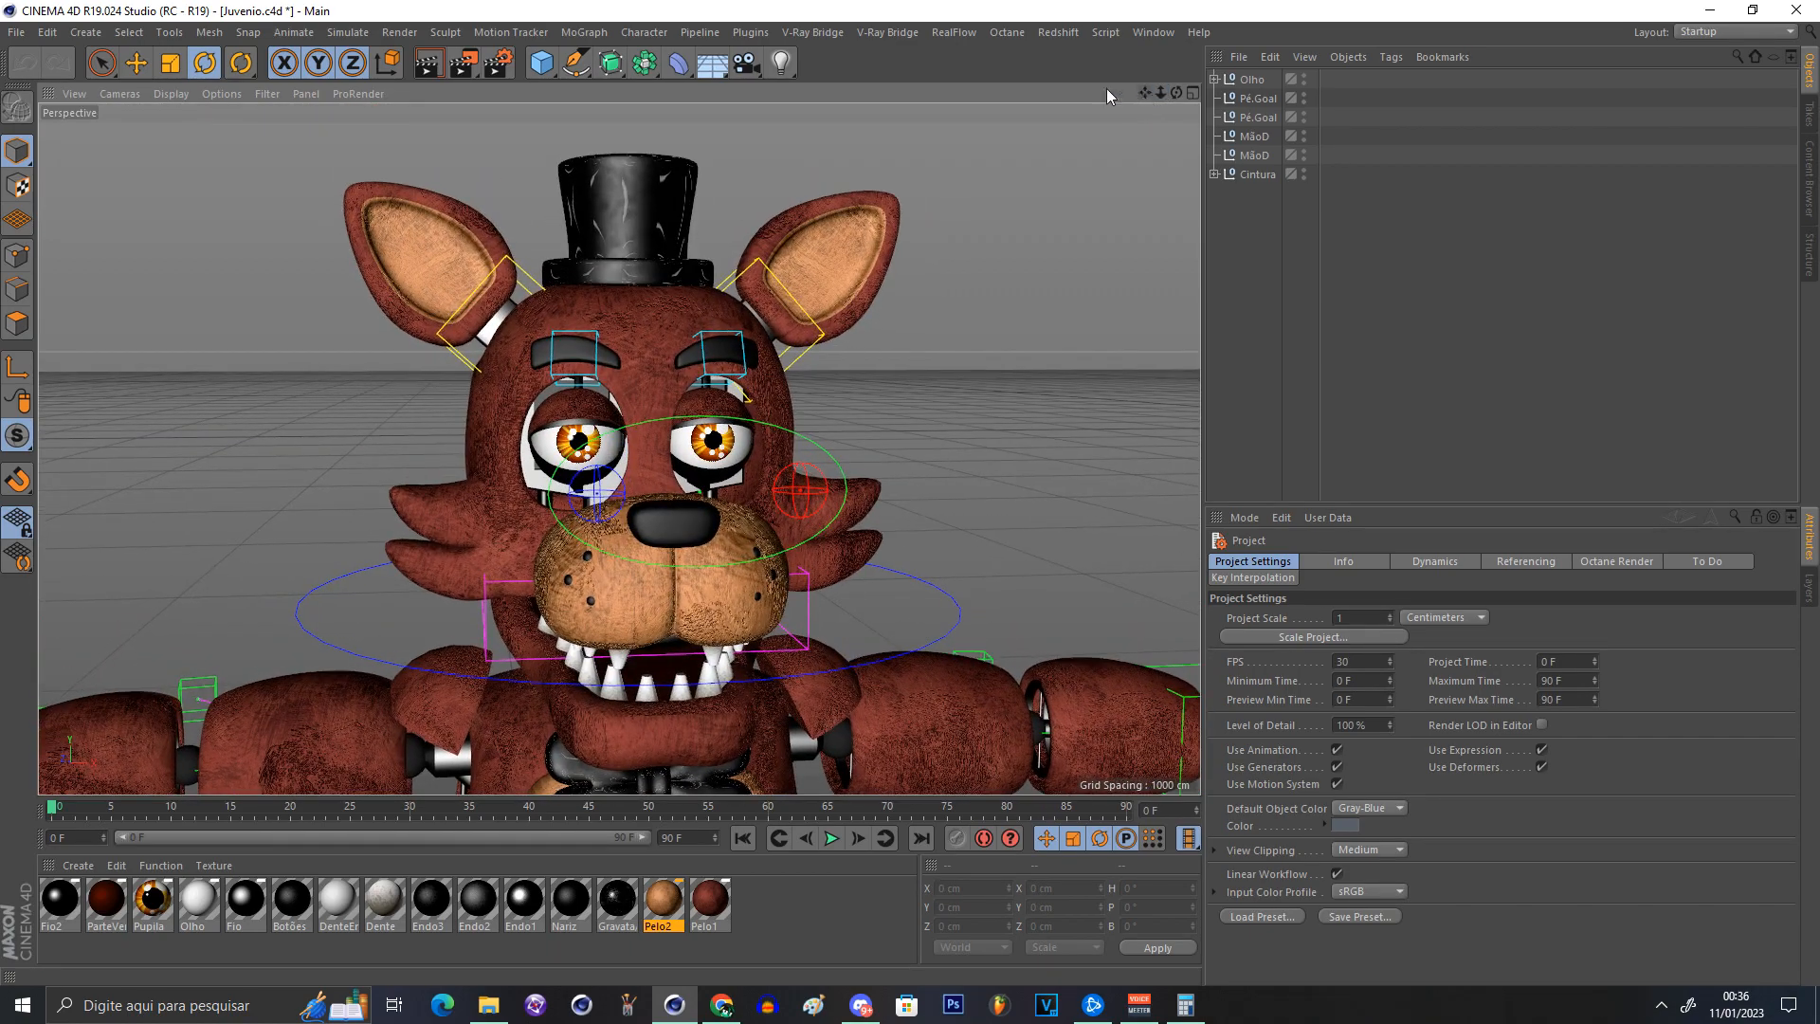
# Step: Create a circle spline lying in the XZ plane
pyautogui.click(578, 59)
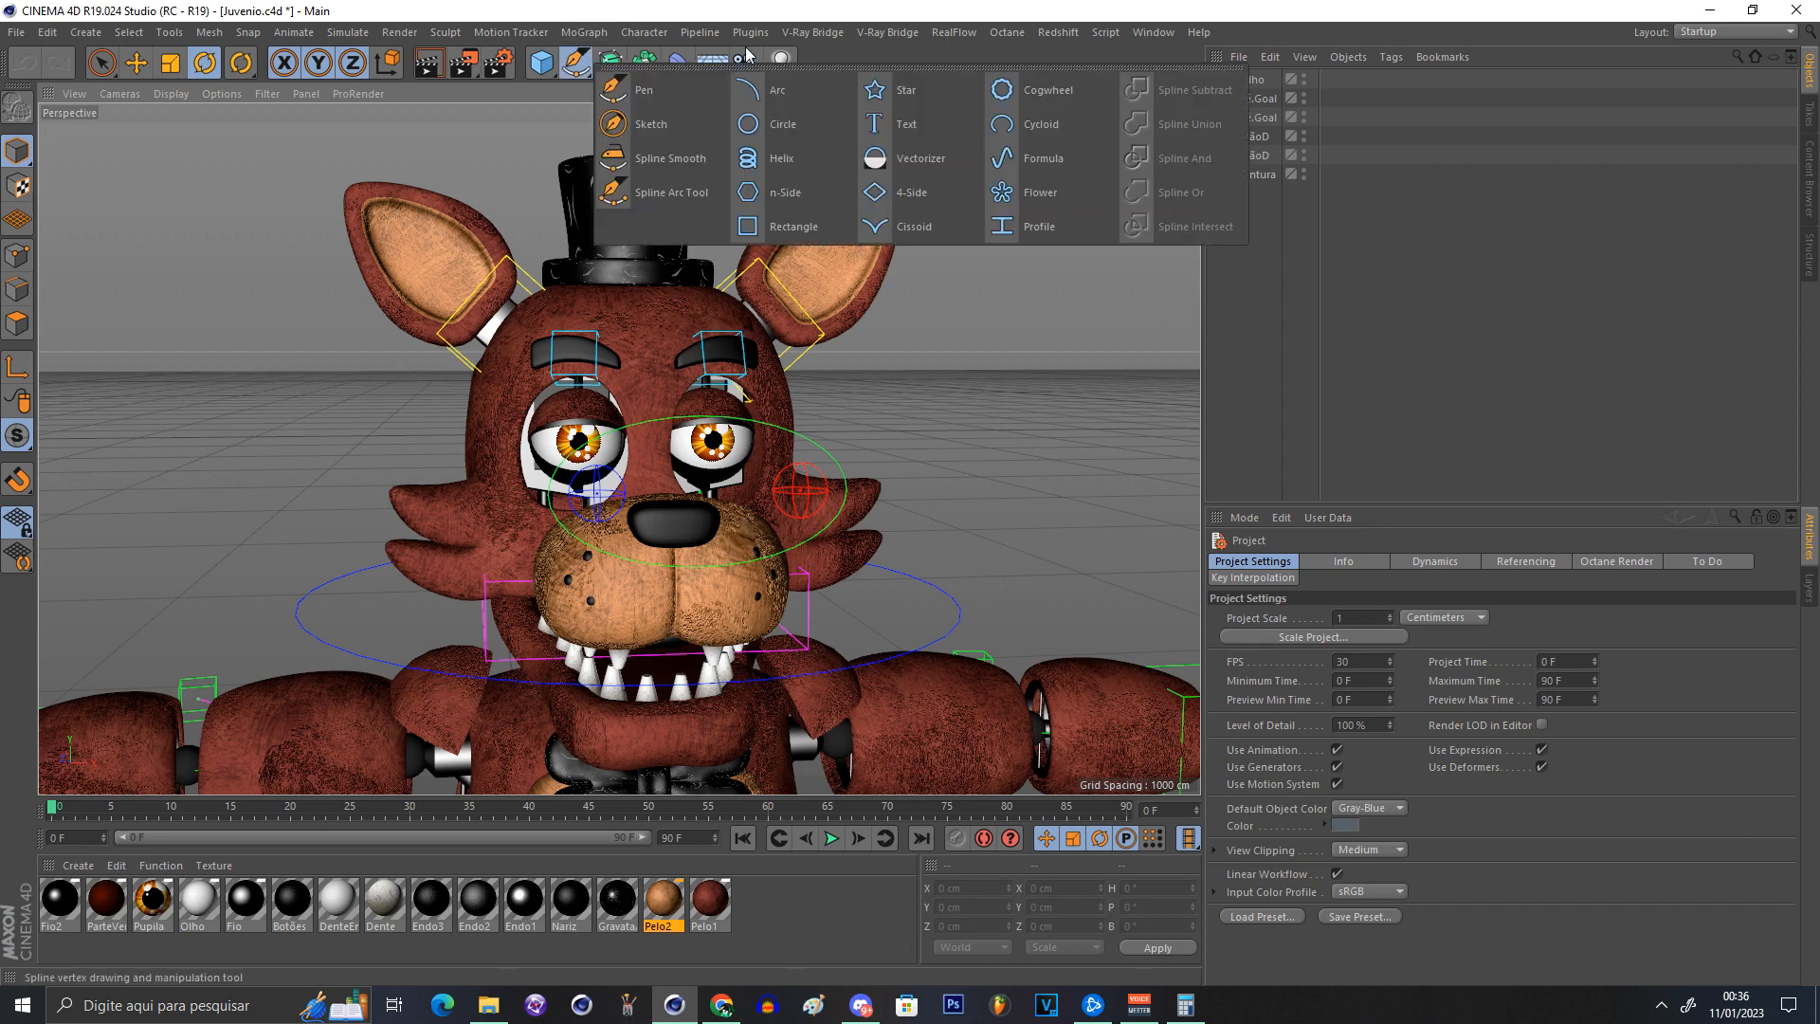
pyautogui.click(779, 124)
pyautogui.click(1377, 693)
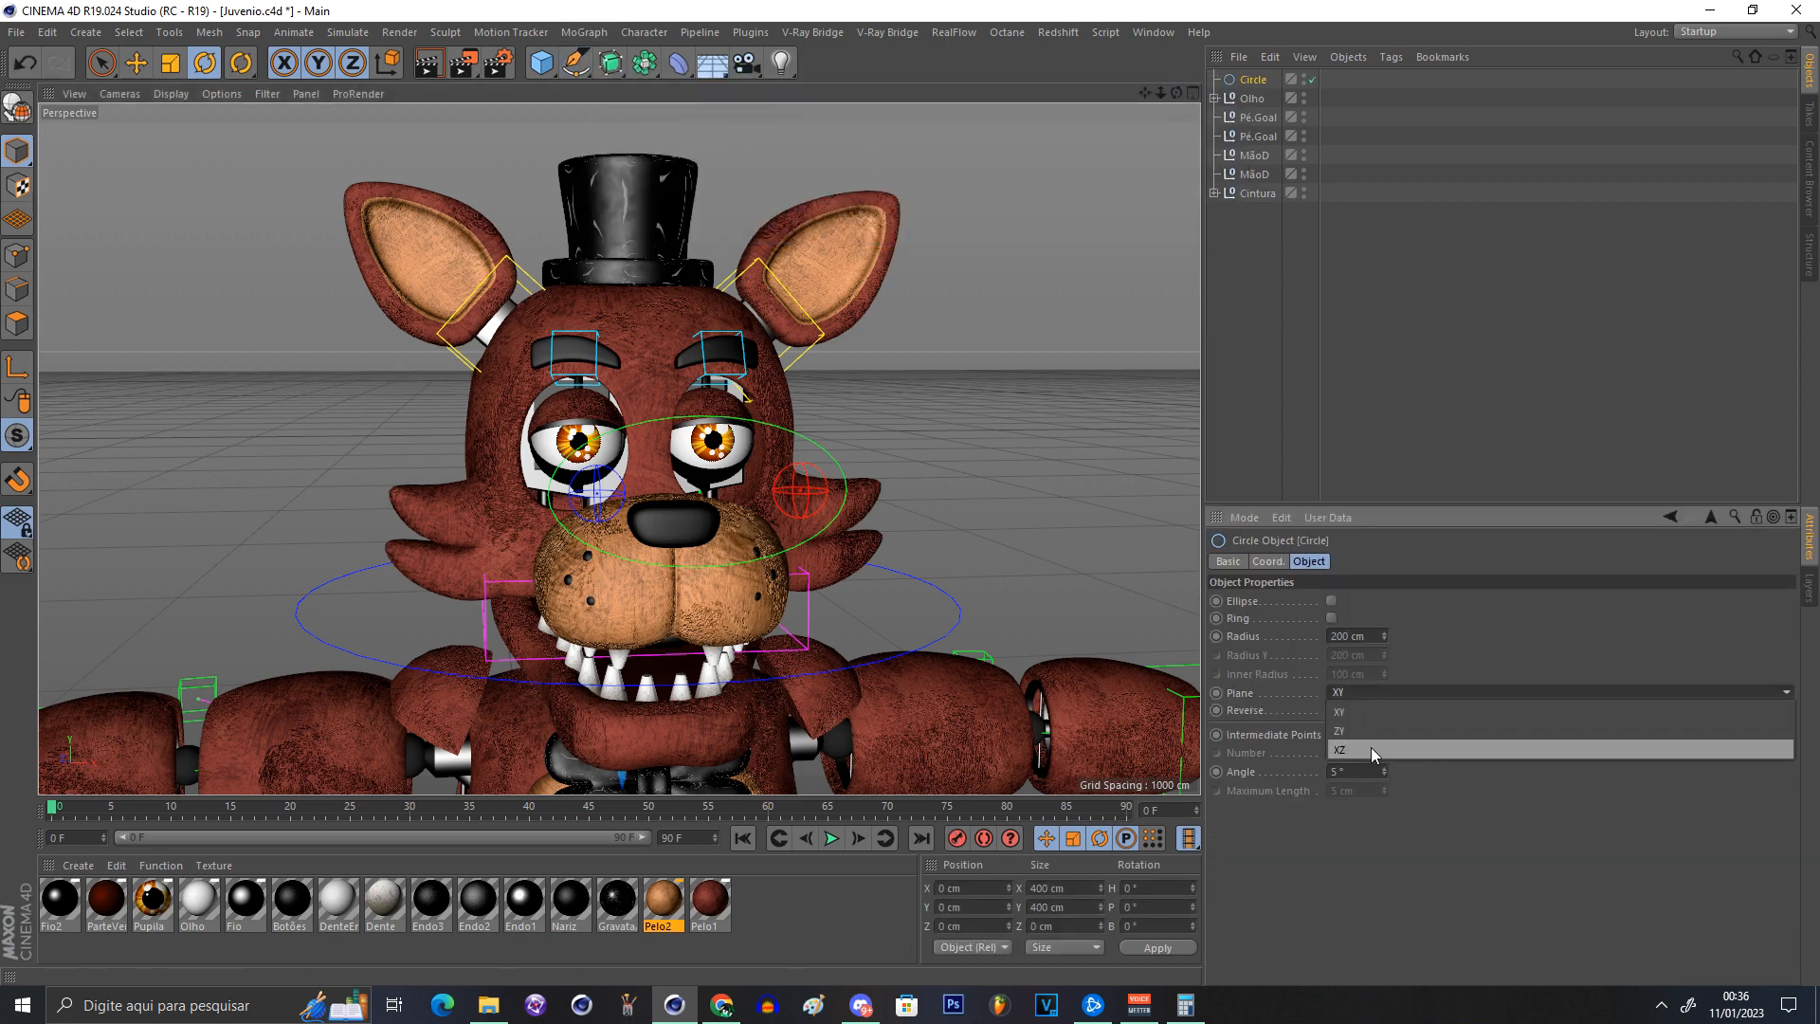
pyautogui.click(1371, 748)
pyautogui.click(1336, 339)
# Step: Rename the new circle spline as Juvenio
pyautogui.moveTo(1161, 93); pyautogui.dragTo(1100, 93)
pyautogui.moveTo(1145, 93); pyautogui.dragTo(1133, 43)
pyautogui.doubleClick(1249, 82)
pyautogui.write('Juveni')
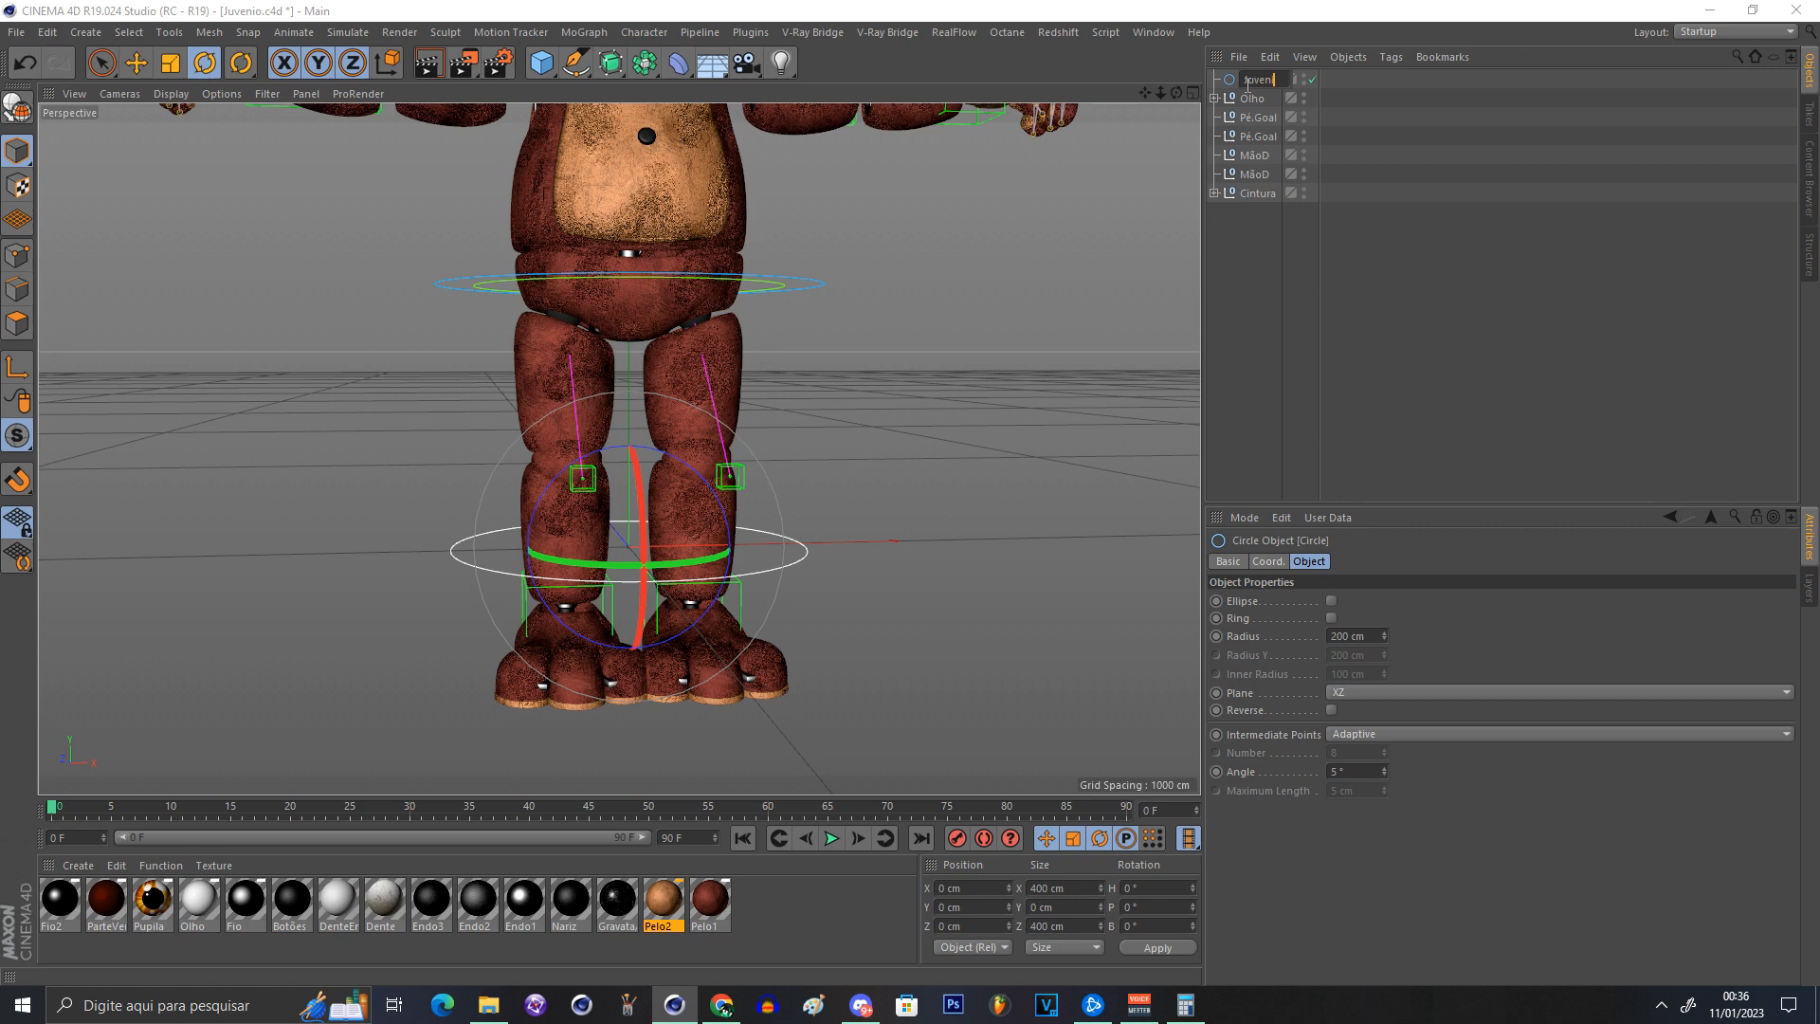
pyautogui.write('o')
pyautogui.press('Return')
# Step: Make all six controller nulls, from Olho to Cintura, children of the Juvenio circle
pyautogui.click(1251, 98)
pyautogui.keyDown('shift'); pyautogui.click(1257, 192); pyautogui.keyUp('shift')
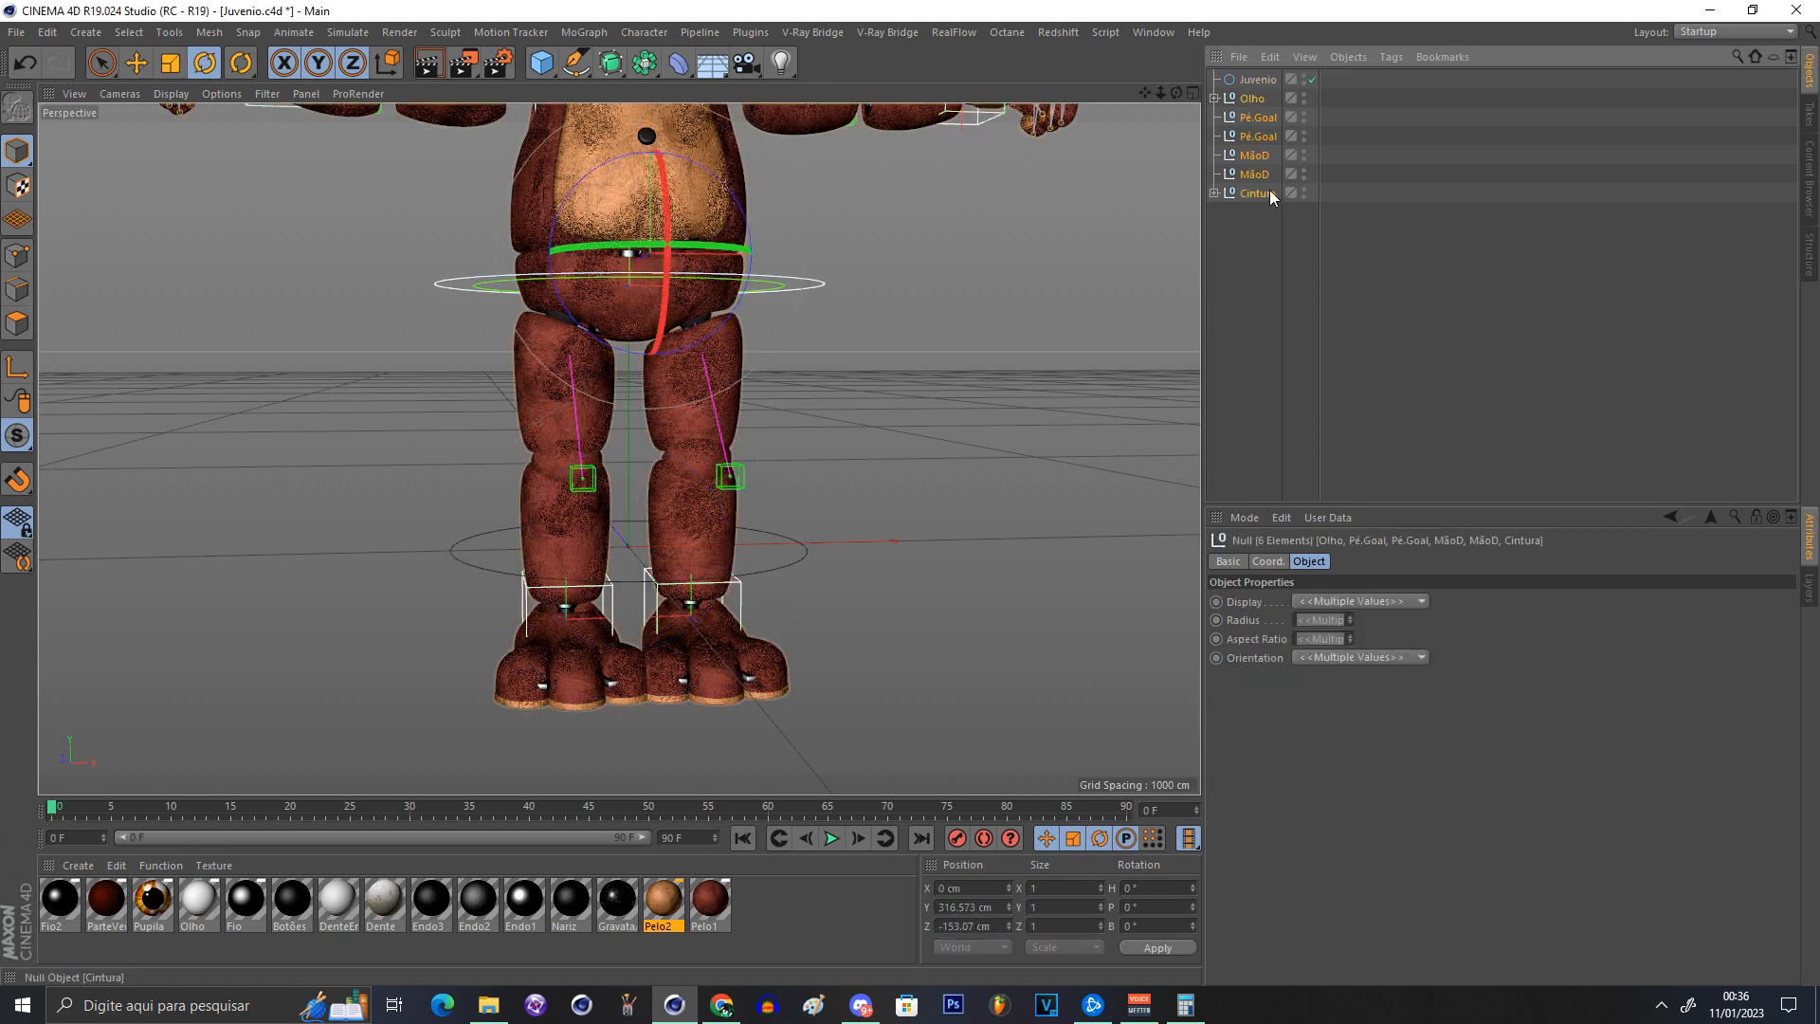
pyautogui.moveTo(1243, 120); pyautogui.dragTo(1244, 80)
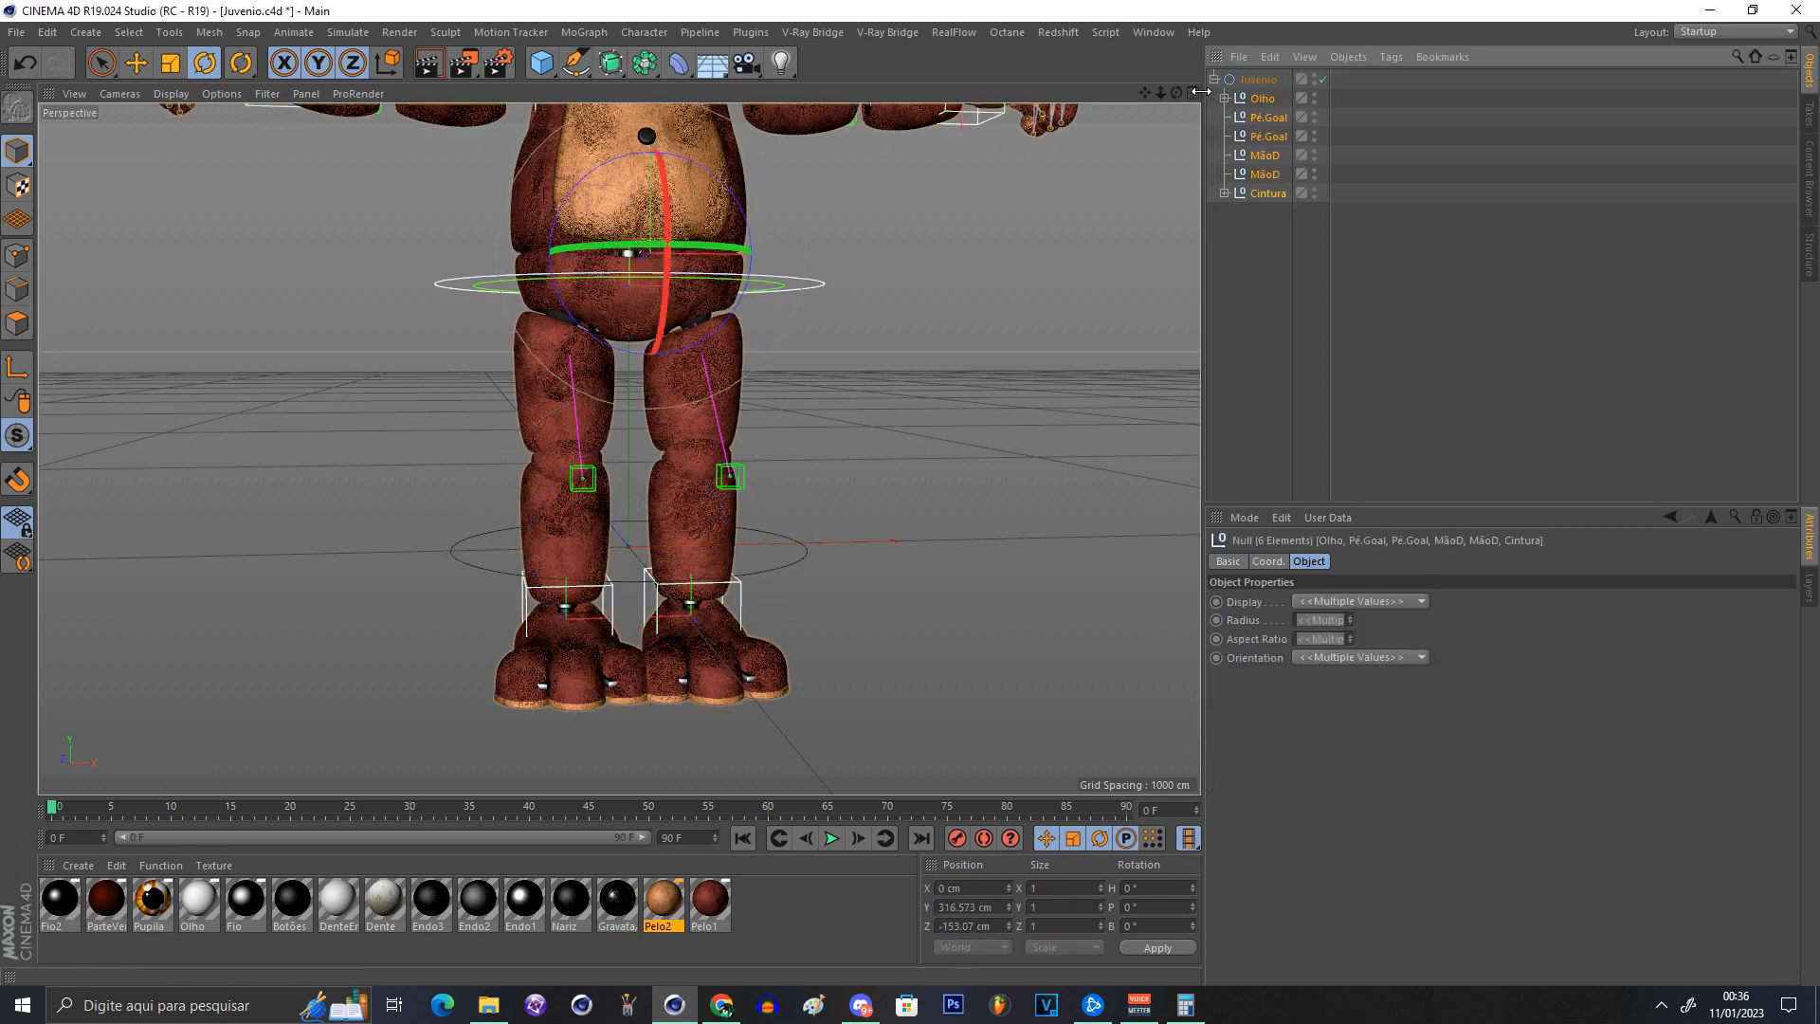
# Step: Move the six selected nulls straight up until the character's feet stand at the level of the Juvenio circle
pyautogui.click(1192, 93)
pyautogui.click(136, 62)
pyautogui.moveTo(563, 451); pyautogui.dragTo(562, 408)
pyautogui.moveTo(429, 671); pyautogui.dragTo(424, 597)
pyautogui.click(611, 93)
# Step: Enlarge the Juvenio circle to a radius of 279 cm
pyautogui.click(1265, 78)
pyautogui.moveTo(1383, 635)
pyautogui.mouseDown()
pyautogui.moveTo(1335, 588)
pyautogui.moveTo(1383, 628)
pyautogui.moveTo(1383, 602)
pyautogui.mouseUp()
pyautogui.click(1270, 284)
# Step: Try moving the whole character by its Juvenio circle, and undo the move
pyautogui.moveTo(1161, 92); pyautogui.dragTo(1138, 92)
pyautogui.click(1233, 80)
pyautogui.moveTo(853, 262); pyautogui.dragTo(284, 142)
pyautogui.click(25, 62)
pyautogui.click(993, 291)
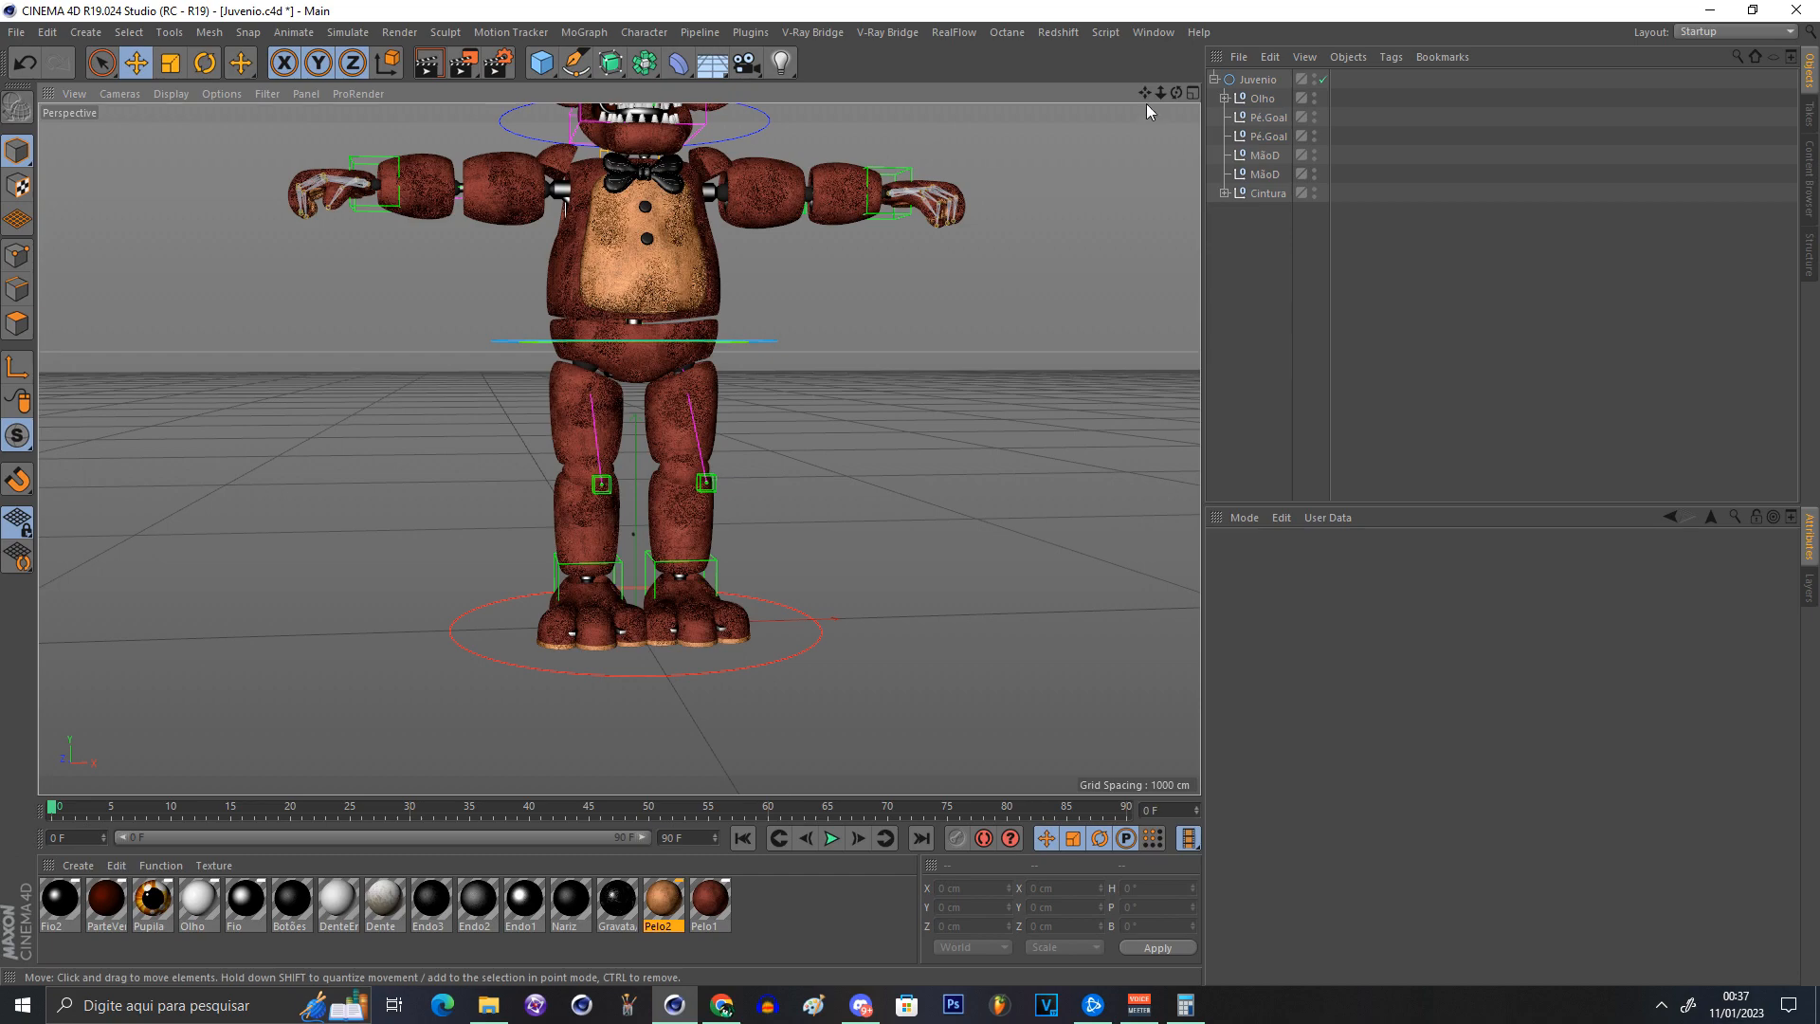
# Step: Open the user data manager for the Juvenio circle
pyautogui.moveTo(1160, 92)
pyautogui.mouseDown()
pyautogui.moveTo(1115, 92)
pyautogui.moveTo(1161, 92)
pyautogui.mouseUp()
pyautogui.moveTo(1144, 92); pyautogui.dragTo(1185, 92)
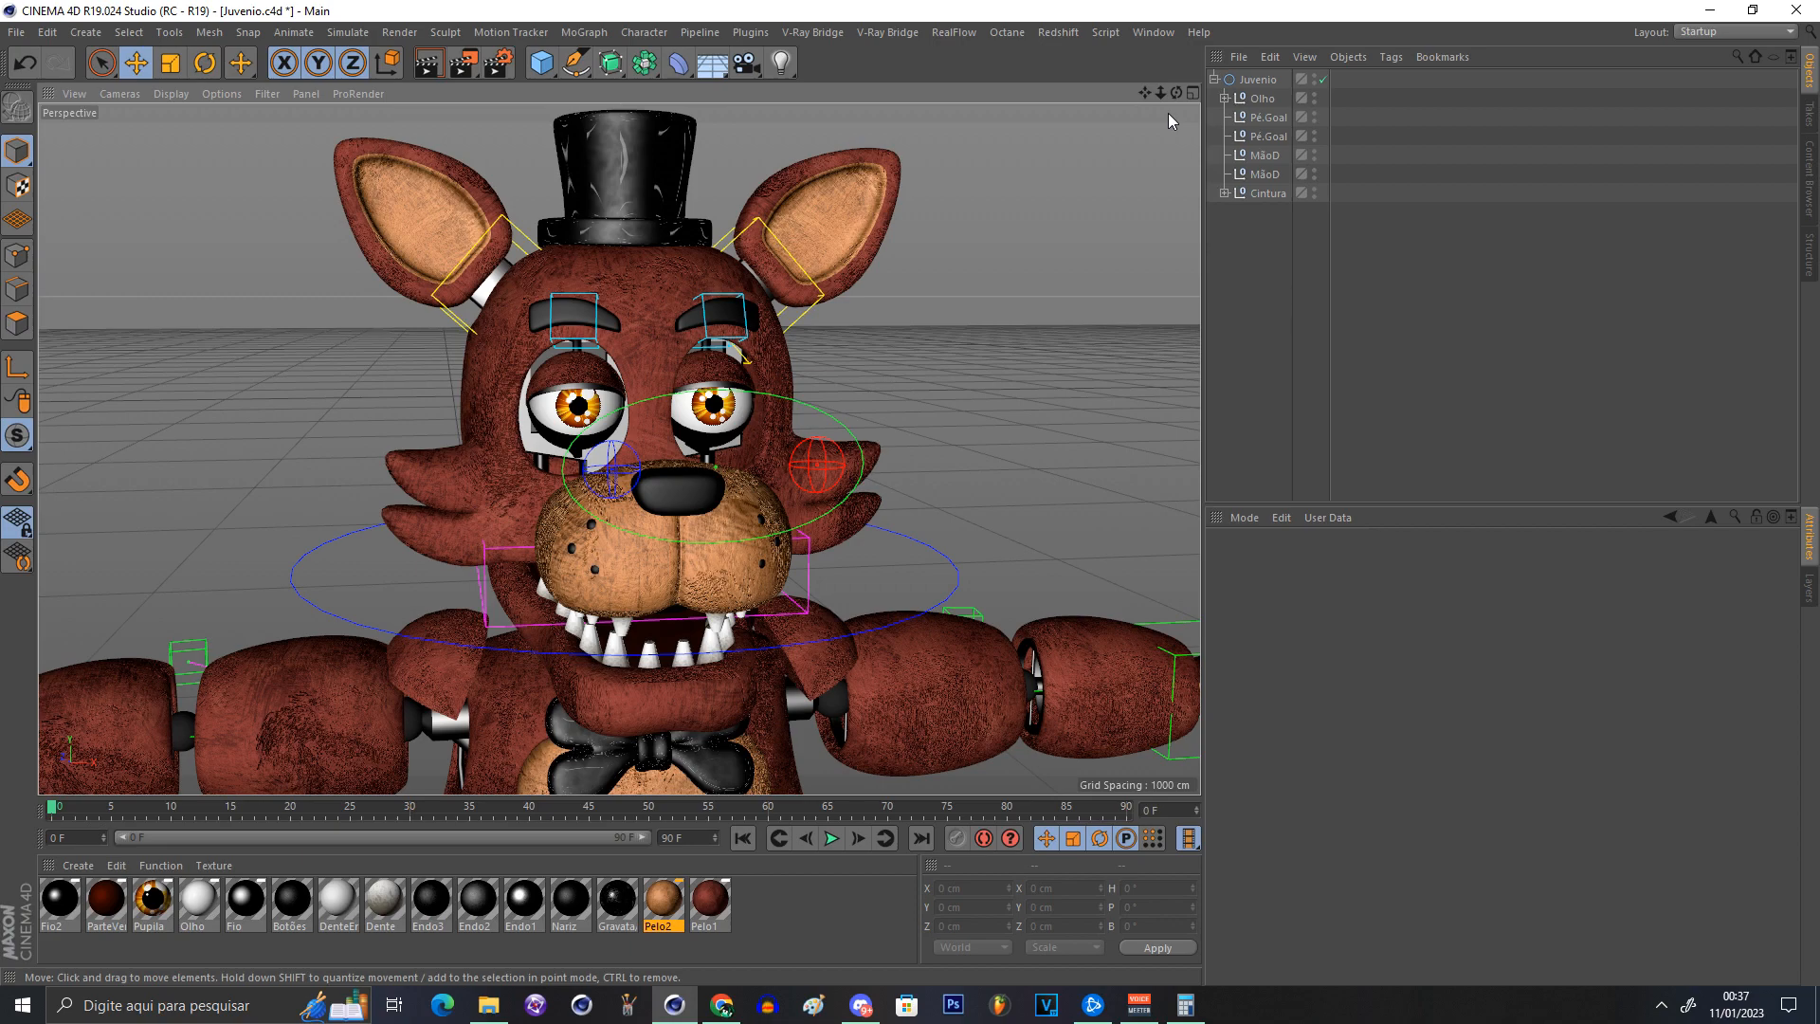
pyautogui.moveTo(1177, 92); pyautogui.dragTo(1191, 175)
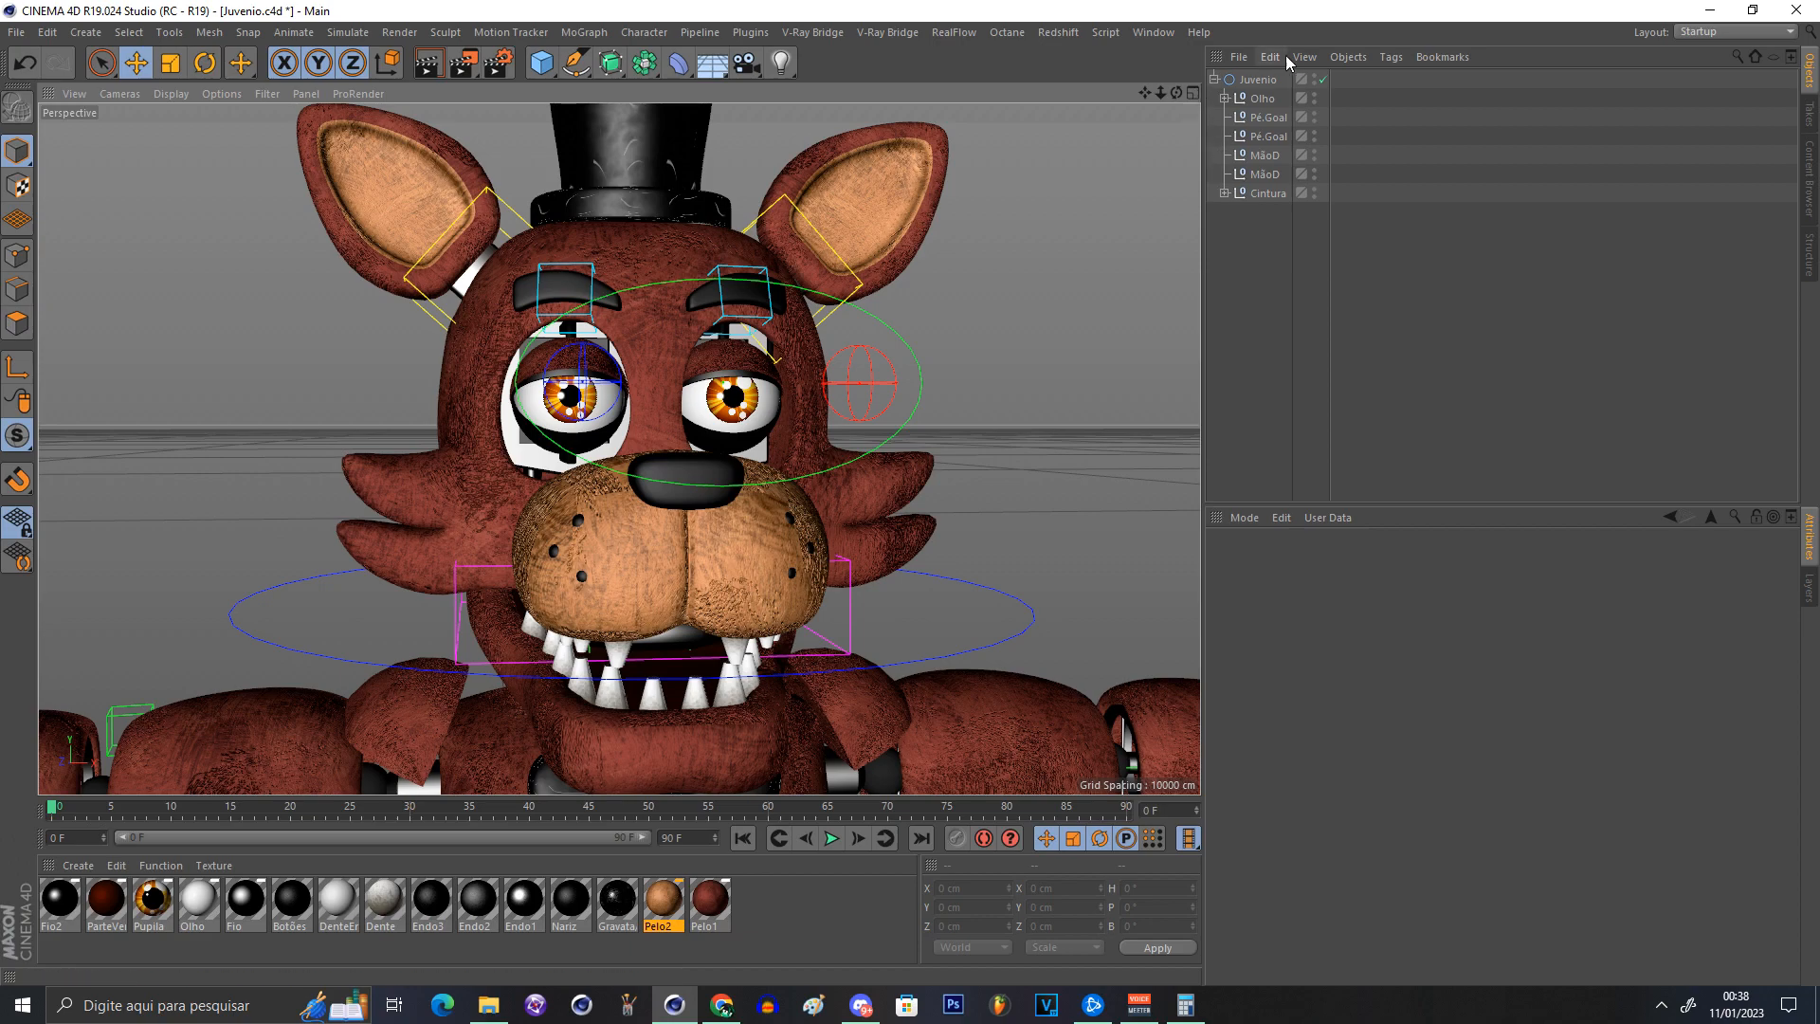
pyautogui.click(1253, 80)
pyautogui.moveTo(1162, 92); pyautogui.dragTo(1119, 92)
pyautogui.moveTo(1145, 92); pyautogui.dragTo(1213, 88)
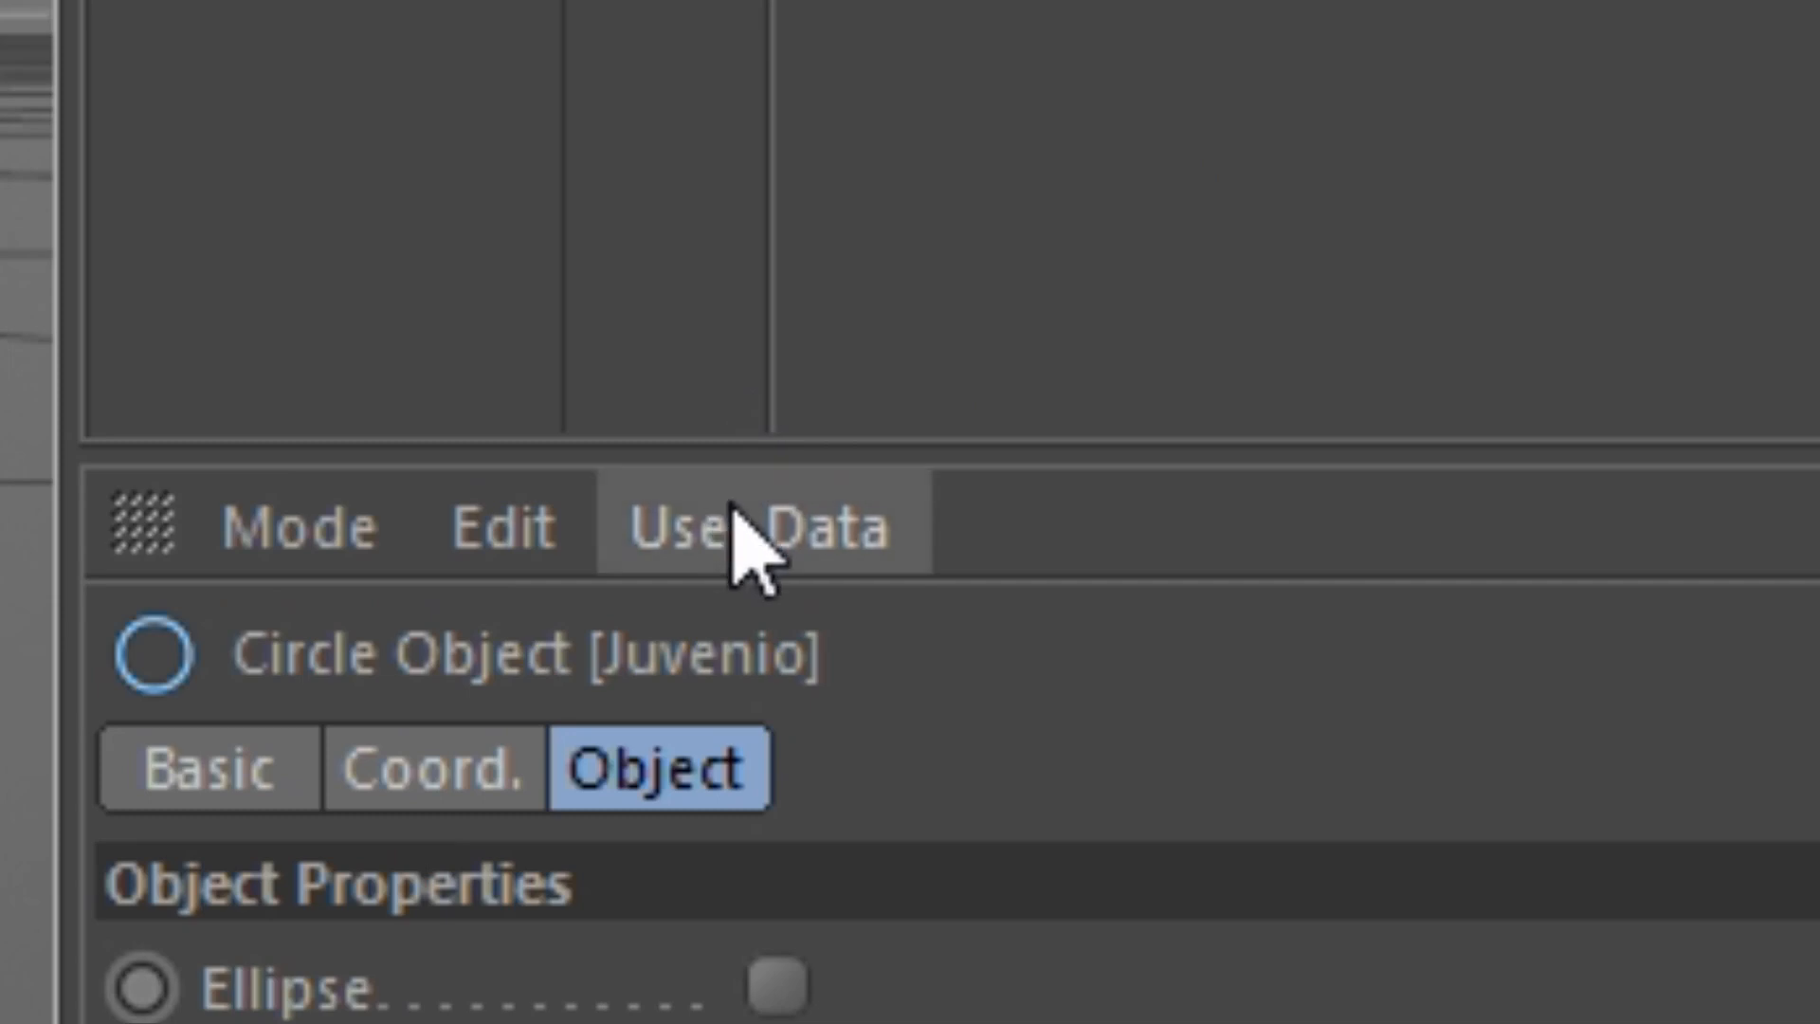
pyautogui.click(740, 529)
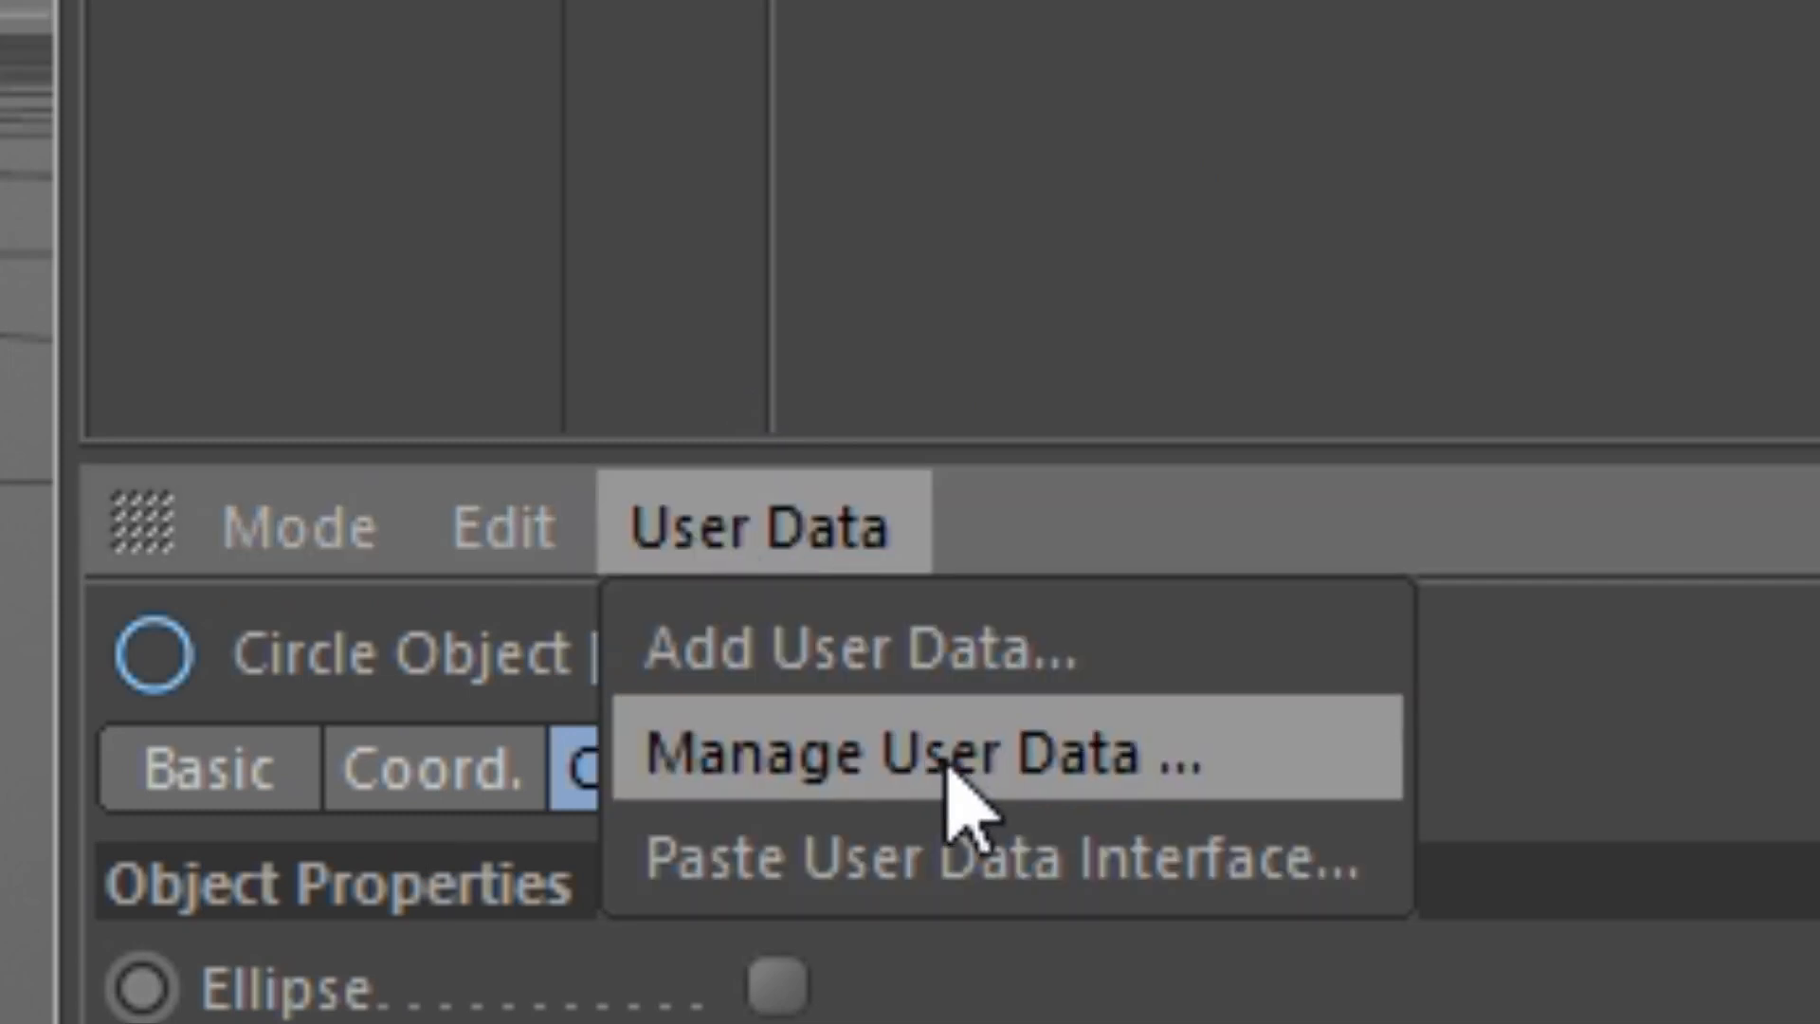
pyautogui.click(952, 757)
pyautogui.moveTo(703, 155); pyautogui.dragTo(759, 170)
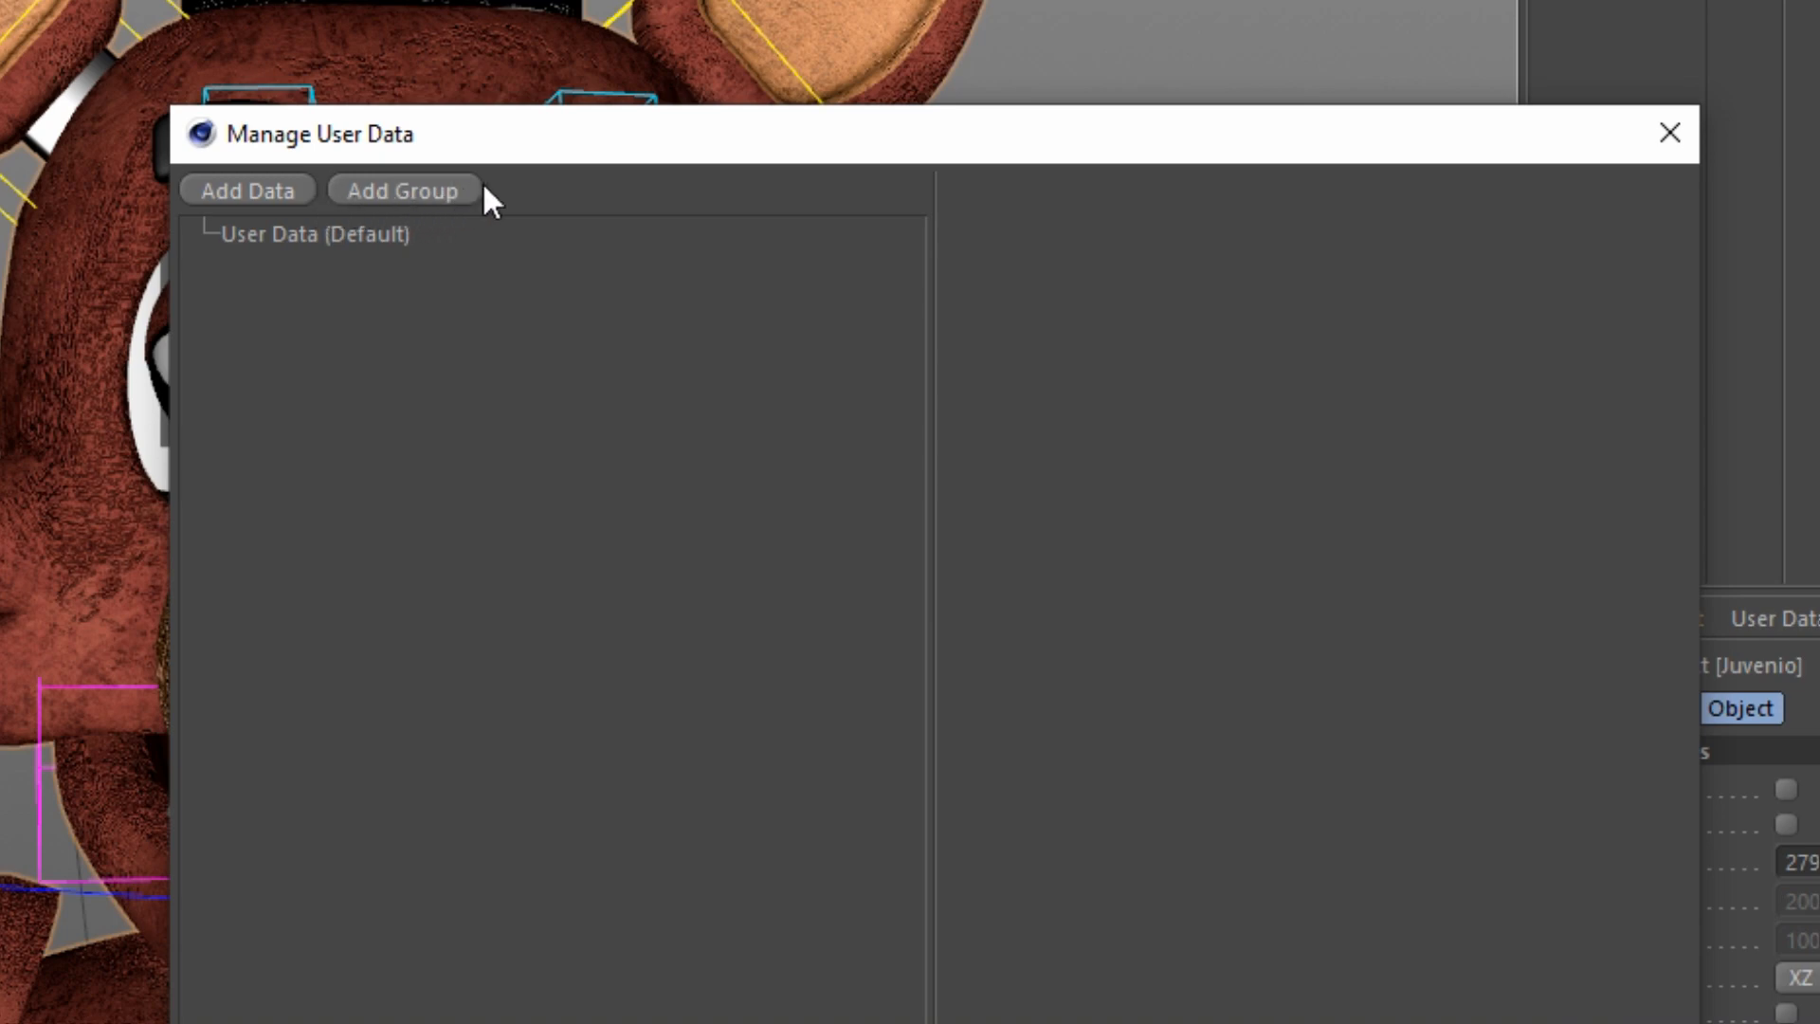
# Step: Add a user data entry to Juvenio named ÍrisTamanhoD and select it for editing
pyautogui.click(285, 185)
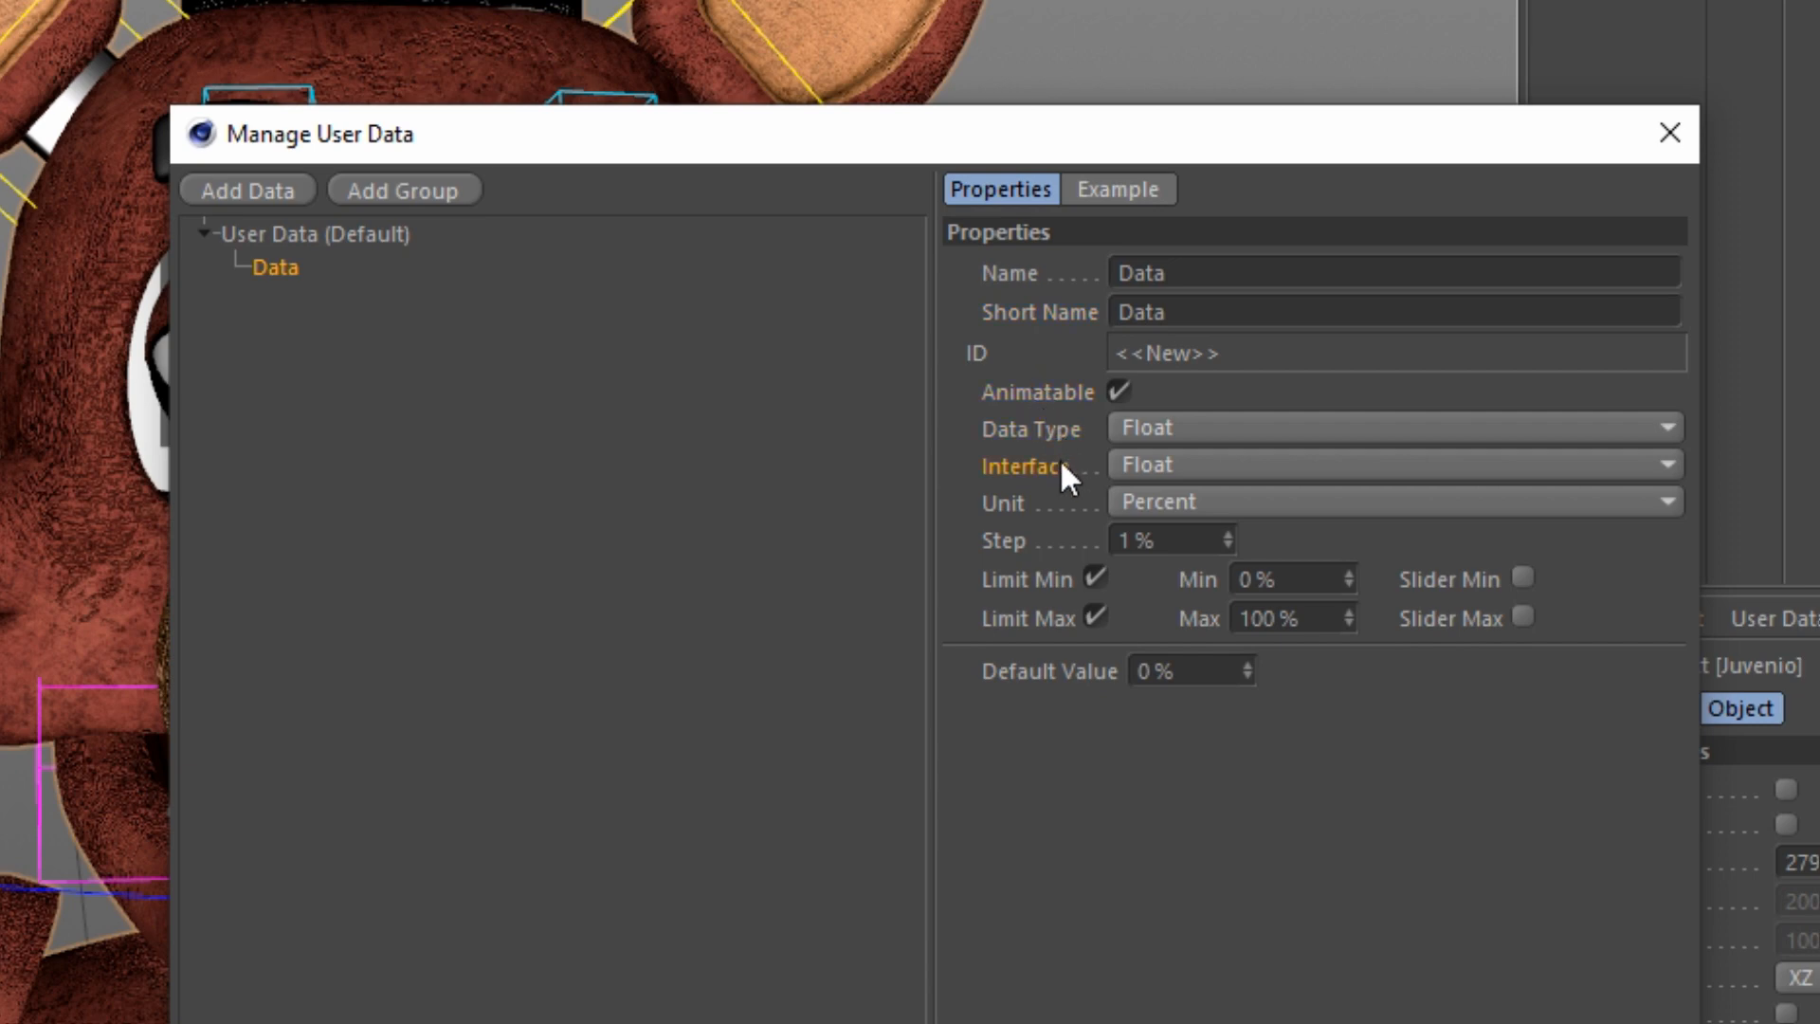
pyautogui.moveTo(1189, 275); pyautogui.dragTo(993, 279)
pyautogui.press('BackSpace')
pyautogui.write('ÍrisTamanhoD')
pyautogui.click(896, 334)
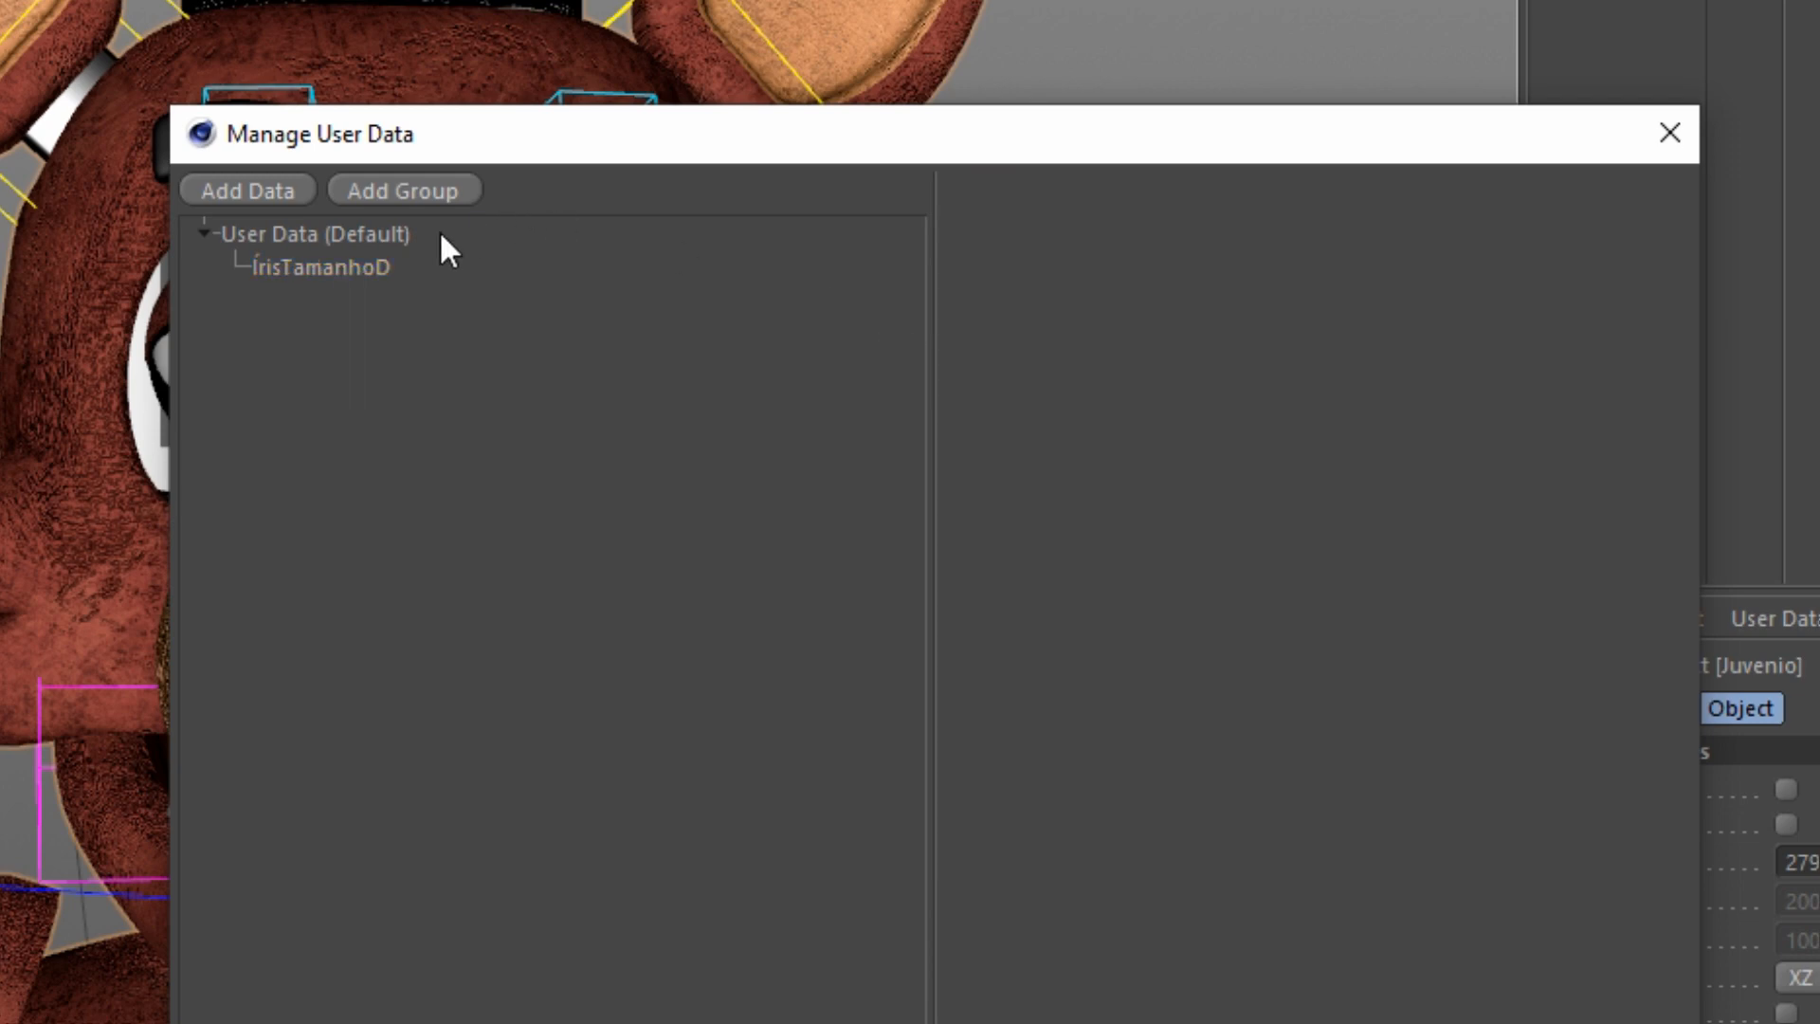
pyautogui.click(374, 270)
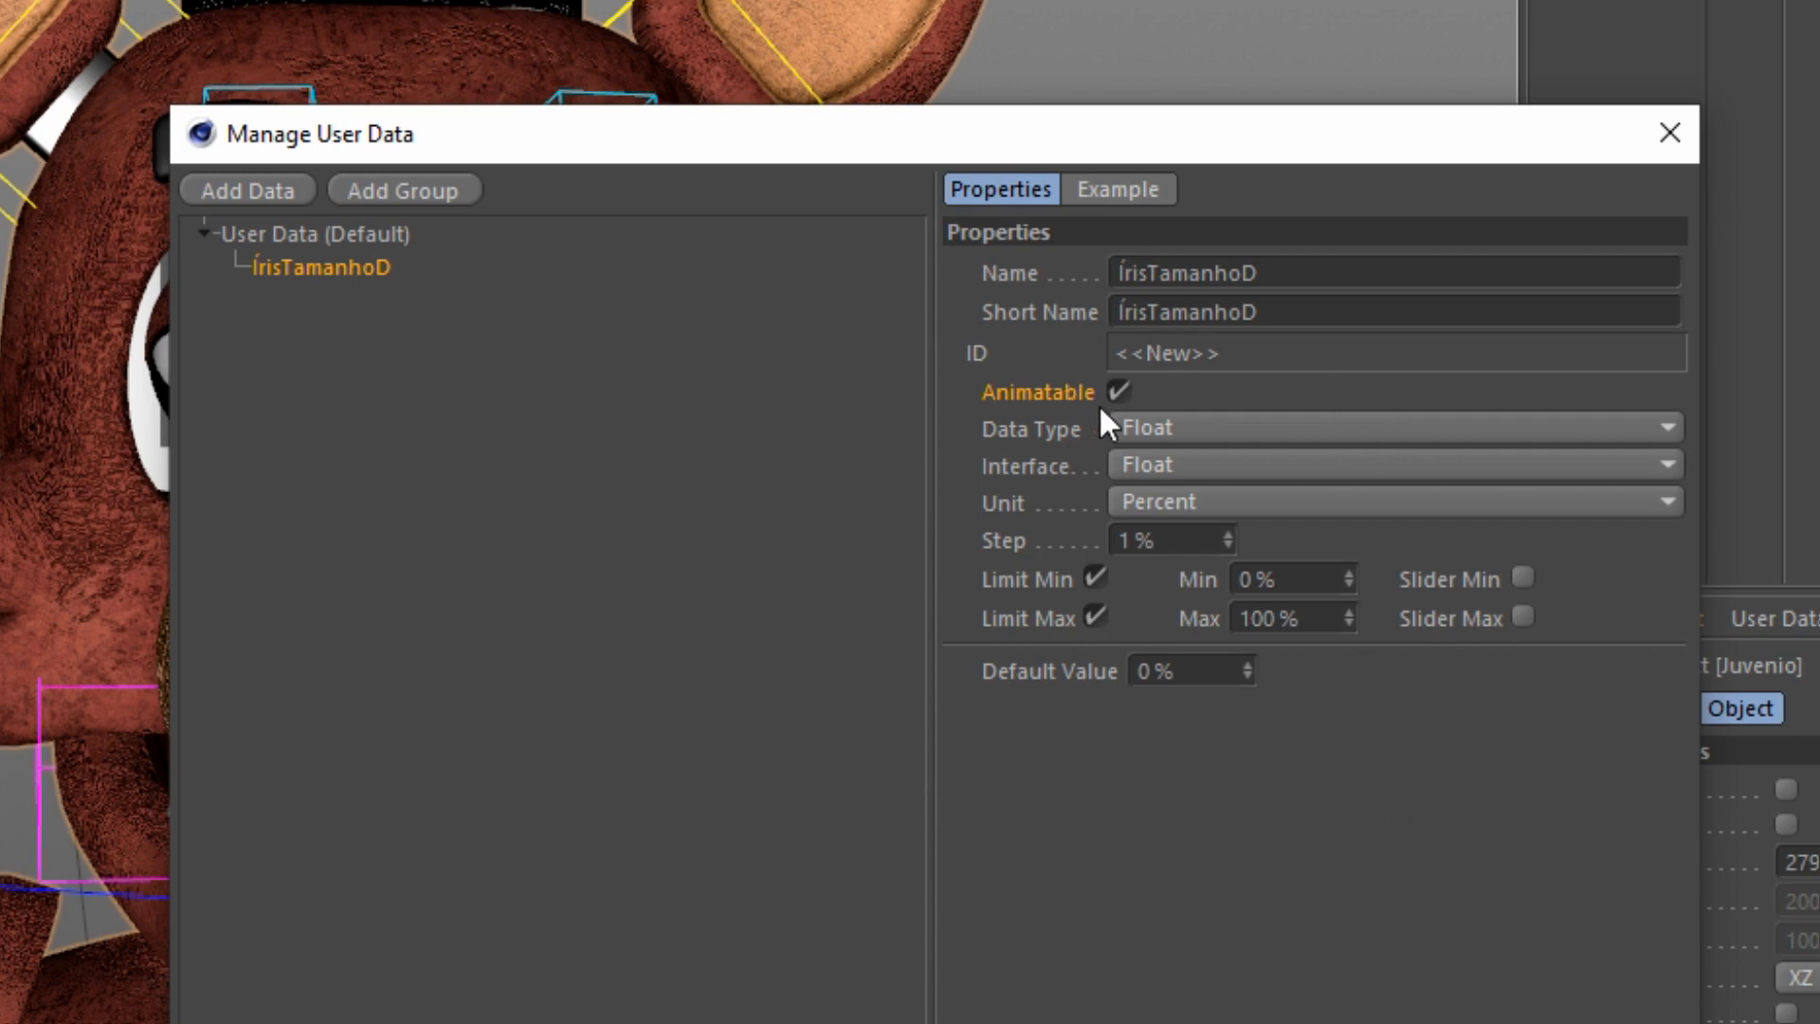
# Step: Try Boolean as the data type of ÍrisTamanhoD and set it back to Float
pyautogui.click(1111, 434)
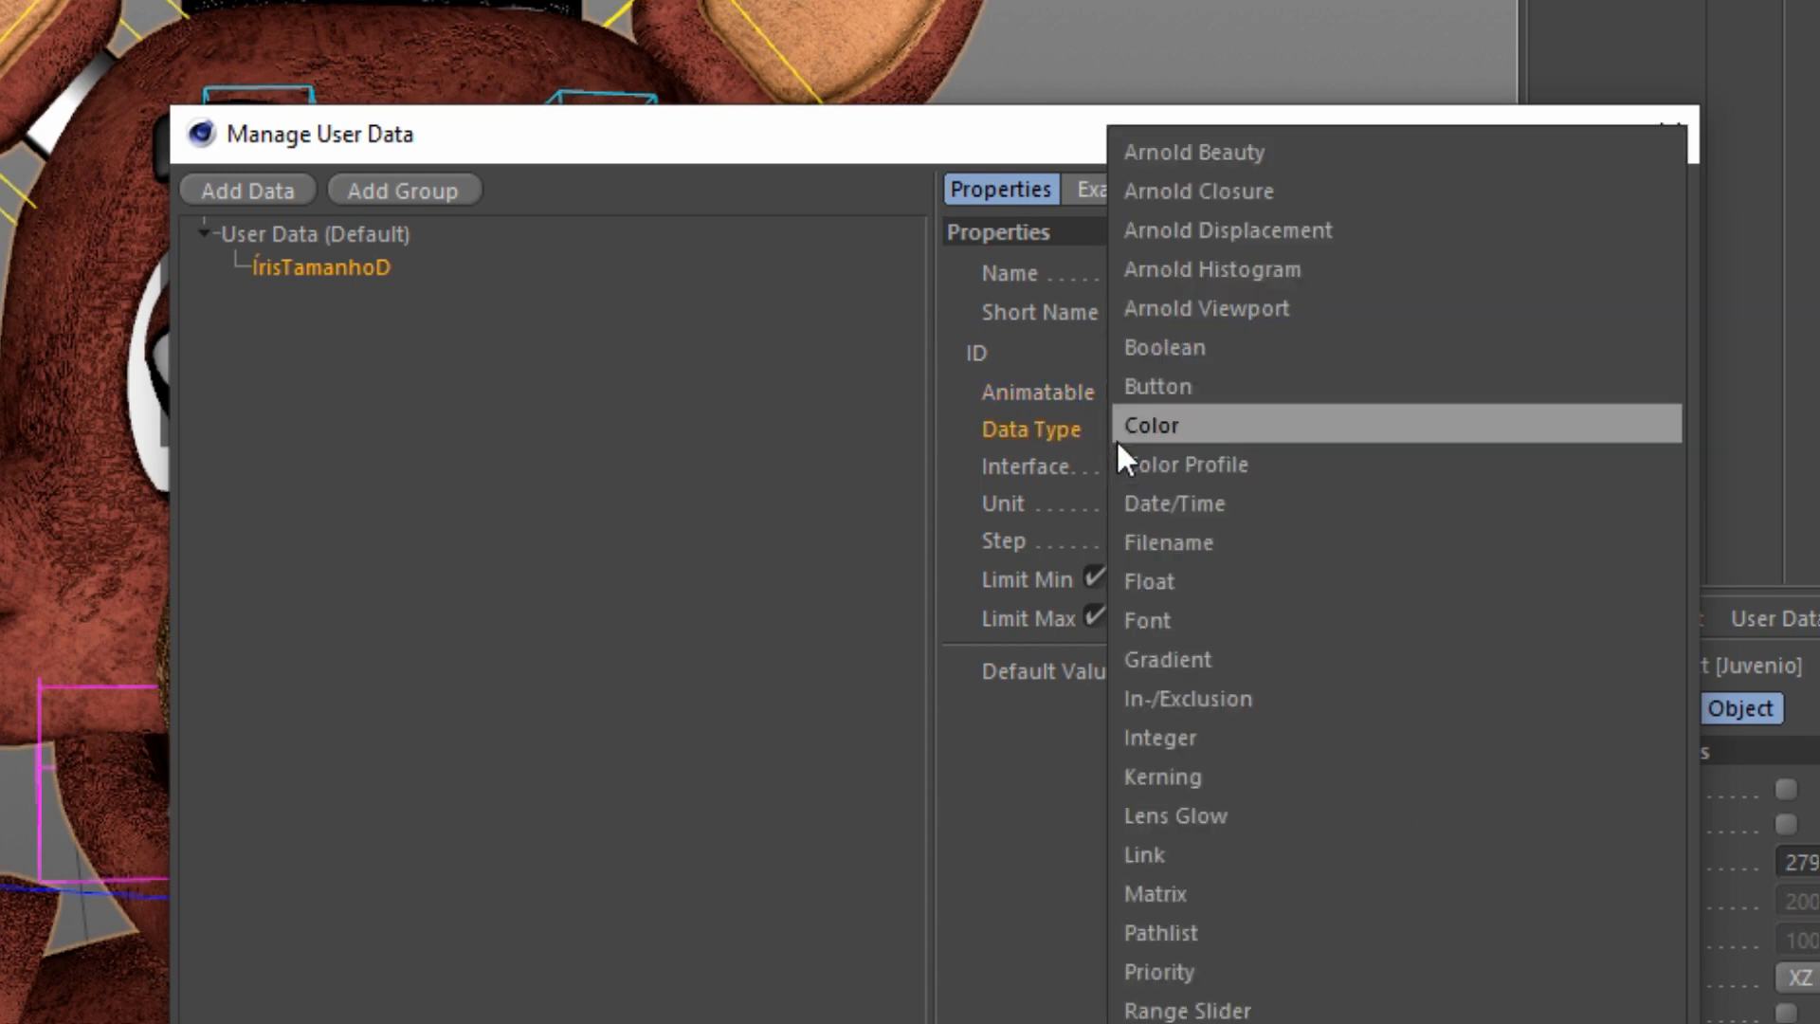
pyautogui.click(1043, 442)
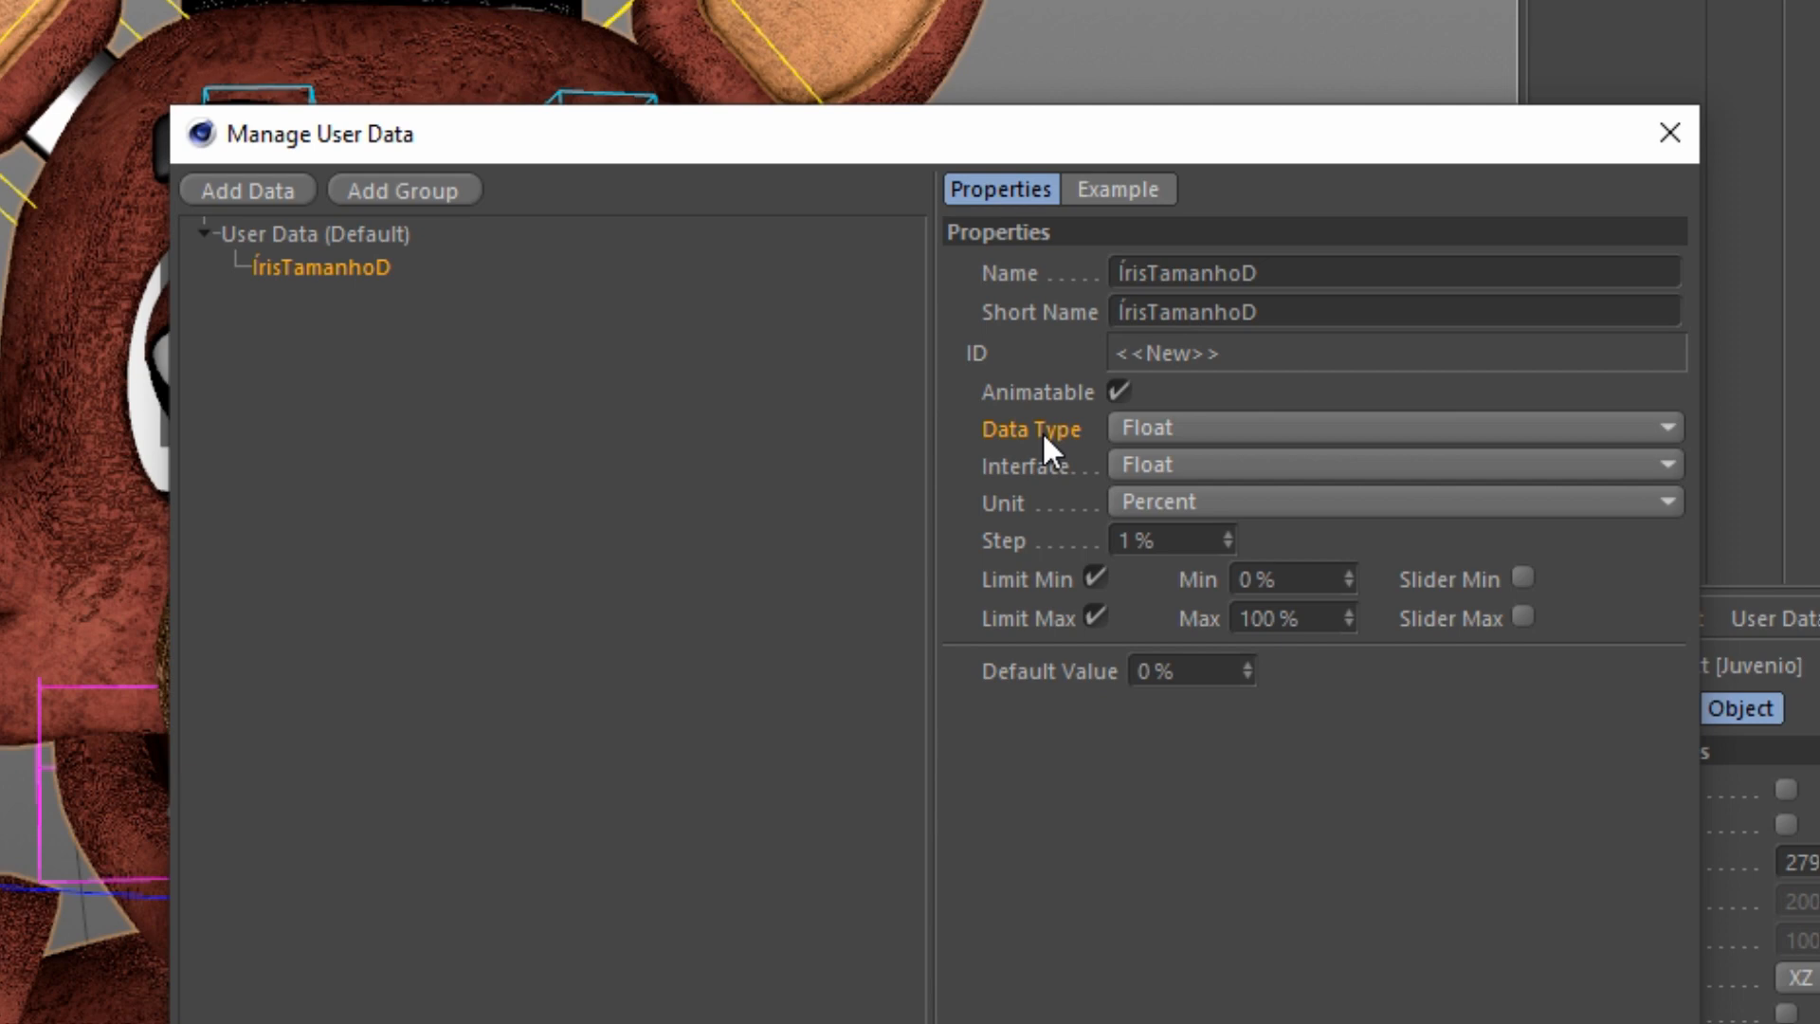
pyautogui.click(1176, 430)
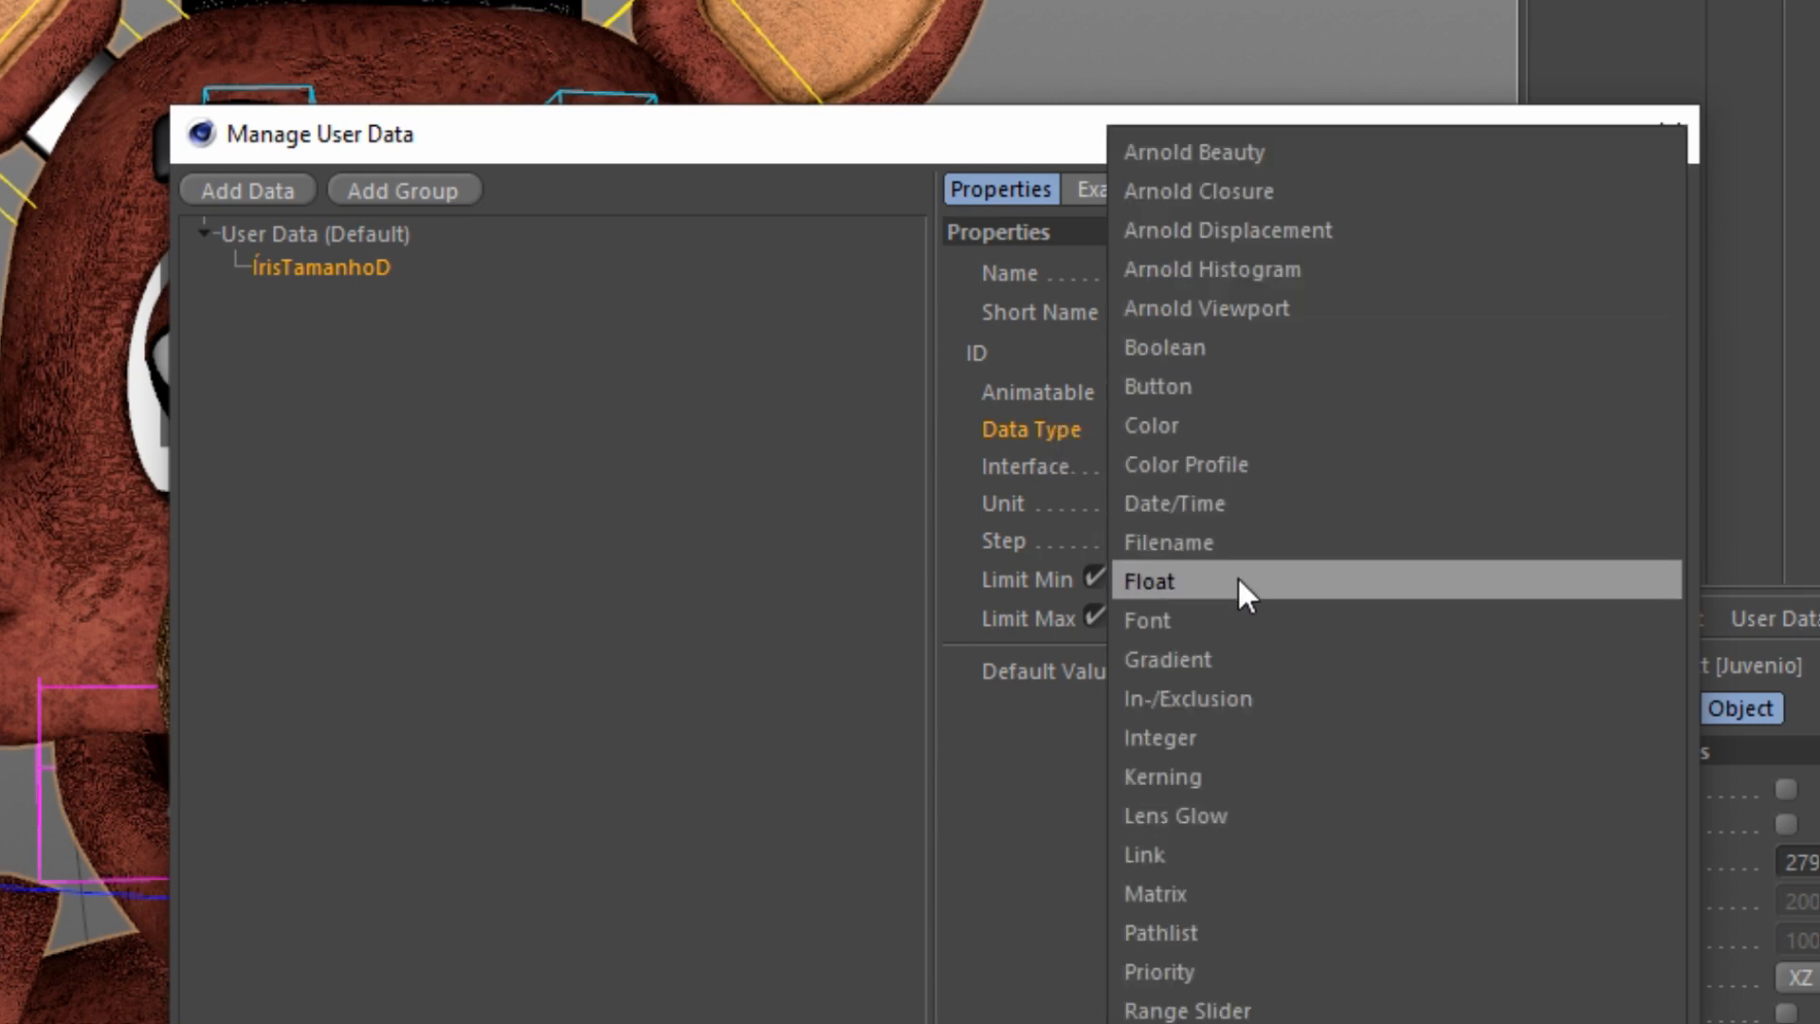
pyautogui.click(1027, 532)
pyautogui.click(1170, 424)
pyautogui.click(1251, 347)
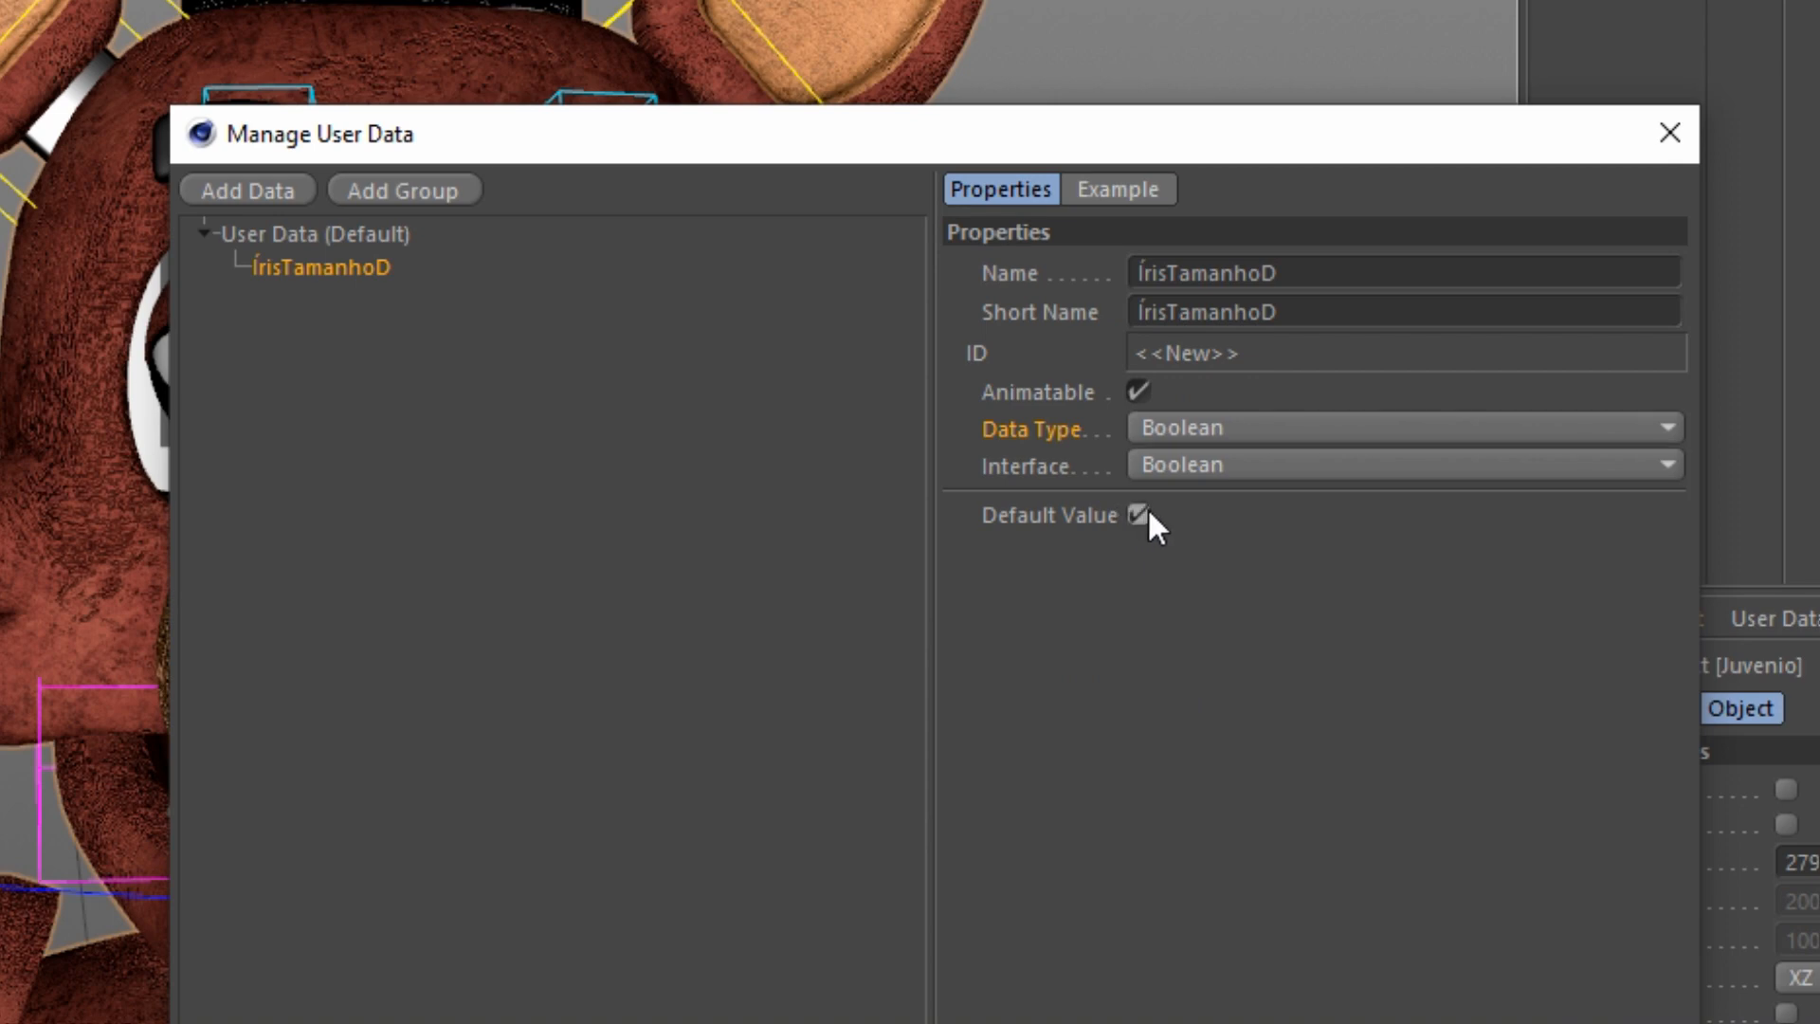
pyautogui.click(1186, 426)
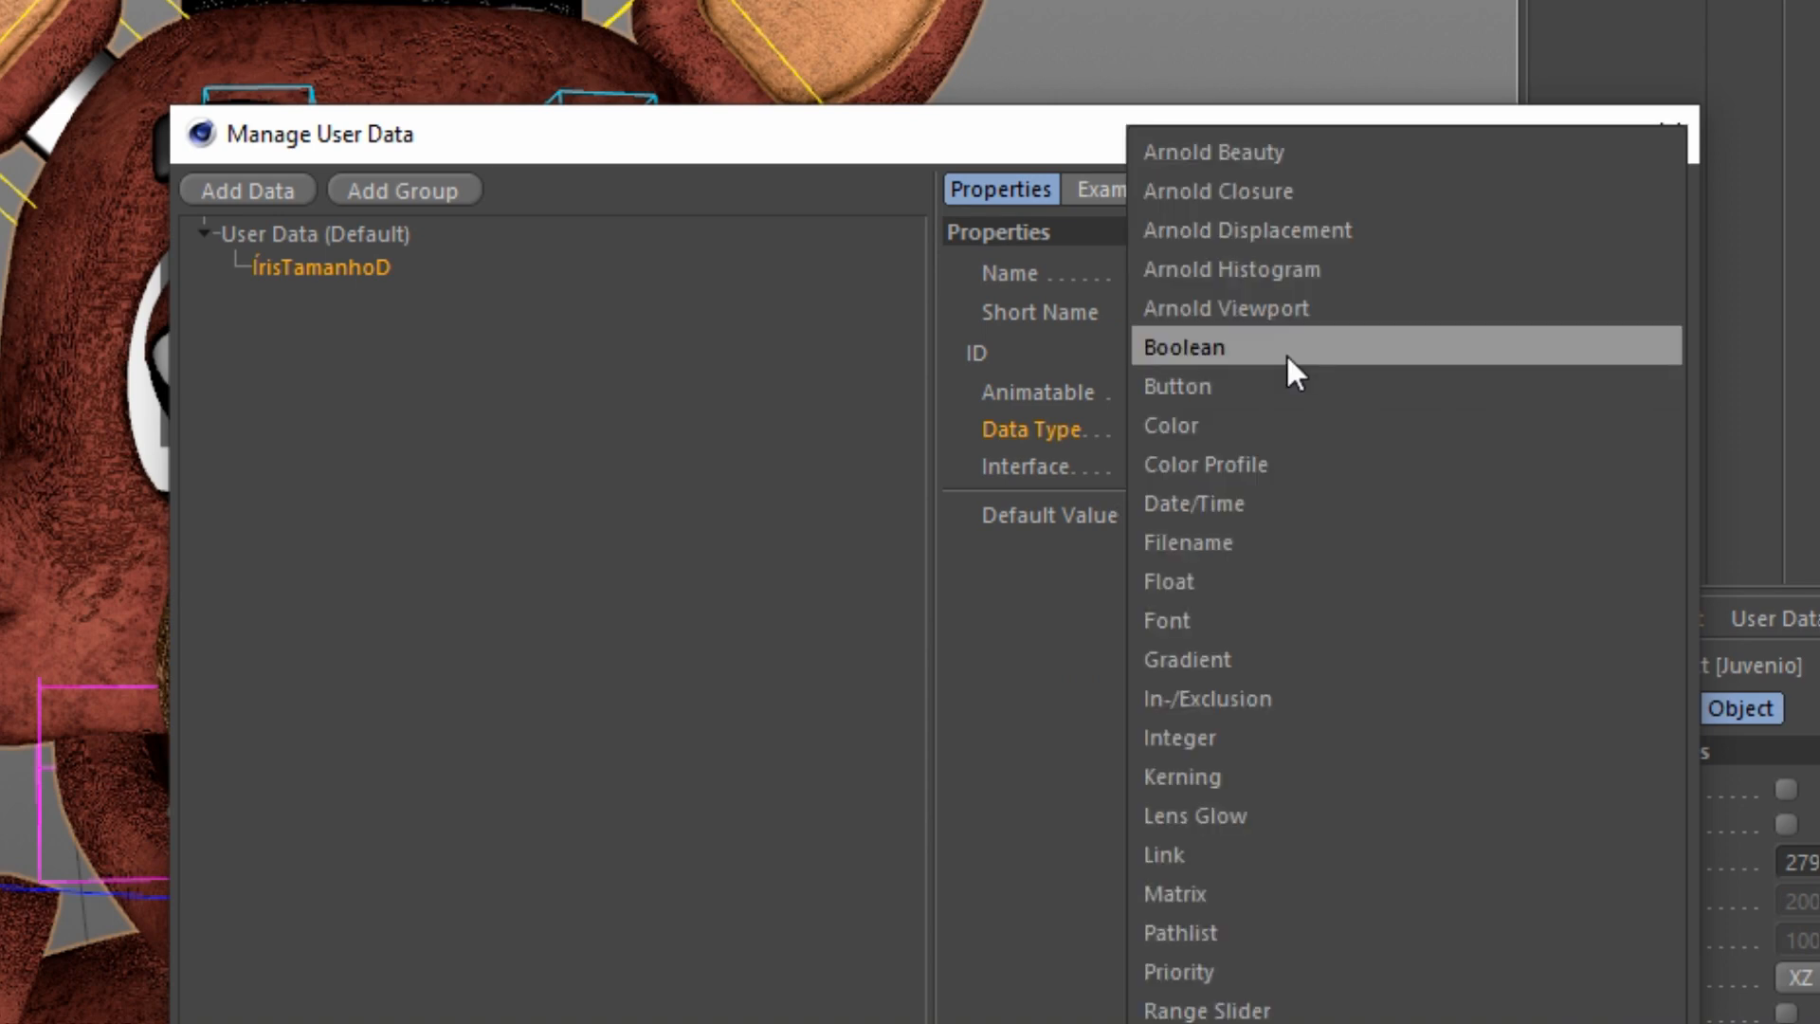
pyautogui.click(1175, 578)
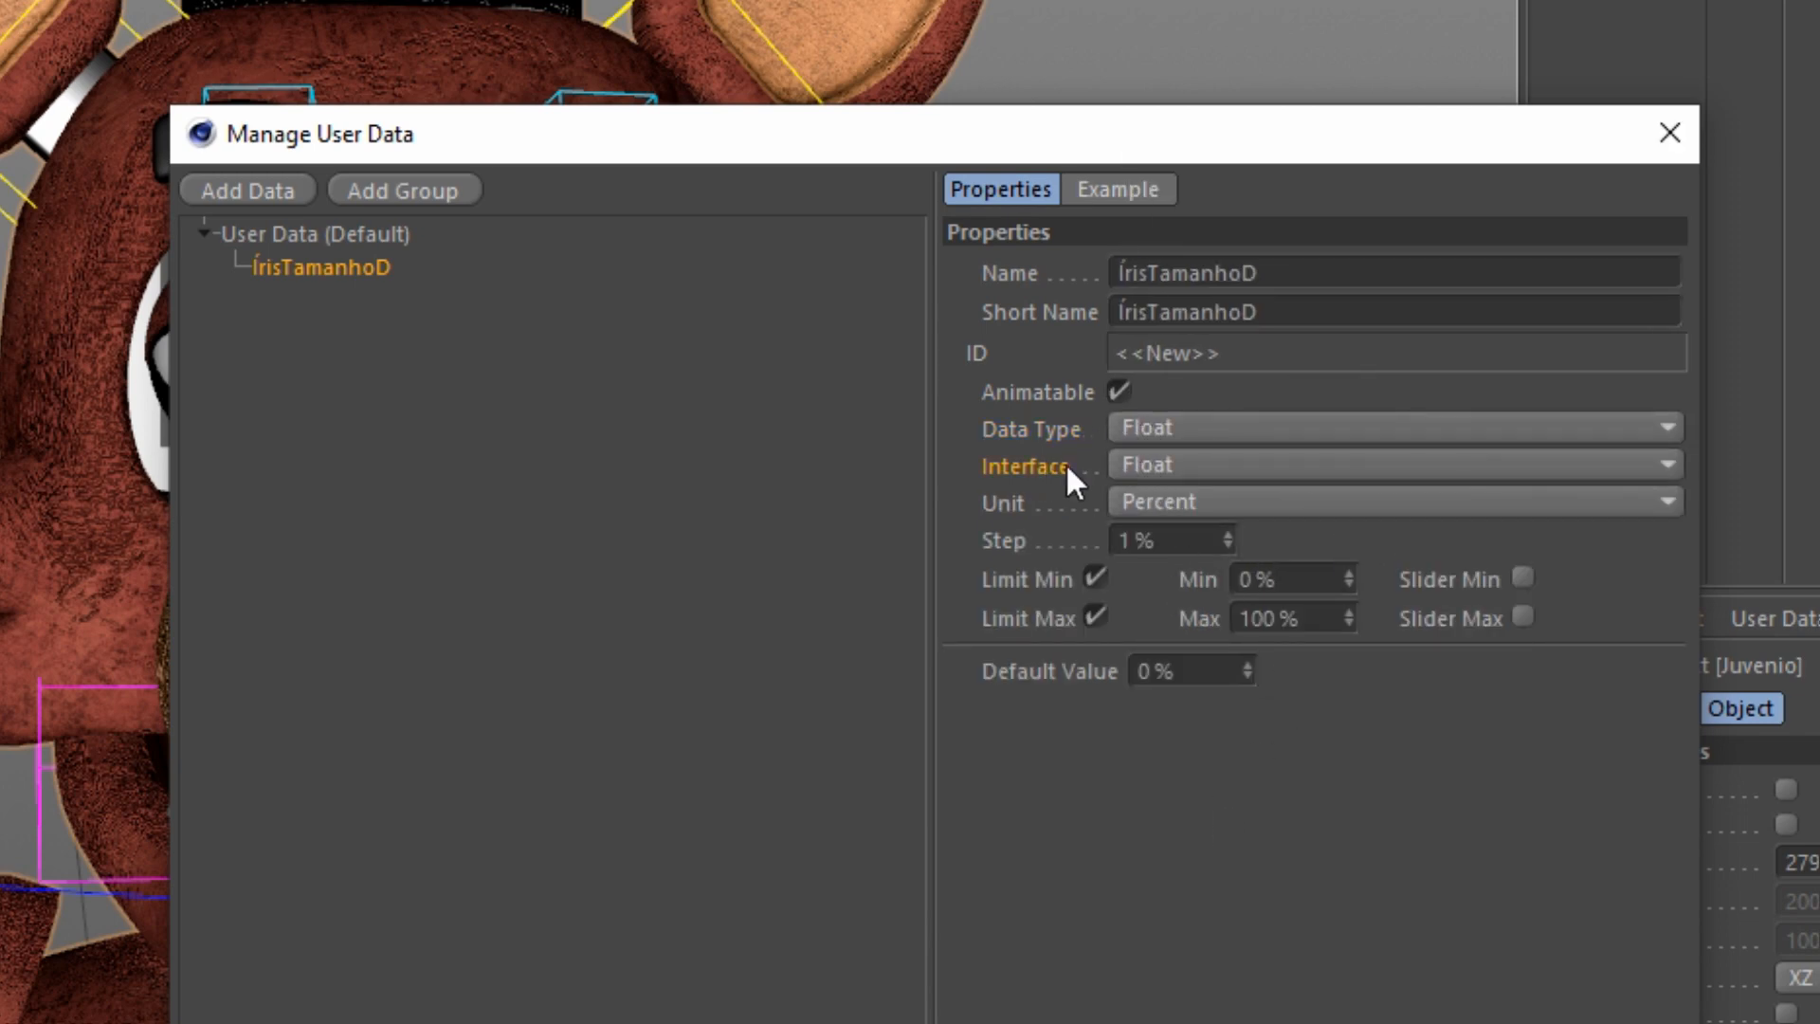
# Step: Try the Float Slider and Float Slider (No Editfield) interfaces on ÍrisTamanhoD
pyautogui.click(1151, 458)
pyautogui.click(952, 564)
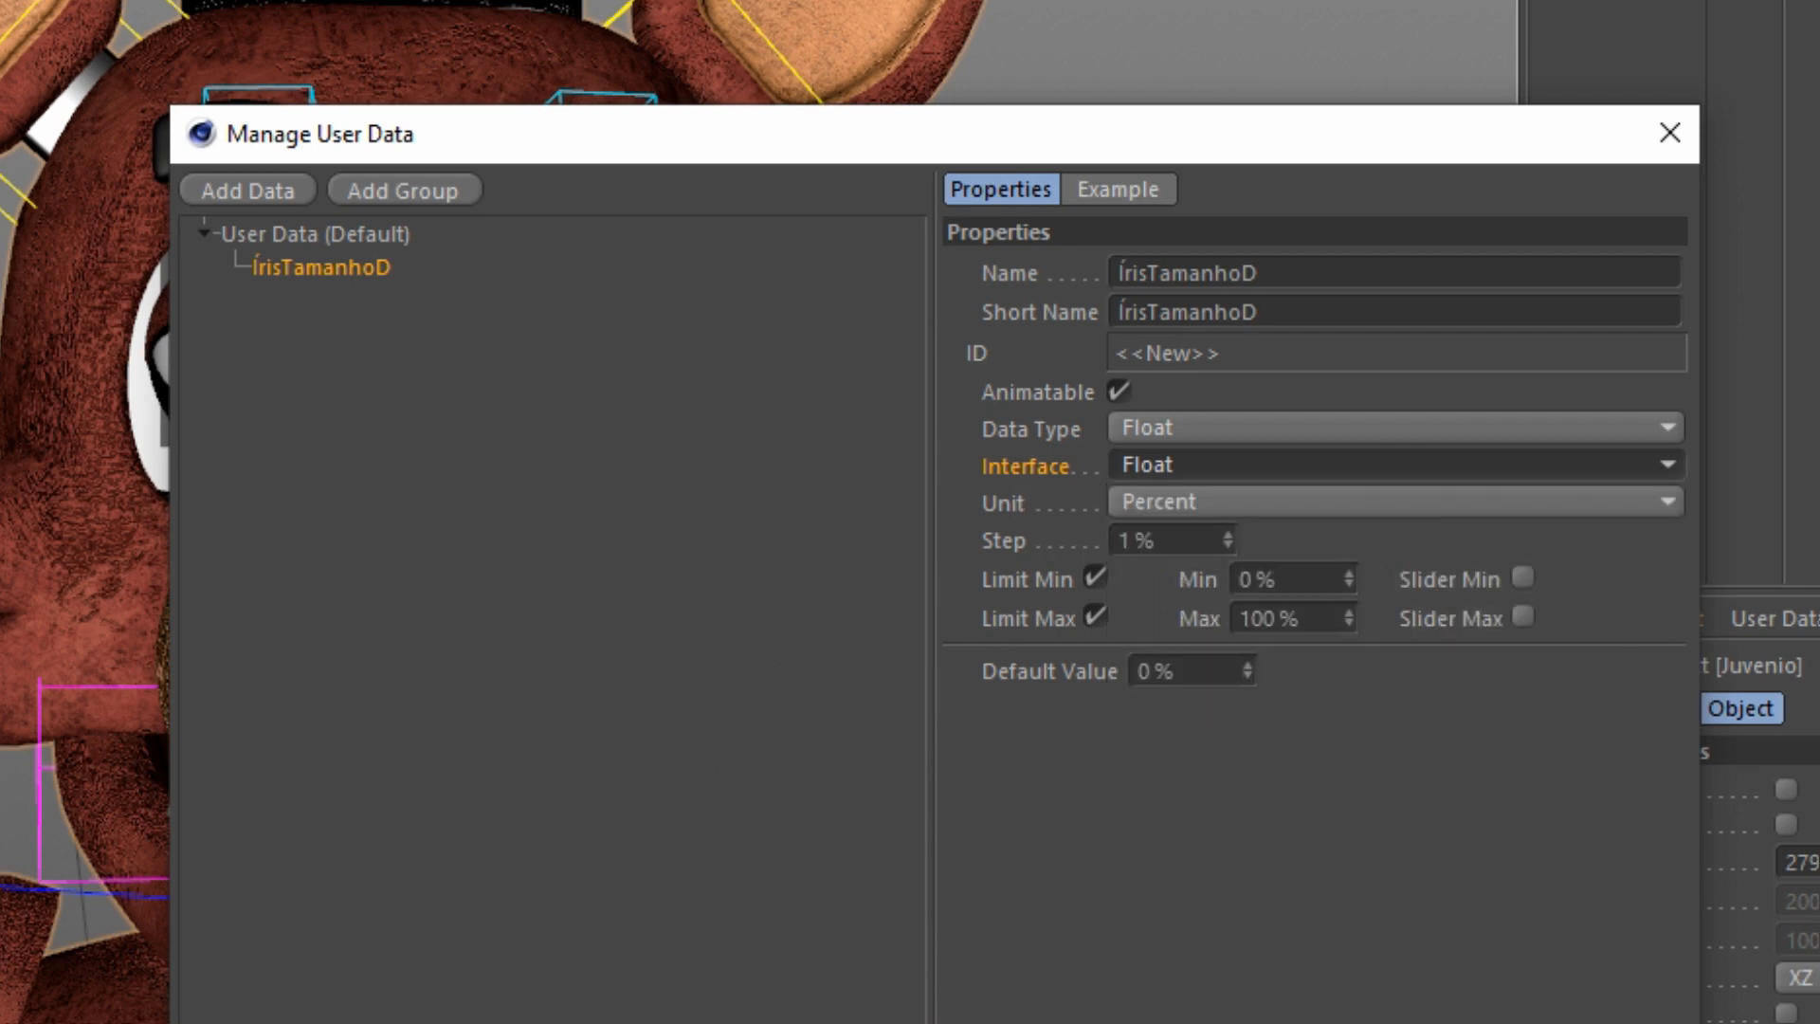
pyautogui.moveTo(1243, 662); pyautogui.dragTo(1247, 766)
pyautogui.click(1214, 567)
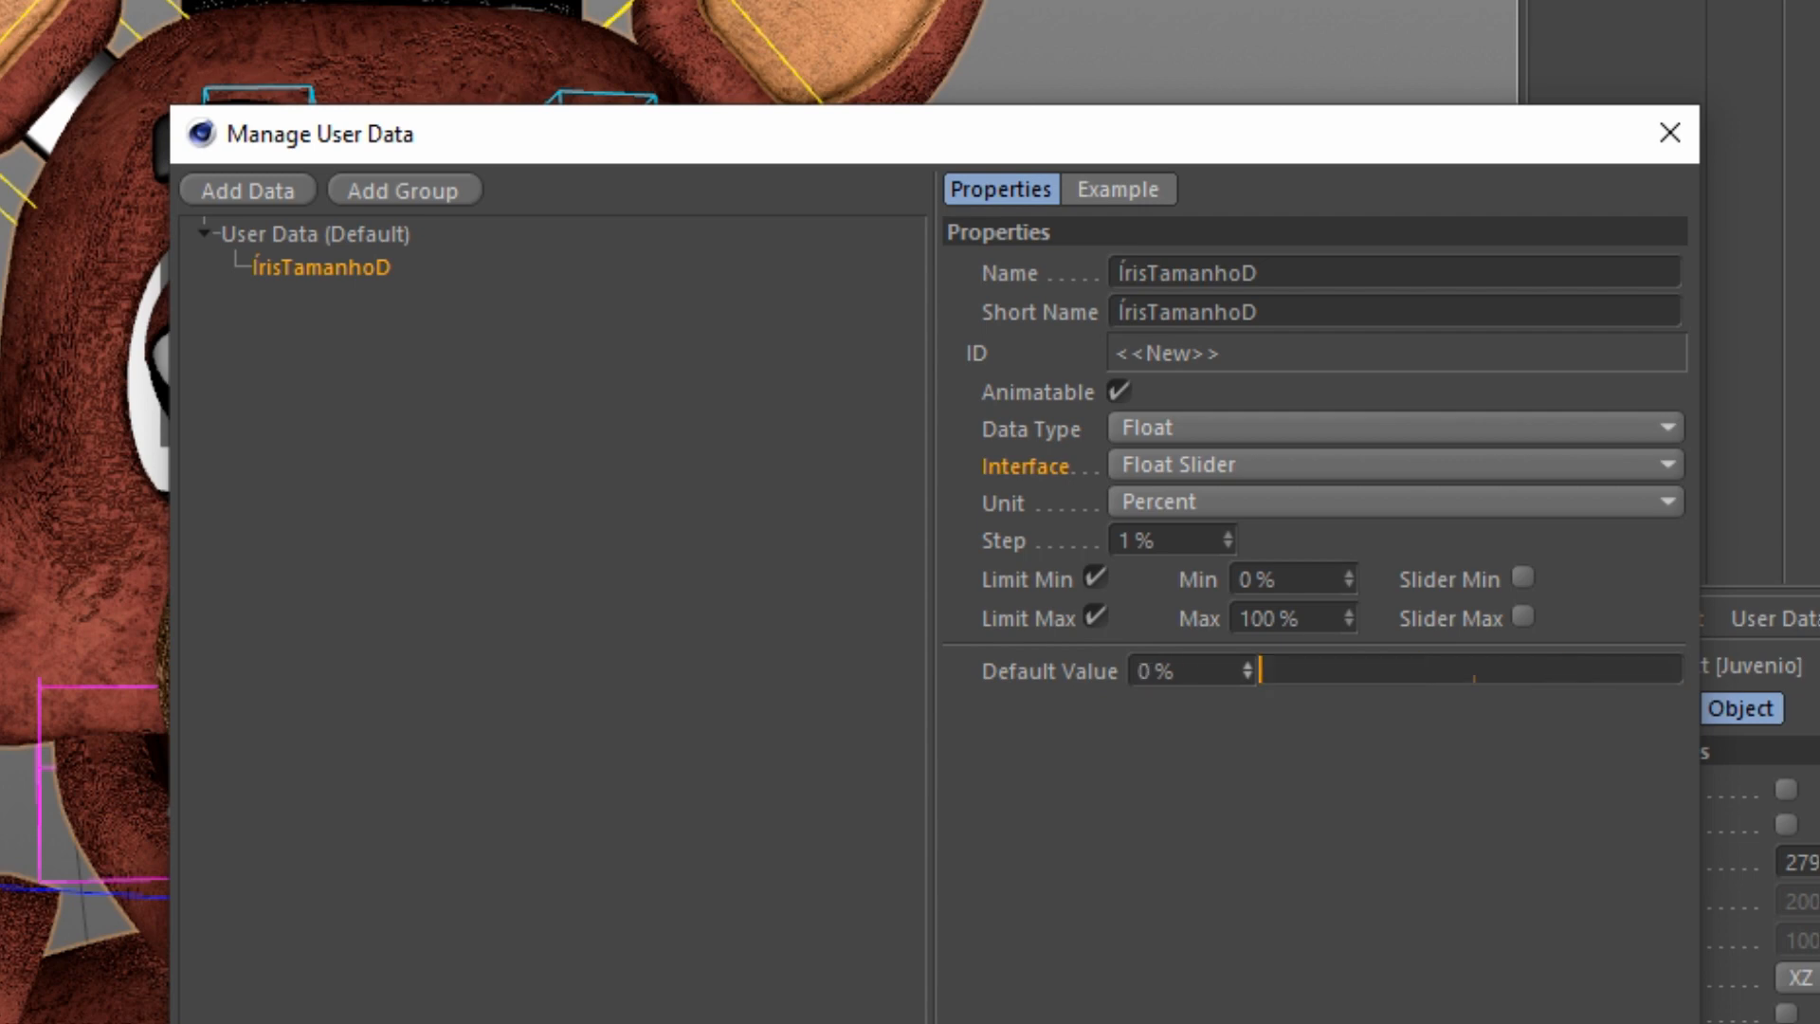
pyautogui.click(1271, 465)
pyautogui.click(1280, 617)
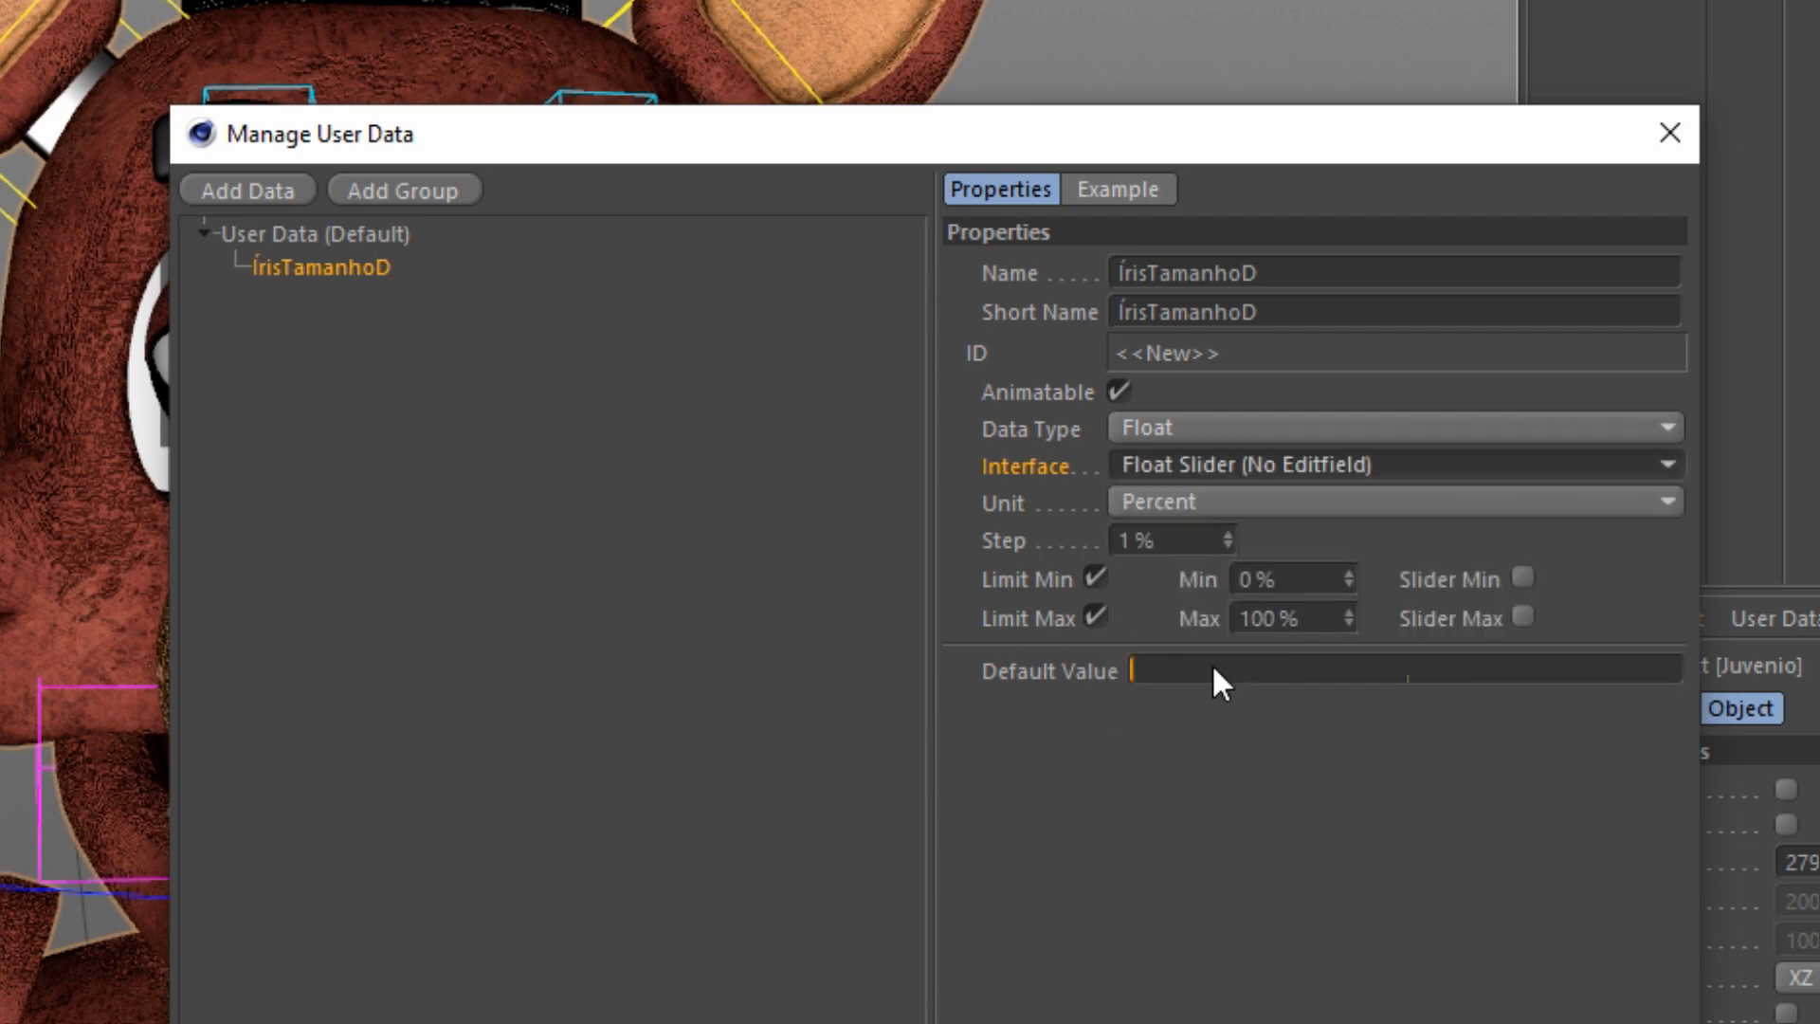
pyautogui.click(1126, 671)
# Step: Try Real as the unit of ÍrisTamanhoD and return it to Percent
pyautogui.click(1077, 497)
pyautogui.click(1147, 504)
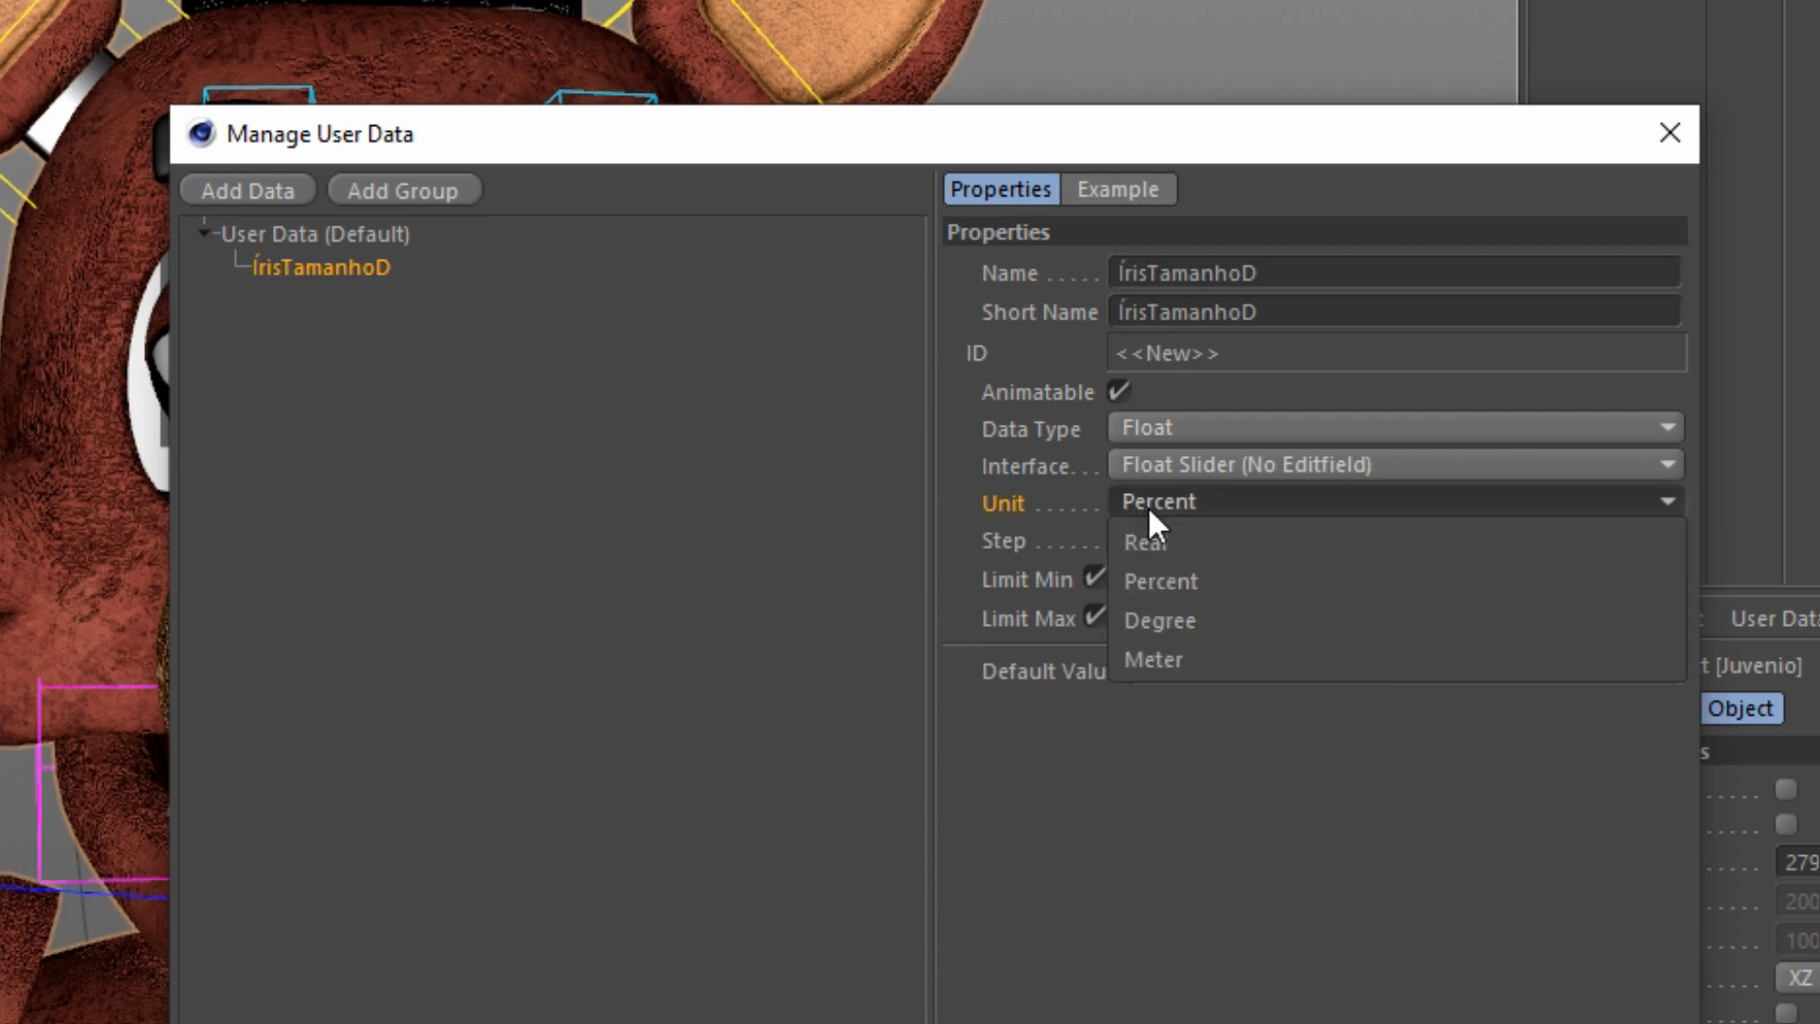
pyautogui.click(1080, 504)
pyautogui.click(1197, 500)
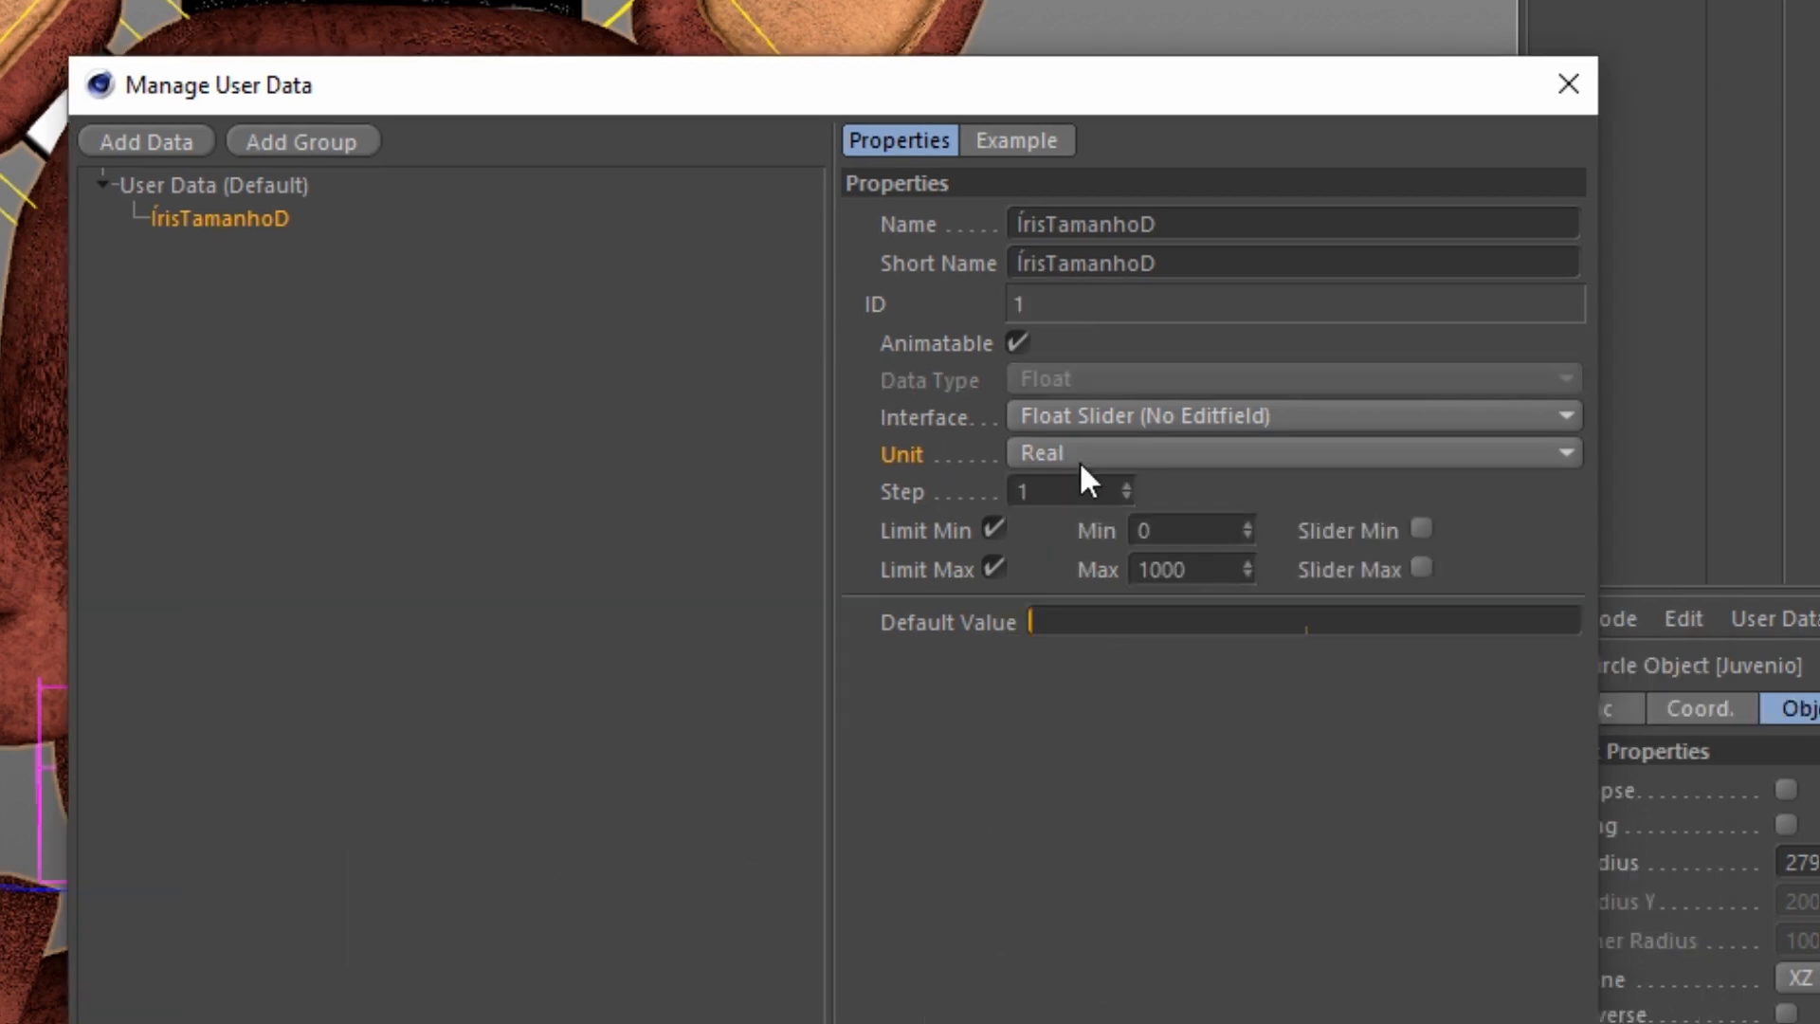
pyautogui.click(1078, 459)
pyautogui.click(1175, 533)
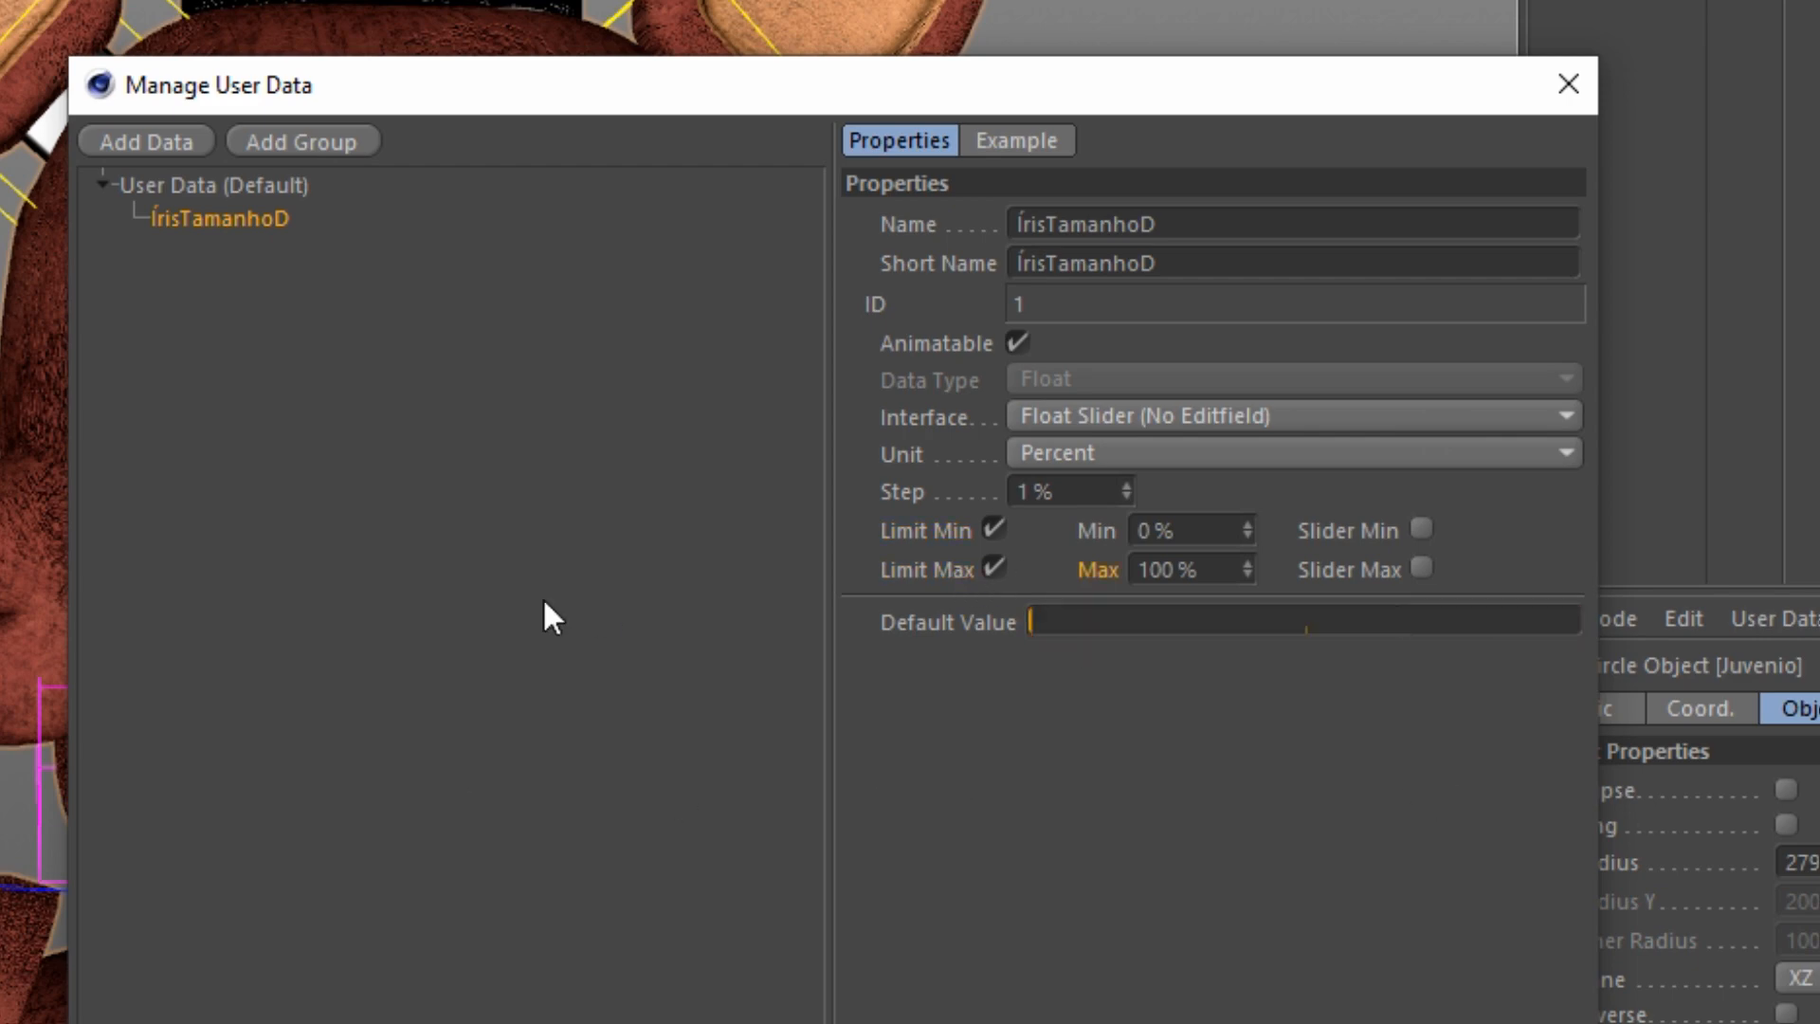
# Step: Set the minimum limit of ÍrisTamanhoD to -100%
pyautogui.moveTo(1068, 629); pyautogui.dragTo(833, 678)
pyautogui.moveTo(1176, 530); pyautogui.dragTo(1125, 564)
pyautogui.write('-100')
pyautogui.press('Return')
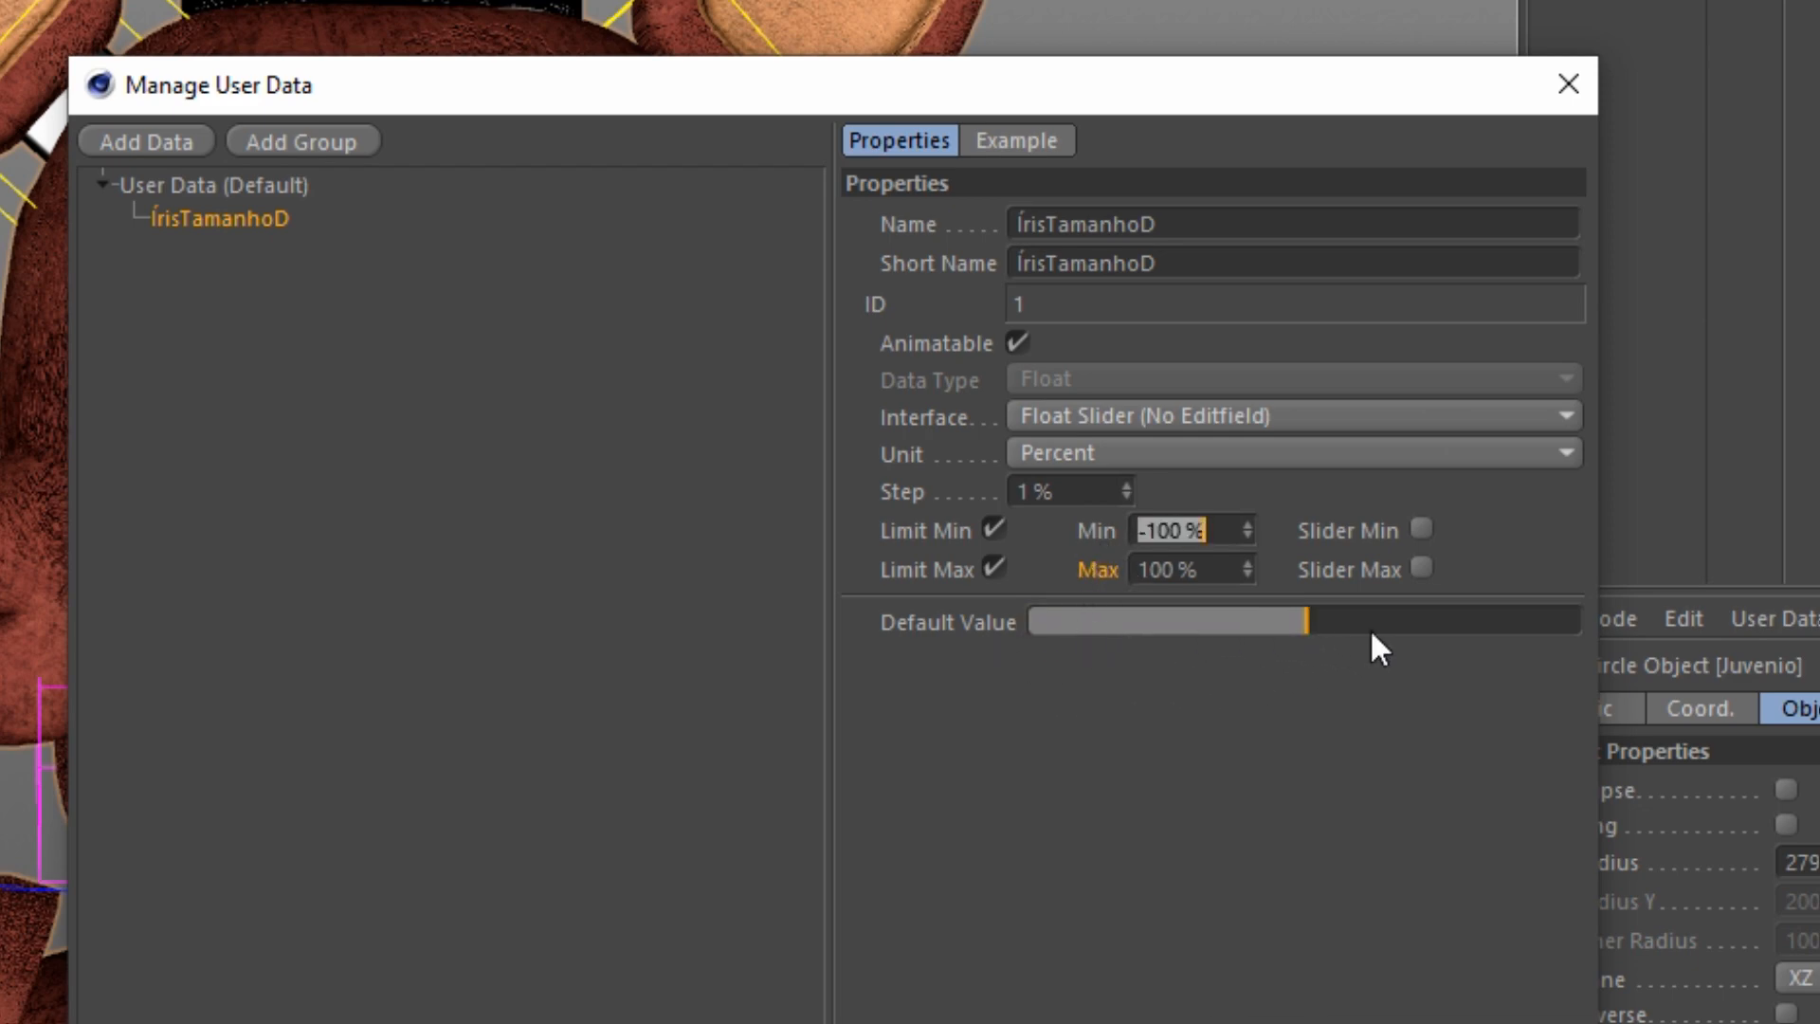
# Step: Set the interface of ÍrisTamanhoD to Float Slider
pyautogui.click(1088, 419)
pyautogui.click(1088, 420)
pyautogui.click(1113, 419)
pyautogui.click(1141, 531)
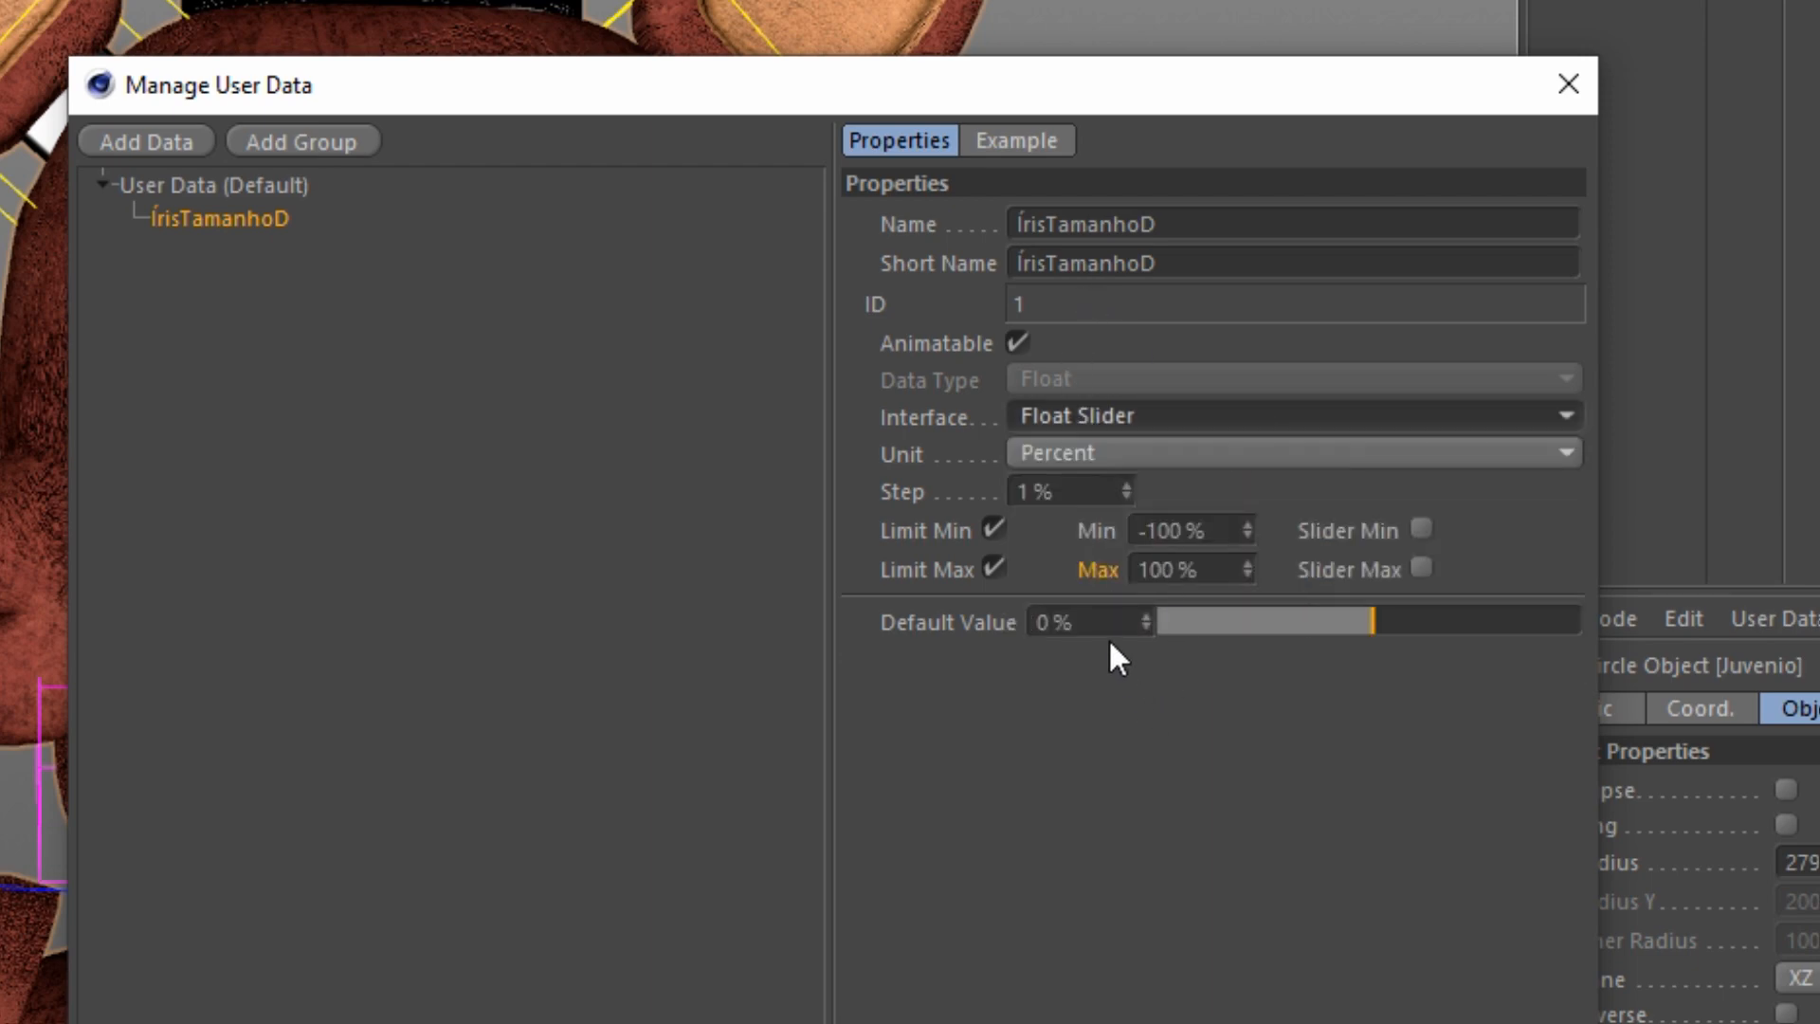
# Step: Test the default value slider of ÍrisTamanhoD between its two limits and reset it to 0%
pyautogui.moveTo(1081, 622); pyautogui.dragTo(1021, 622)
pyautogui.click(947, 625)
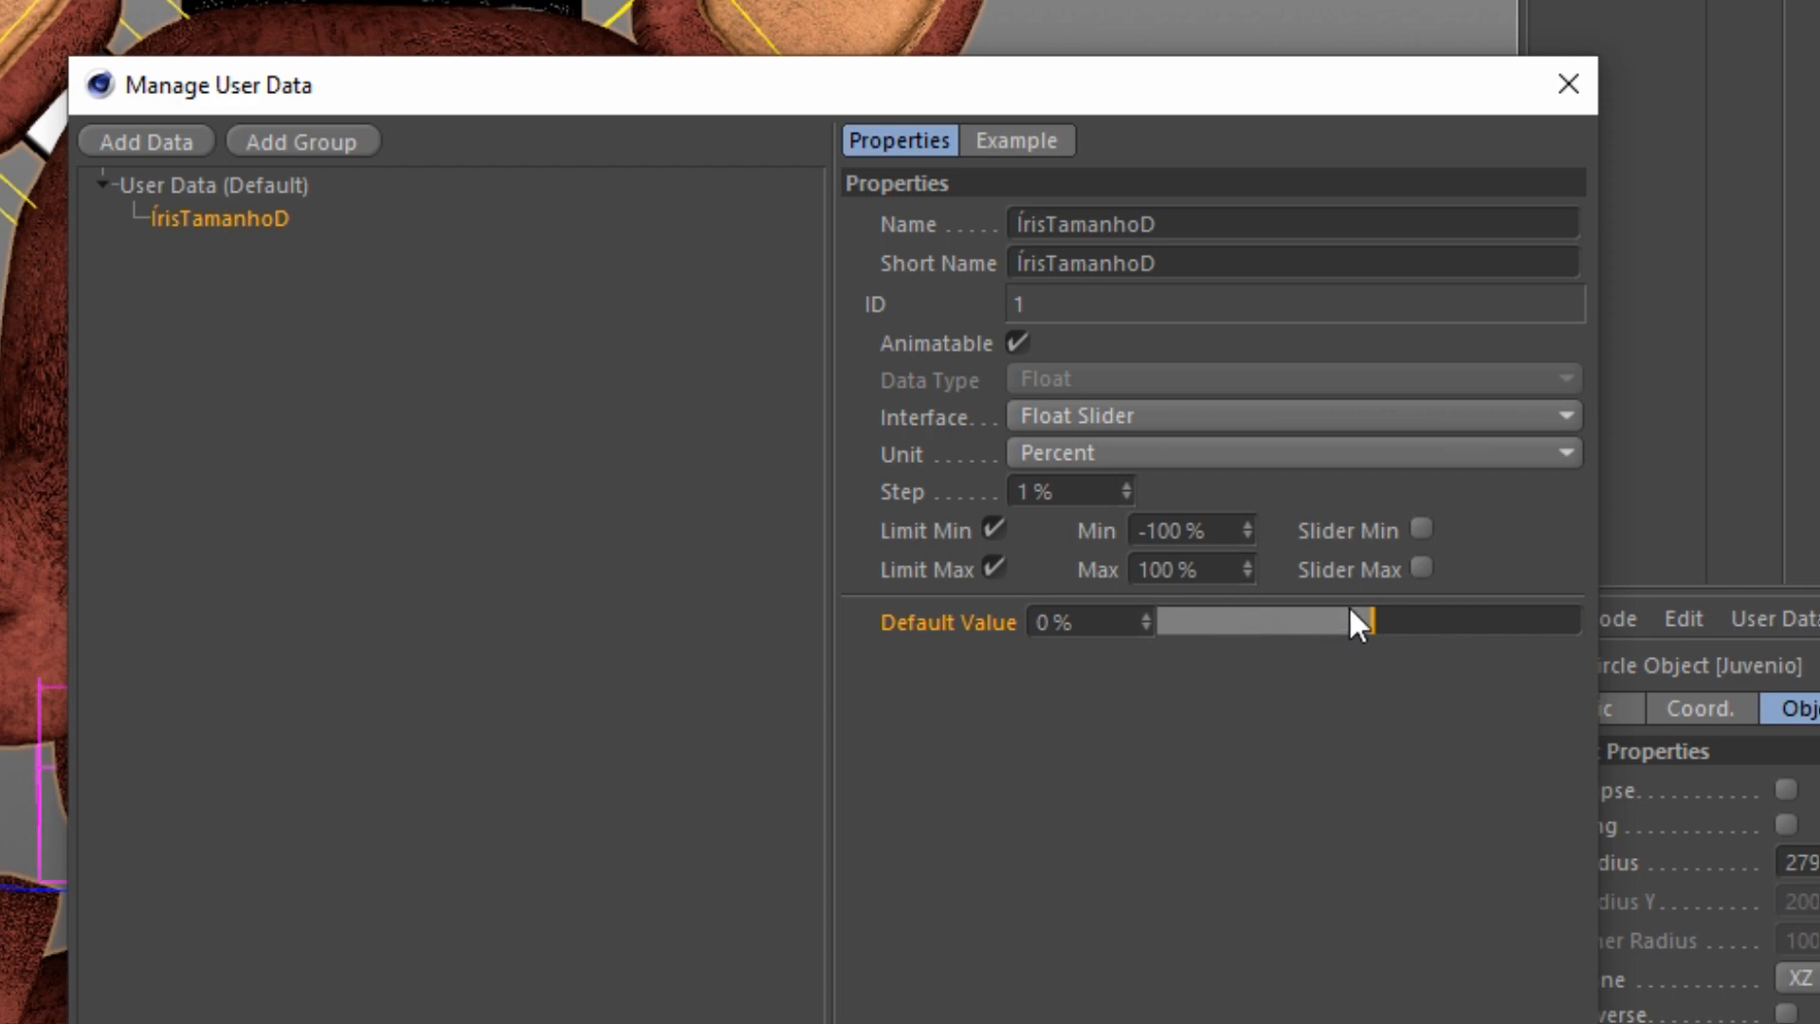
pyautogui.moveTo(1368, 622); pyautogui.dragTo(1109, 683)
pyautogui.moveTo(1160, 622); pyautogui.dragTo(1656, 654)
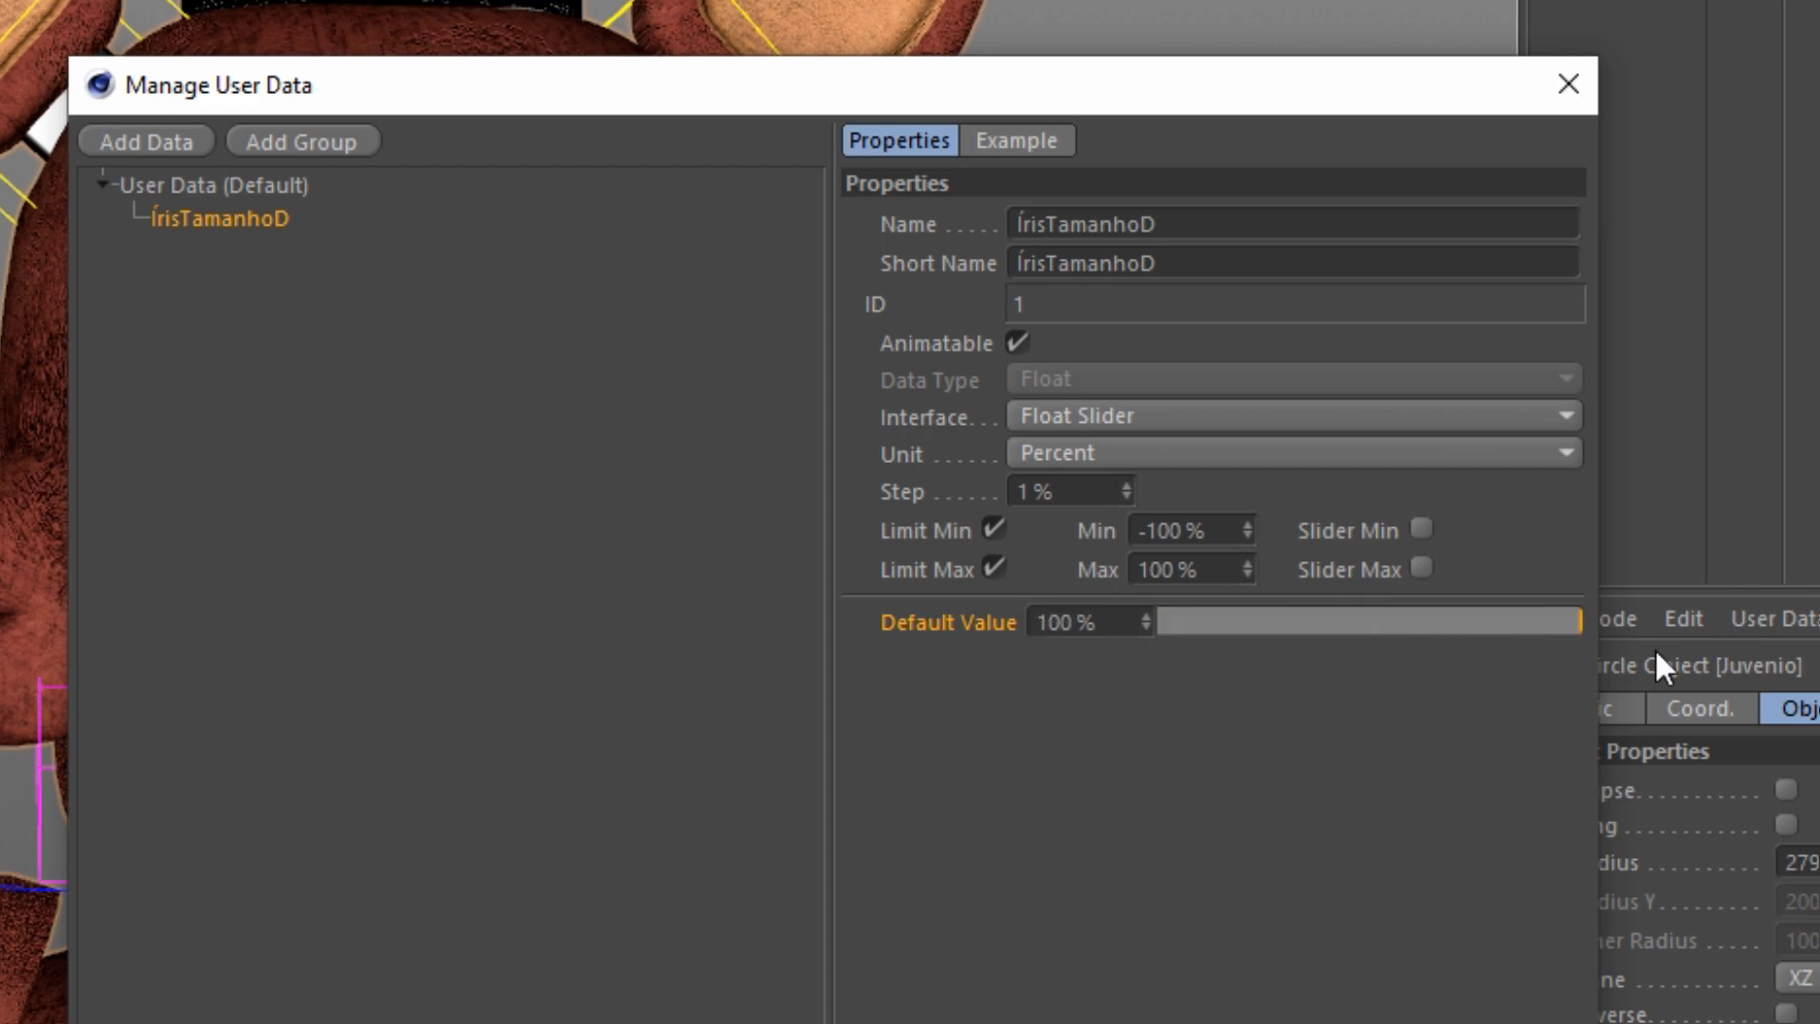
pyautogui.doubleClick(1115, 618)
pyautogui.write('0')
pyautogui.press('Return')
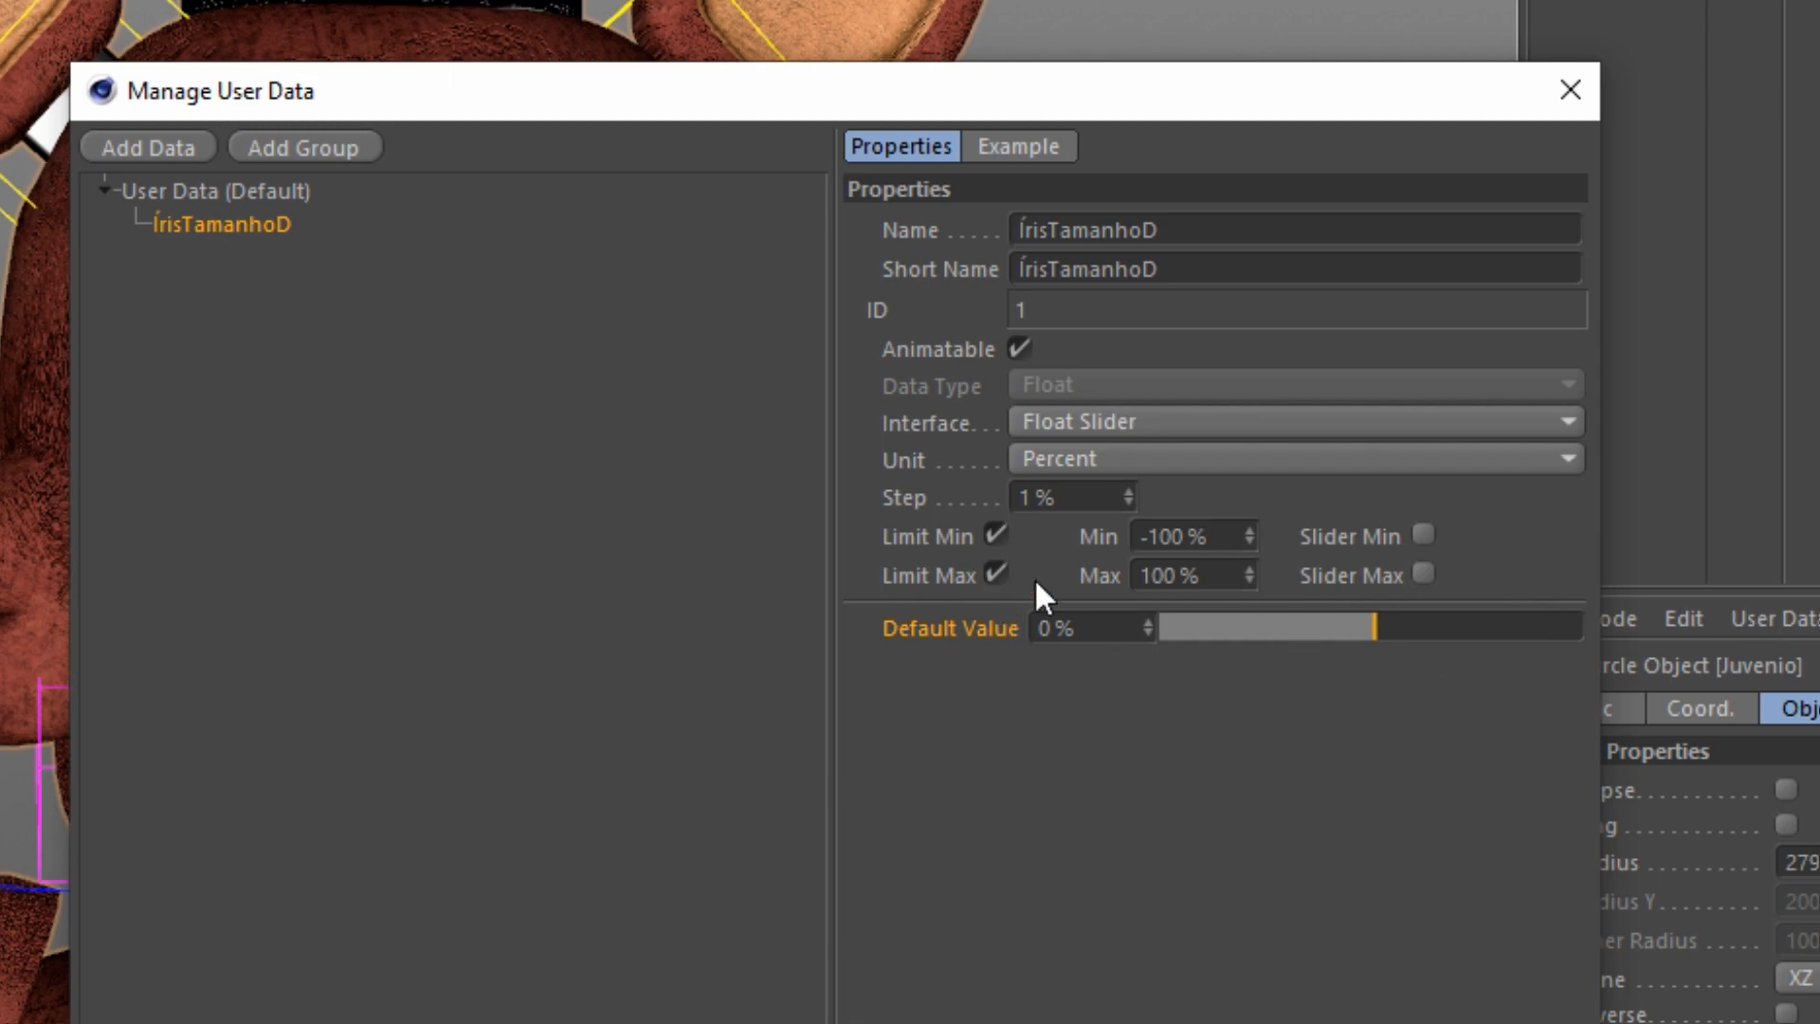
# Step: Duplicate the ÍrisTamanhoD user data entry by copying and pasting it
pyautogui.doubleClick(1232, 537)
pyautogui.click(1175, 669)
pyautogui.rightClick(220, 224)
pyautogui.click(267, 249)
pyautogui.rightClick(263, 246)
pyautogui.rightClick(252, 232)
pyautogui.click(336, 300)
# Step: Rename the duplicated entry as ÍrisTamanhoE and accept the user data changes
pyautogui.click(1285, 230)
pyautogui.press('BackSpace')
pyautogui.click(548, 329)
pyautogui.click(275, 235)
pyautogui.click(275, 257)
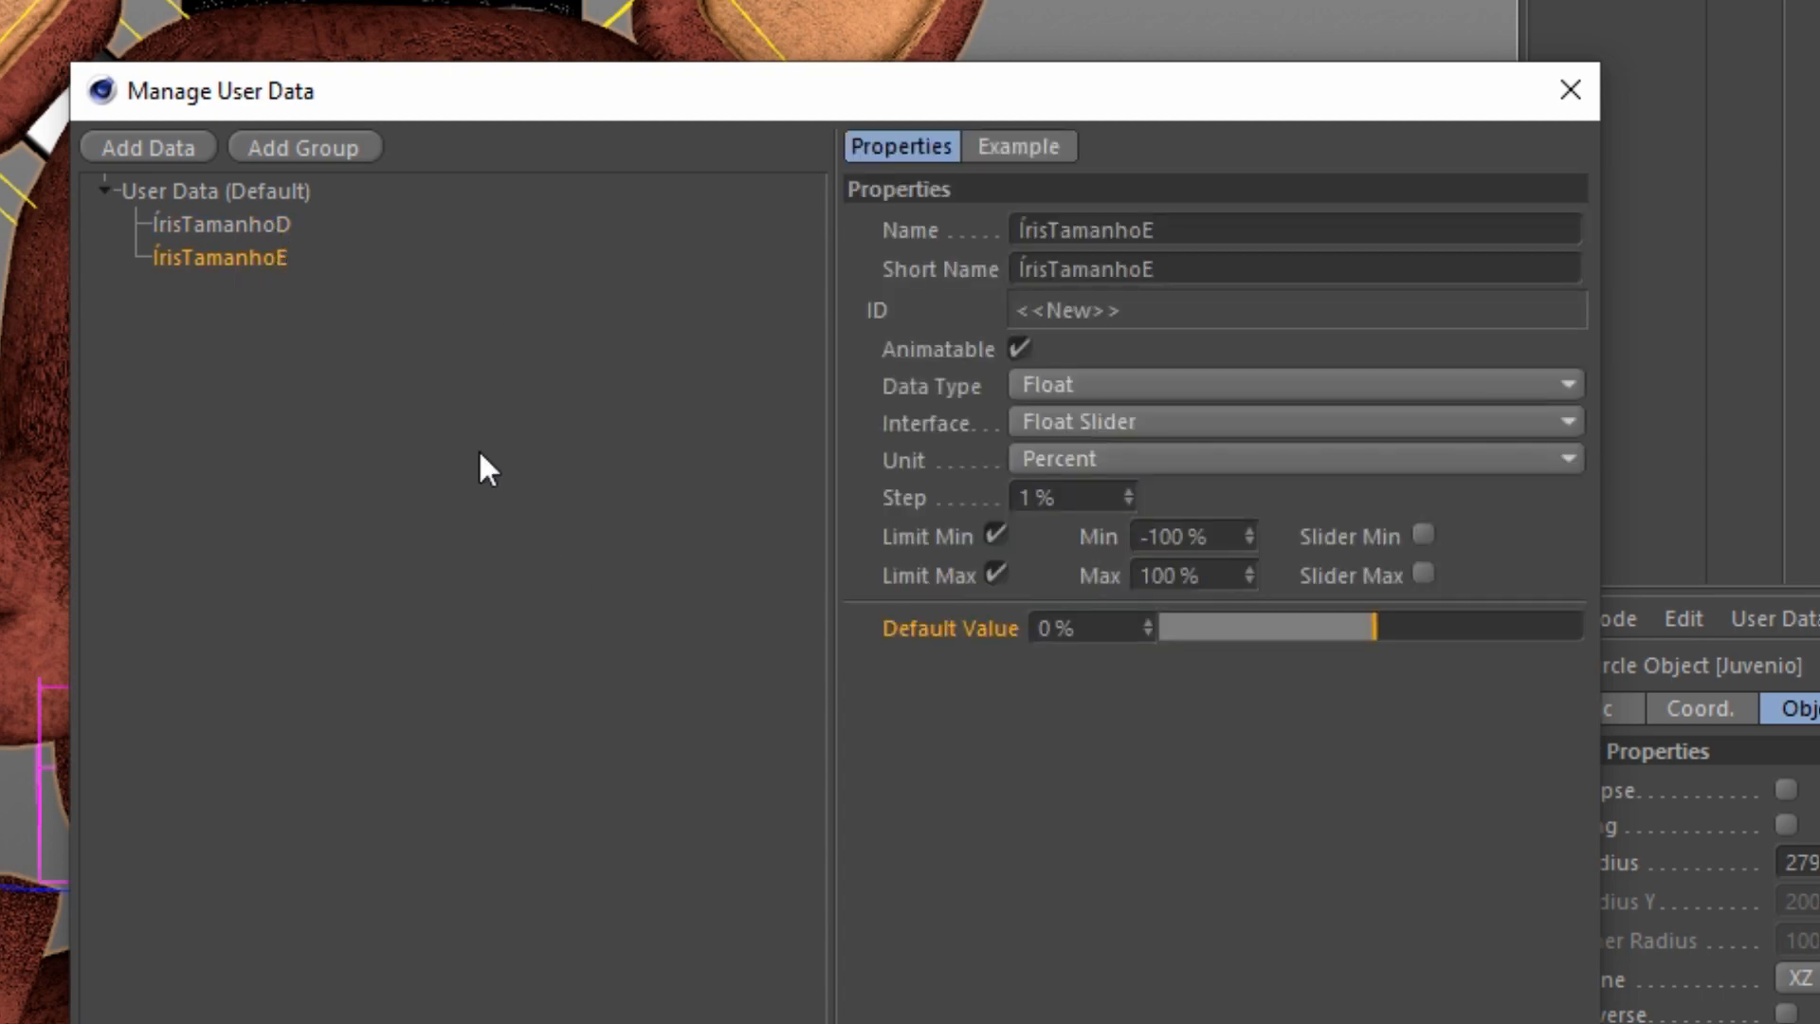
pyautogui.click(796, 1016)
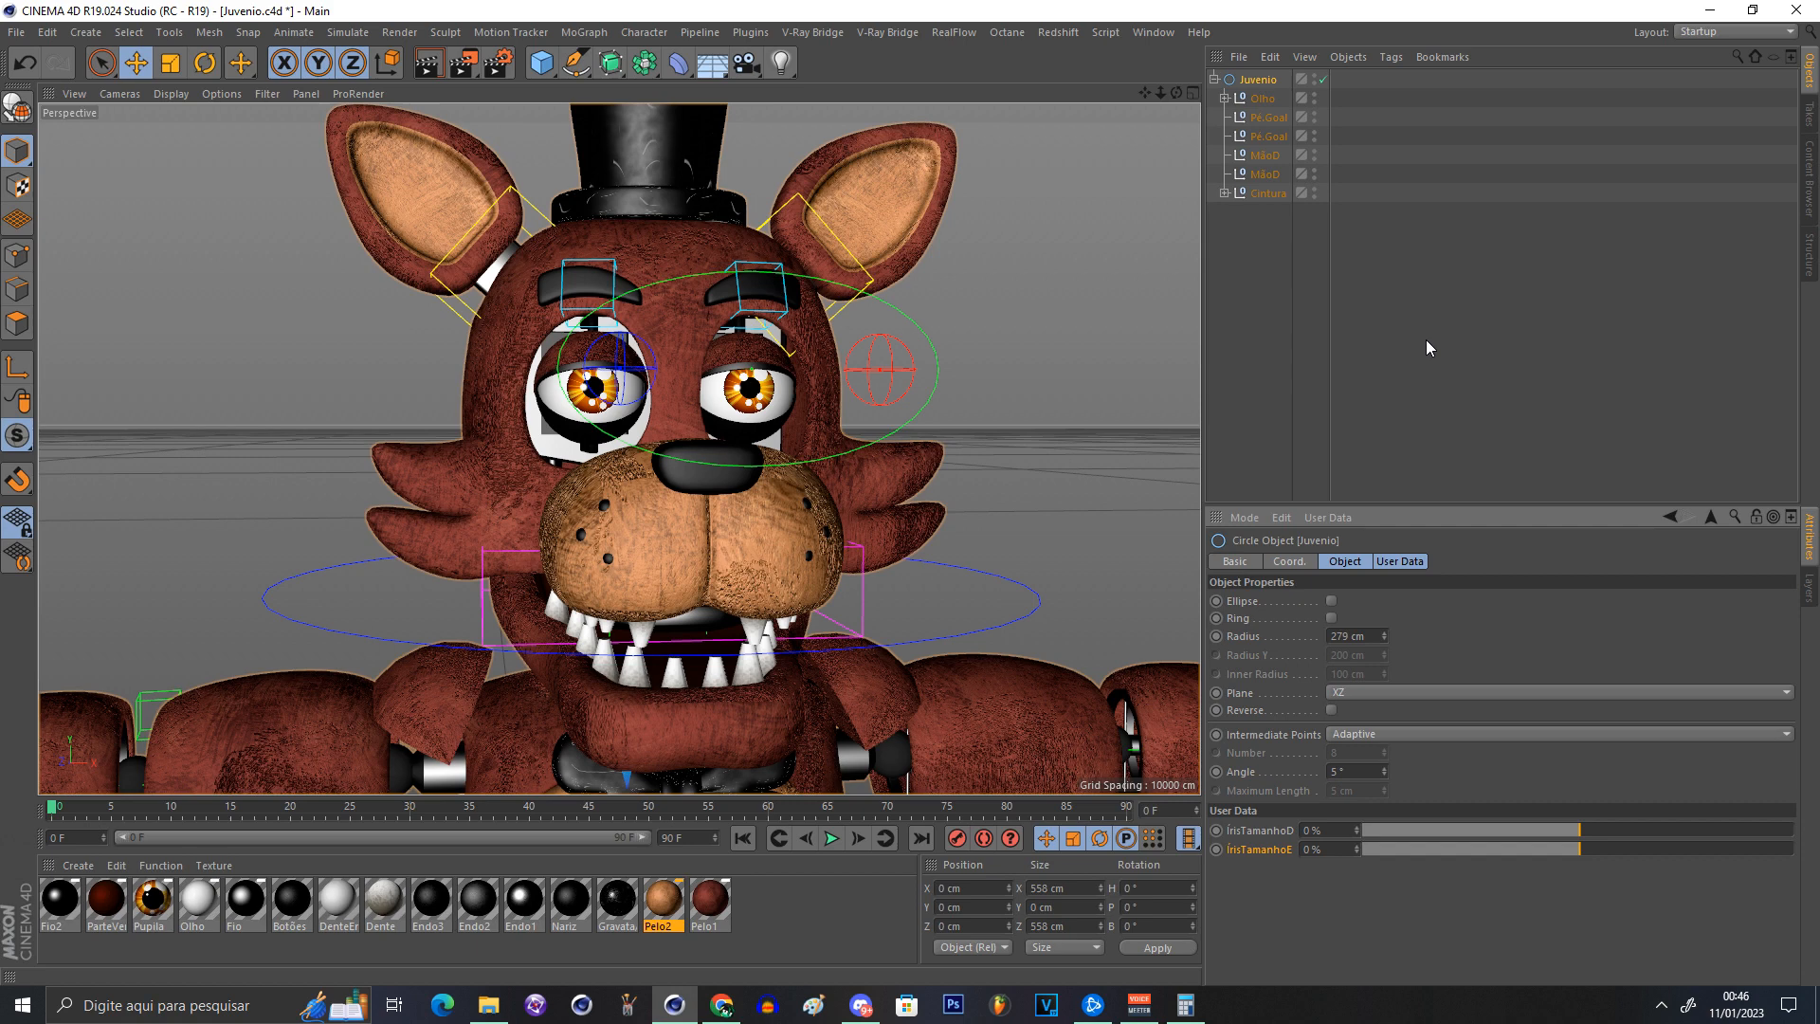
# Step: Add an XPresso tag to the Juvenio circle
pyautogui.rightClick(1269, 78)
pyautogui.moveTo(1304, 55)
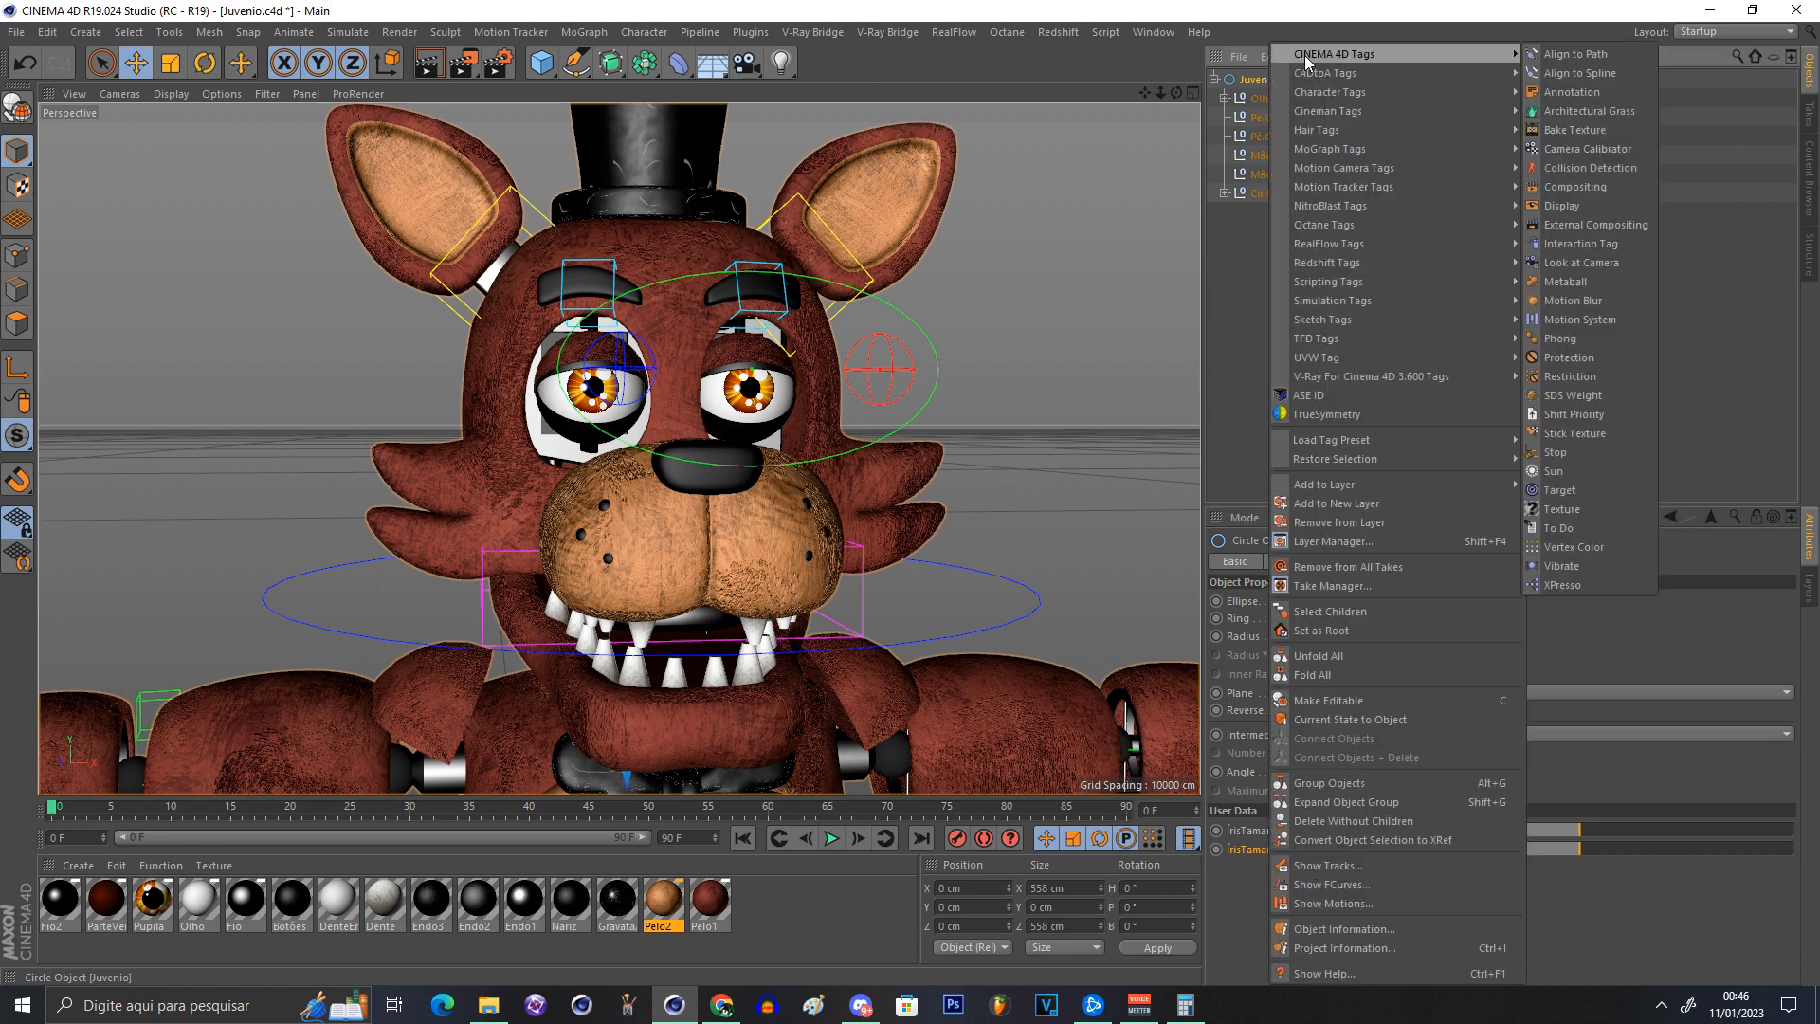
pyautogui.click(1590, 584)
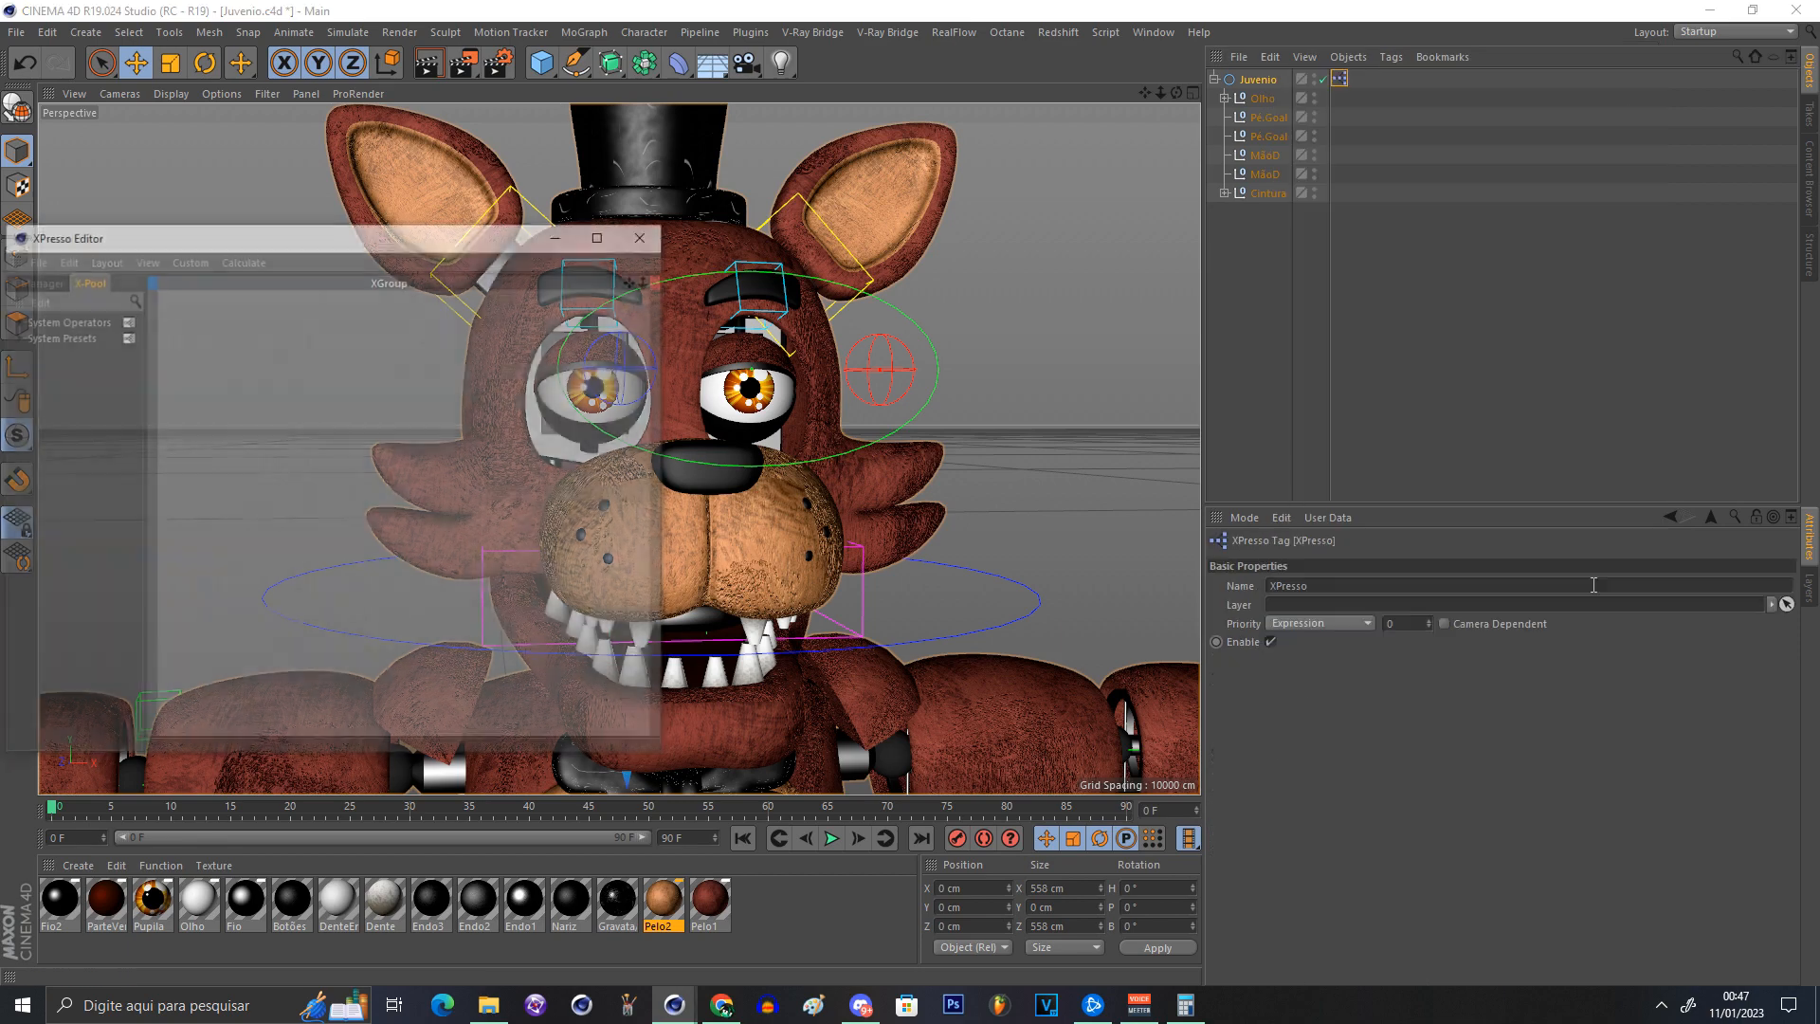
# Step: Add the Juvenio circle as a node in the XPresso graph, enlarge it and move it towards the graph's left edge
pyautogui.moveTo(276, 224); pyautogui.dragTo(487, 215)
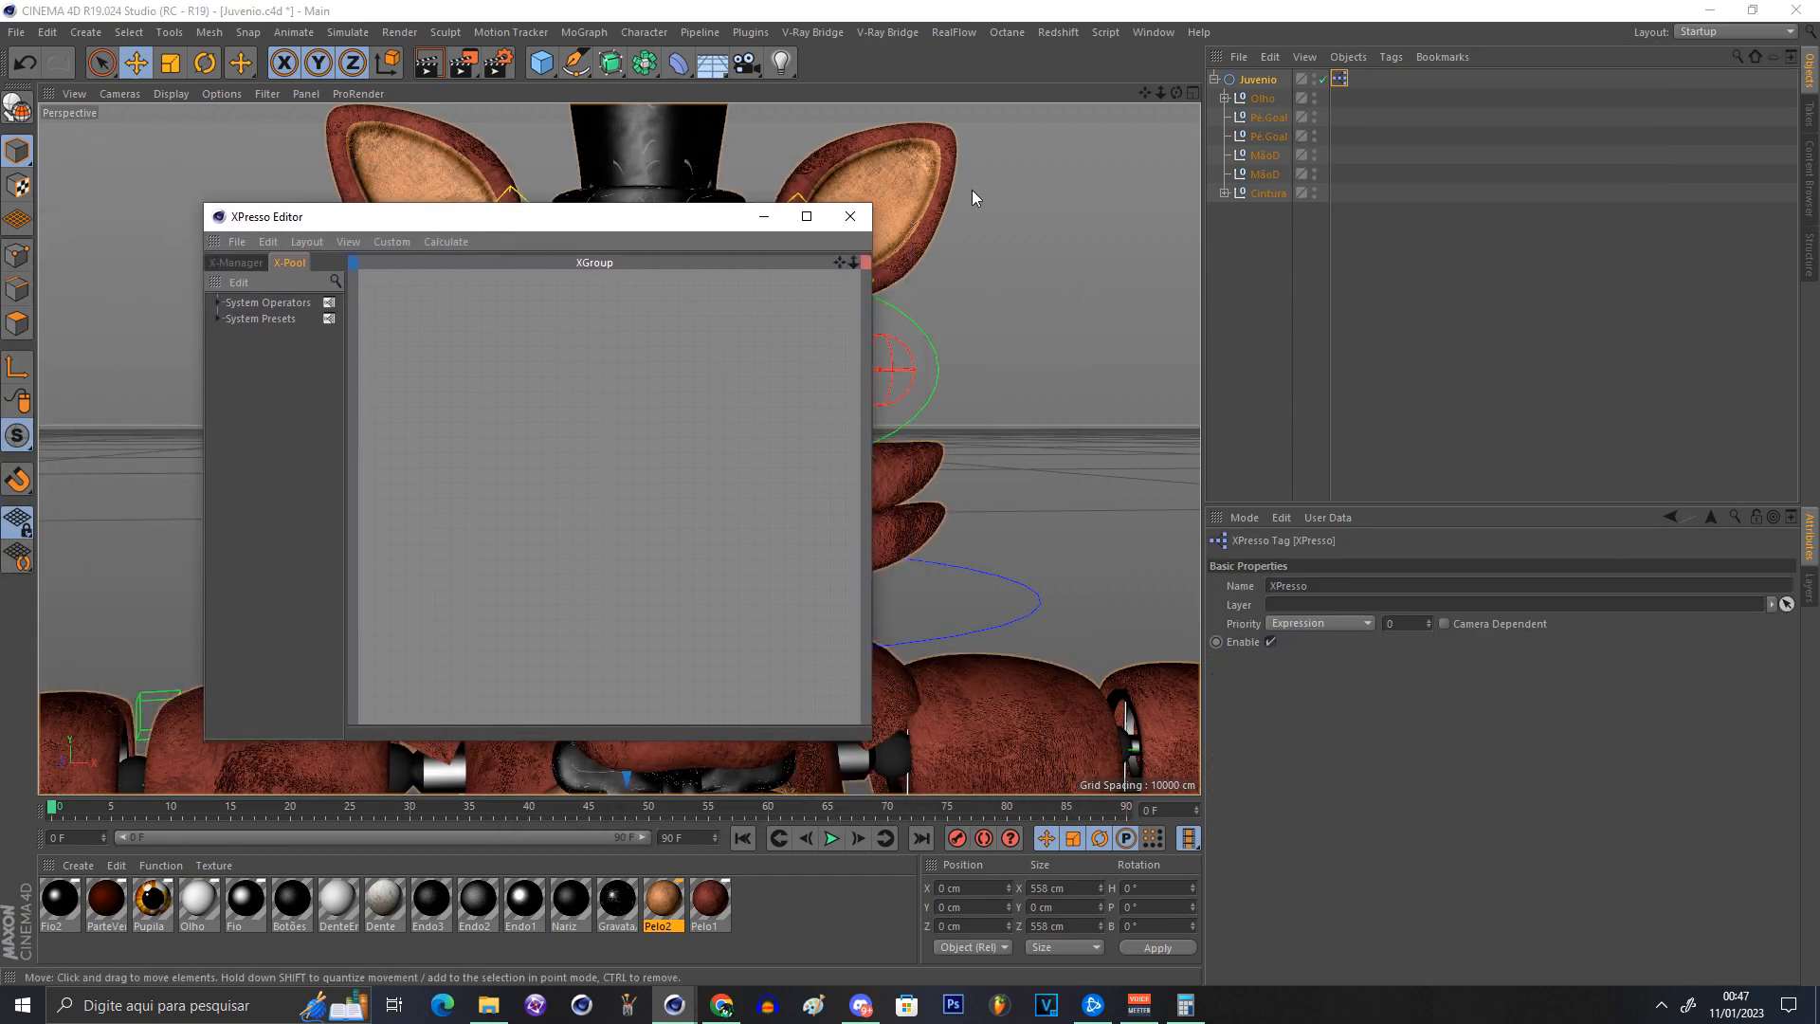
pyautogui.moveTo(1255, 77); pyautogui.dragTo(427, 376)
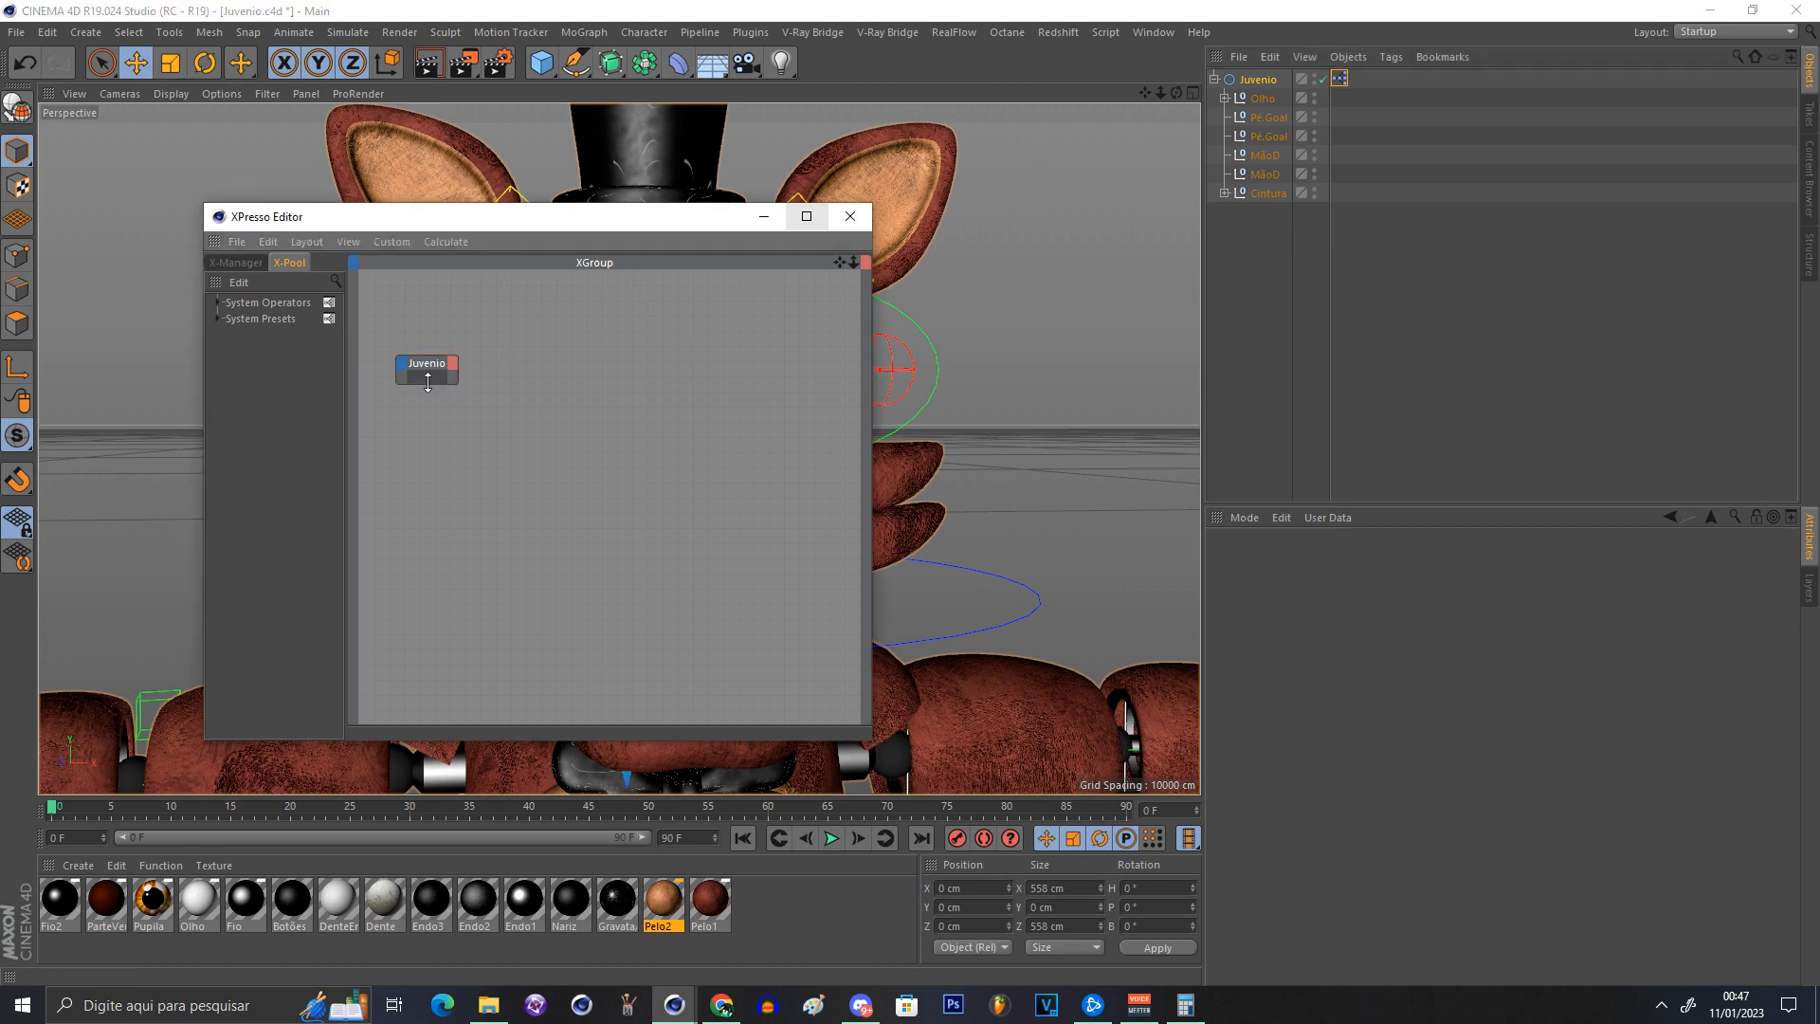
pyautogui.moveTo(459, 445); pyautogui.dragTo(606, 446)
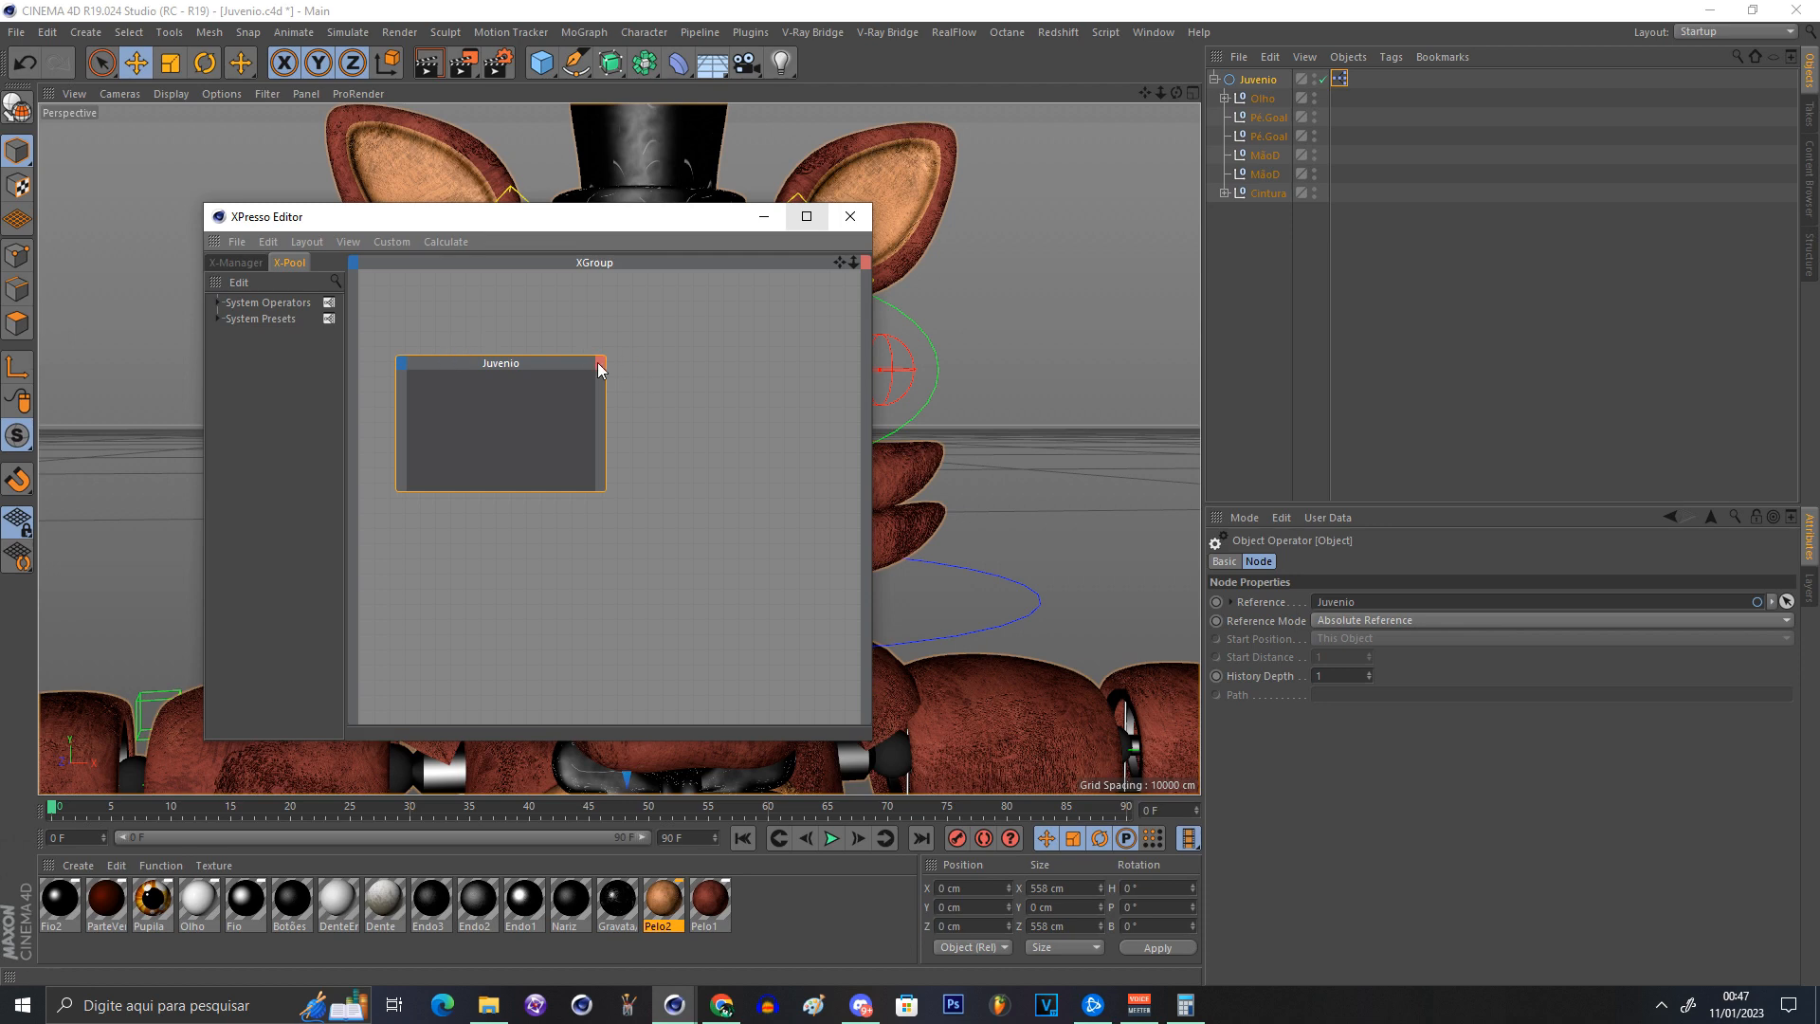
pyautogui.moveTo(574, 360); pyautogui.dragTo(541, 355)
# Step: Add the user data outputs ÍrisTamanhoD and ÍrisTamanhoE to the Juvenio node
pyautogui.click(565, 358)
pyautogui.click(573, 338)
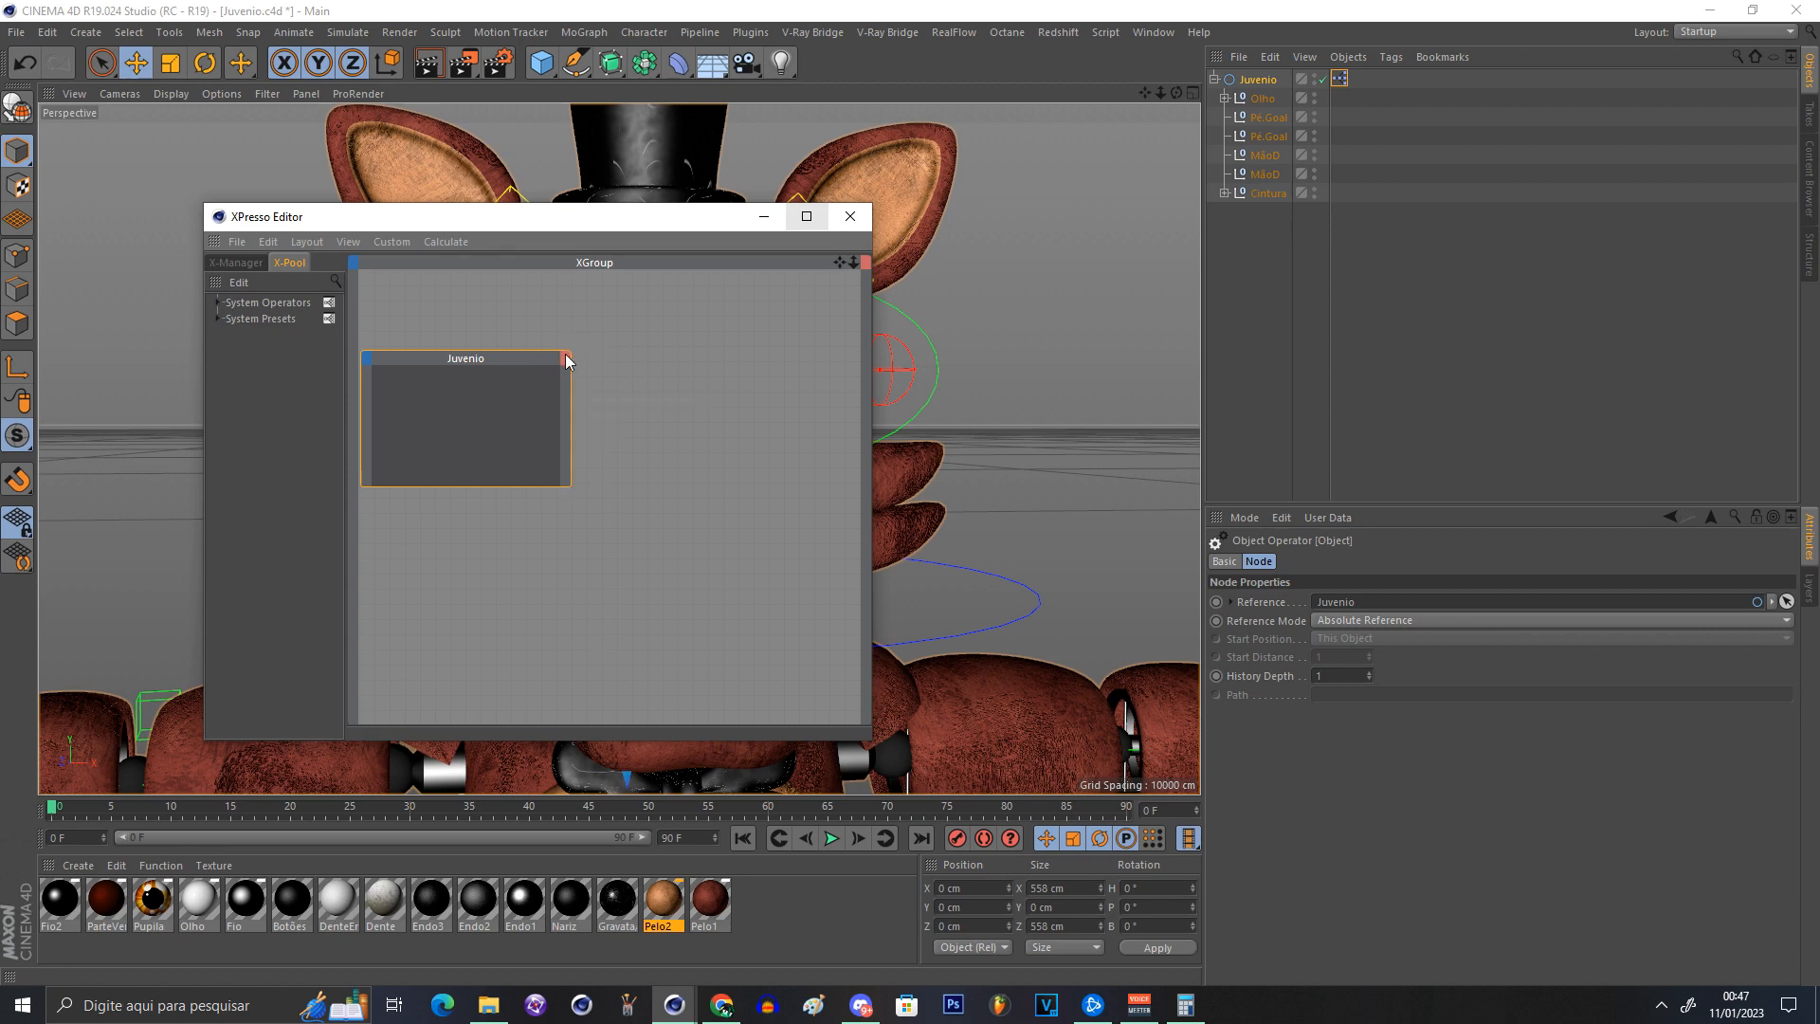
pyautogui.click(567, 356)
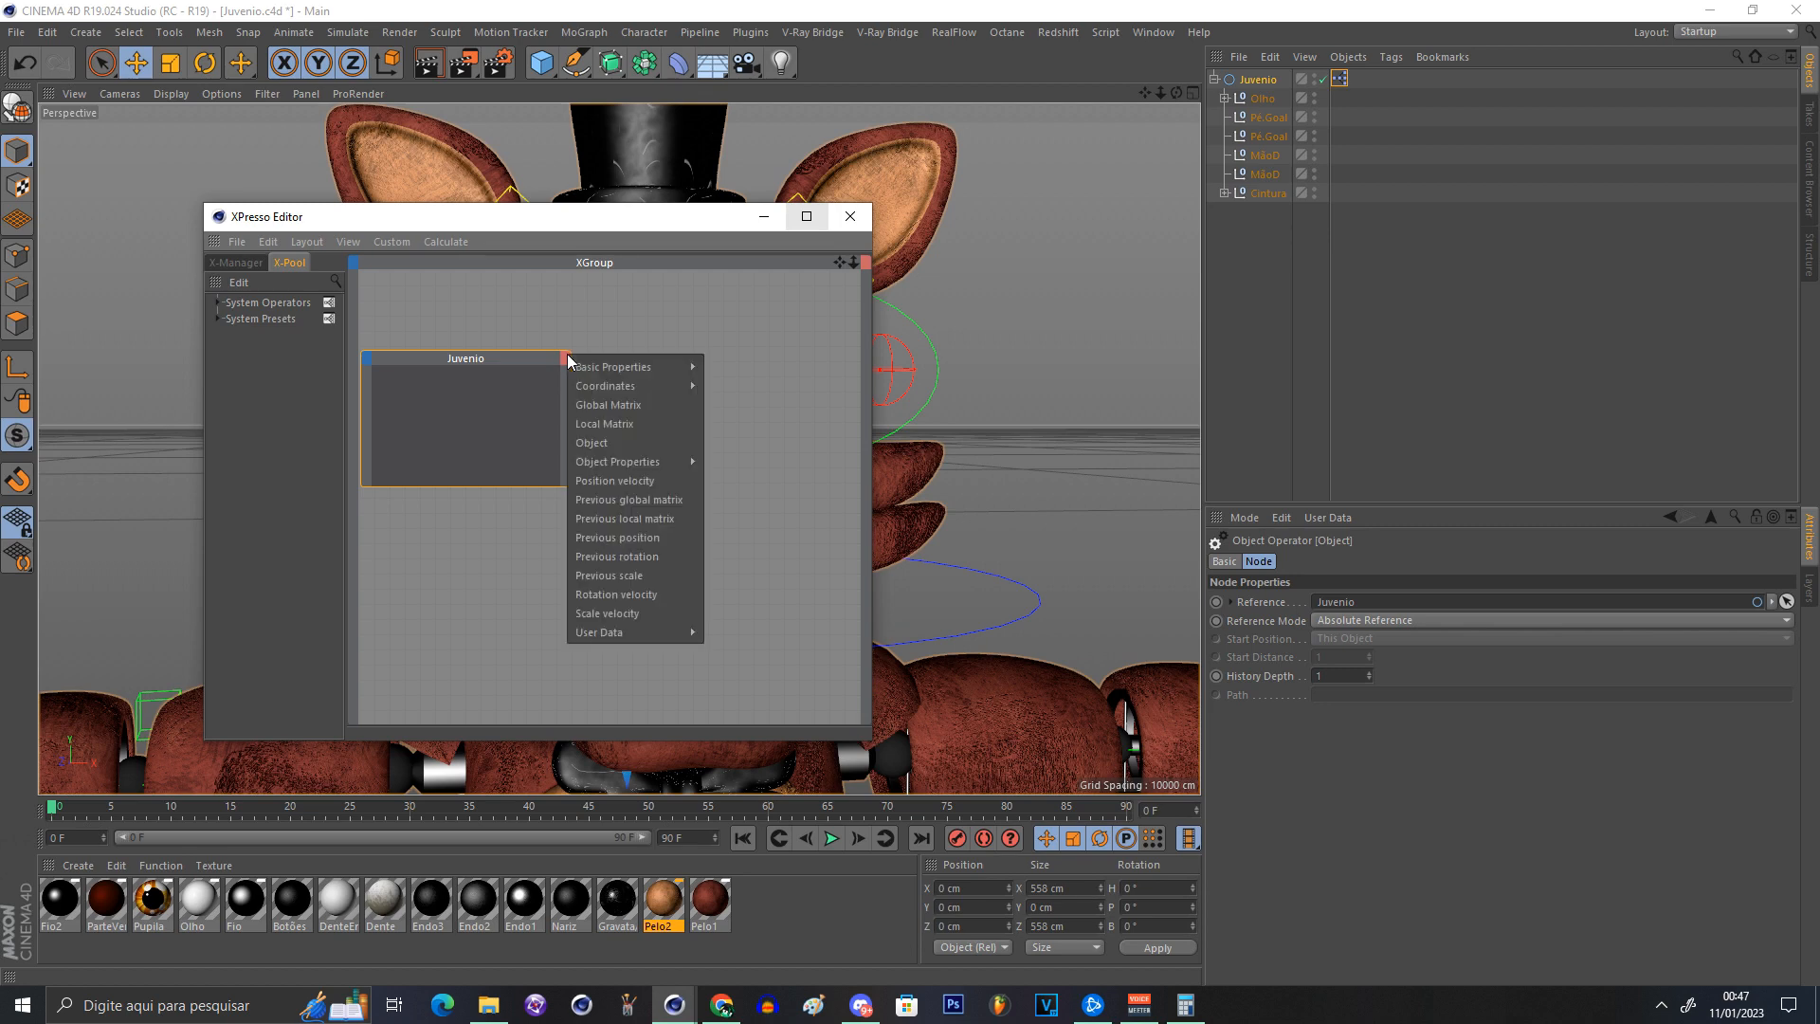
pyautogui.moveTo(649, 631)
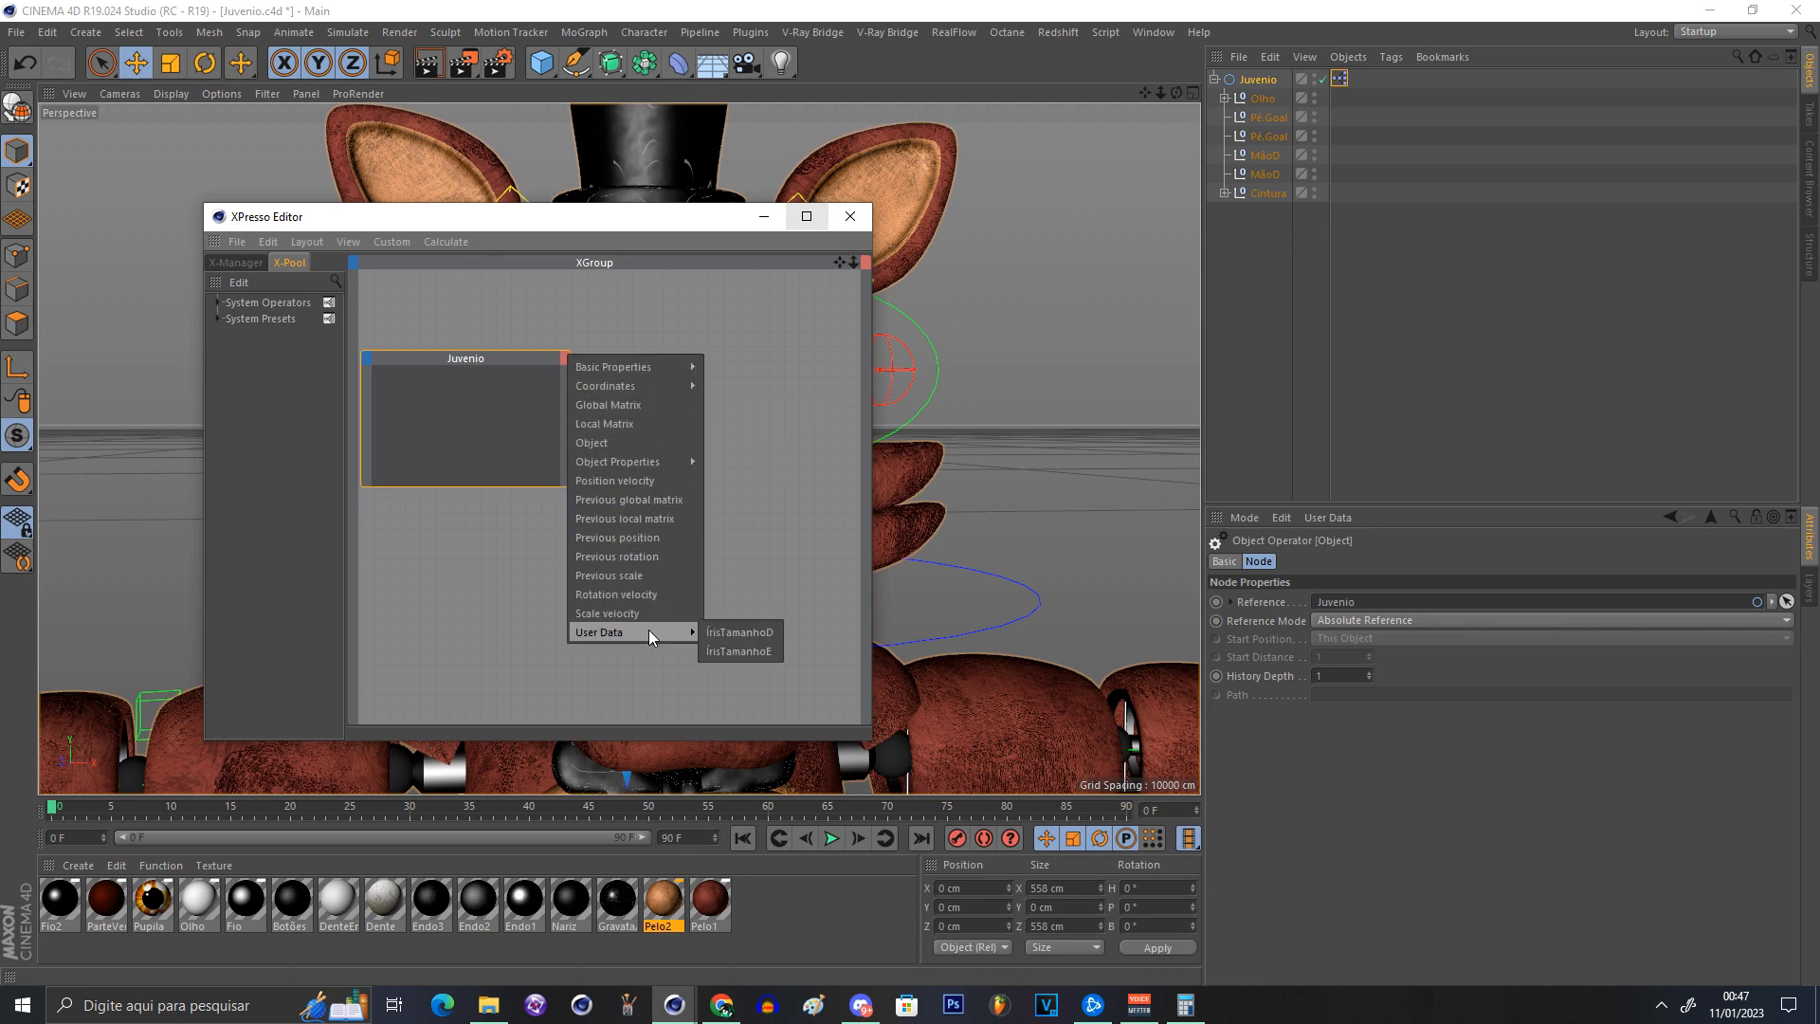
pyautogui.click(748, 637)
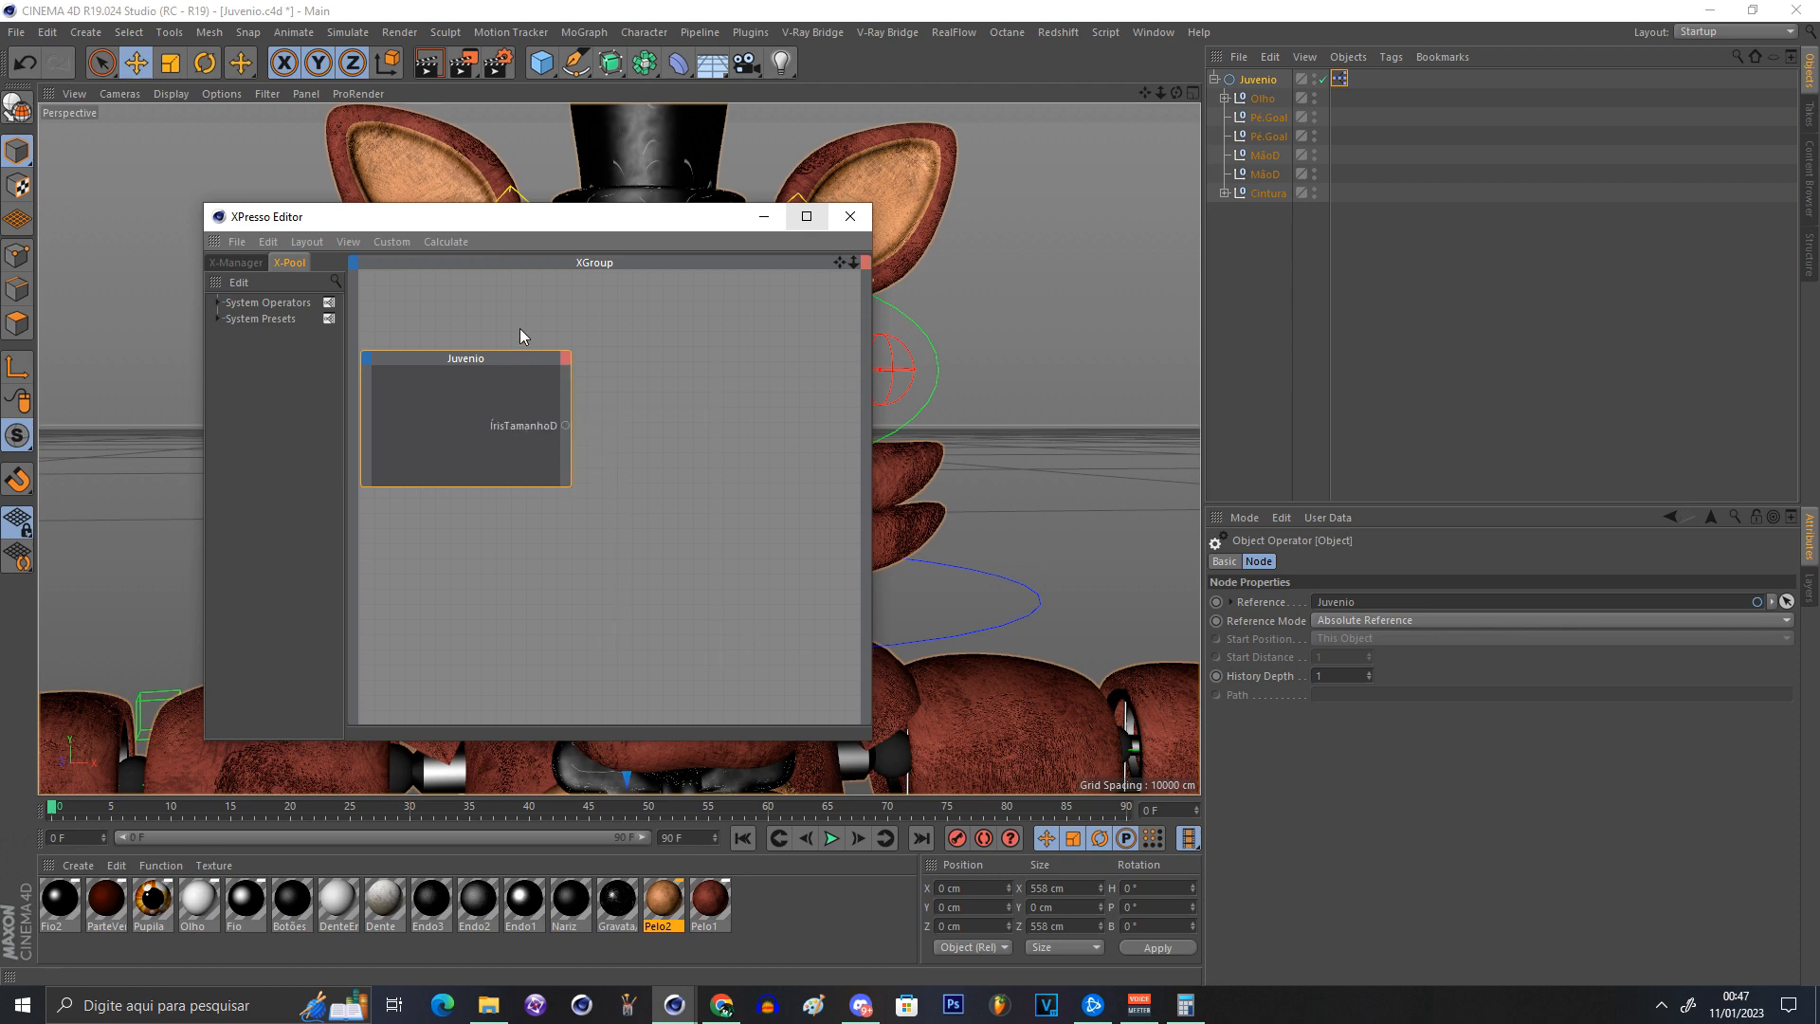
pyautogui.click(566, 359)
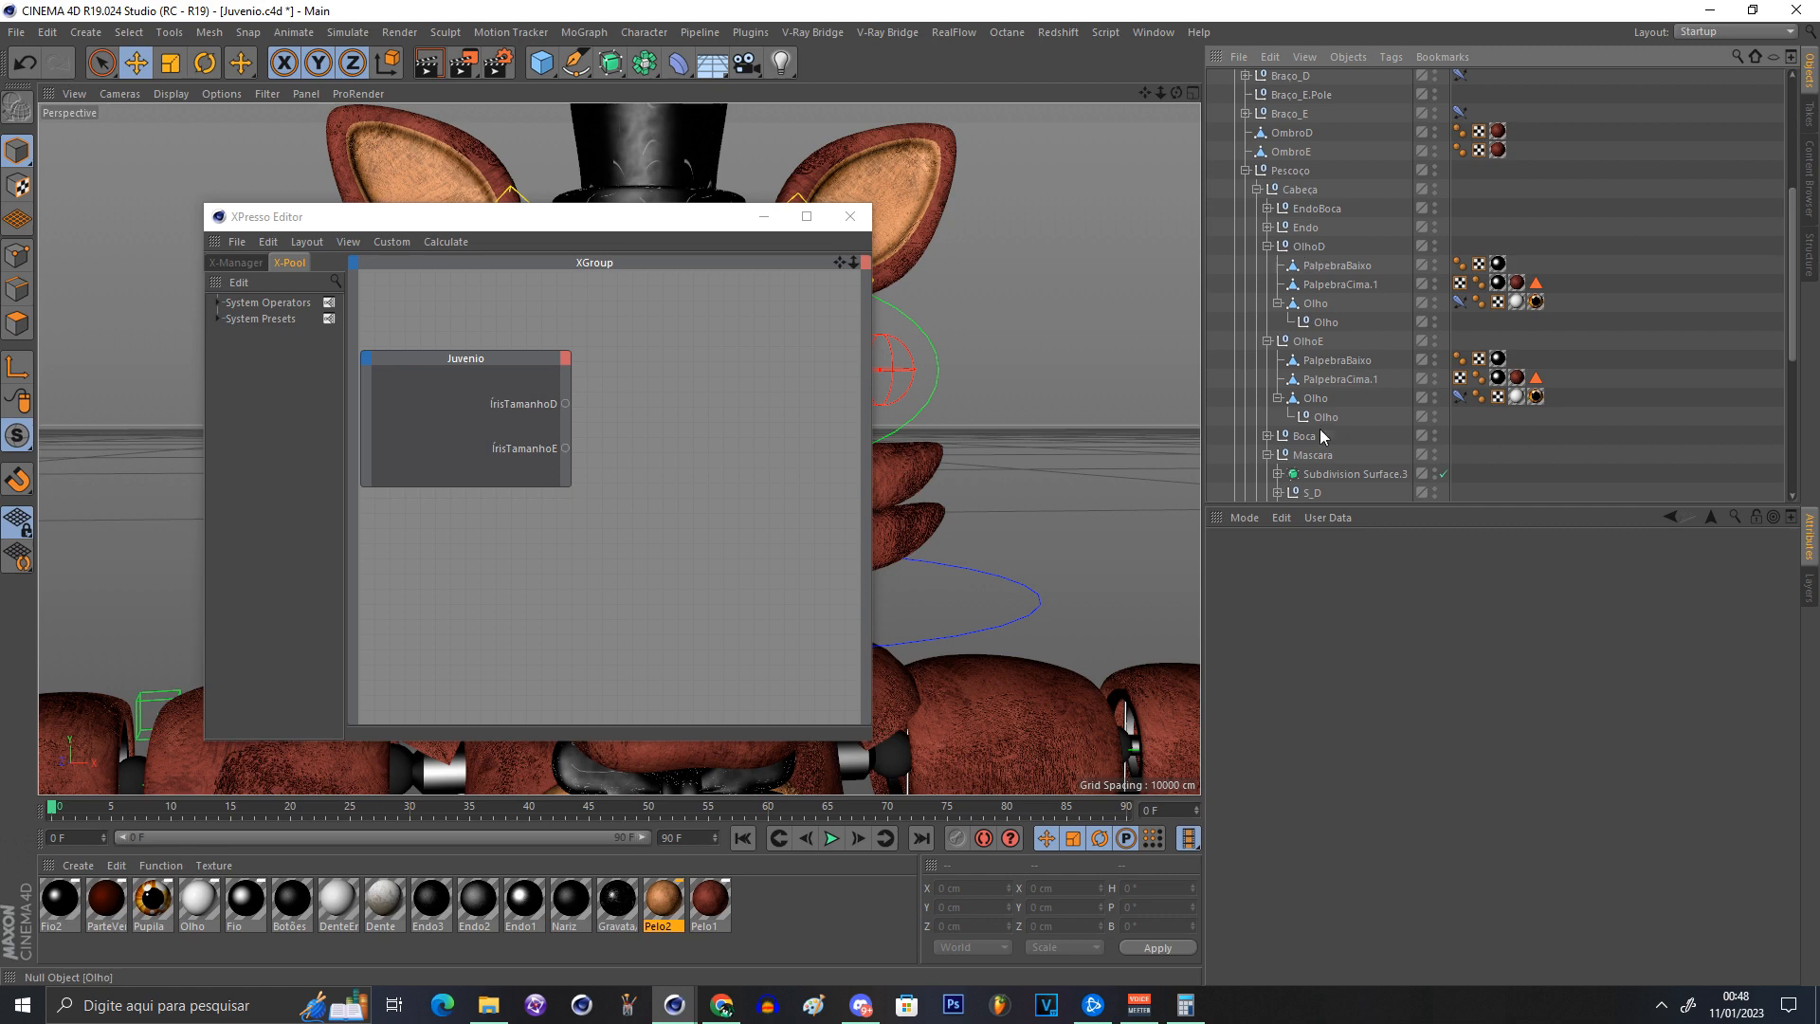
# Step: Examine the Olho and Pupila texture tags on the eye objects under OlhoD and OlhoE, with the face in view
pyautogui.click(1316, 303)
pyautogui.click(1333, 400)
pyautogui.click(1320, 309)
pyautogui.click(1322, 394)
pyautogui.click(1515, 320)
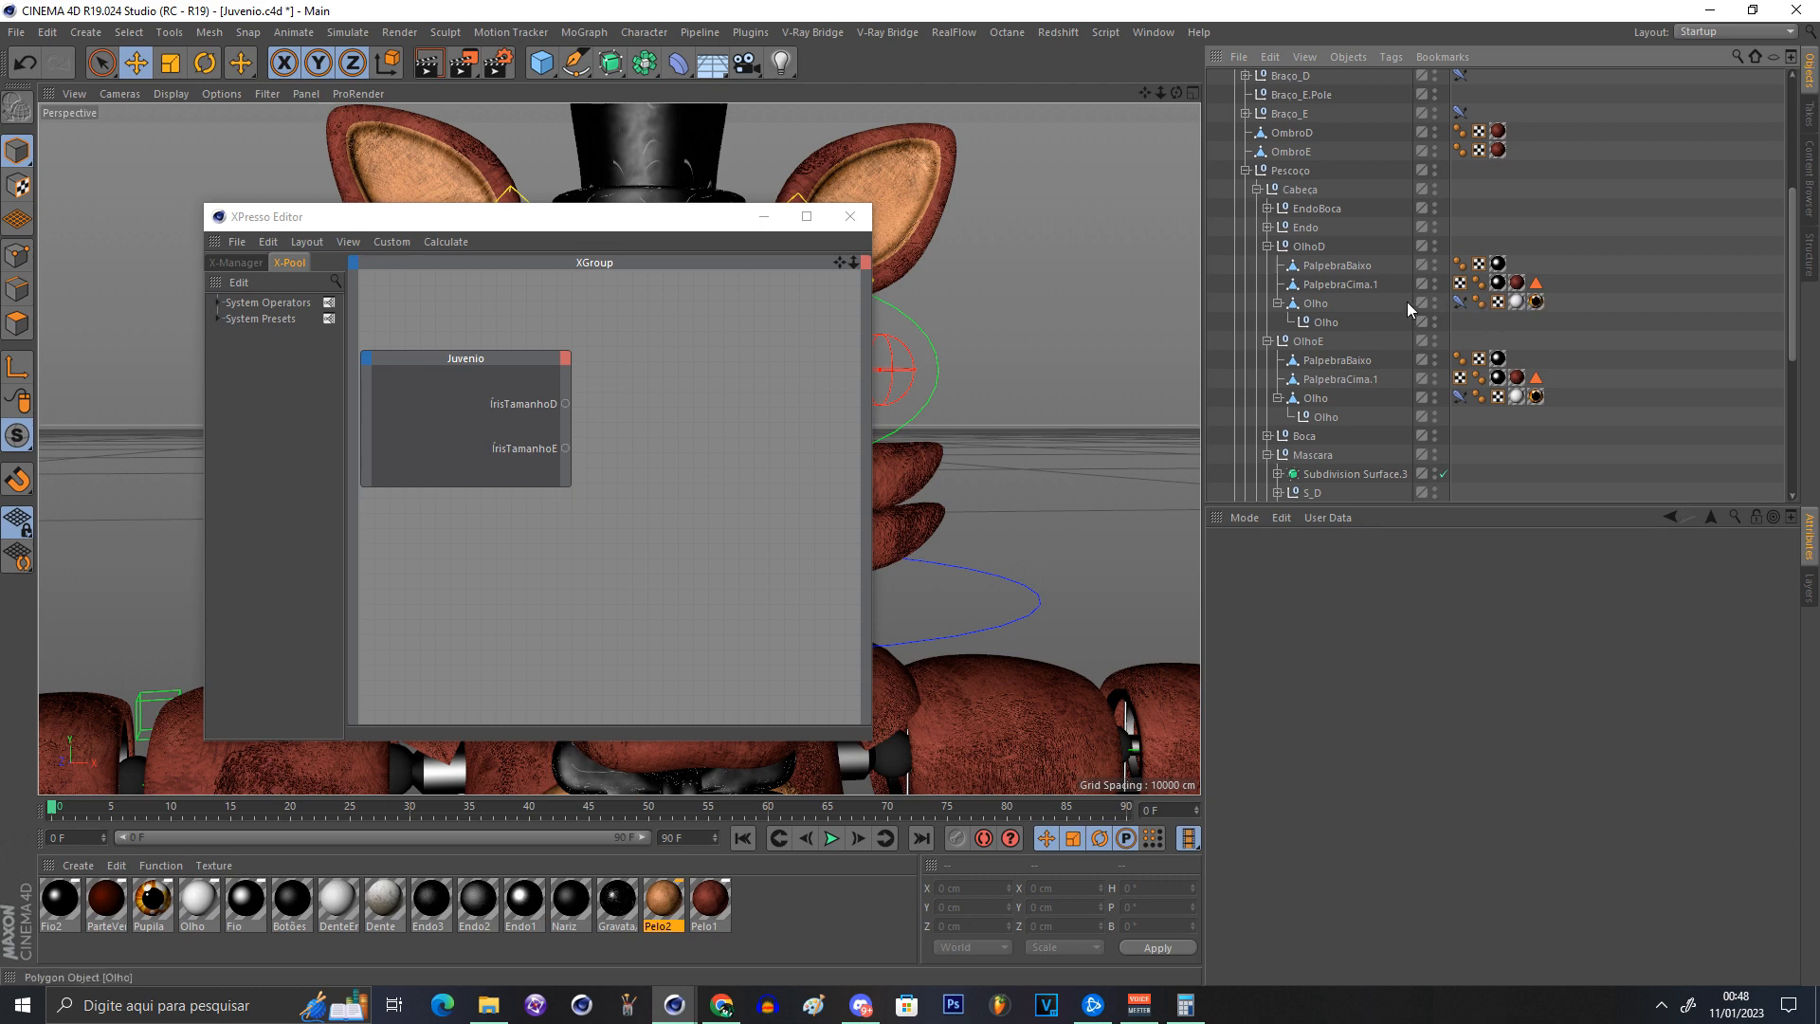
pyautogui.click(1536, 302)
pyautogui.click(1535, 396)
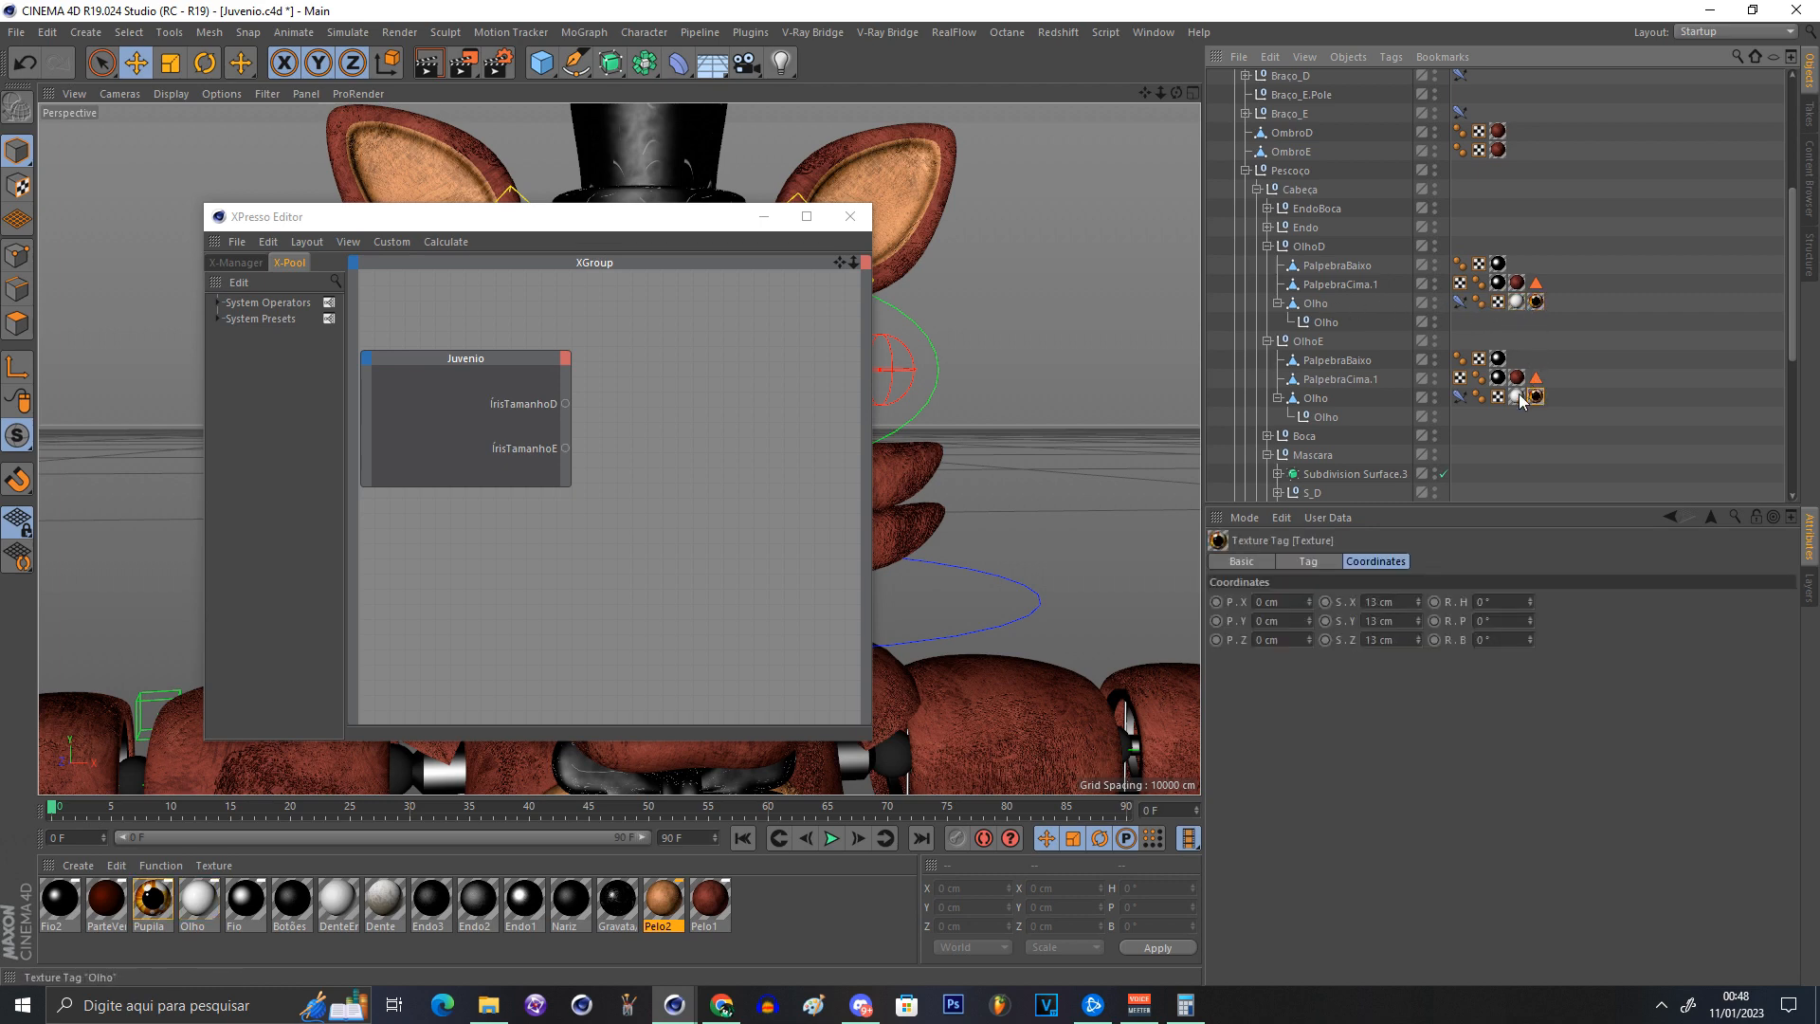
pyautogui.click(1540, 315)
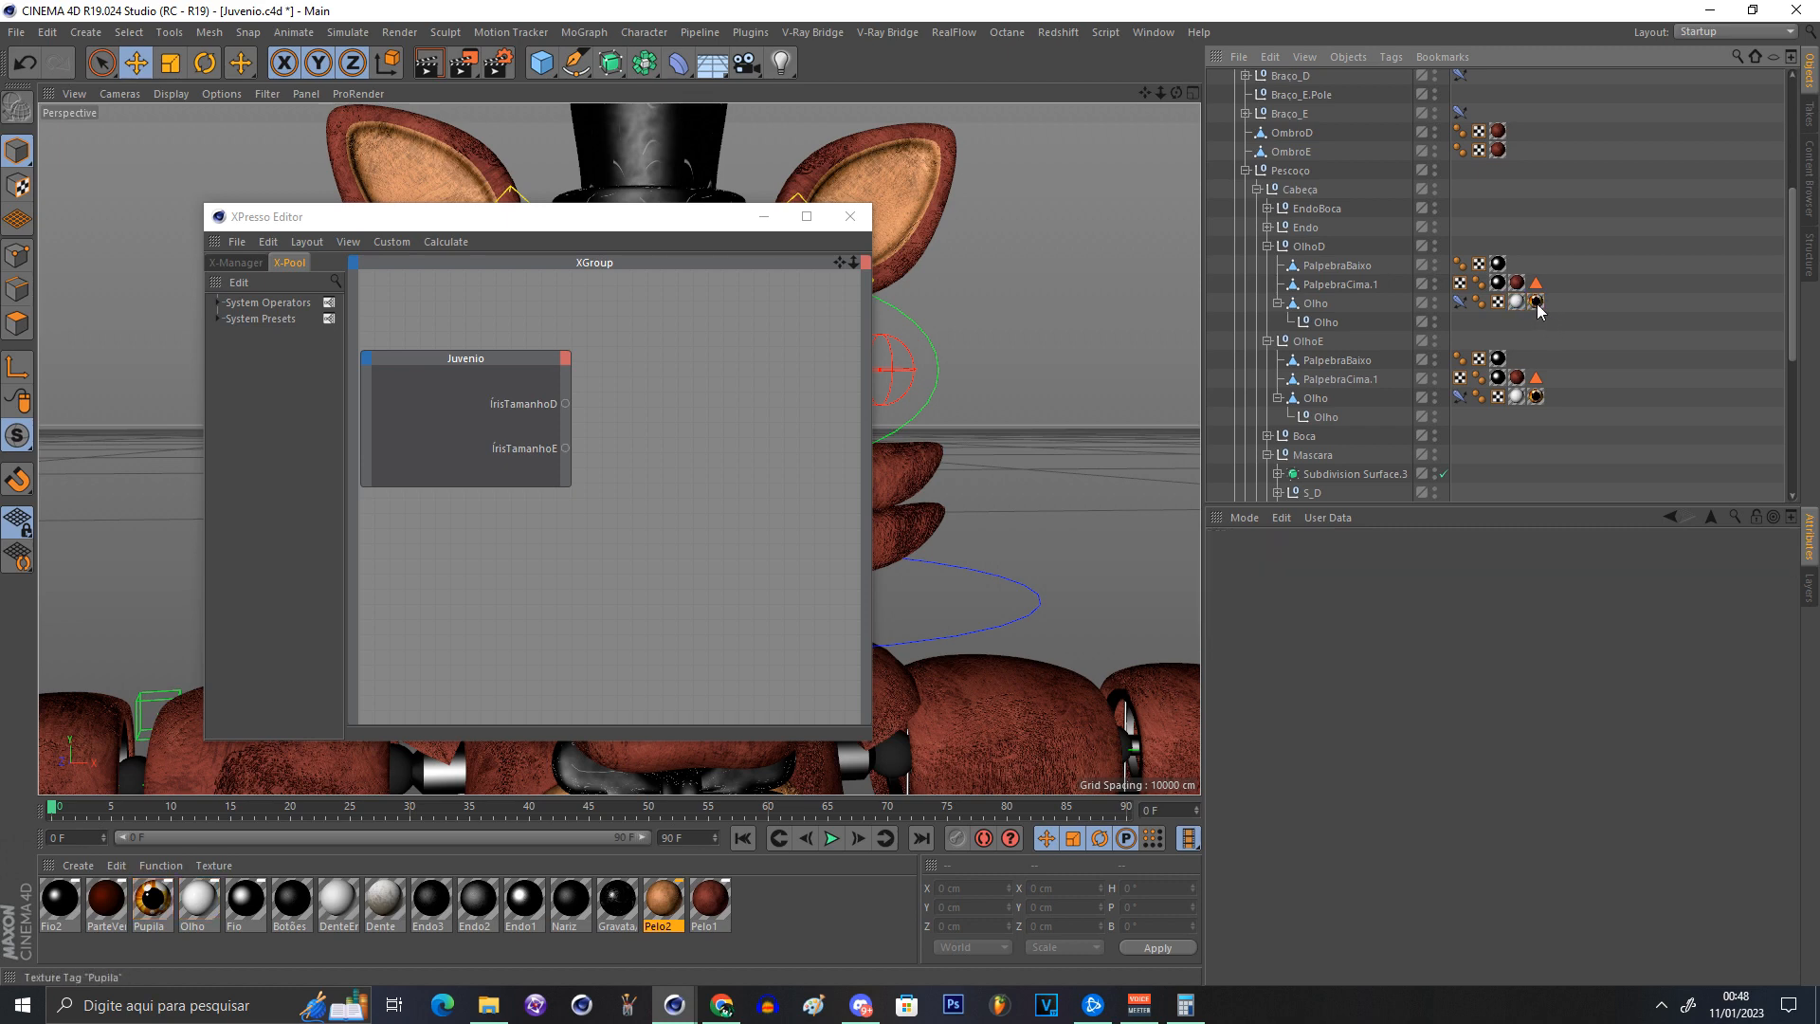
pyautogui.click(1537, 304)
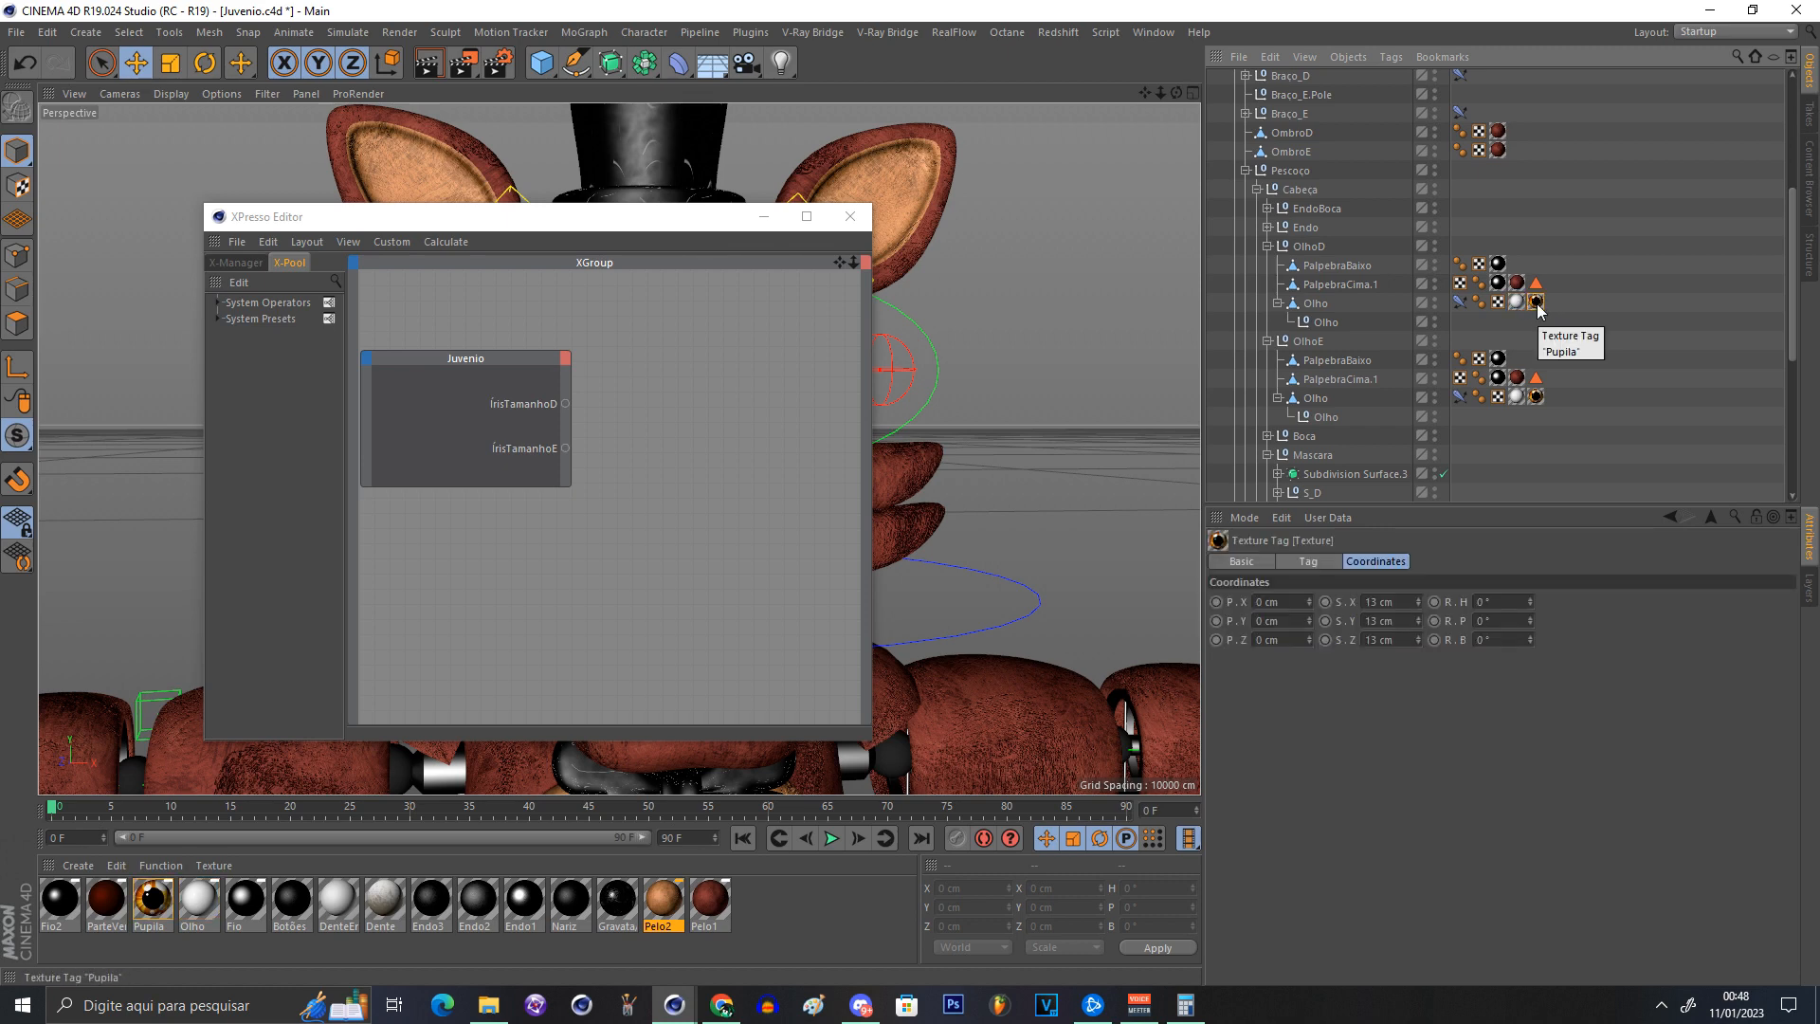
pyautogui.click(1517, 302)
pyautogui.moveTo(634, 226); pyautogui.dragTo(384, 354)
pyautogui.scroll(5, 582, 454)
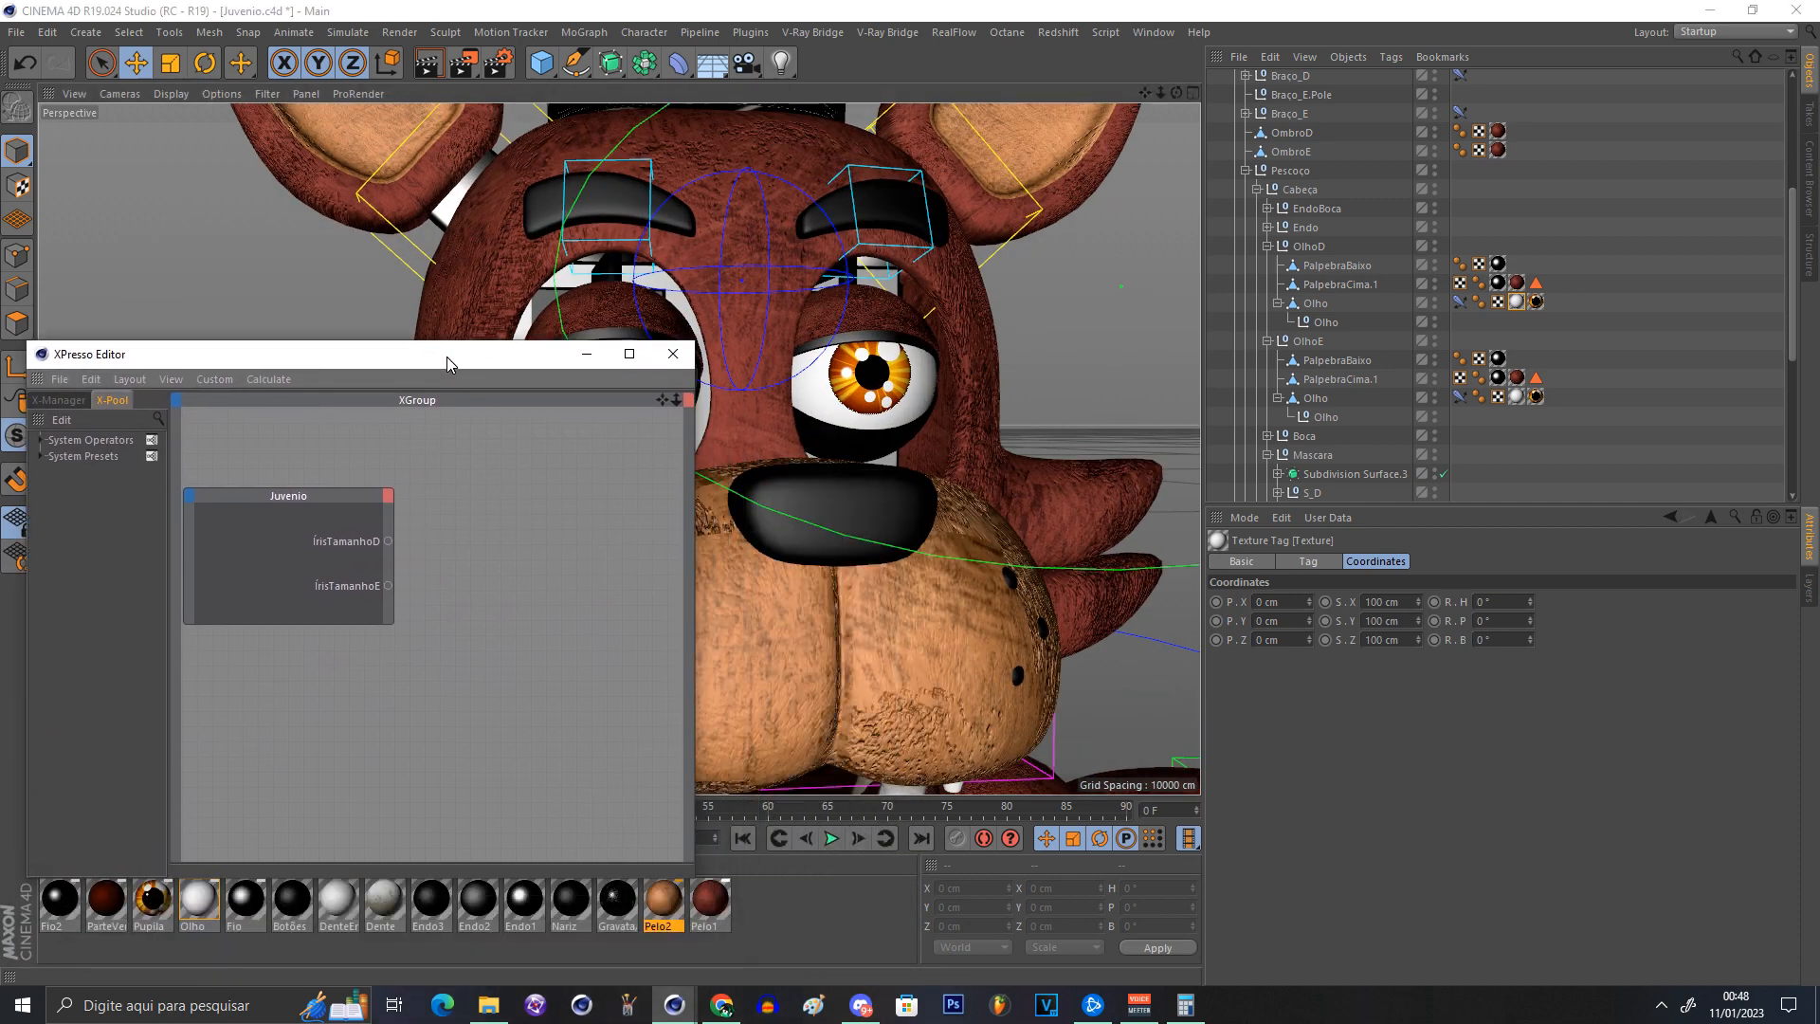
pyautogui.click(1563, 336)
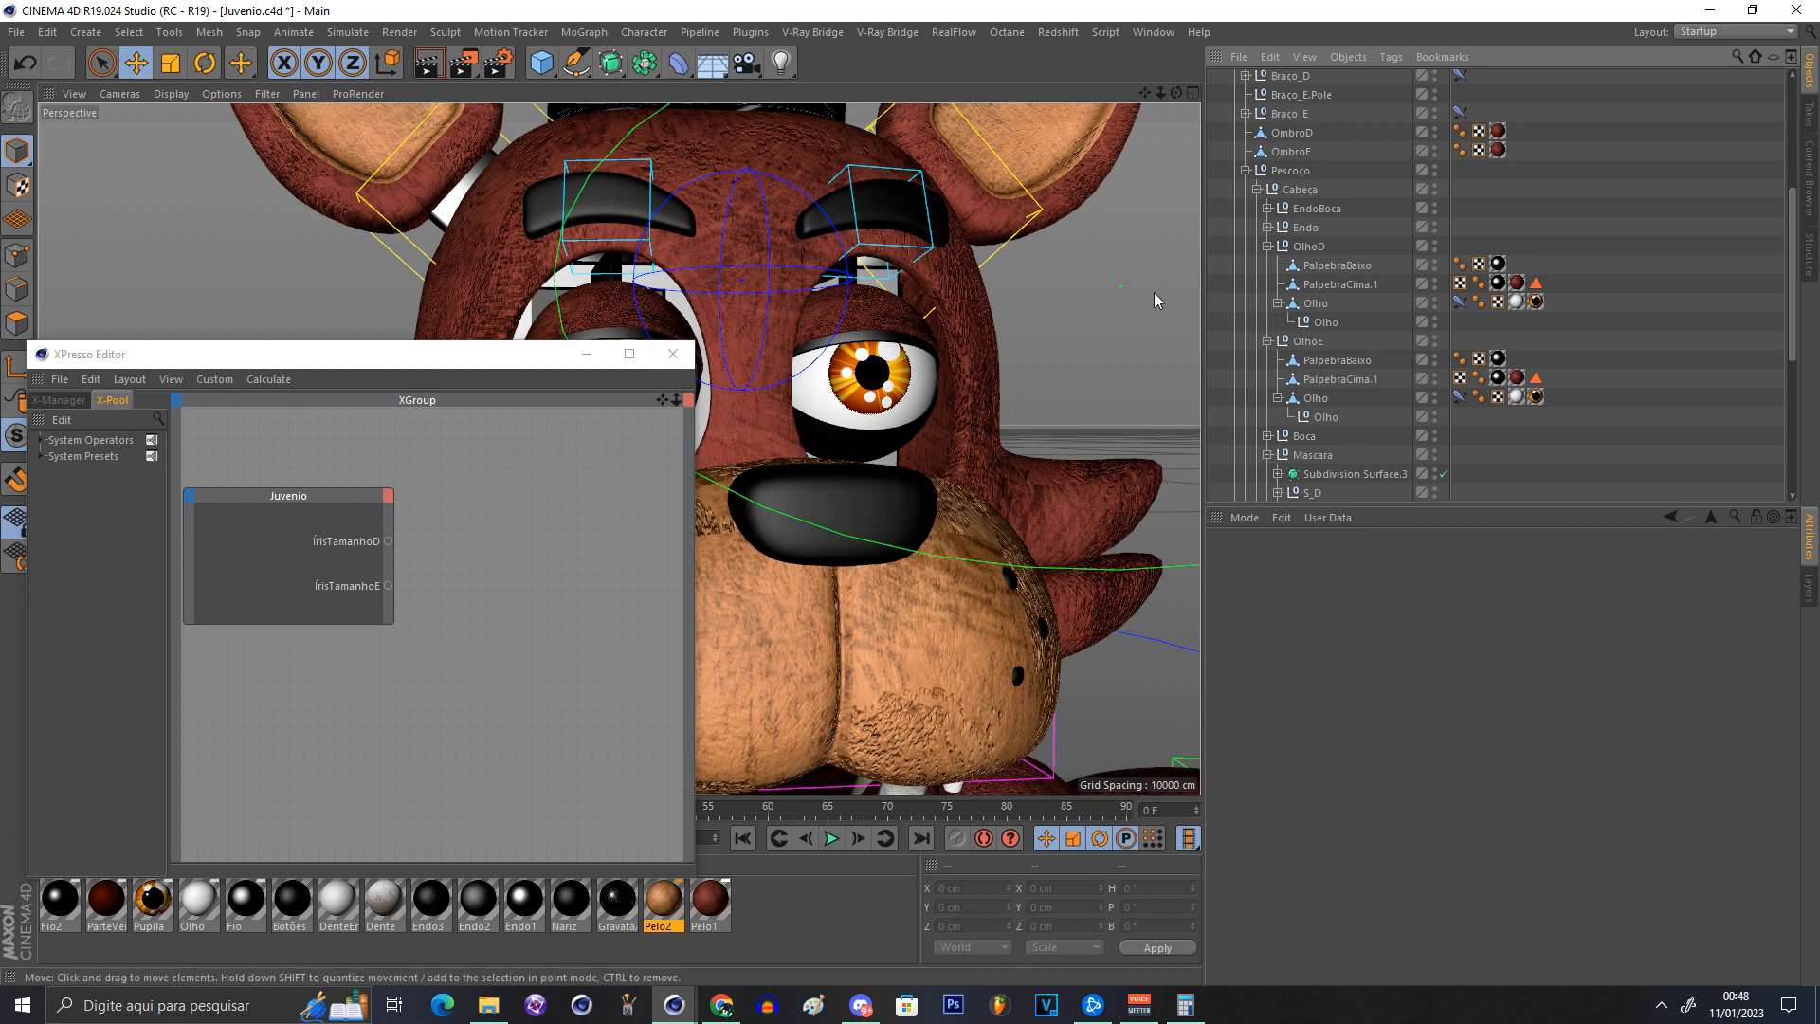
# Step: Add the Pupila texture tag of the OlhoD eye to the XPresso graph and rename the tag ÍrisD
pyautogui.click(1536, 302)
pyautogui.moveTo(1534, 304); pyautogui.dragTo(541, 502)
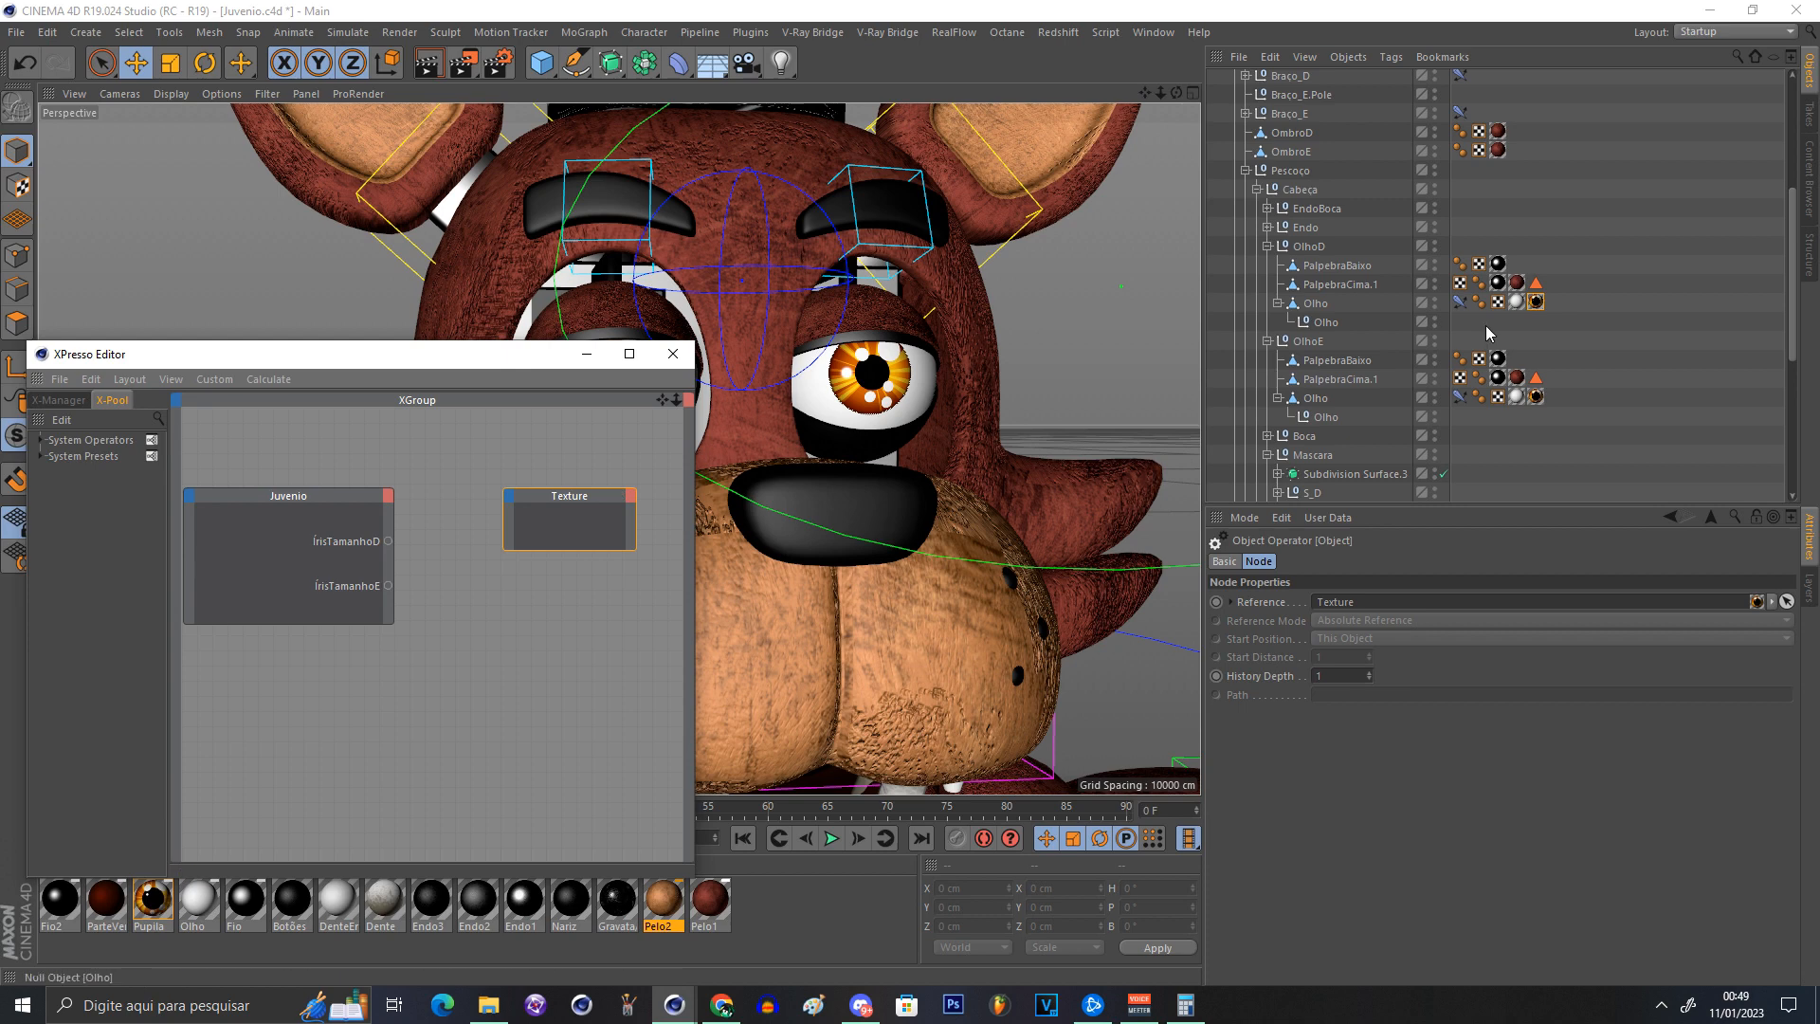
pyautogui.click(1542, 303)
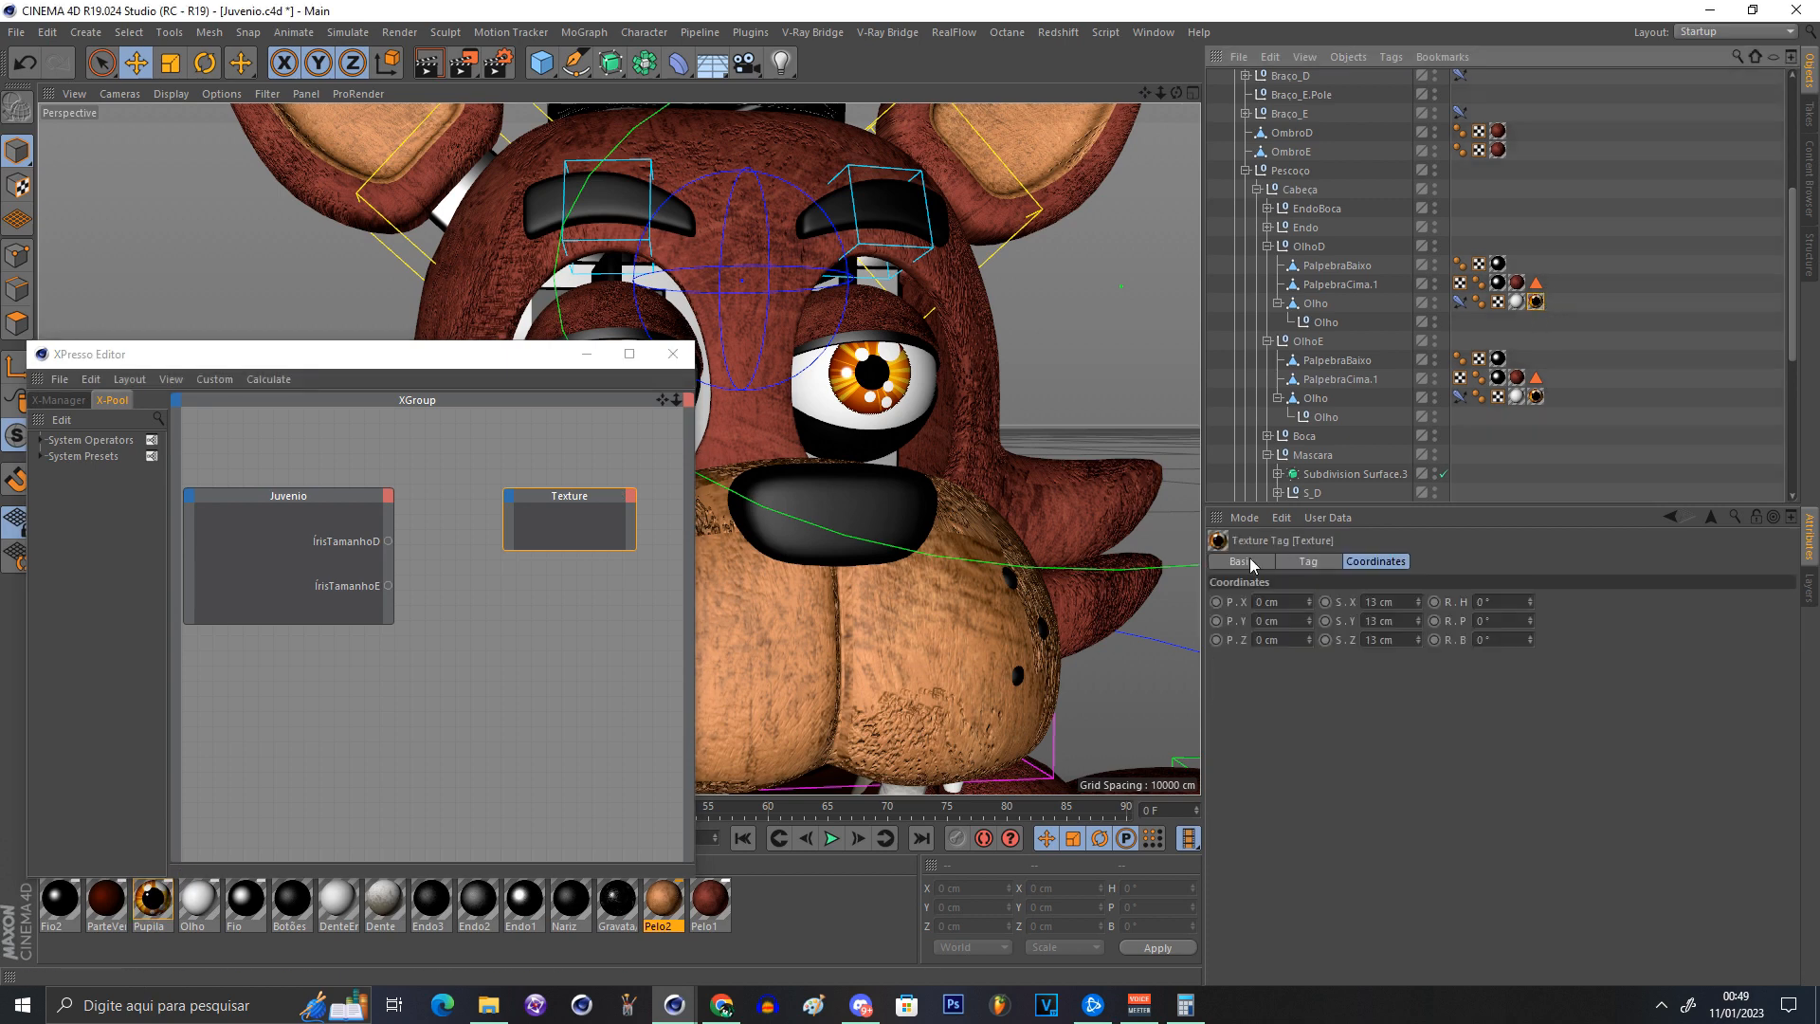
pyautogui.write('ÍrisD')
# Step: Rename the Pupila texture tag of the OlhoE eye as ÍrisE
pyautogui.click(1536, 396)
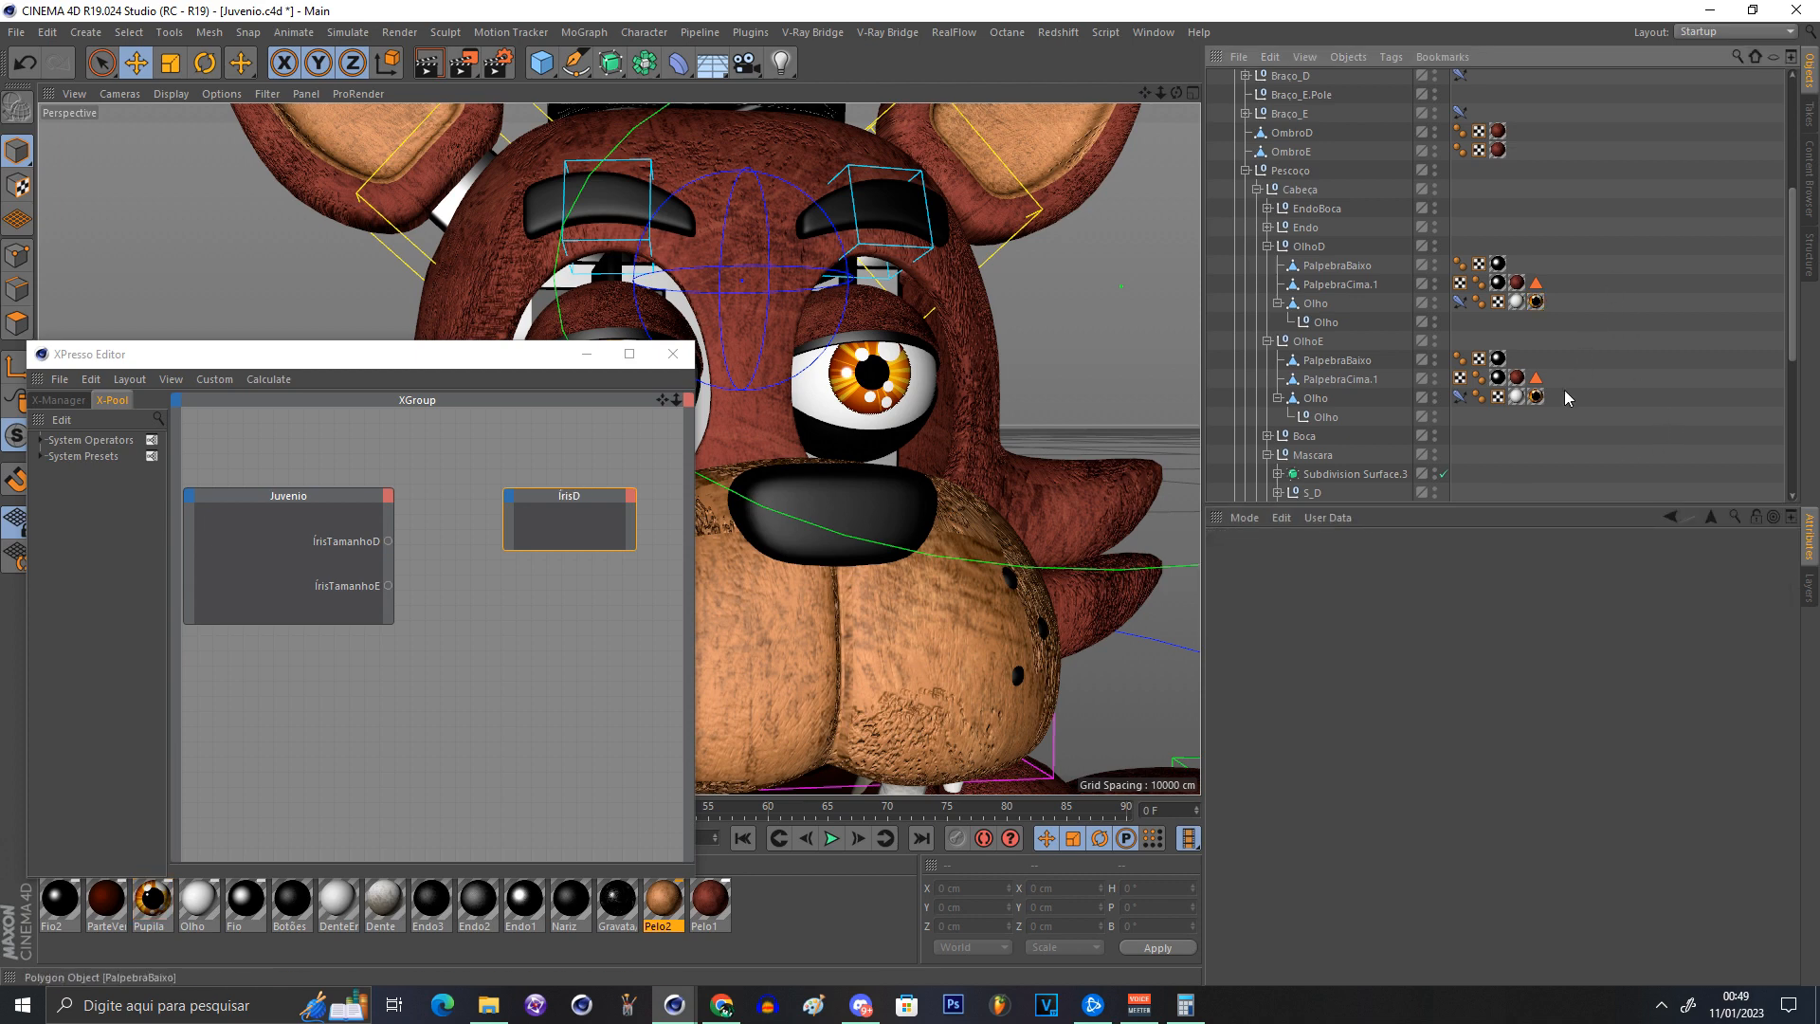
pyautogui.doubleClick(1299, 601)
pyautogui.write('ÍrisE')
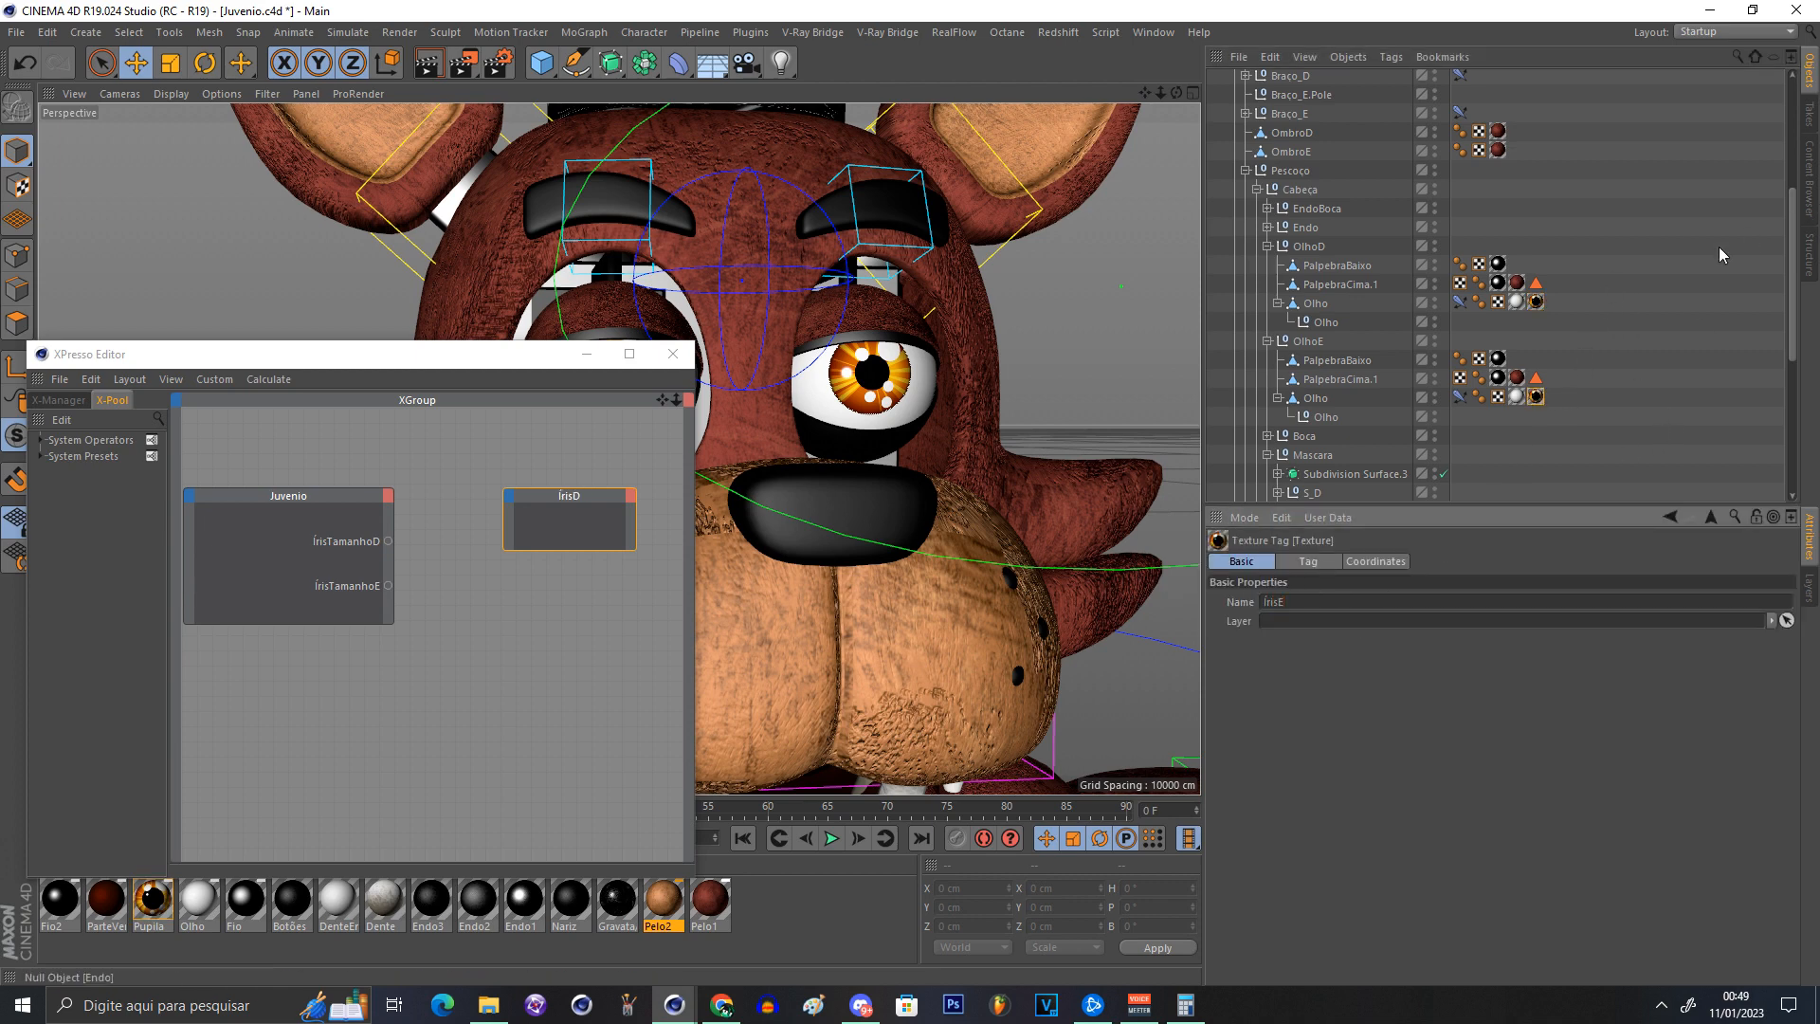
pyautogui.click(1666, 215)
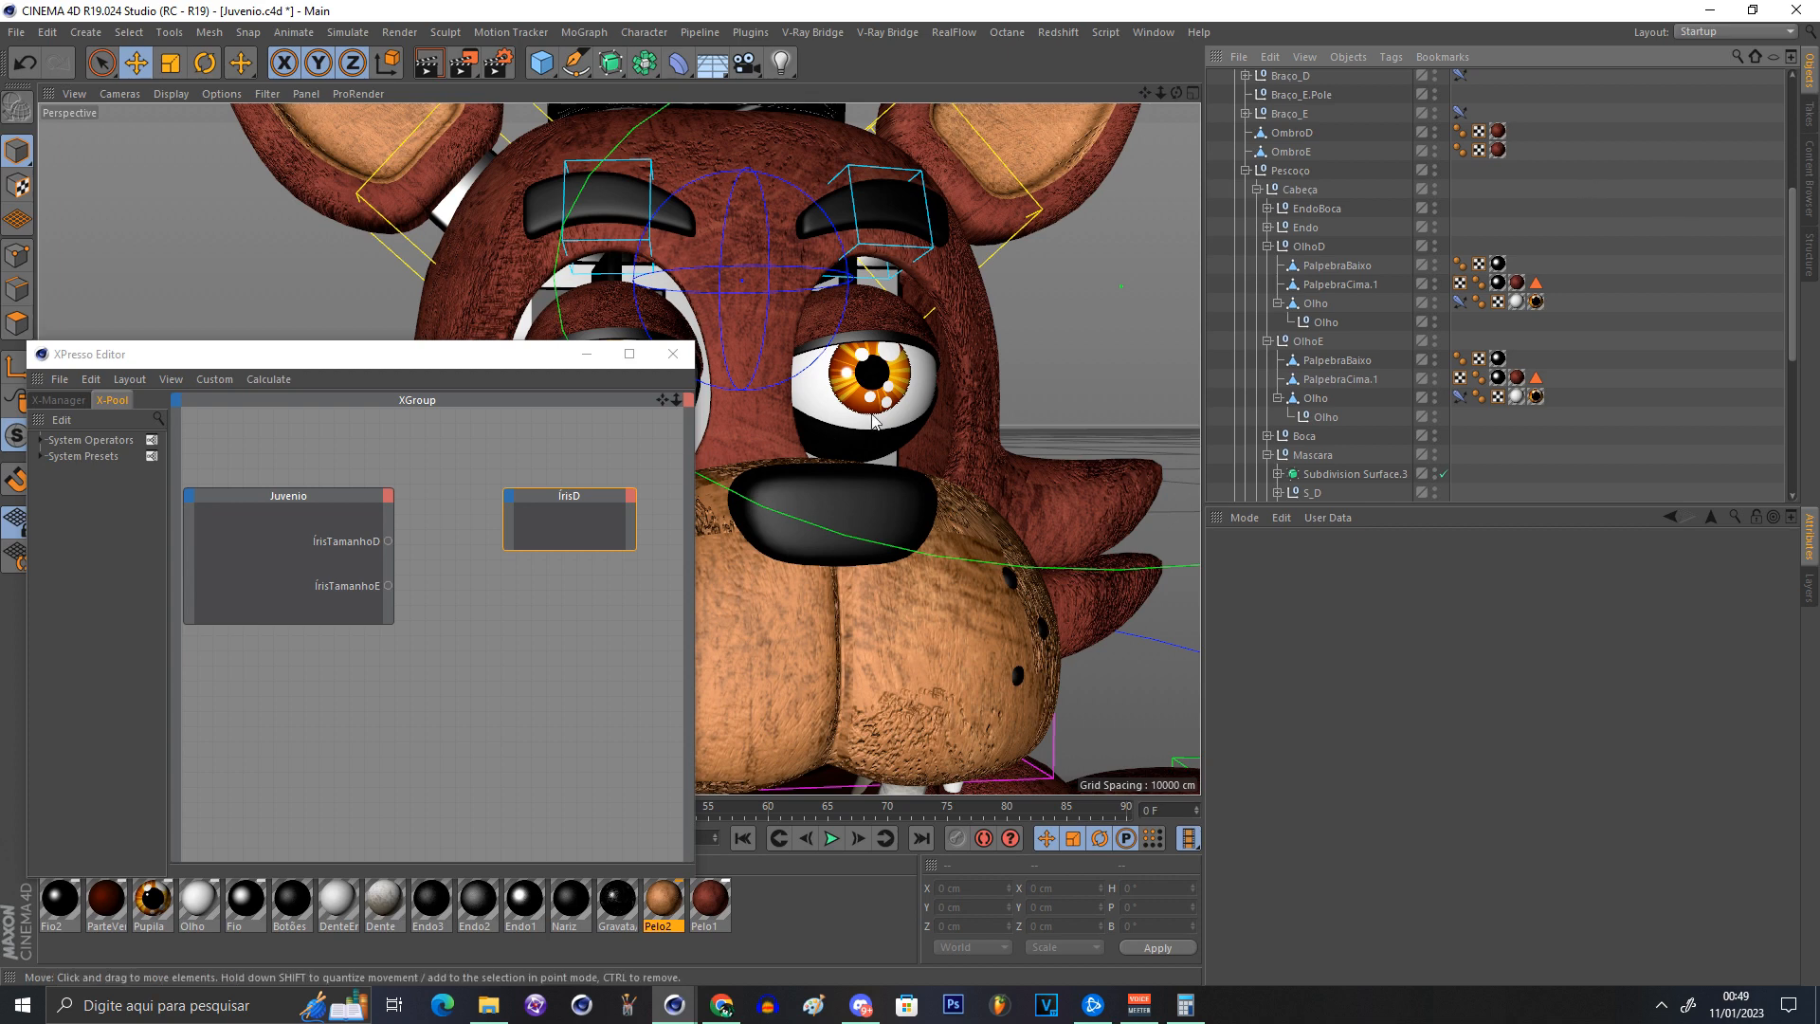
# Step: Move the XPresso Editor clear of the eyes, try lowering the ÍrisD tag's X size to about 11 cm, and undo it
pyautogui.click(472, 482)
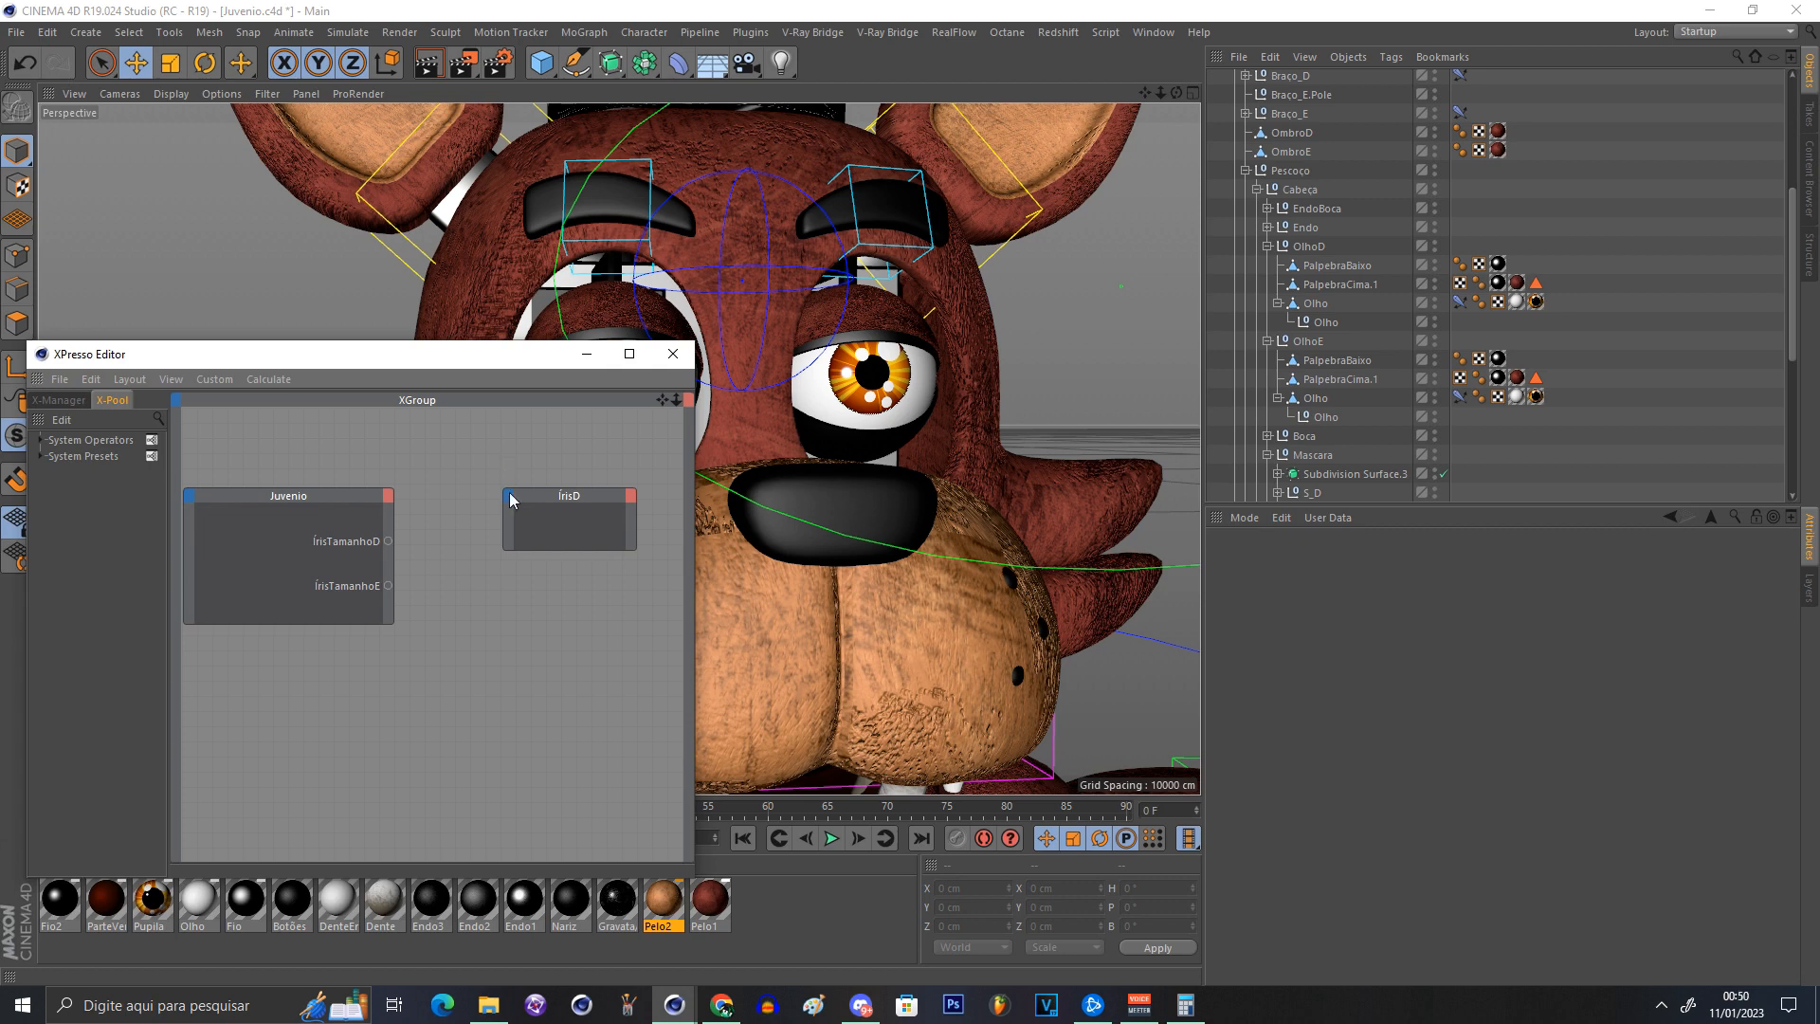
pyautogui.moveTo(531, 364); pyautogui.dragTo(501, 566)
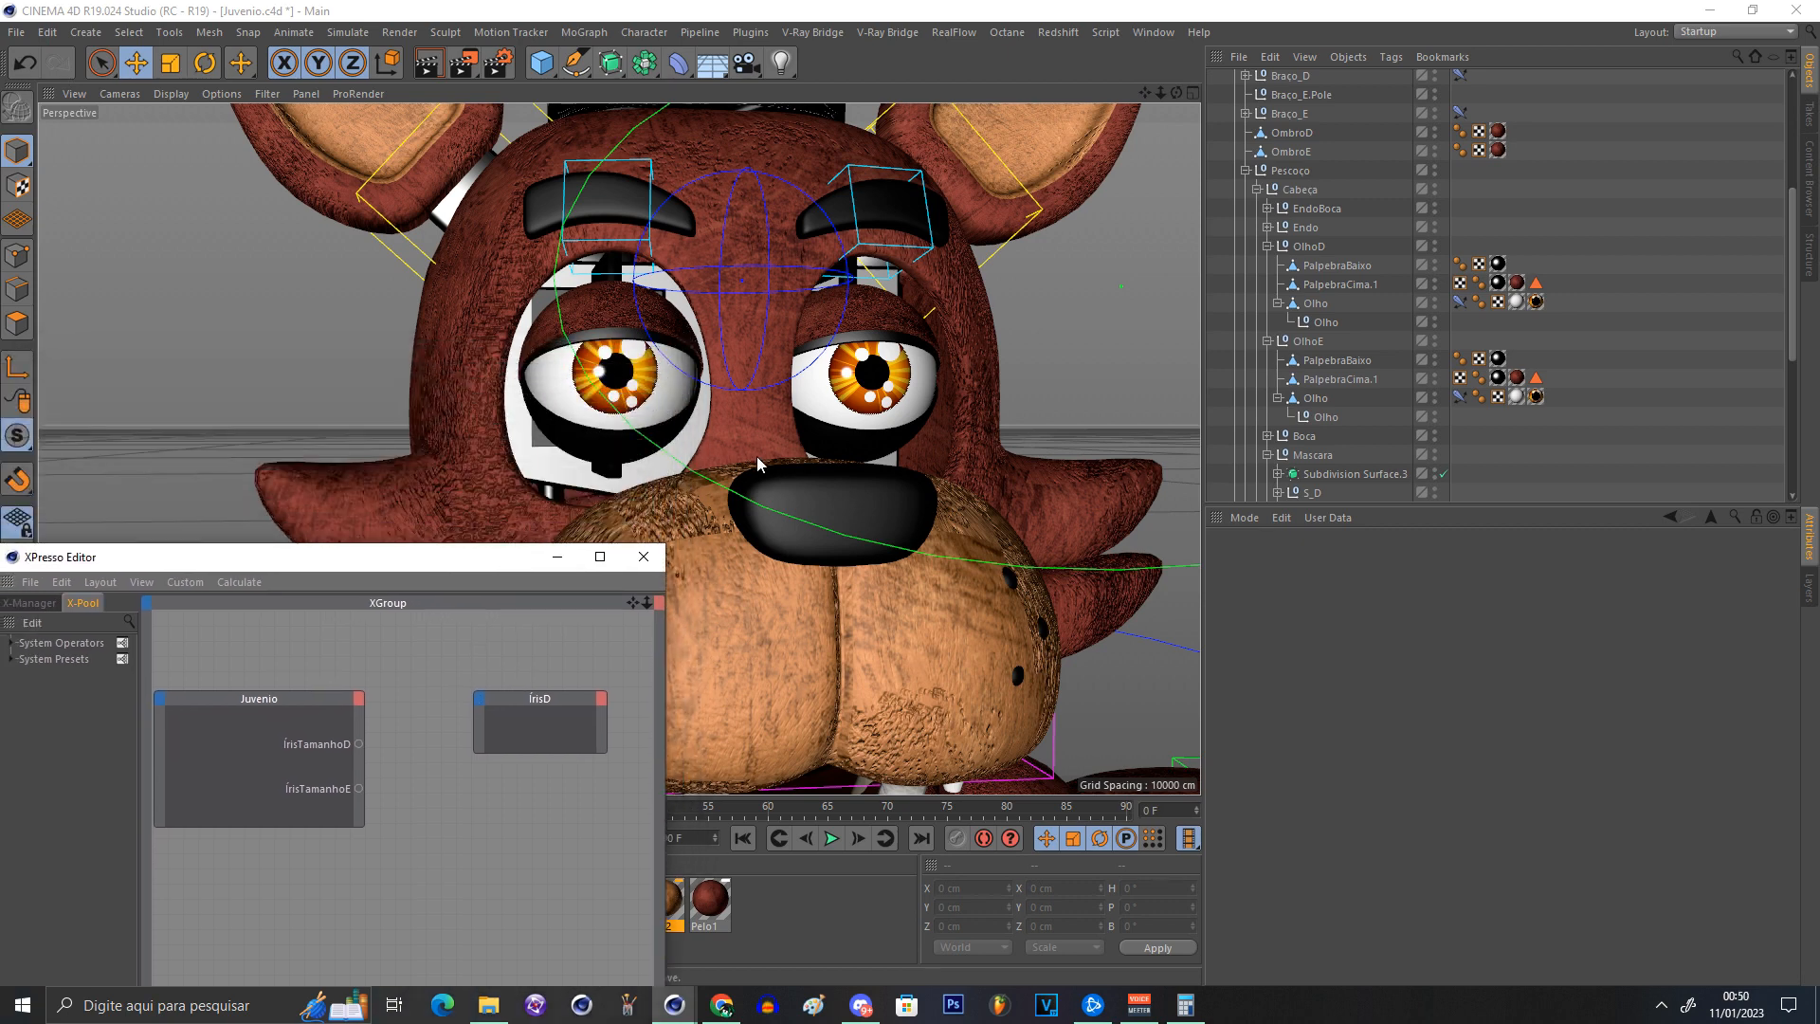
pyautogui.click(1536, 301)
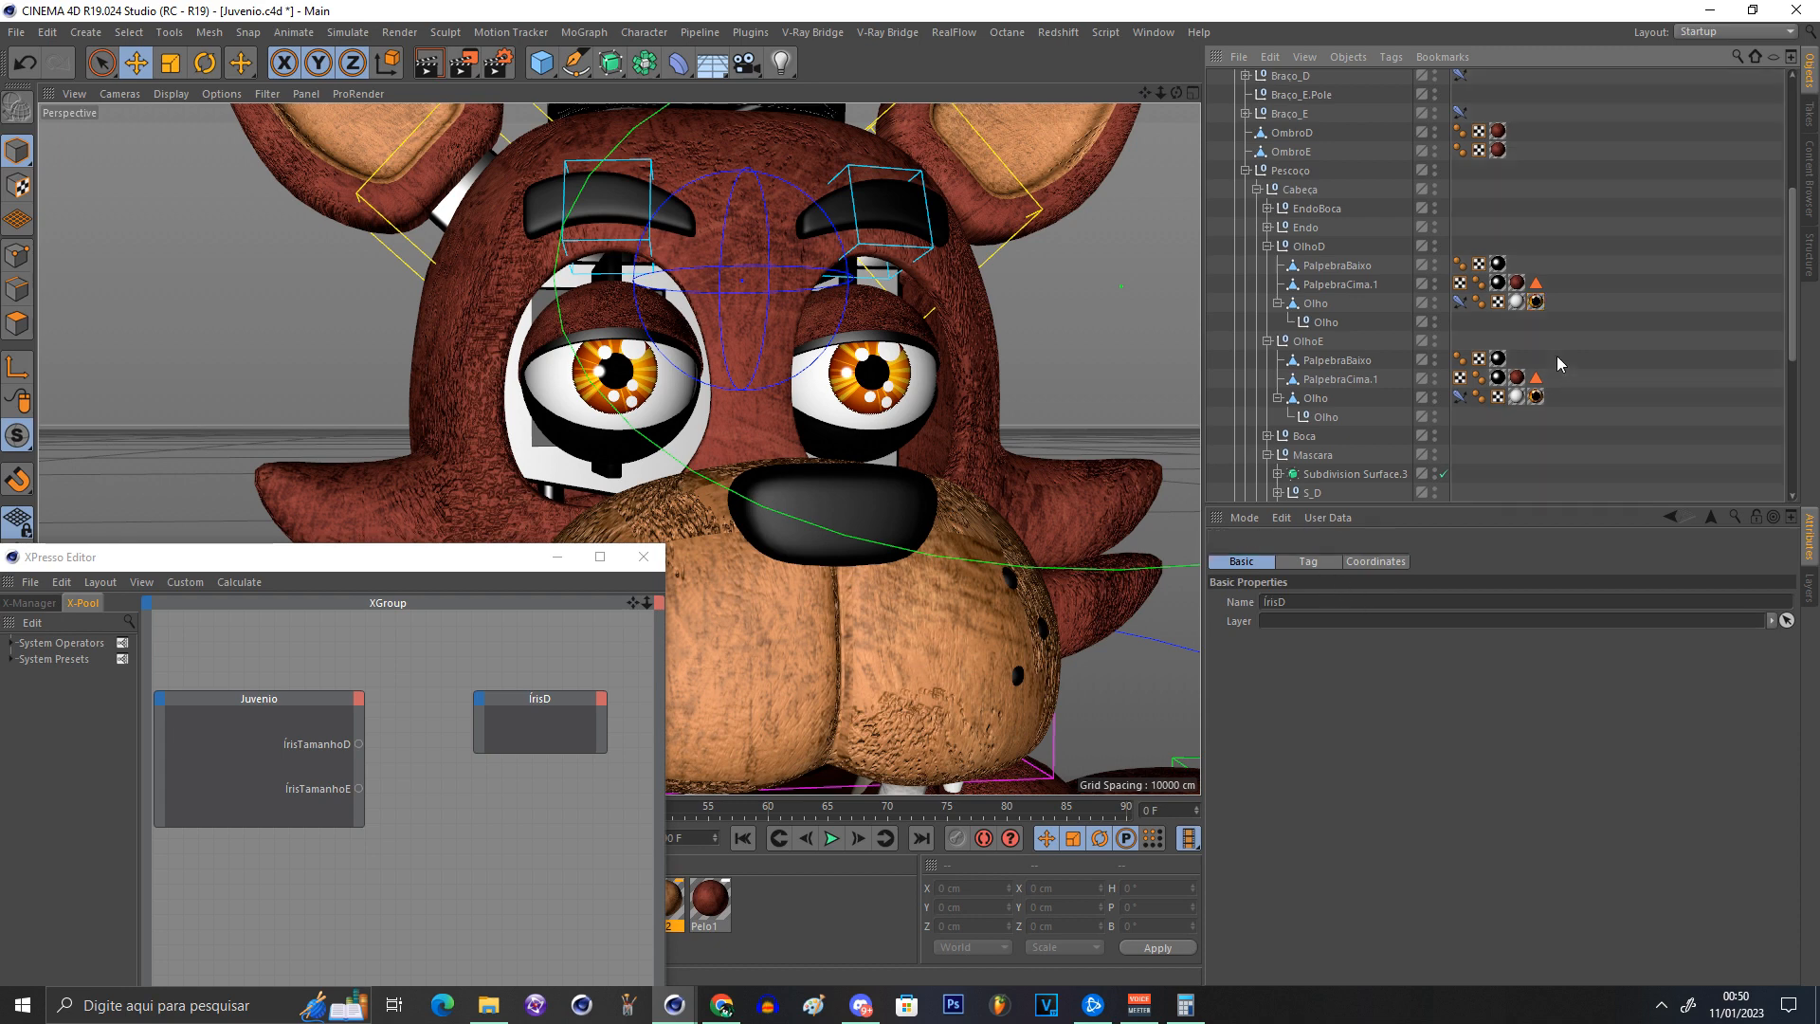
pyautogui.click(1376, 561)
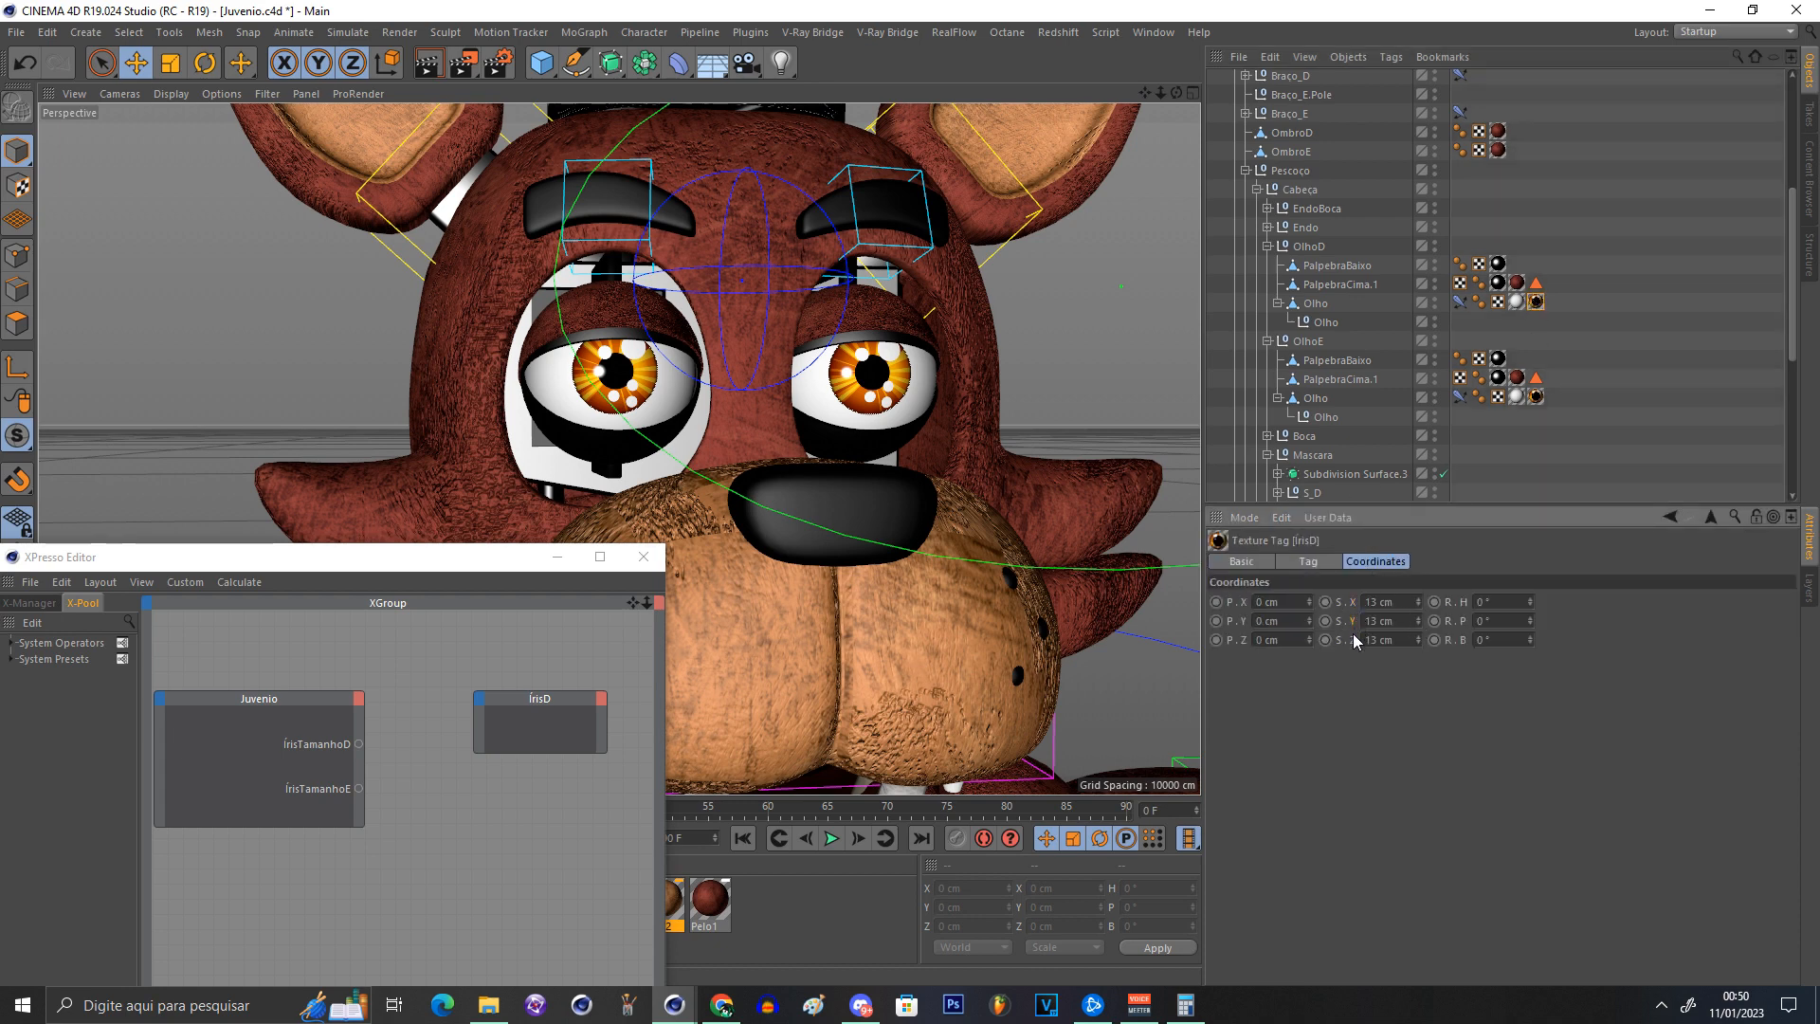
pyautogui.moveTo(1418, 601); pyautogui.dragTo(1433, 591)
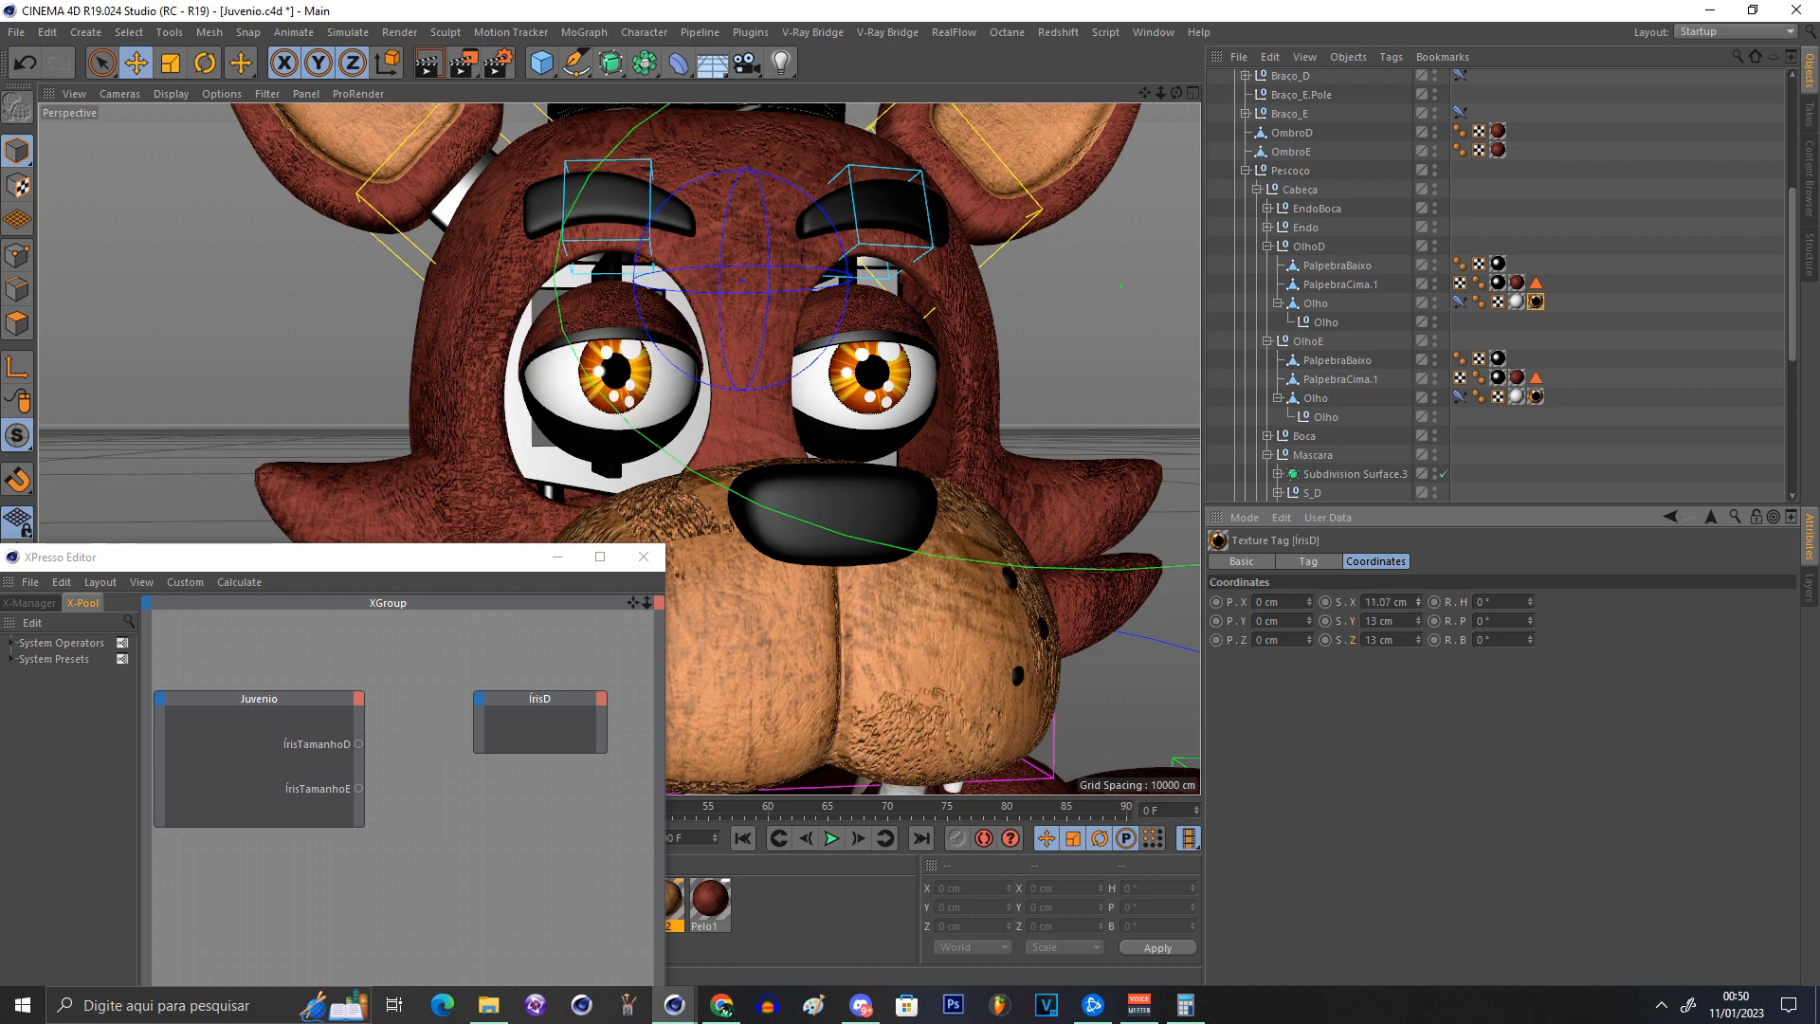
pyautogui.hotkey('ctrl', 'z')
# Step: Add the combined Size coordinate as an input on the ÍrisD node
pyautogui.scroll(4, 595, 369)
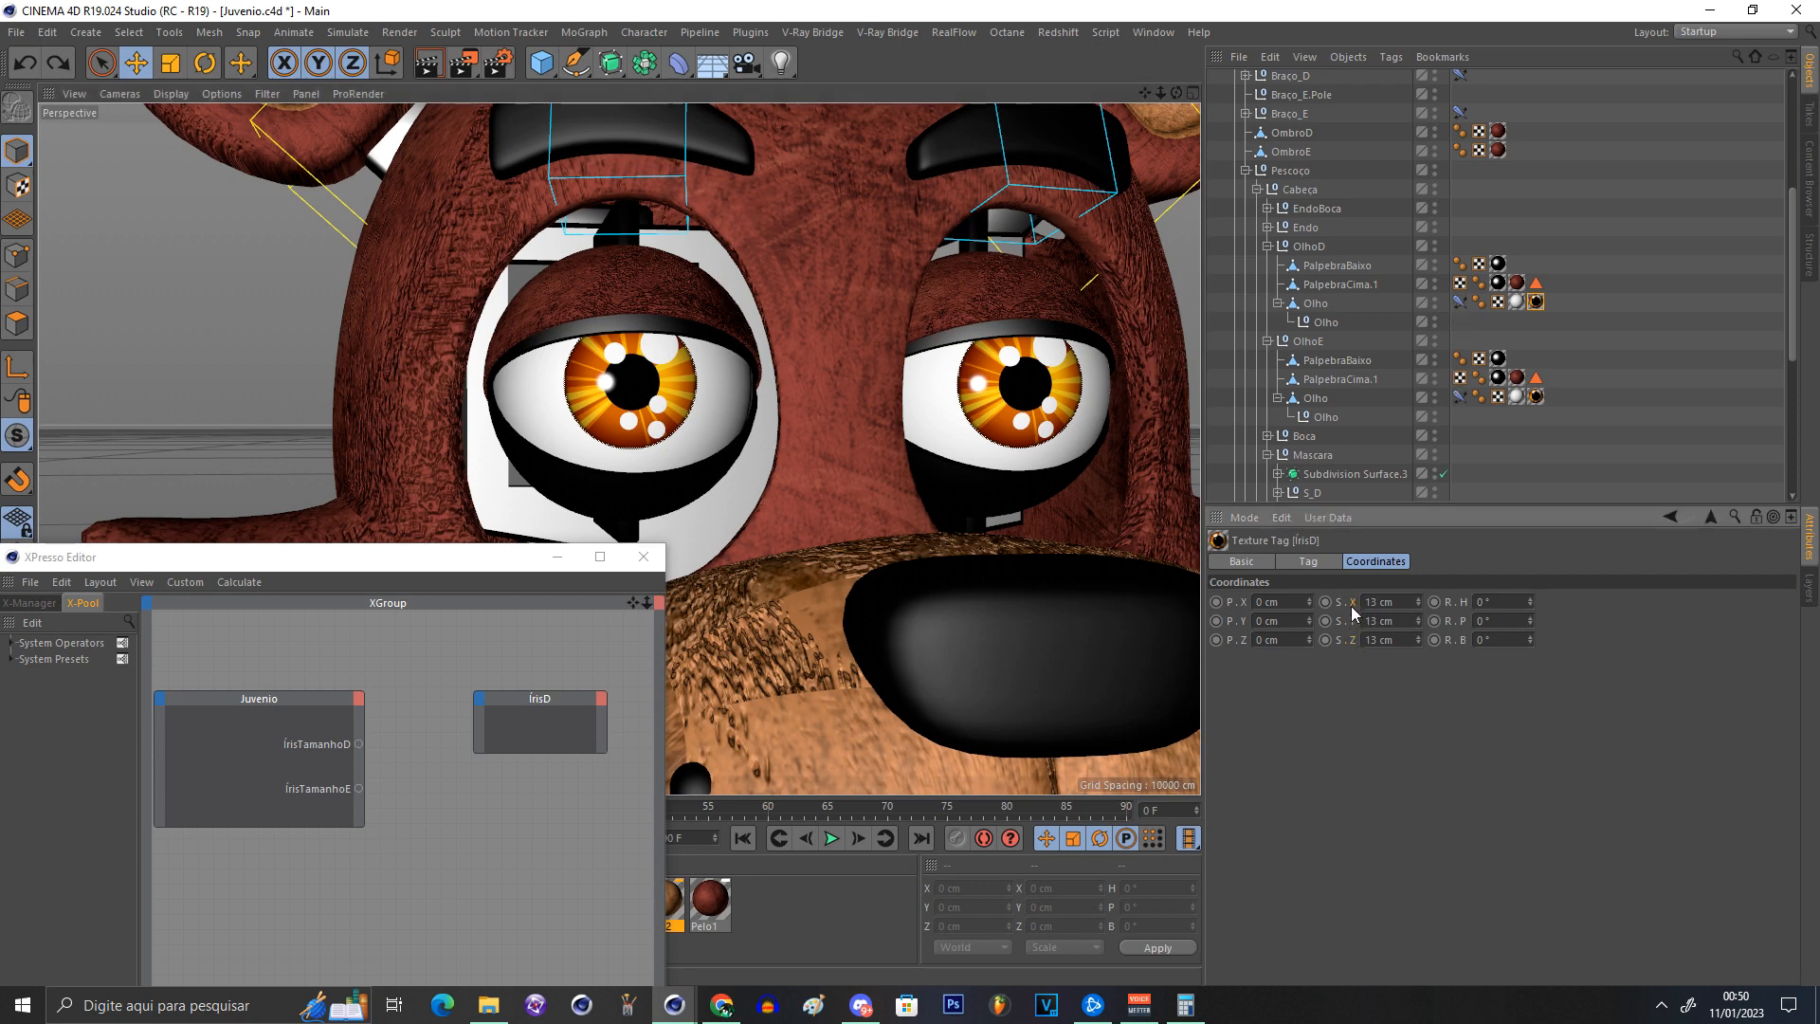
pyautogui.click(480, 698)
pyautogui.moveTo(498, 710)
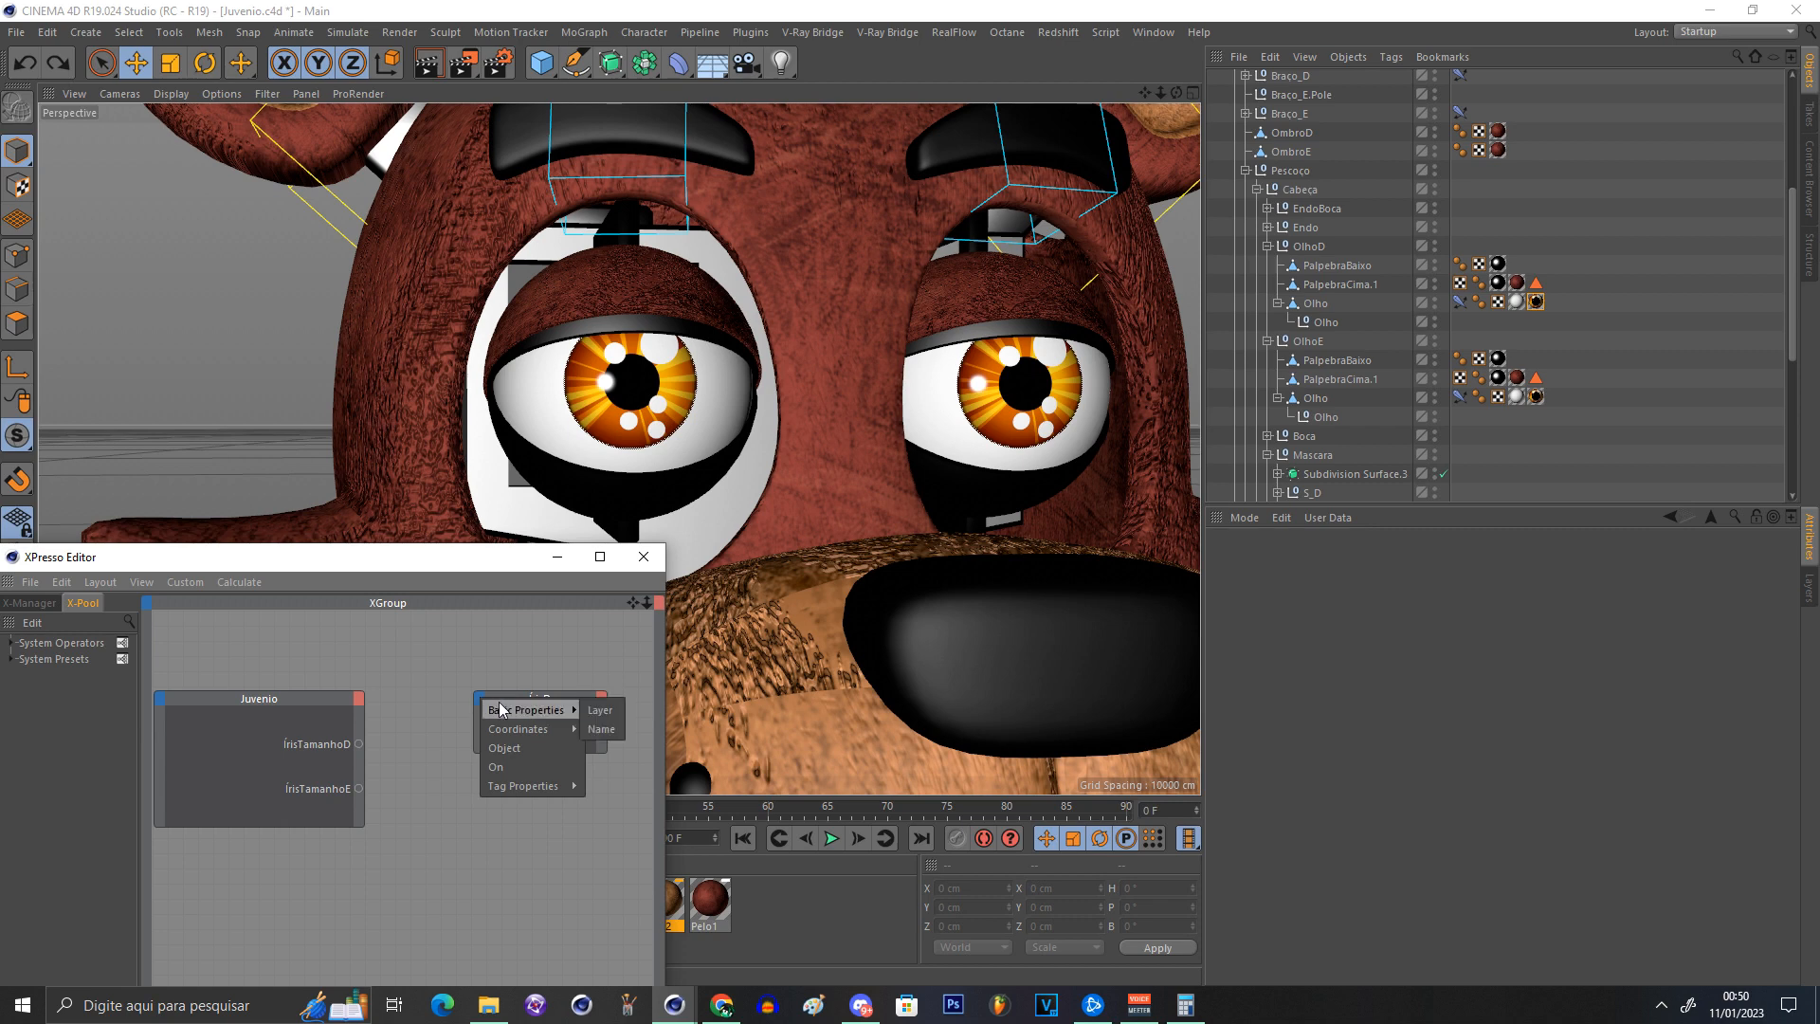
pyautogui.moveTo(614, 767)
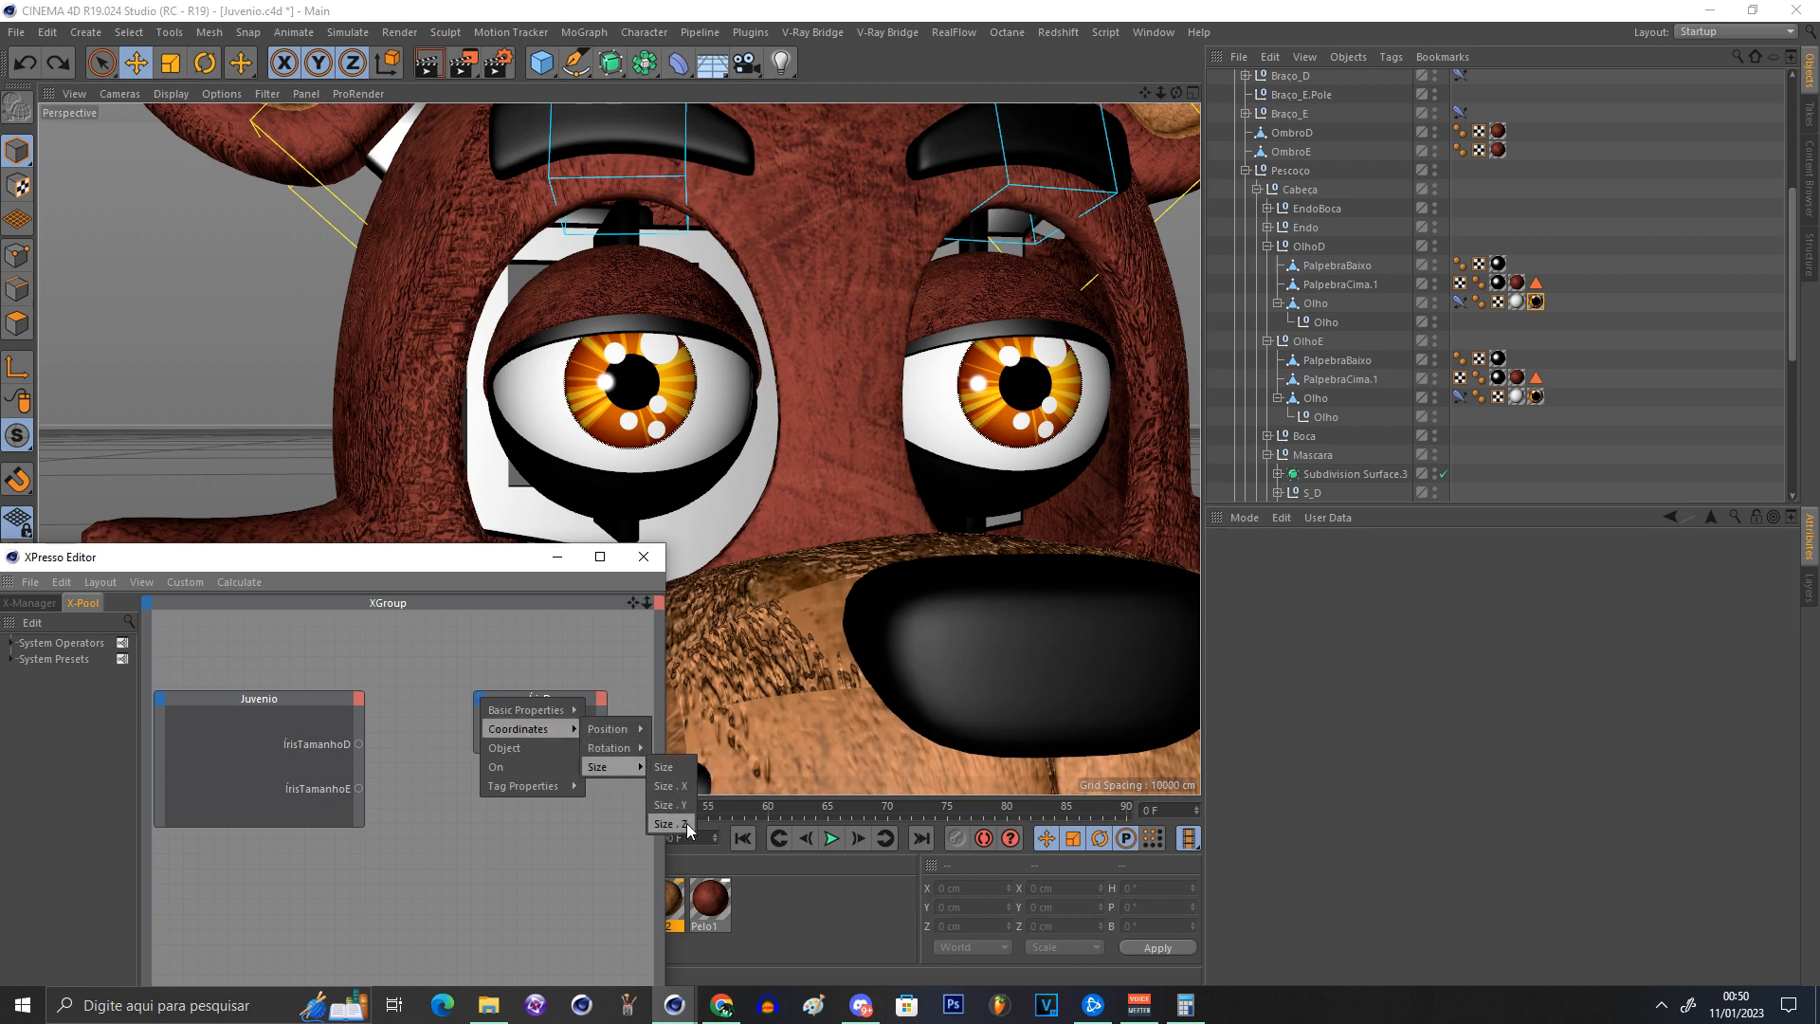
pyautogui.click(664, 768)
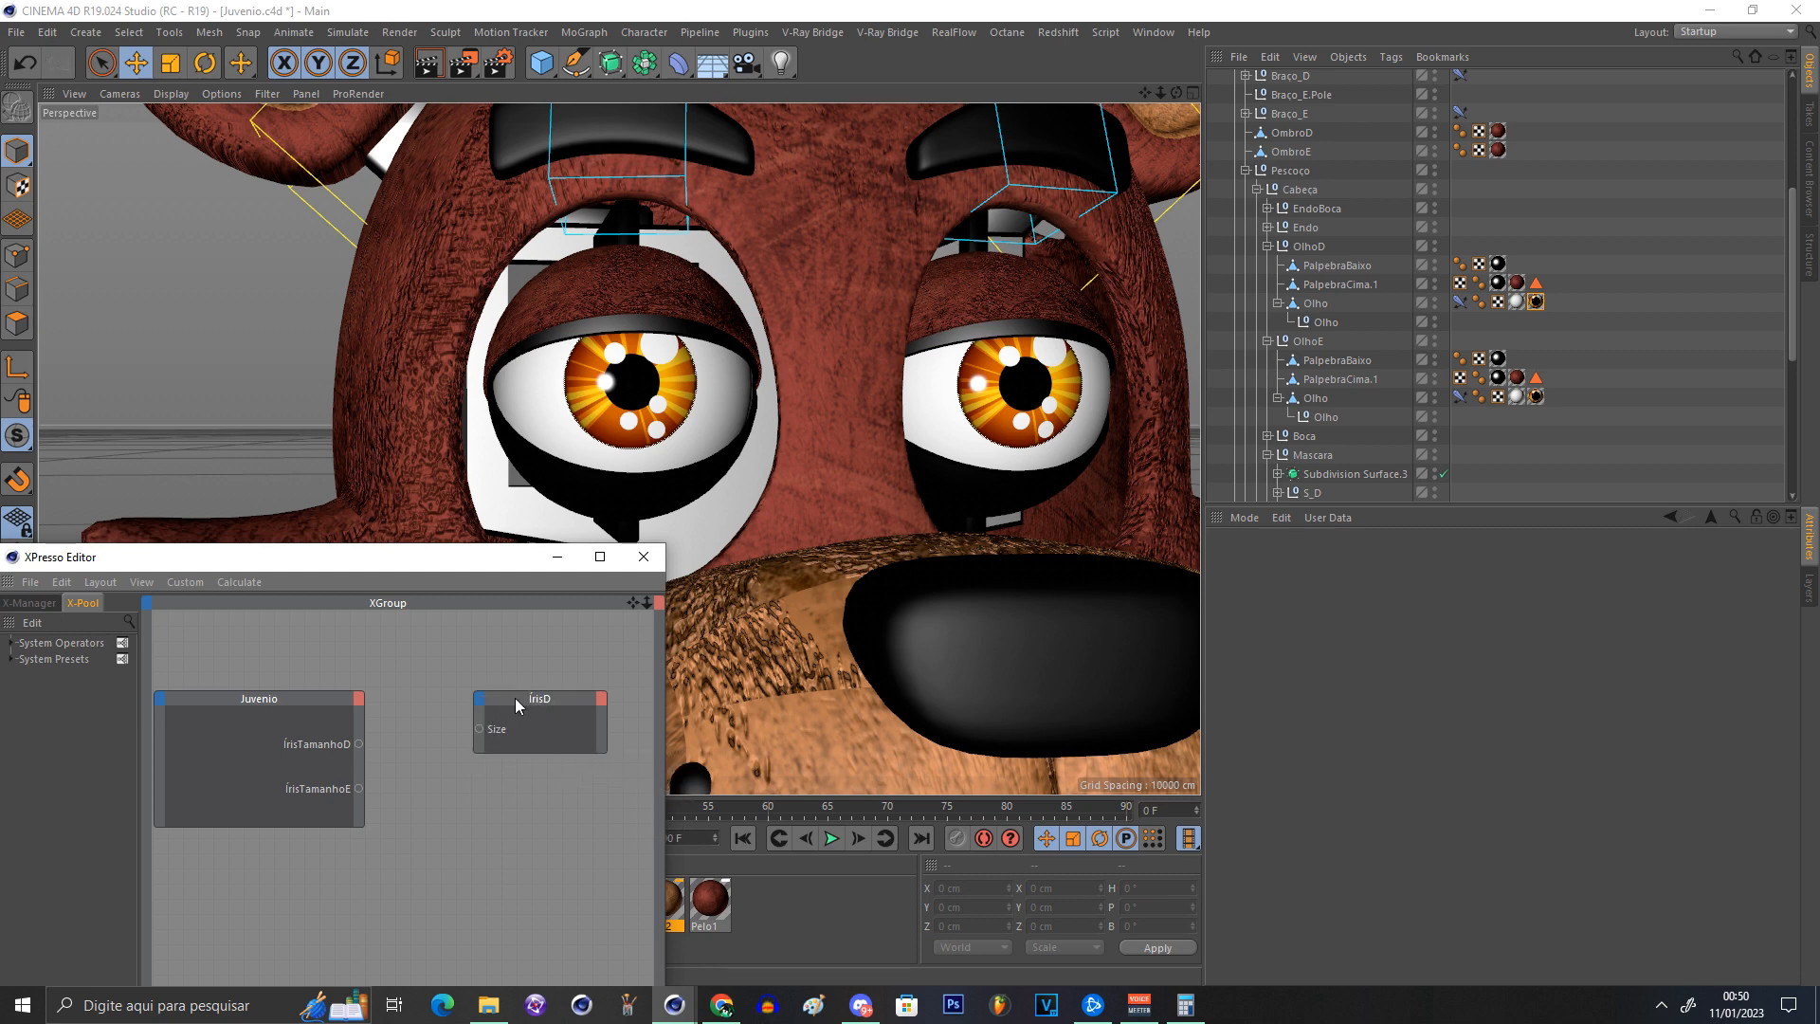
# Step: Space the ÍrisD node away from Juvenio and connect the ÍrisTamanhoD output to its Size input
pyautogui.moveTo(514, 697); pyautogui.dragTo(556, 695)
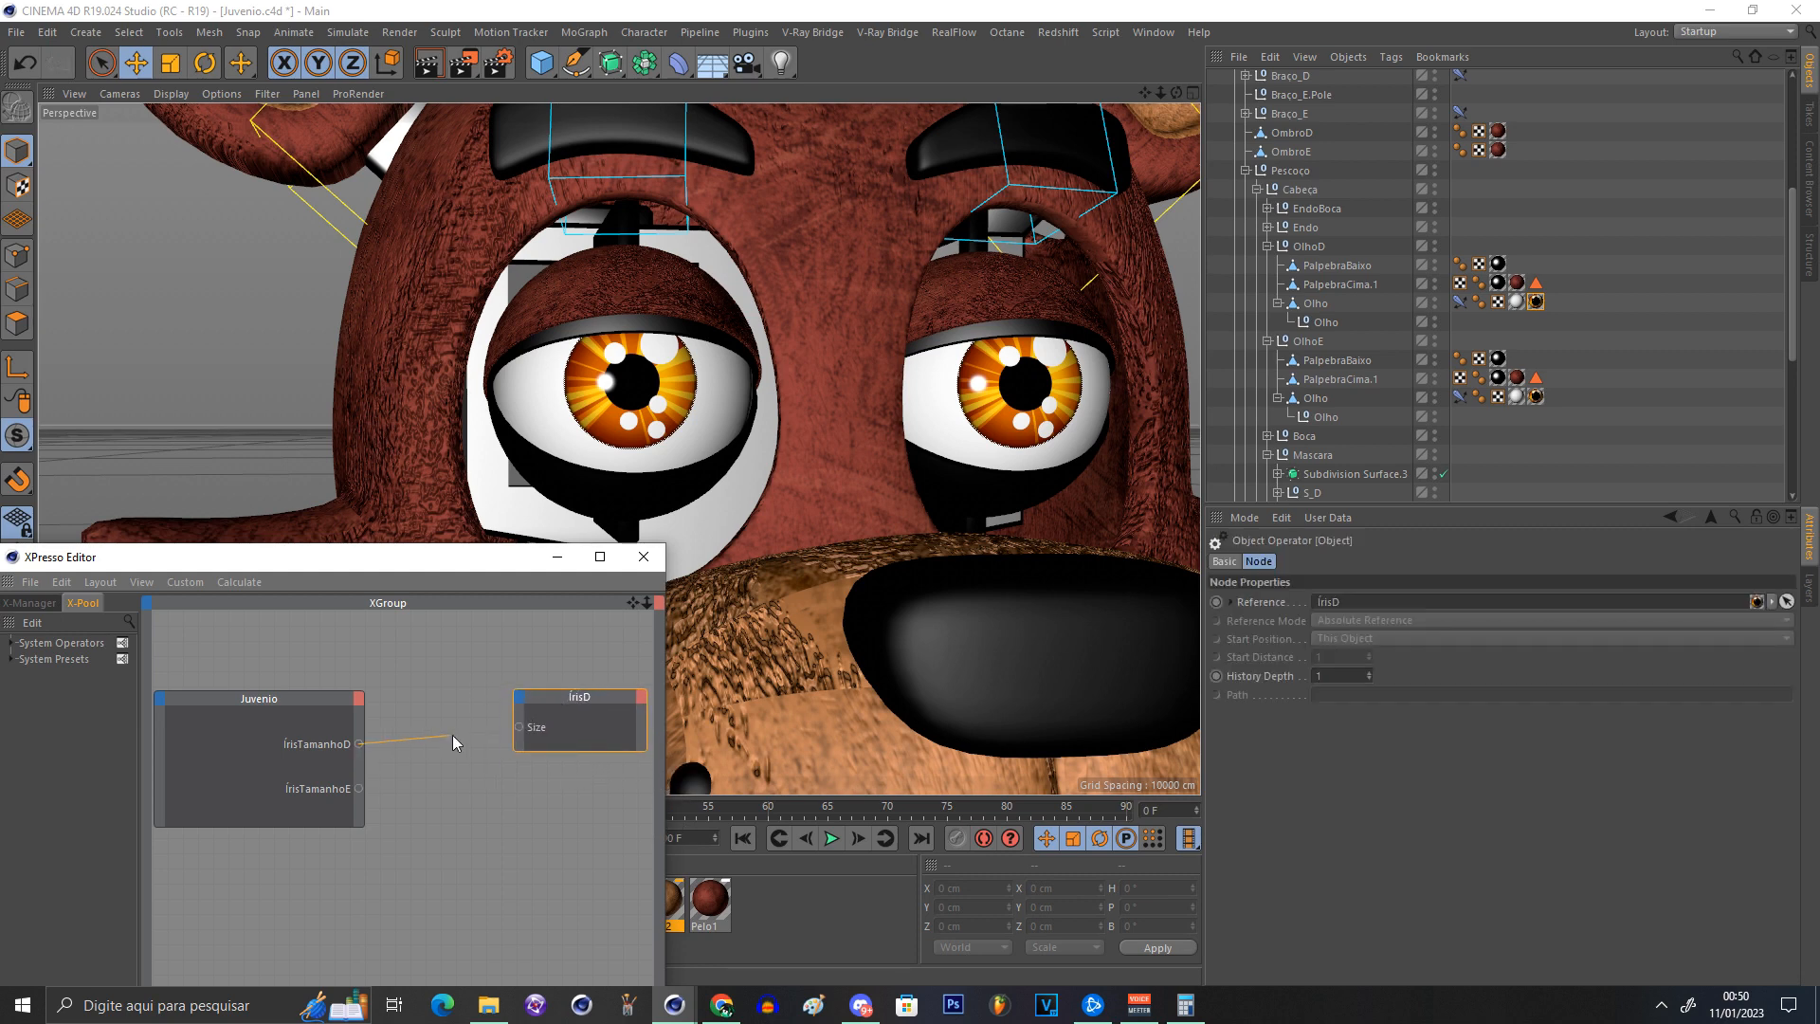
pyautogui.moveTo(514, 726); pyautogui.dragTo(520, 725)
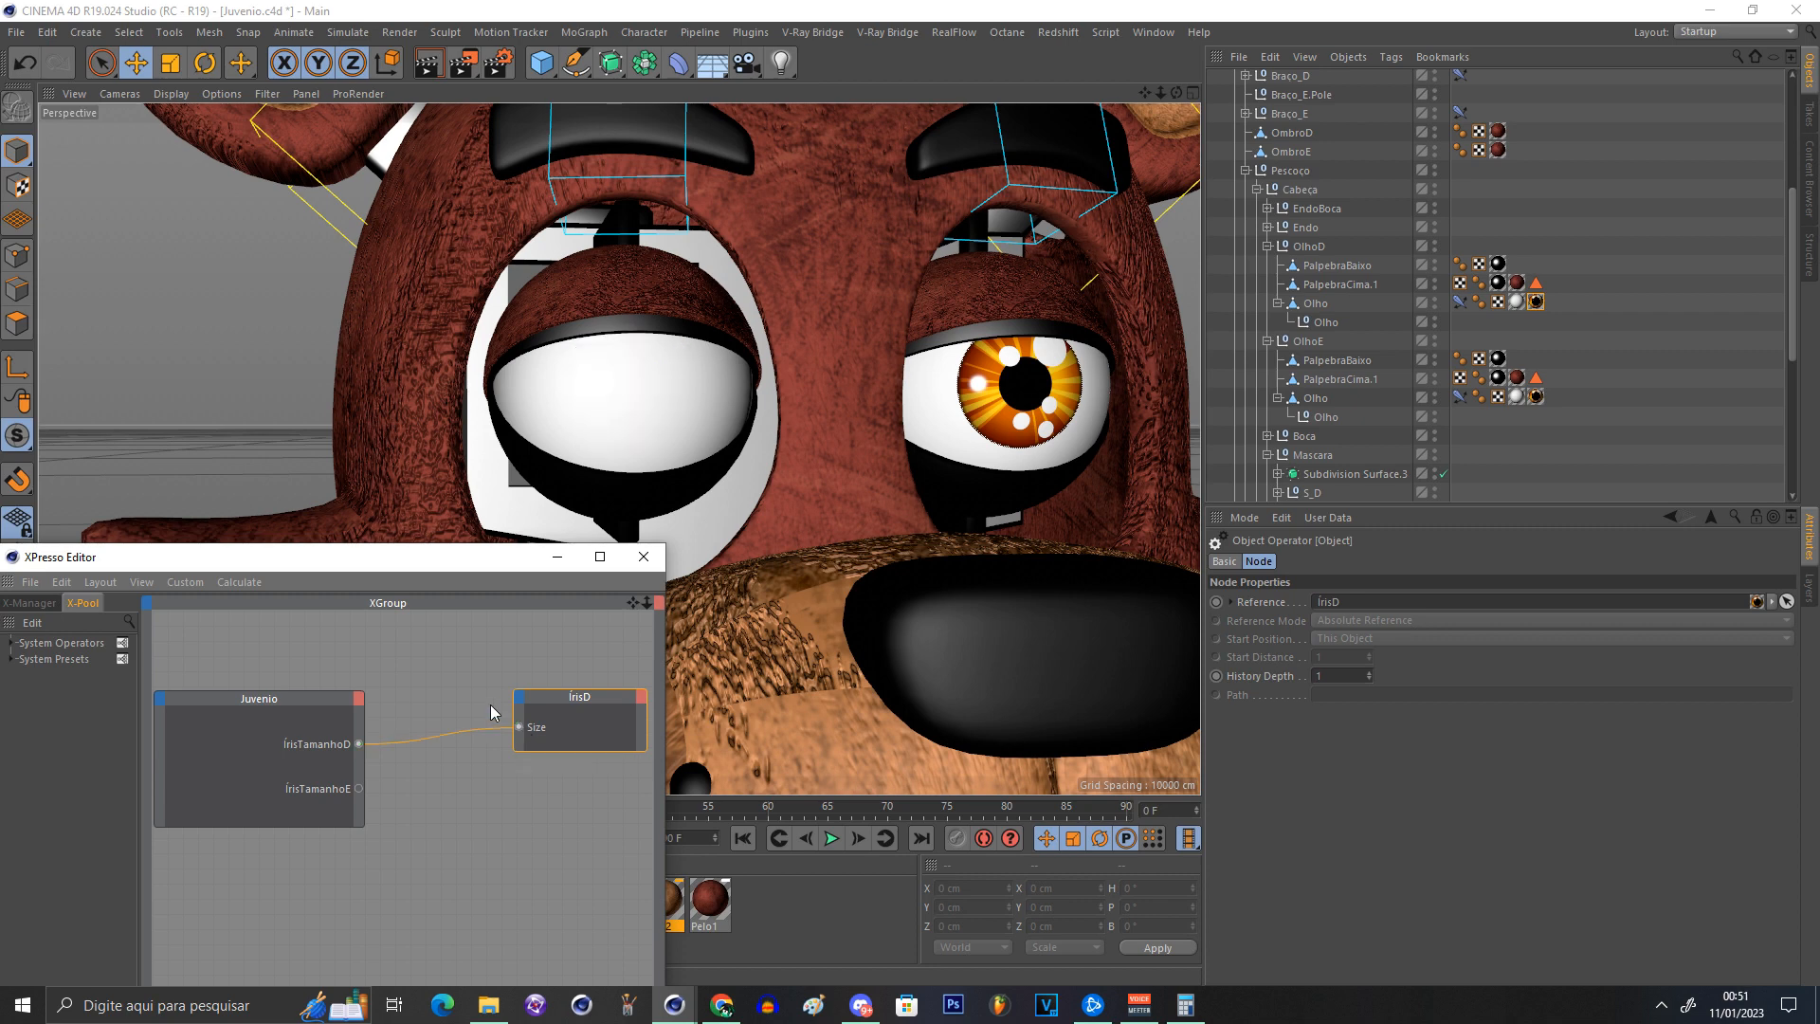
pyautogui.click(479, 712)
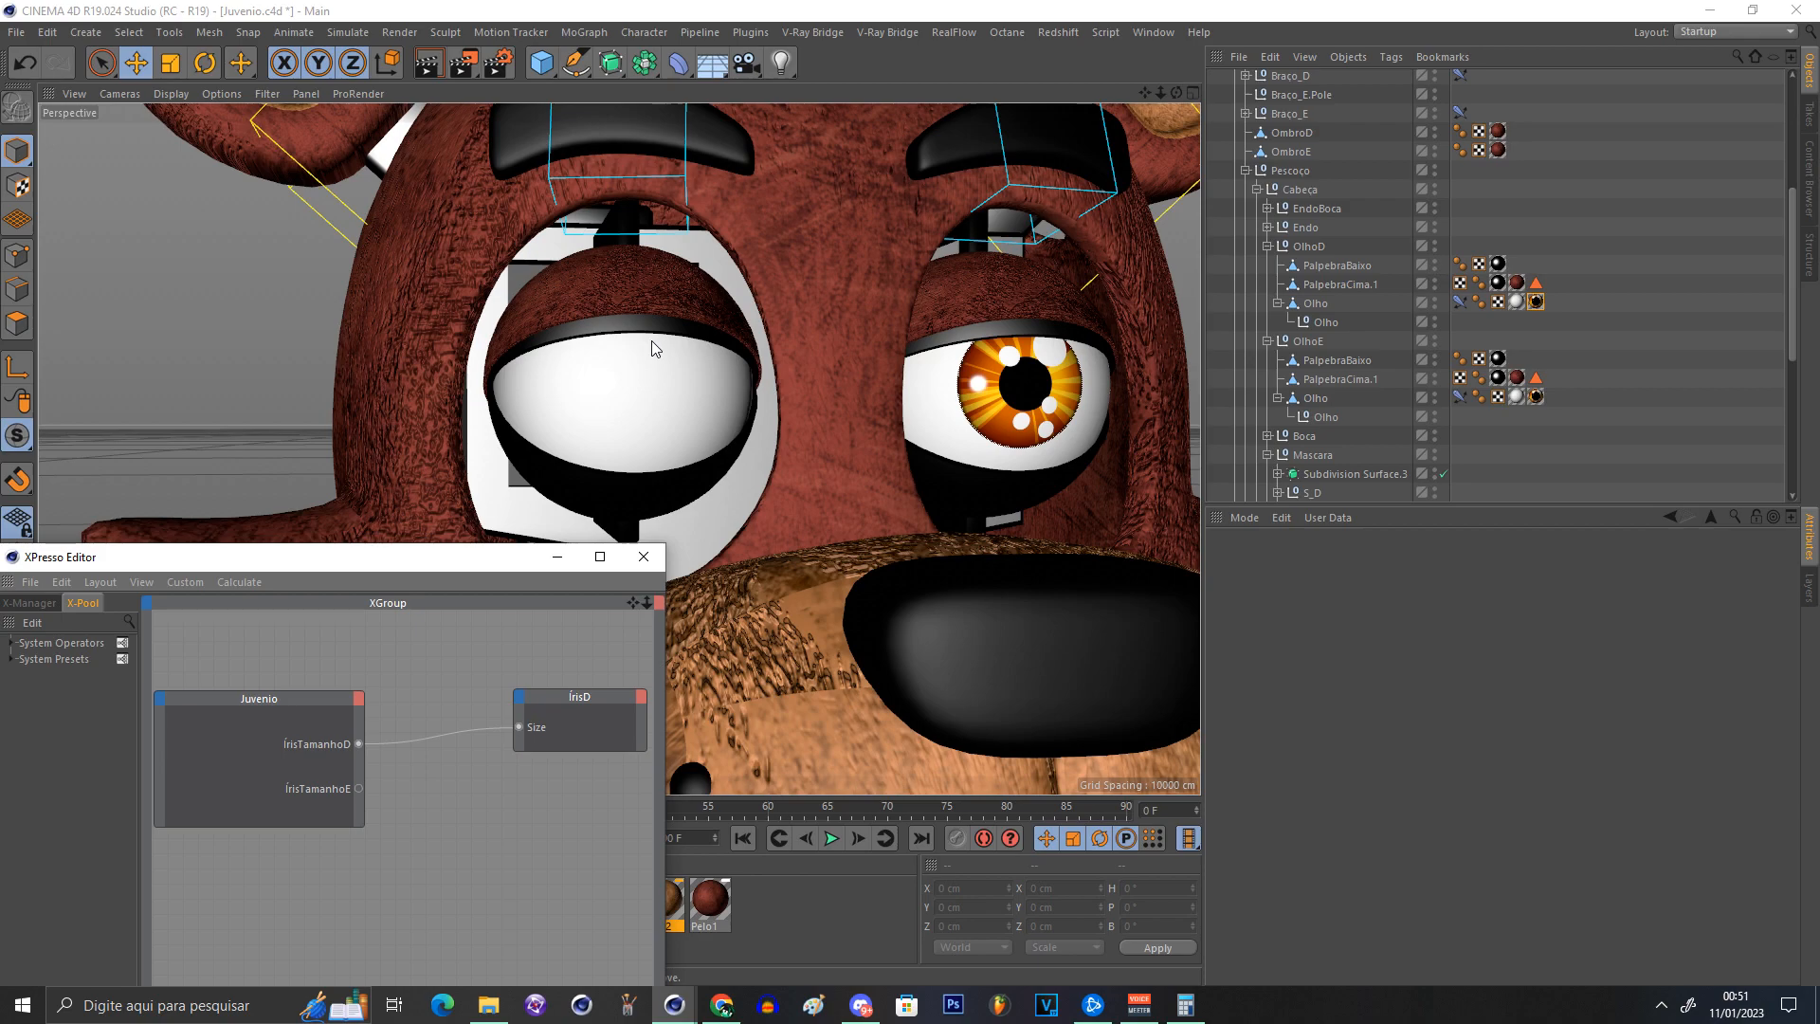
# Step: Compare the ÍrisTamanhoD value on the Juvenio circle with the X and Y sizes of the ÍrisD texture tag
pyautogui.scroll(5, 1329, 254)
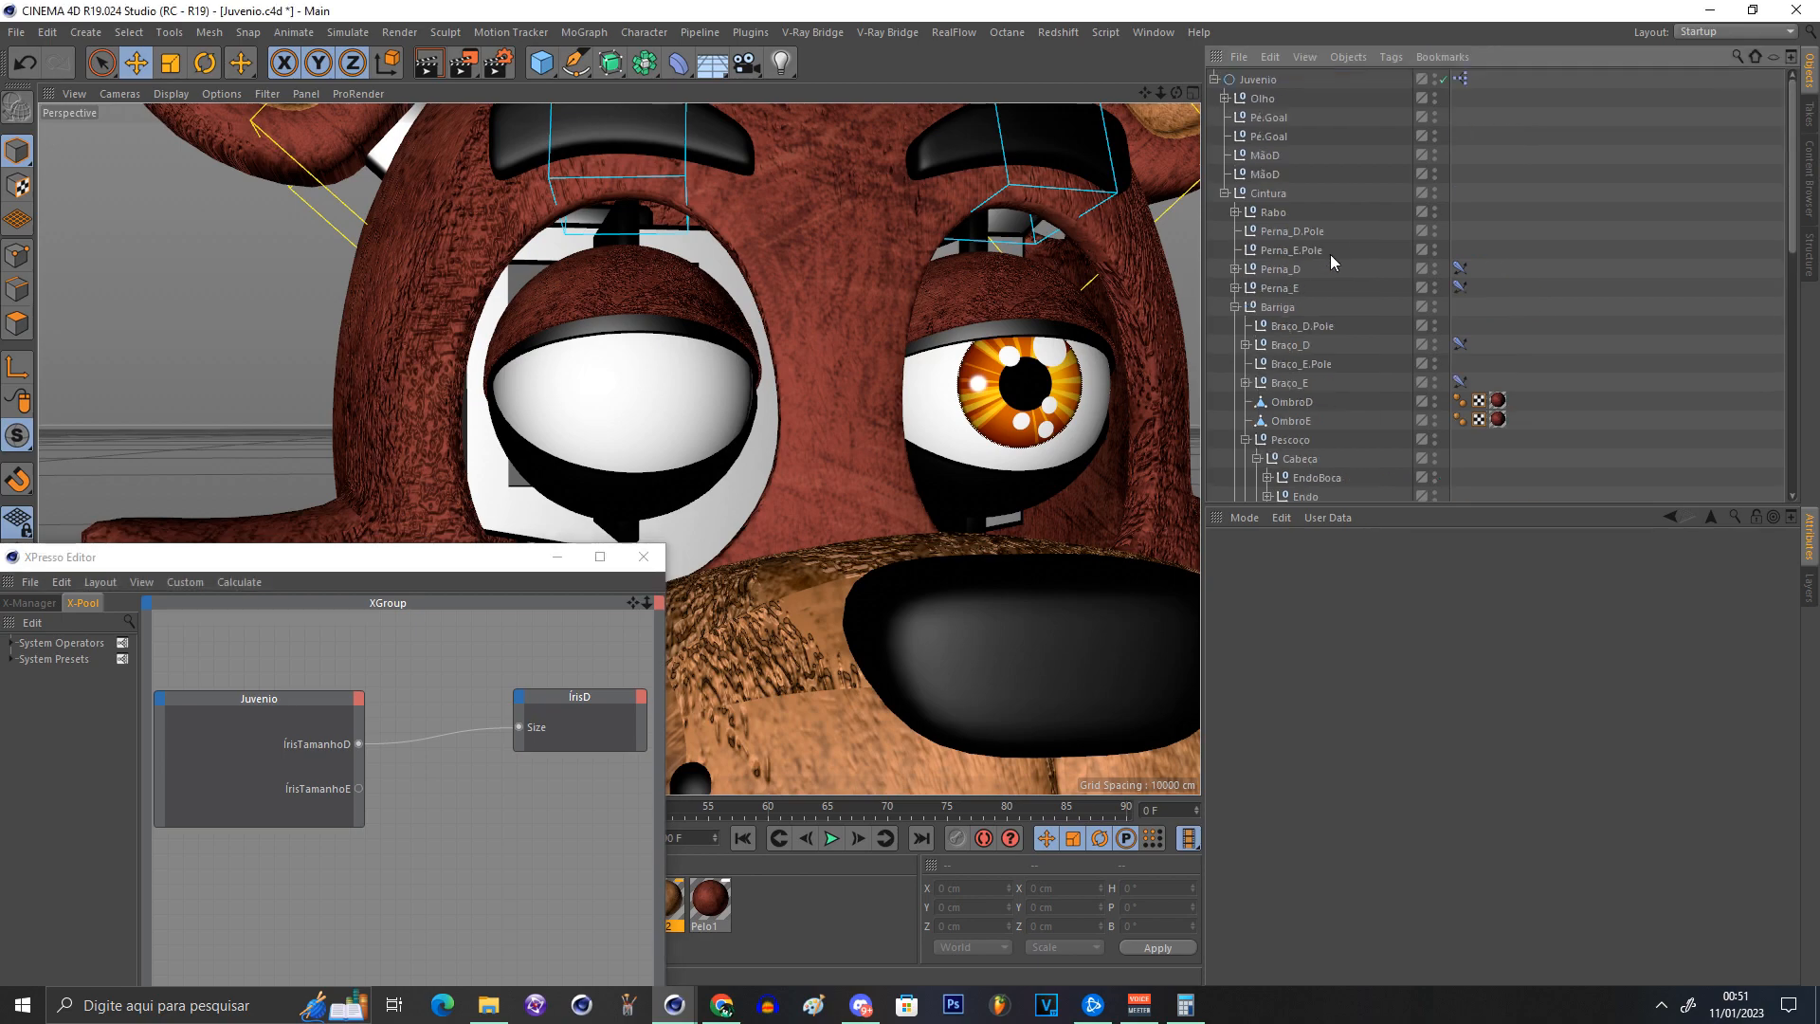
pyautogui.click(1271, 83)
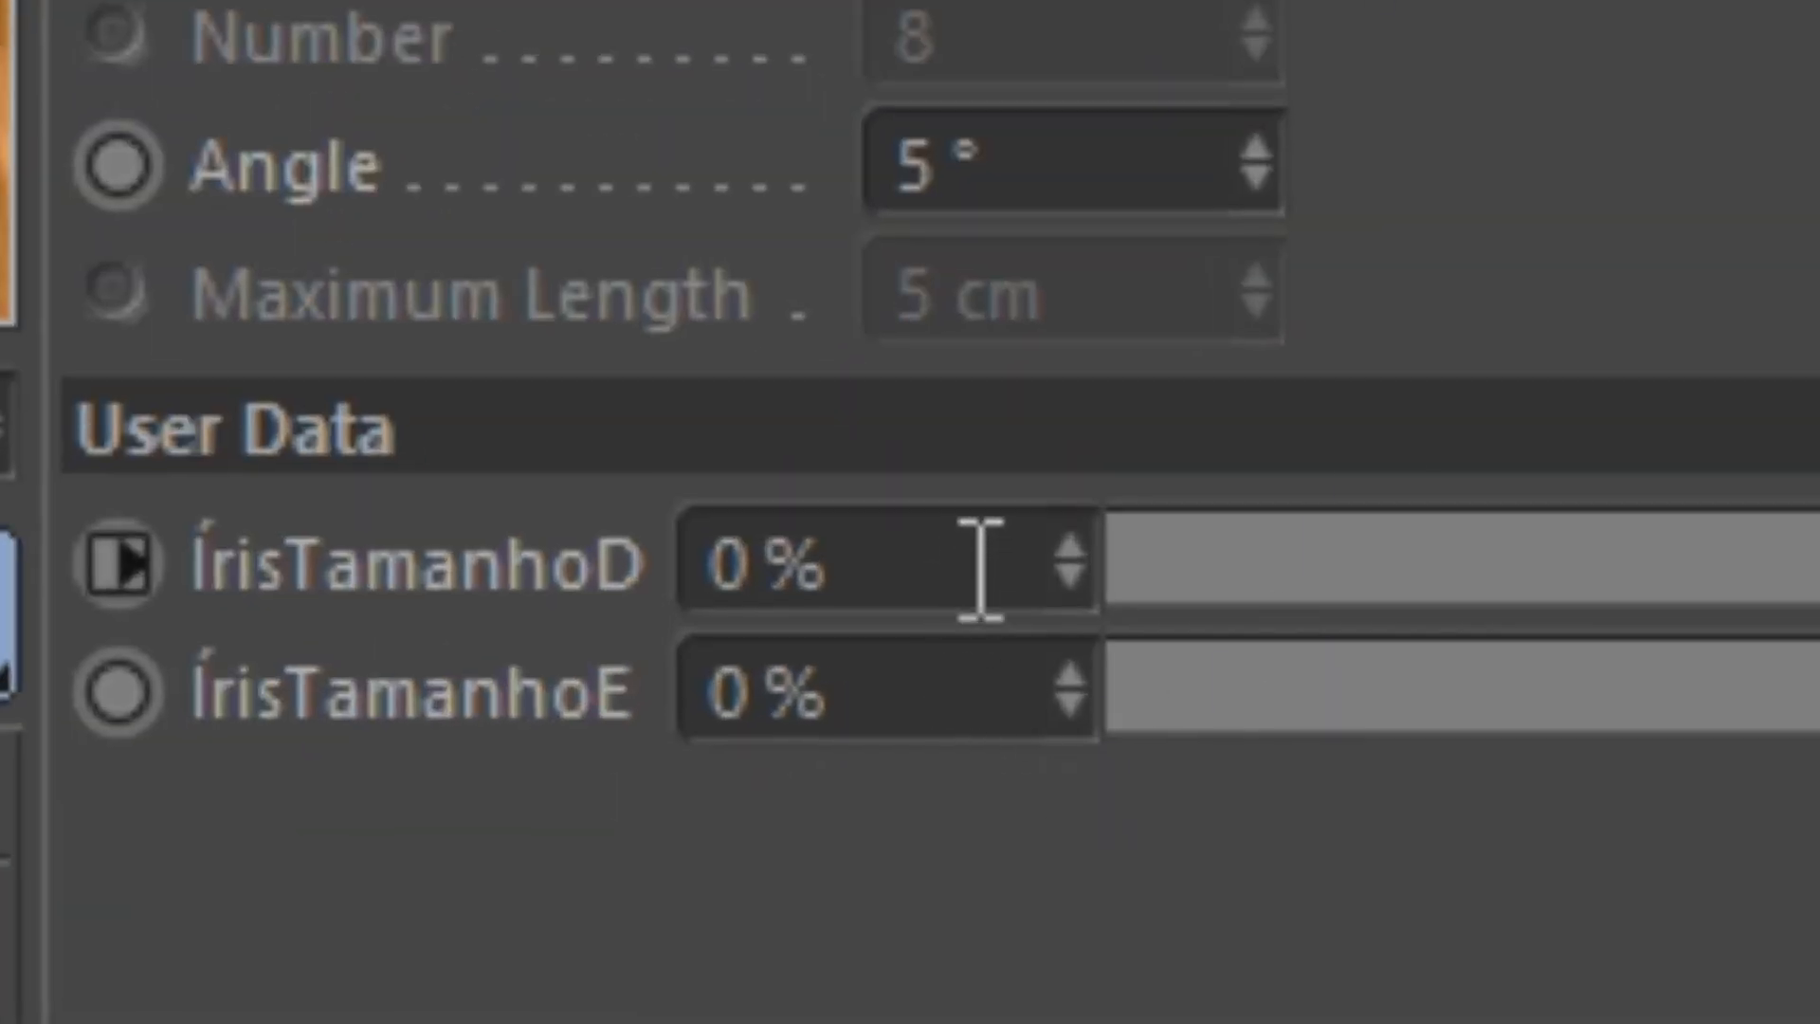
pyautogui.click(981, 568)
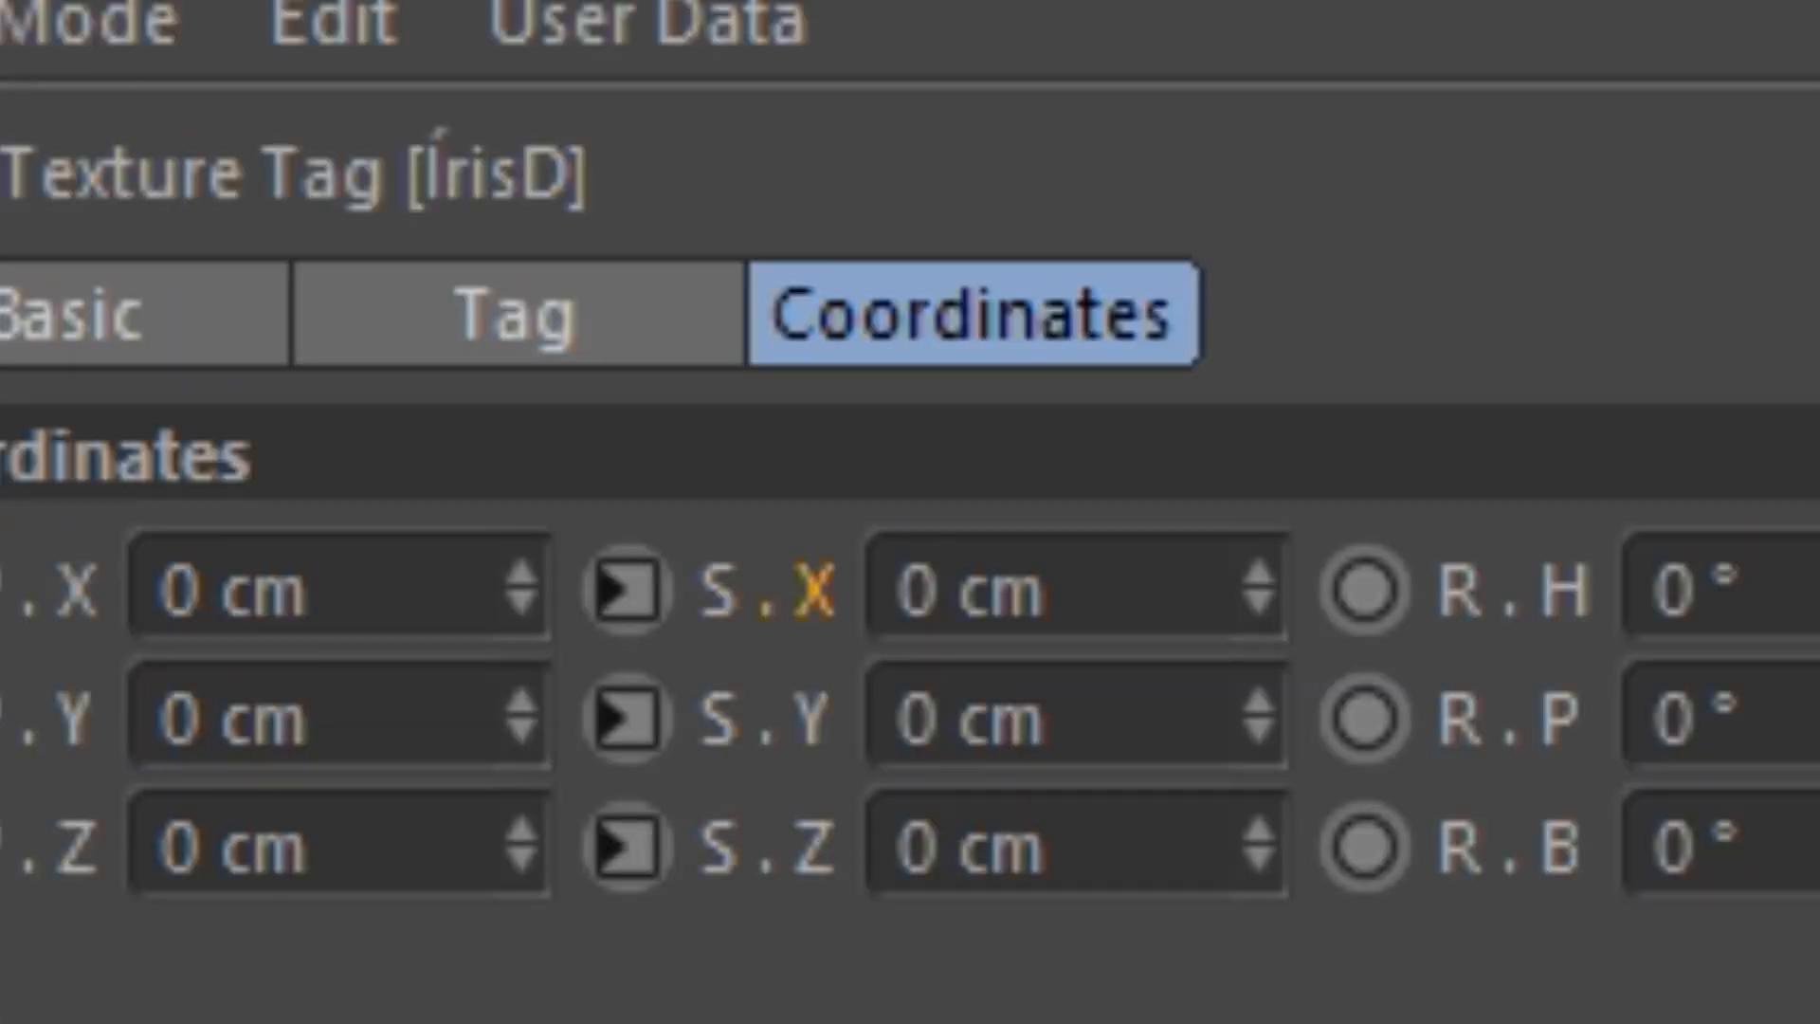
pyautogui.click(932, 589)
pyautogui.click(917, 722)
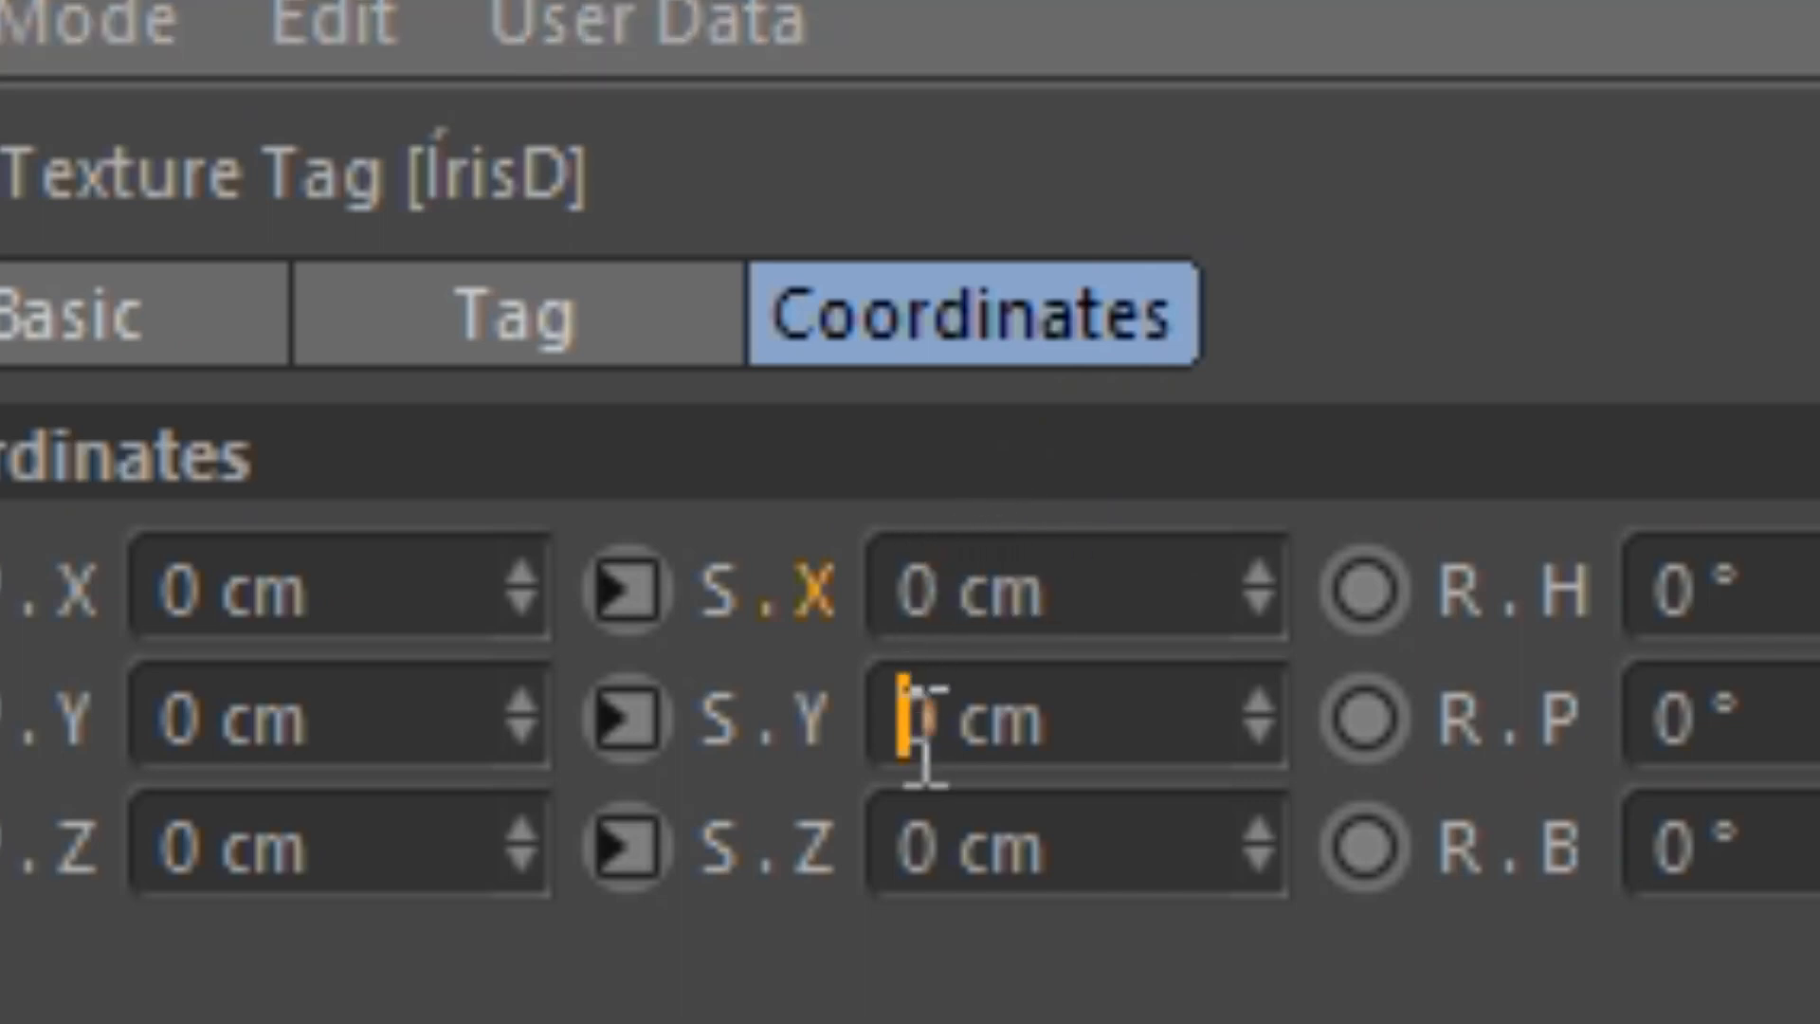
# Step: Test the Juvenio circle's ÍrisTamanhoD slider at -100% and 100% while checking the iris size on the right eye
pyautogui.click(955, 844)
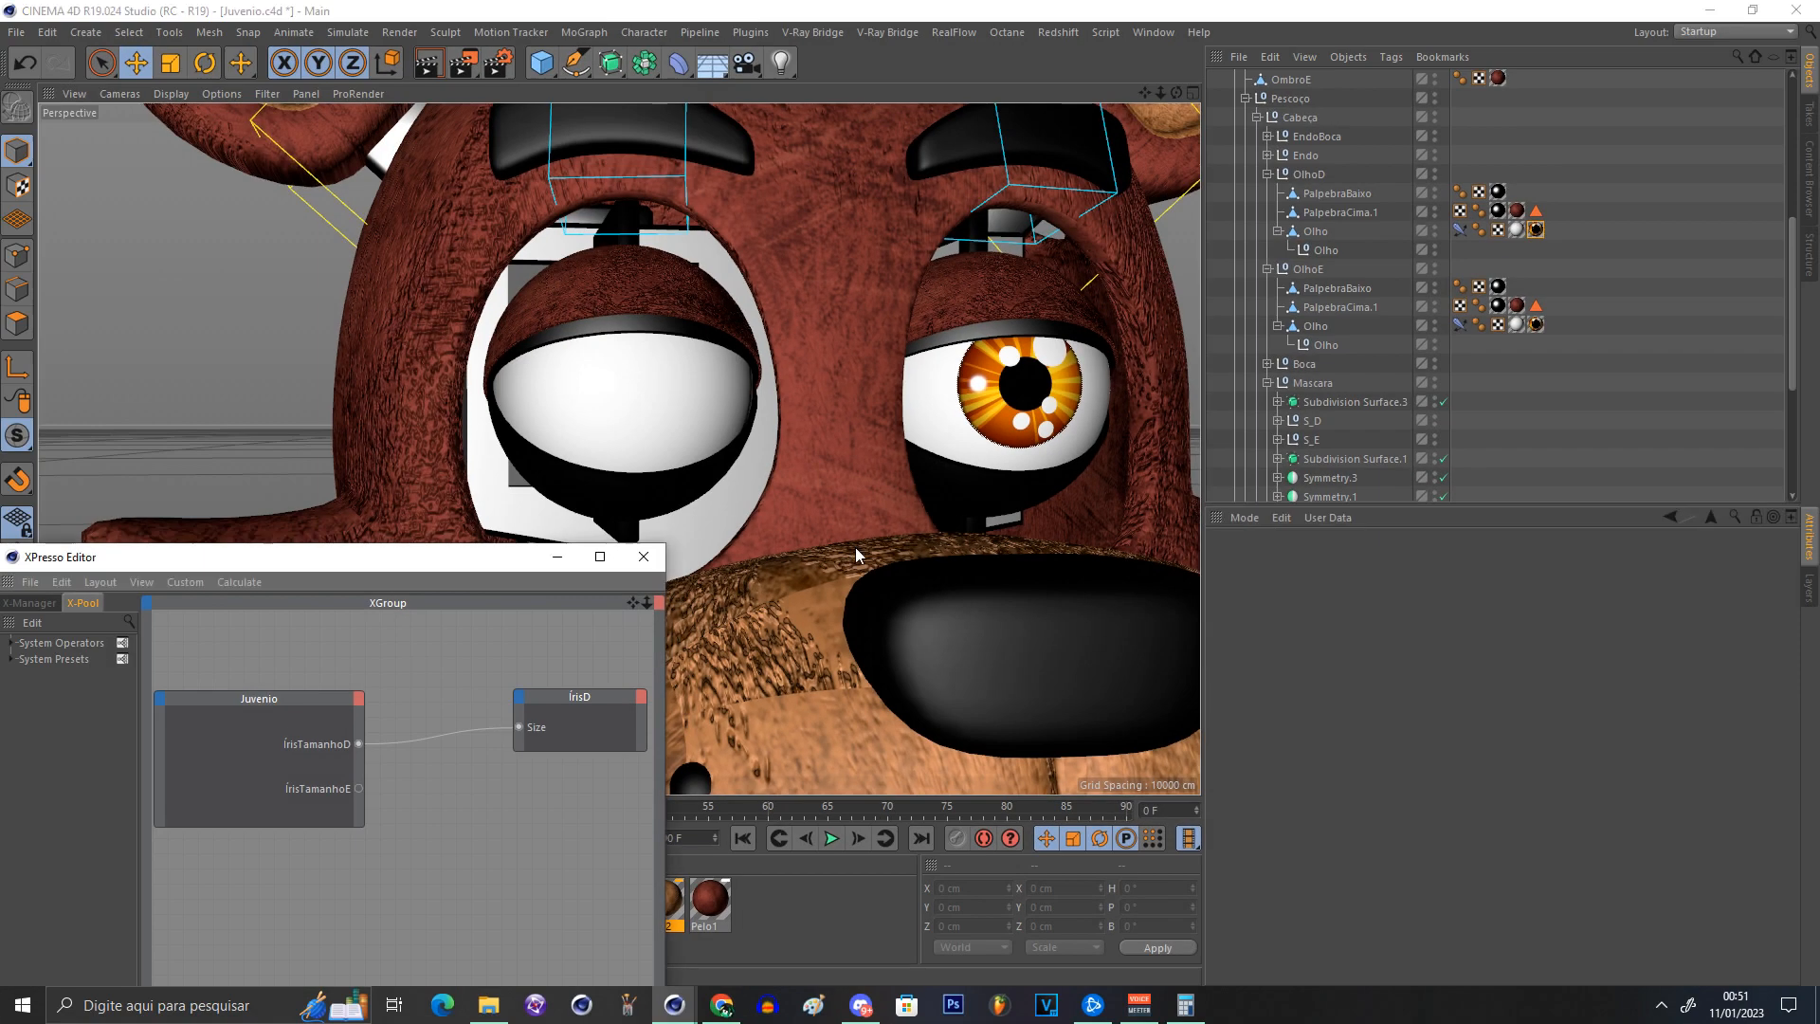
pyautogui.scroll(6, 1308, 135)
pyautogui.click(1258, 79)
pyautogui.moveTo(1555, 831); pyautogui.dragTo(1285, 849)
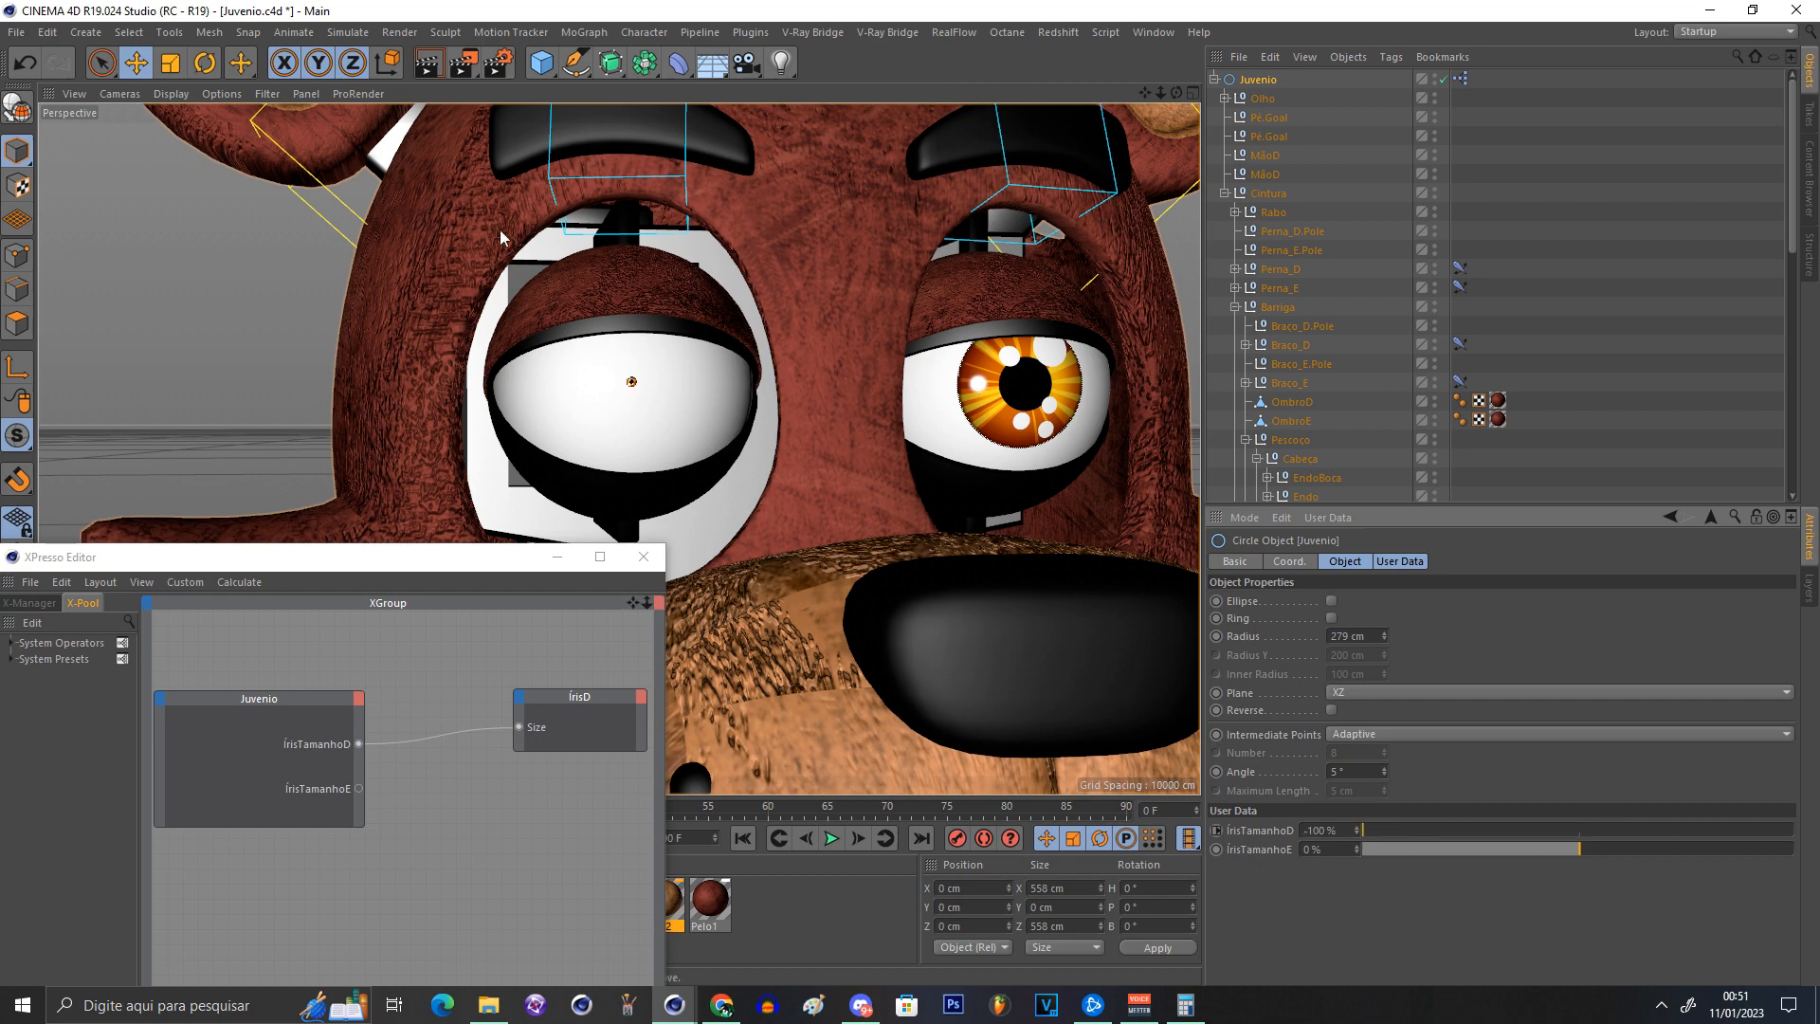
pyautogui.scroll(10, 691, 495)
pyautogui.moveTo(1425, 832); pyautogui.dragTo(1287, 640)
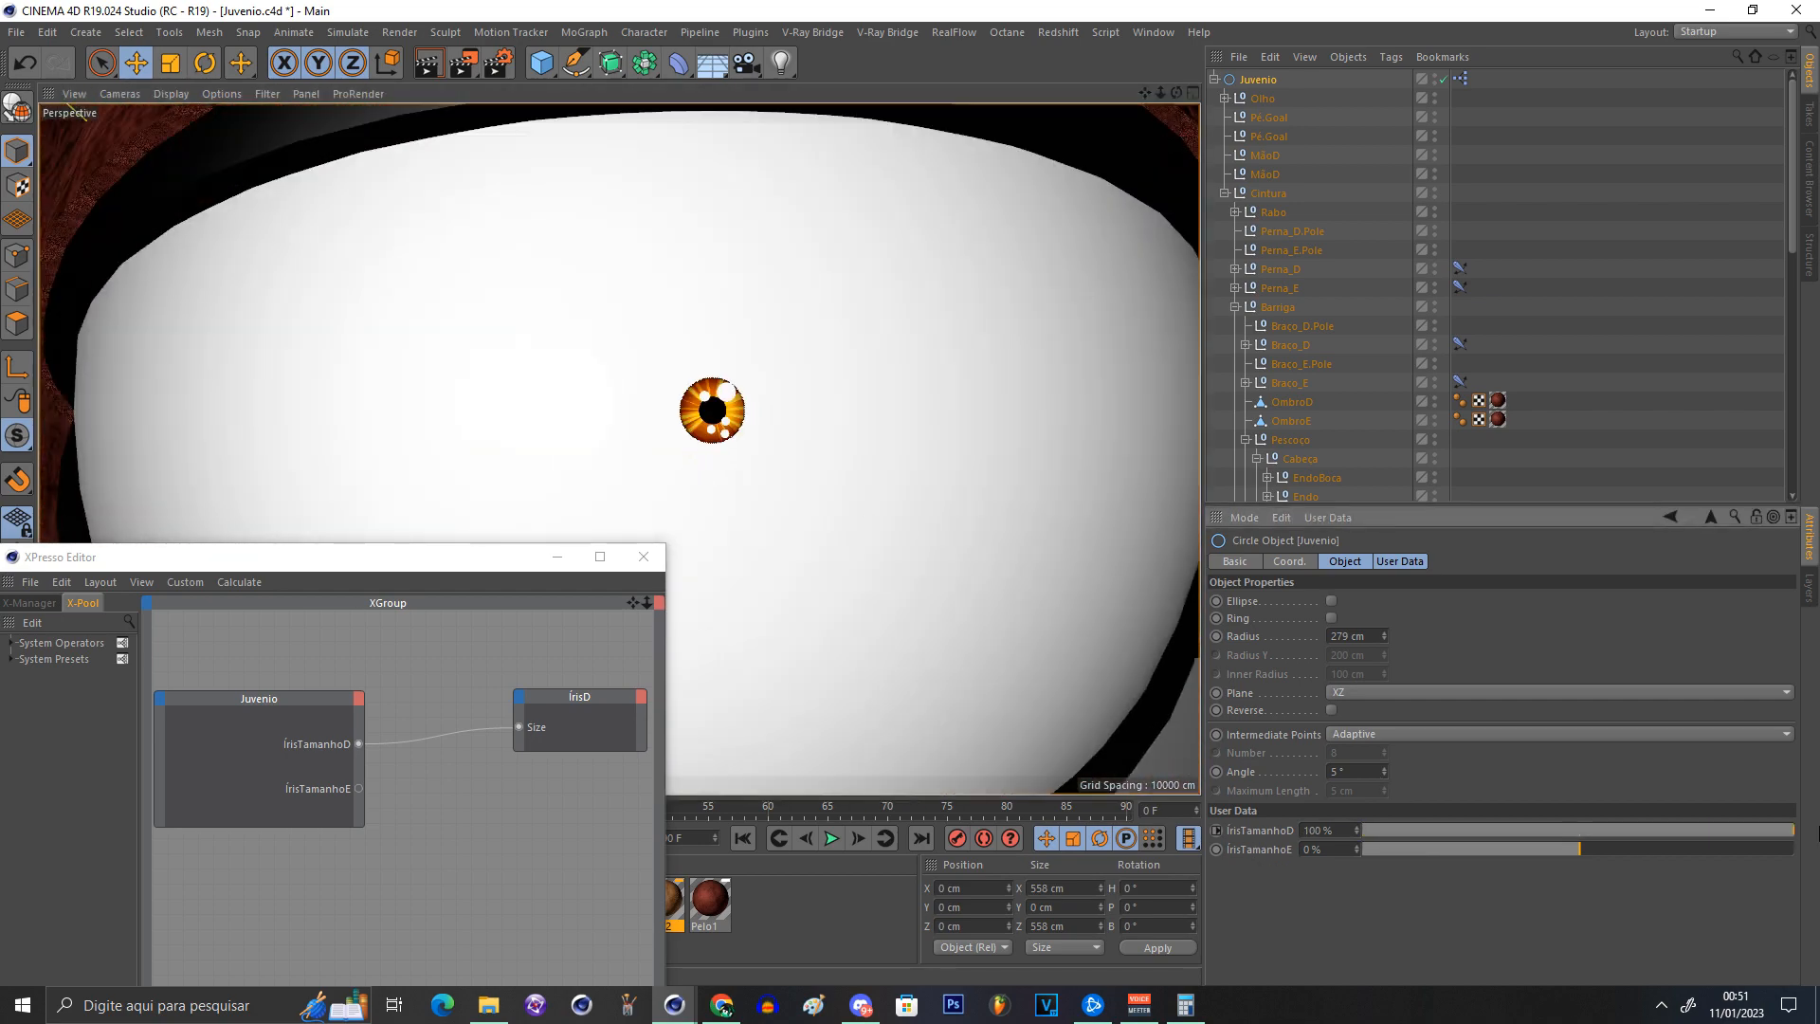
# Step: Compare the ÍrisD texture tag's size values with ÍrisTamanhoD on the Juvenio circle at 100% and at -100%
pyautogui.scroll(-5, 1494, 345)
pyautogui.click(1536, 229)
pyautogui.scroll(6, 1493, 248)
pyautogui.click(1258, 80)
pyautogui.moveTo(1396, 836); pyautogui.dragTo(1358, 832)
pyautogui.scroll(-4, 1494, 418)
pyautogui.scroll(-3, 1495, 417)
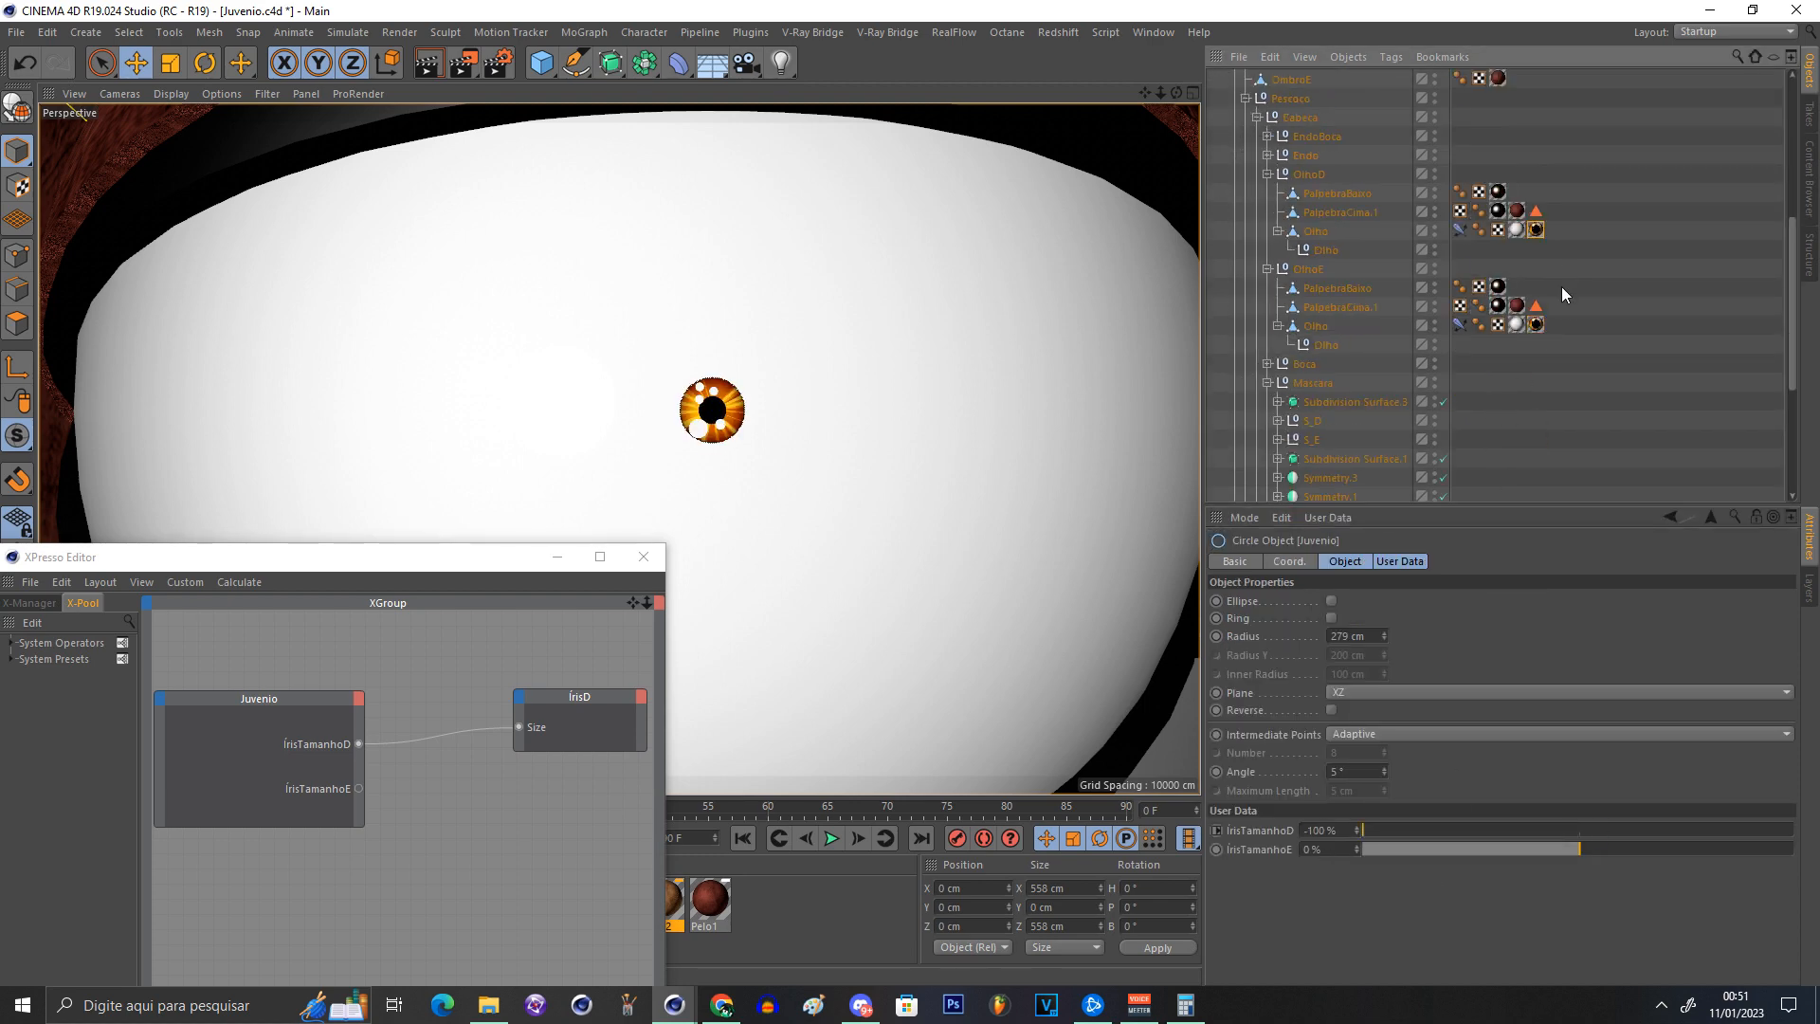
pyautogui.click(1536, 230)
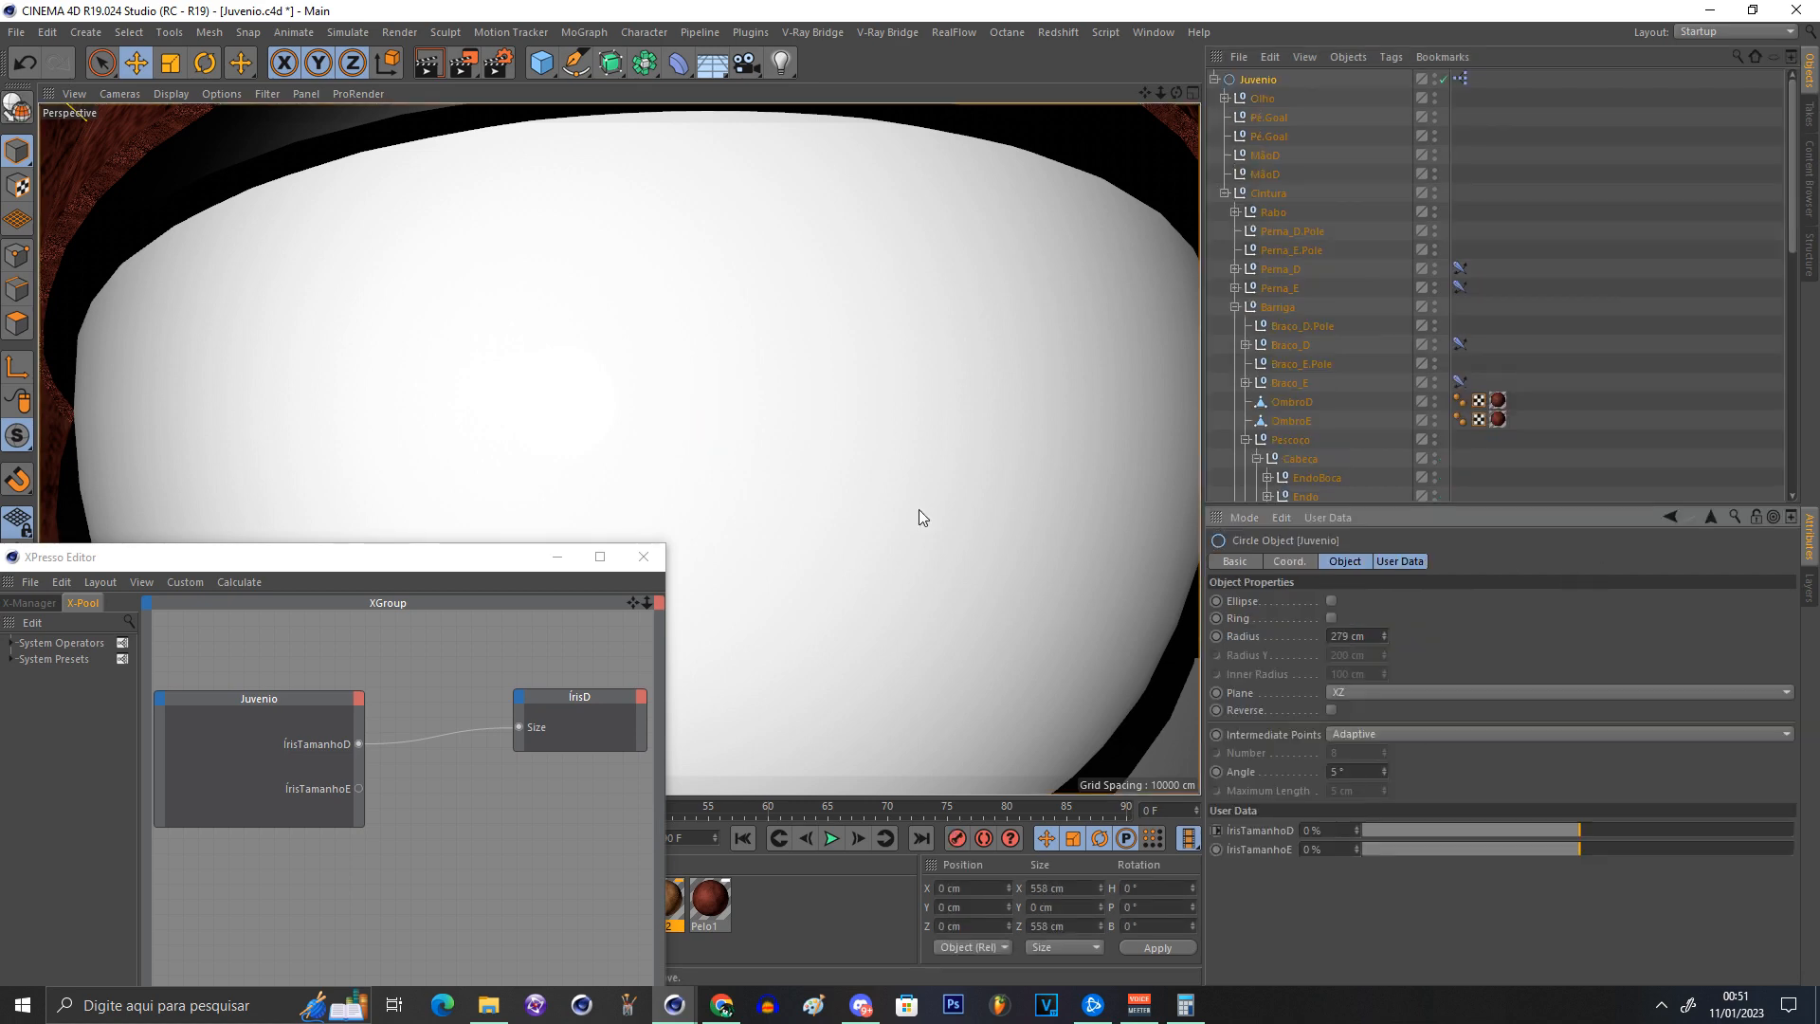
pyautogui.scroll(-3, 947, 351)
pyautogui.scroll(3, 942, 339)
pyautogui.scroll(-3, 935, 338)
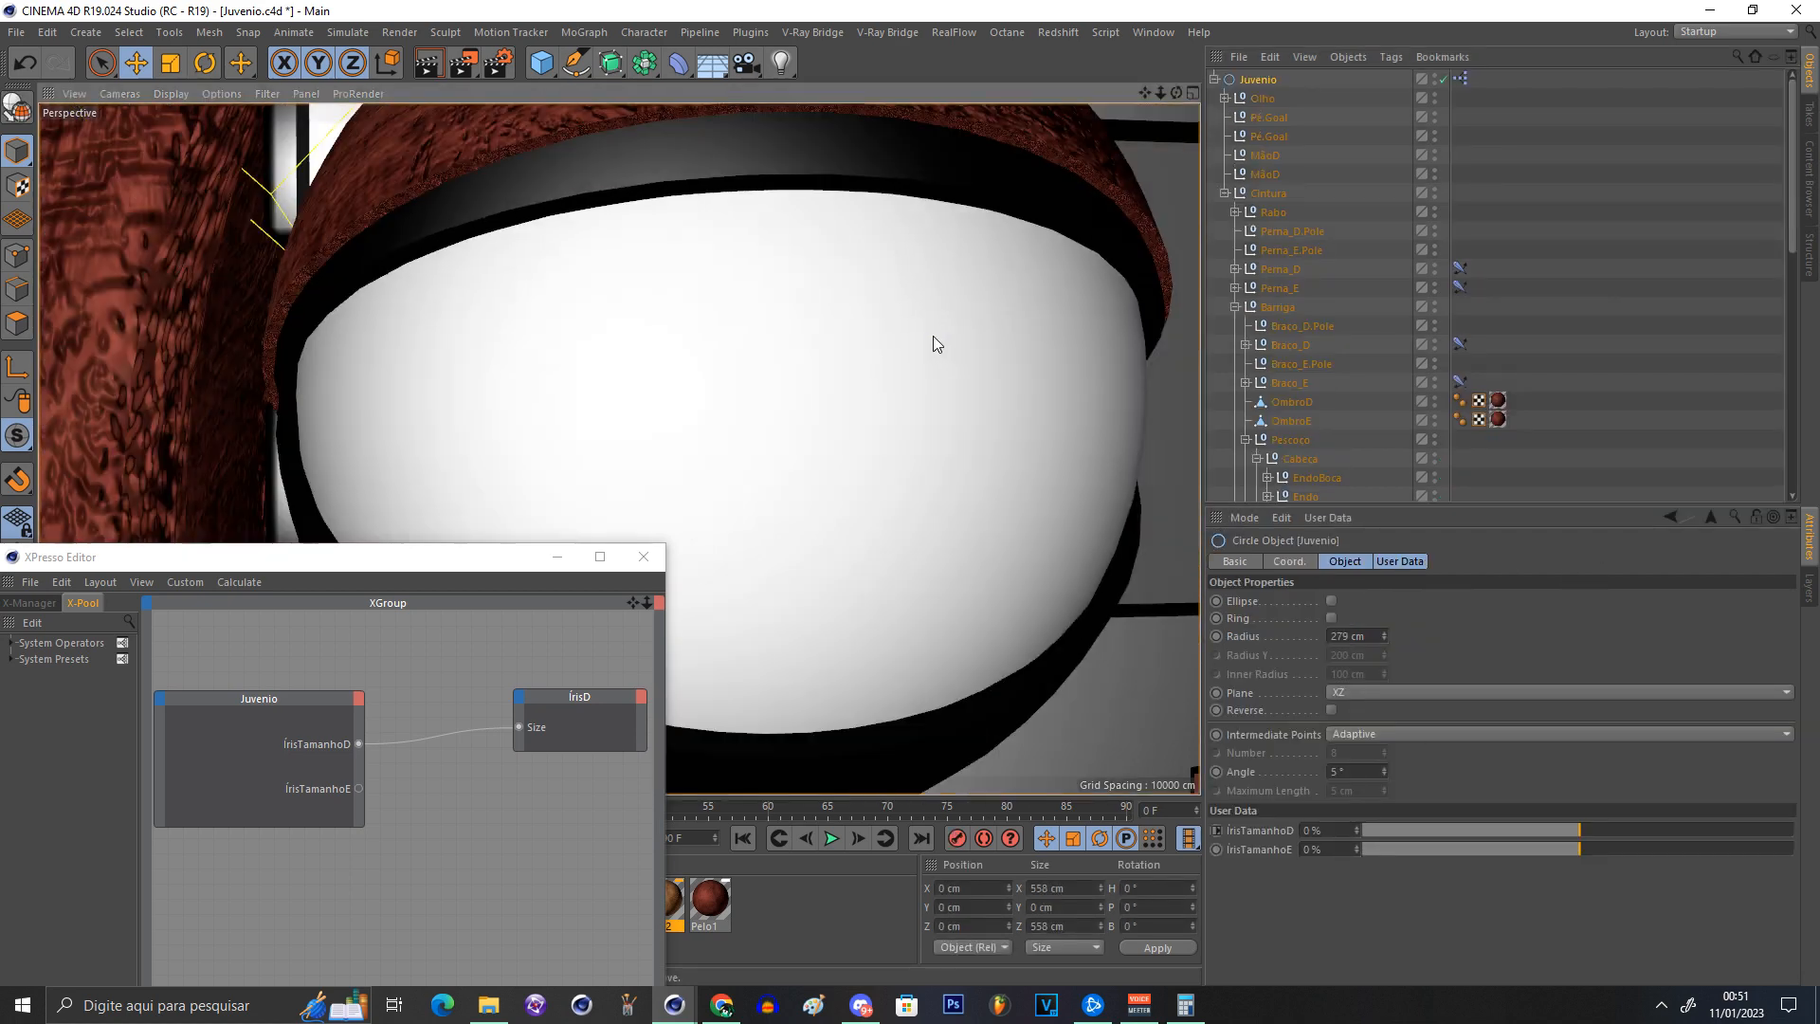
pyautogui.scroll(-3, 934, 338)
pyautogui.scroll(3, 912, 318)
pyautogui.scroll(-3, 912, 319)
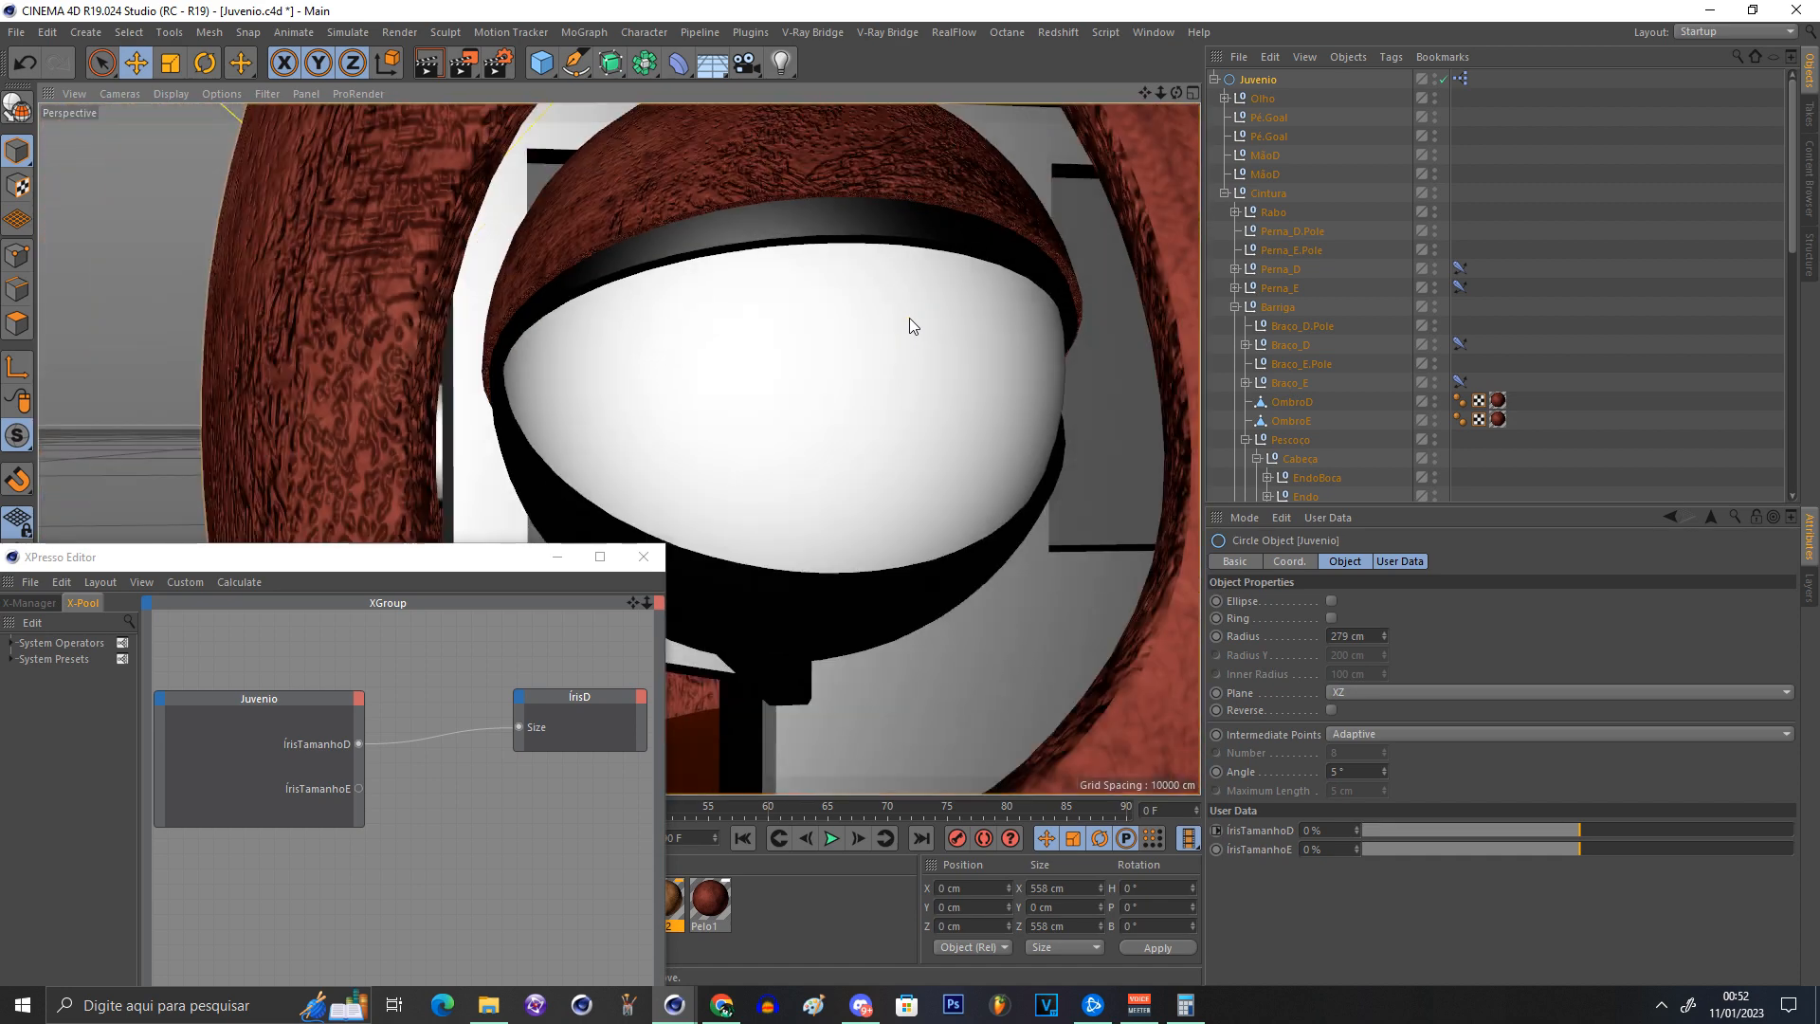
pyautogui.scroll(2, 948, 342)
pyautogui.scroll(2, 920, 321)
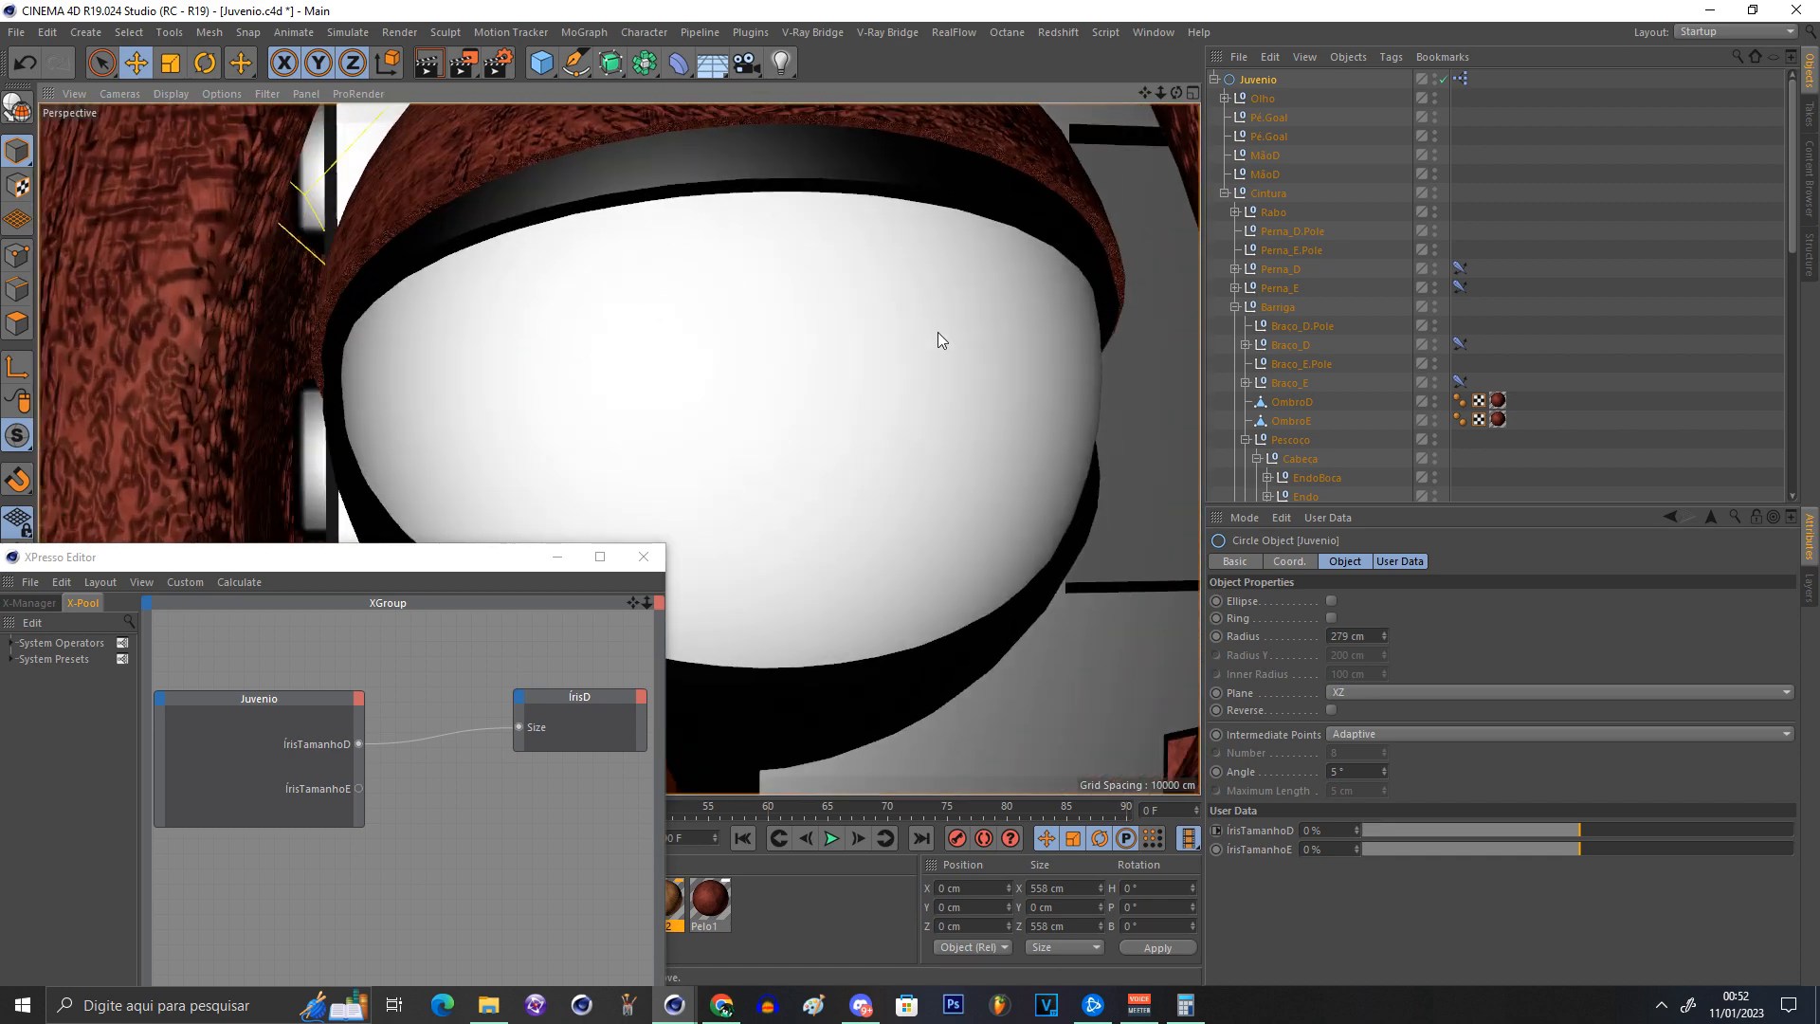
pyautogui.scroll(-2, 939, 338)
pyautogui.scroll(-1, 911, 285)
pyautogui.scroll(-1, 920, 279)
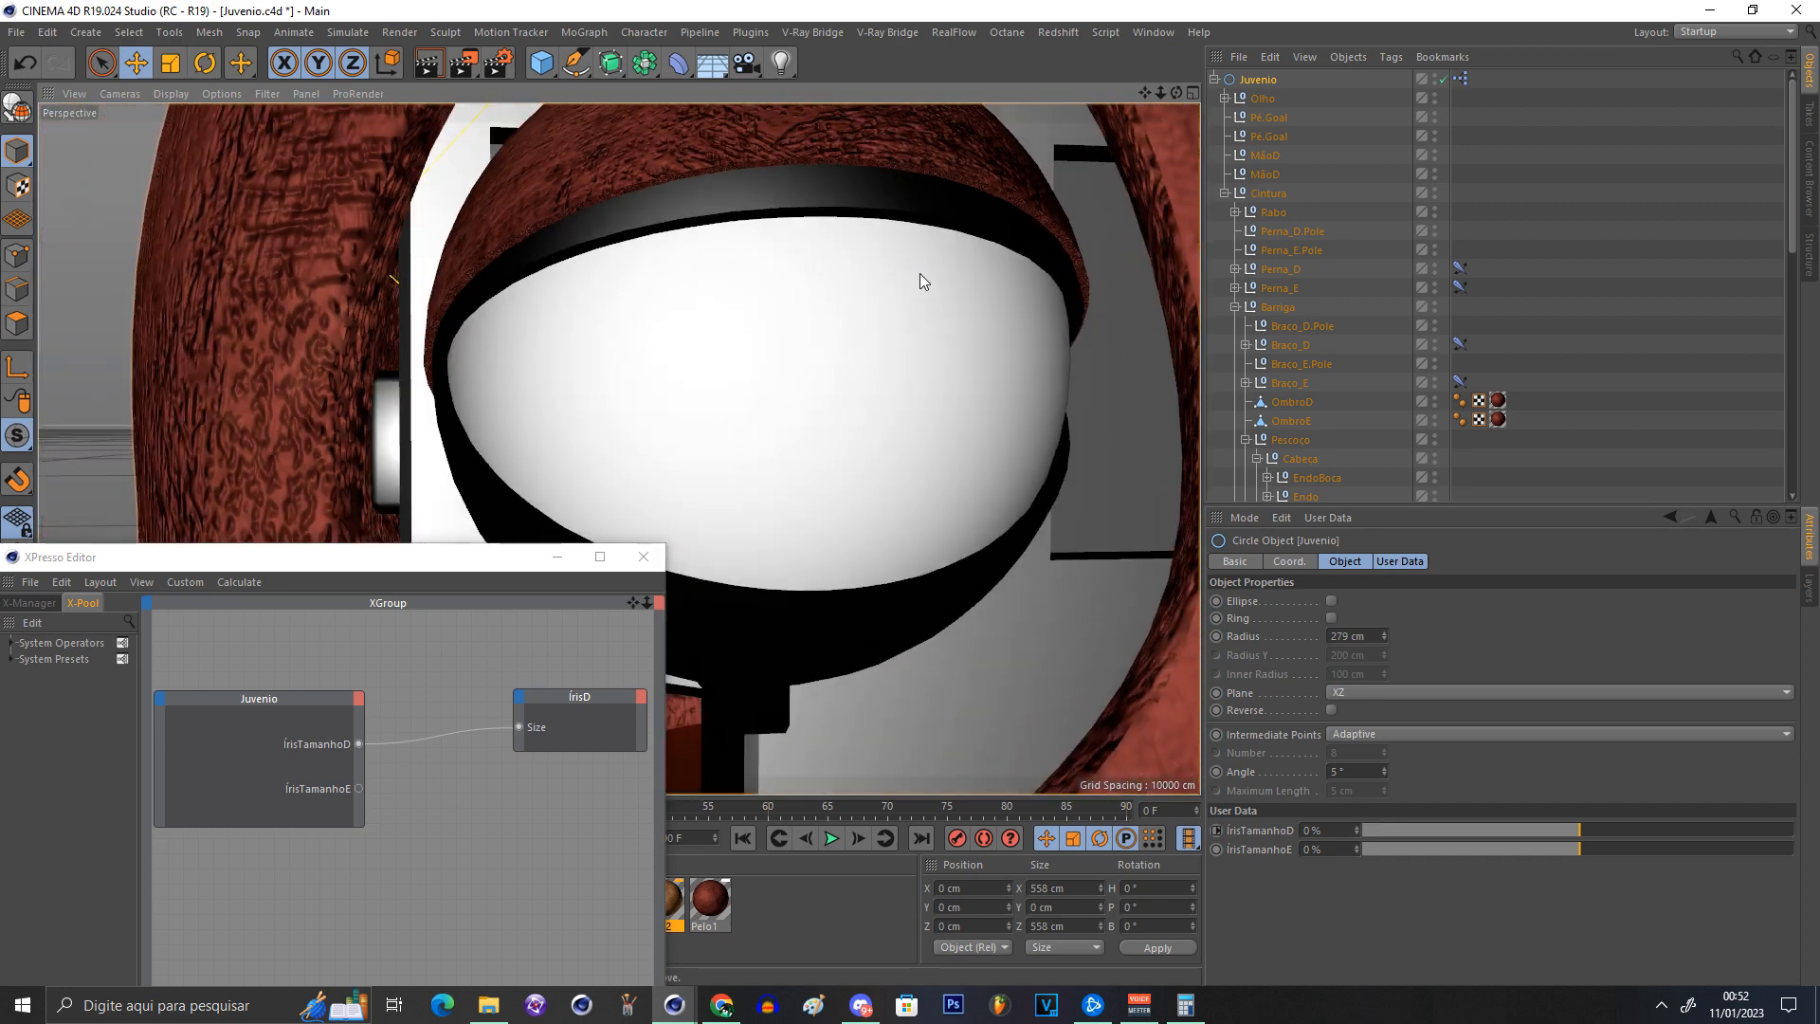
pyautogui.scroll(1, 920, 281)
# Step: Add a Range Mapper node and connect it between Juvenio's ÍrisTamanhoD output and the ÍrisD Size input
pyautogui.rightClick(430, 640)
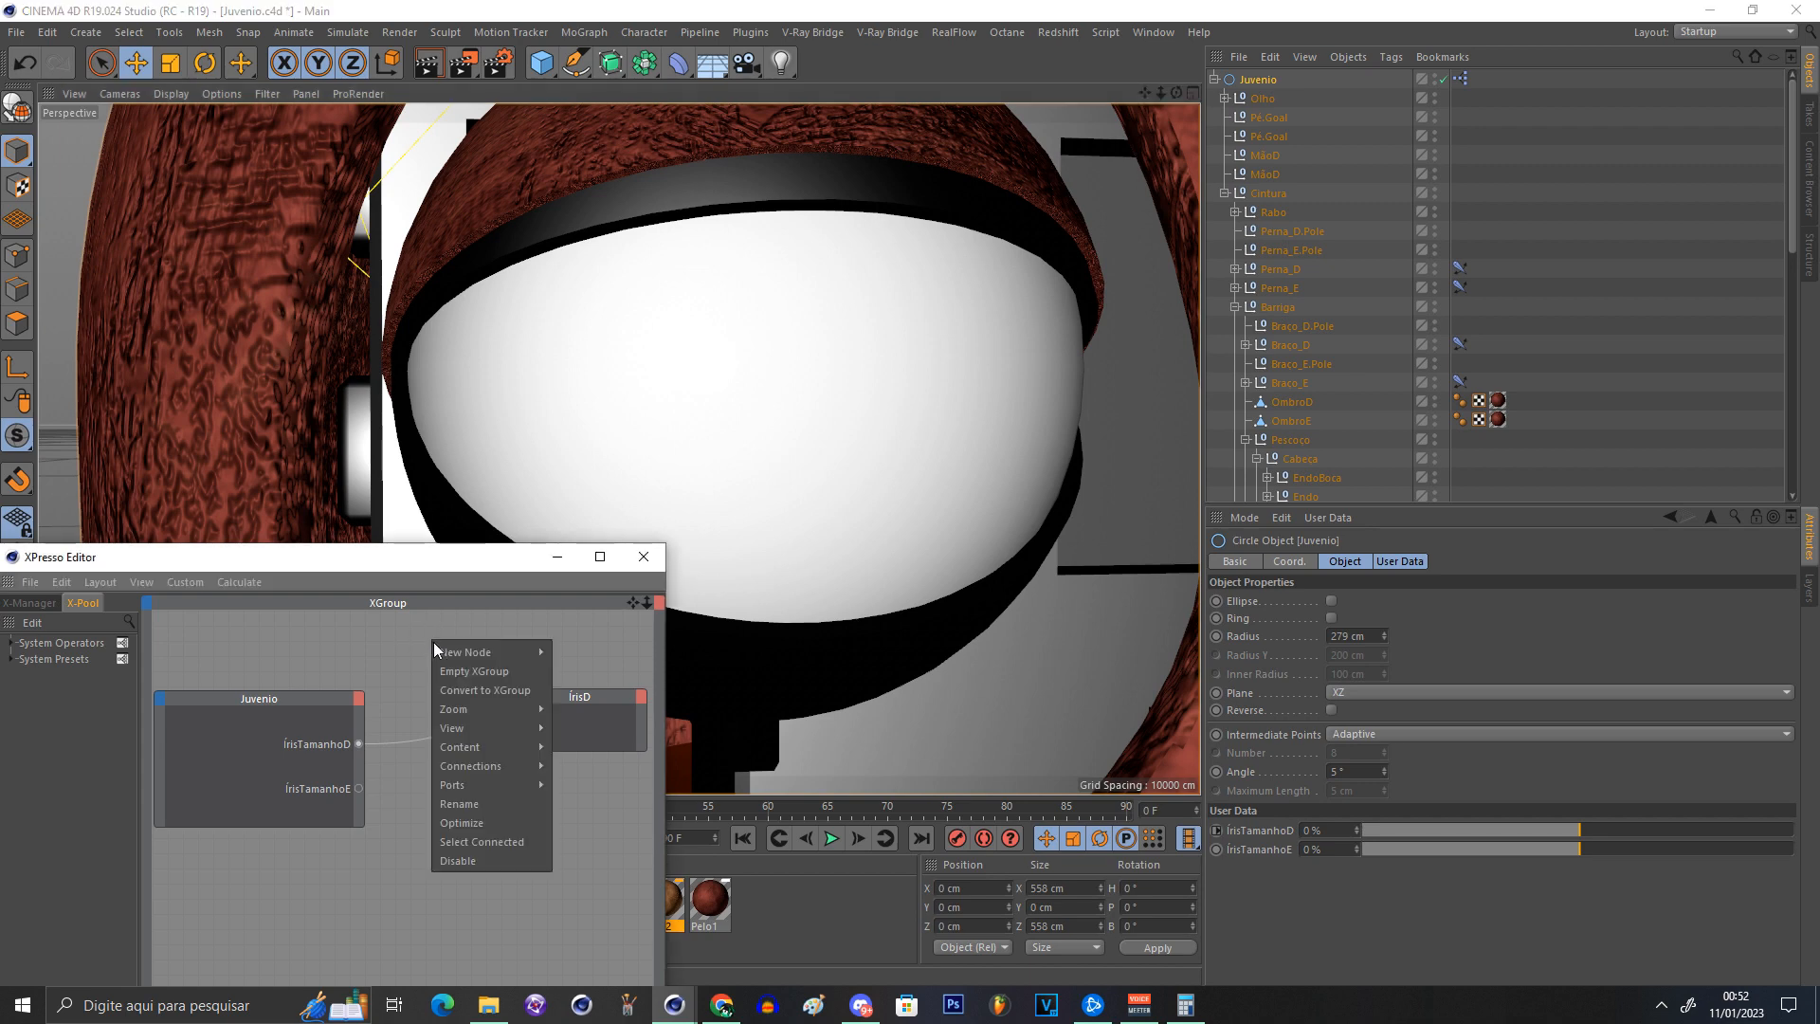
pyautogui.click(444, 650)
pyautogui.rightClick(437, 644)
pyautogui.moveTo(494, 656)
pyautogui.moveTo(600, 650)
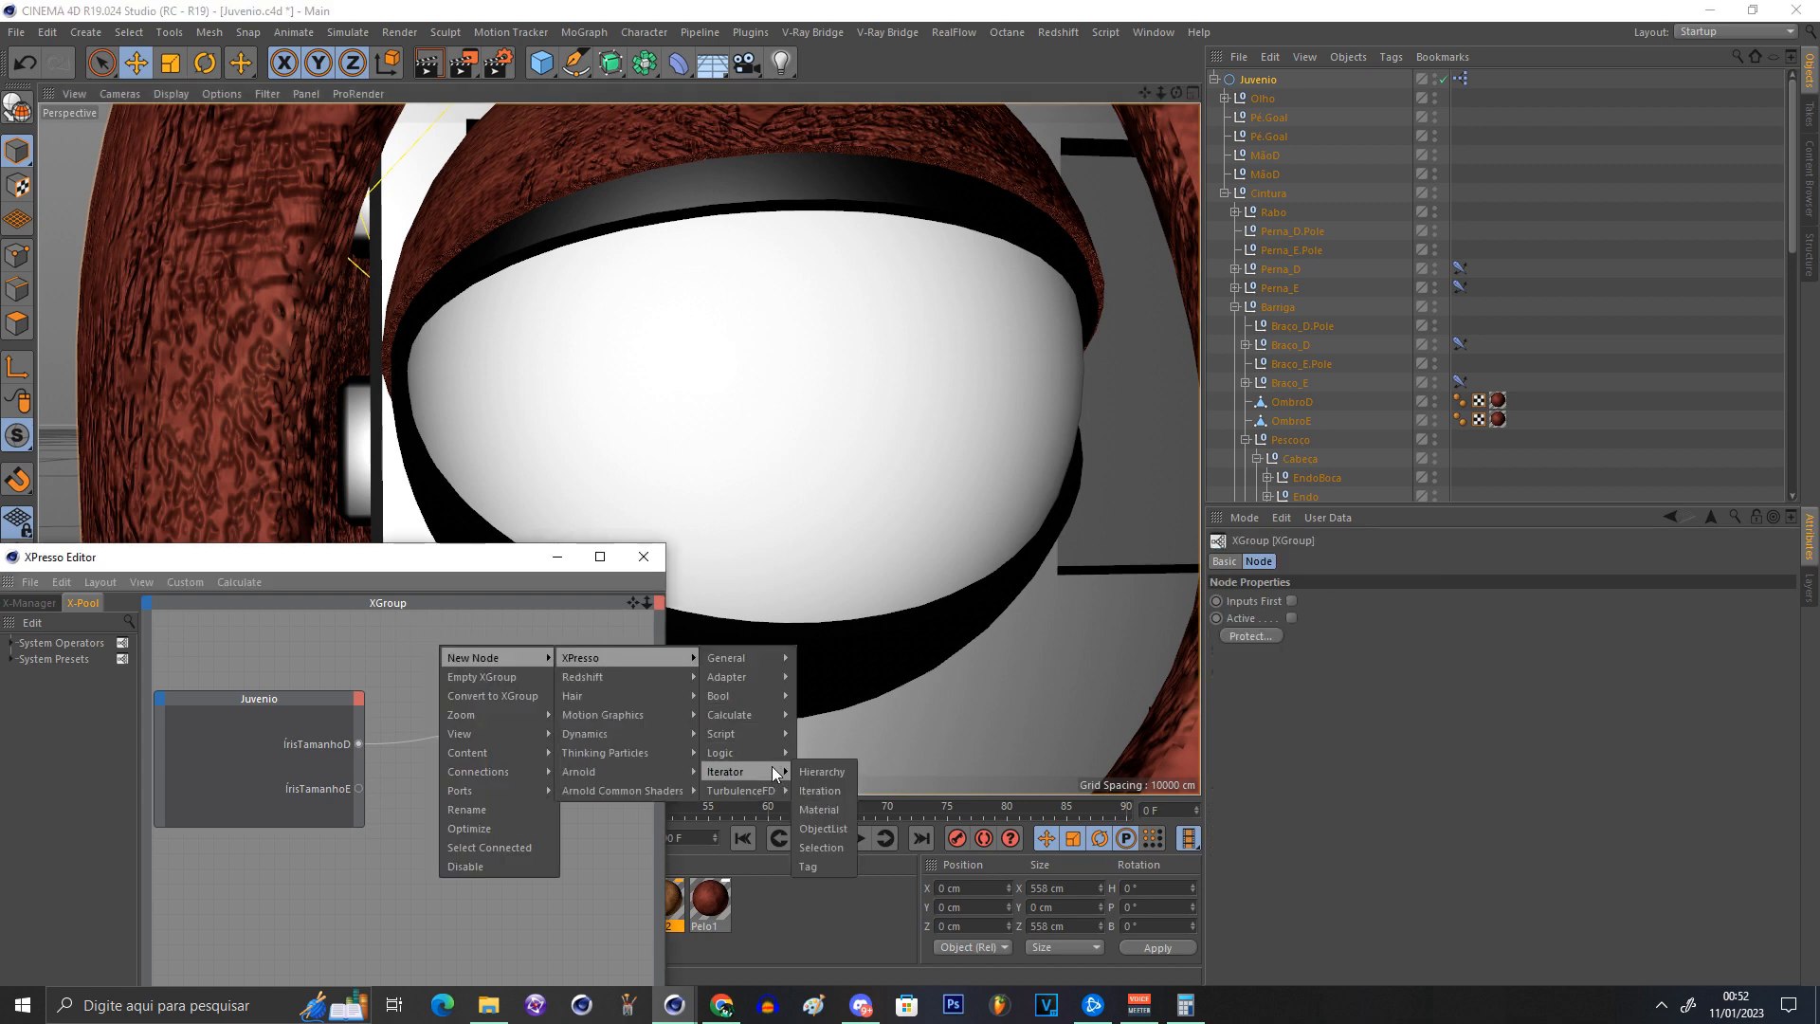
pyautogui.moveTo(747, 714)
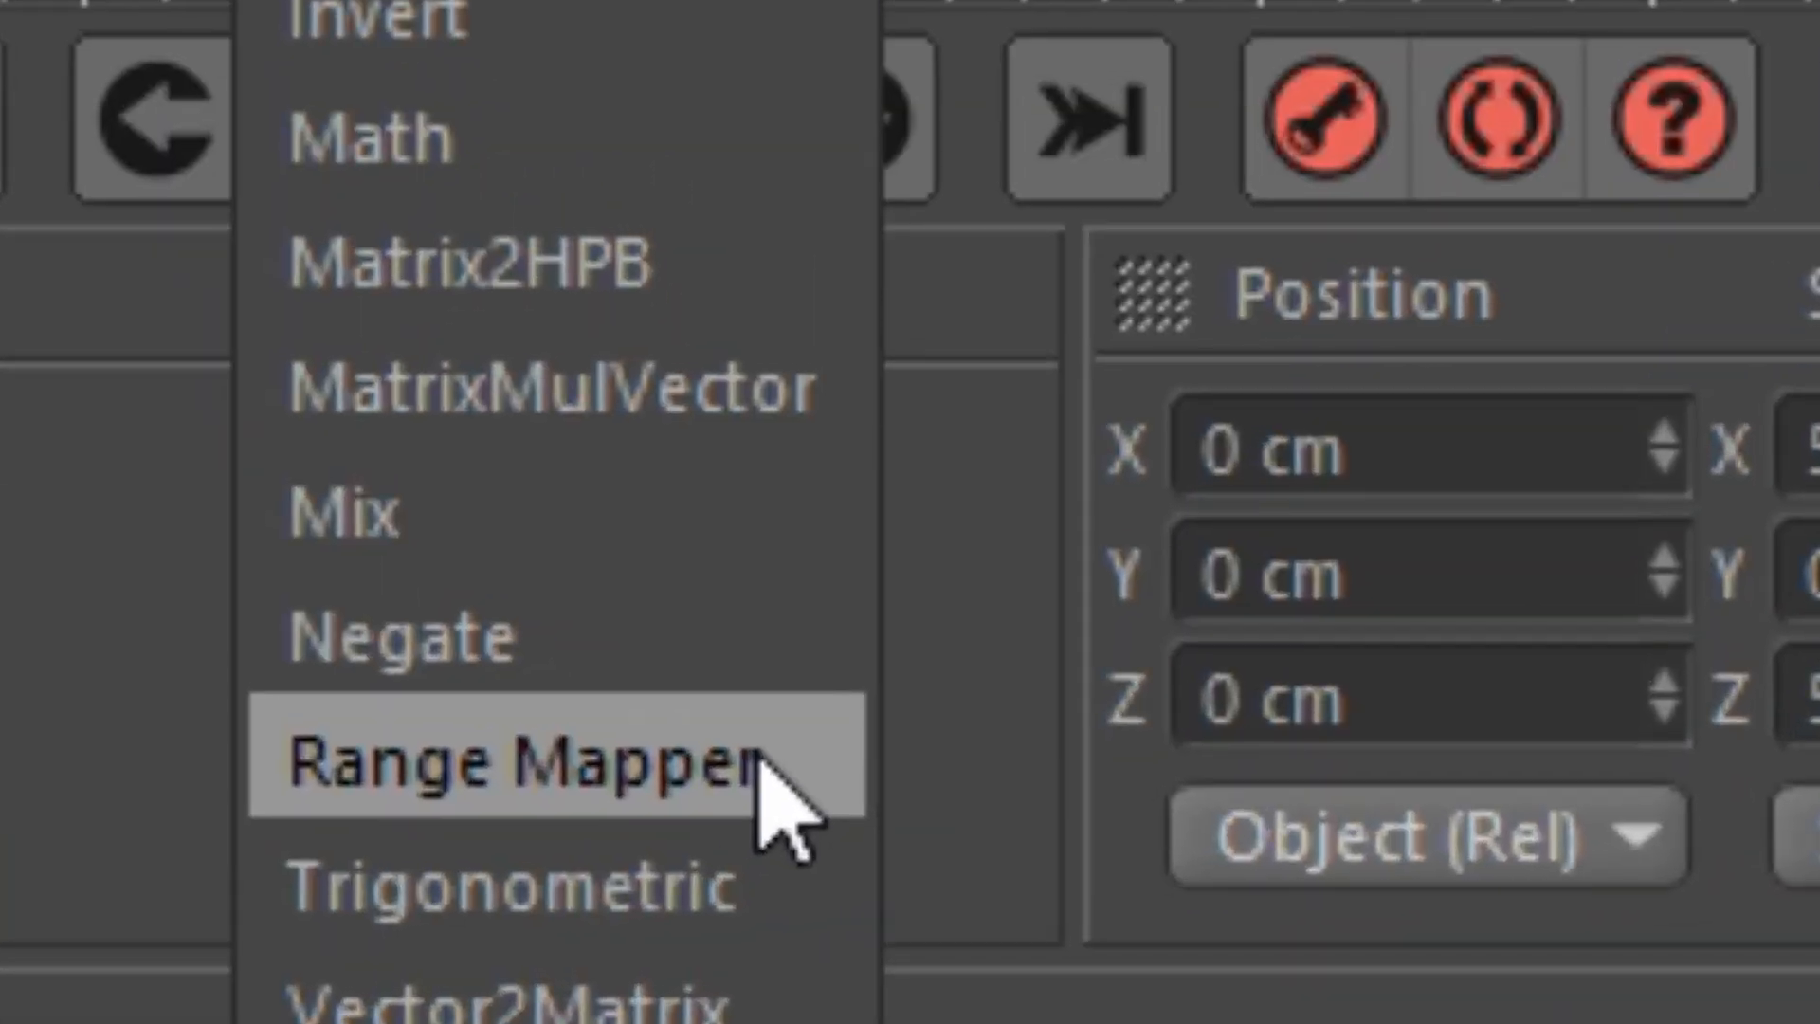
pyautogui.click(763, 766)
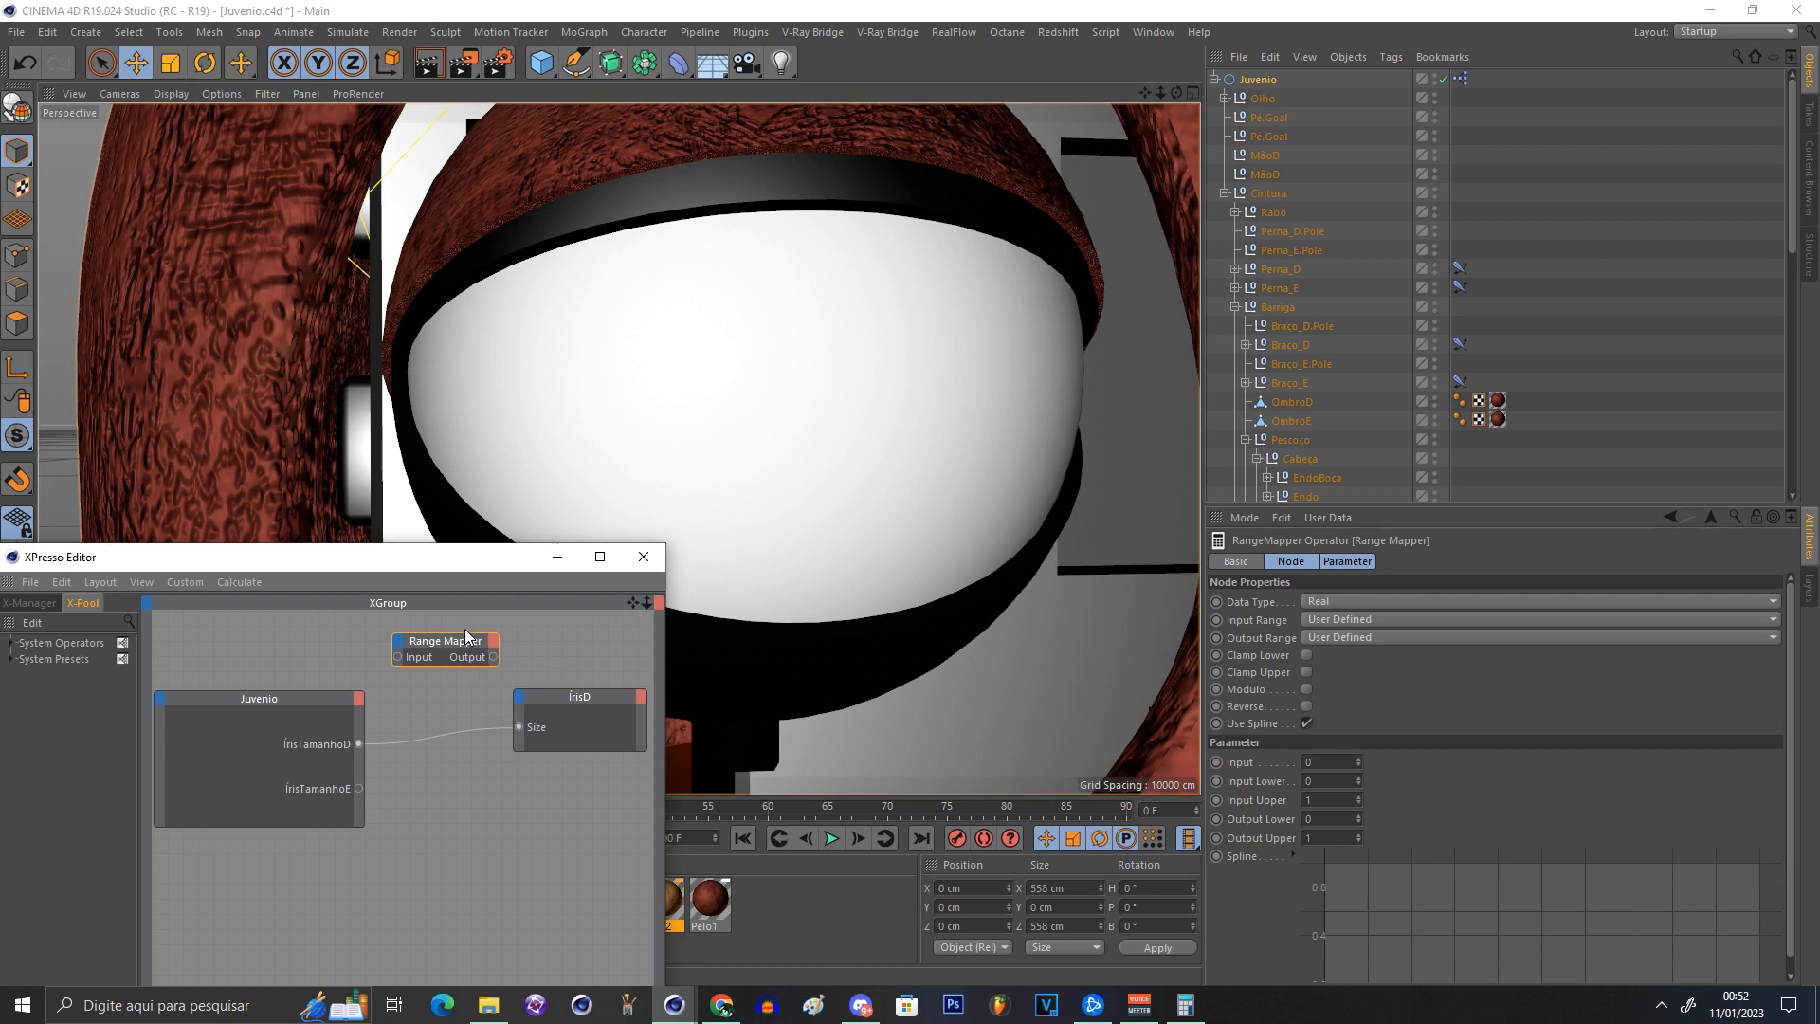
pyautogui.click(366, 737)
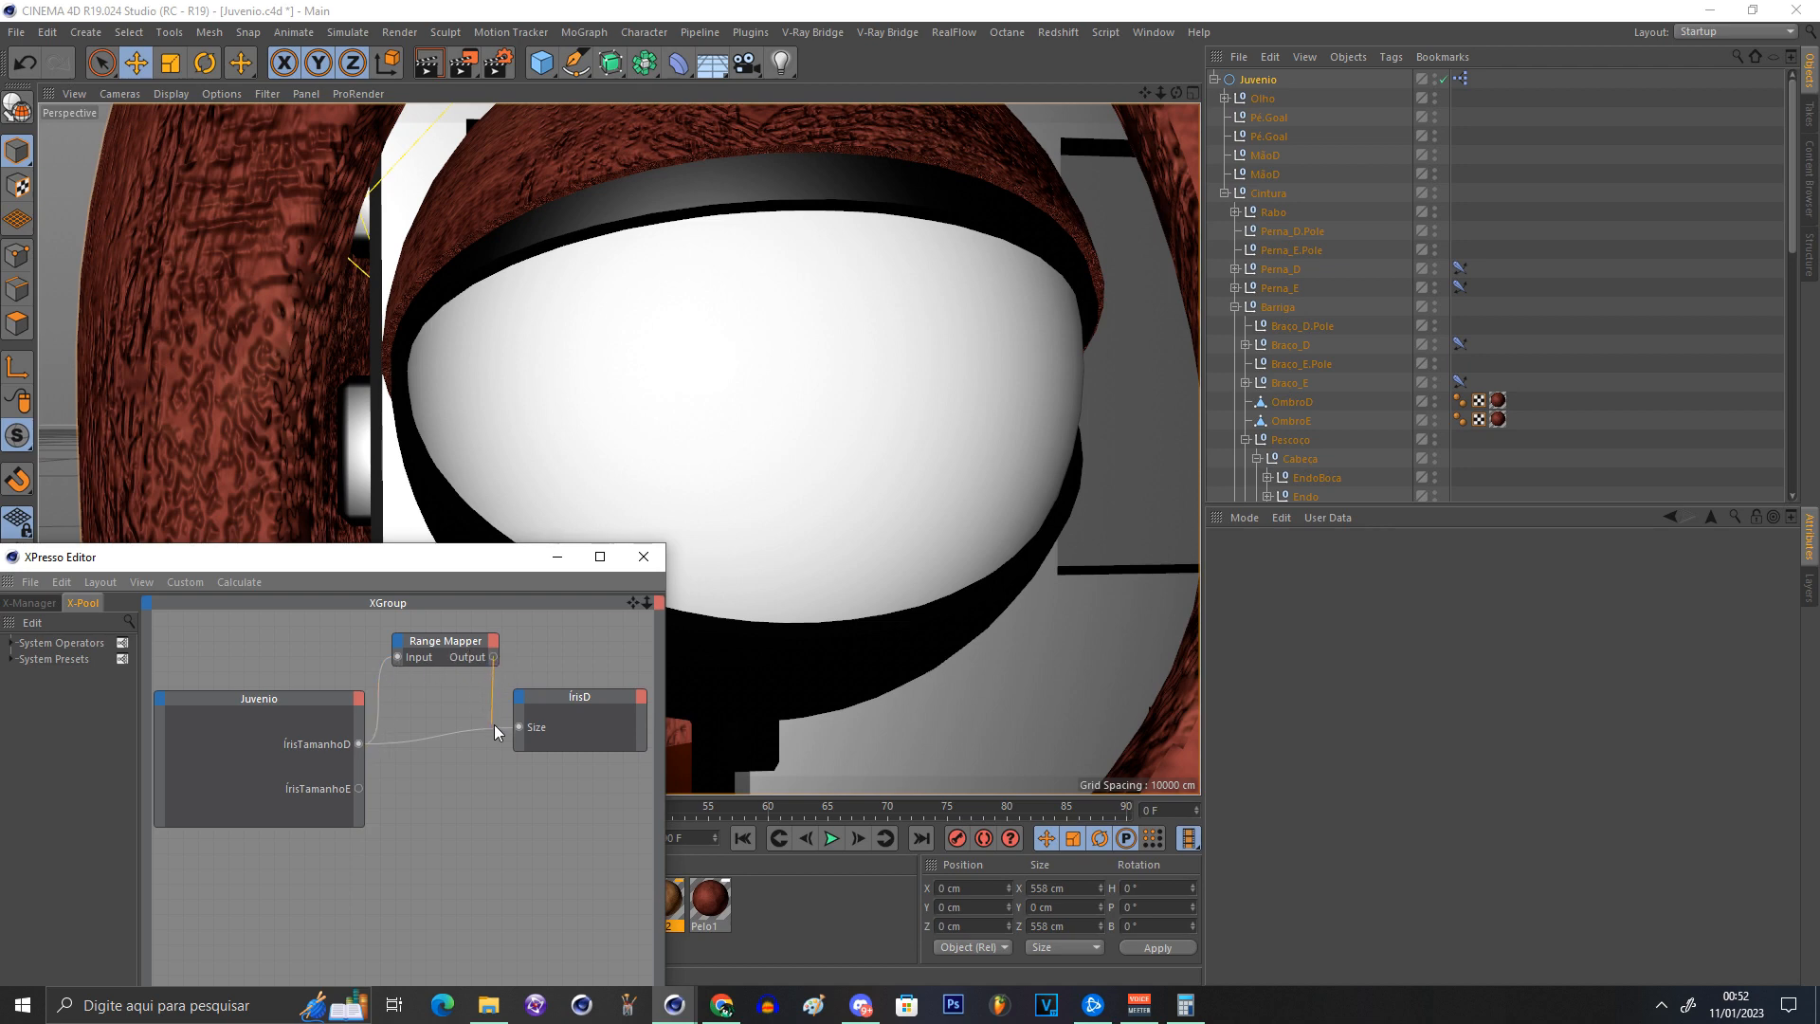
pyautogui.moveTo(521, 726); pyautogui.dragTo(559, 702)
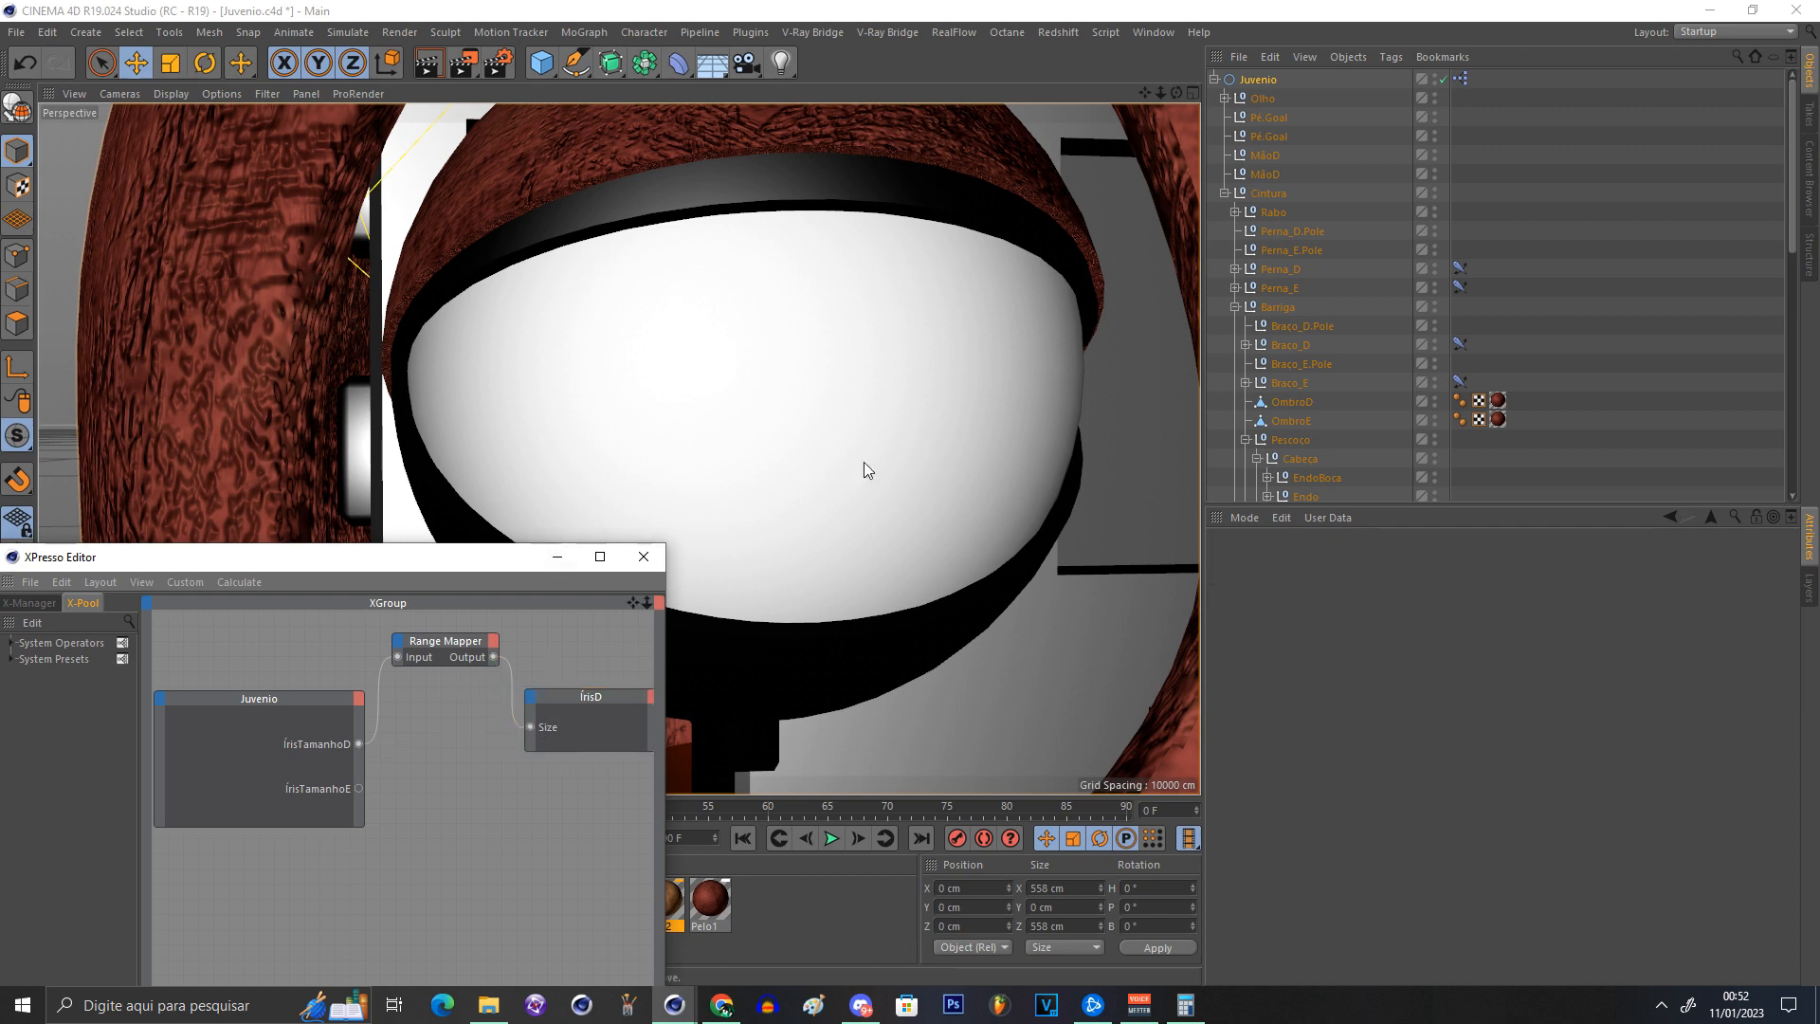
# Step: Set the Range Mapper's input range to Percent, keeping its data type as Real
pyautogui.click(453, 645)
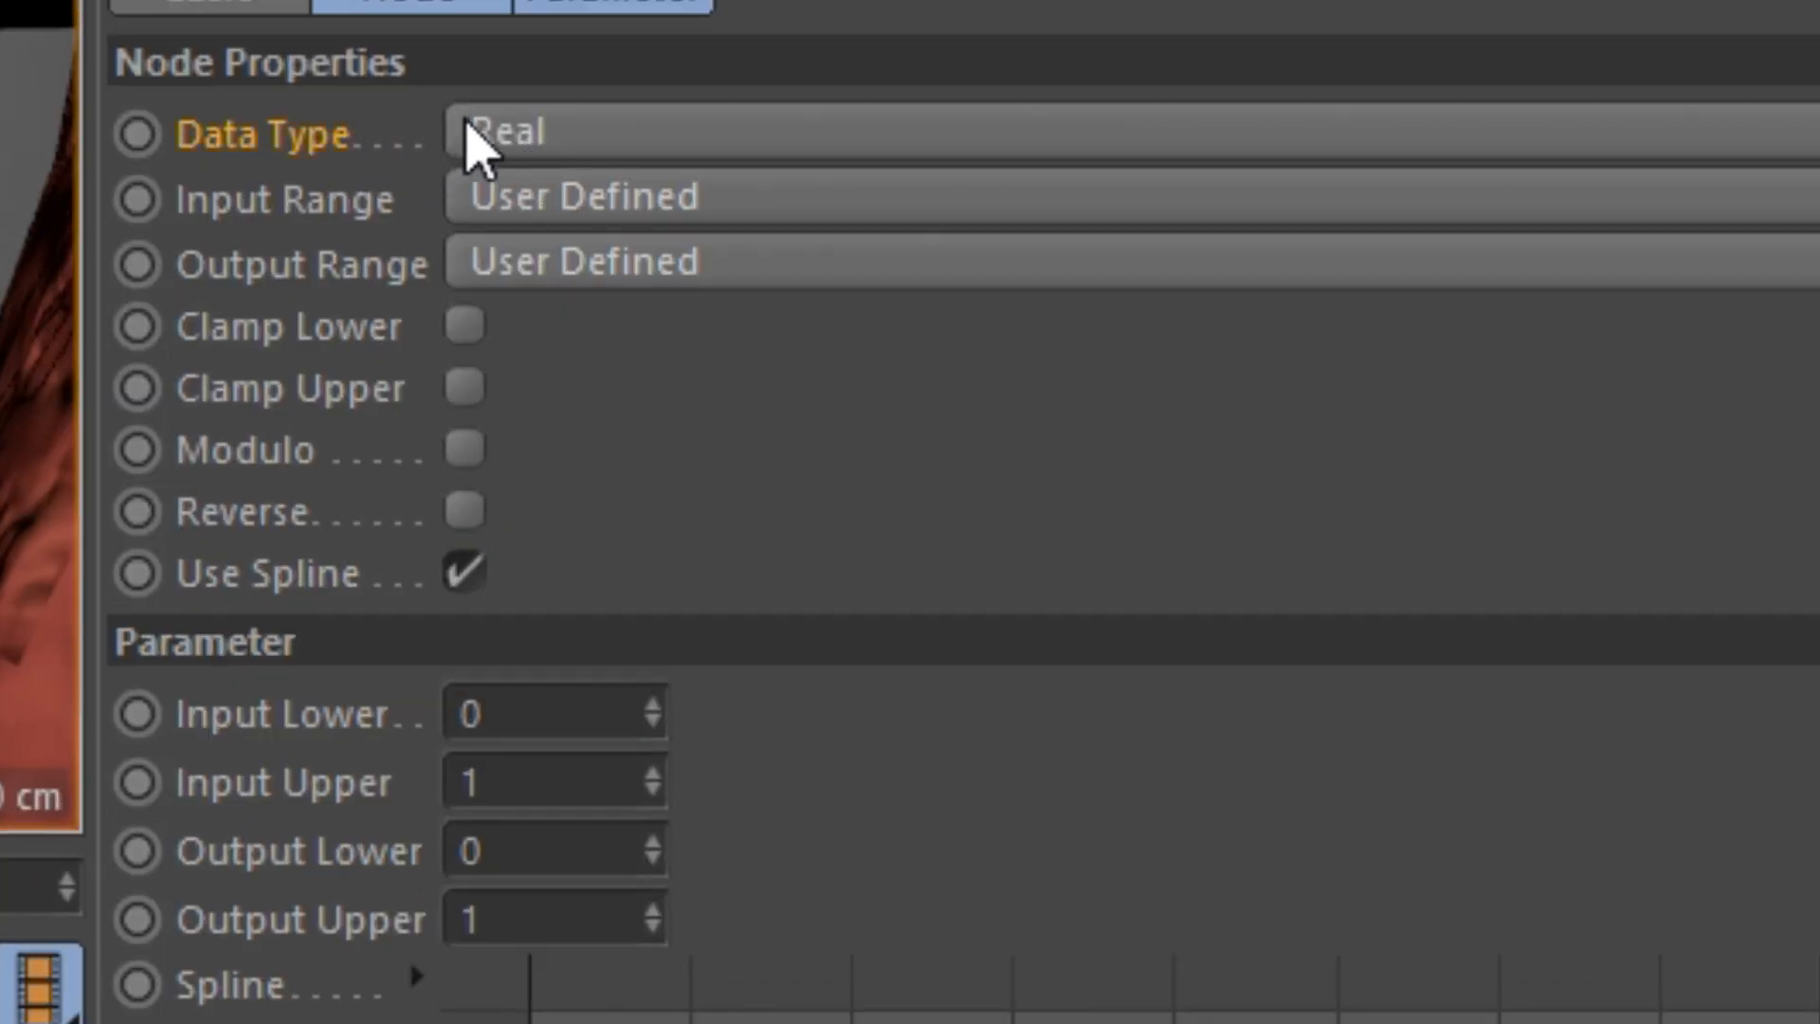
pyautogui.click(474, 135)
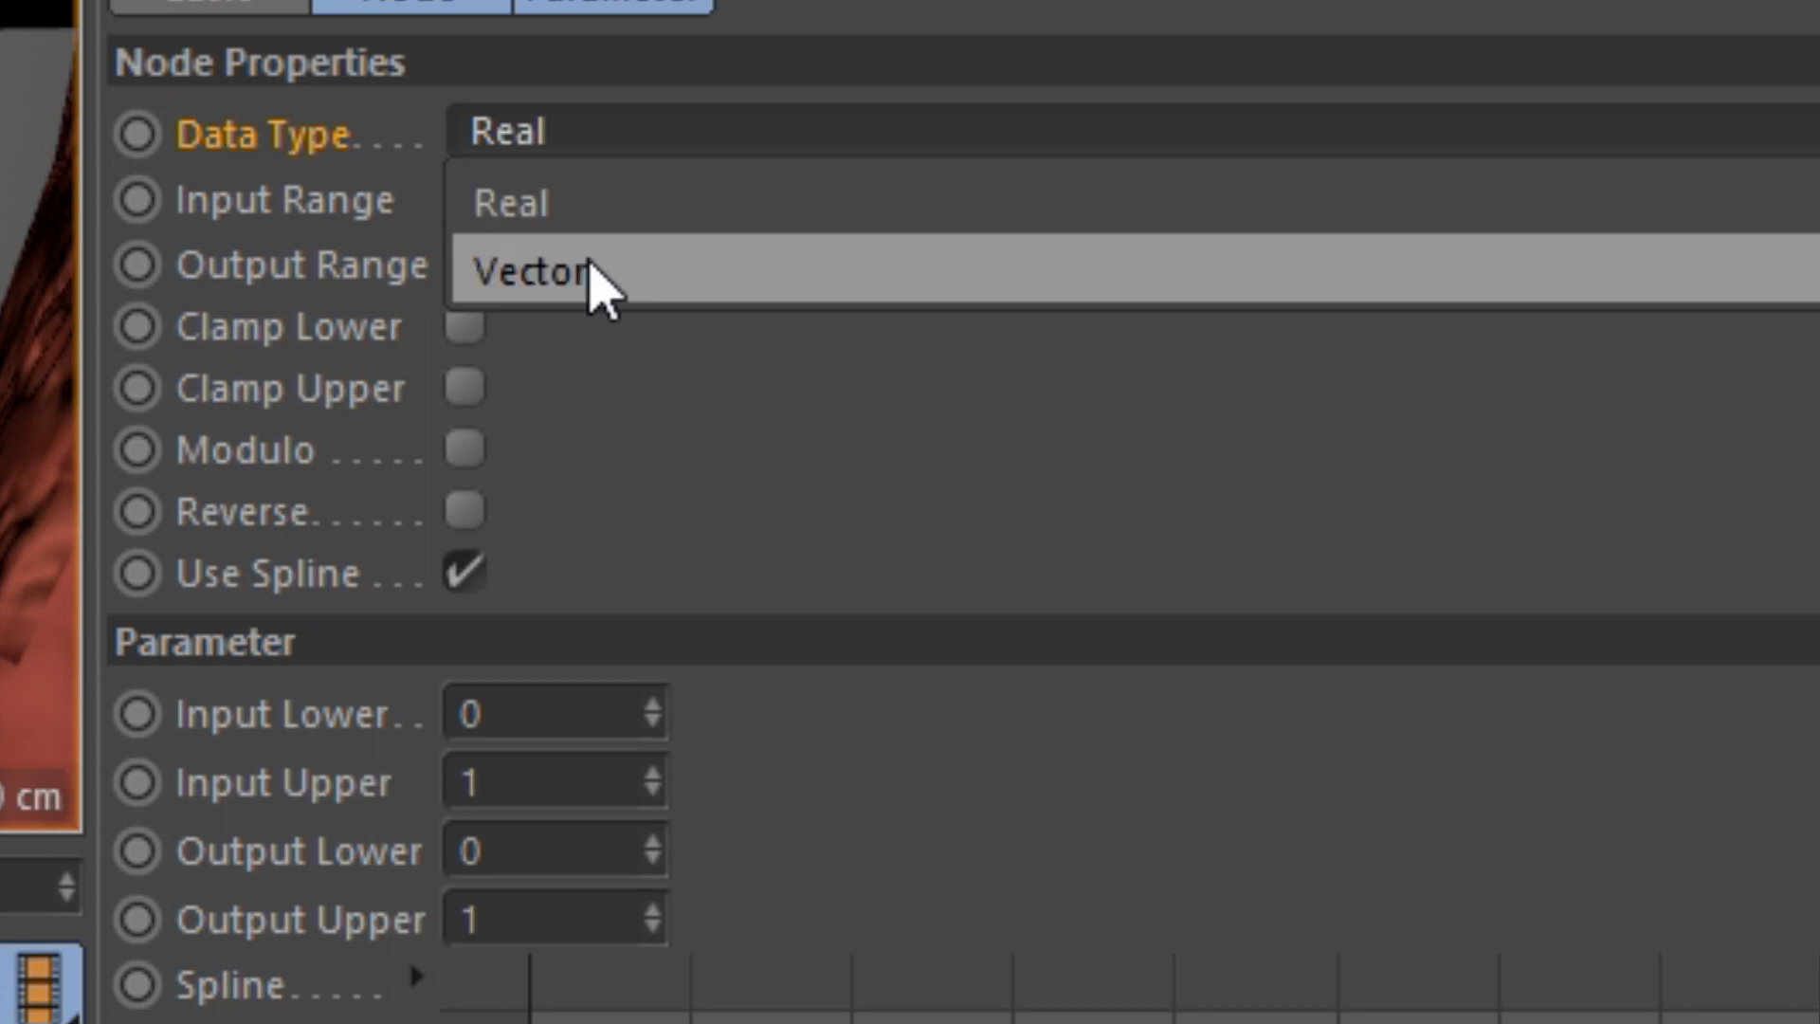
pyautogui.click(599, 87)
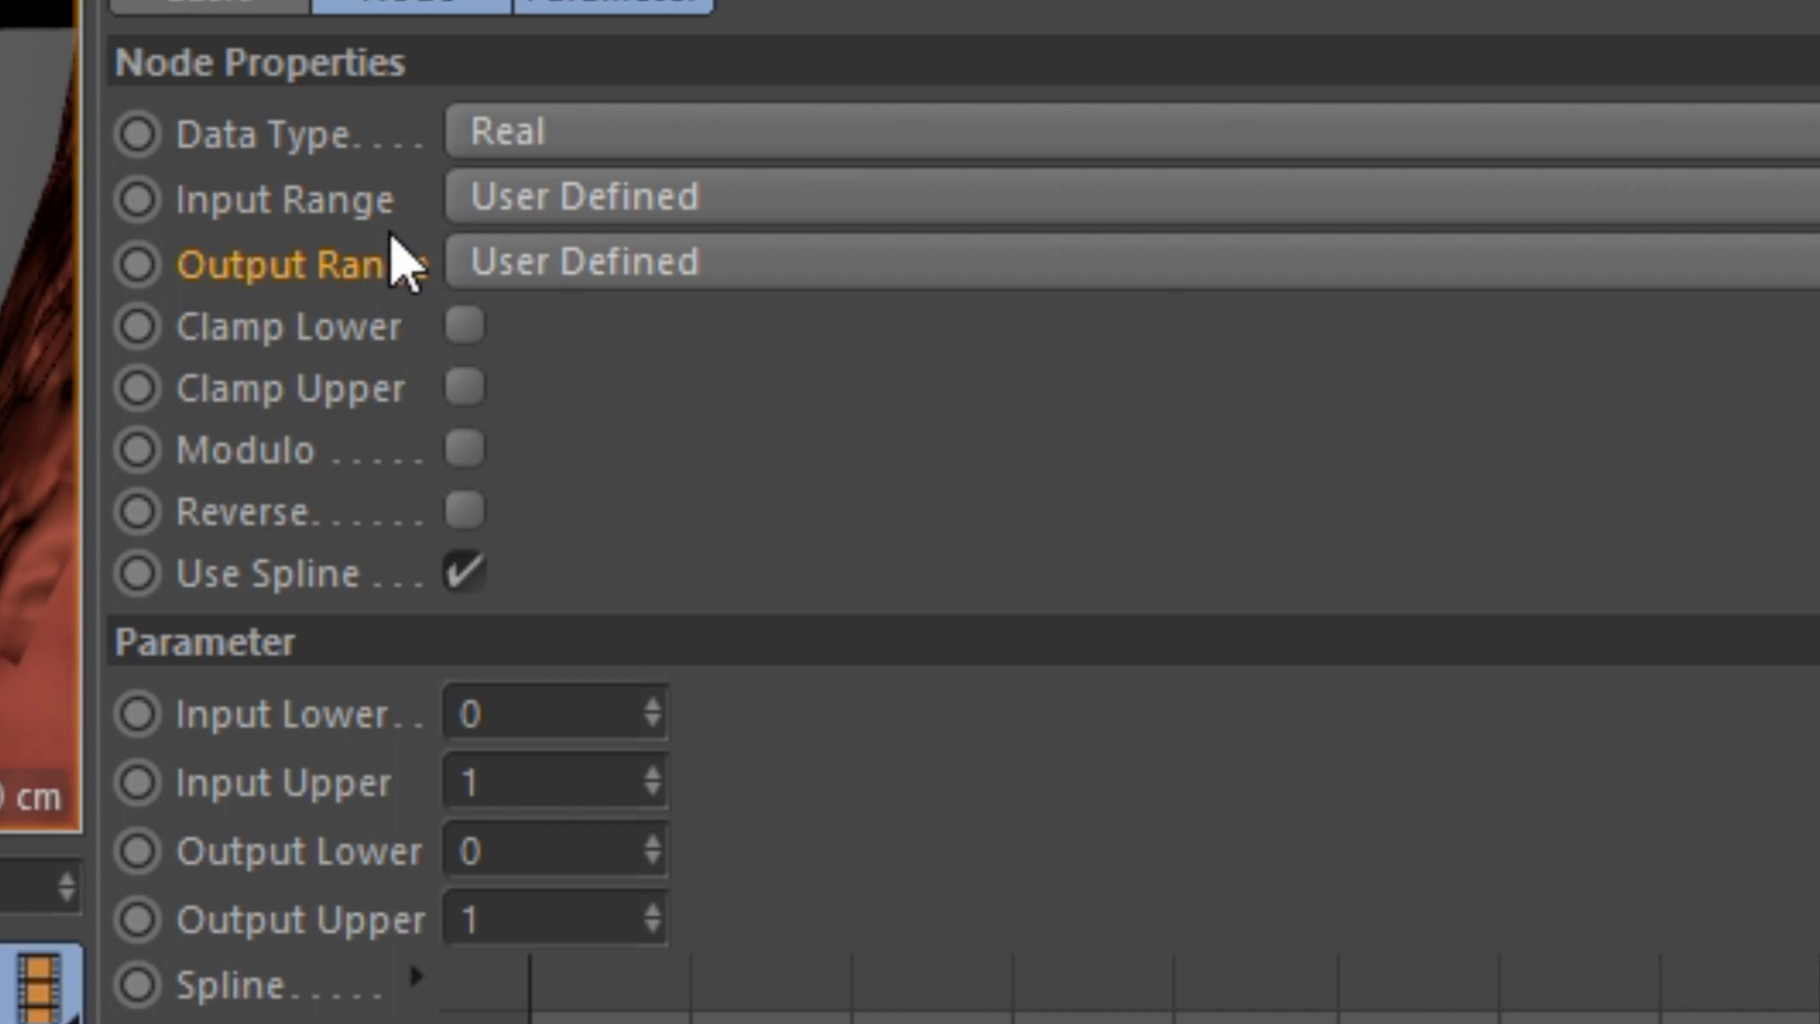
pyautogui.click(553, 201)
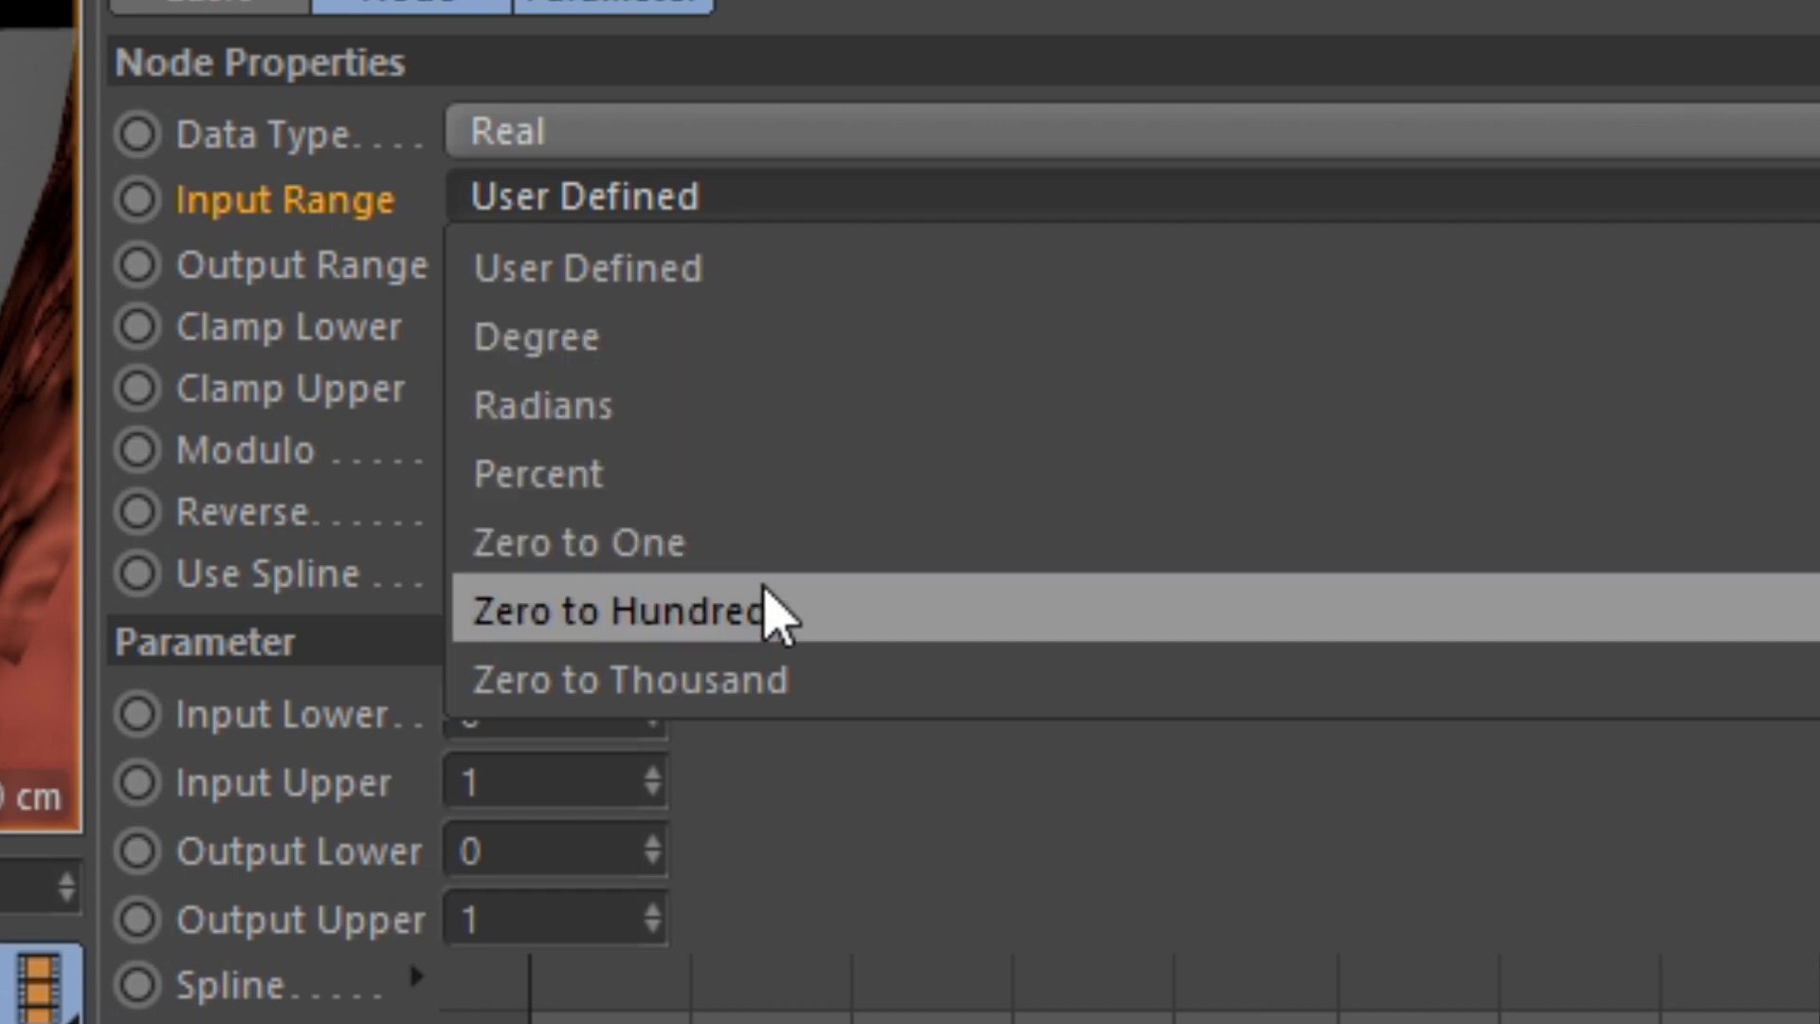
pyautogui.press('Escape')
pyautogui.click(630, 201)
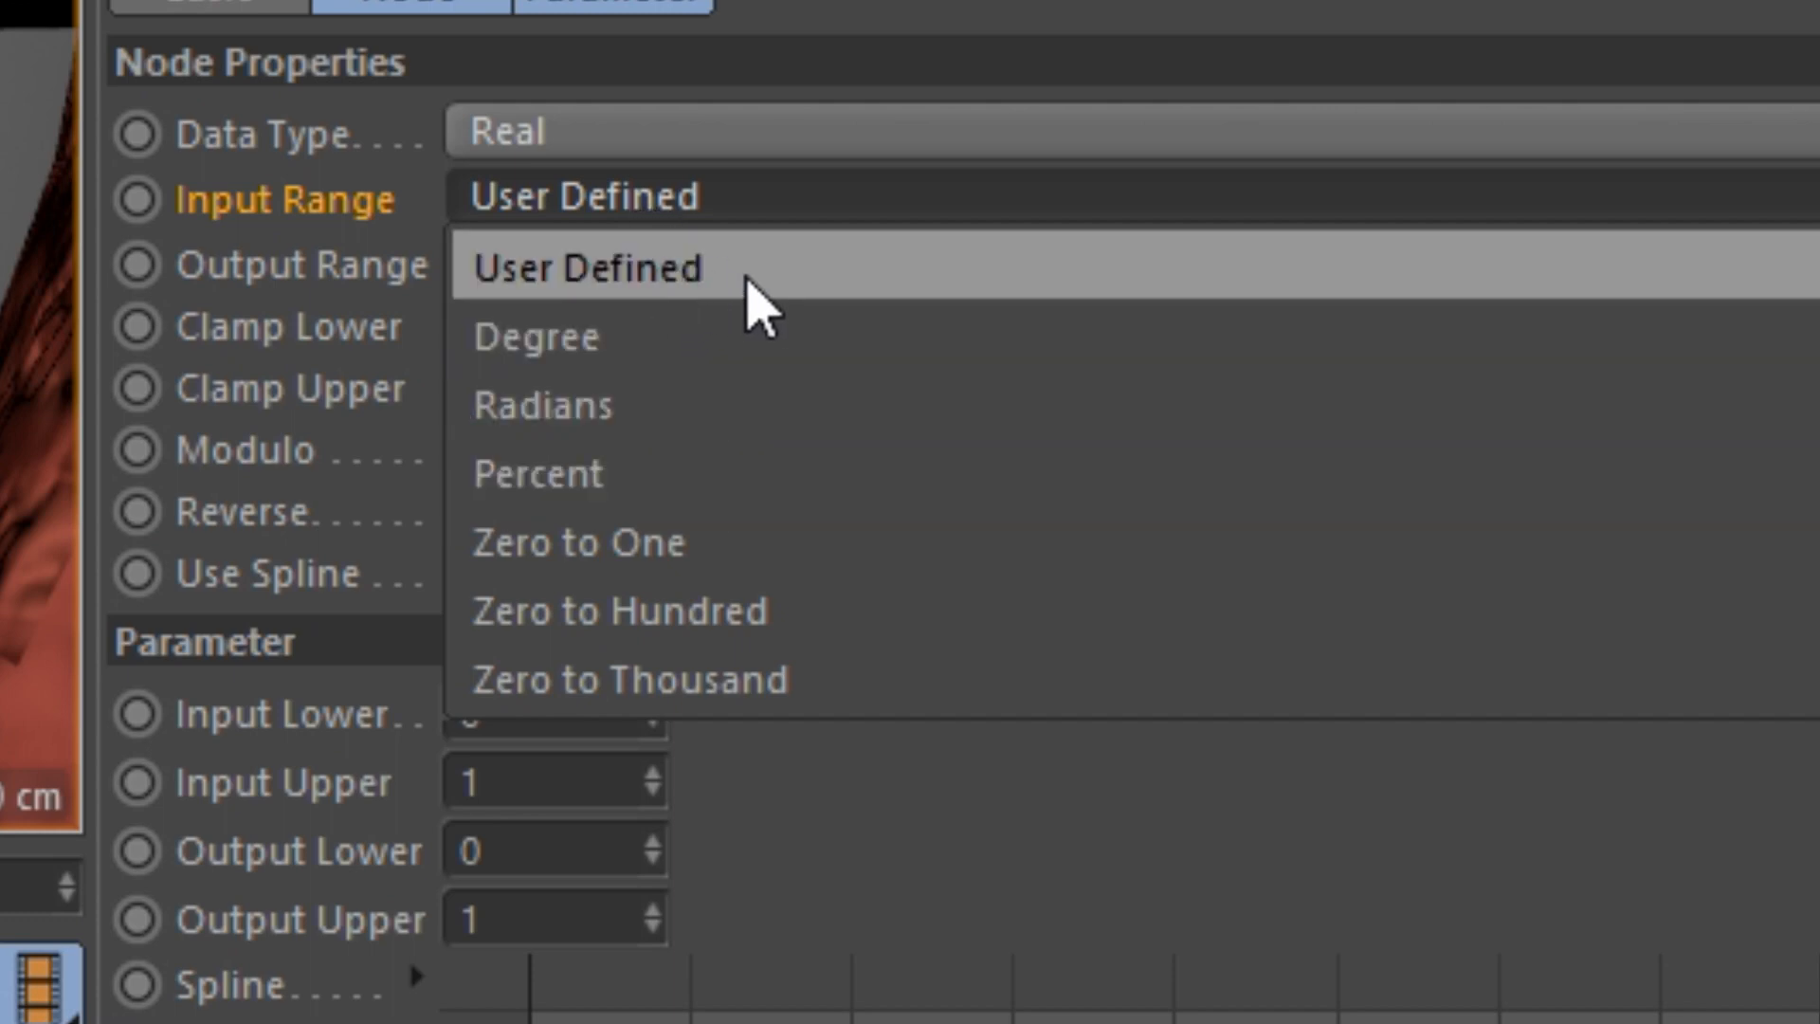
pyautogui.click(771, 227)
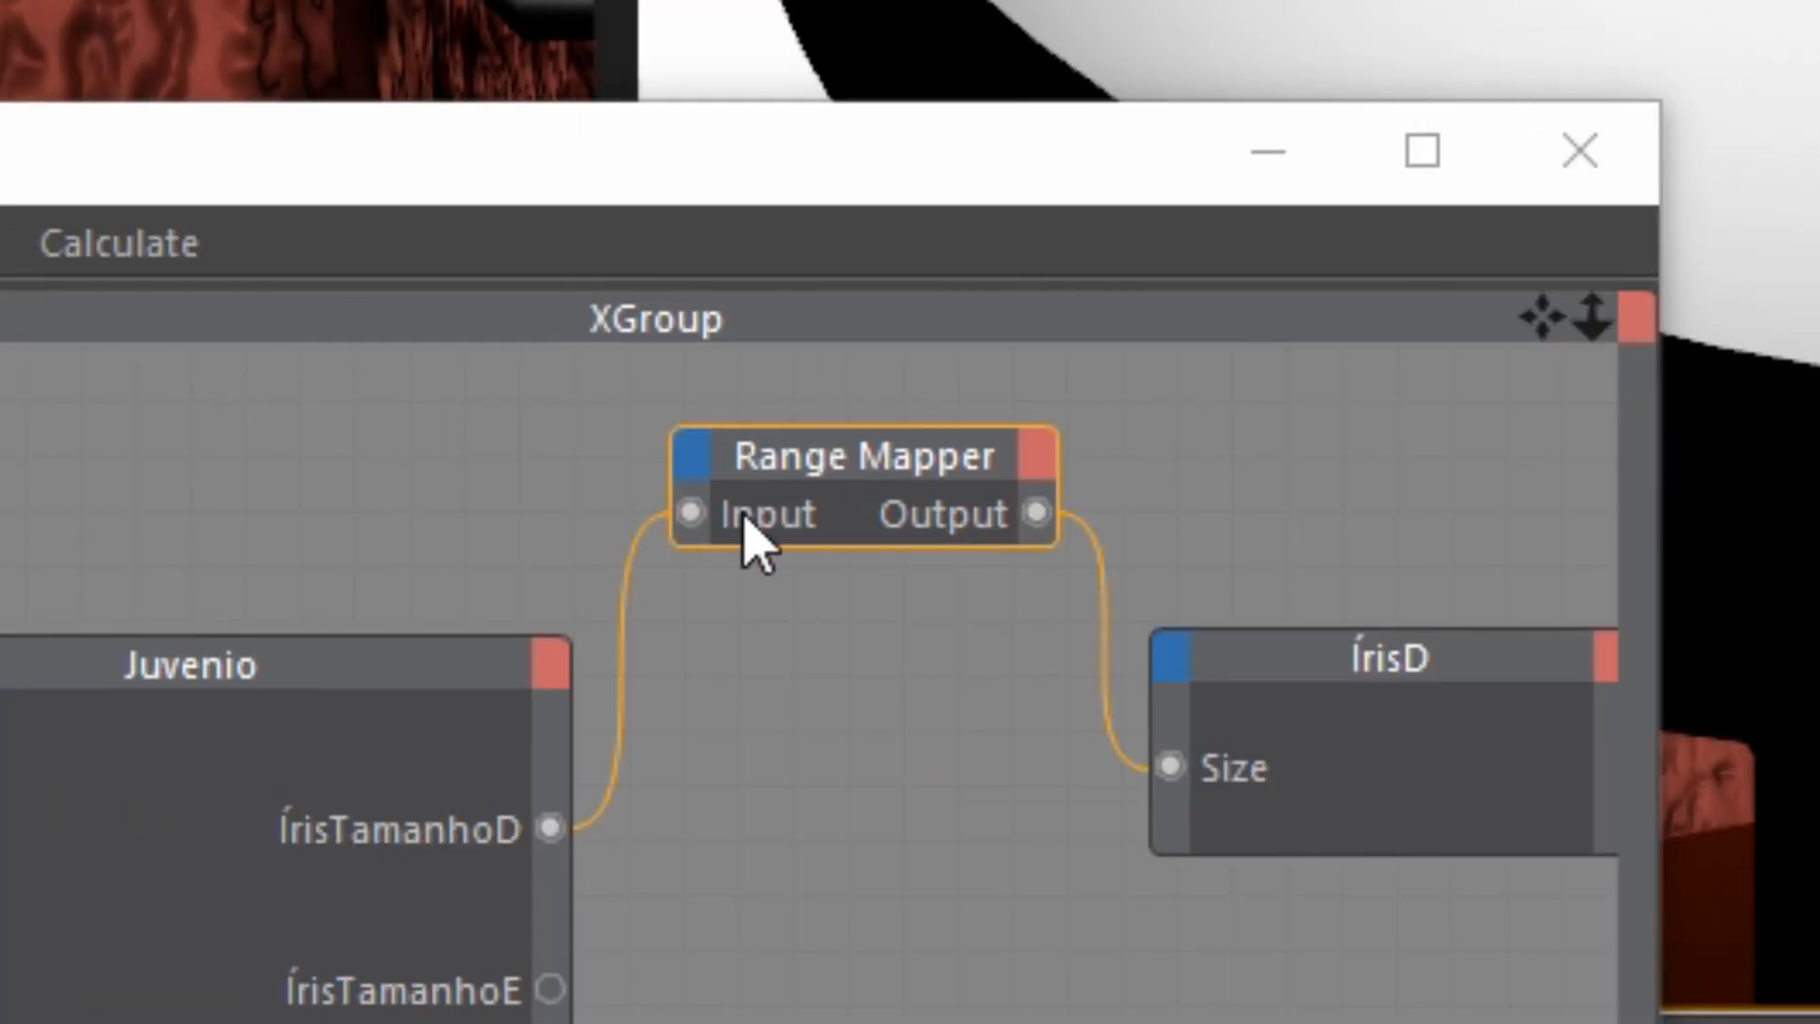
pyautogui.moveTo(764, 522); pyautogui.dragTo(779, 512)
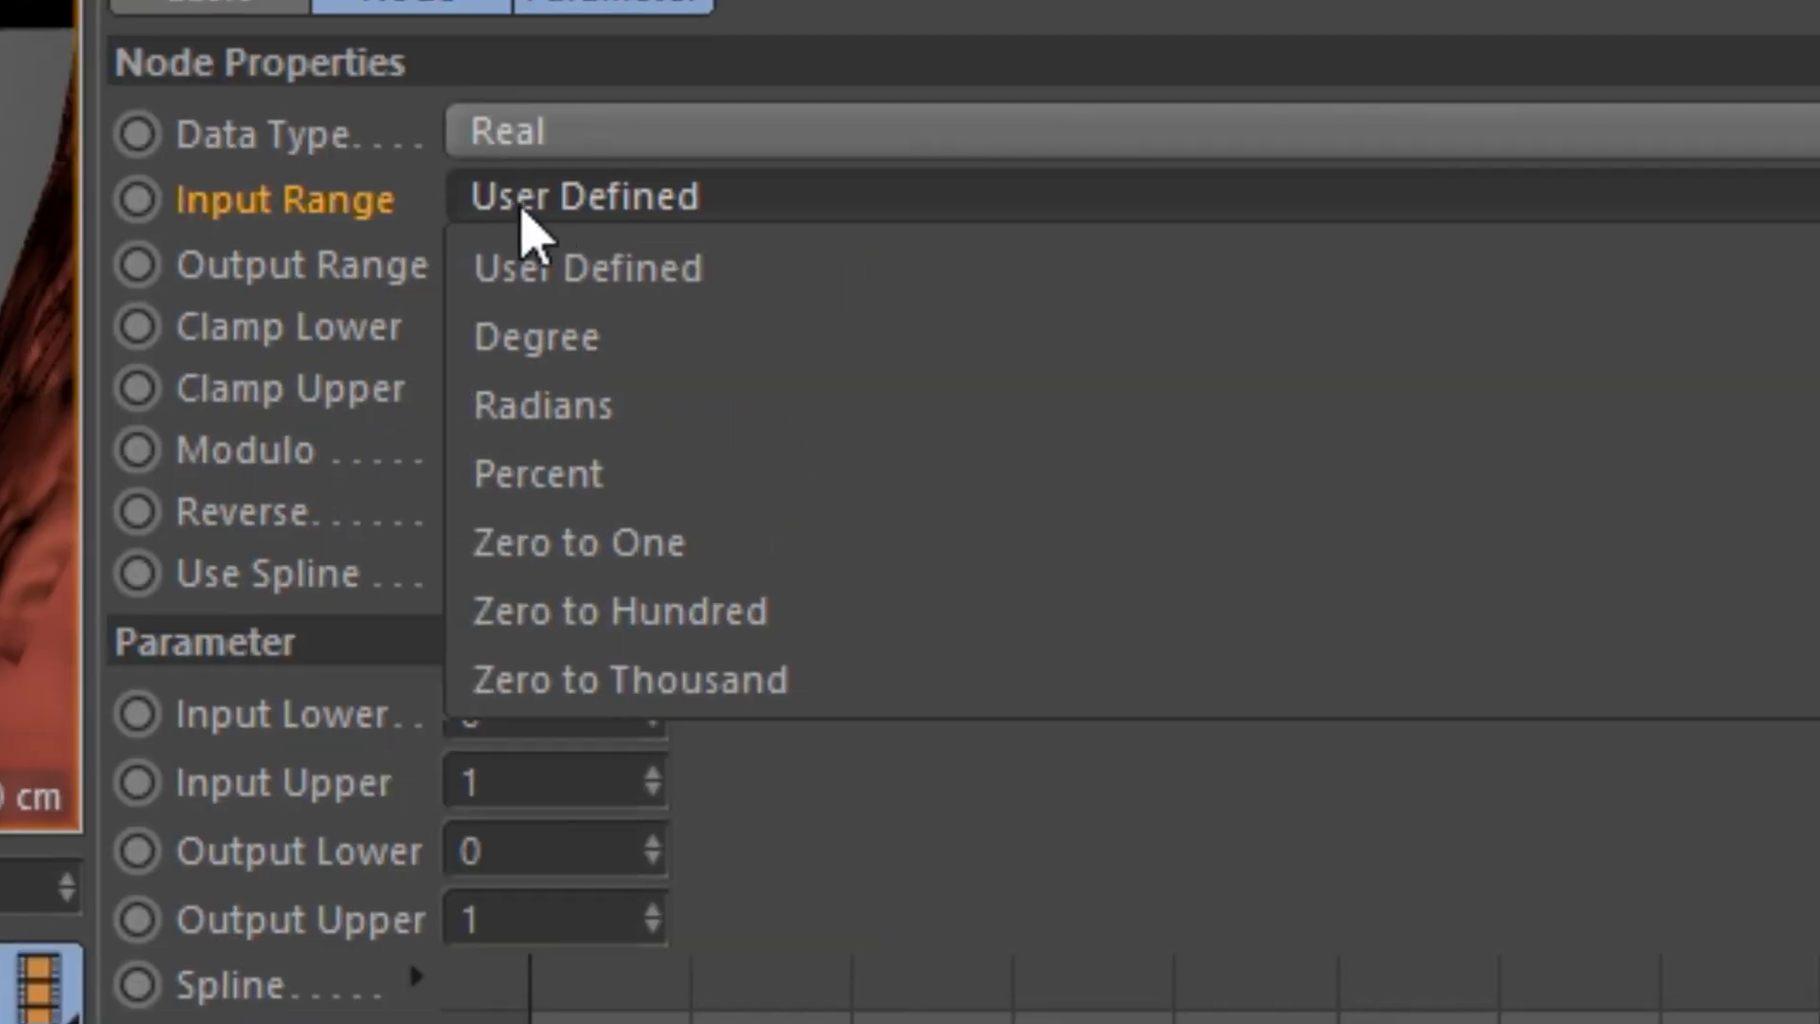
pyautogui.click(580, 202)
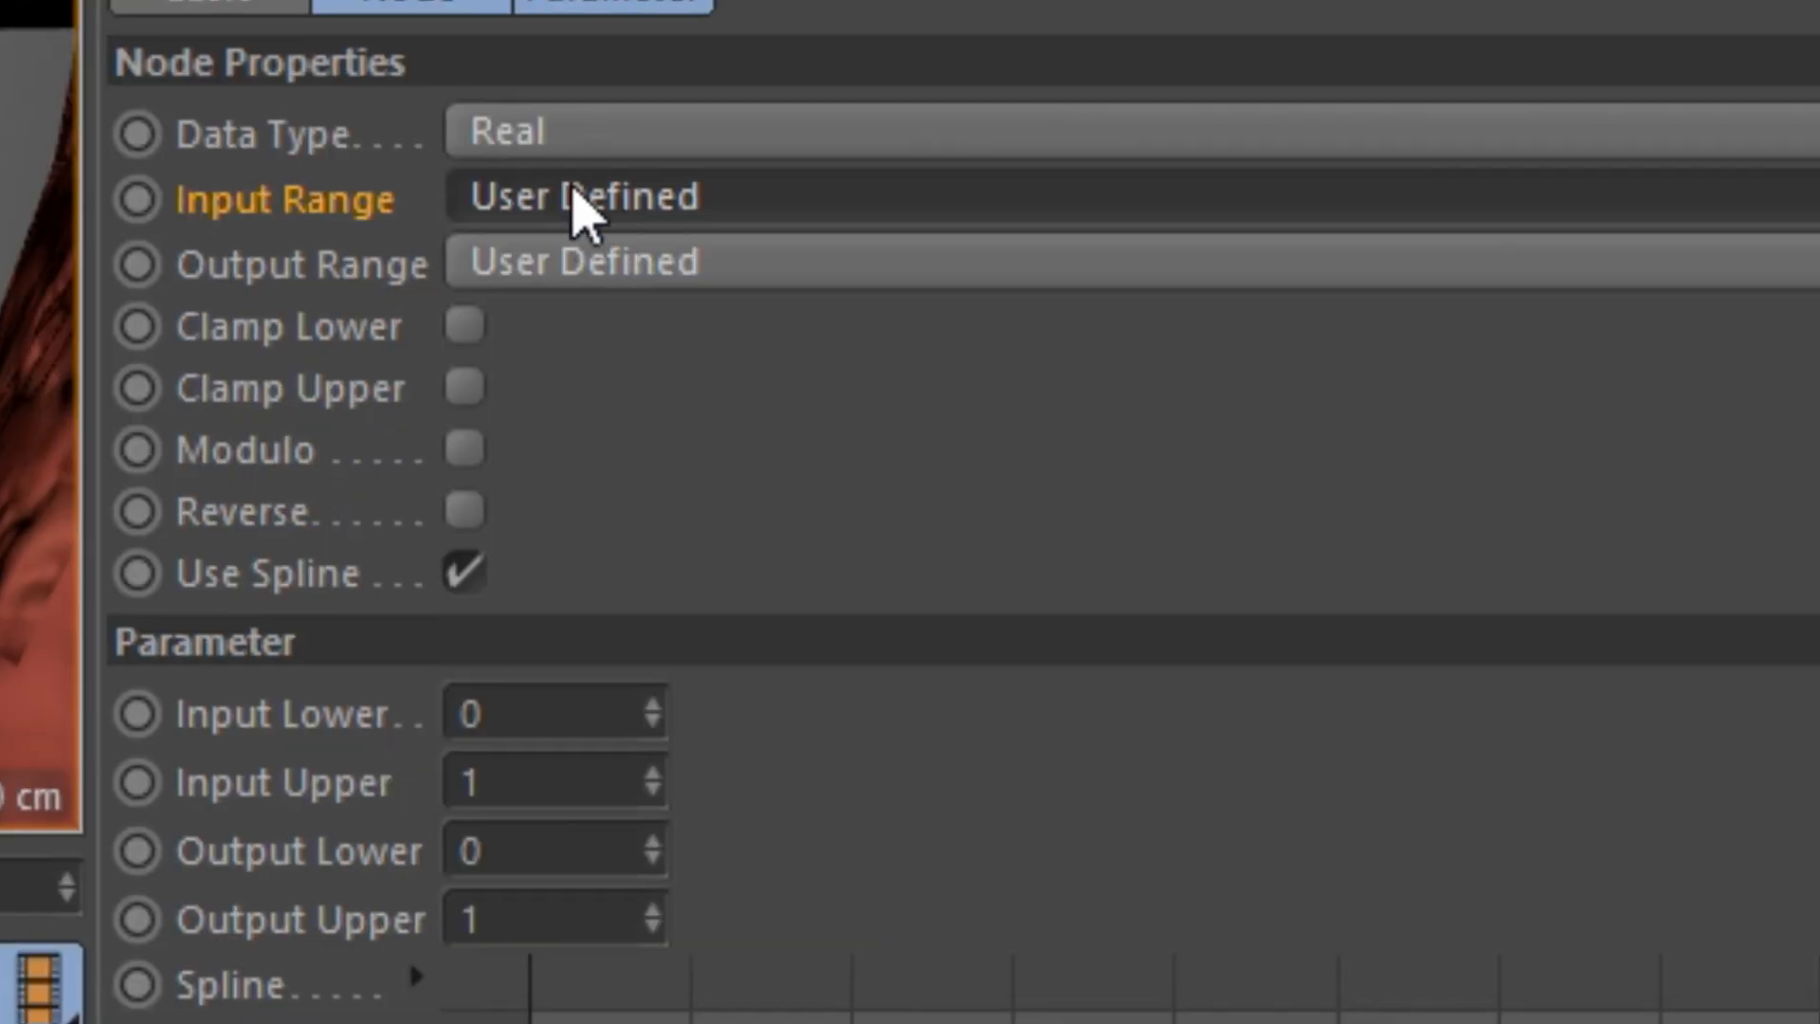
pyautogui.click(580, 202)
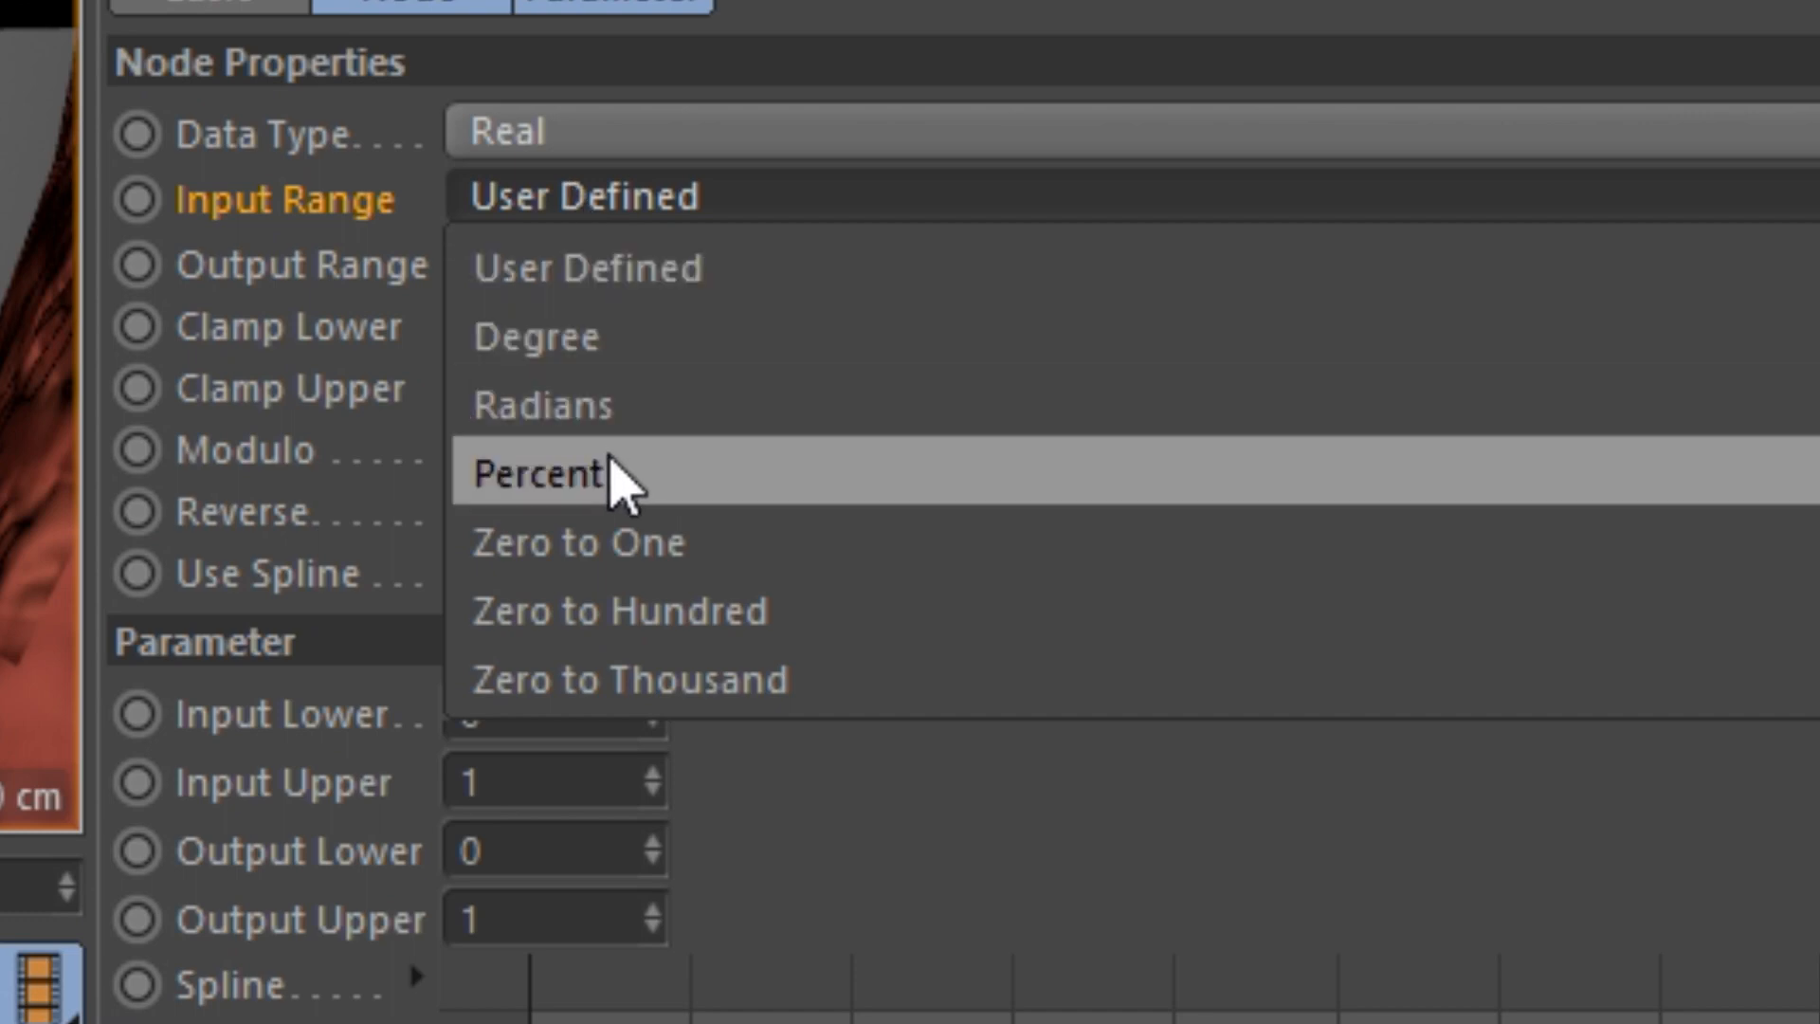
pyautogui.click(621, 472)
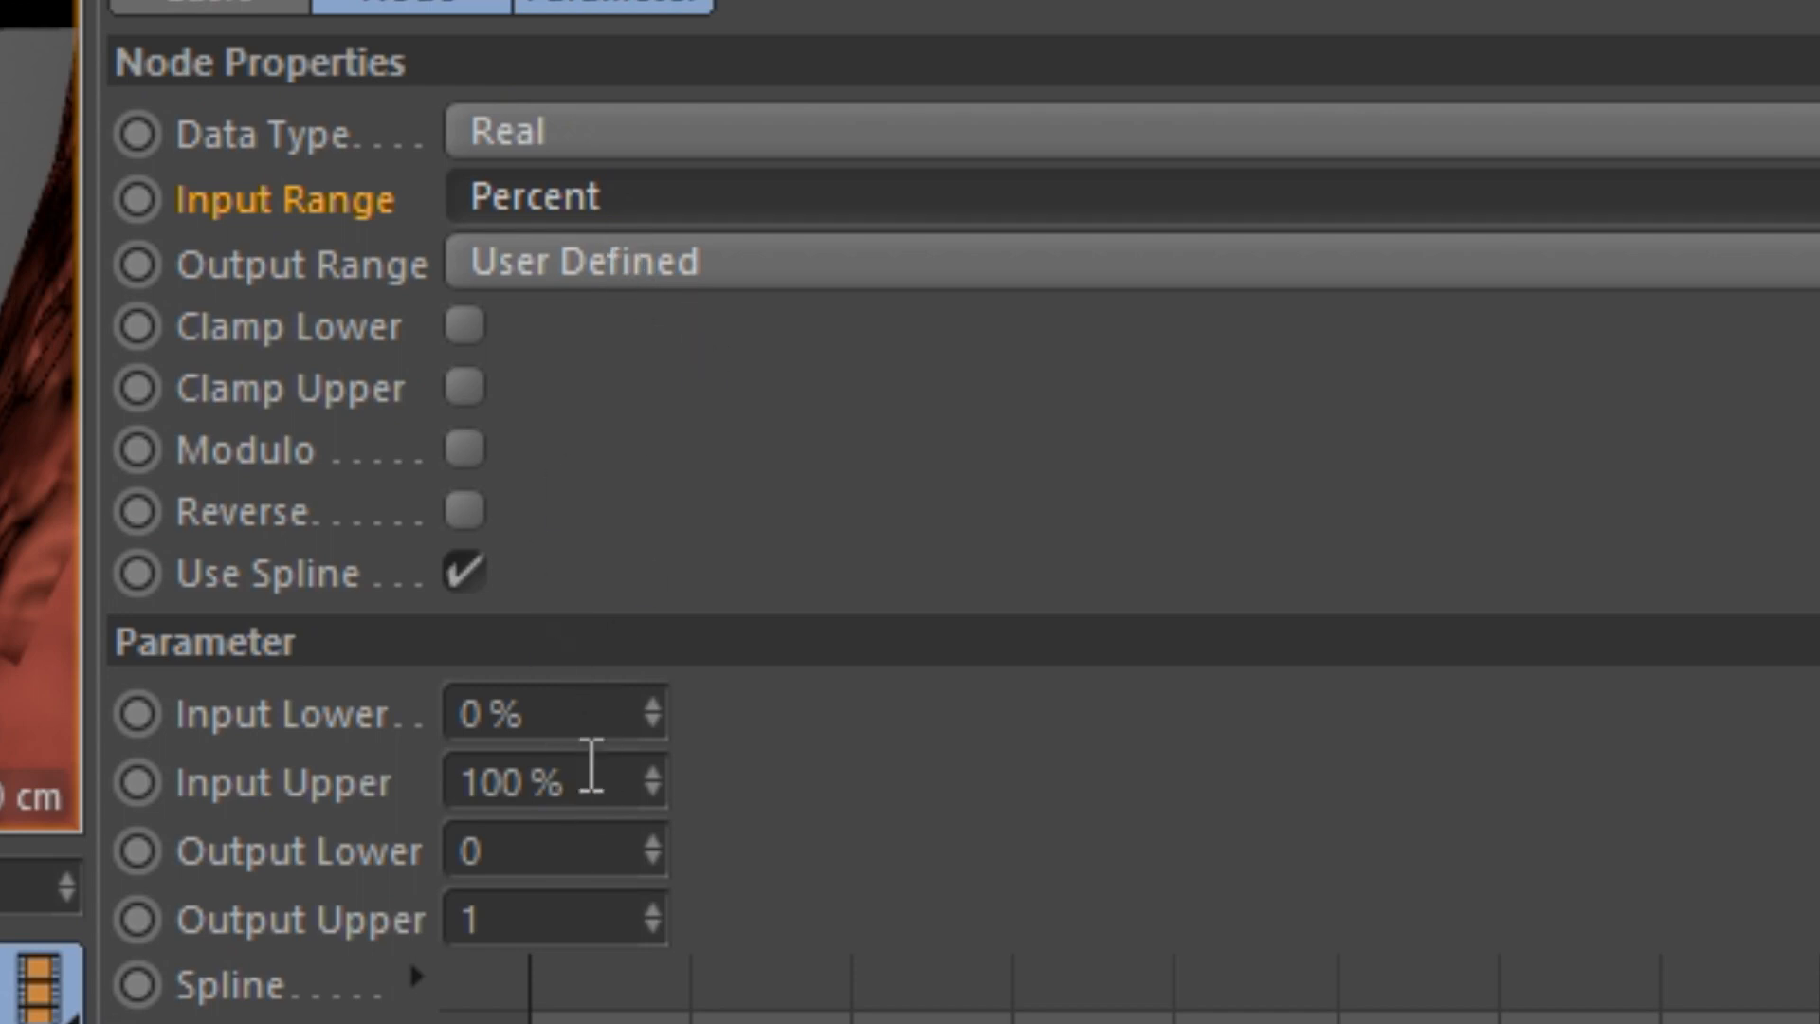
# Step: Compare the Range Mapper's input and output limits with the ÍrisTamanhoD value on the Juvenio circle
pyautogui.click(493, 726)
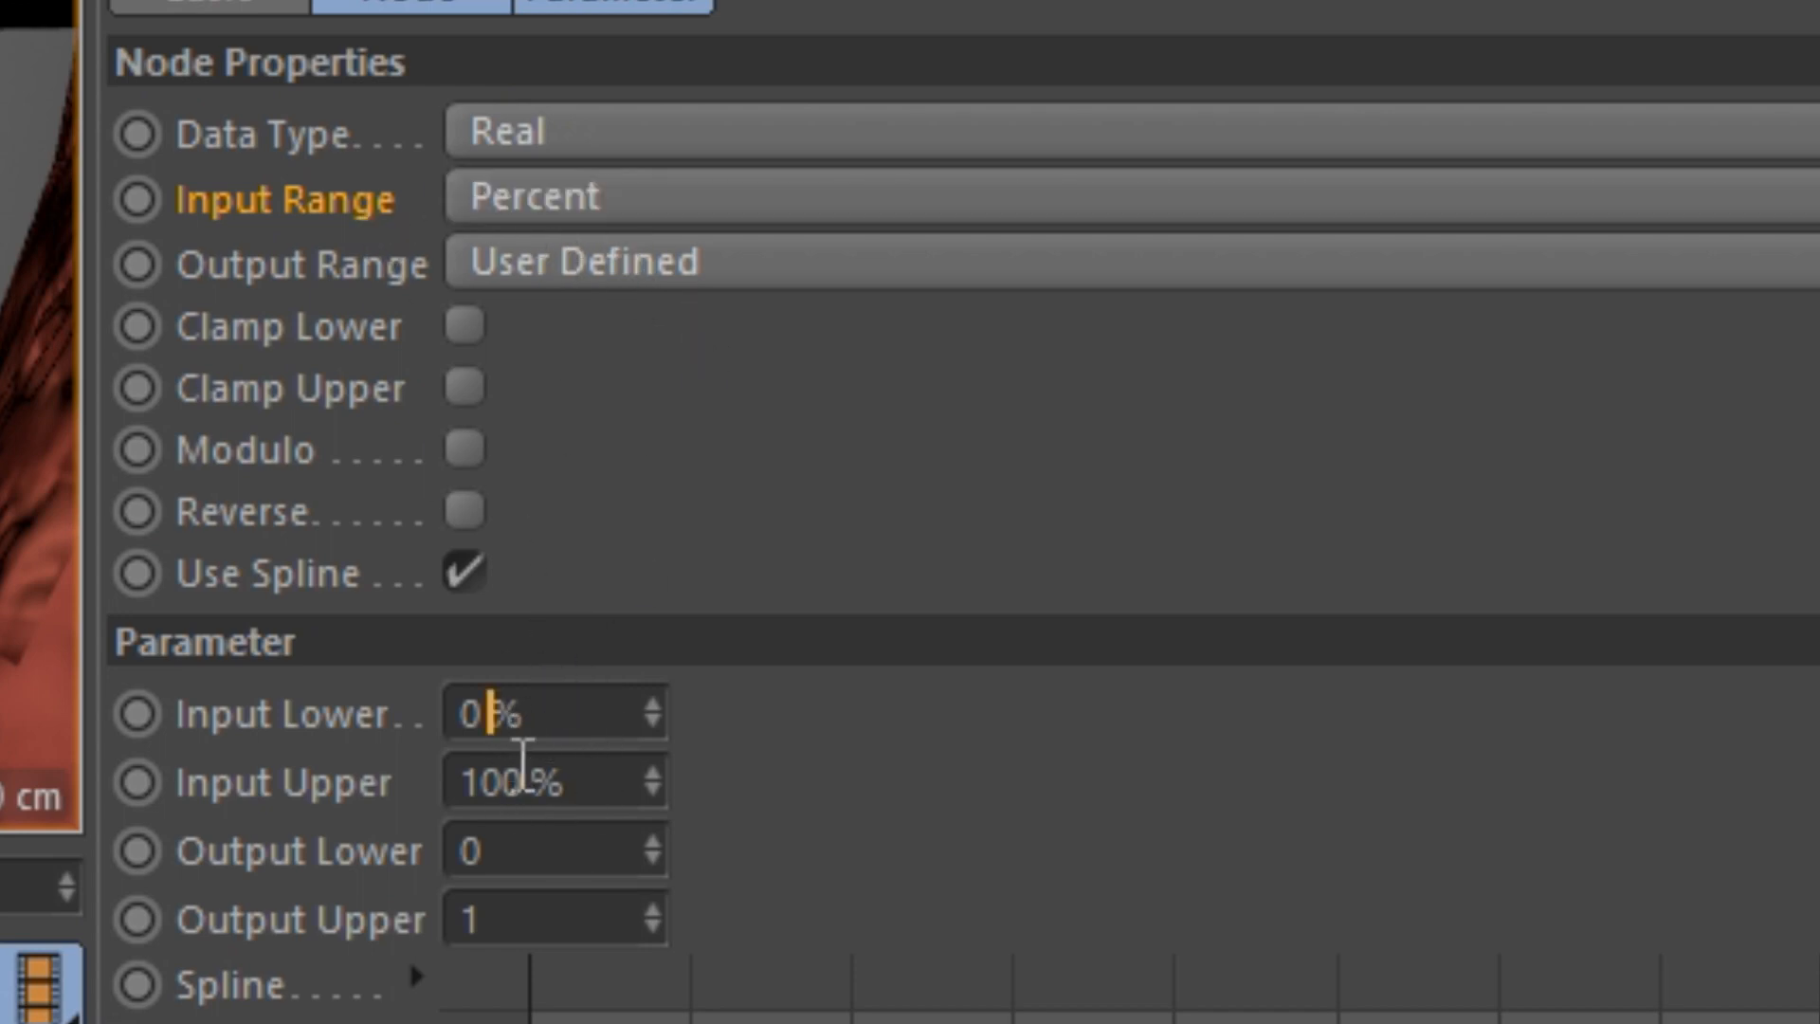
pyautogui.click(570, 780)
pyautogui.click(545, 275)
pyautogui.click(550, 280)
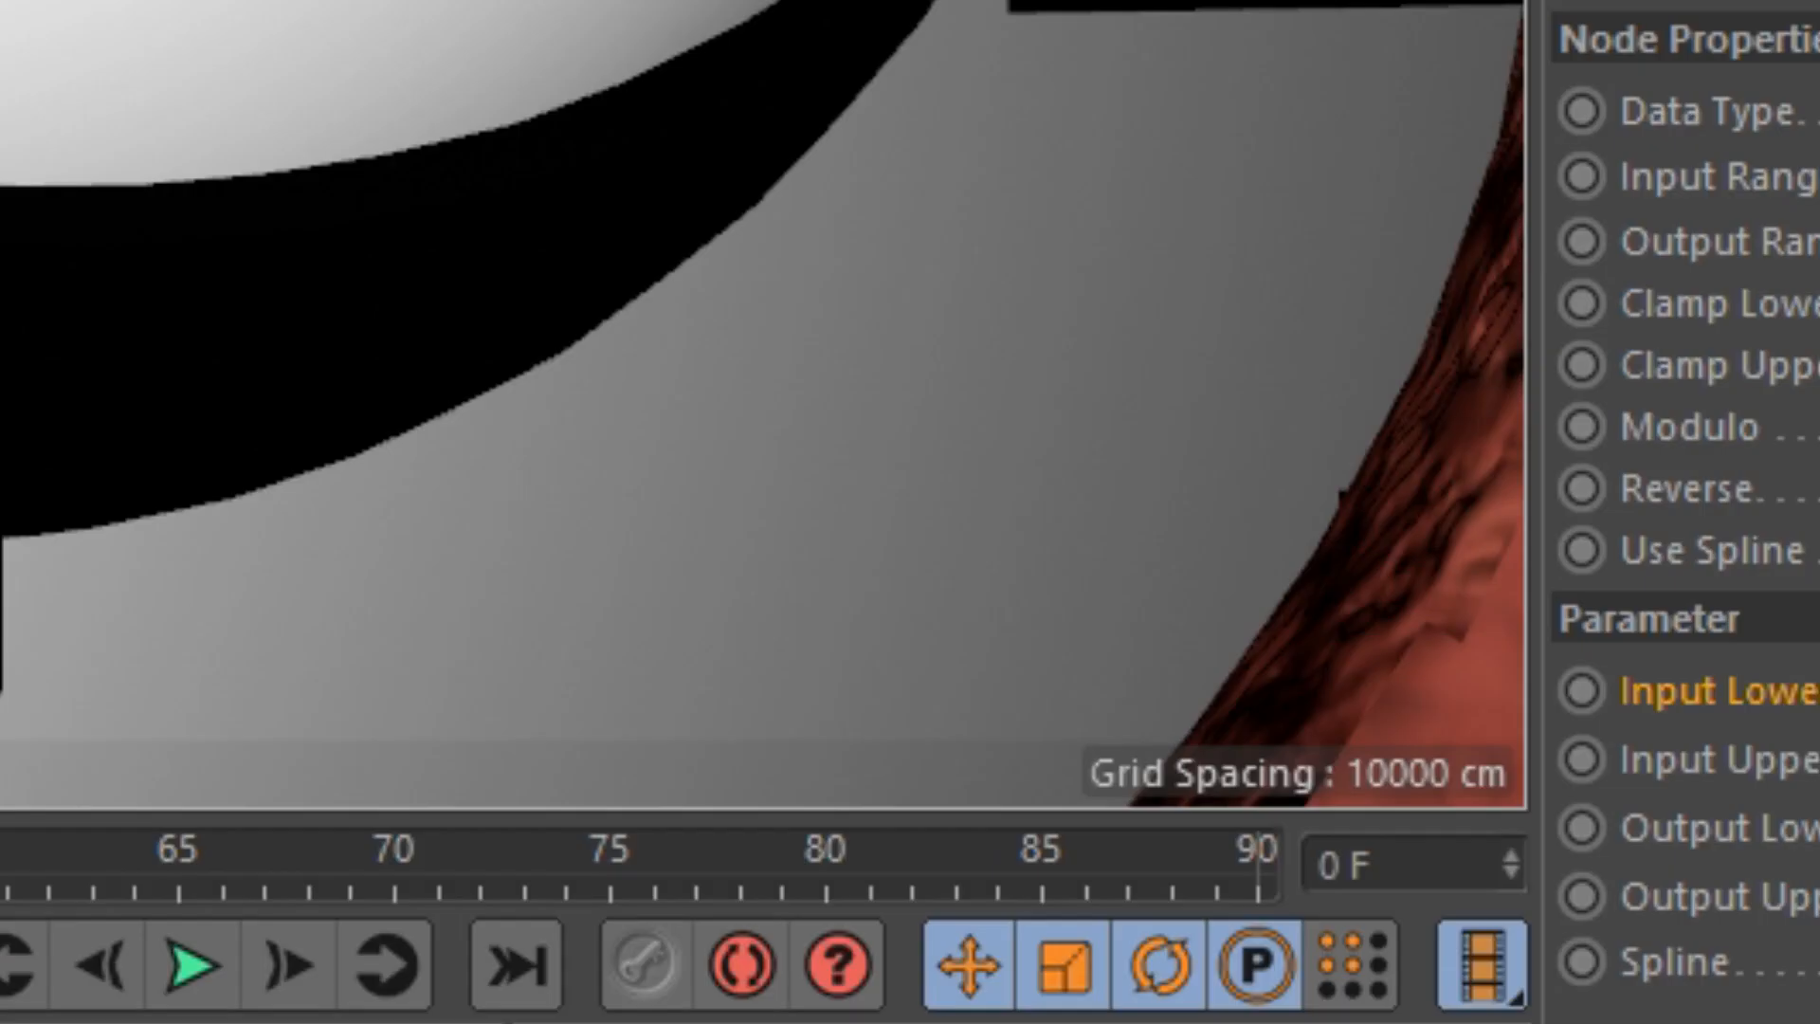
pyautogui.click(520, 464)
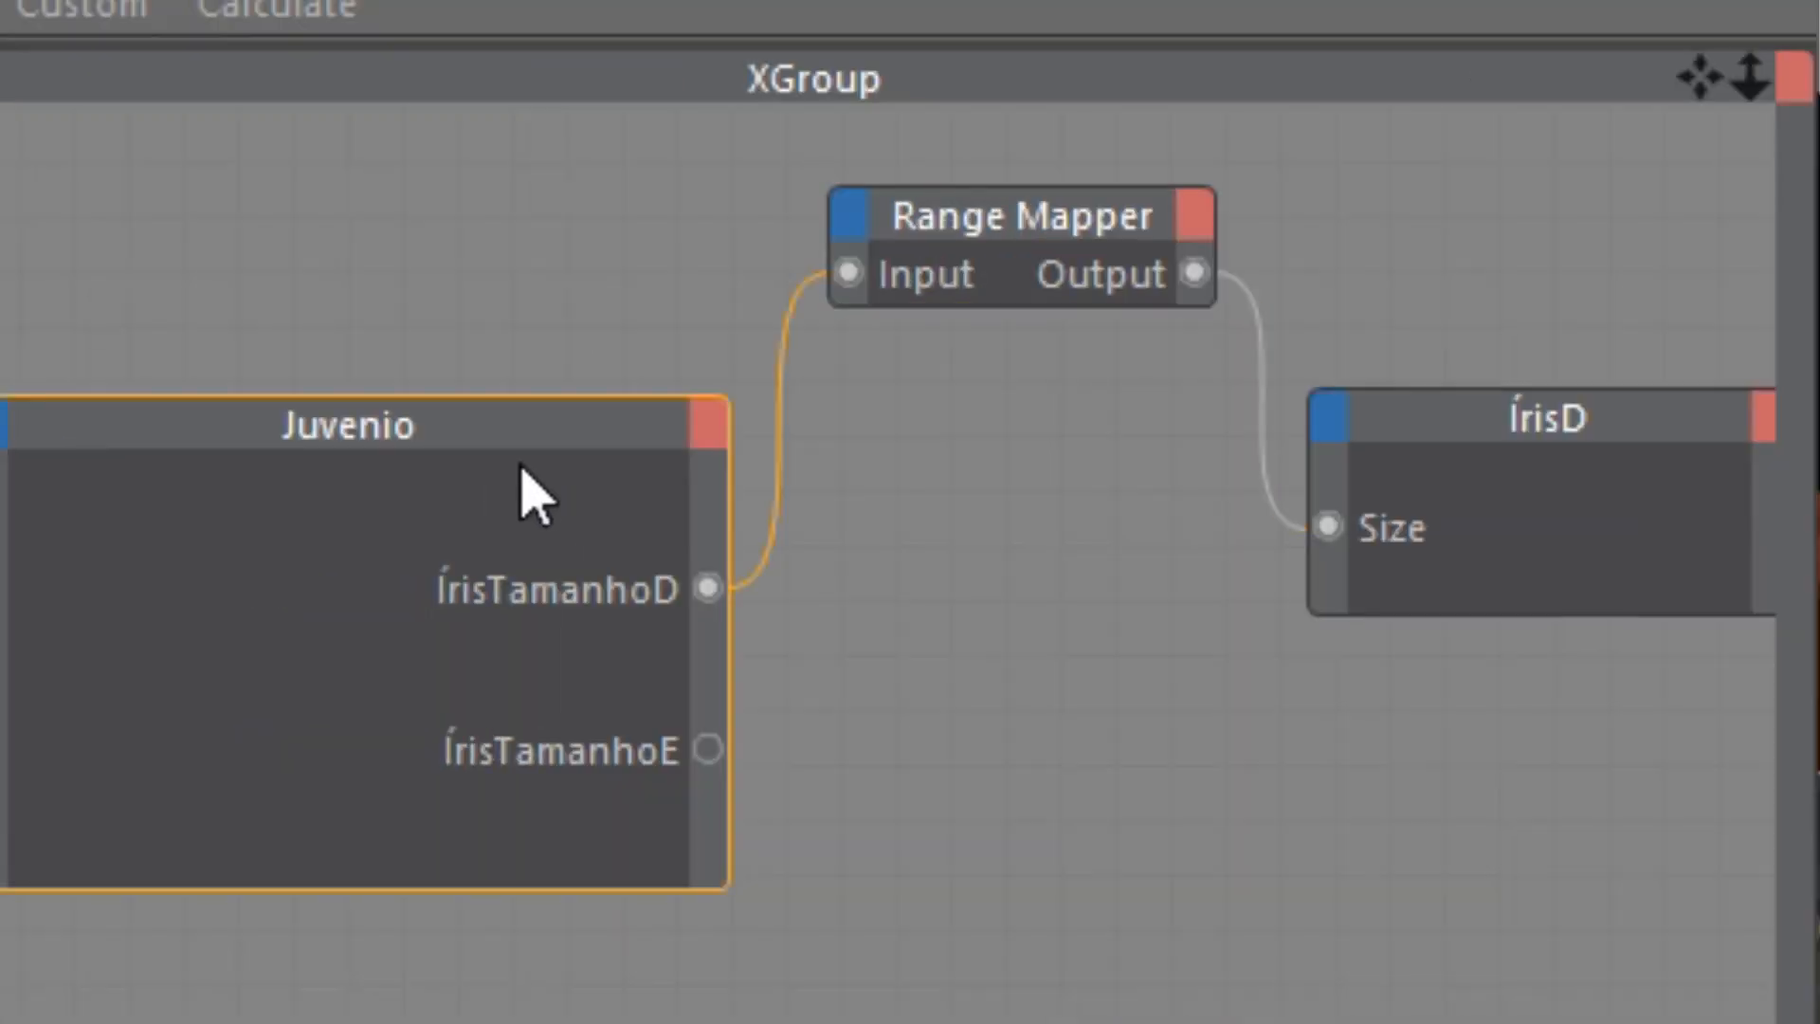
pyautogui.moveTo(486, 592); pyautogui.dragTo(800, 601)
pyautogui.click(986, 233)
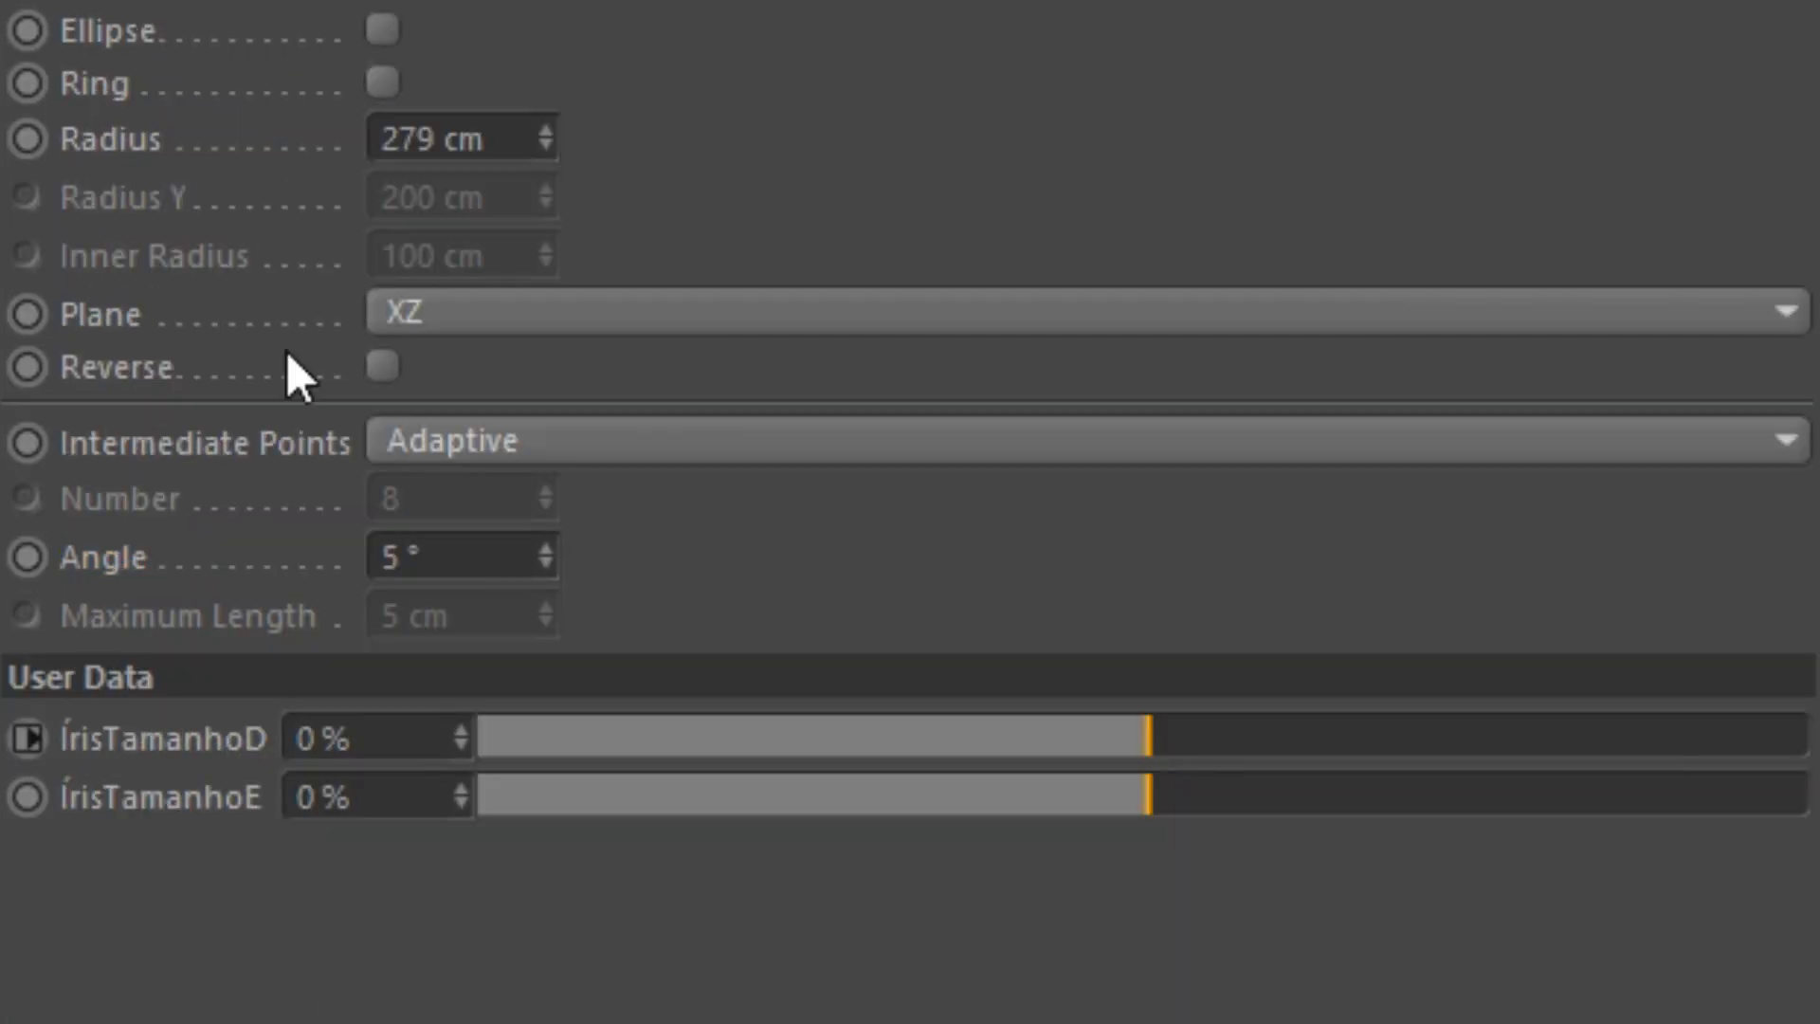
pyautogui.doubleClick(328, 737)
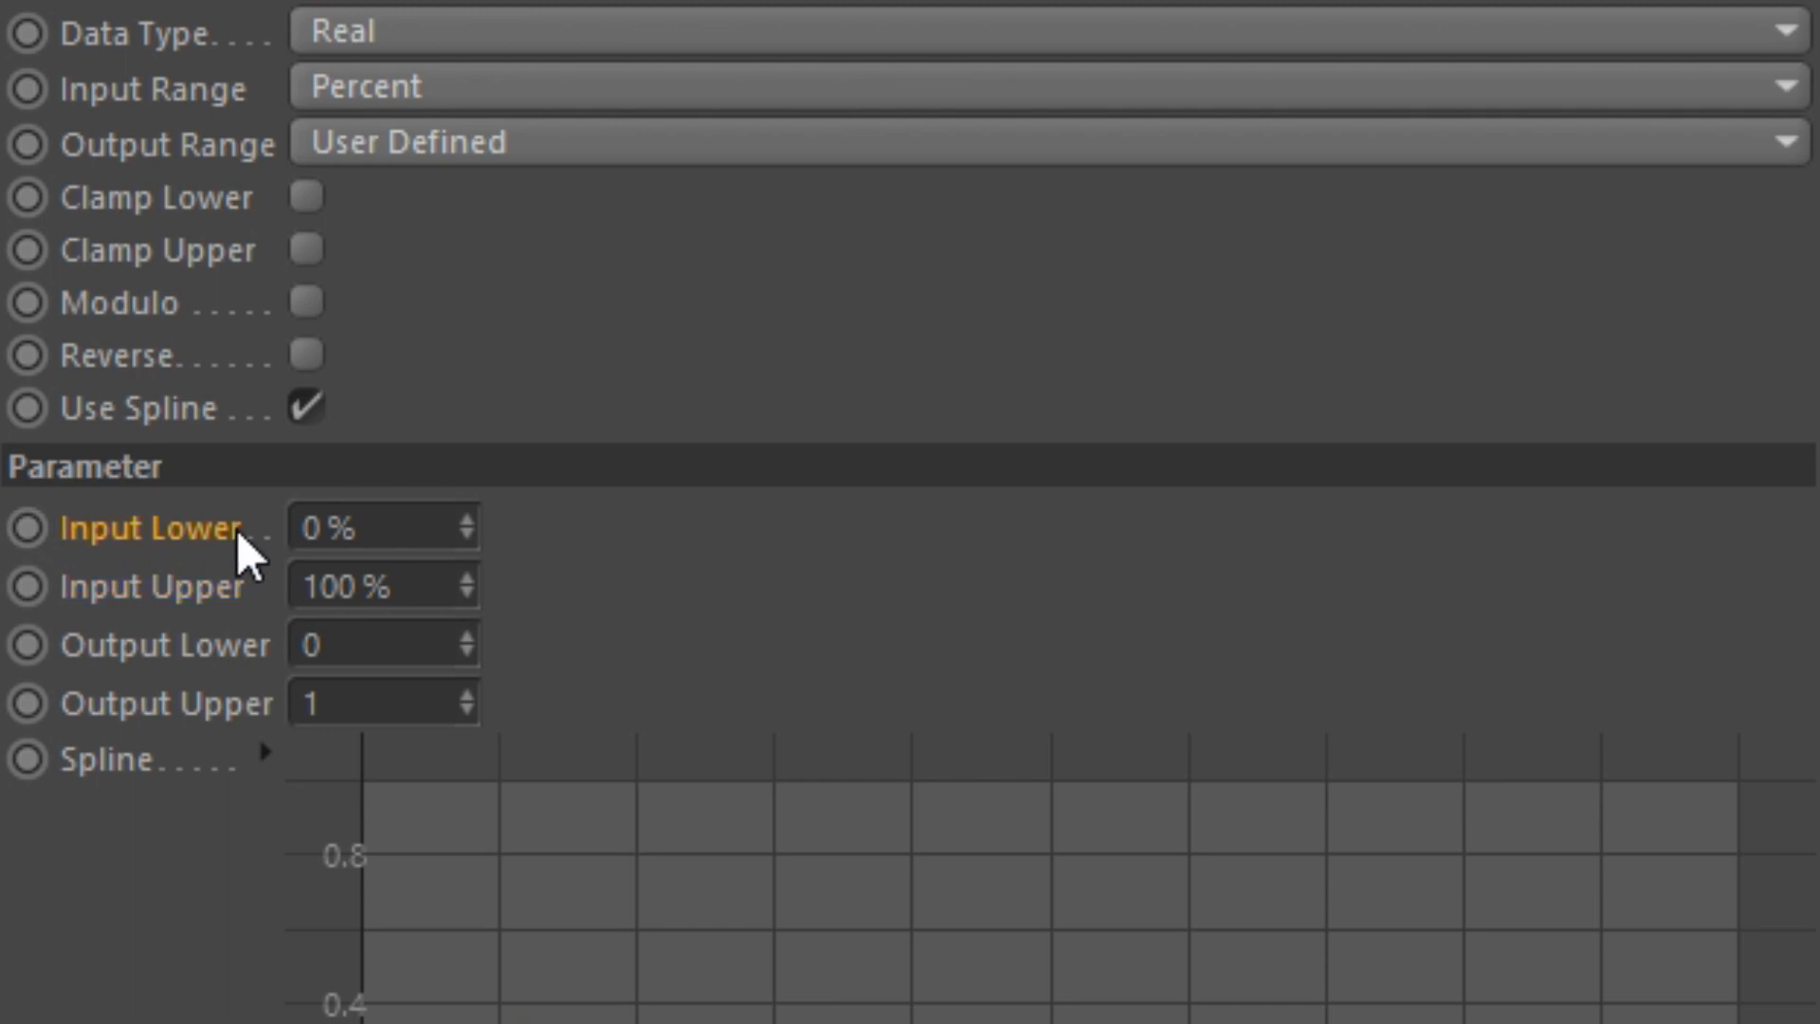
pyautogui.doubleClick(319, 527)
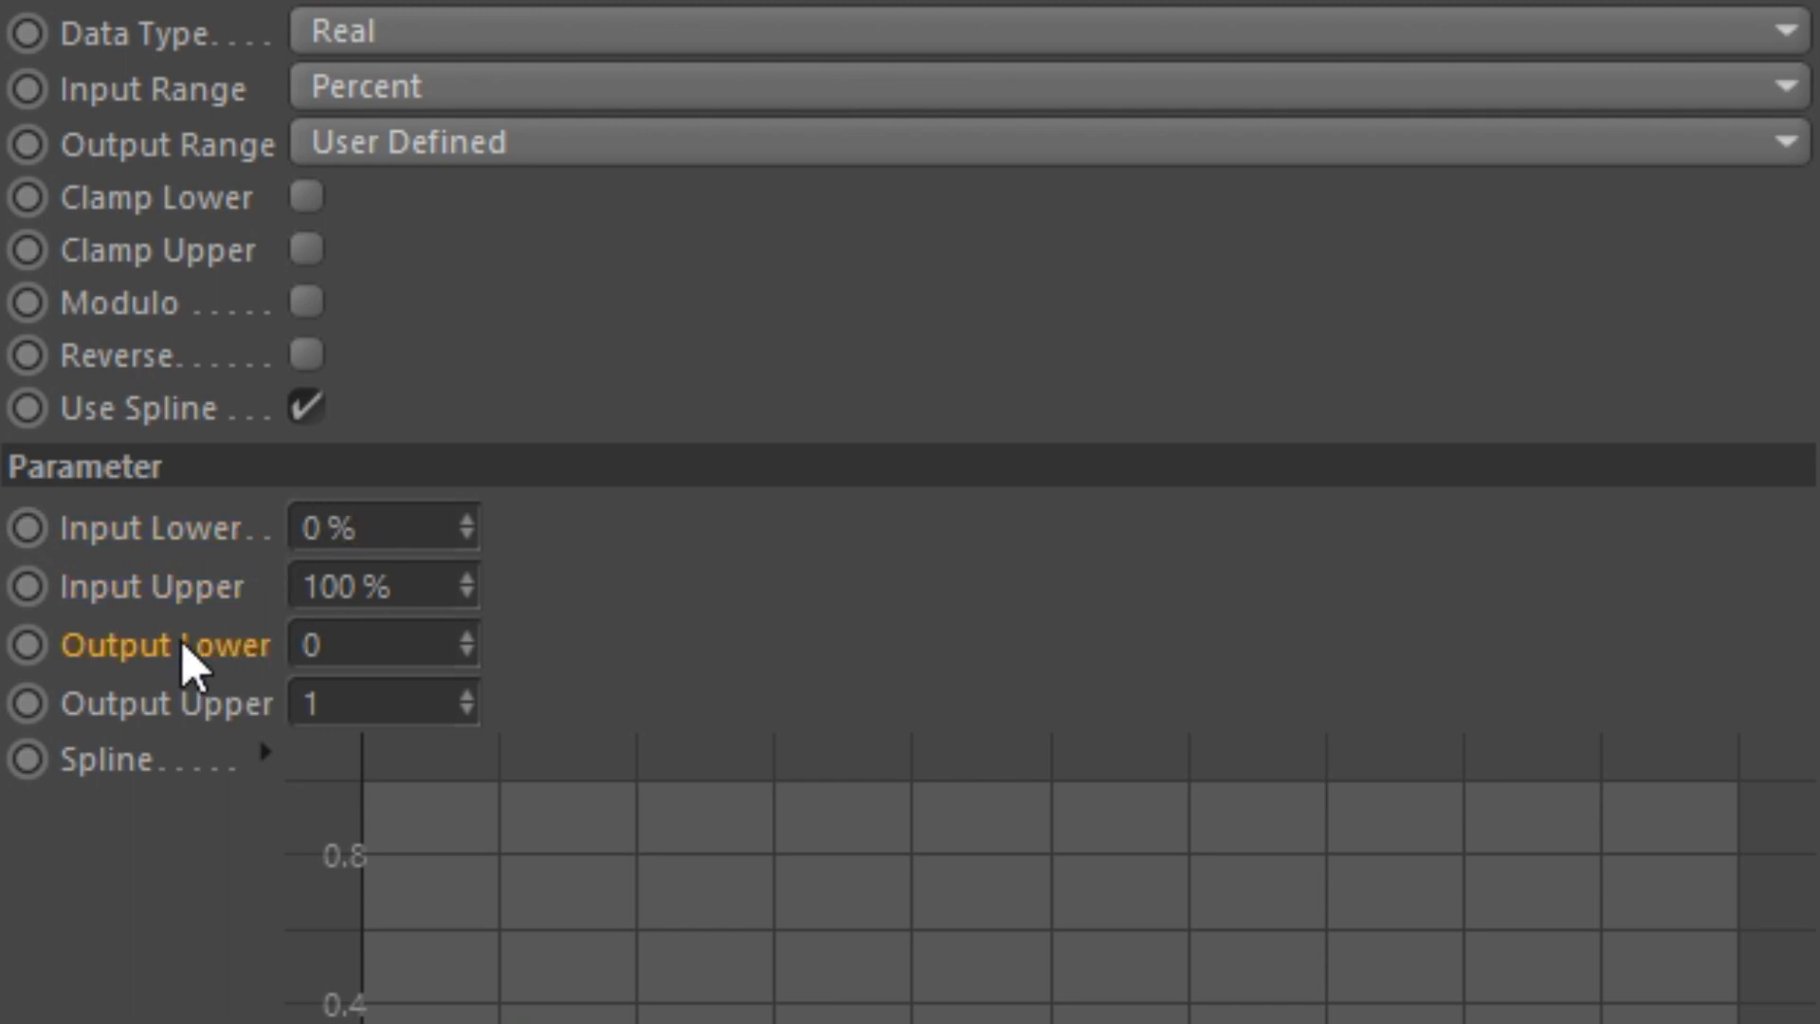
pyautogui.doubleClick(341, 645)
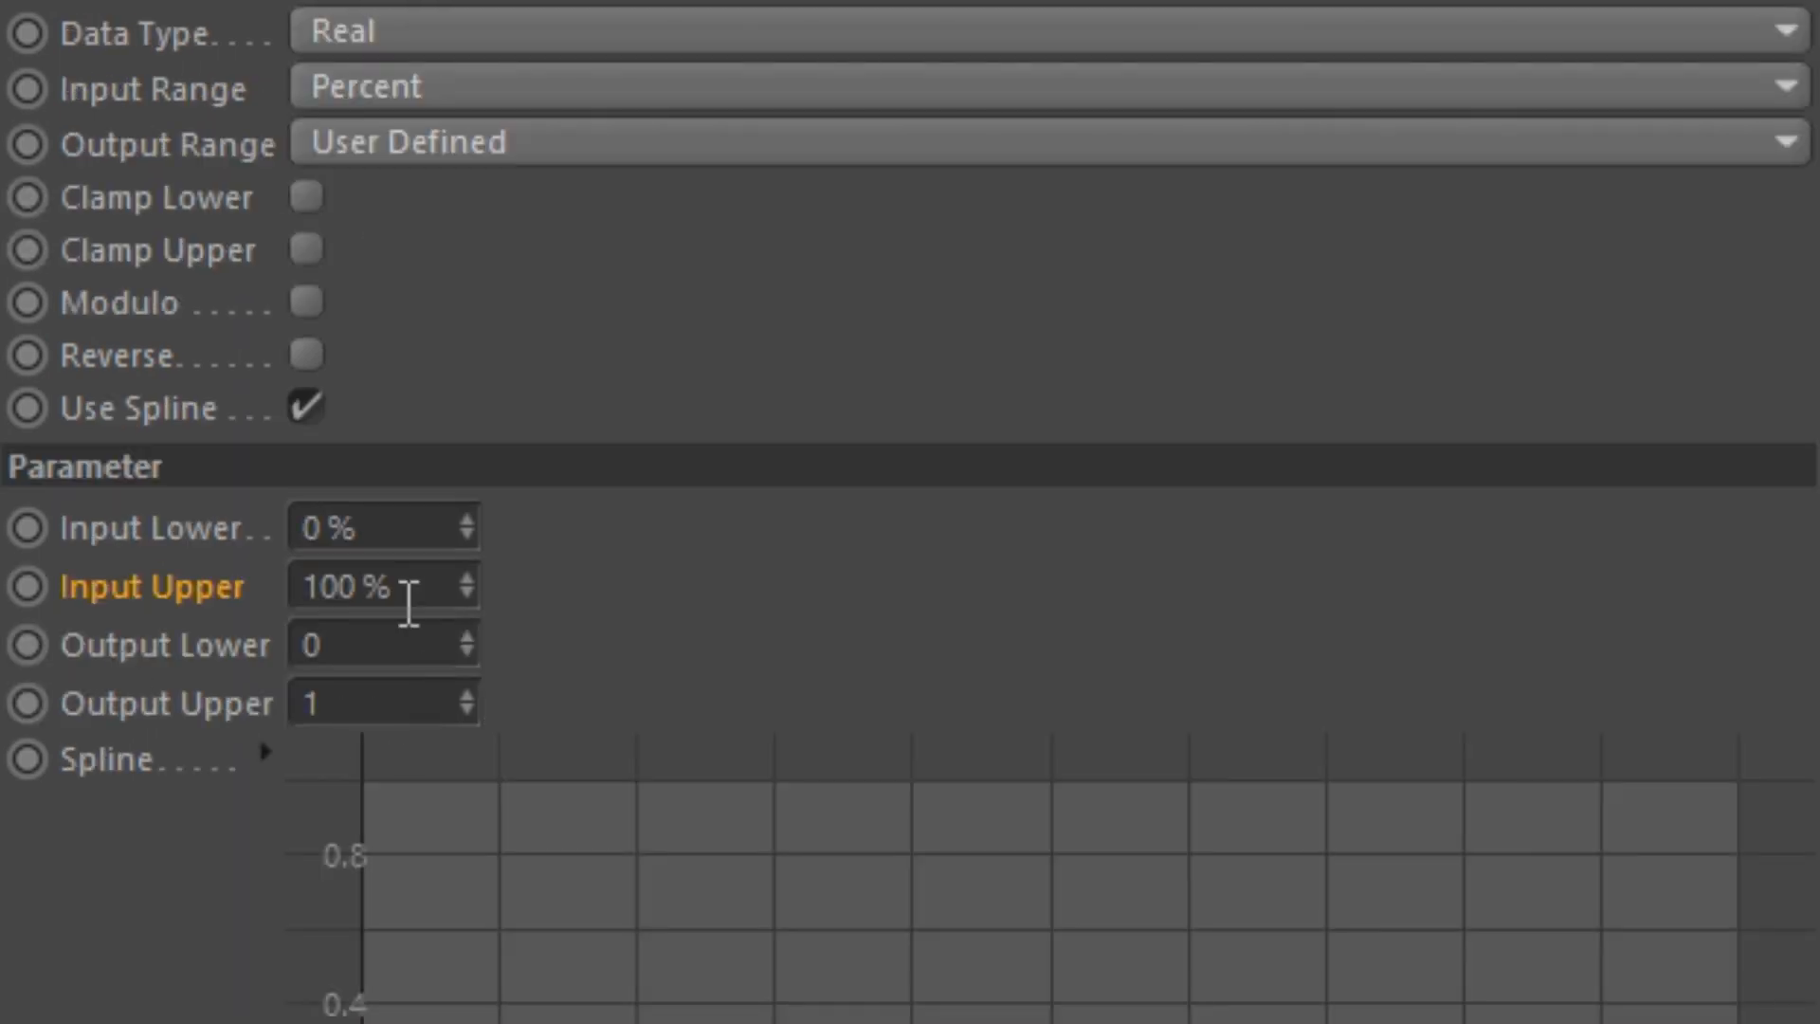
pyautogui.click(403, 599)
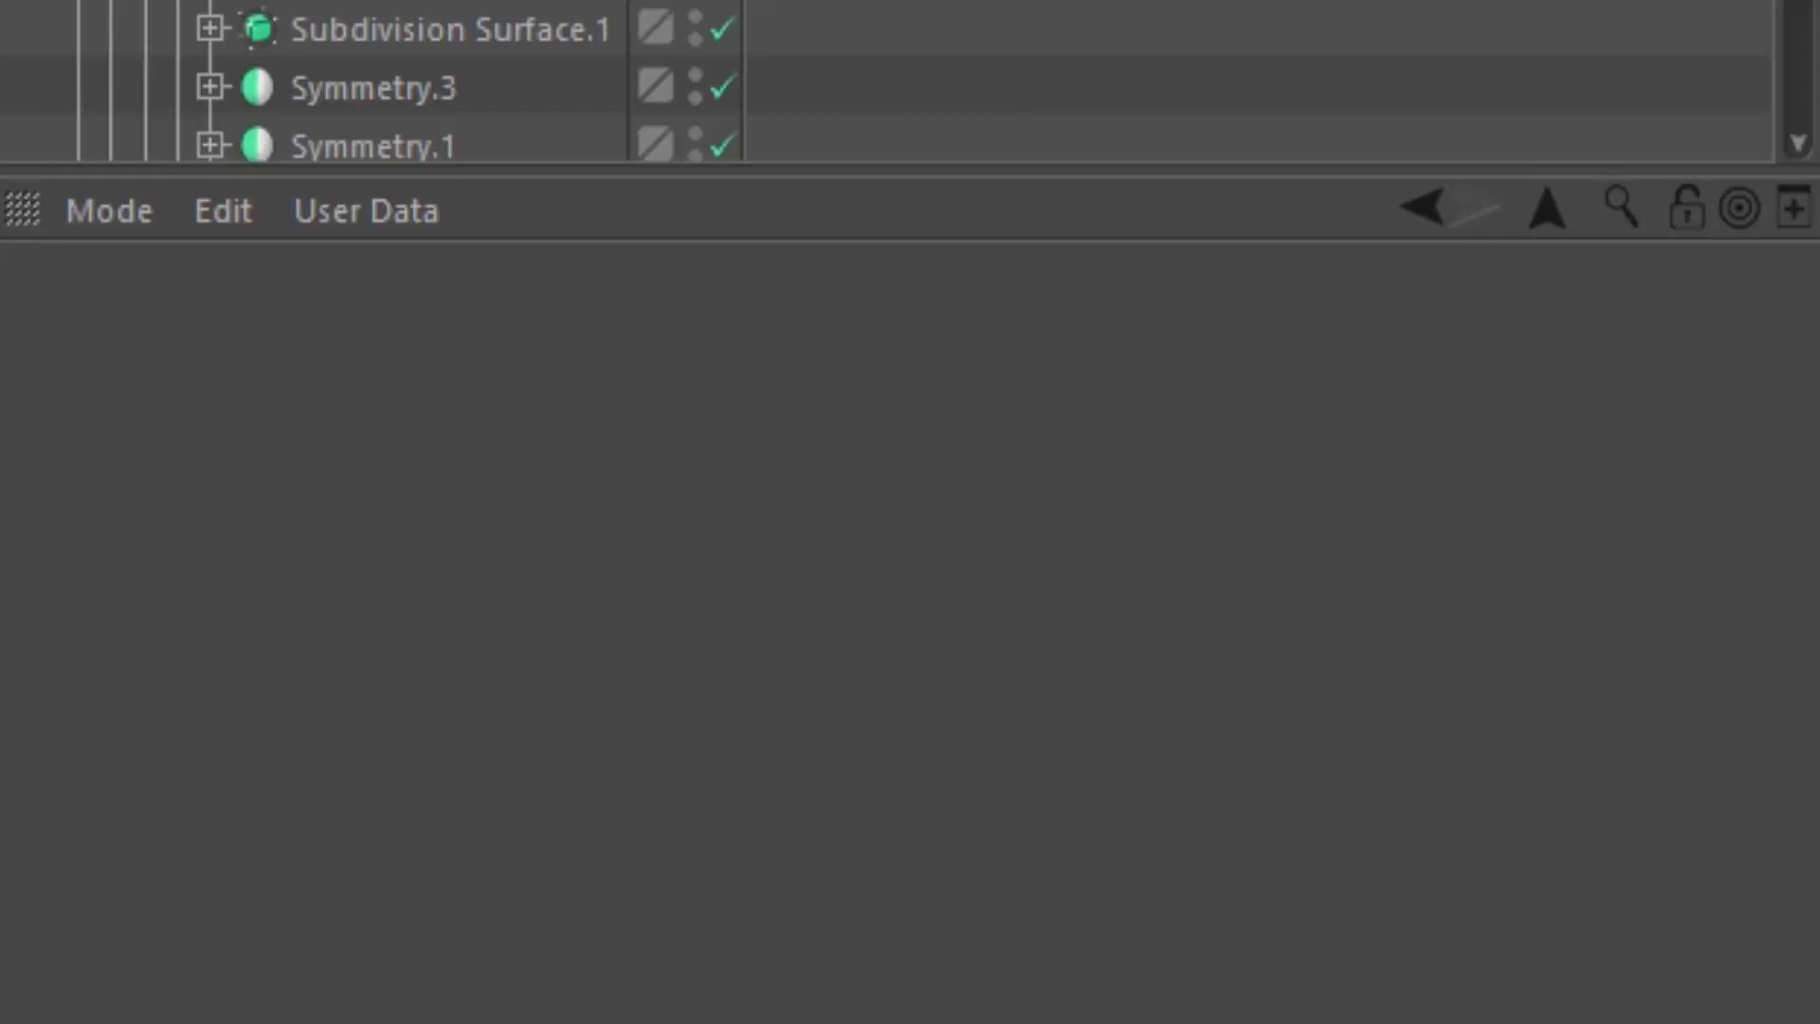
# Step: Set the Range Mapper's Output Upper to 13 and check it against Juvenio's ÍrisTamanhoD slider
pyautogui.click(997, 350)
pyautogui.click(531, 487)
pyautogui.click(526, 613)
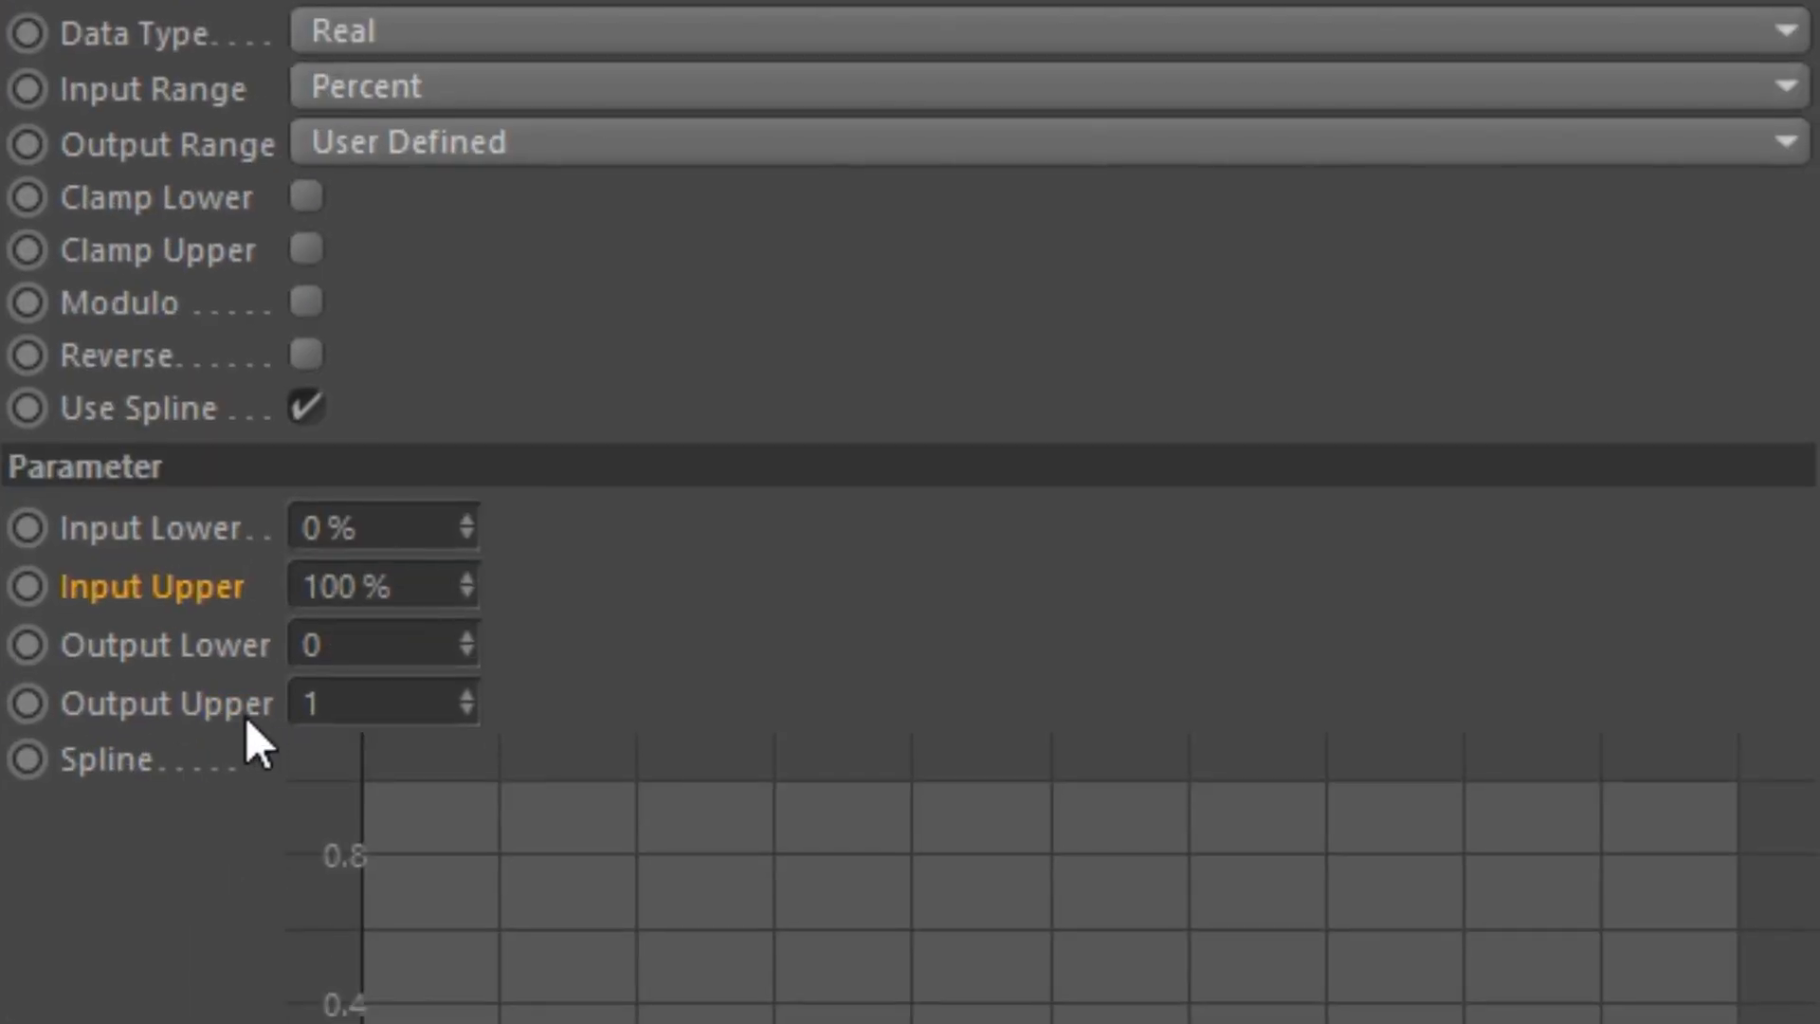
pyautogui.click(259, 971)
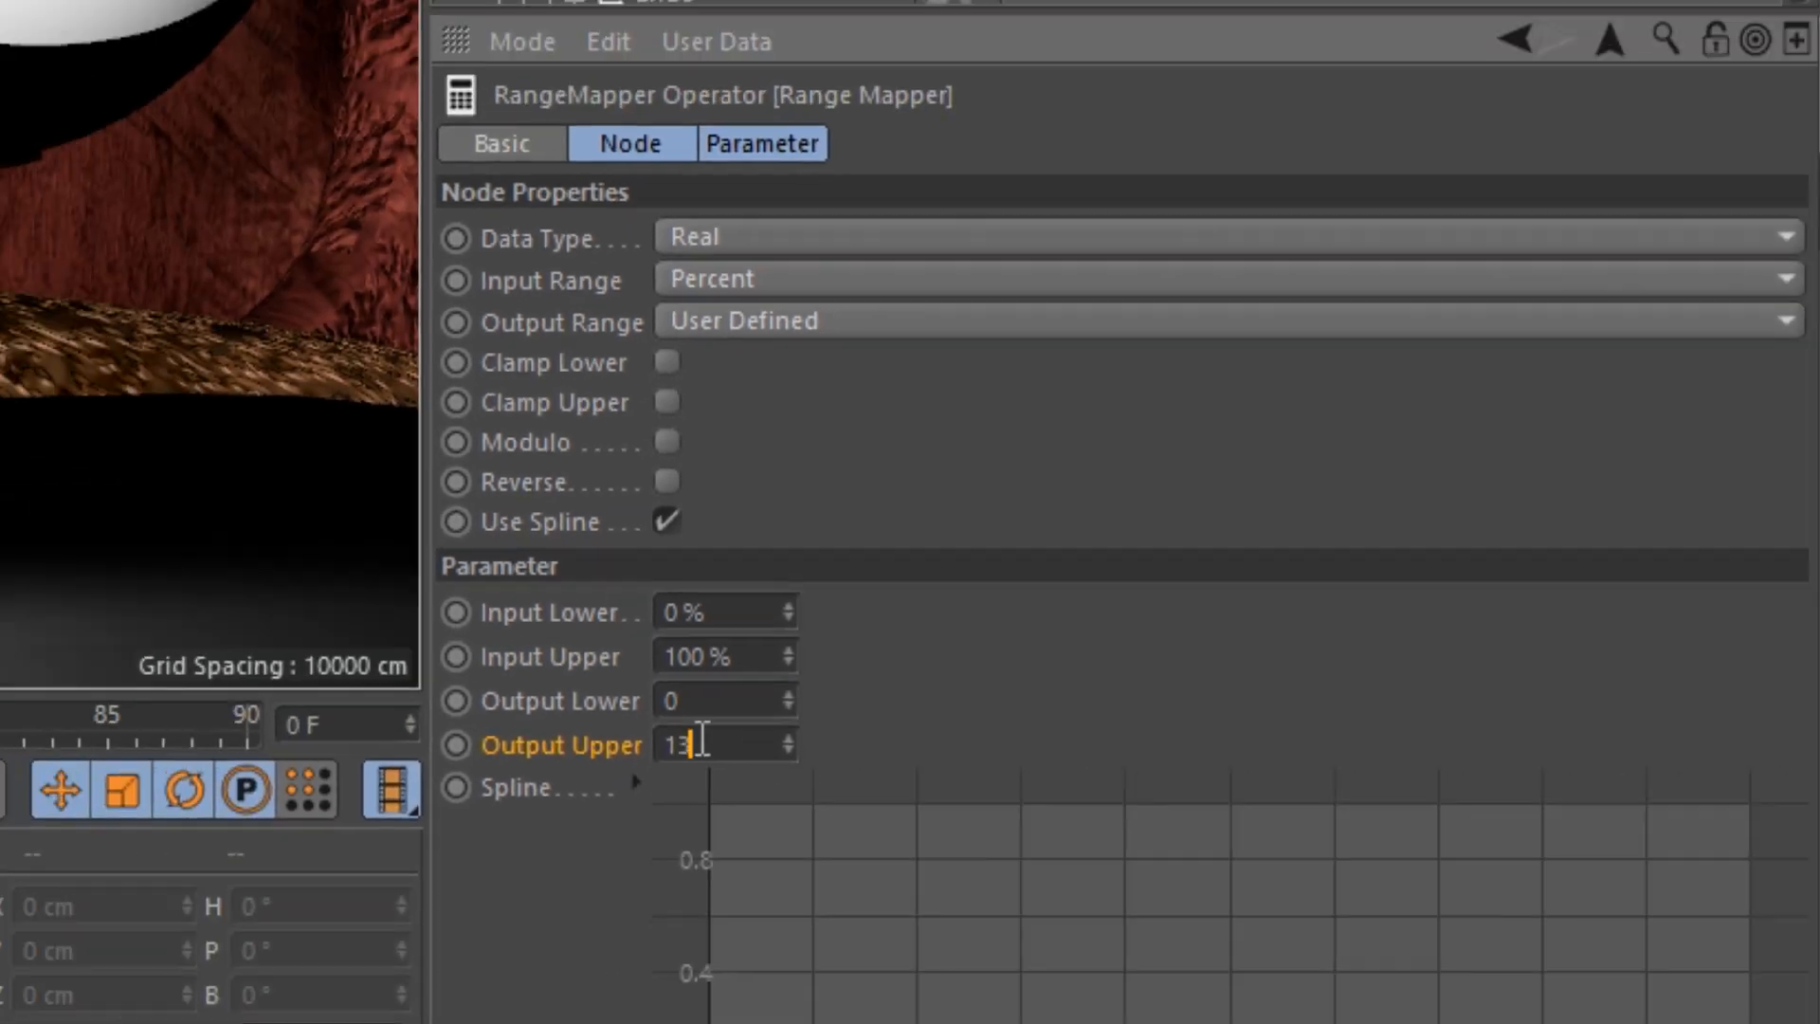
pyautogui.write('3')
pyautogui.press('Return')
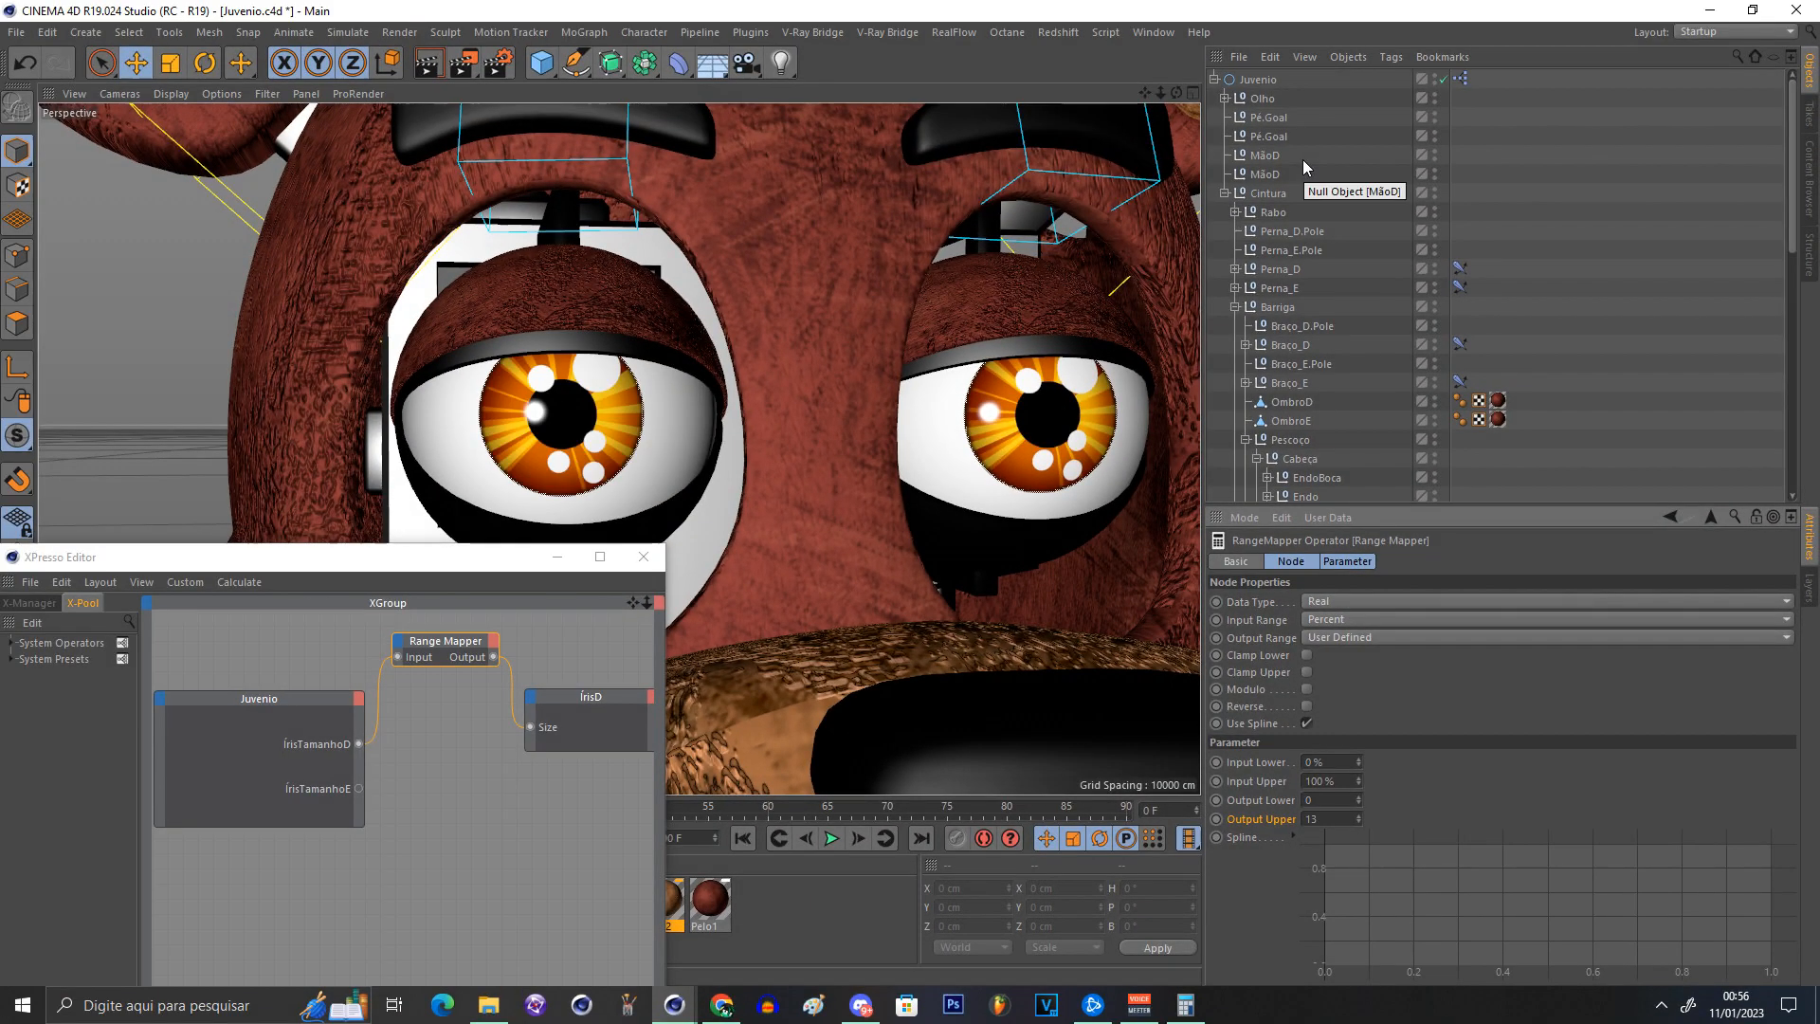
pyautogui.hotkey('ctrl', 'z')
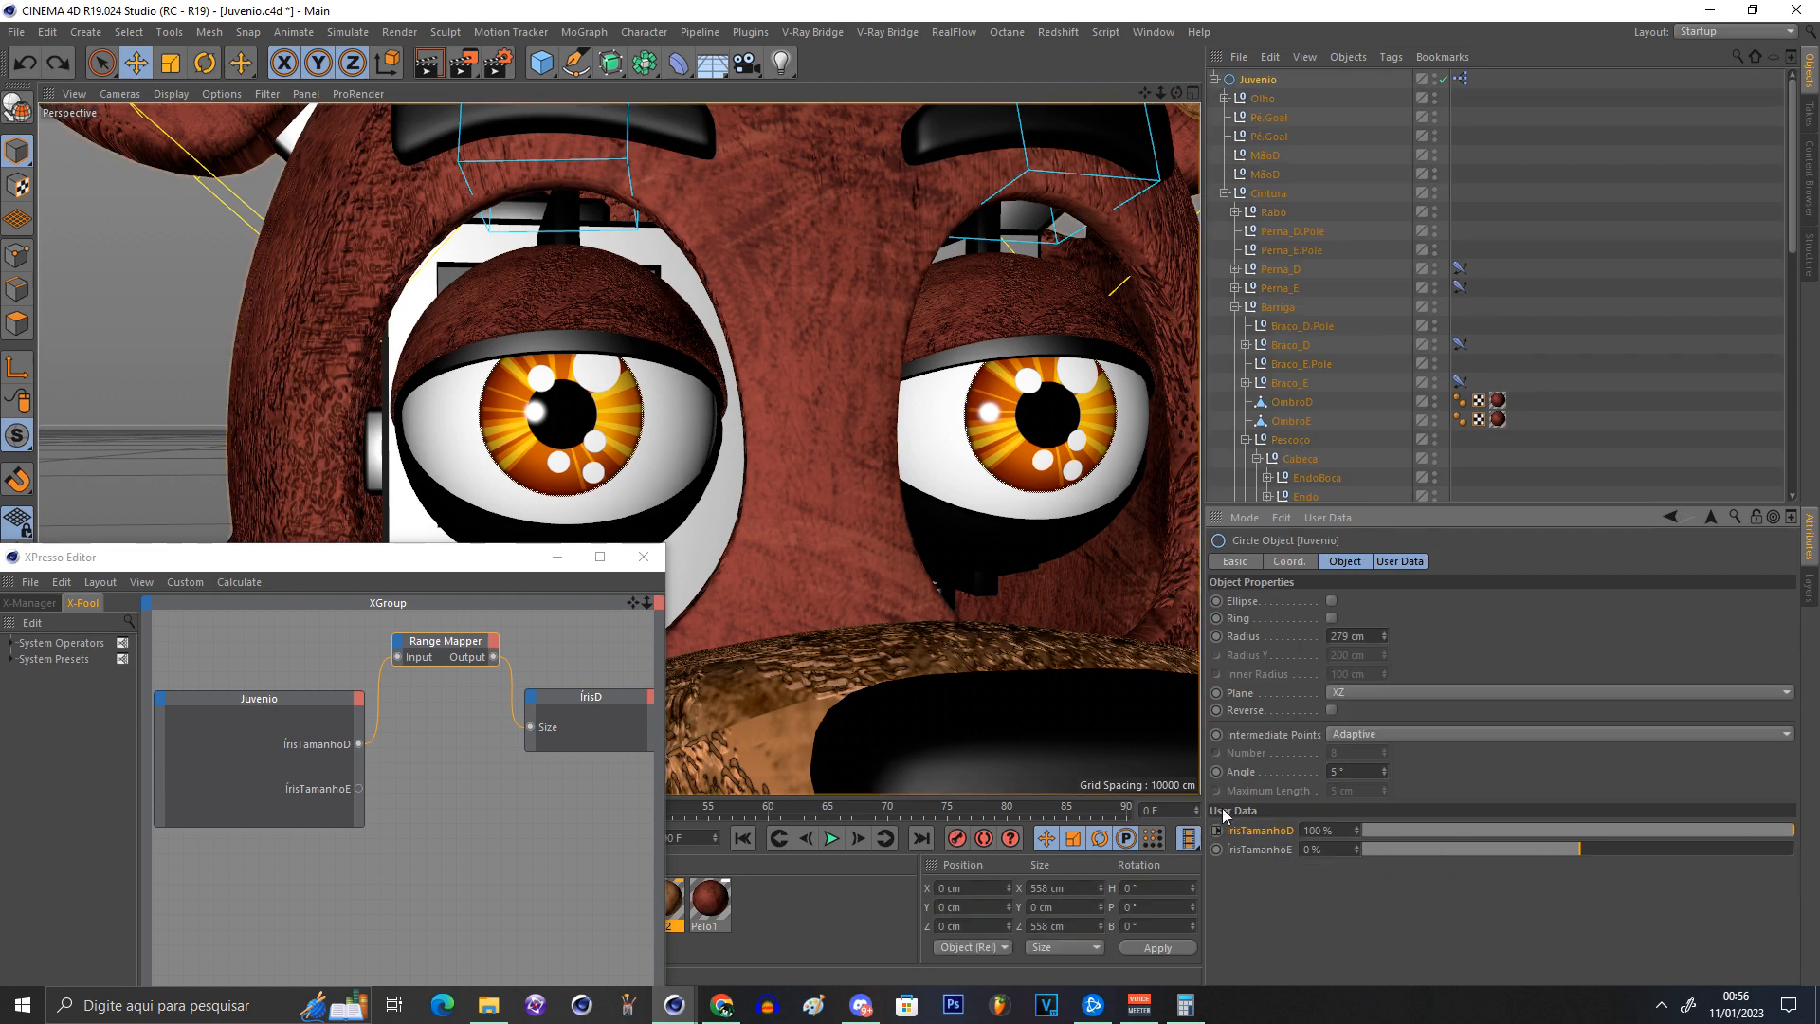
pyautogui.click(479, 641)
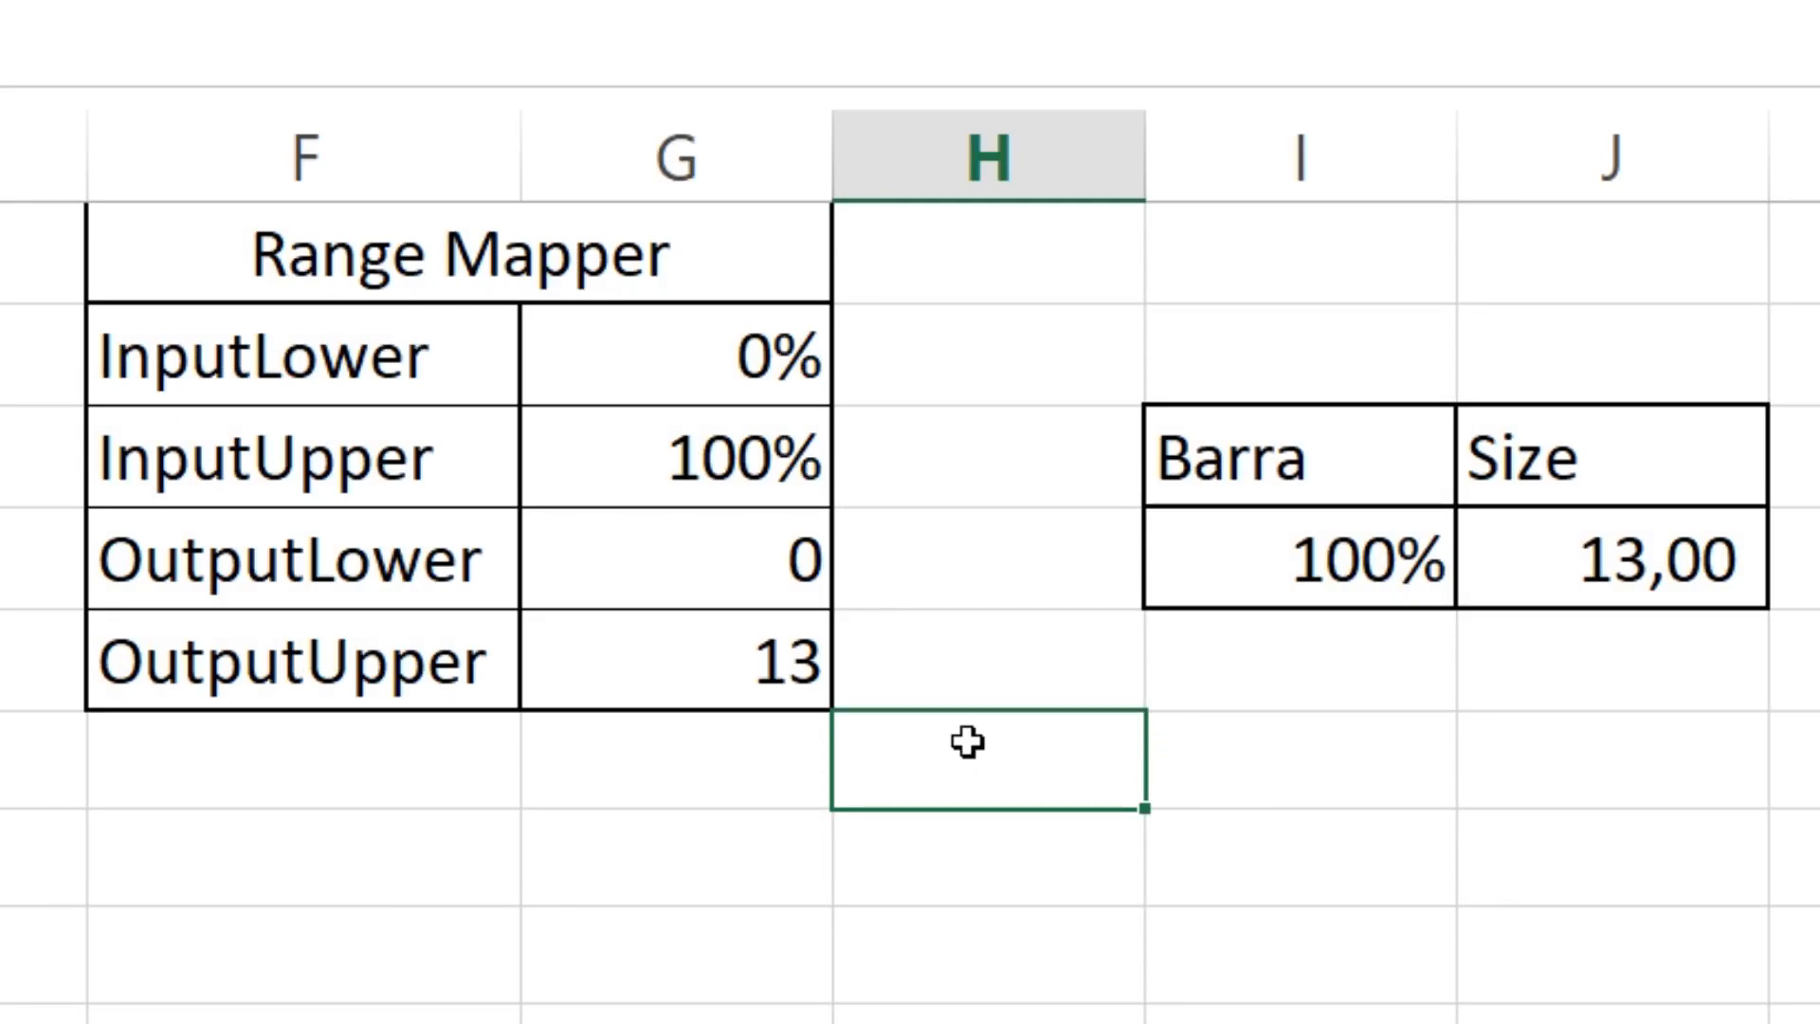
# Step: Switch to the Excel spreadsheet and examine the InputLower, InputUpper, OutputLower and OutputUpper rows of the Range Mapper table
pyautogui.moveTo(374, 236); pyautogui.dragTo(654, 664)
pyautogui.click(387, 363)
pyautogui.moveTo(386, 363); pyautogui.dragTo(698, 366)
pyautogui.moveTo(491, 469); pyautogui.dragTo(657, 477)
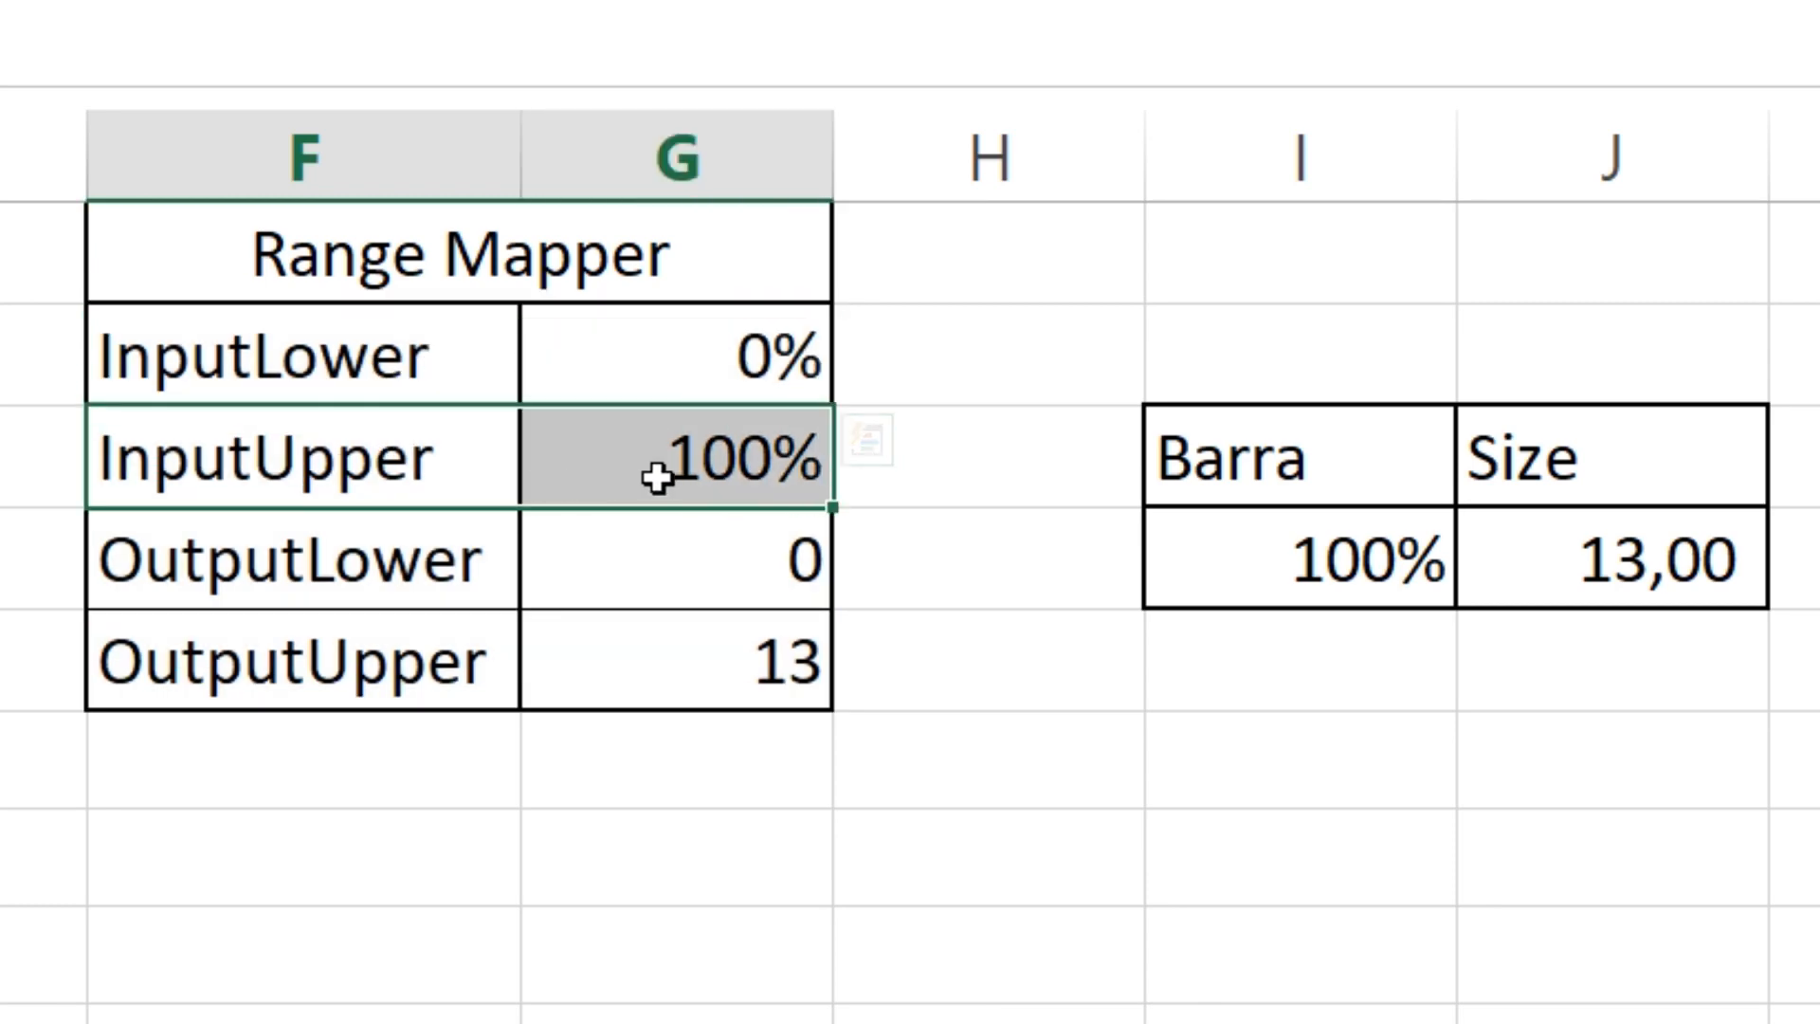
pyautogui.moveTo(487, 549); pyautogui.dragTo(637, 567)
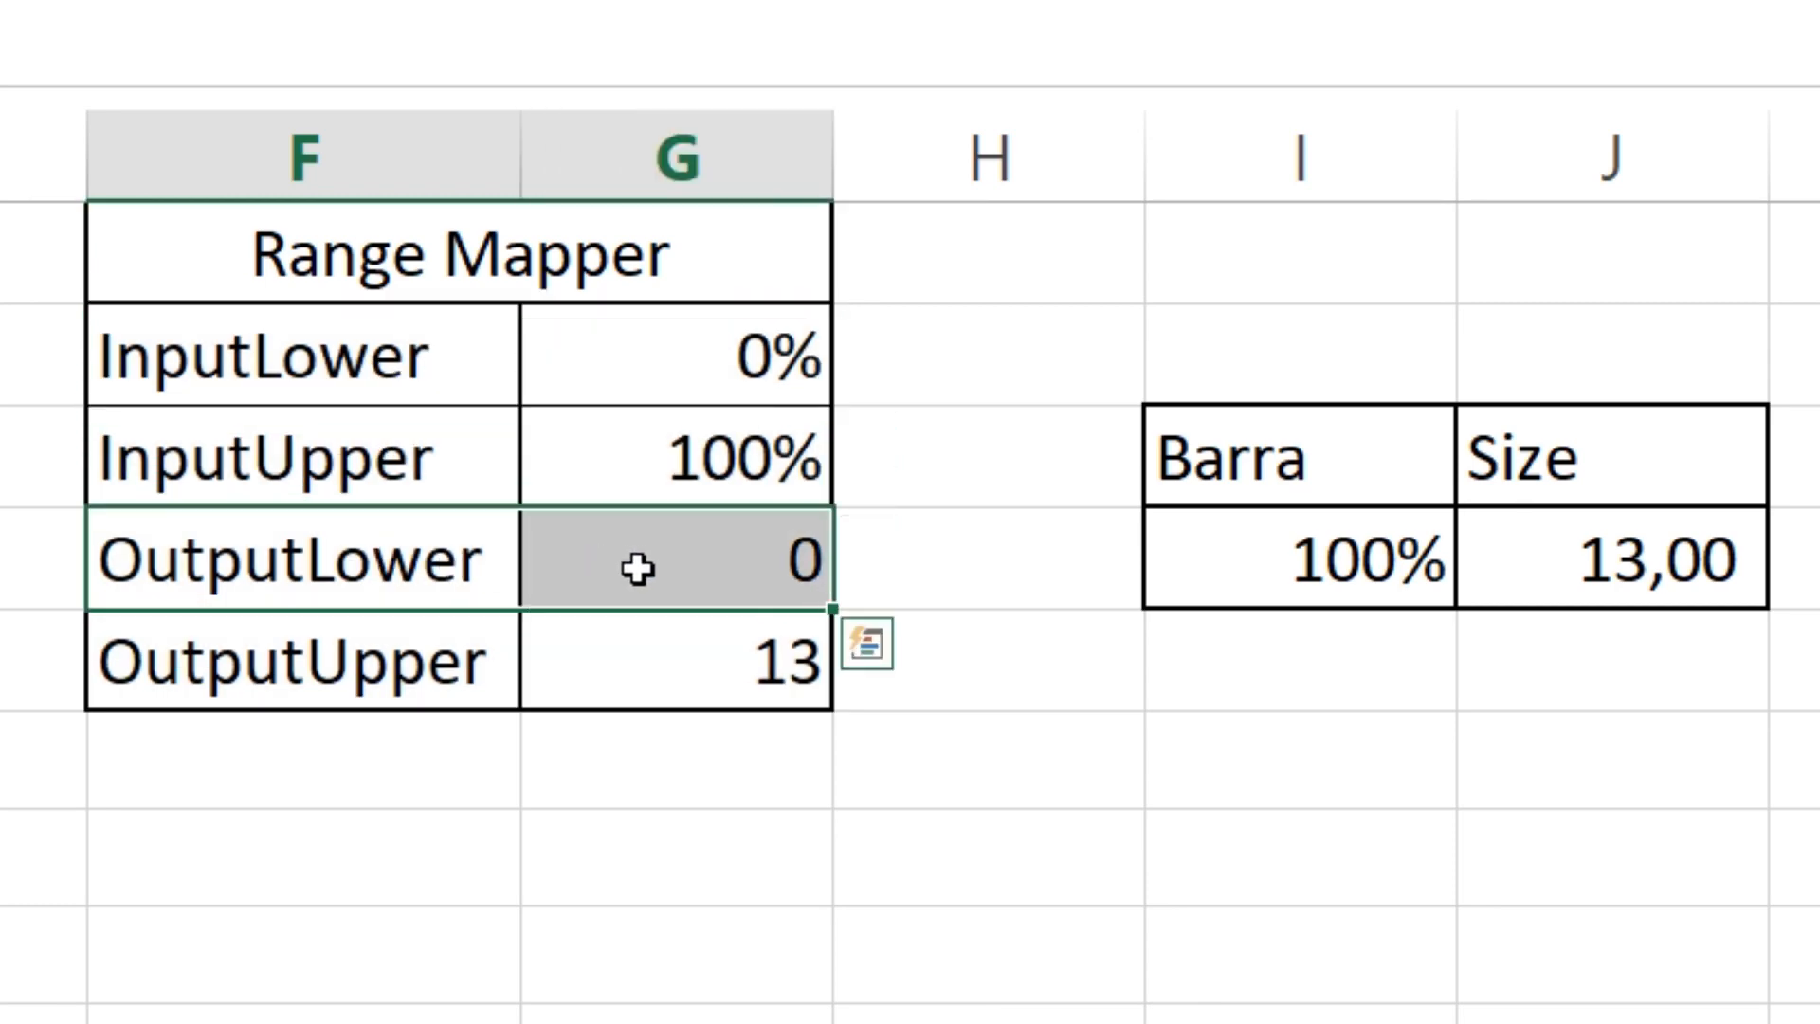
pyautogui.moveTo(378, 651); pyautogui.dragTo(682, 651)
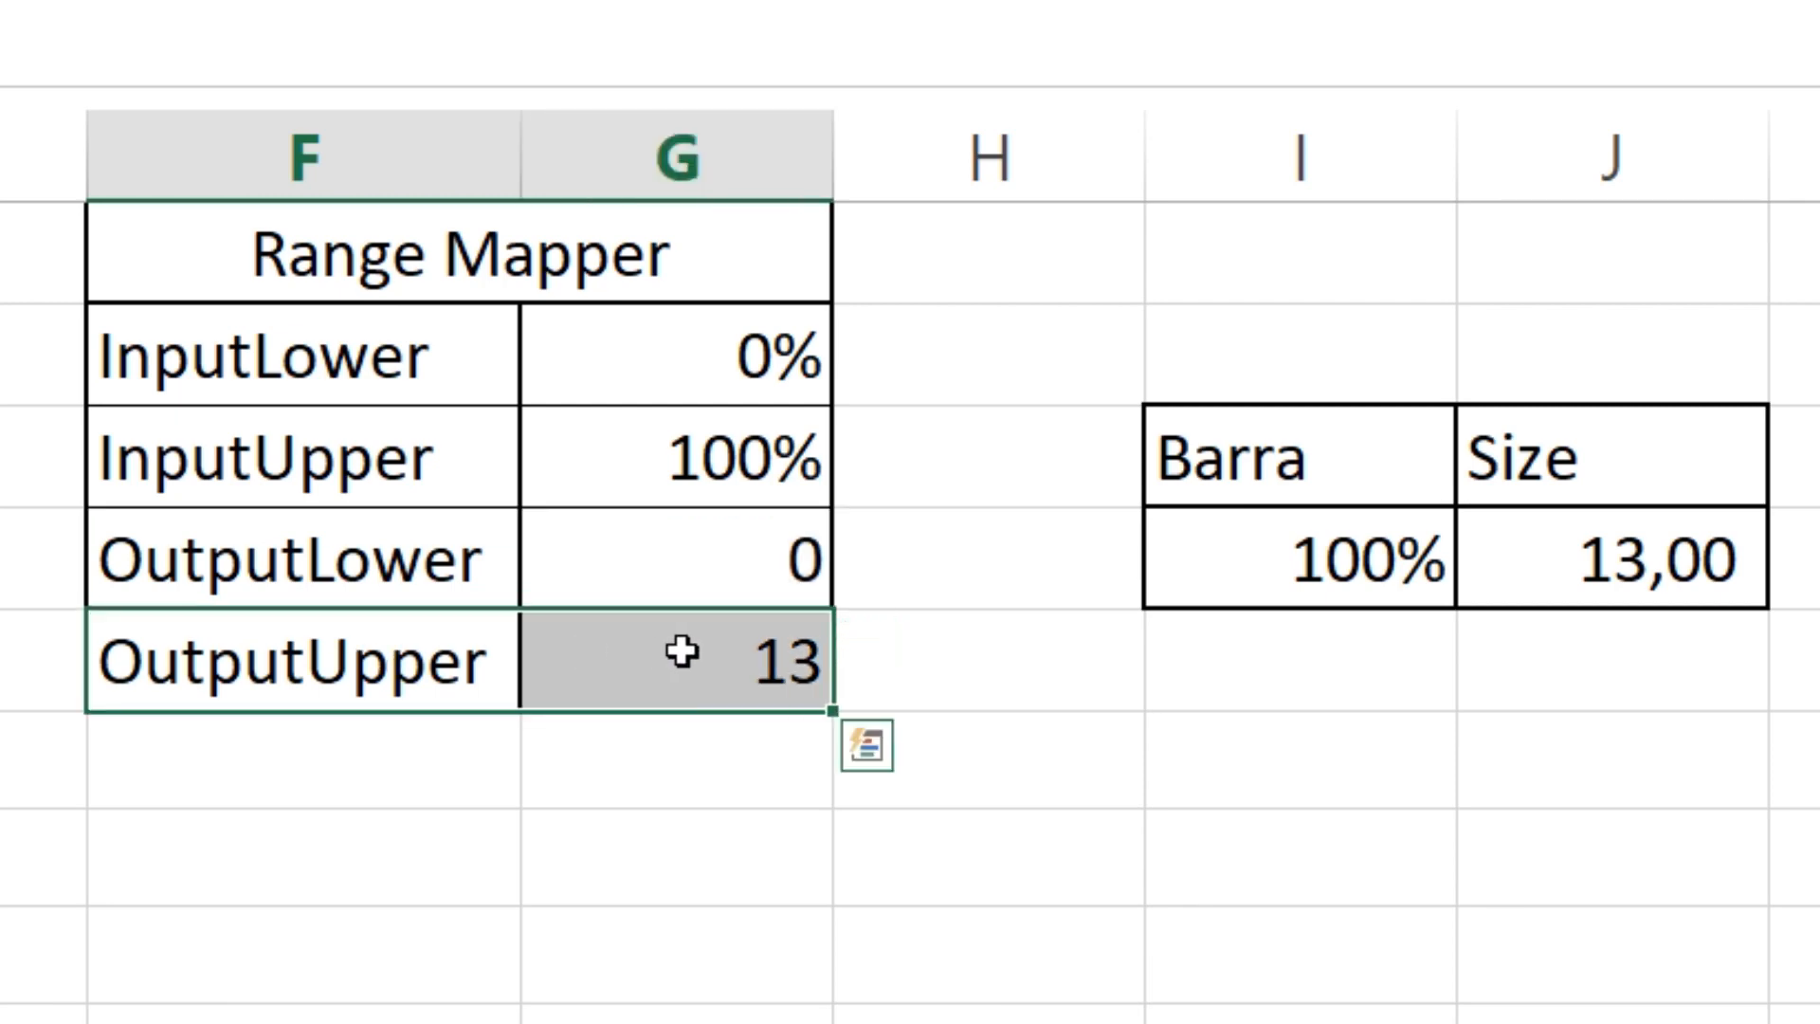
pyautogui.click(467, 638)
pyautogui.moveTo(460, 561); pyautogui.dragTo(629, 643)
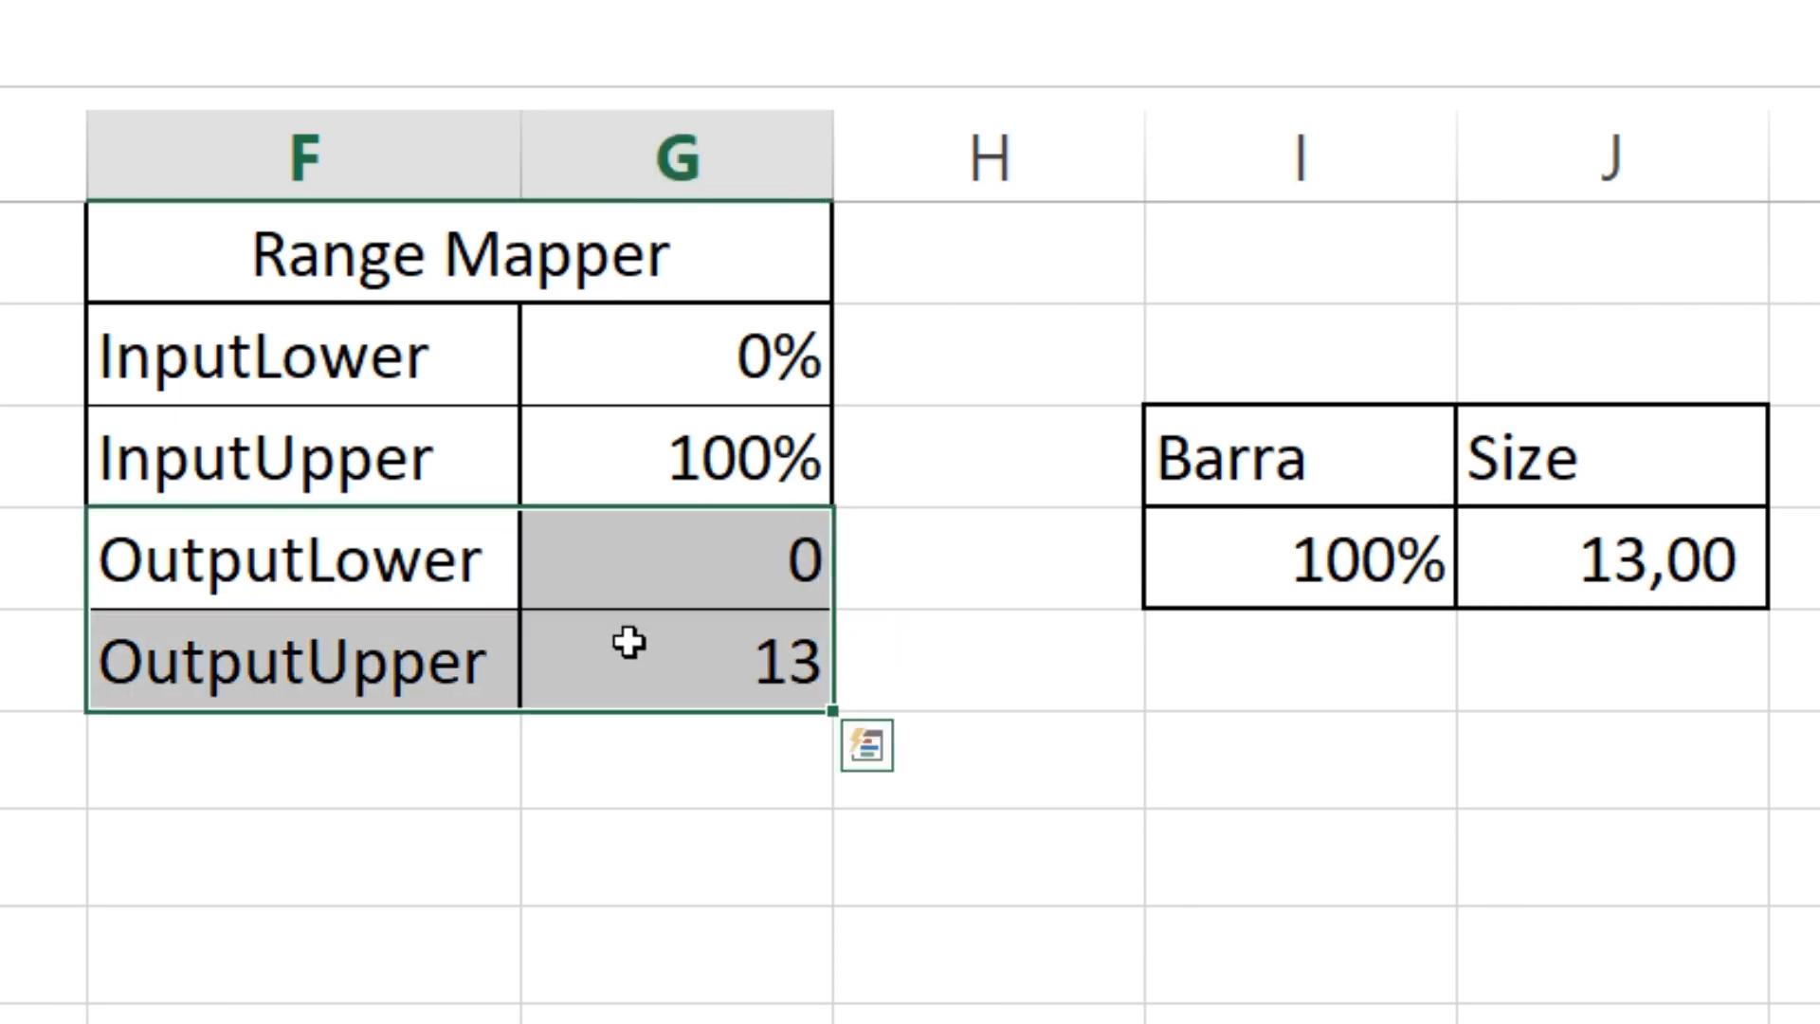
# Step: Compare the Barra and Size values with the Range Mapper table's InputUpper and OutputUpper limits
pyautogui.click(1568, 455)
pyautogui.moveTo(231, 398); pyautogui.dragTo(673, 448)
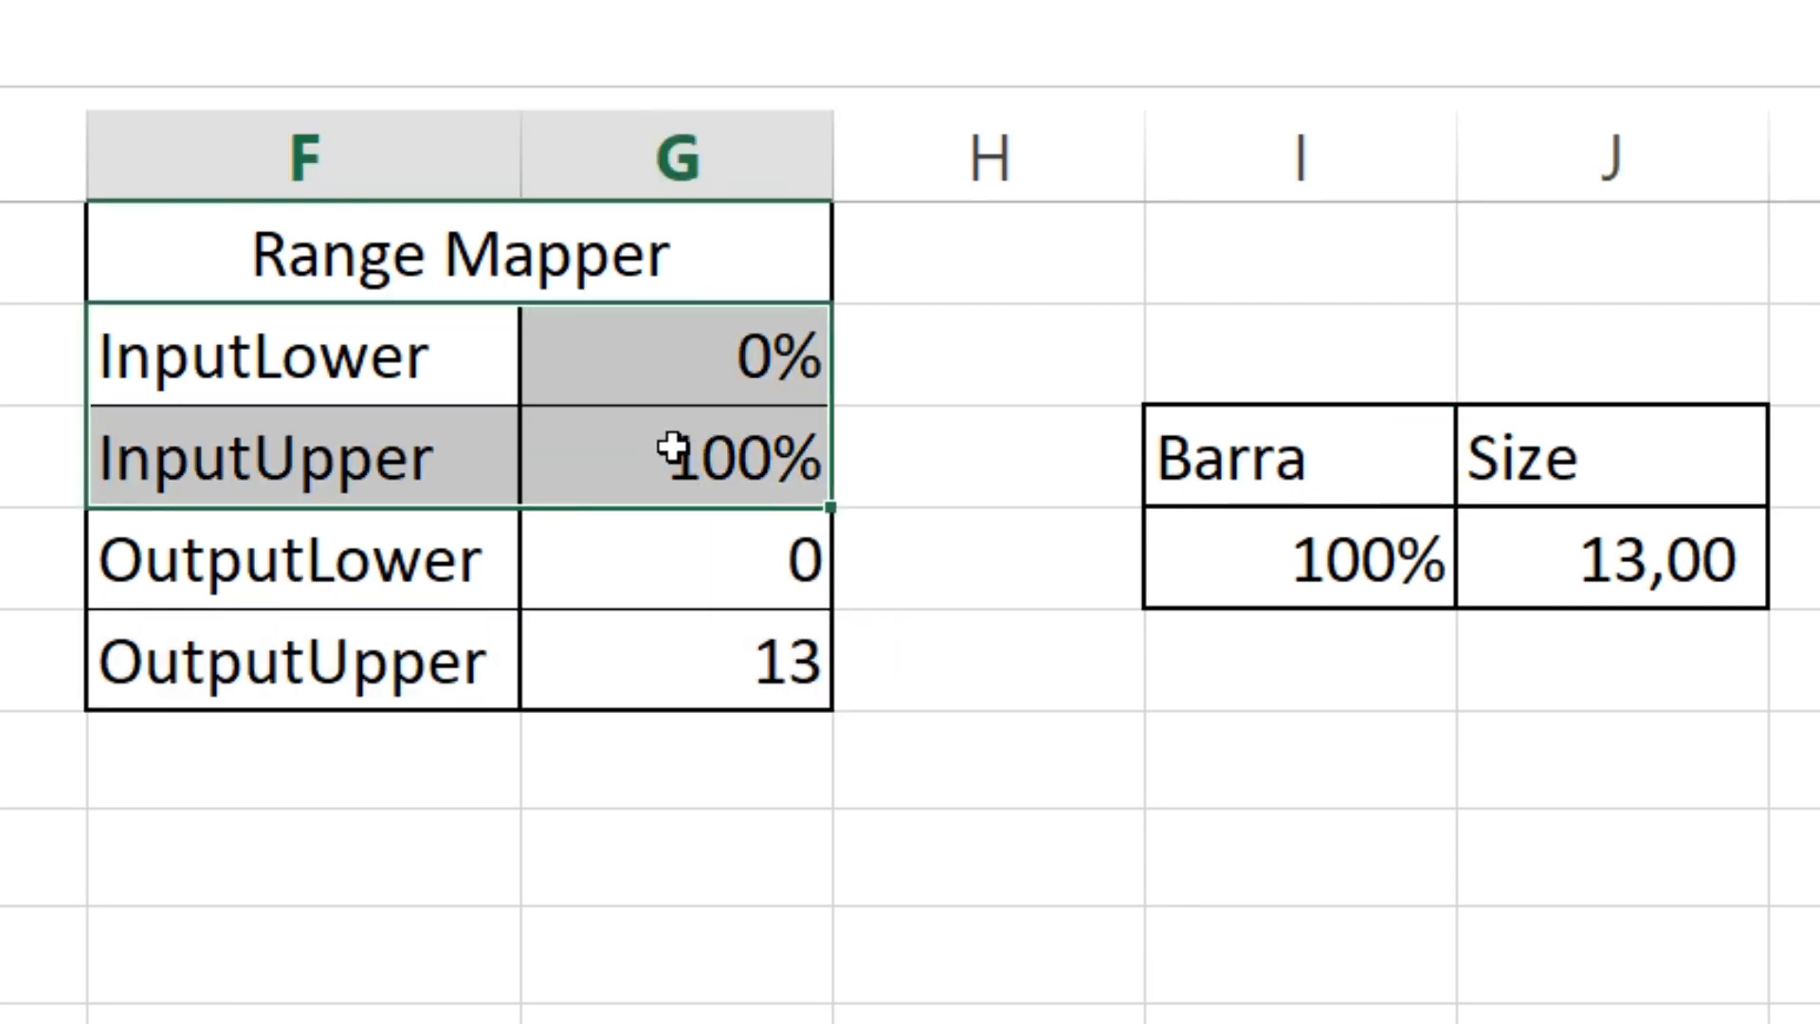
pyautogui.moveTo(1176, 477); pyautogui.dragTo(1255, 581)
pyautogui.click(1339, 853)
pyautogui.click(1283, 559)
pyautogui.click(289, 436)
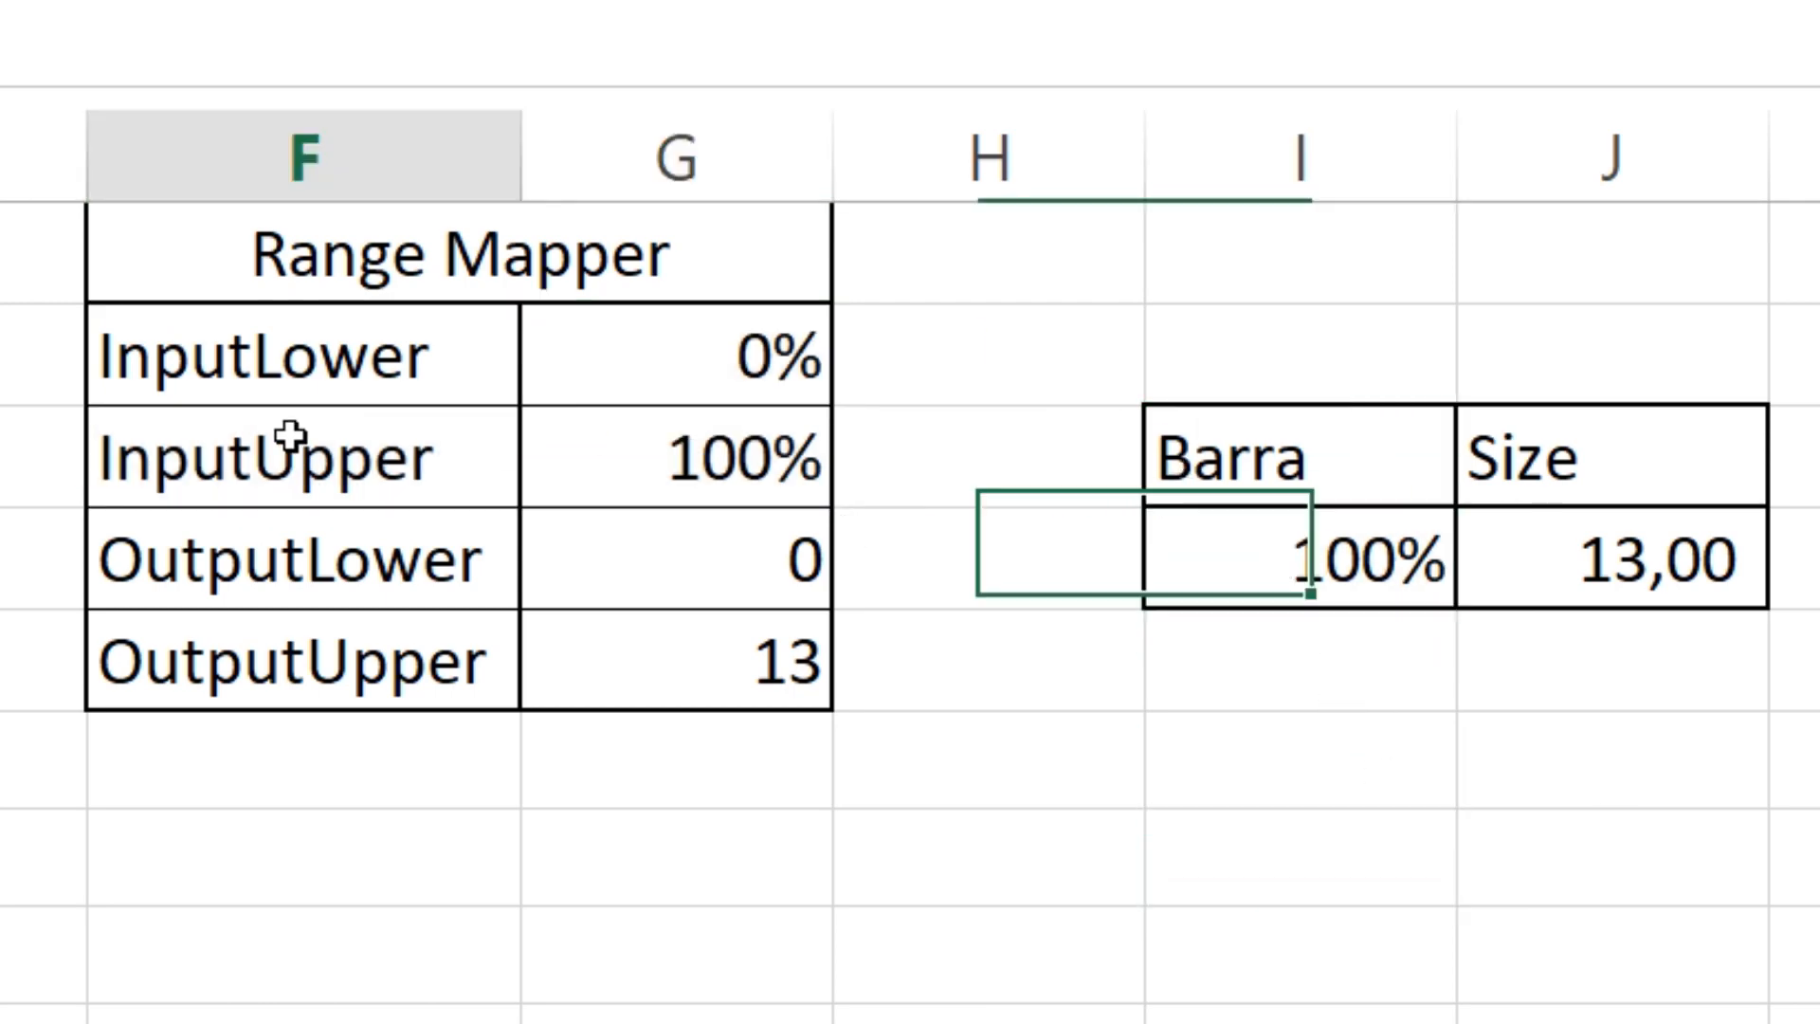
pyautogui.click(572, 664)
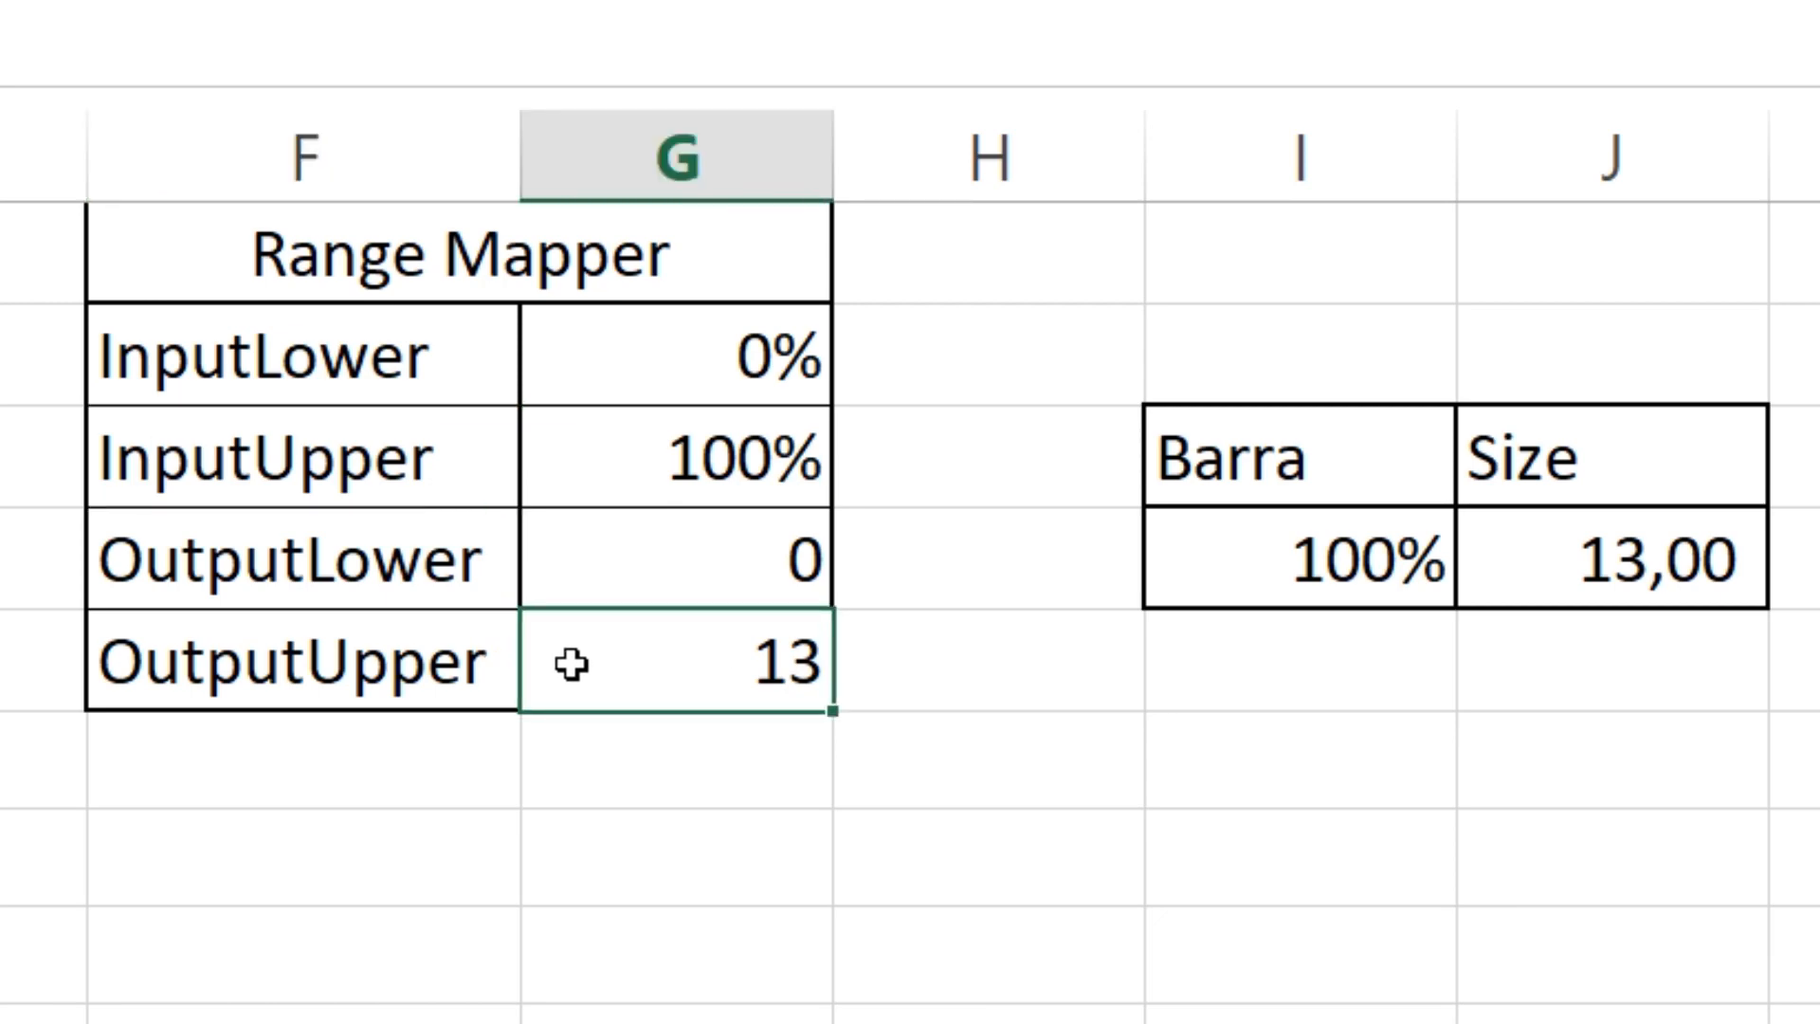
pyautogui.click(408, 455)
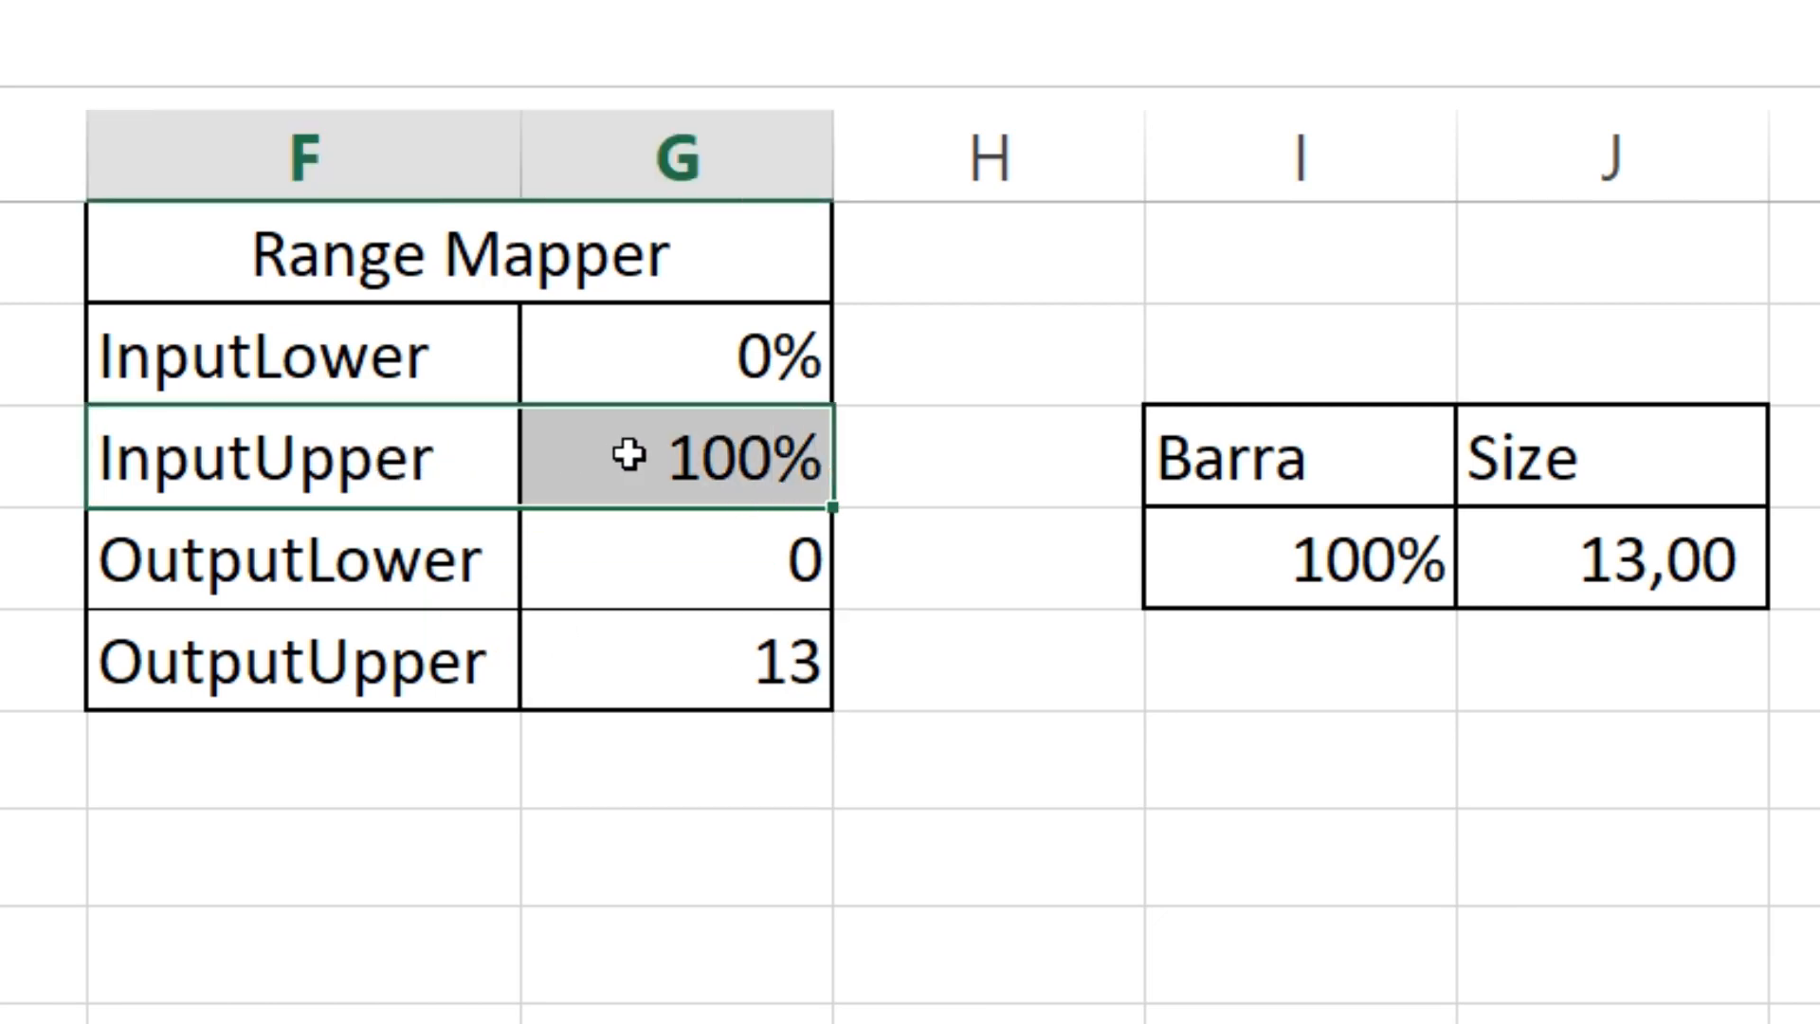
pyautogui.click(1300, 557)
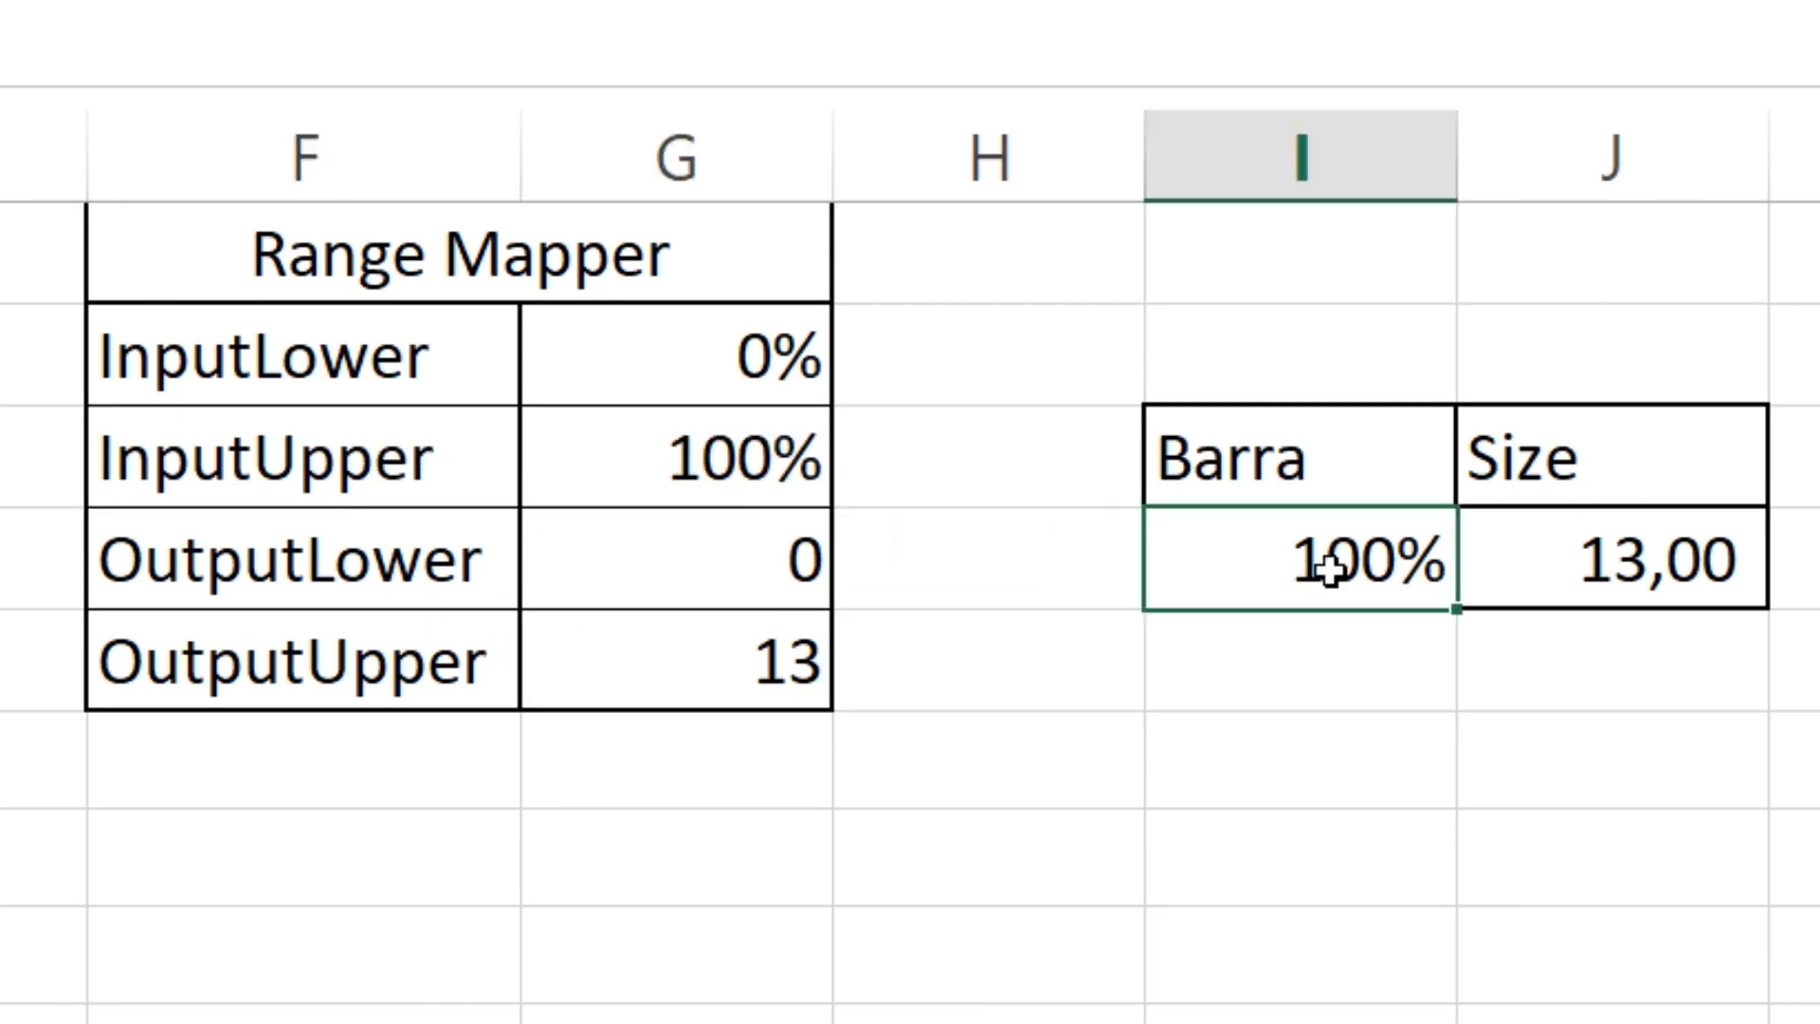
pyautogui.click(1527, 565)
# Step: Set the Barra value to 50% and compare the Size result with OutputUpper
pyautogui.click(1312, 565)
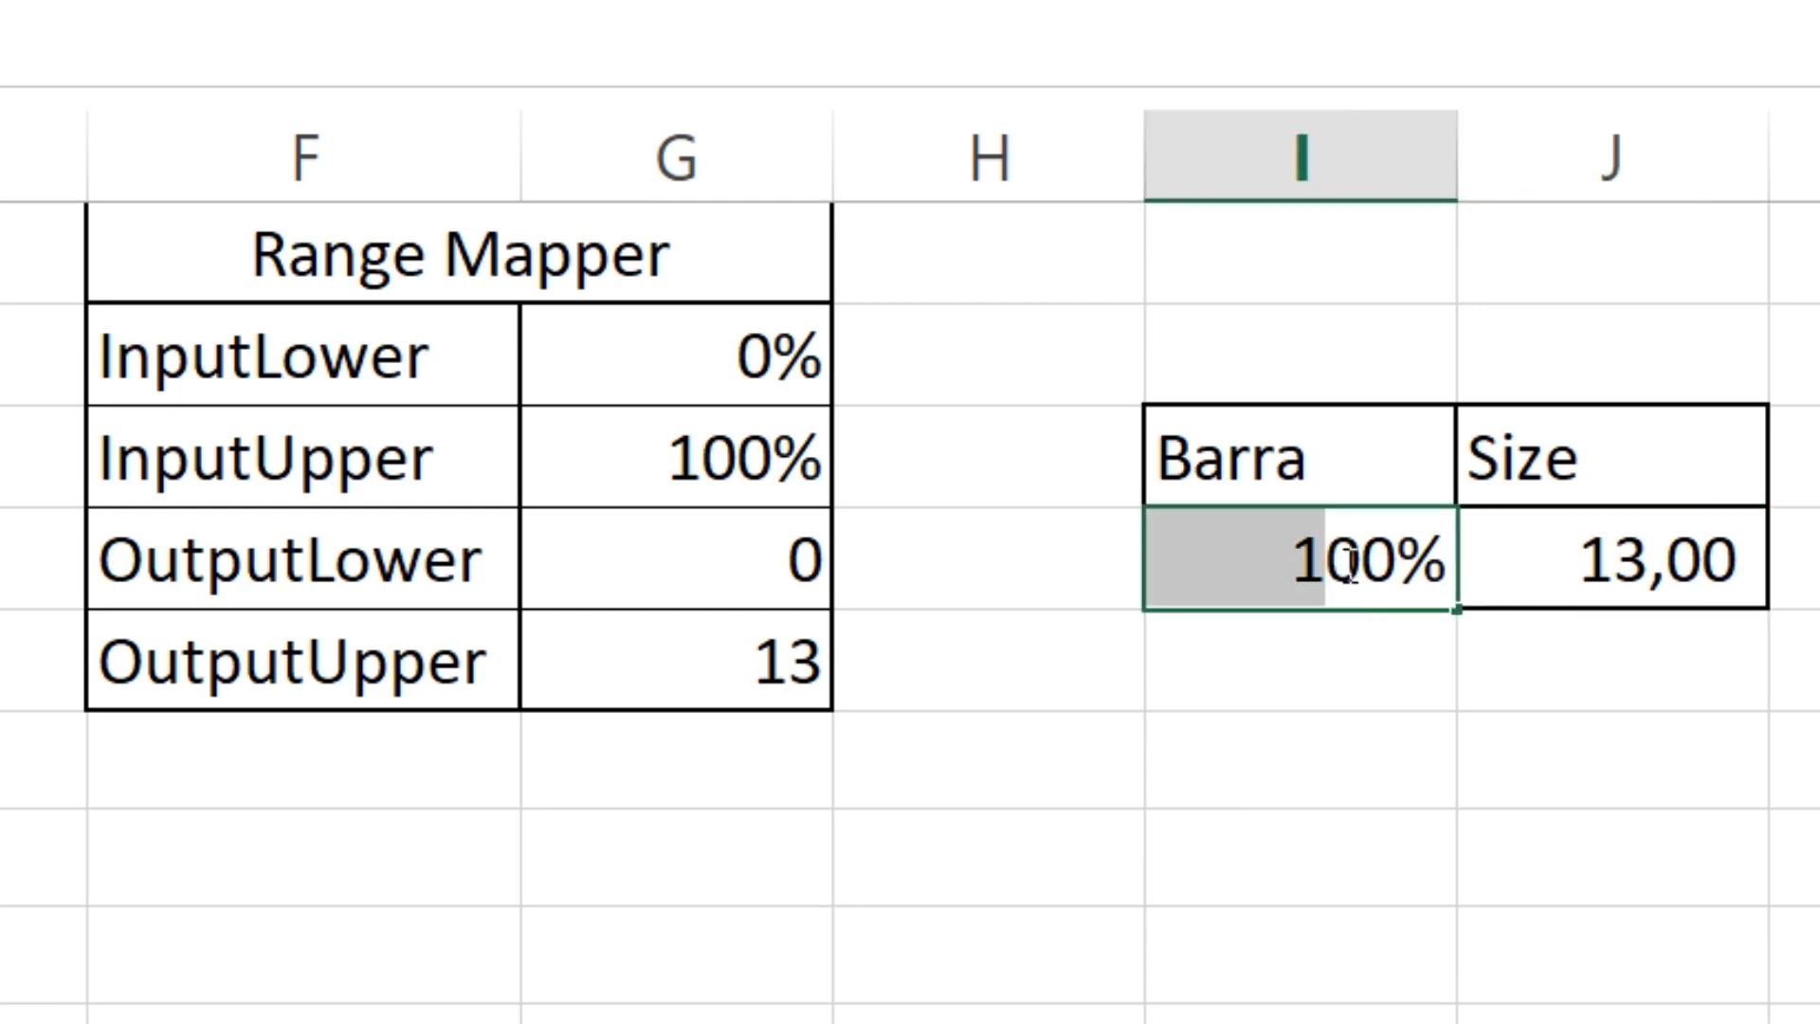
pyautogui.write('50')
pyautogui.press('Return')
pyautogui.click(1340, 569)
pyautogui.click(1703, 564)
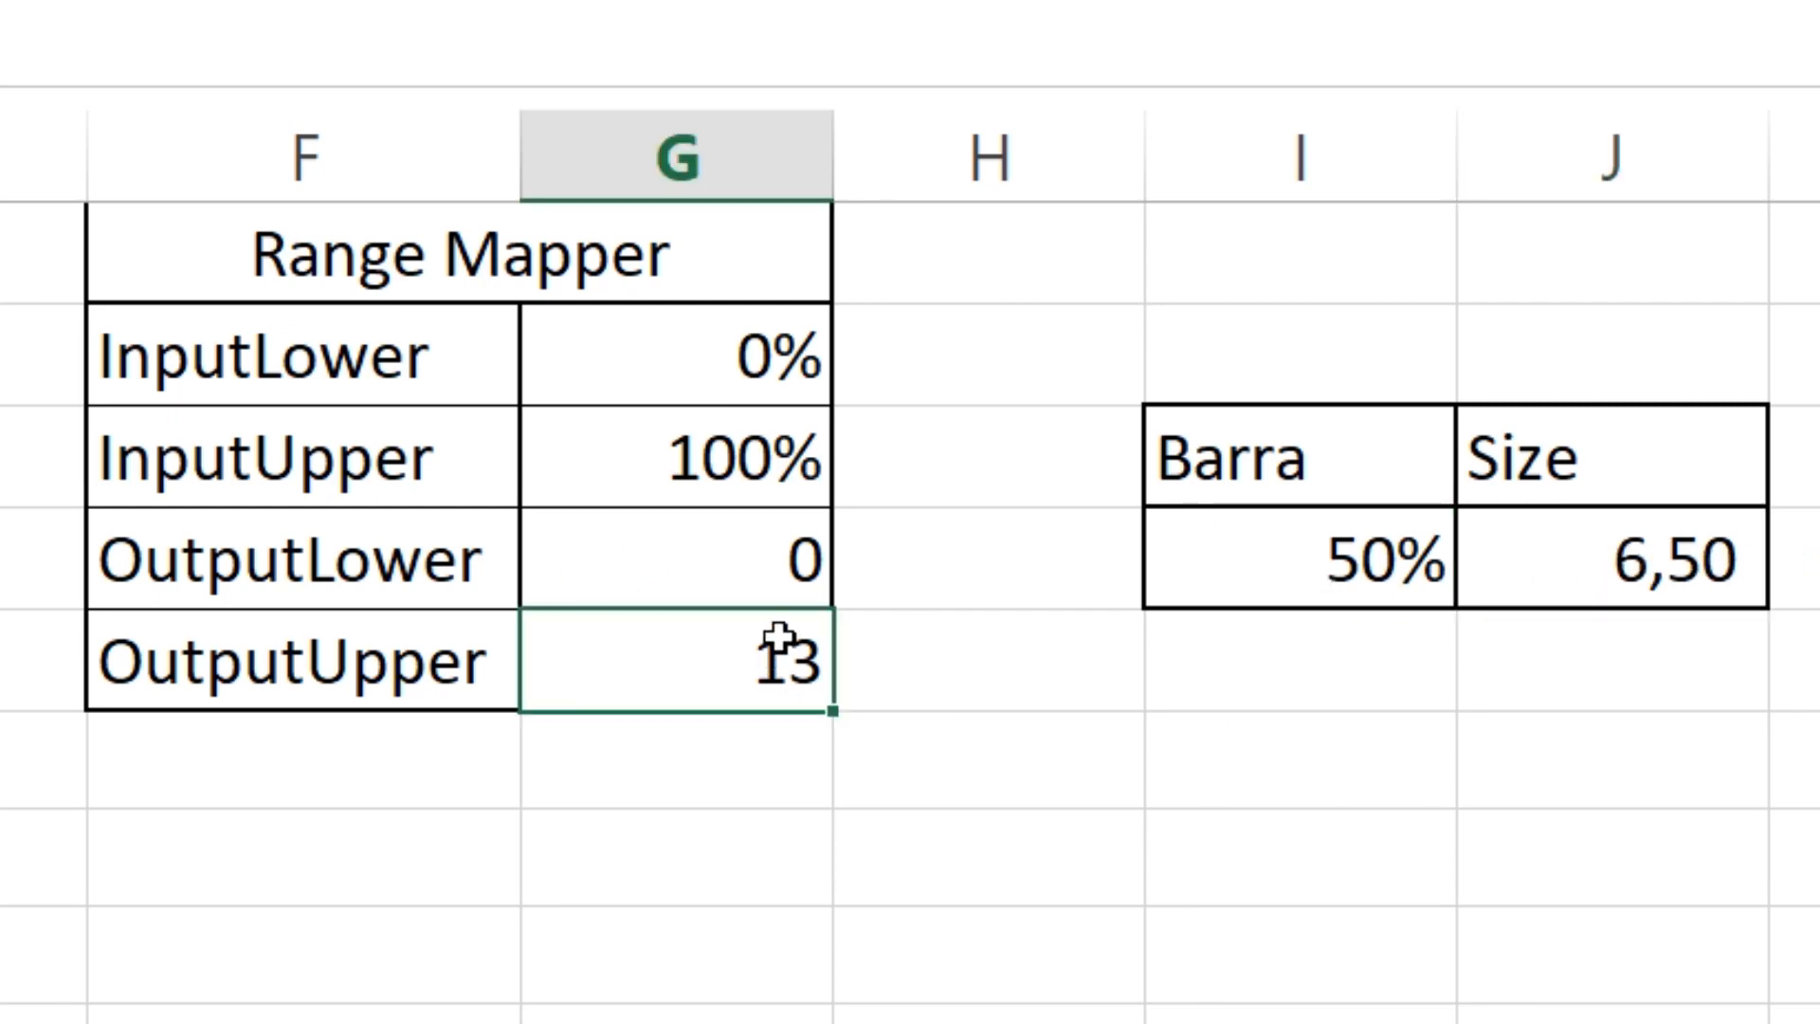
pyautogui.click(1330, 536)
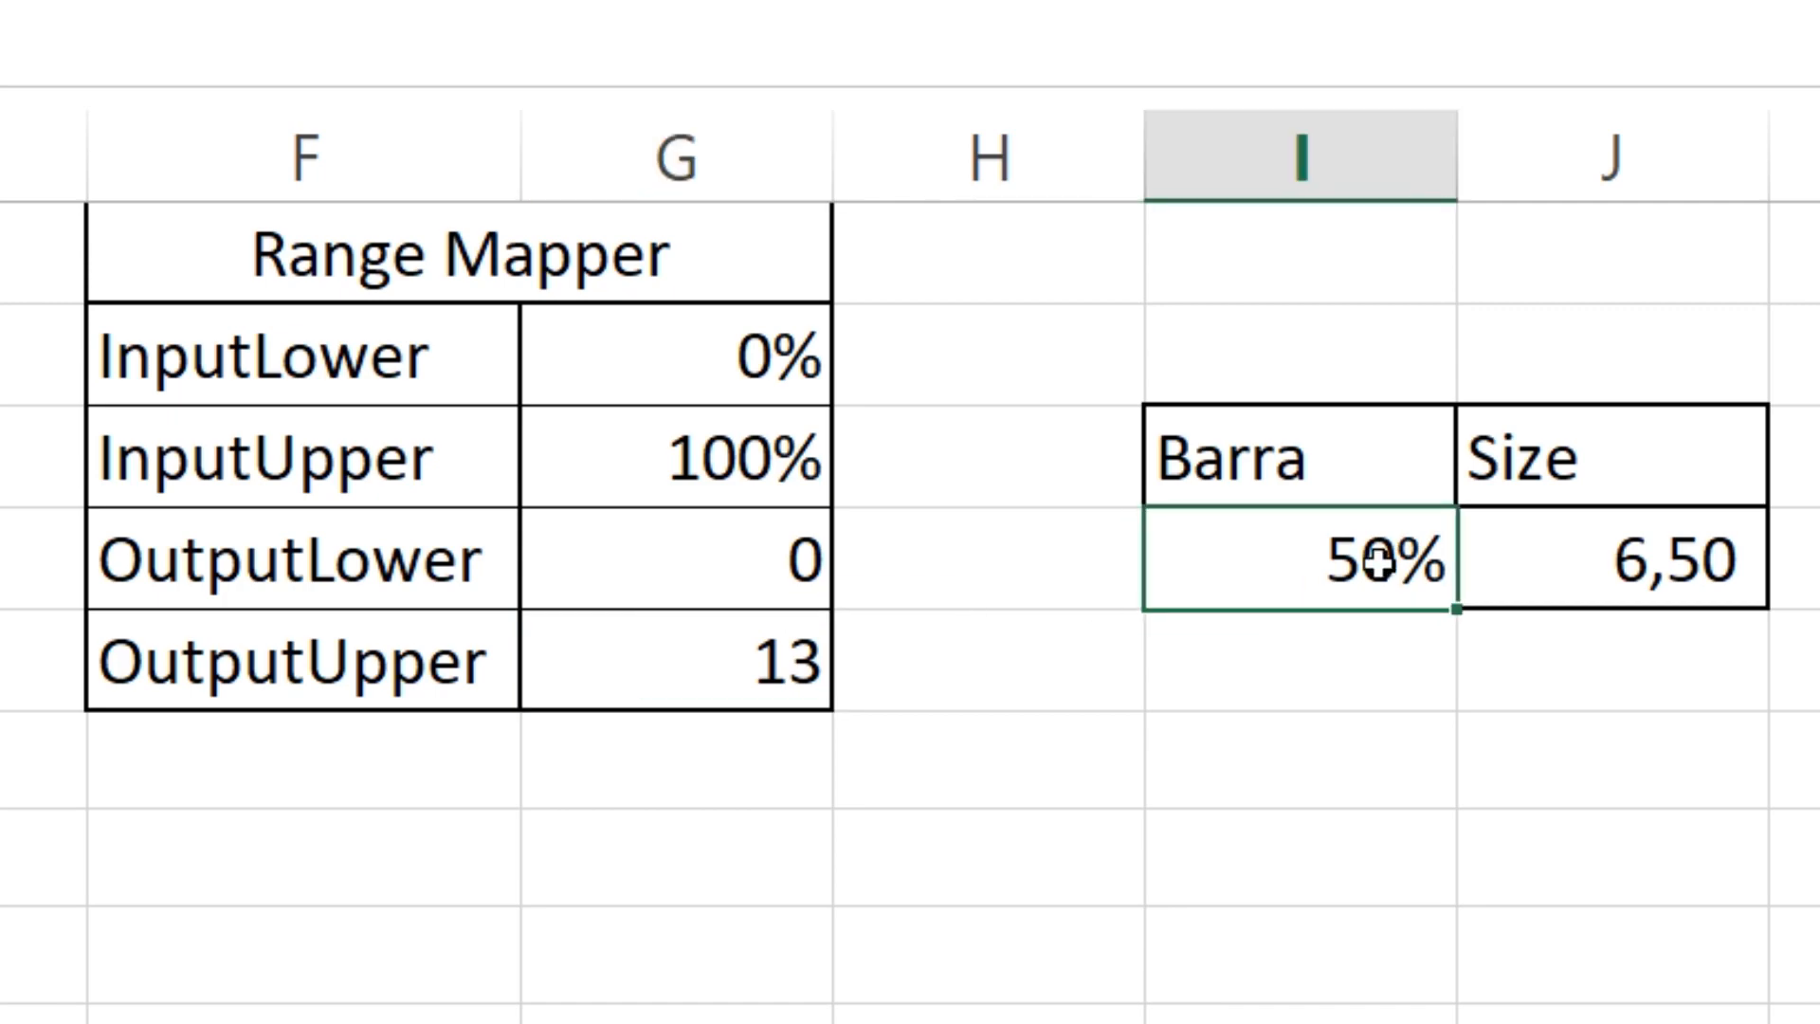
# Step: Set InputUpper in the Range Mapper table to 50% and check the Size result
pyautogui.click(779, 460)
pyautogui.doubleClick(665, 455)
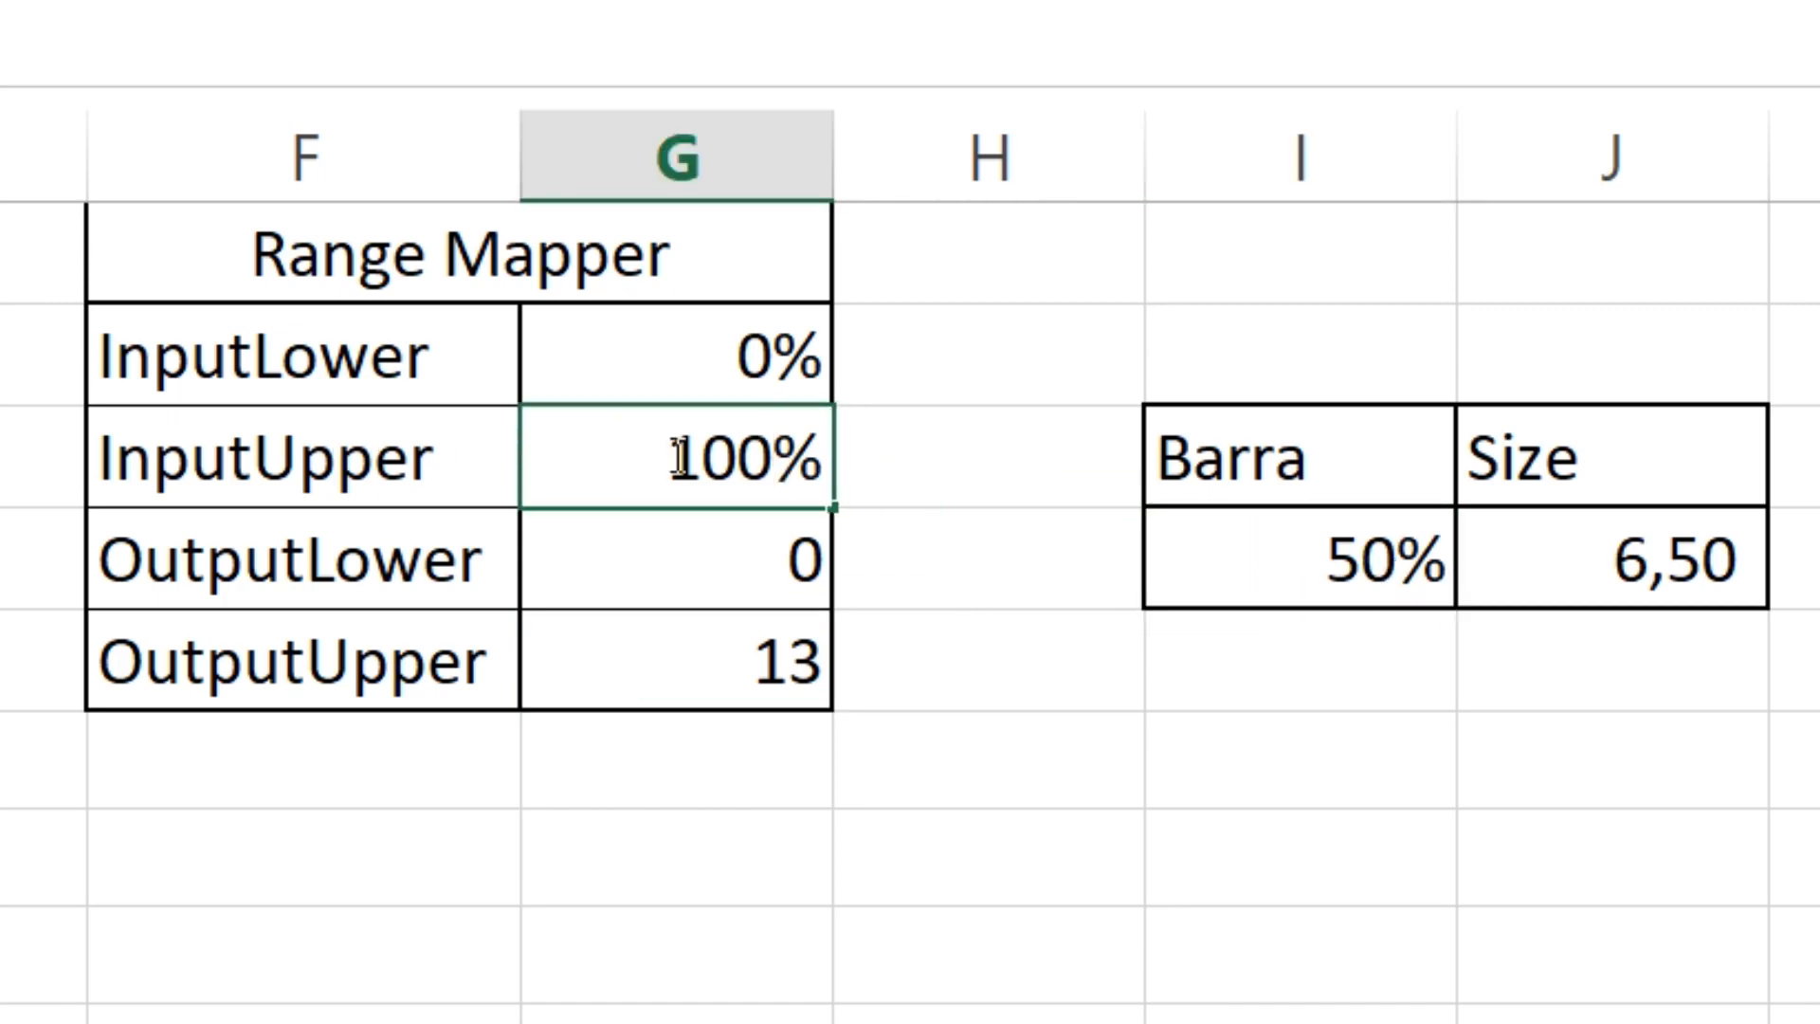
pyautogui.moveTo(665, 455); pyautogui.dragTo(794, 488)
pyautogui.write('50')
pyautogui.press('Return')
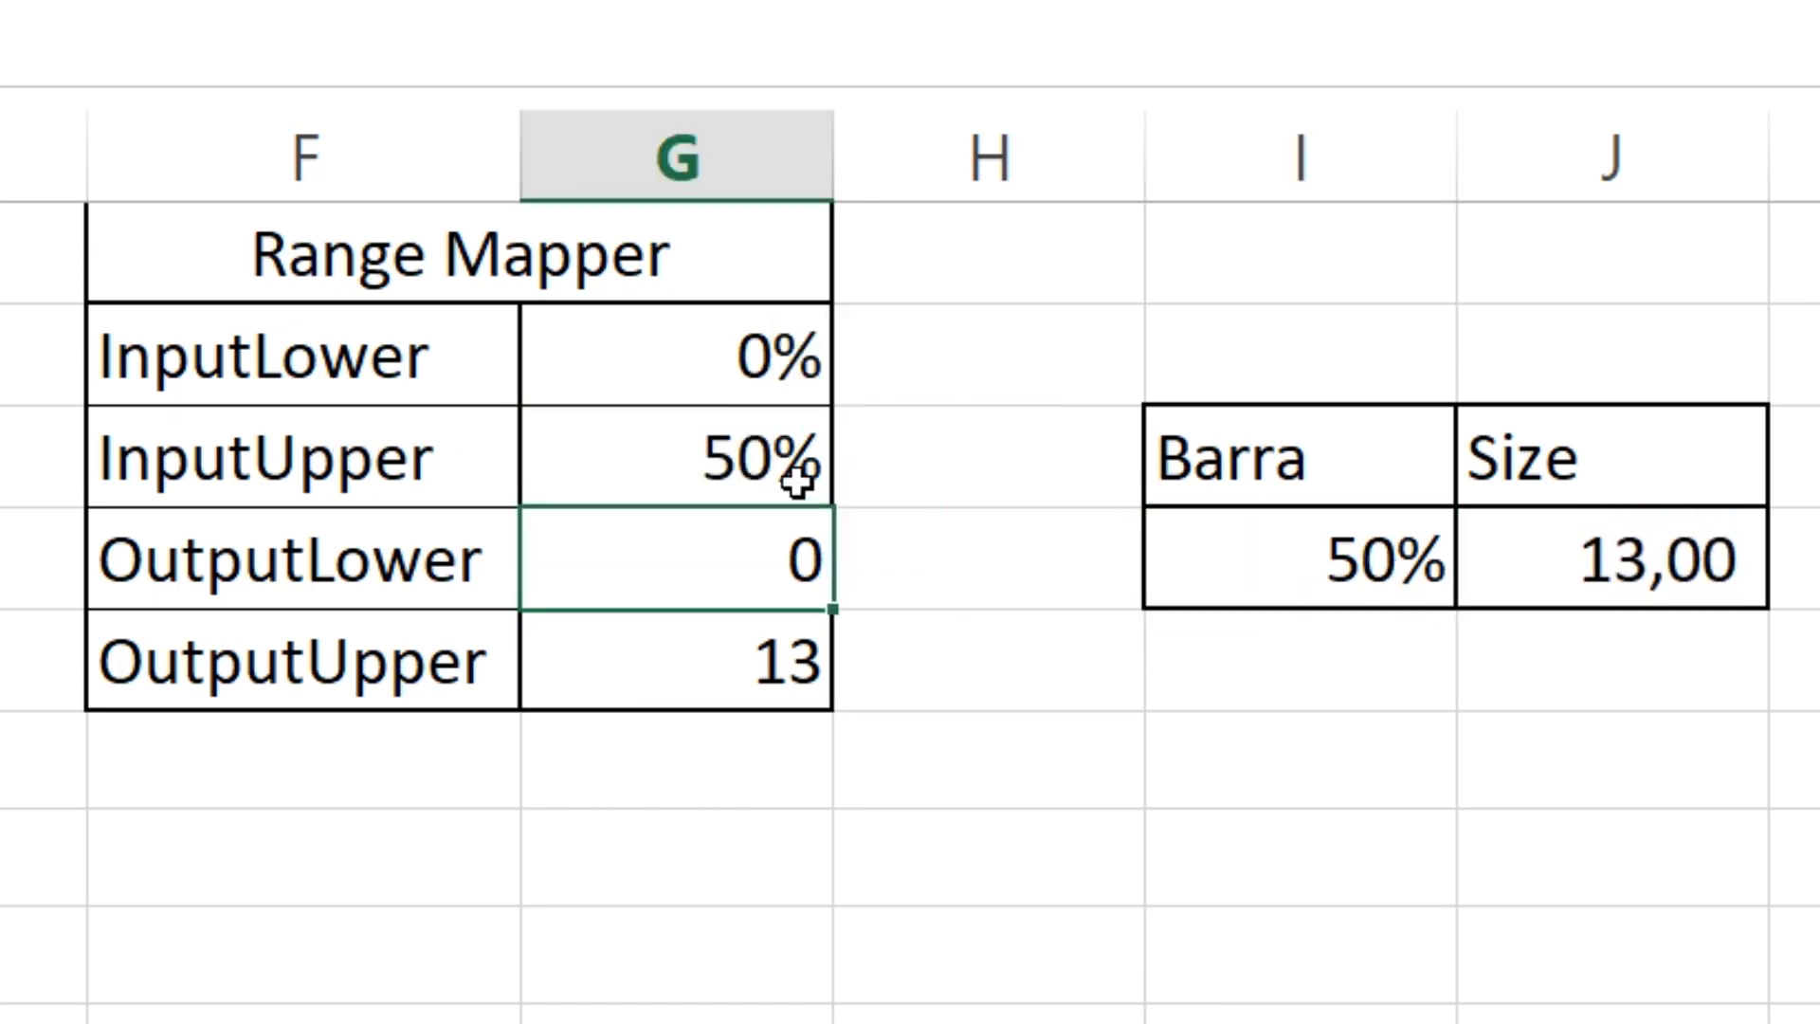
pyautogui.click(1317, 573)
pyautogui.click(1542, 552)
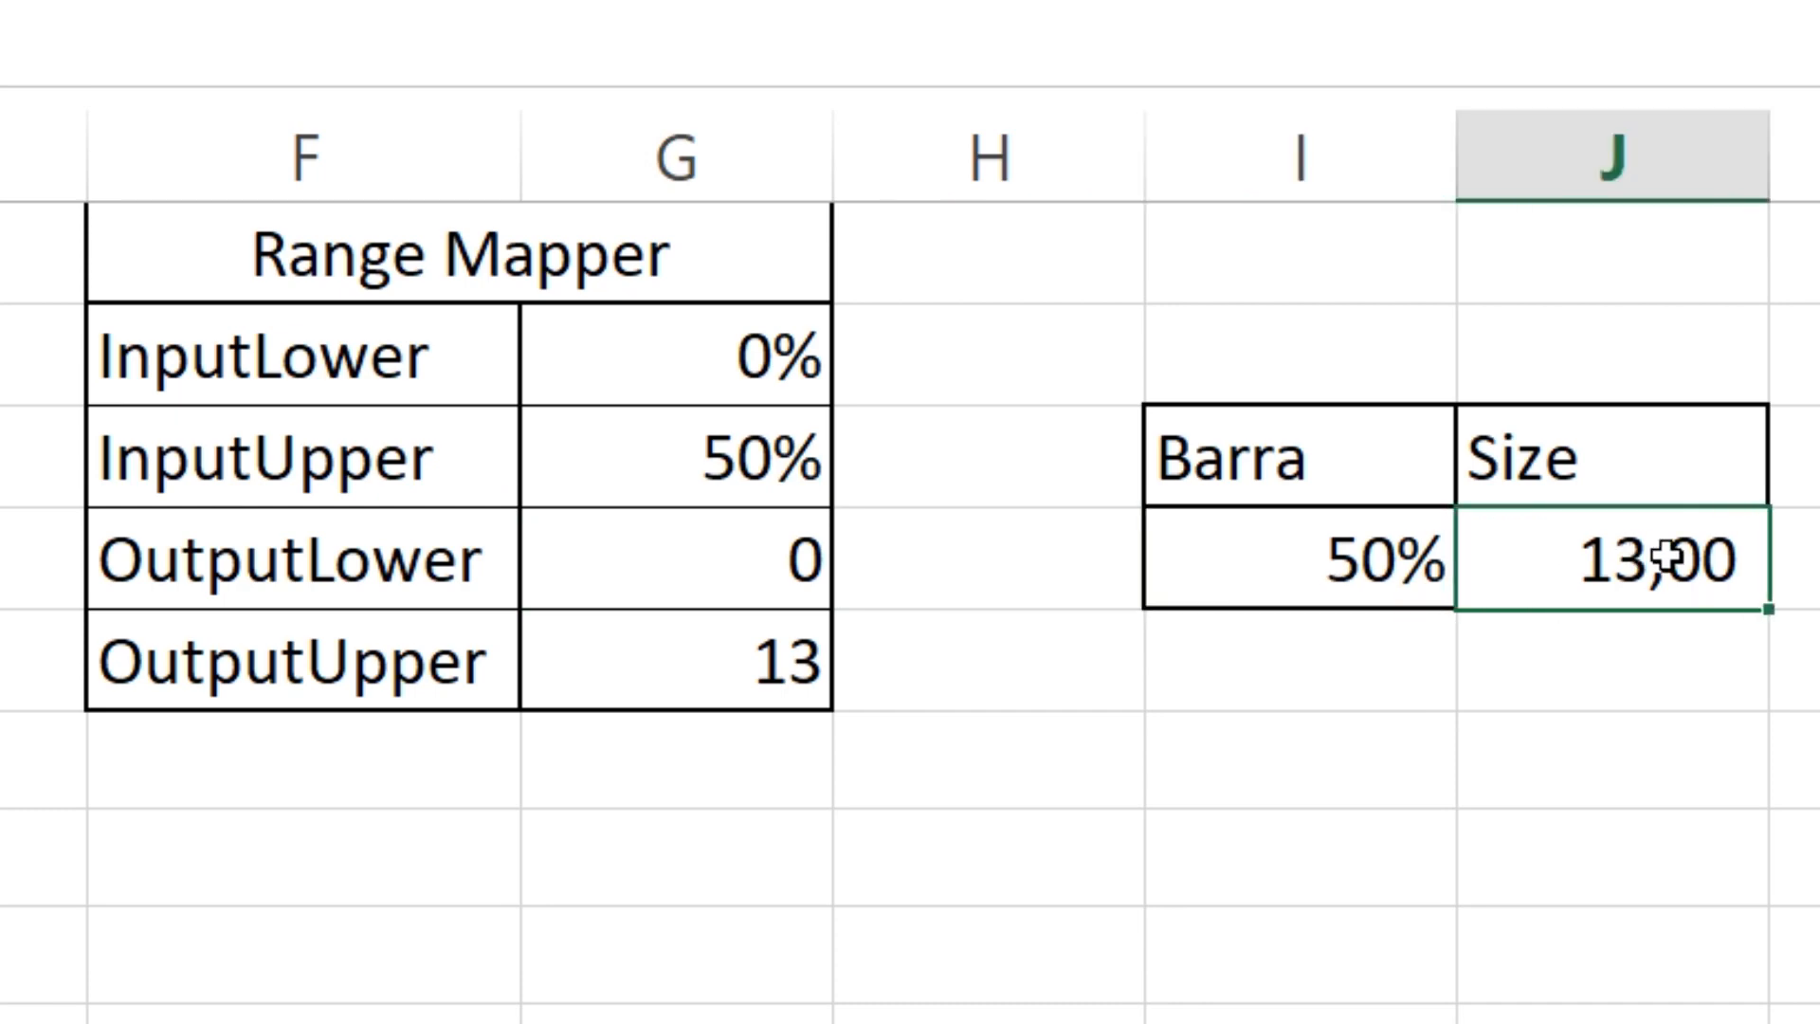
# Step: Set the Barra value to 100%, keeping the Range Mapper table's limits as they are
pyautogui.click(1340, 564)
pyautogui.doubleClick(1340, 569)
pyautogui.moveTo(1340, 569); pyautogui.dragTo(1394, 568)
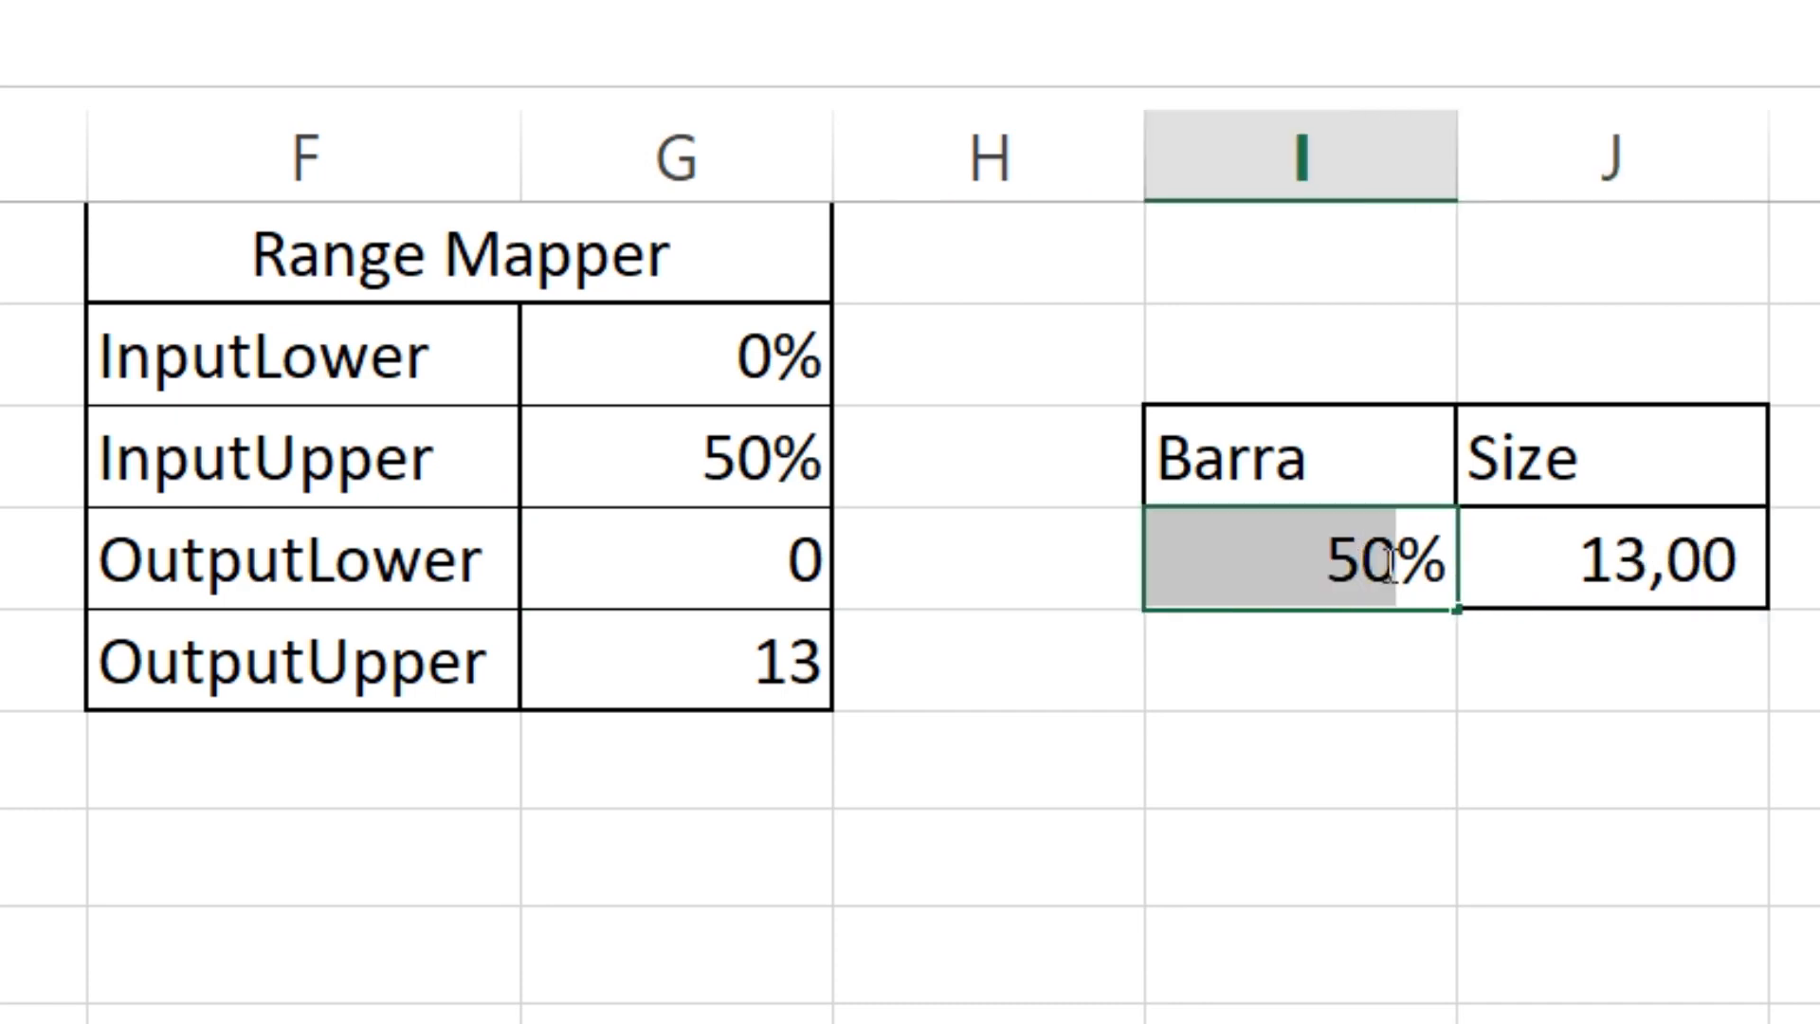
pyautogui.write('100')
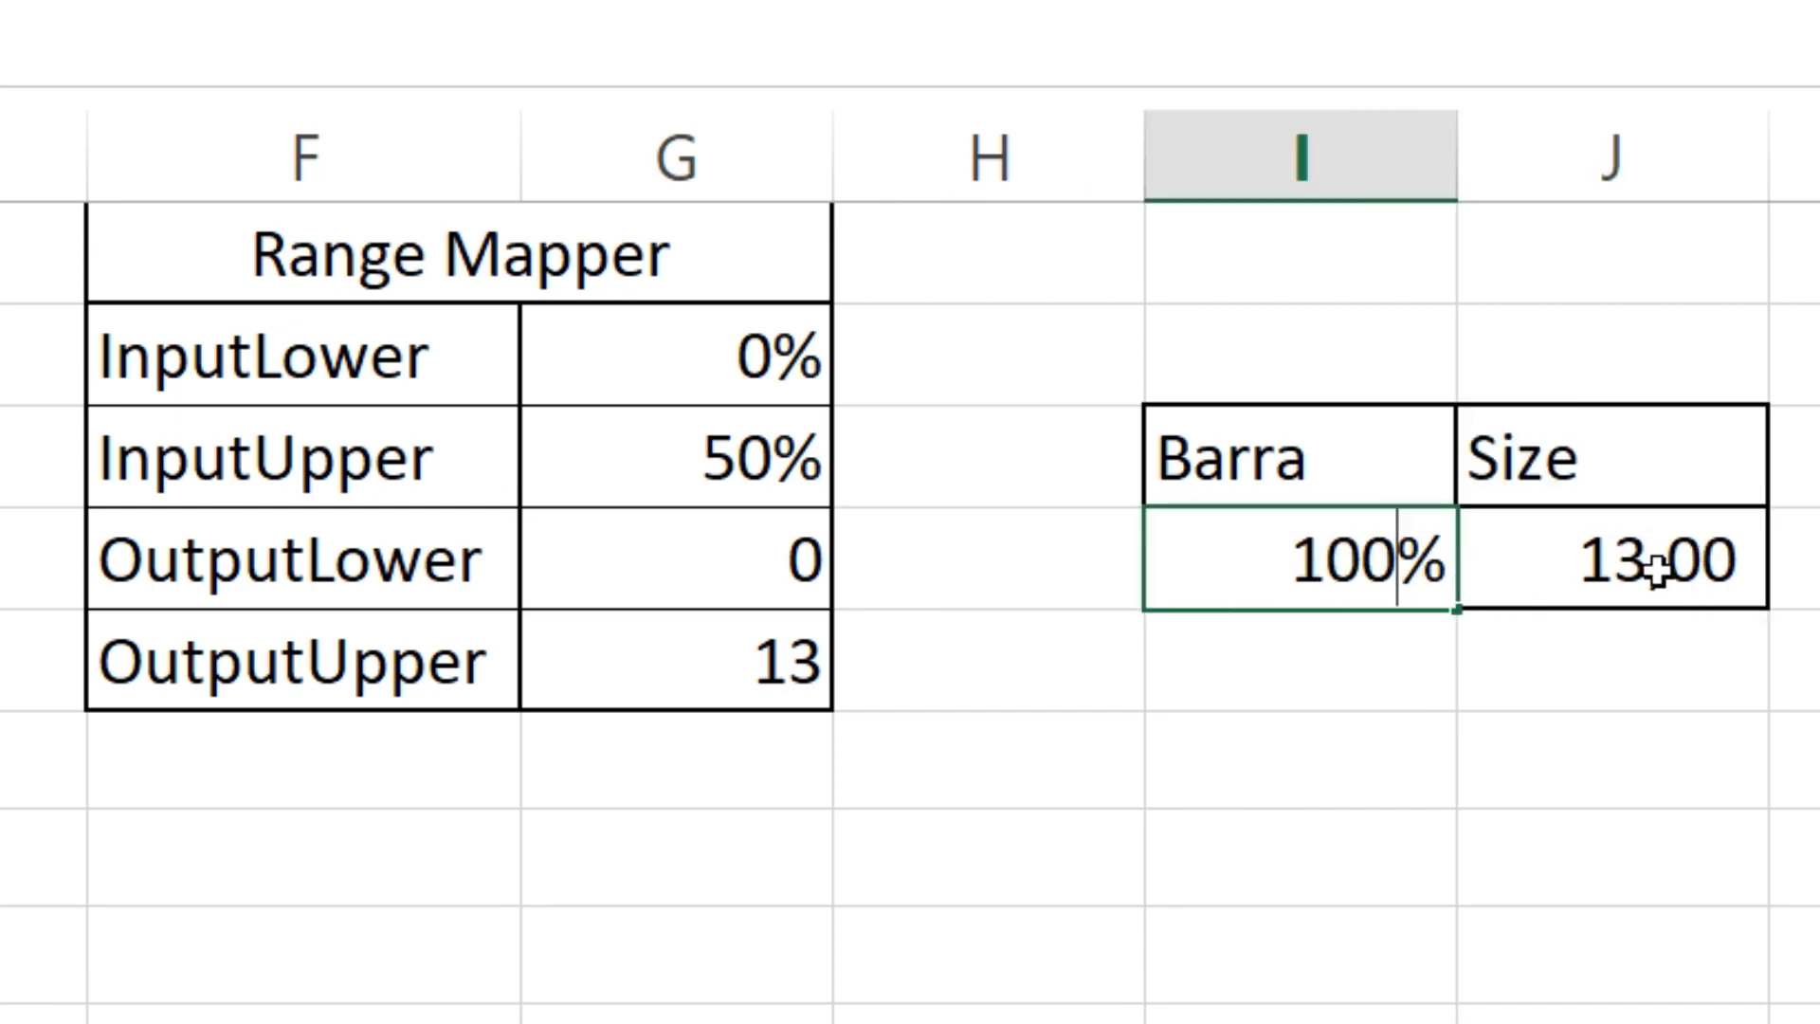
pyautogui.press('Return')
pyautogui.click(1322, 528)
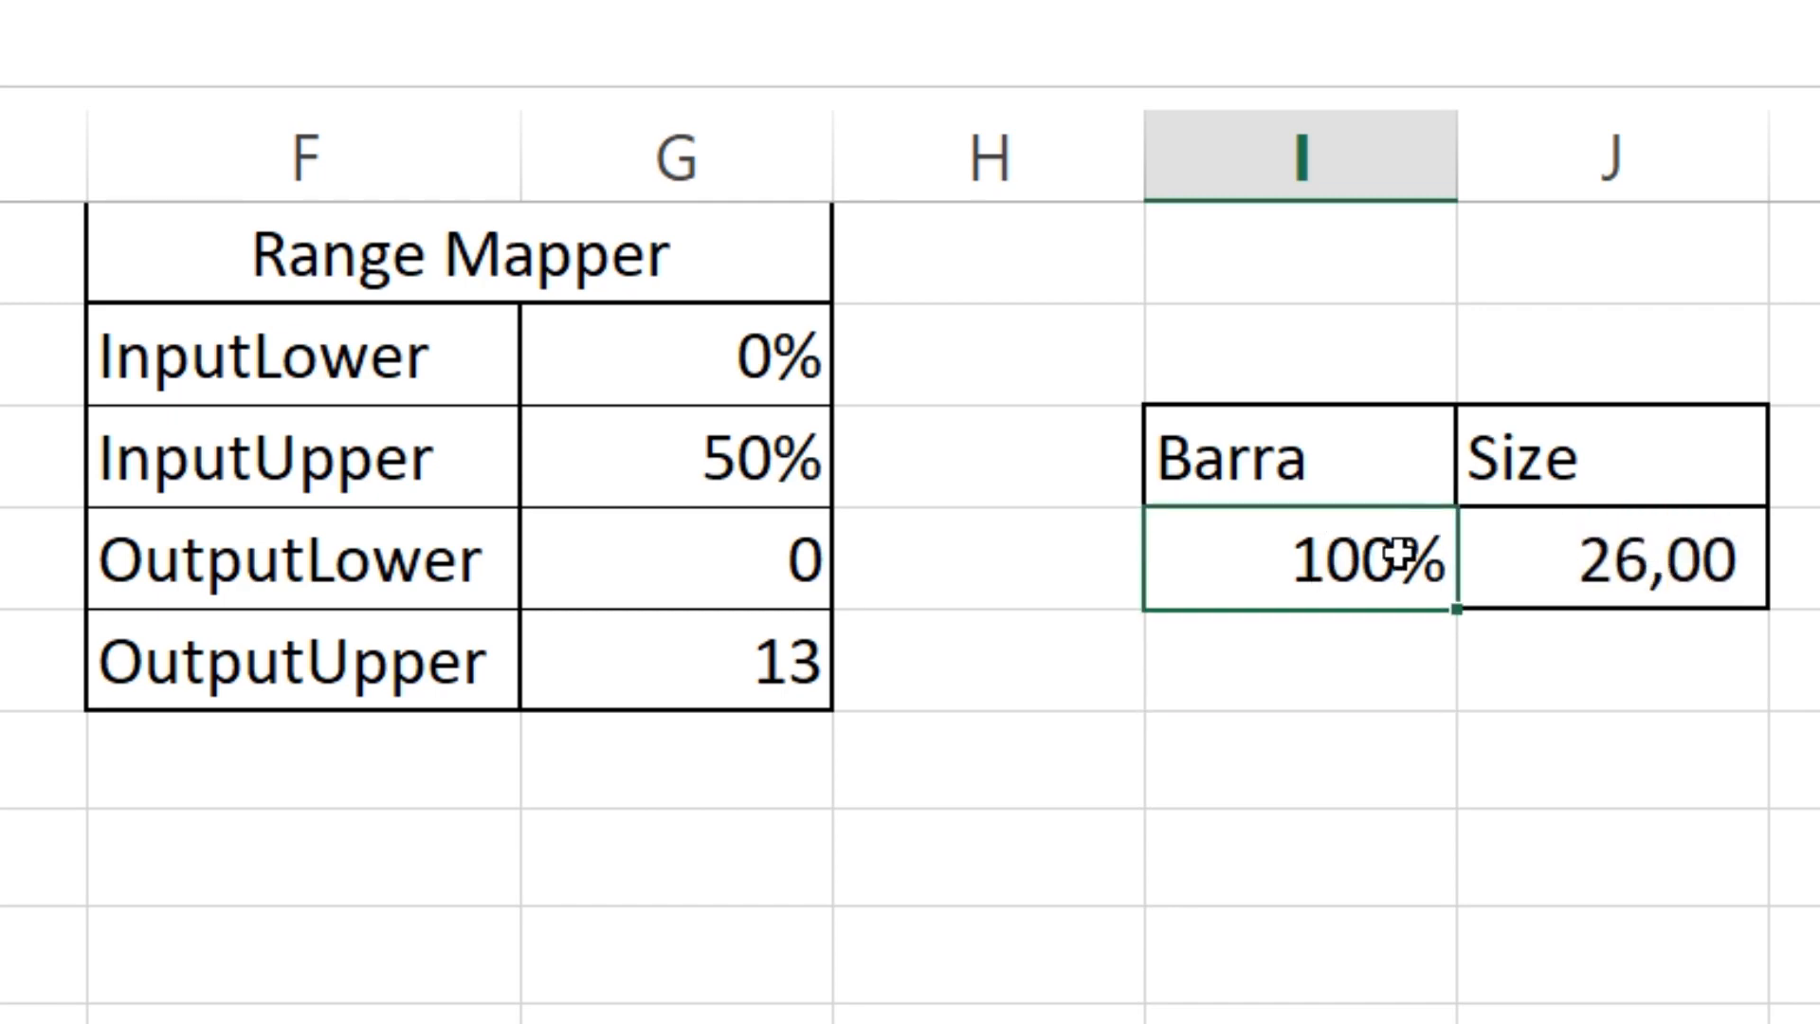
# Step: Compare the InputLower and OutputLower values in the Range Mapper table
pyautogui.click(612, 539)
pyautogui.click(631, 289)
pyautogui.click(635, 376)
pyautogui.click(683, 568)
pyautogui.click(702, 375)
pyautogui.click(715, 534)
pyautogui.click(725, 380)
pyautogui.click(728, 542)
pyautogui.click(723, 379)
pyautogui.click(748, 550)
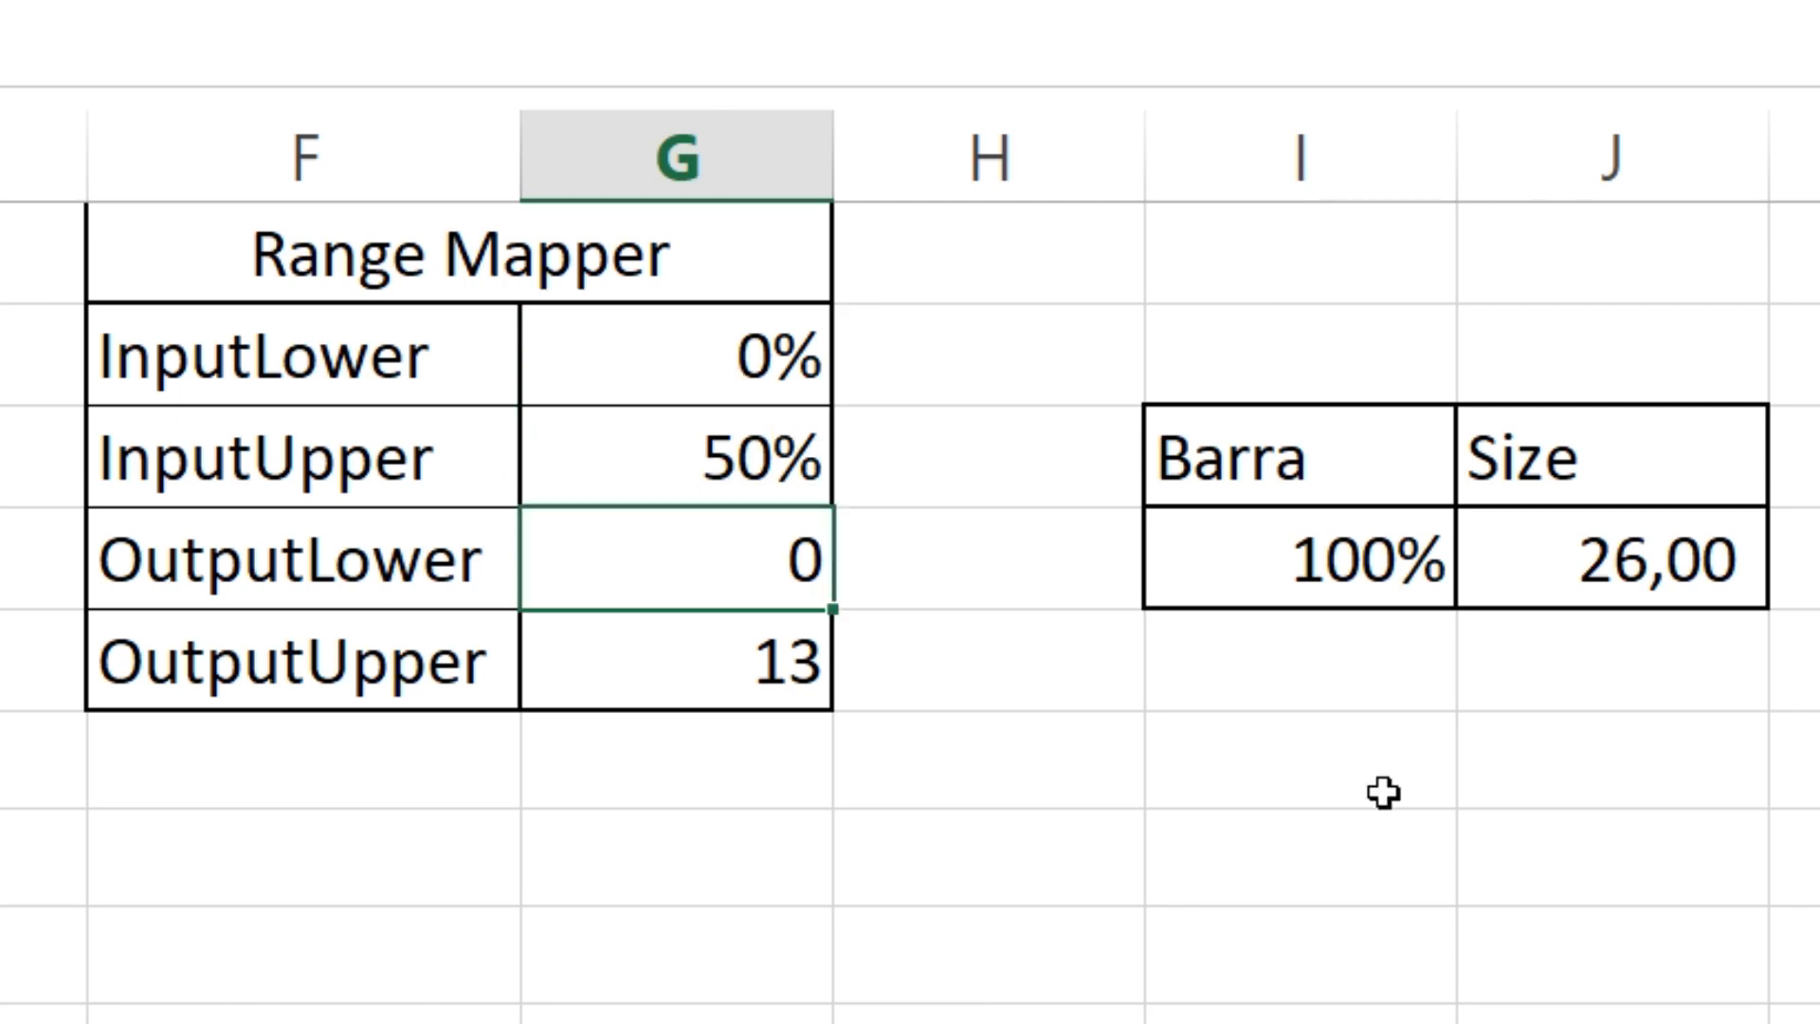
pyautogui.click(689, 354)
pyautogui.click(714, 622)
pyautogui.click(715, 578)
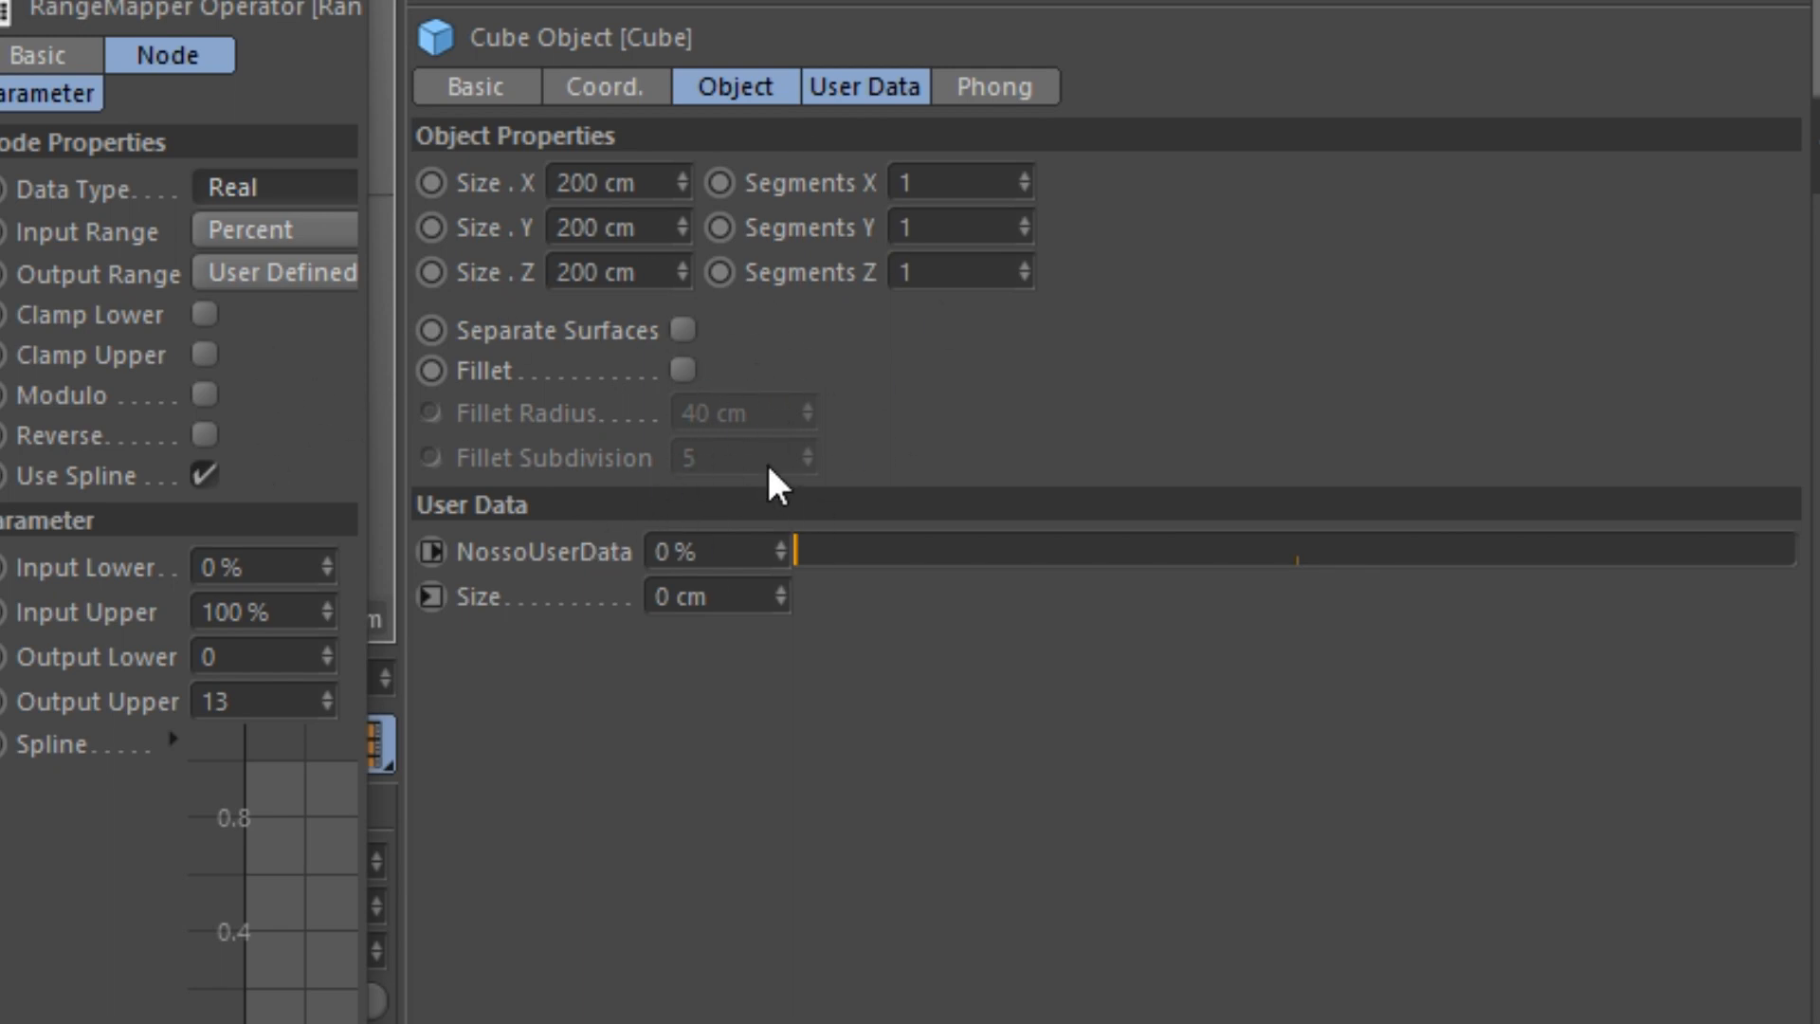
# Step: Switch back to Cinema 4D and compare the Cube's NossoUserData and Size fields with the Range Mapper's input and output limits
pyautogui.click(528, 552)
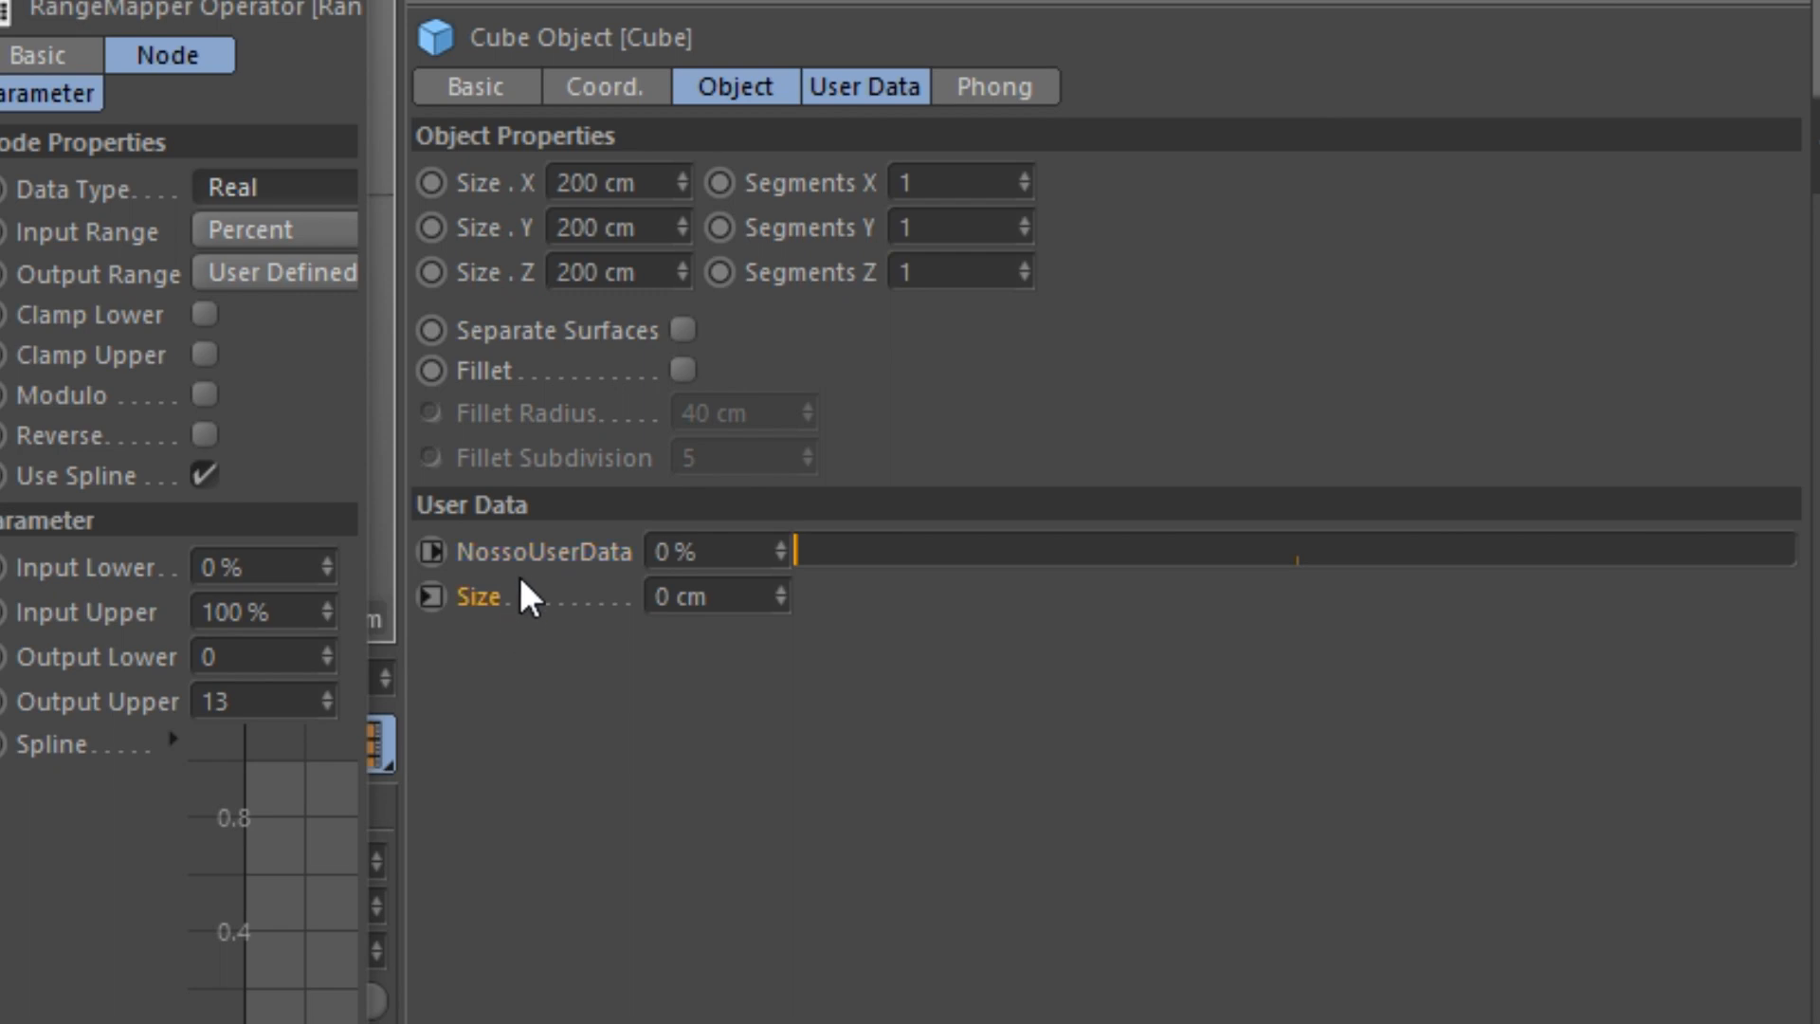
pyautogui.moveTo(523, 595); pyautogui.dragTo(487, 612)
pyautogui.moveTo(489, 601); pyautogui.dragTo(512, 603)
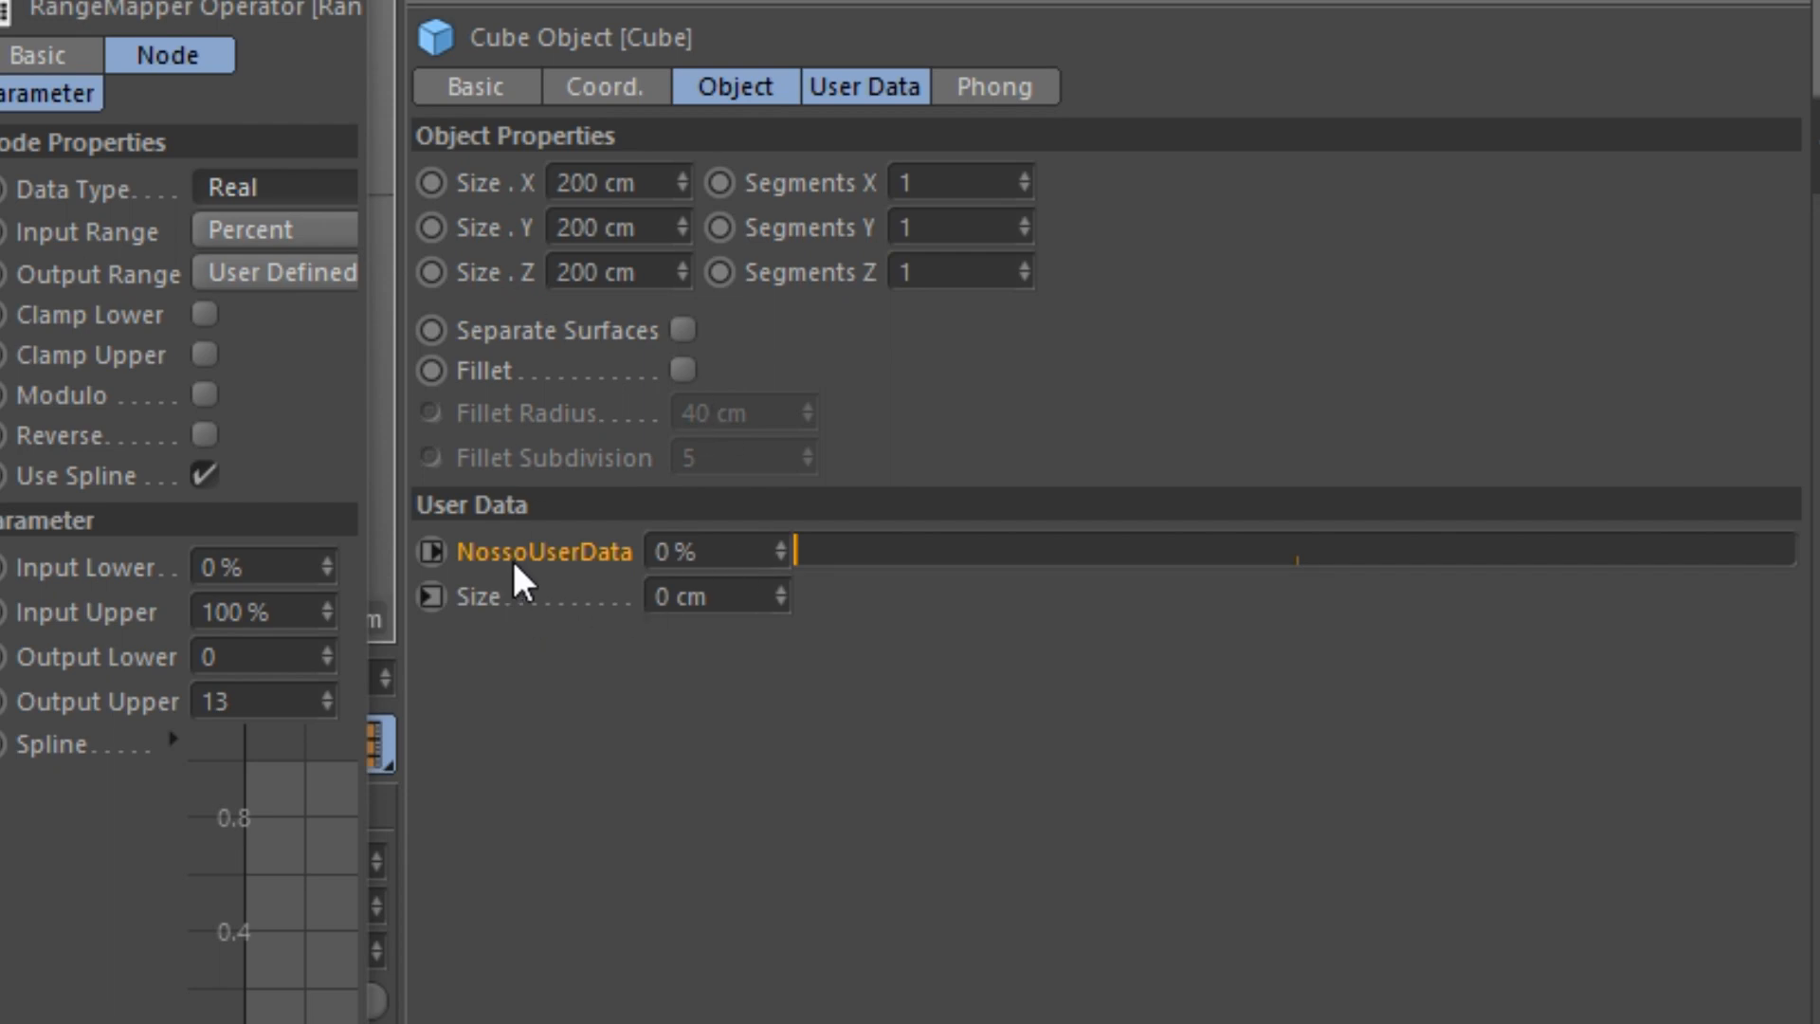
pyautogui.moveTo(554, 551)
pyautogui.mouseDown()
pyautogui.moveTo(638, 552)
pyautogui.moveTo(567, 557)
pyautogui.mouseUp()
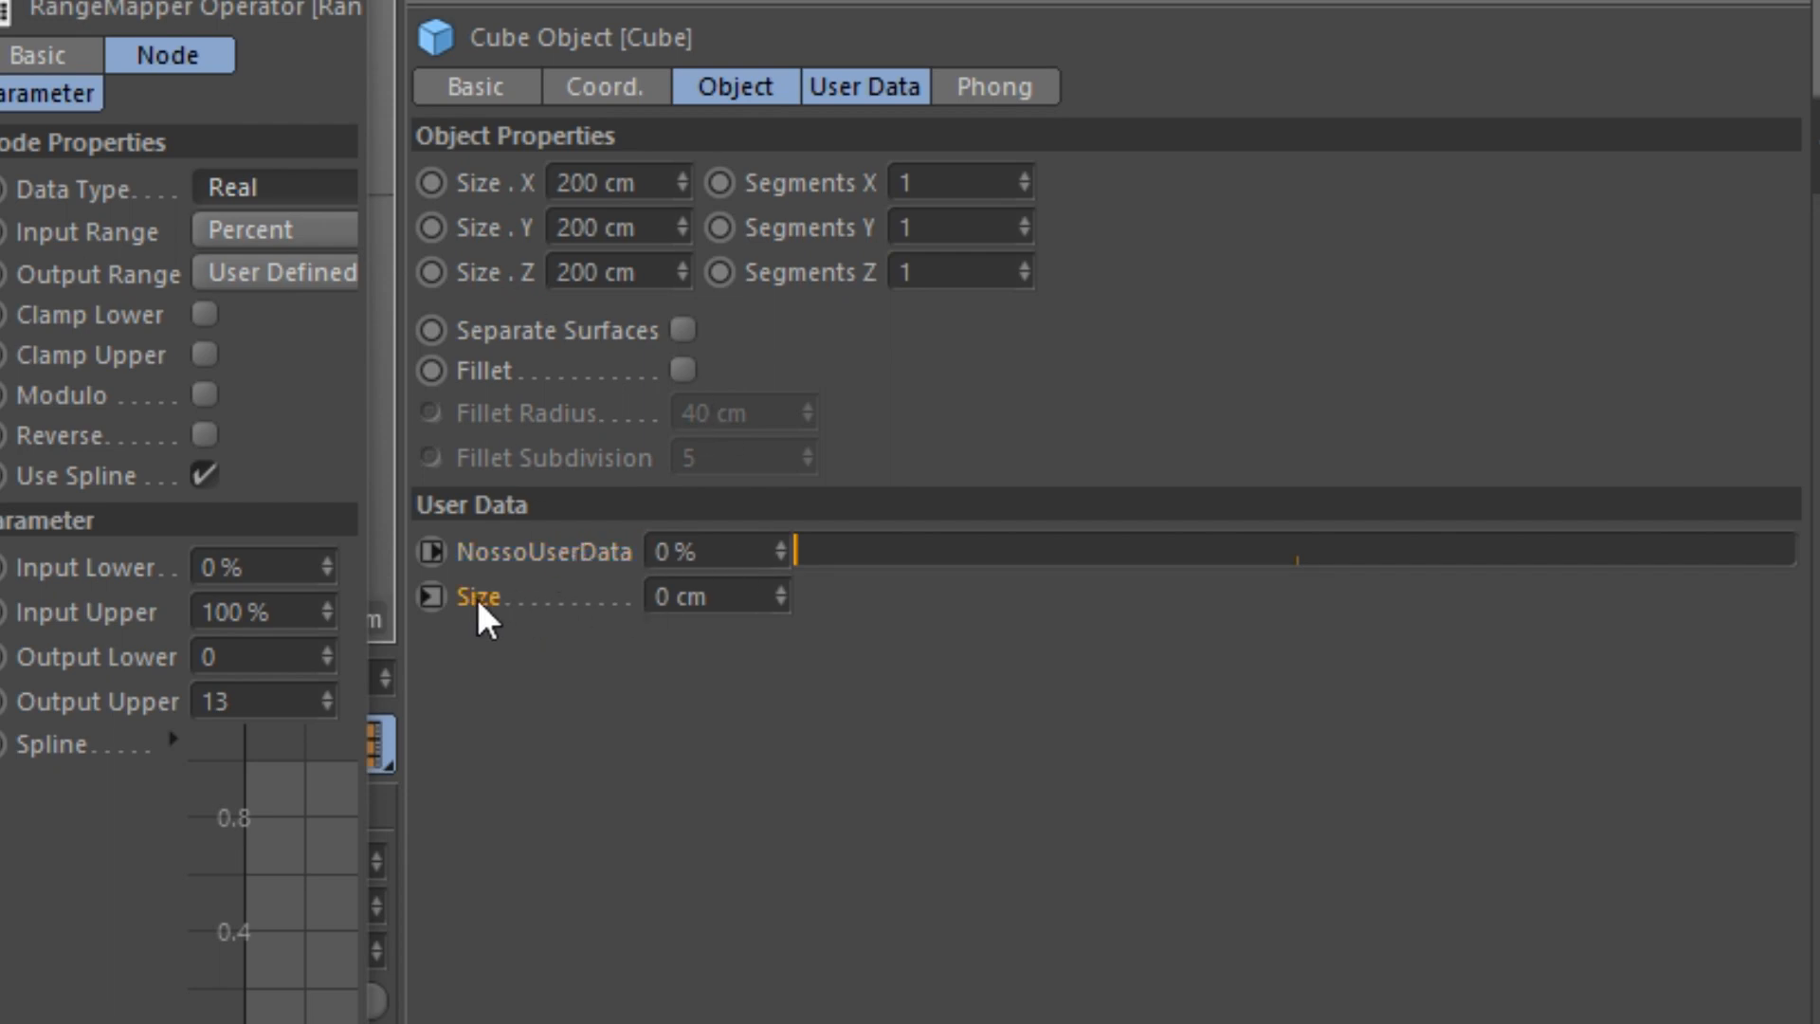
pyautogui.click(734, 595)
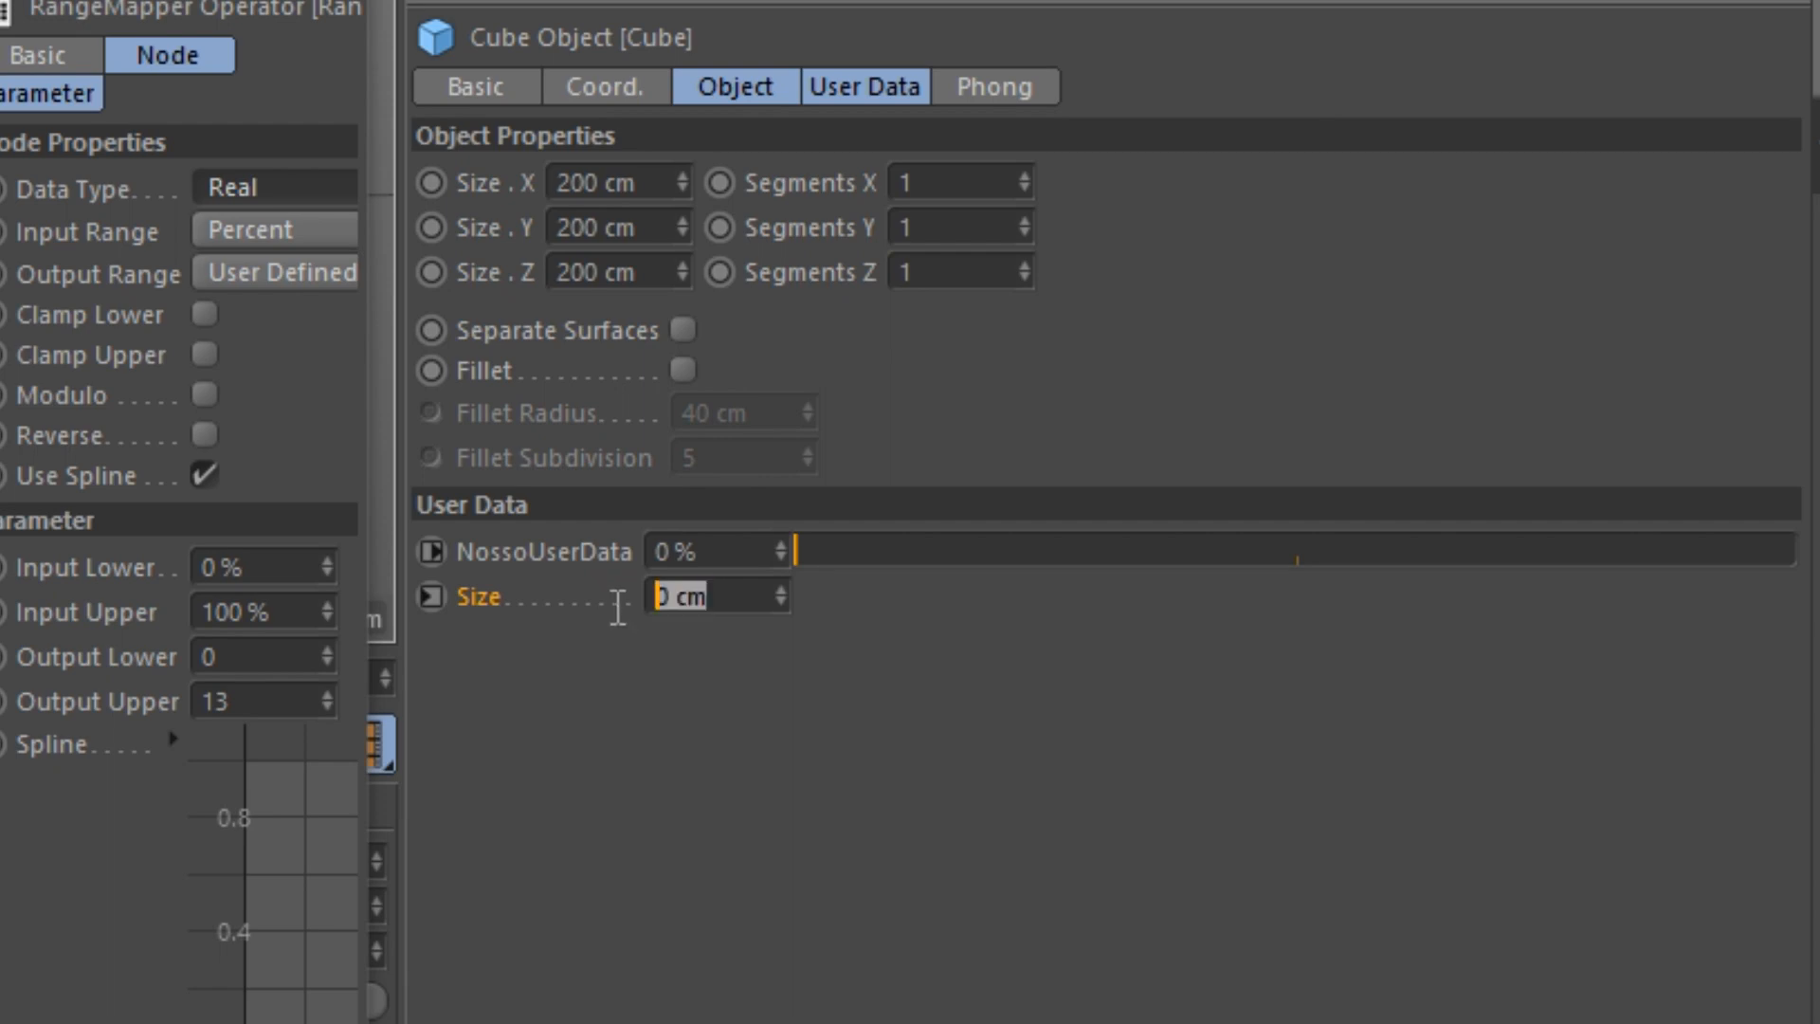
pyautogui.click(273, 568)
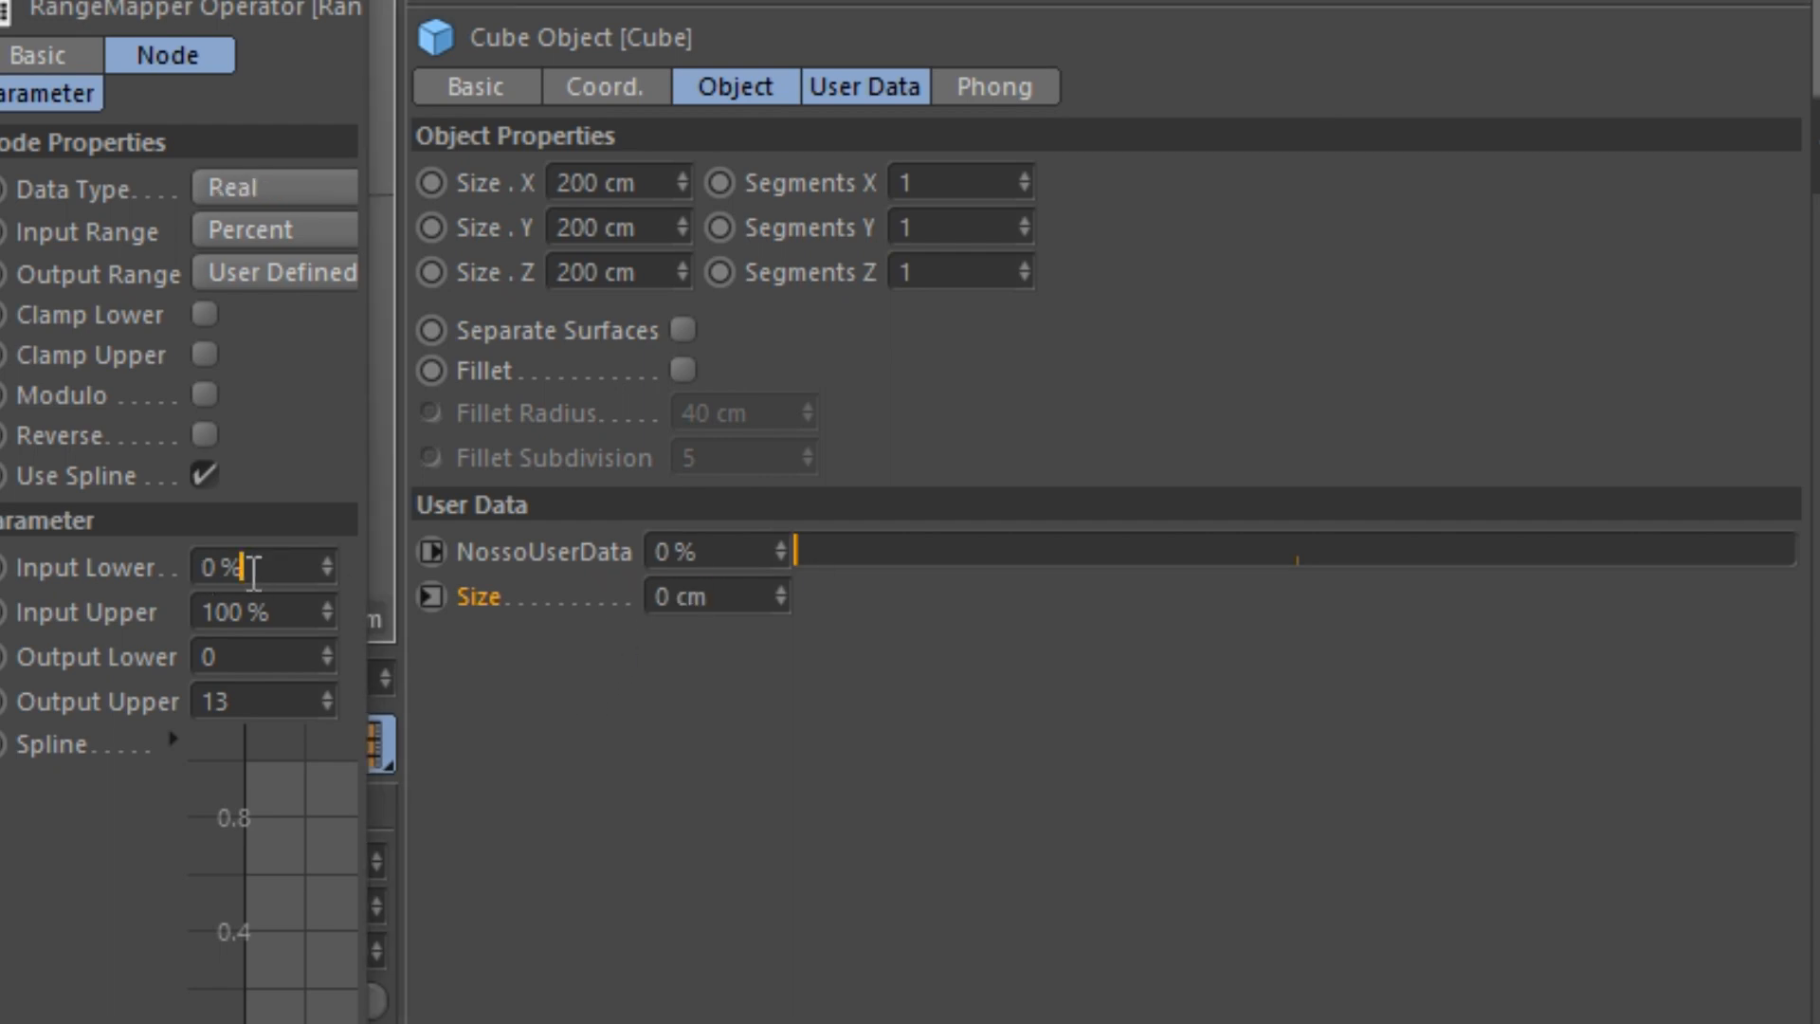
pyautogui.click(273, 611)
pyautogui.click(268, 707)
# Step: Test the Cube's NossoUserData slider at 100% and at 50%, checking the Size value each time
pyautogui.click(815, 559)
pyautogui.moveTo(815, 559); pyautogui.dragTo(1801, 556)
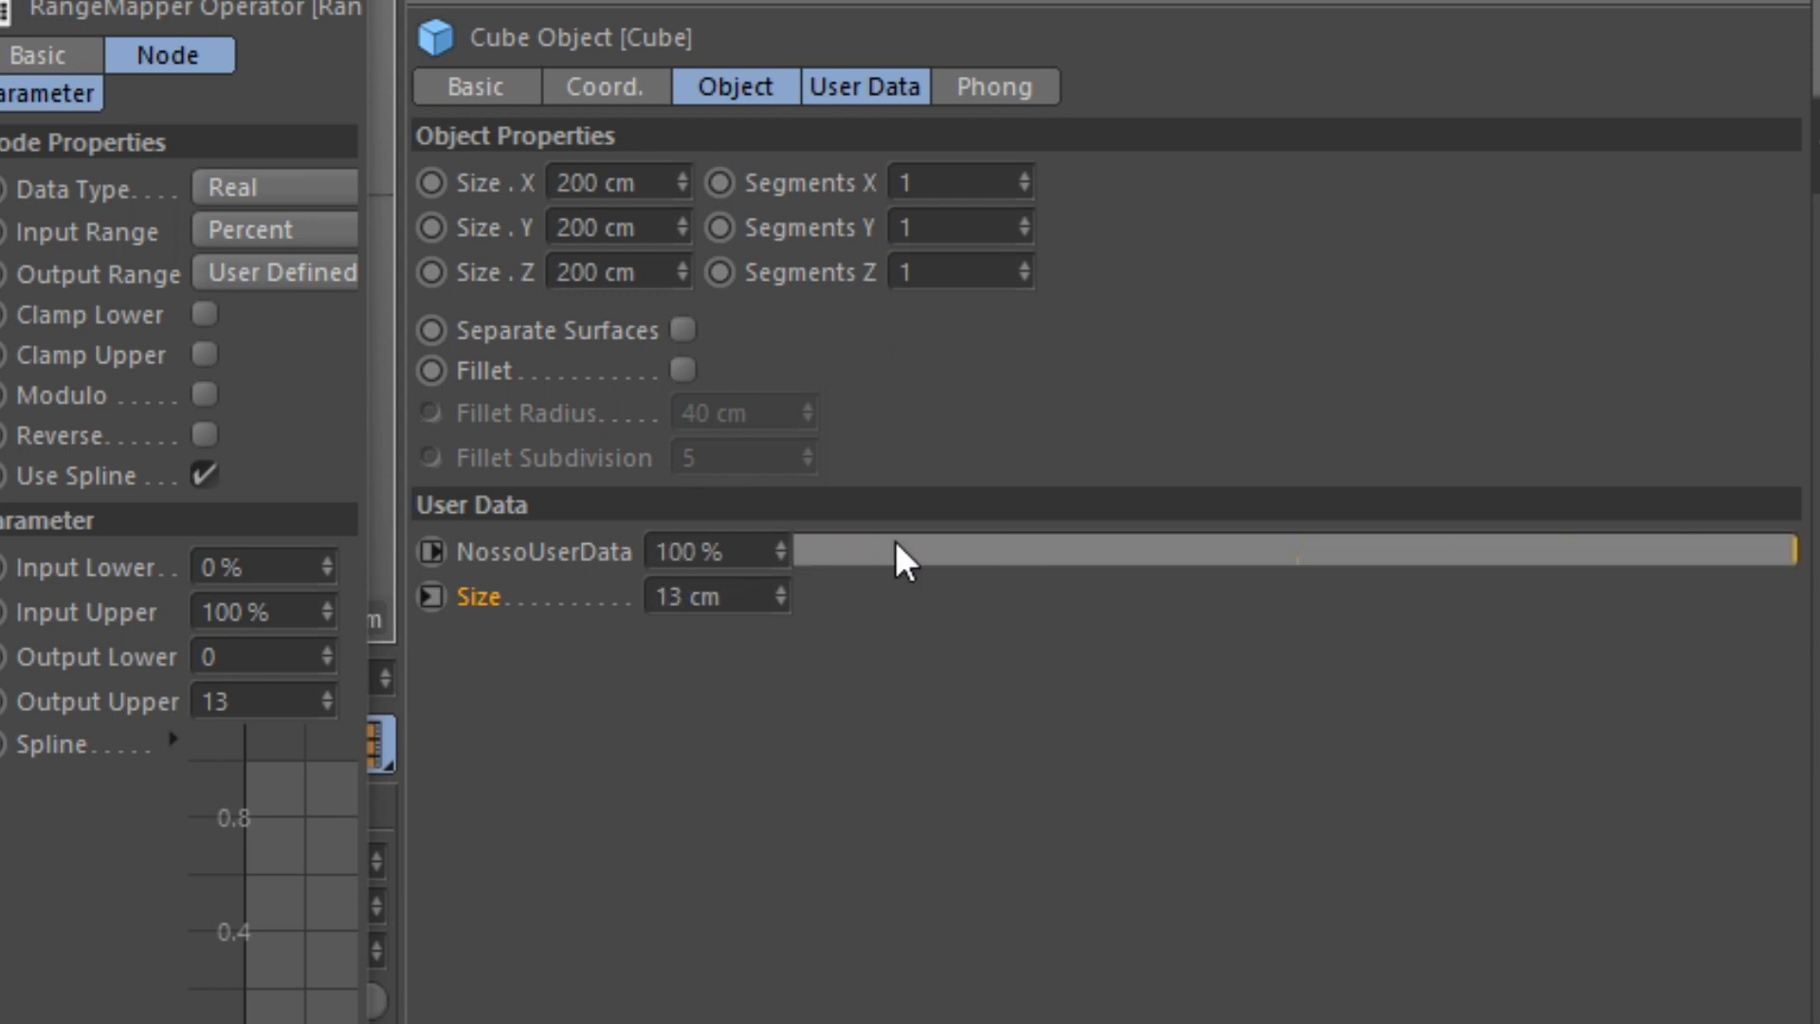
pyautogui.click(727, 552)
pyautogui.write('50')
pyautogui.press('Return')
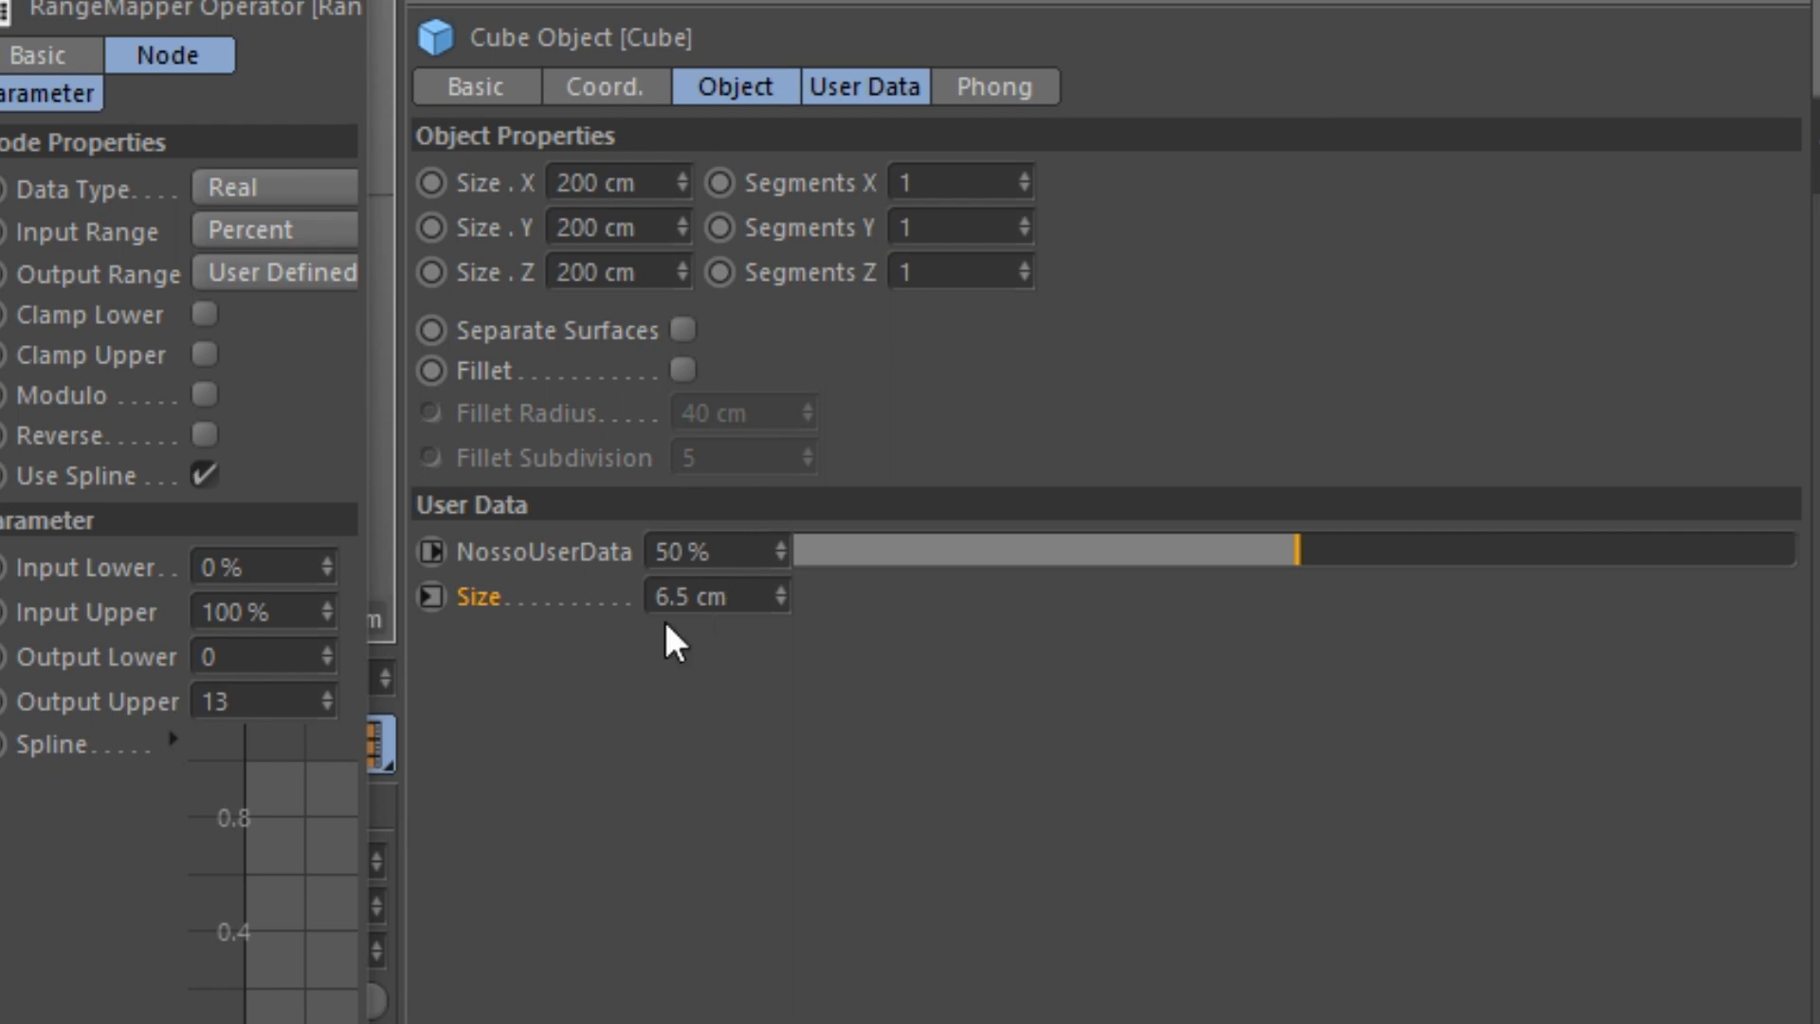
# Step: Set the Cube's NossoUserData to 100% and the Range Mapper's Input Upper to 50%
pyautogui.moveTo(1296, 558); pyautogui.dragTo(1815, 626)
pyautogui.click(248, 701)
pyautogui.click(266, 610)
pyautogui.write('50')
pyautogui.press('Return')
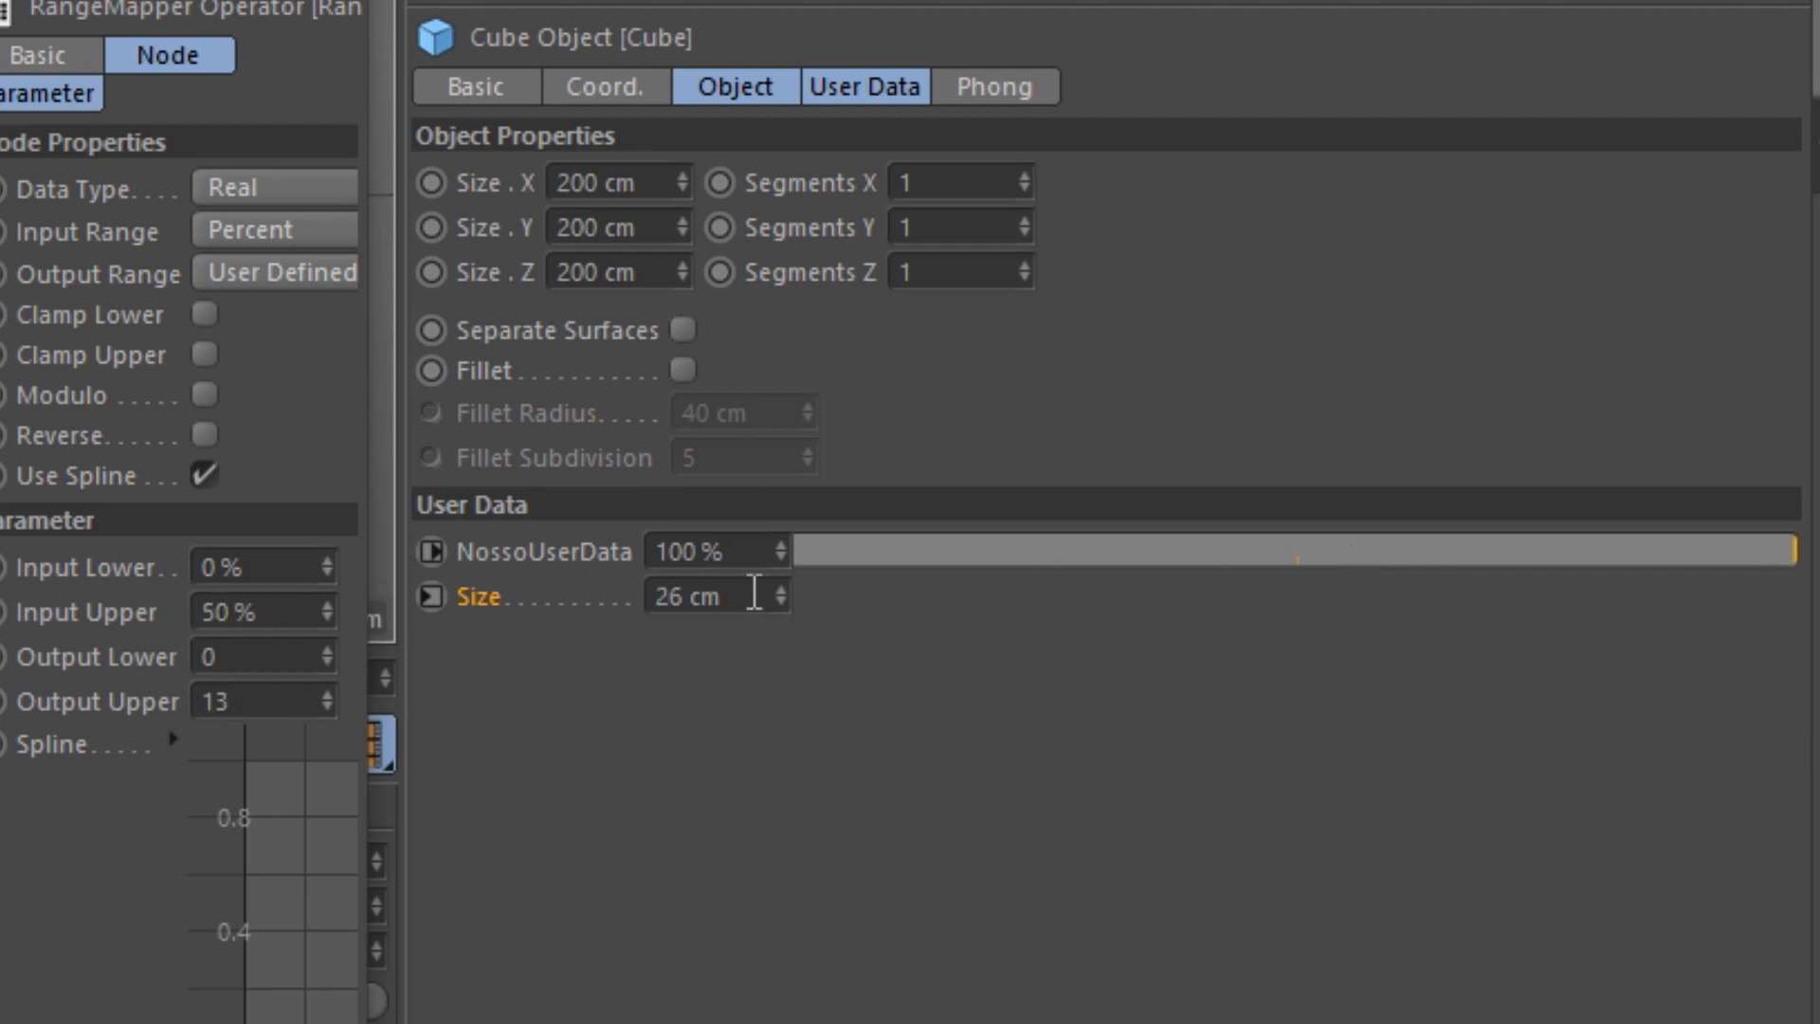
# Step: Set the Cube's NossoUserData to 50% and compare its Size with the Range Mapper's upper limits
pyautogui.click(698, 550)
pyautogui.write('50')
pyautogui.press('Return')
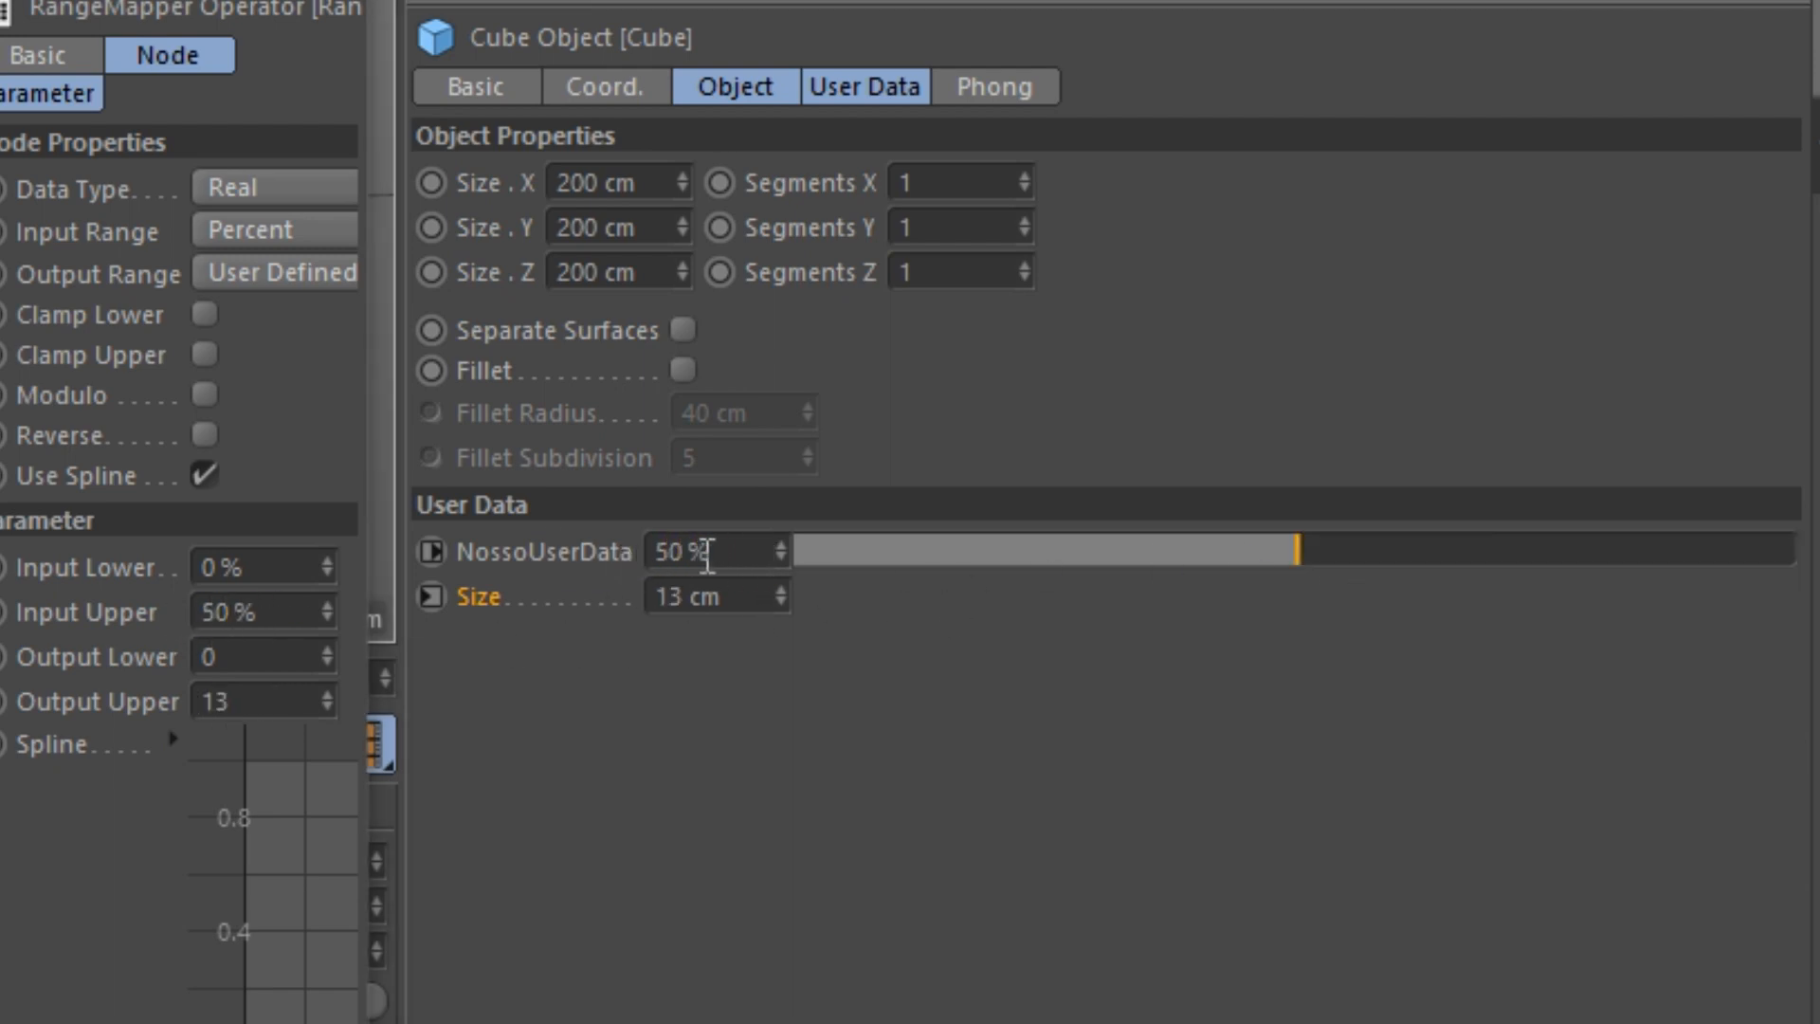
pyautogui.click(112, 605)
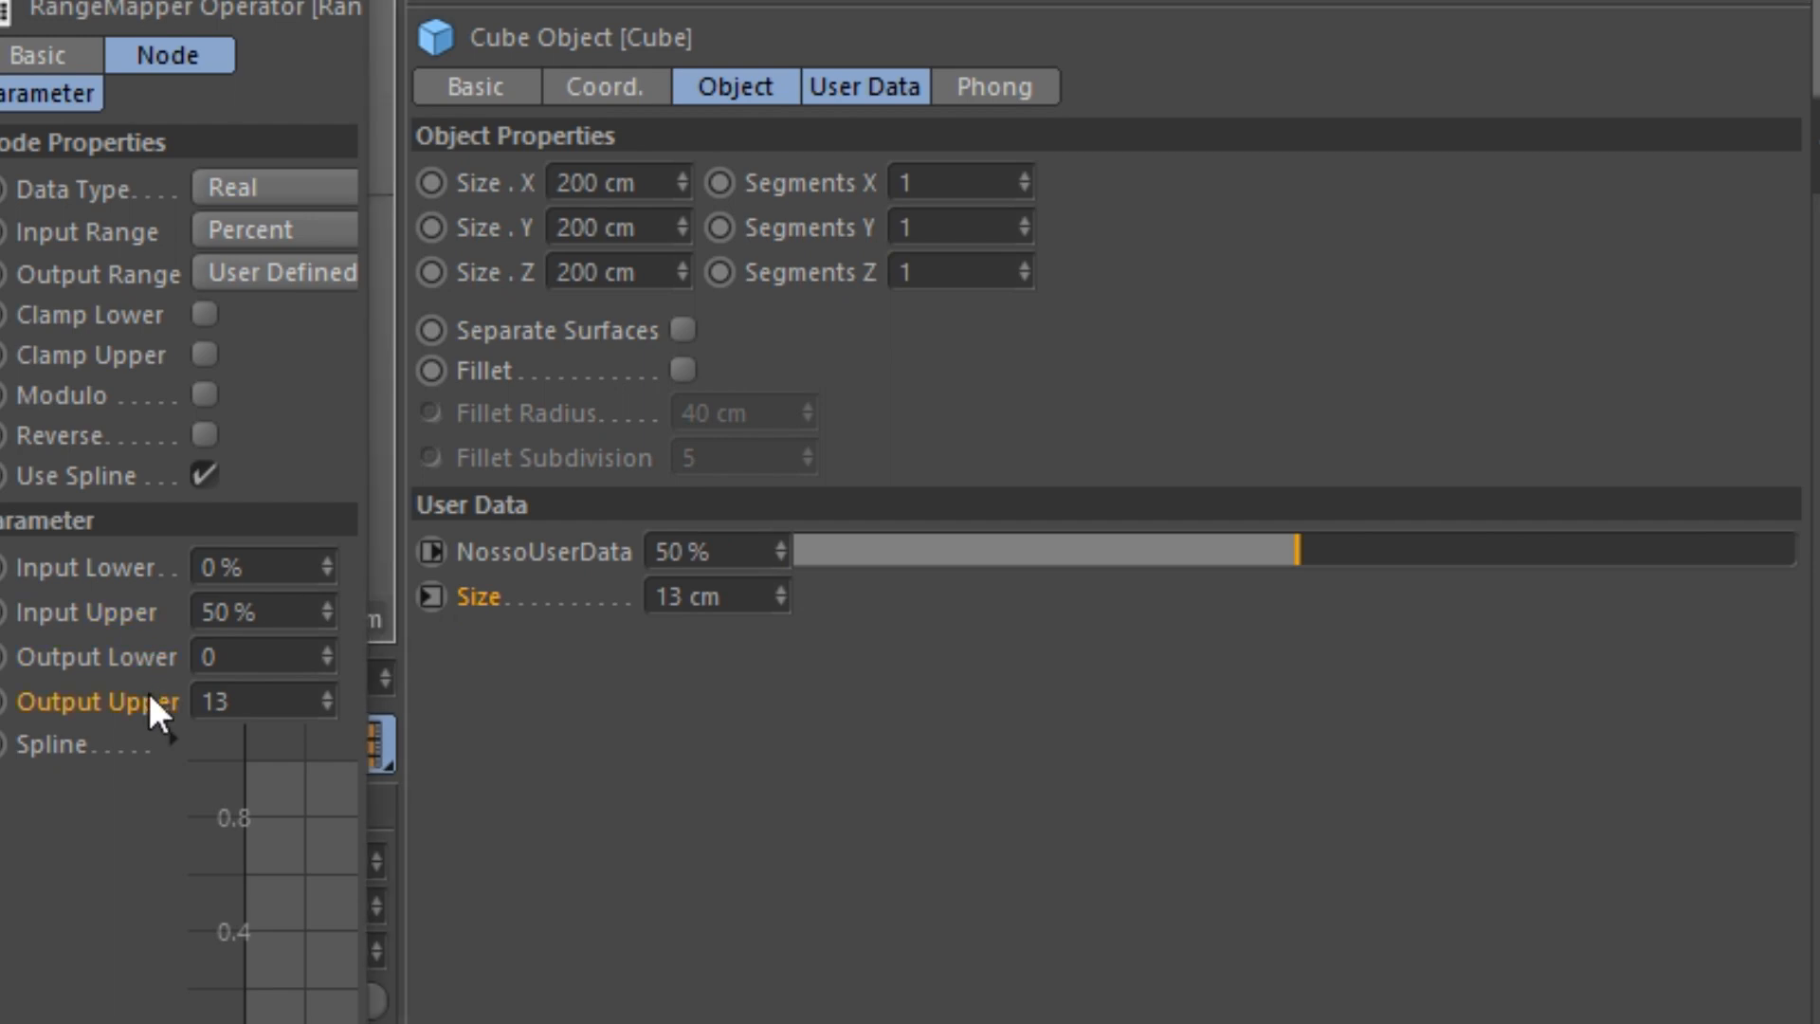
# Step: Test the Cube's NossoUserData slider at 100% and 56%, comparing its Size with the Range Mapper's input and output limits
pyautogui.click(215, 612)
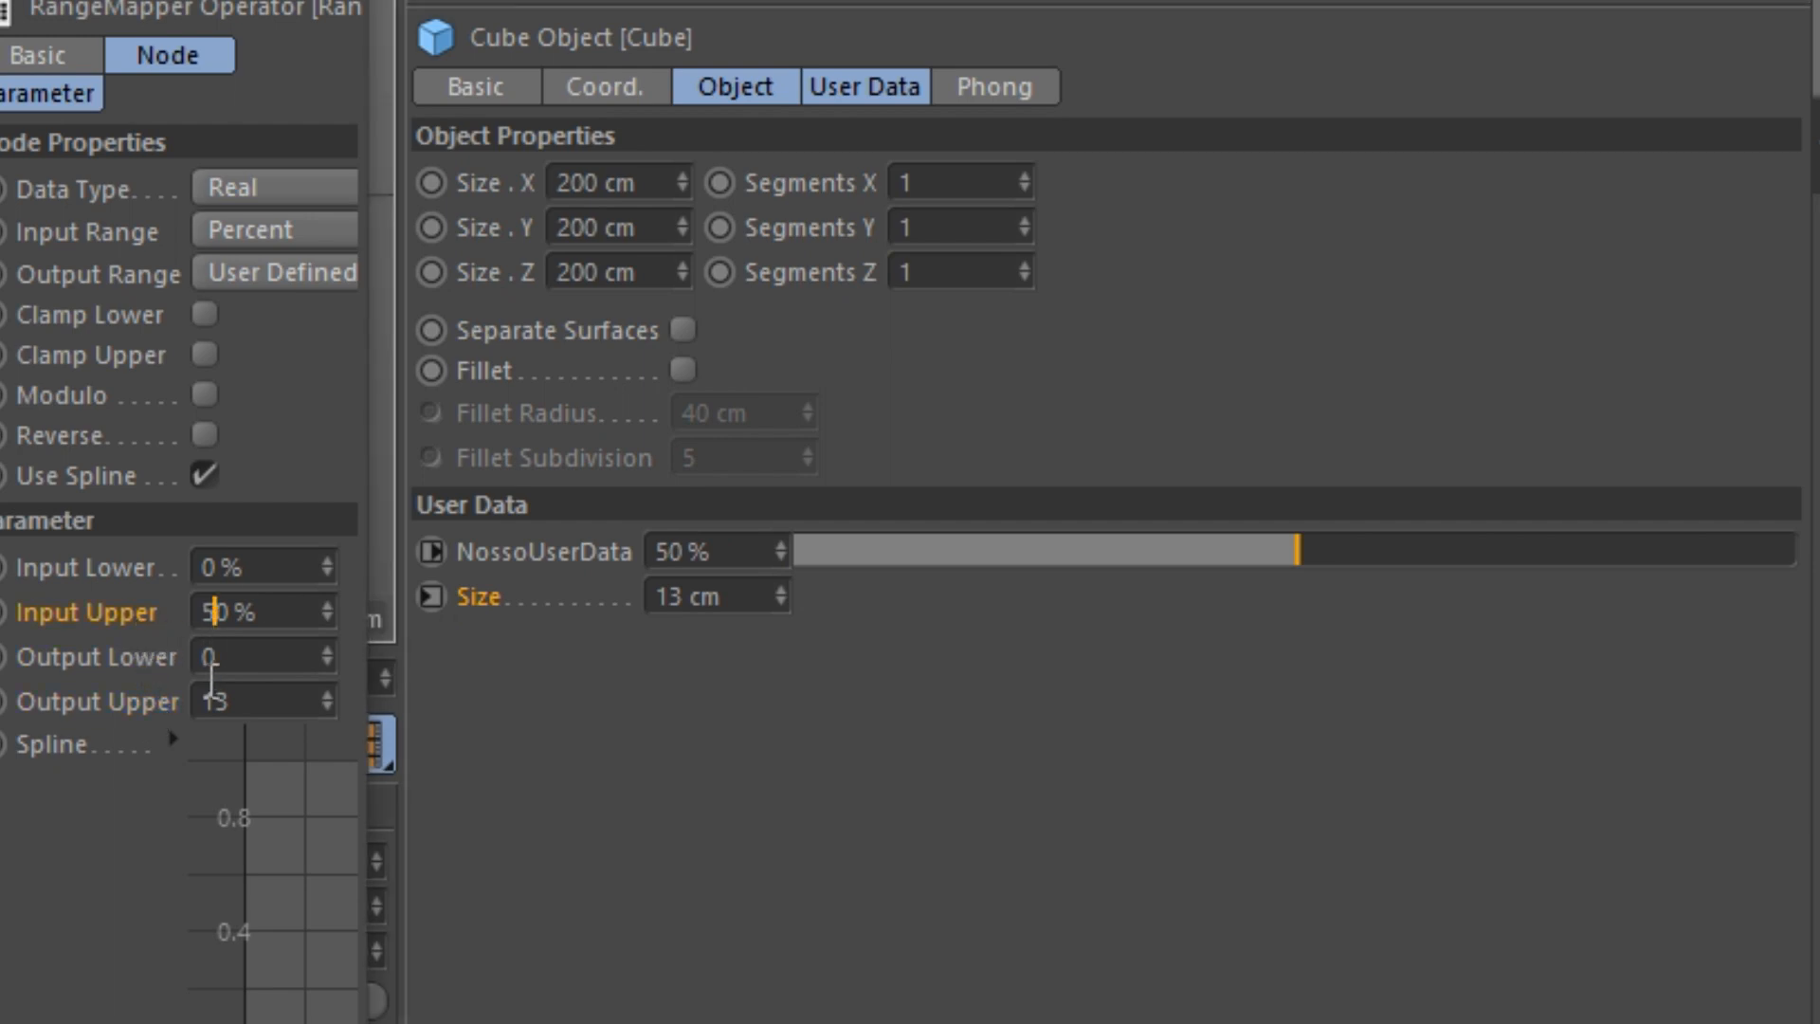
pyautogui.click(686, 595)
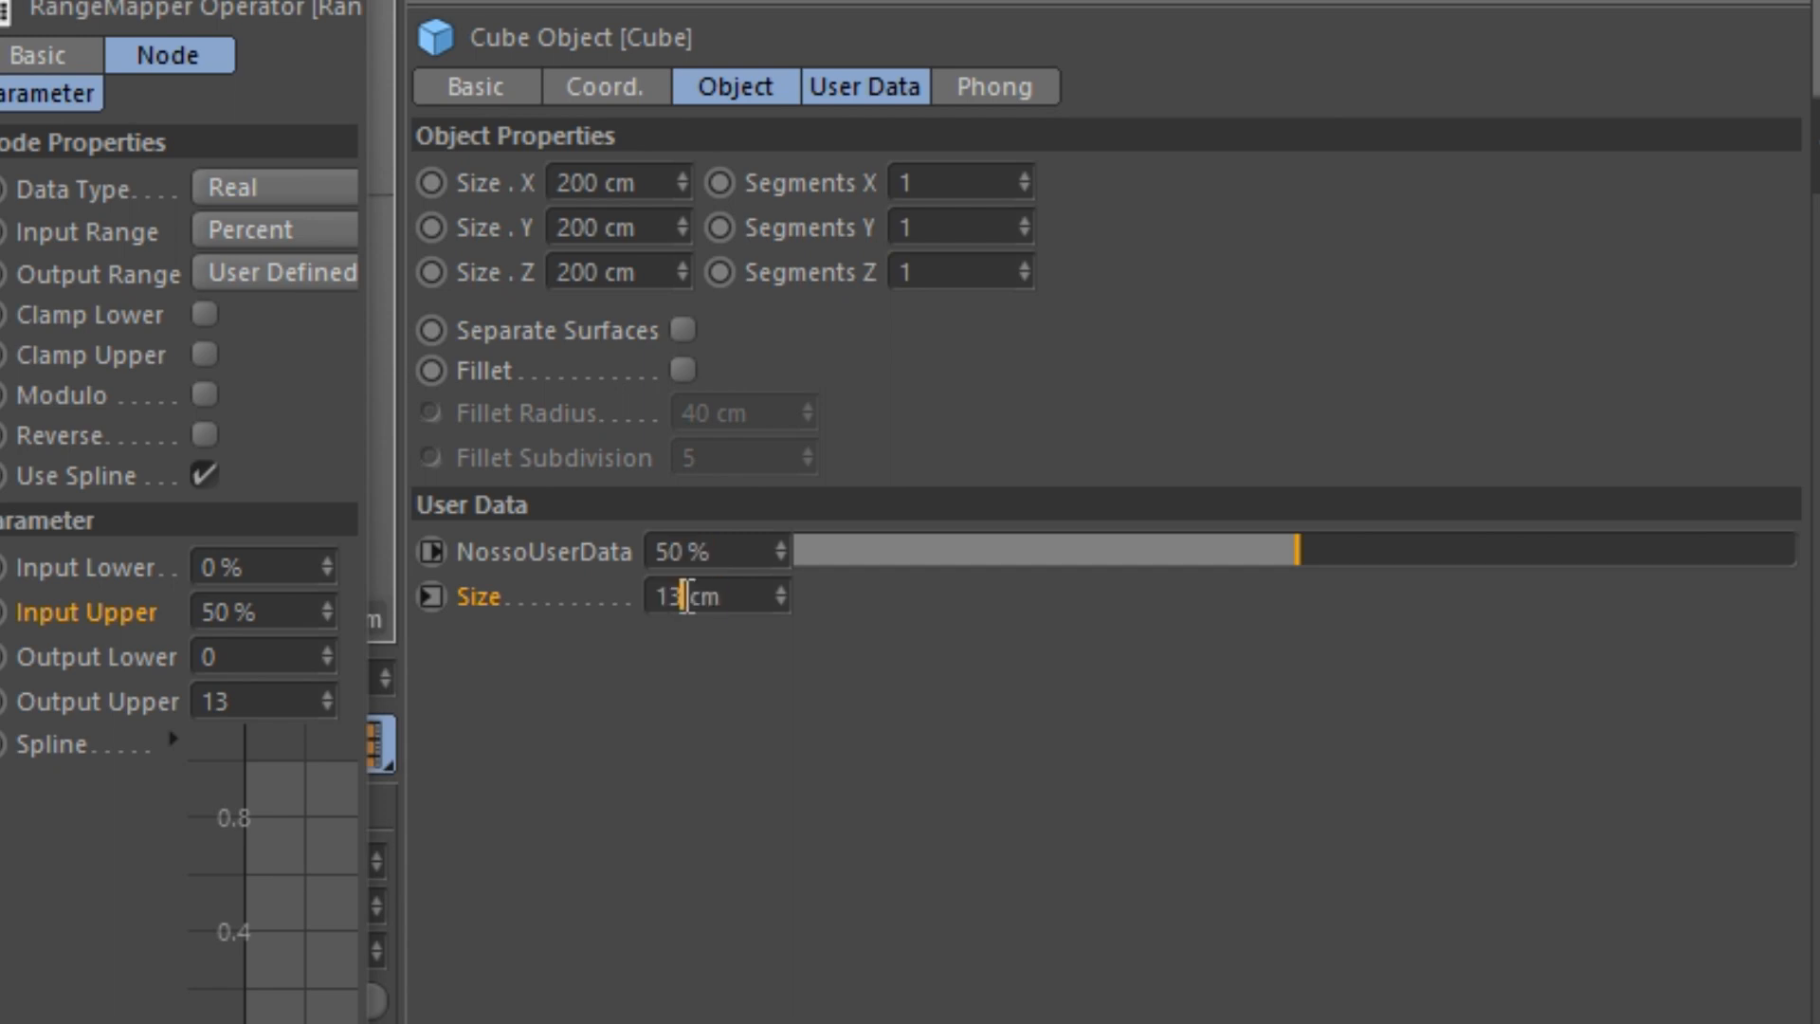
pyautogui.moveTo(1297, 552); pyautogui.dragTo(1797, 552)
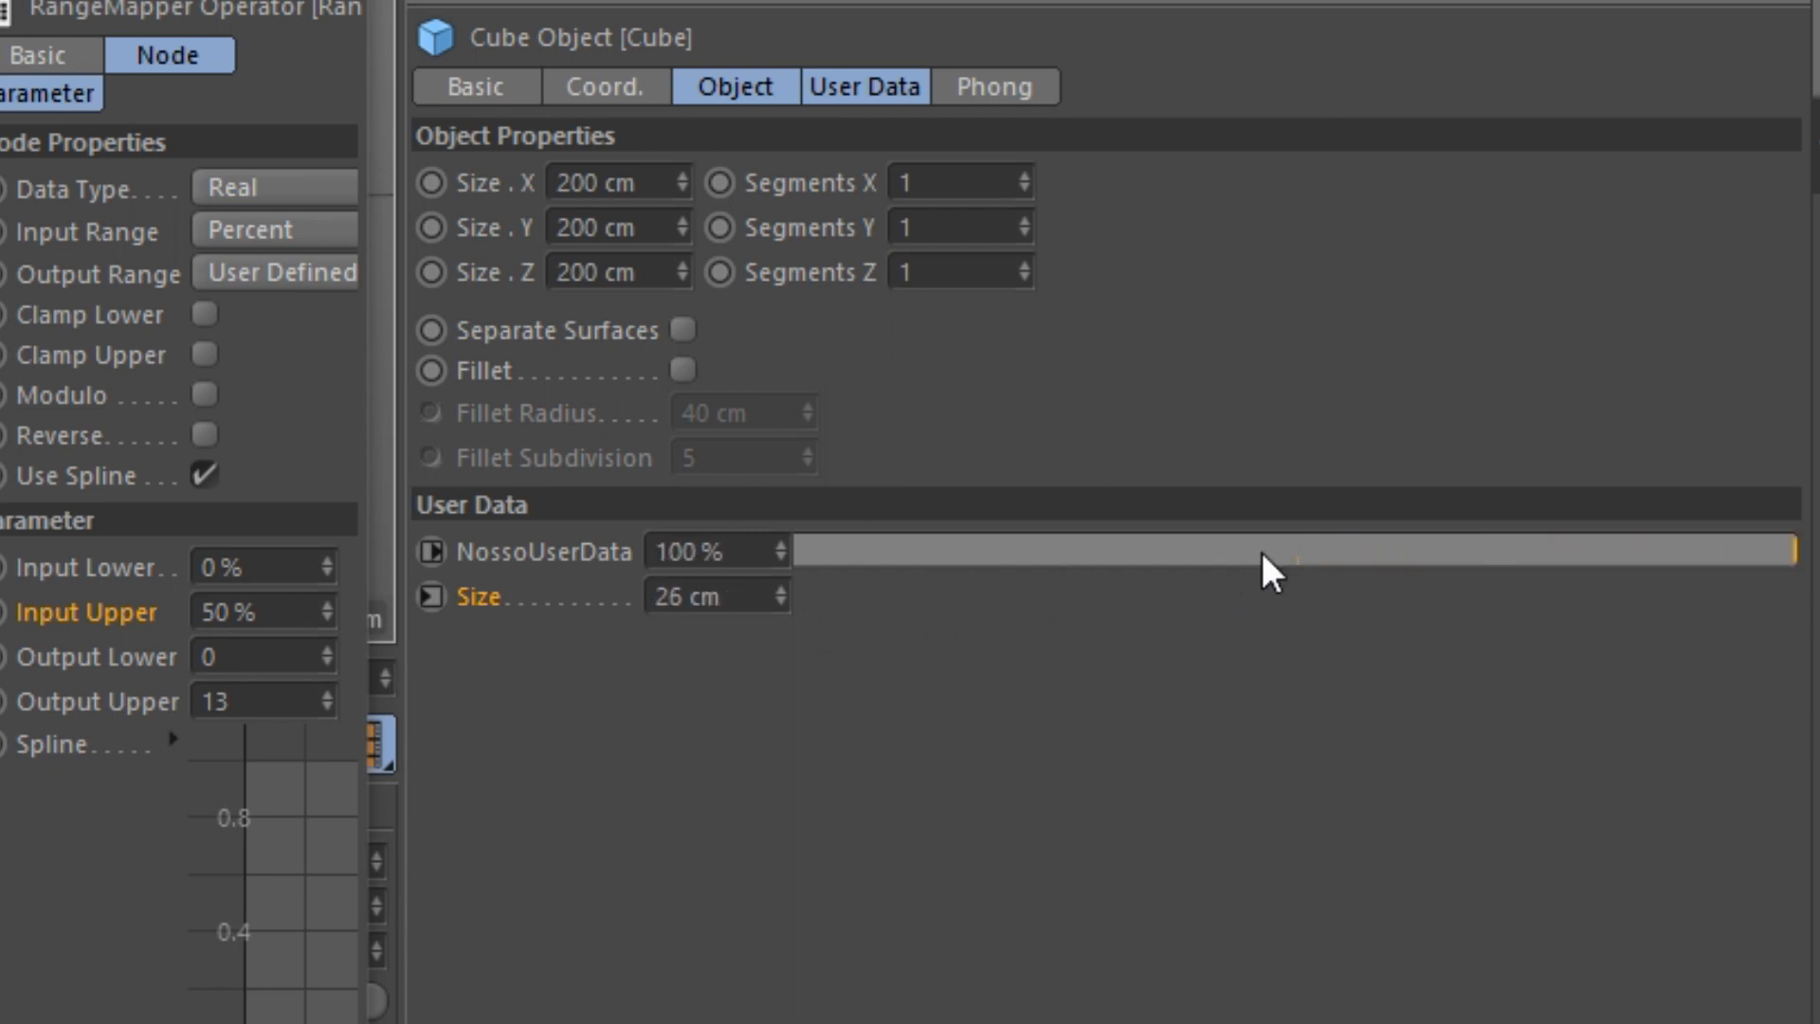
pyautogui.moveTo(962, 551); pyautogui.dragTo(1357, 568)
pyautogui.click(260, 554)
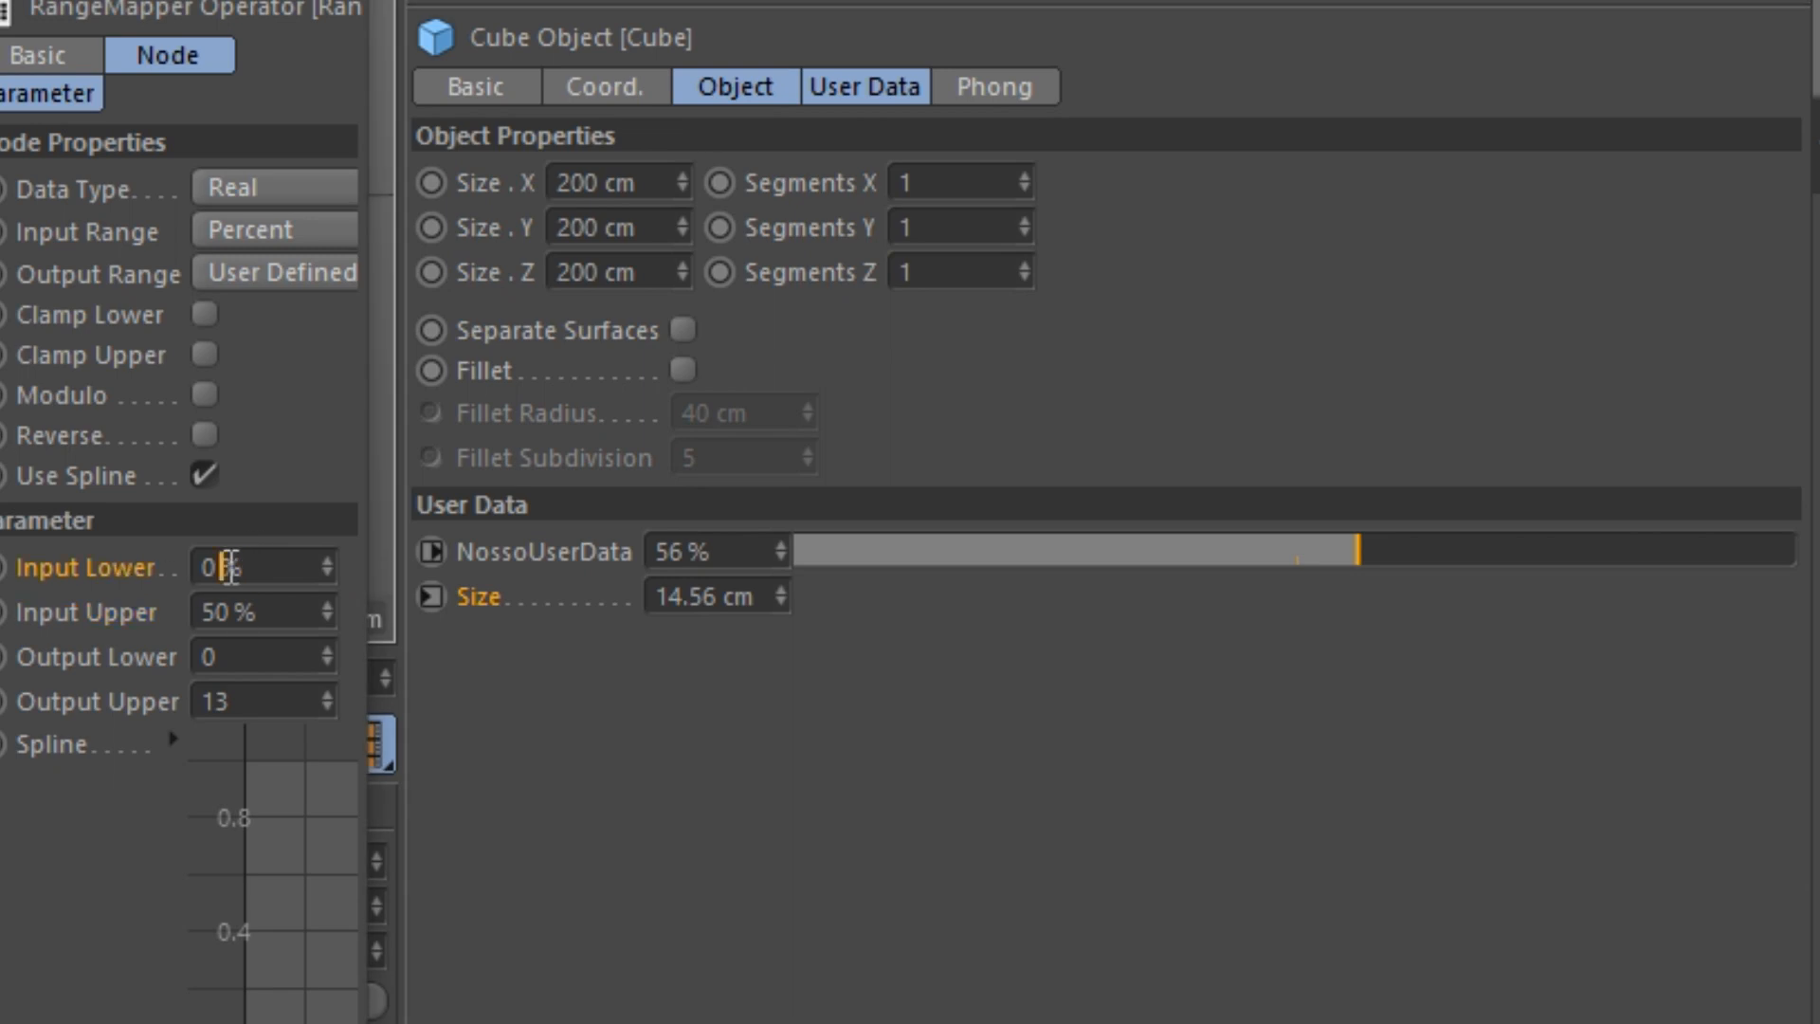
# Step: Set the test Range Mapper's Input Lower to 20%
pyautogui.moveTo(244, 567); pyautogui.dragTo(171, 563)
pyautogui.moveTo(201, 661); pyautogui.dragTo(272, 663)
pyautogui.moveTo(254, 567); pyautogui.dragTo(147, 580)
pyautogui.write('20')
pyautogui.press('Return')
# Step: Set the Cube's NossoUserData to 20% and check its Size against the Range Mapper's lower limits
pyautogui.moveTo(730, 552); pyautogui.dragTo(603, 554)
pyautogui.write('20')
pyautogui.press('Return')
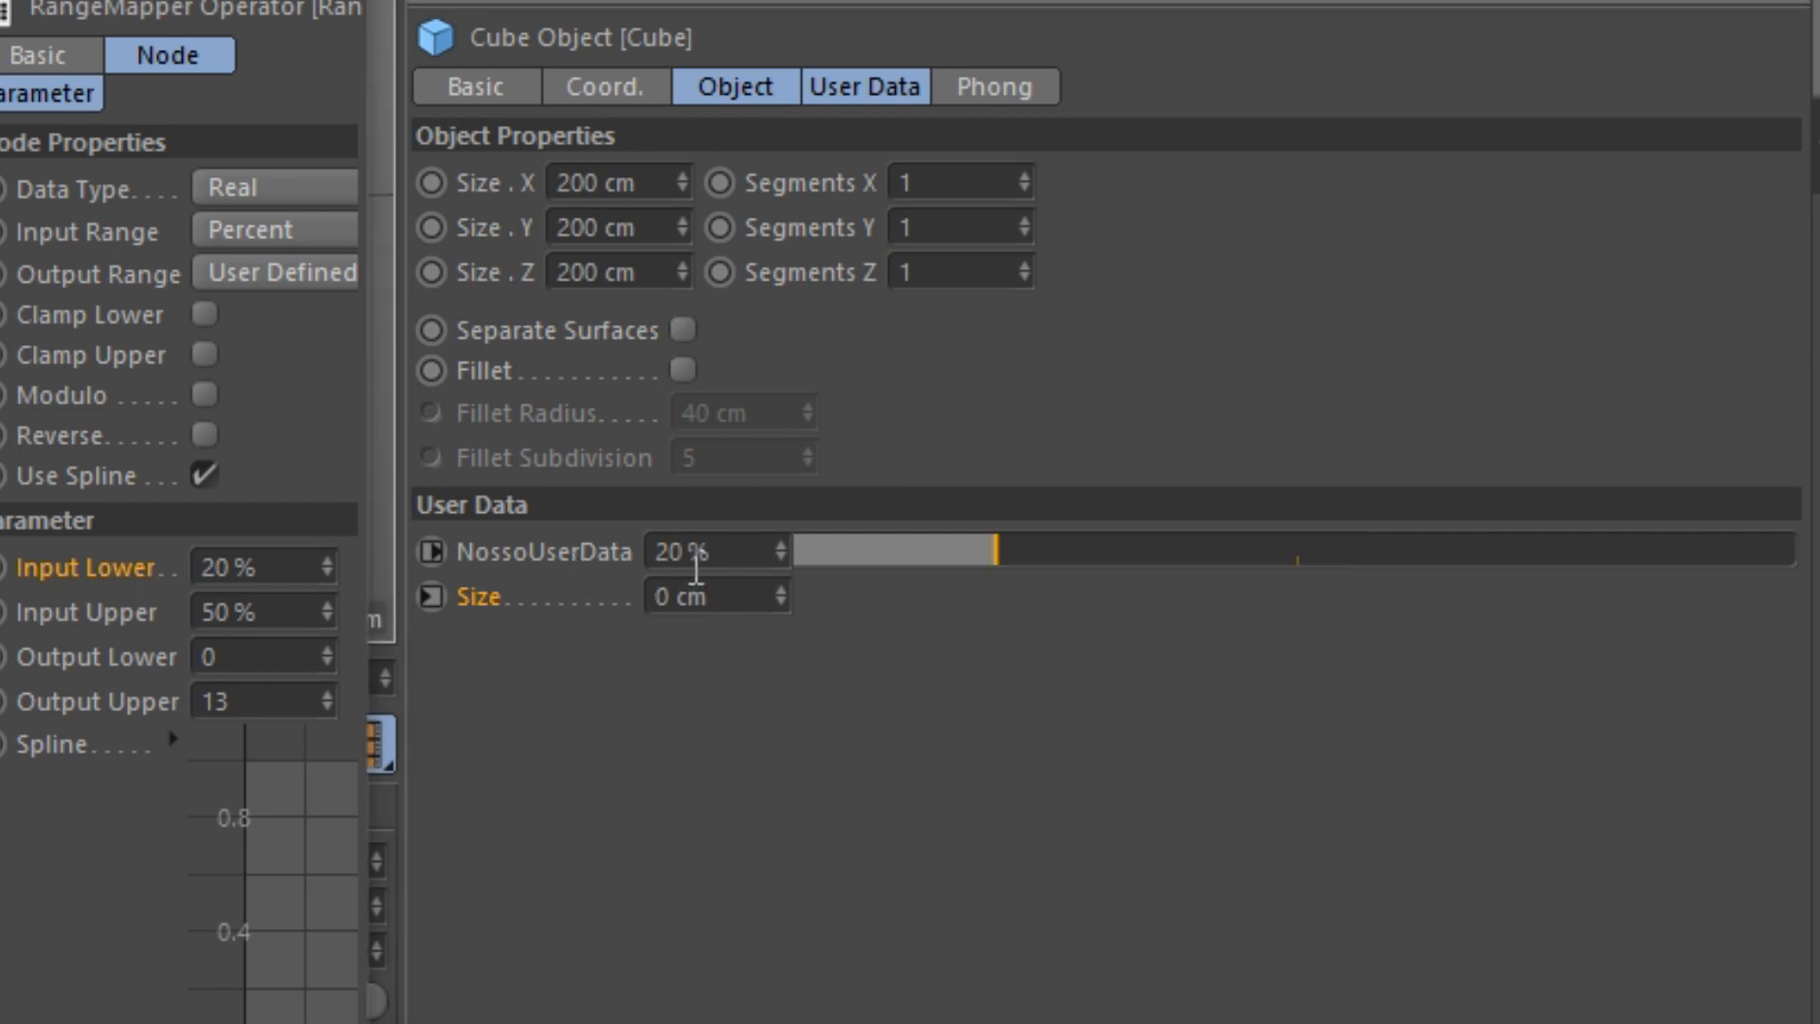
pyautogui.click(714, 599)
pyautogui.moveTo(988, 552); pyautogui.dragTo(995, 588)
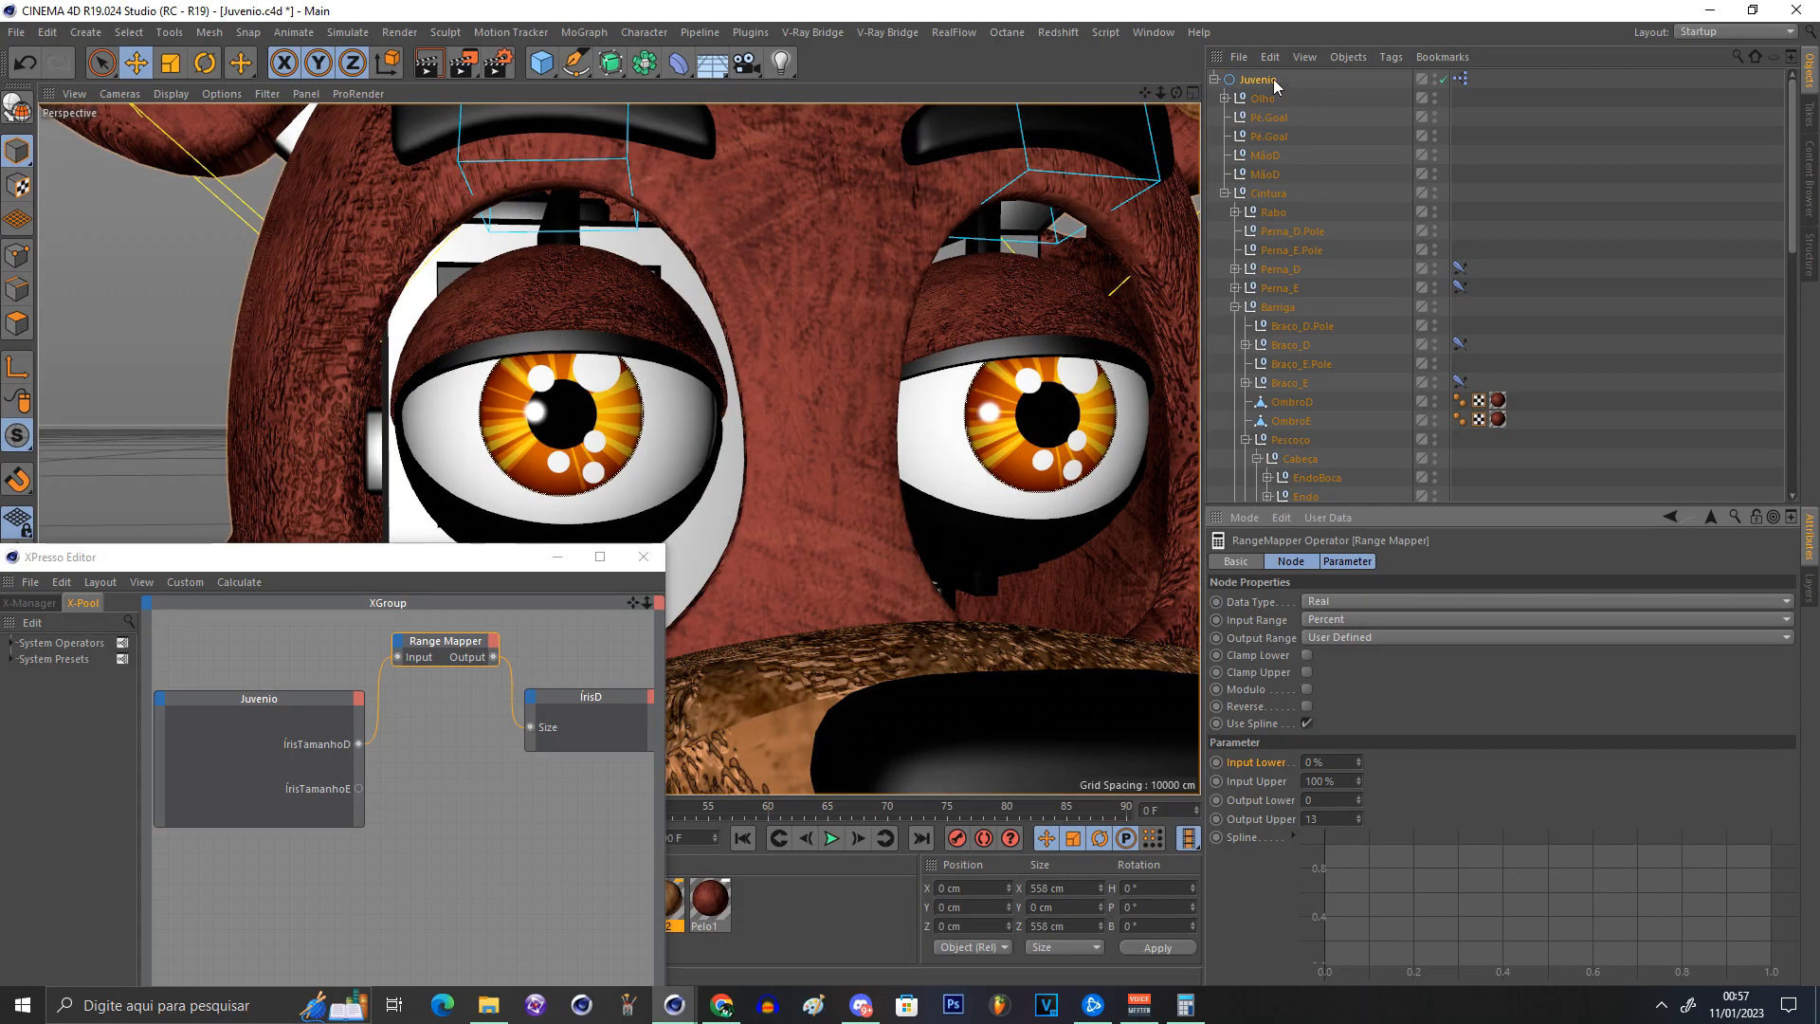
# Step: Test Juvenio's ÍrisTamanhoD slider at -100%, and set the iris Range Mapper's Input Lower to -100%
pyautogui.click(1272, 78)
pyautogui.moveTo(1489, 834); pyautogui.dragTo(1362, 832)
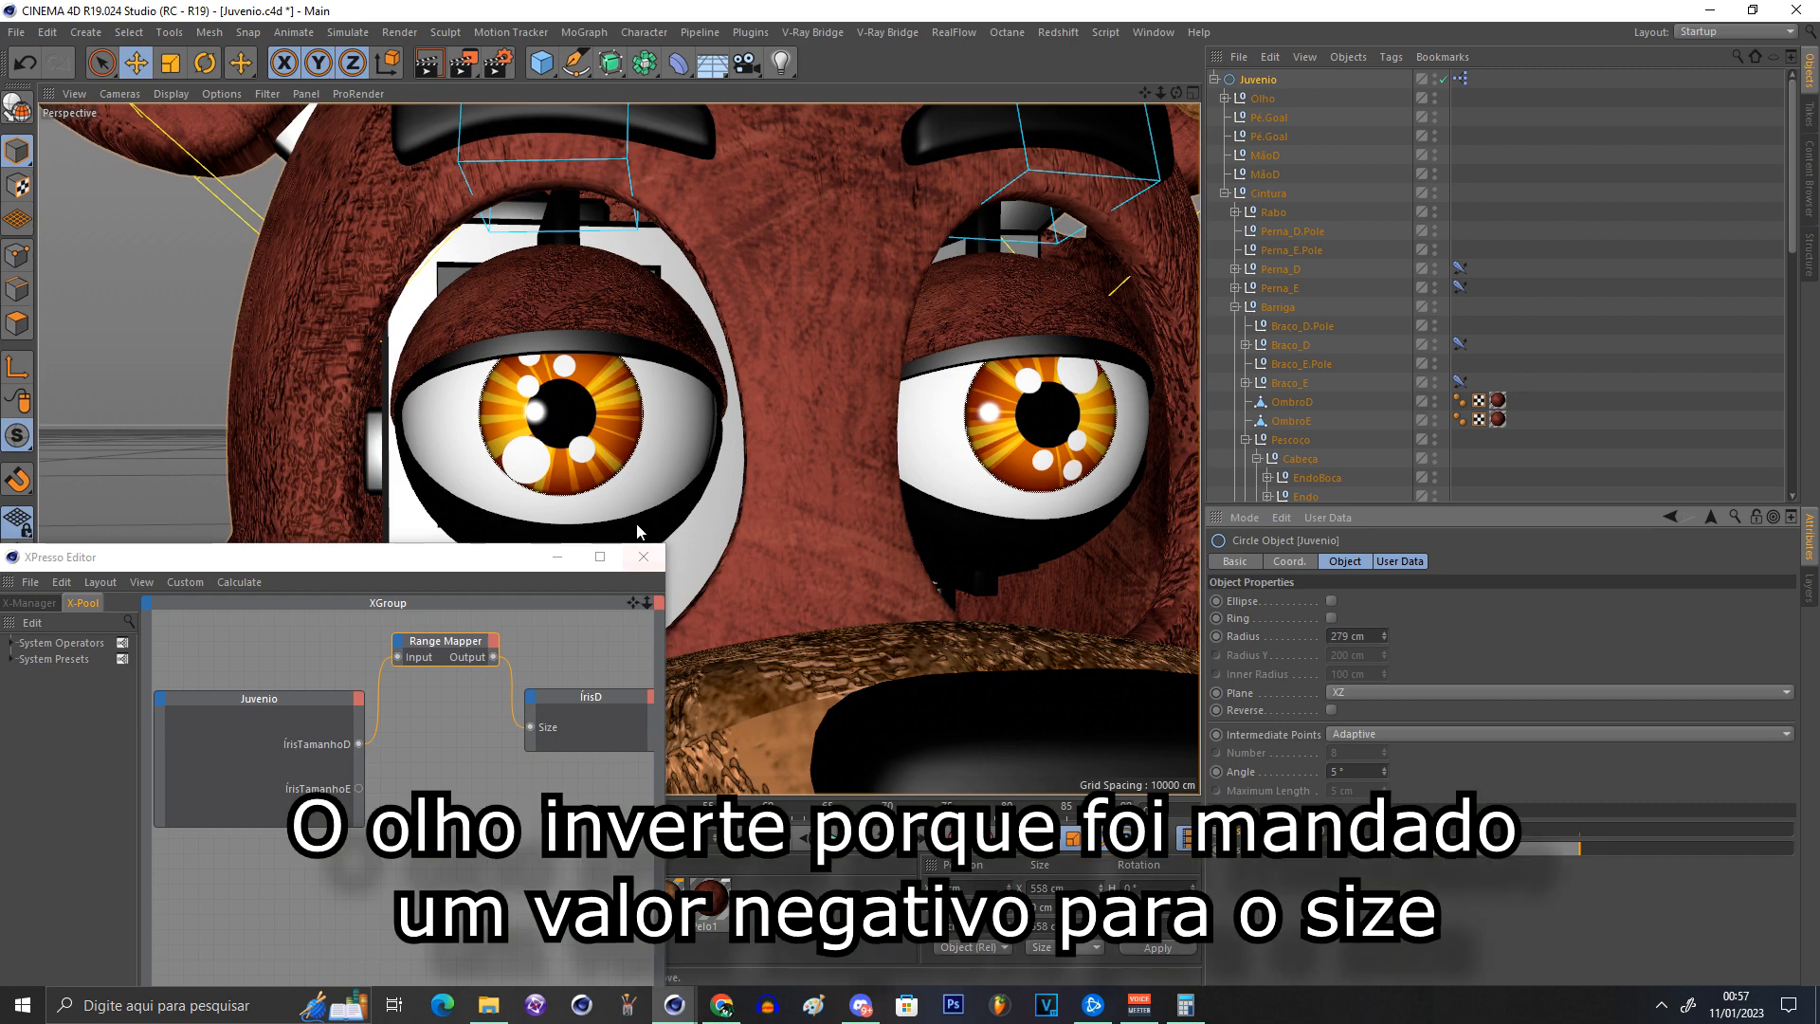
pyautogui.scroll(-4, 1442, 356)
pyautogui.click(444, 641)
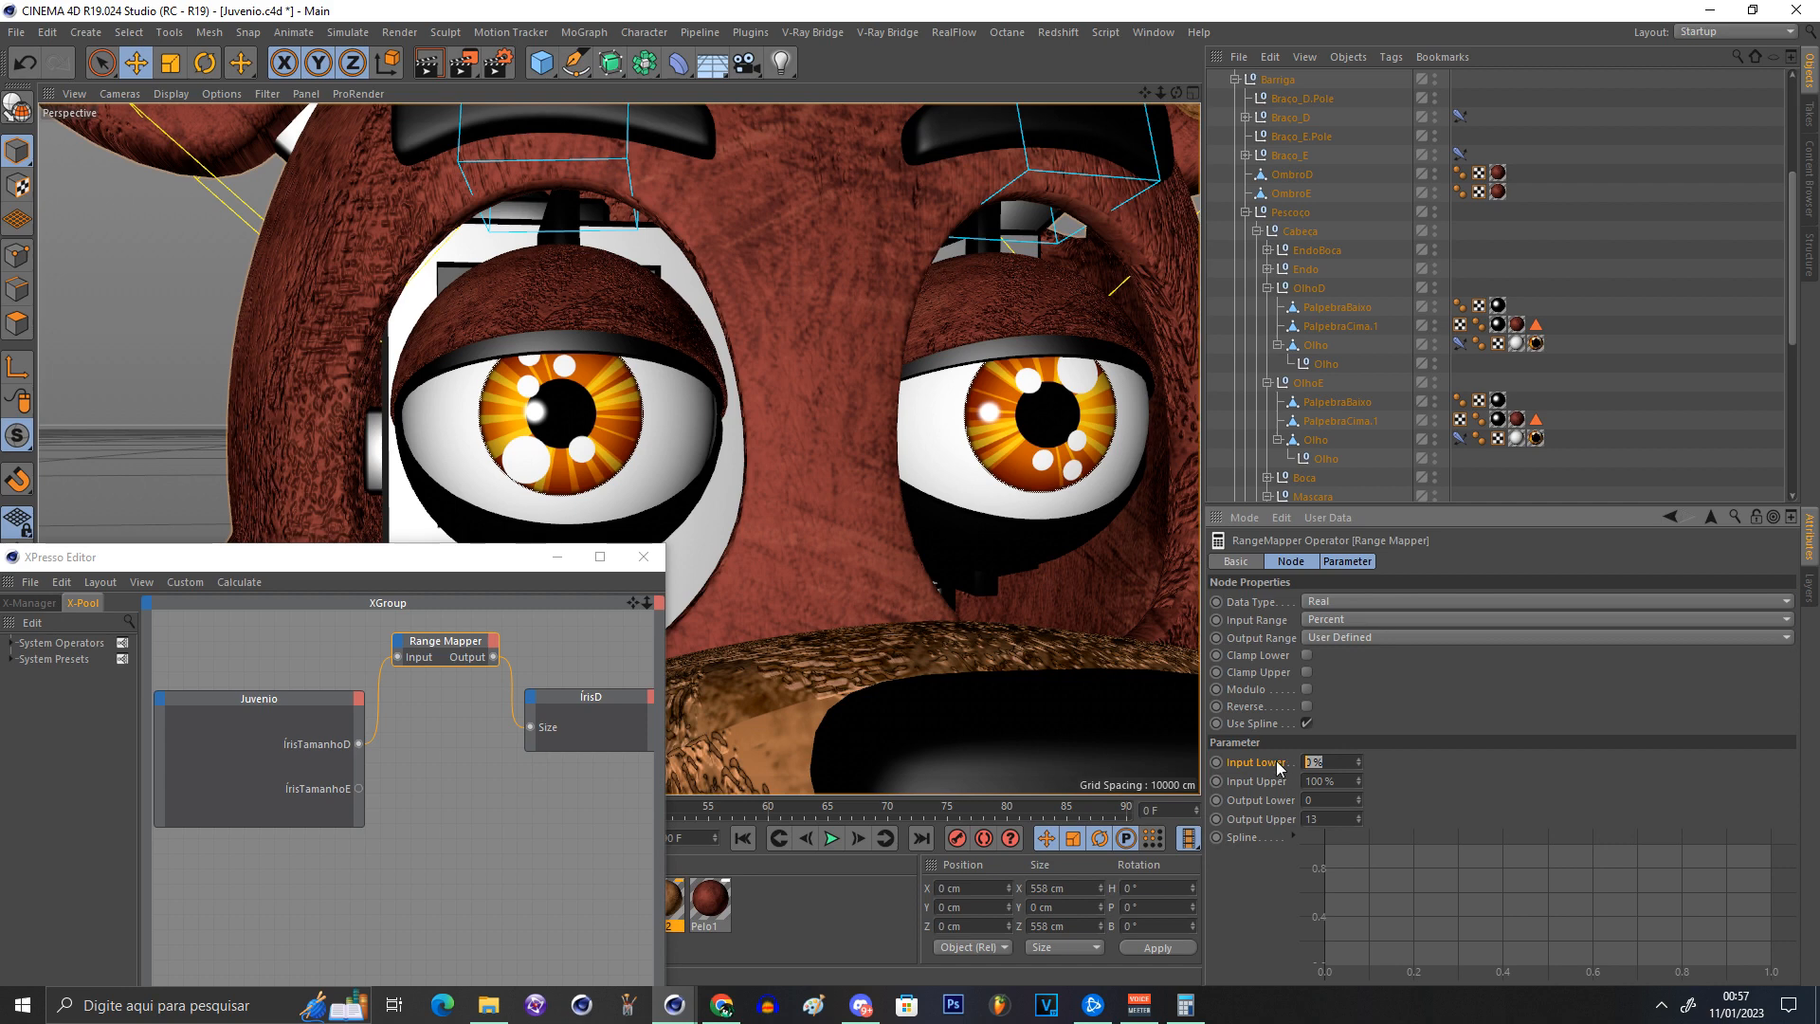
pyautogui.write('-100')
pyautogui.press('Return')
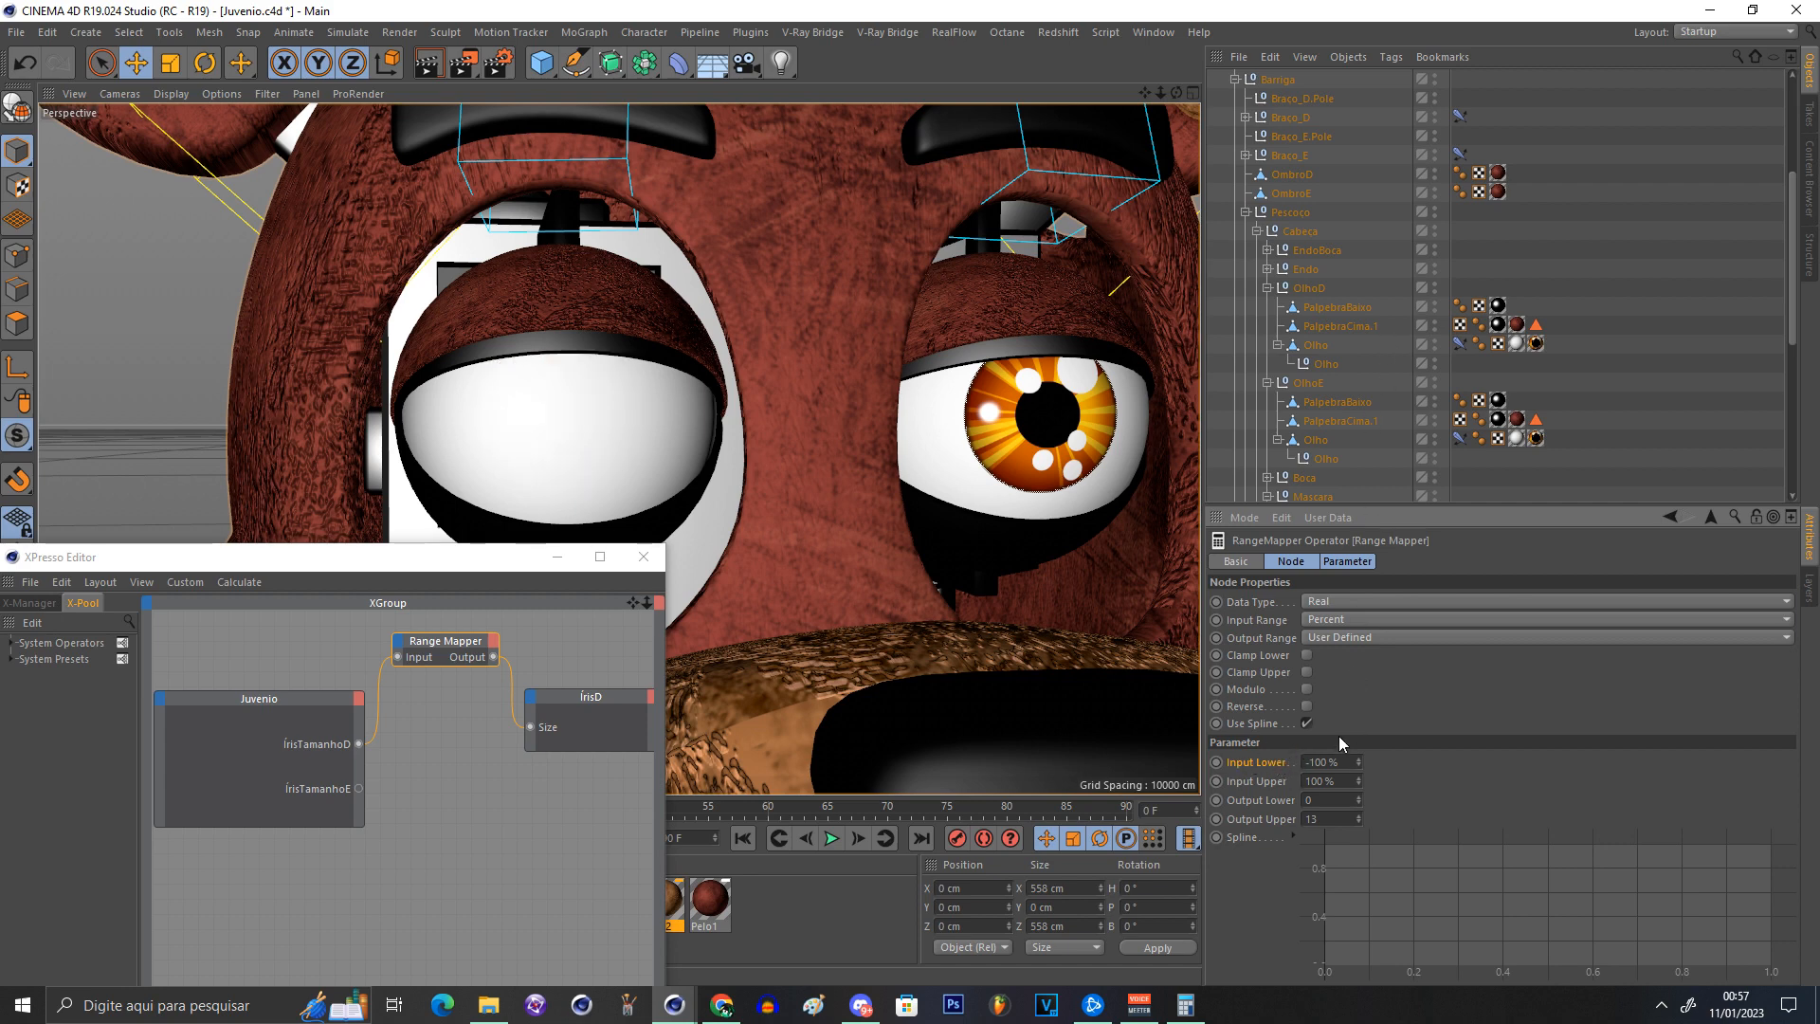
# Step: Set the iris Range Mapper's Output Lower to 5 and check the ÍrisD texture tag's coordinates with ÍrisTamanhoD at -100%
pyautogui.click(1286, 799)
pyautogui.press('Return')
pyautogui.scroll(-3, 1384, 248)
pyautogui.scroll(8, 1384, 249)
pyautogui.click(1258, 80)
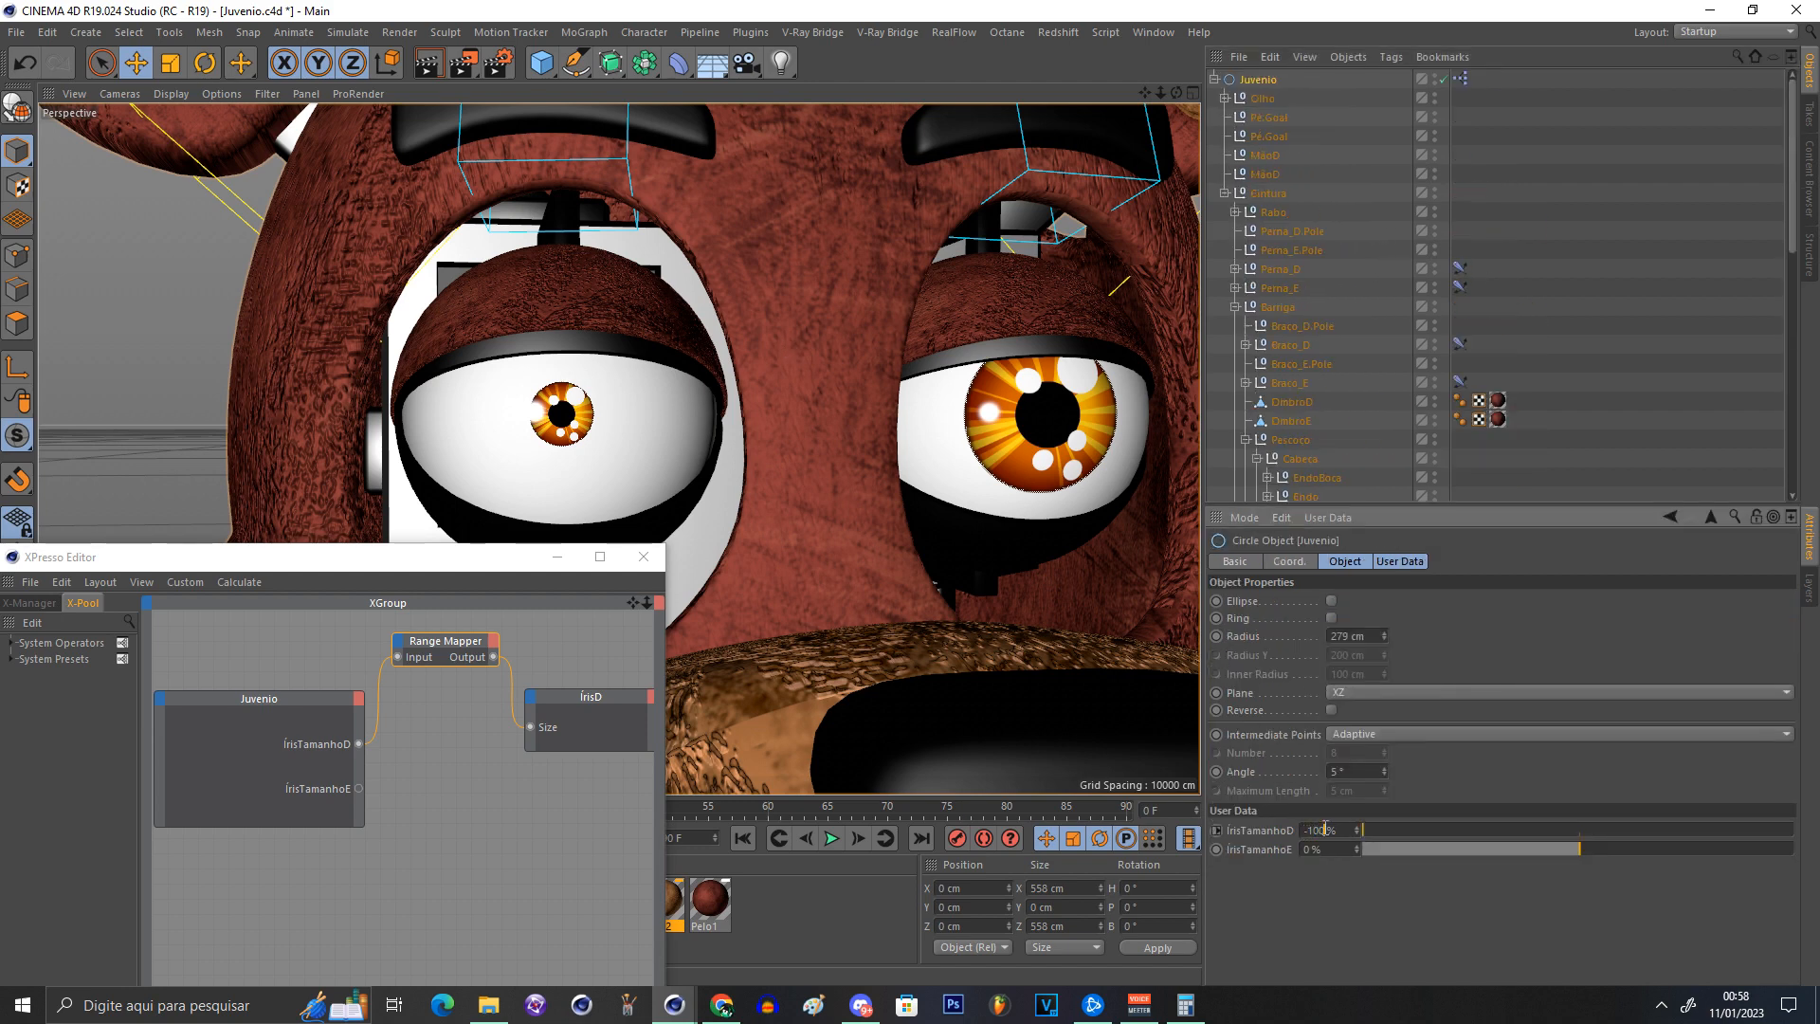
pyautogui.scroll(-9, 1469, 389)
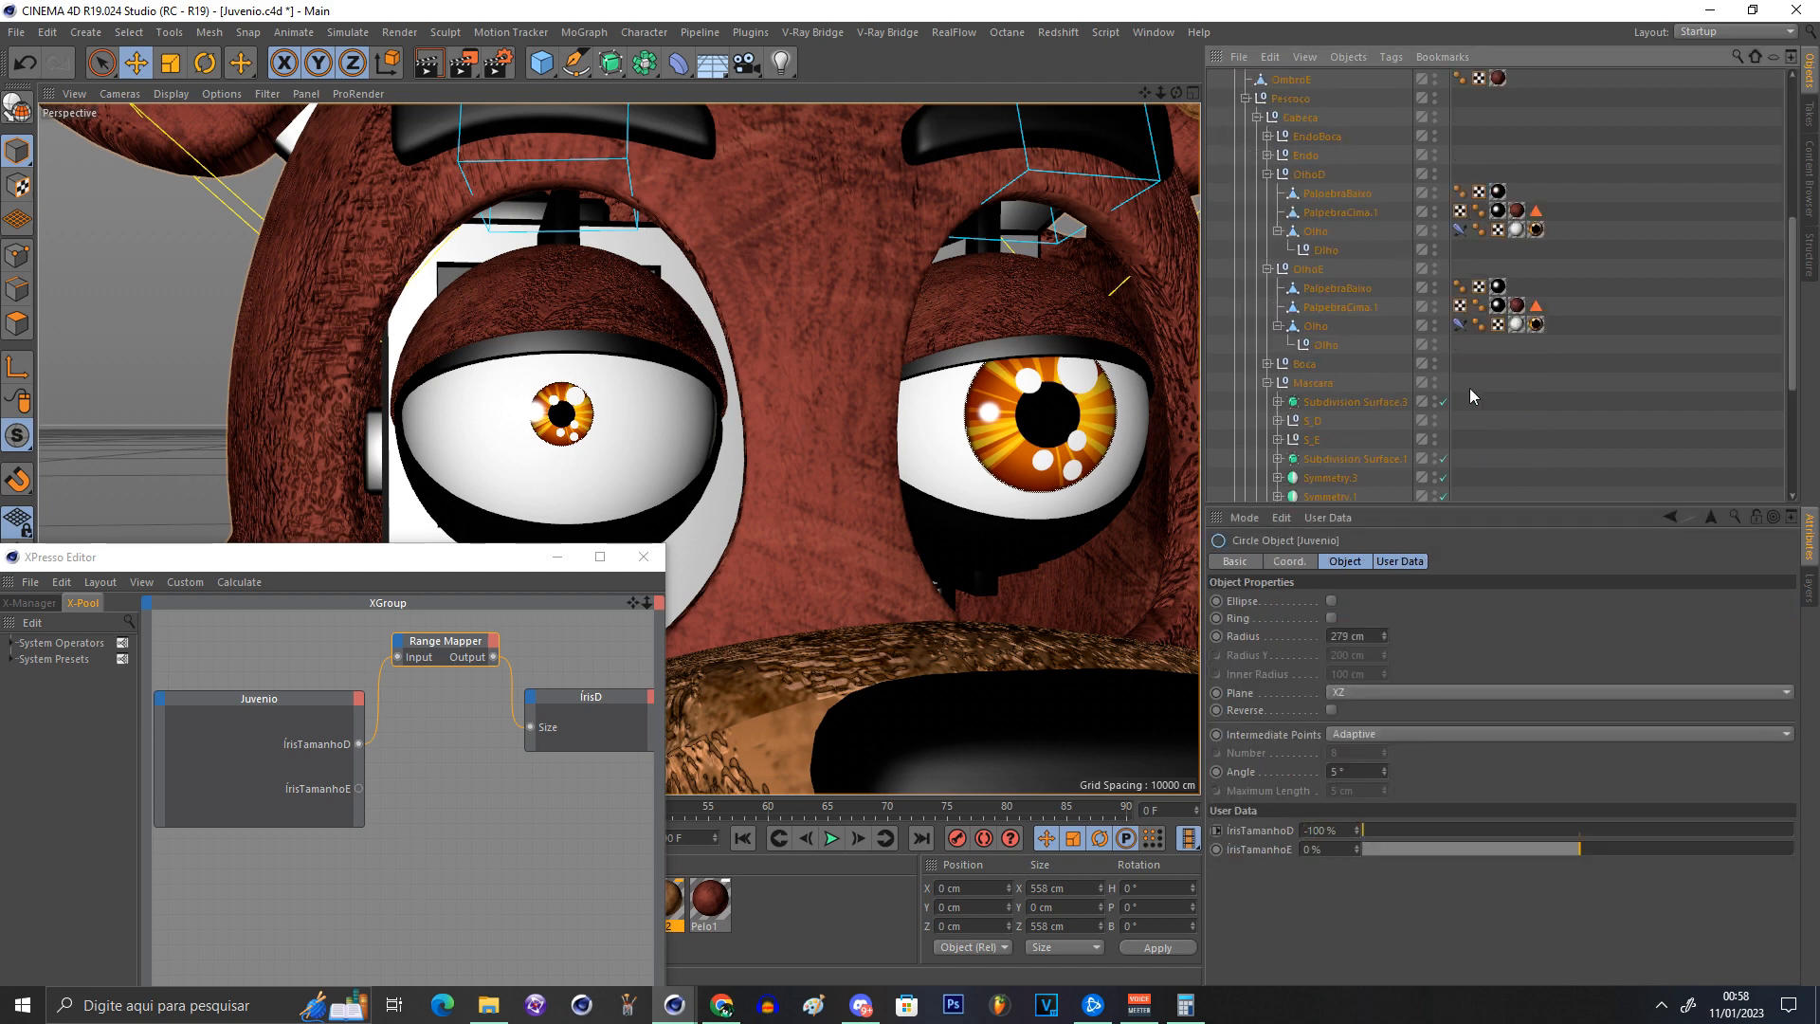
pyautogui.click(1536, 231)
pyautogui.click(1375, 561)
# Step: Test Juvenio's ÍrisTamanhoD at 100%, and set it to 0%
pyautogui.scroll(6, 1300, 441)
pyautogui.click(1258, 79)
pyautogui.moveTo(1611, 830); pyautogui.dragTo(1815, 847)
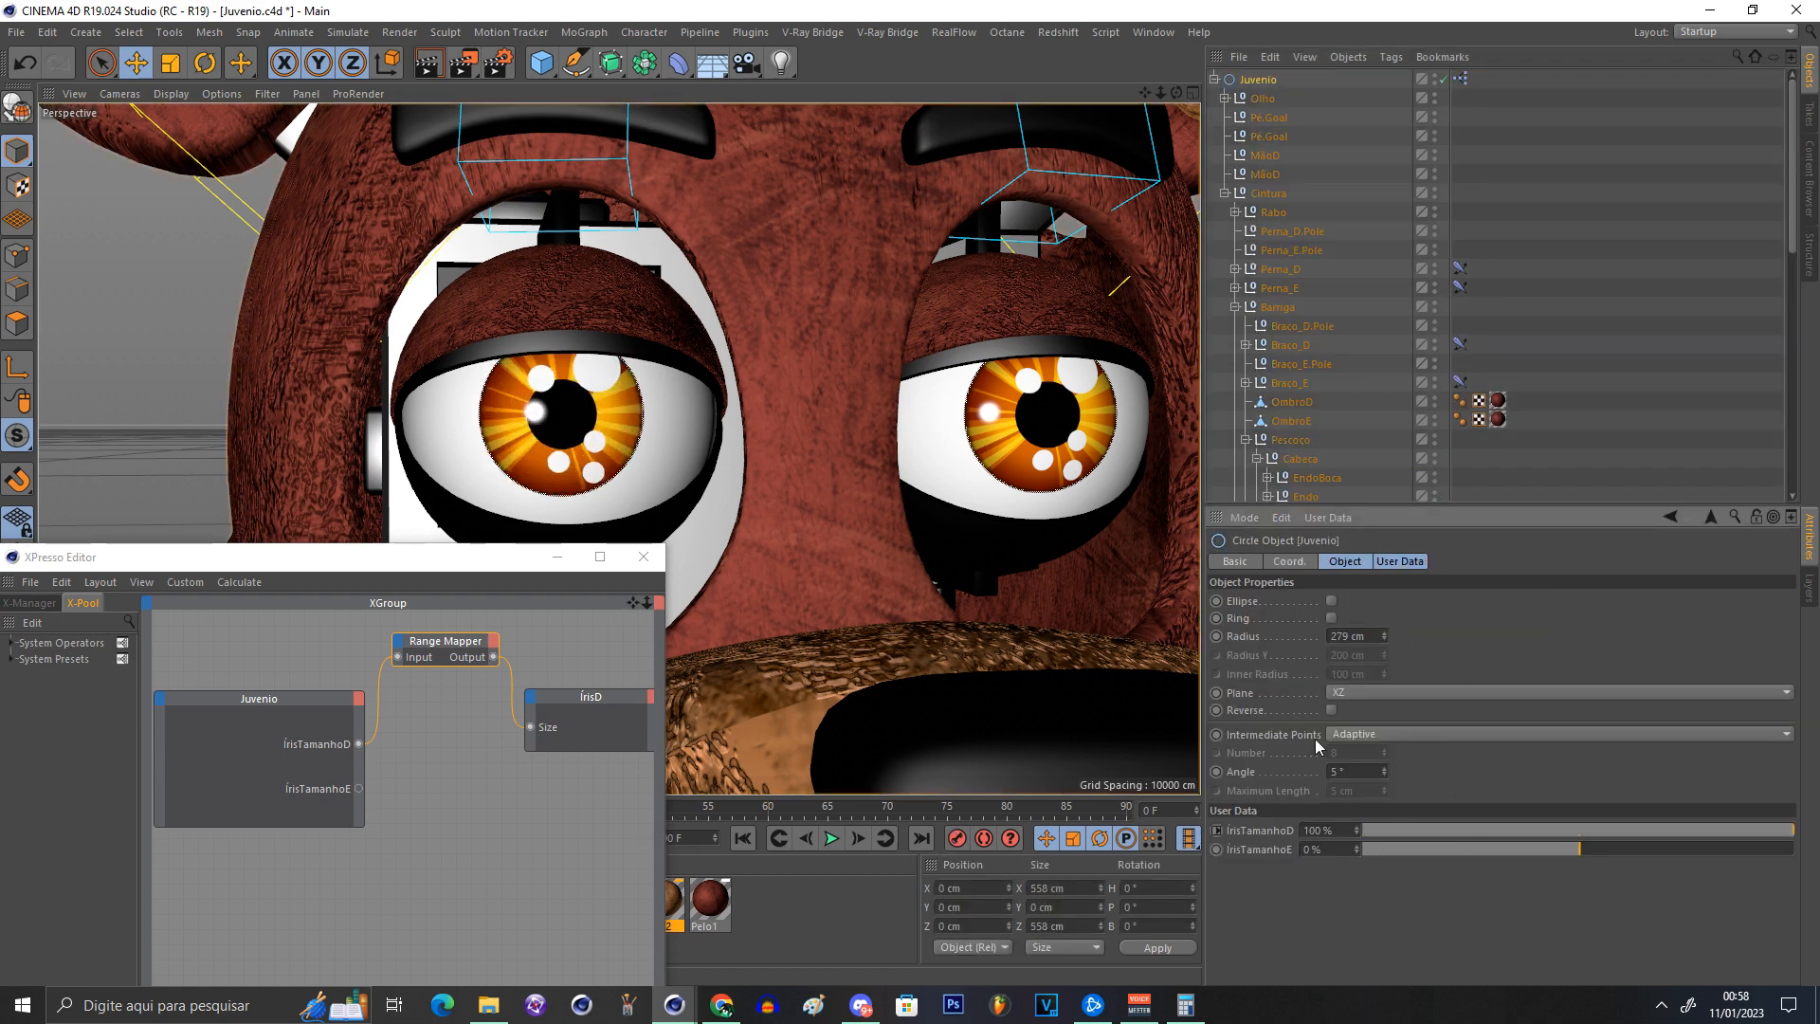
pyautogui.doubleClick(1334, 829)
pyautogui.write('0')
pyautogui.press('Return')
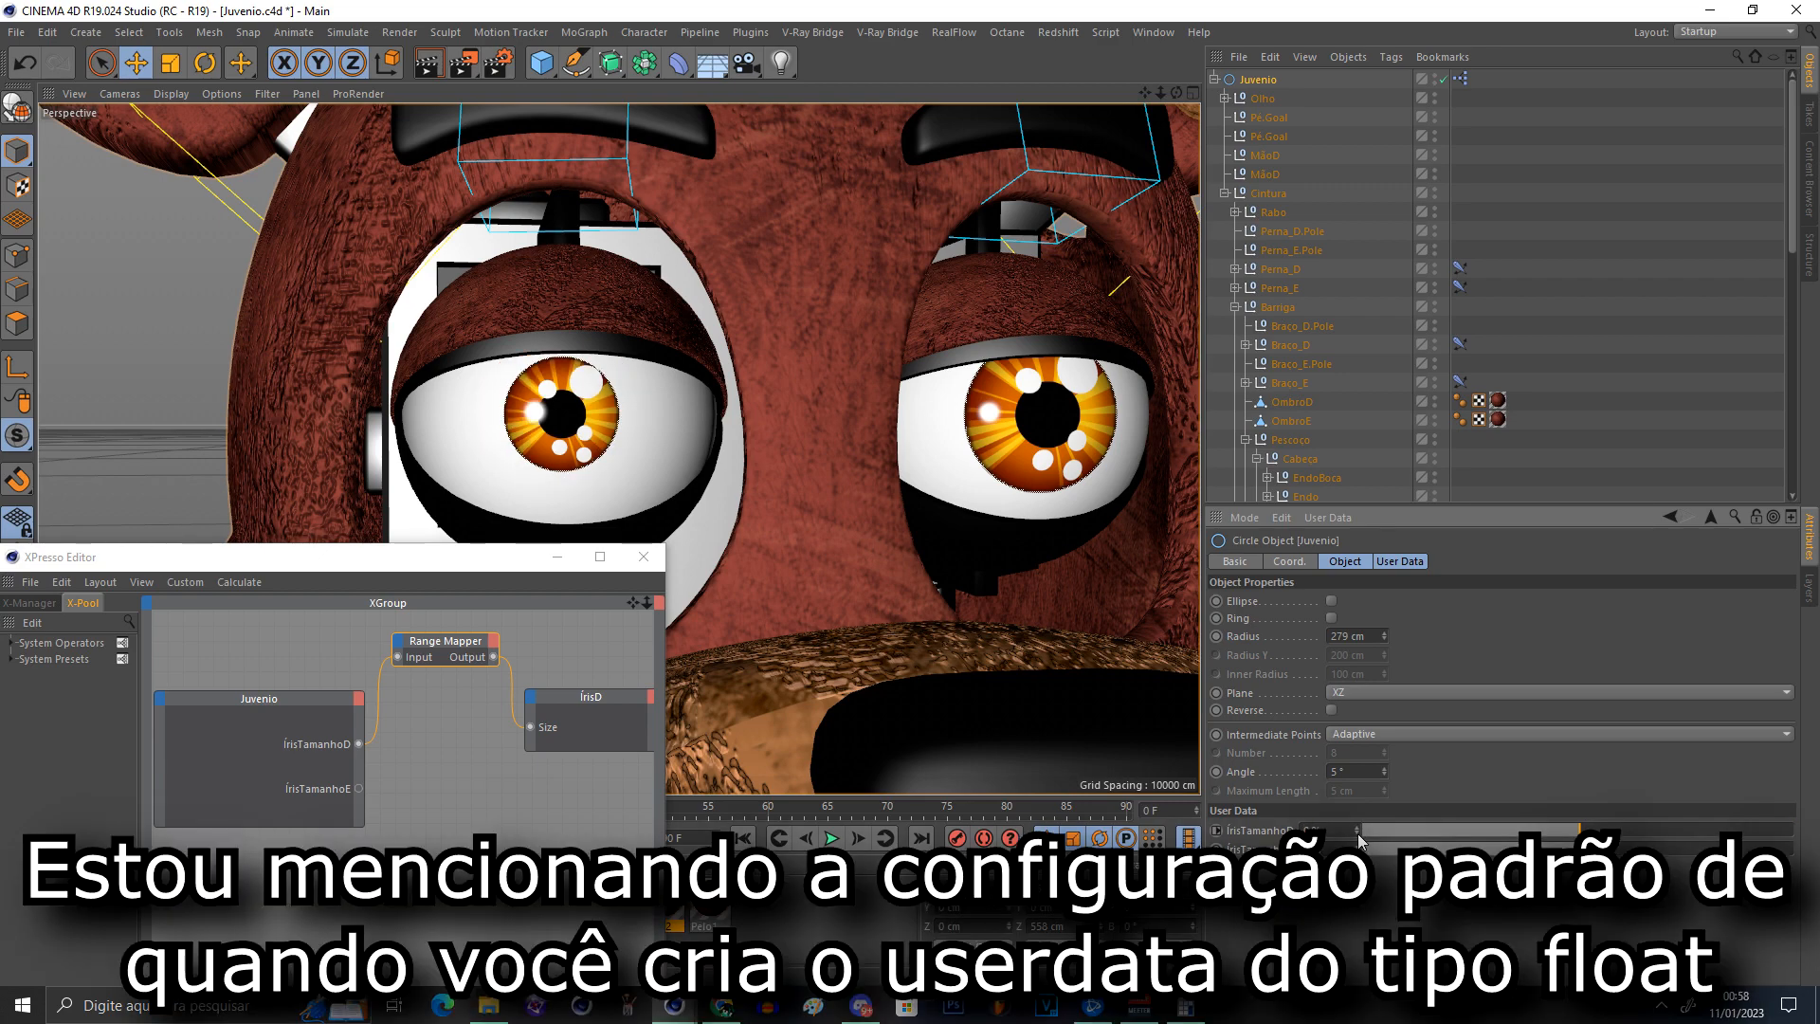
# Step: Raise Juvenio's ÍrisTamanhoD slider to 100% twice, undoing the change each time
pyautogui.moveTo(1573, 831); pyautogui.dragTo(1797, 831)
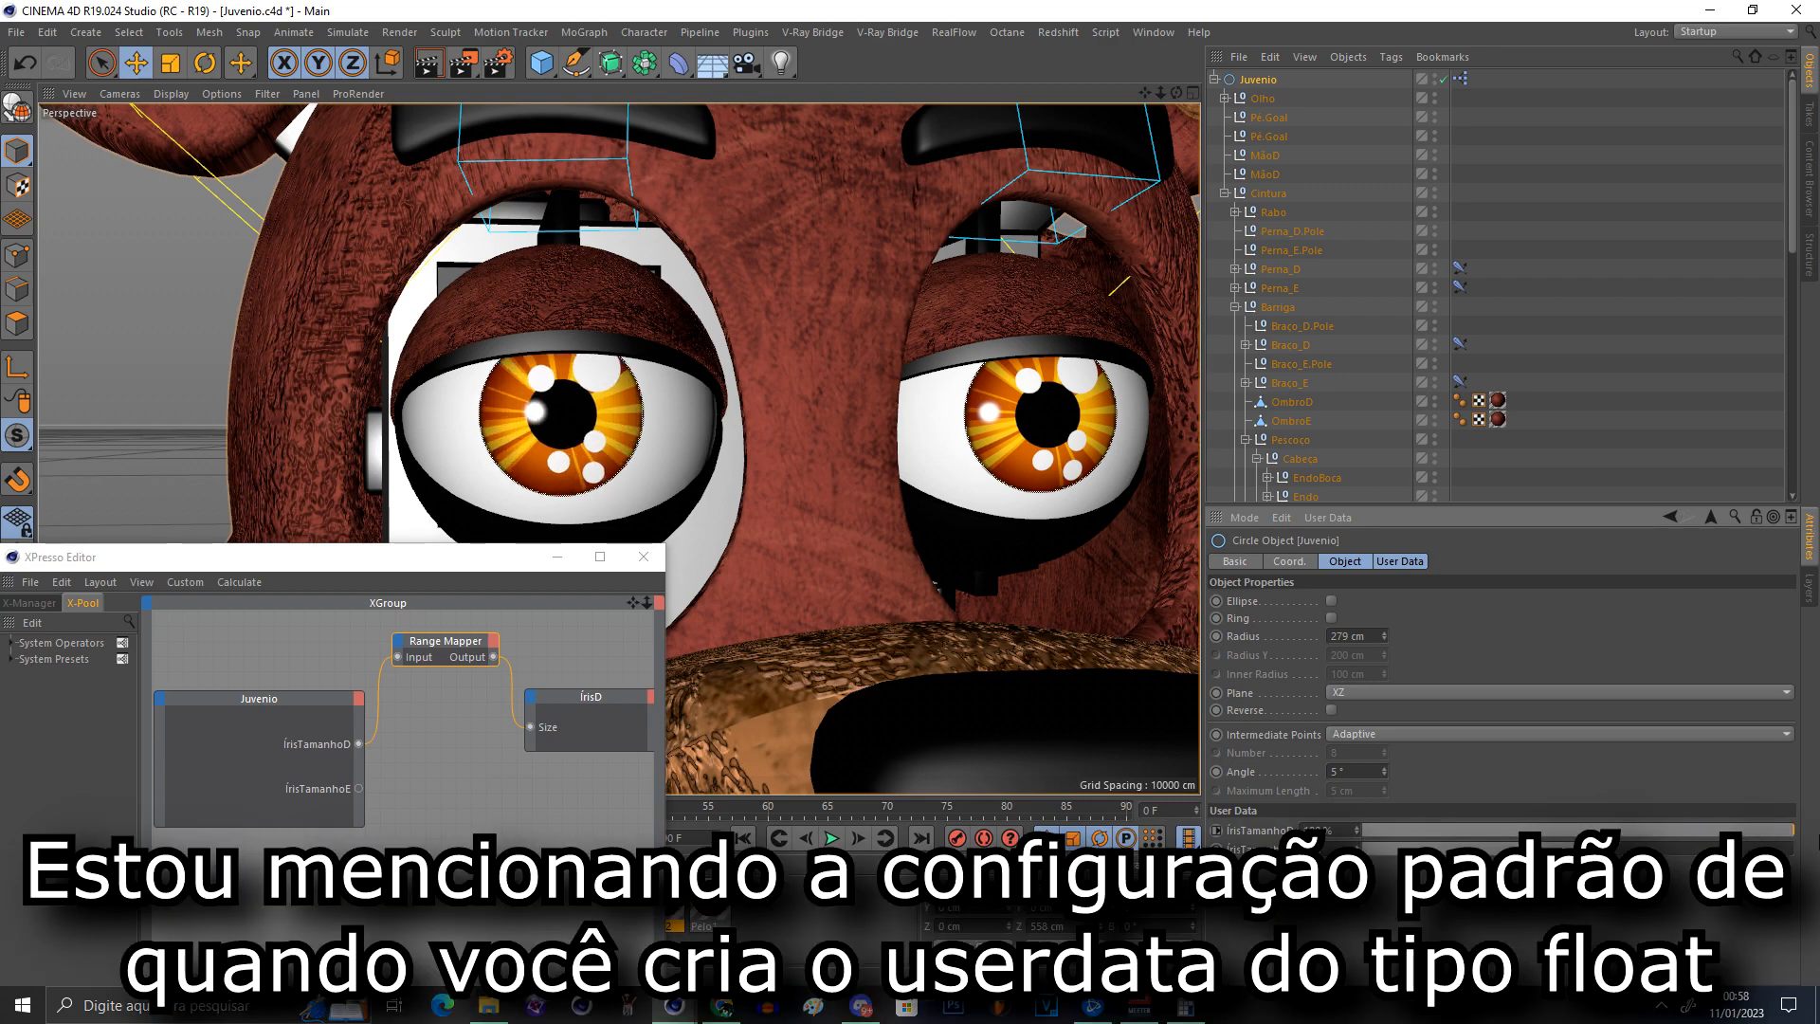
pyautogui.hotkey('ctrl', 'z')
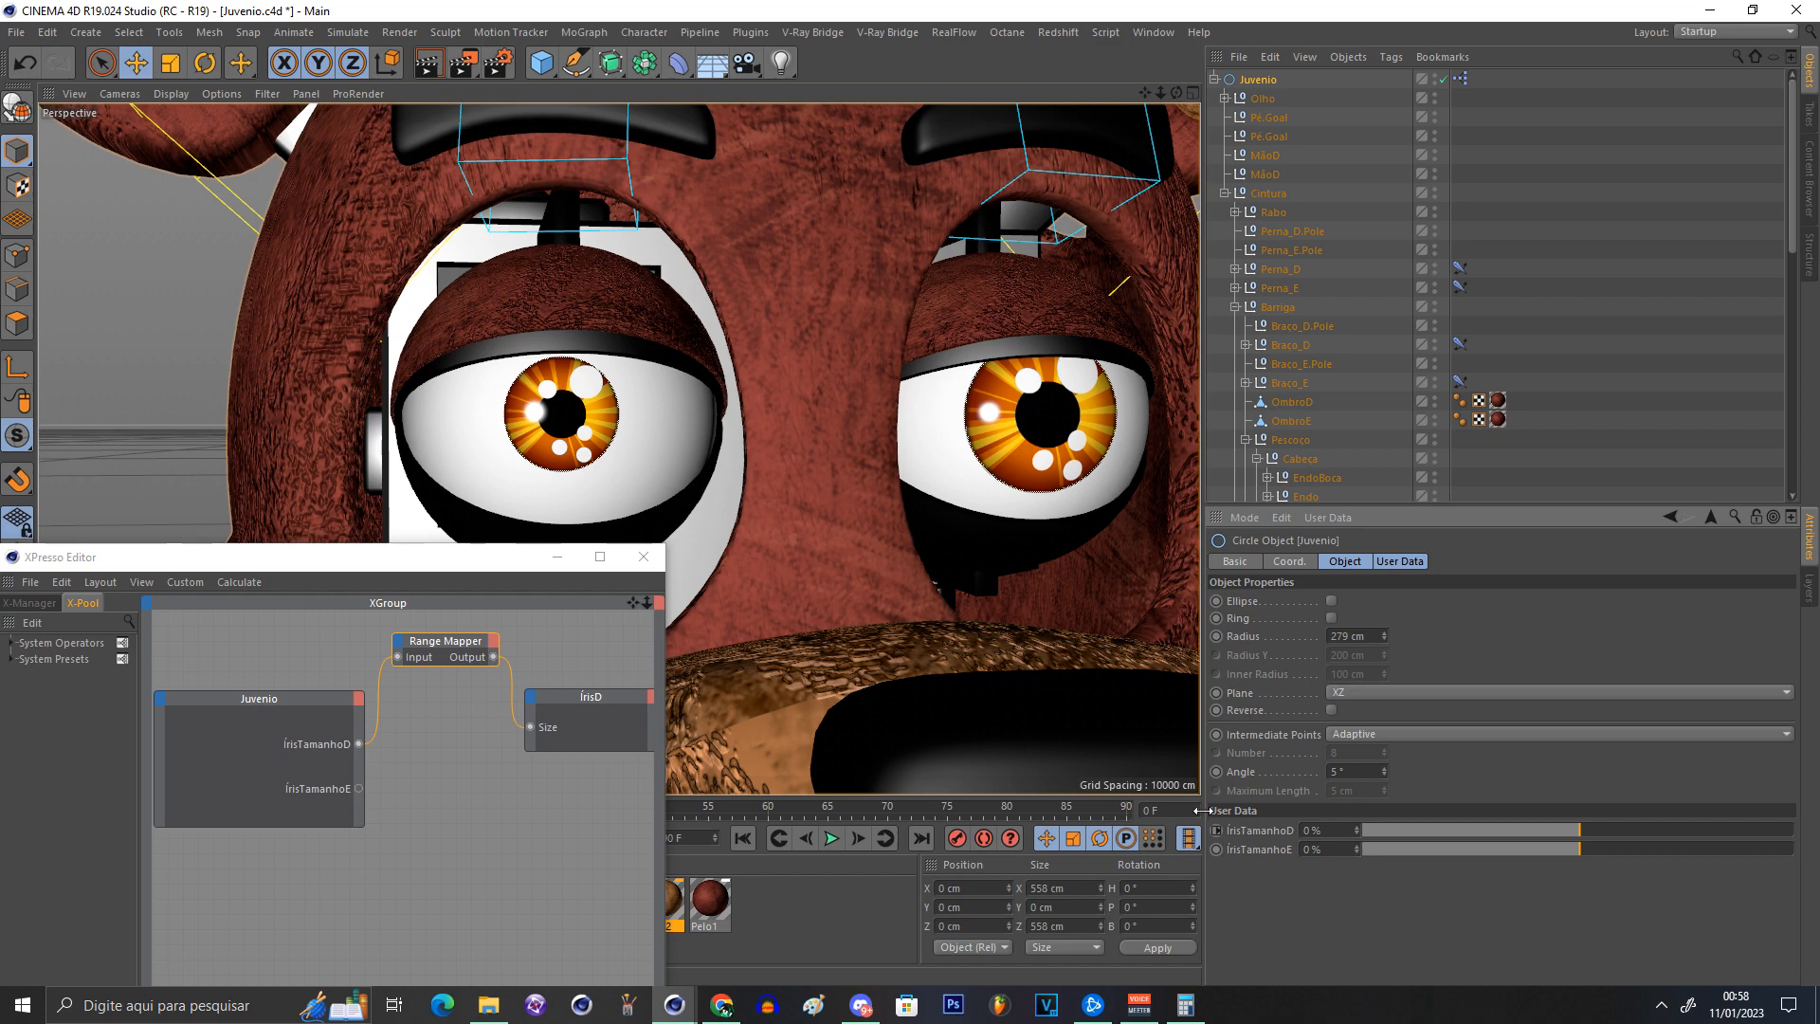
pyautogui.moveTo(1488, 830); pyautogui.dragTo(1817, 853)
pyautogui.hotkey('ctrl', 'z')
# Step: Set the iris Range Mapper's Output Upper to 21
pyautogui.click(474, 652)
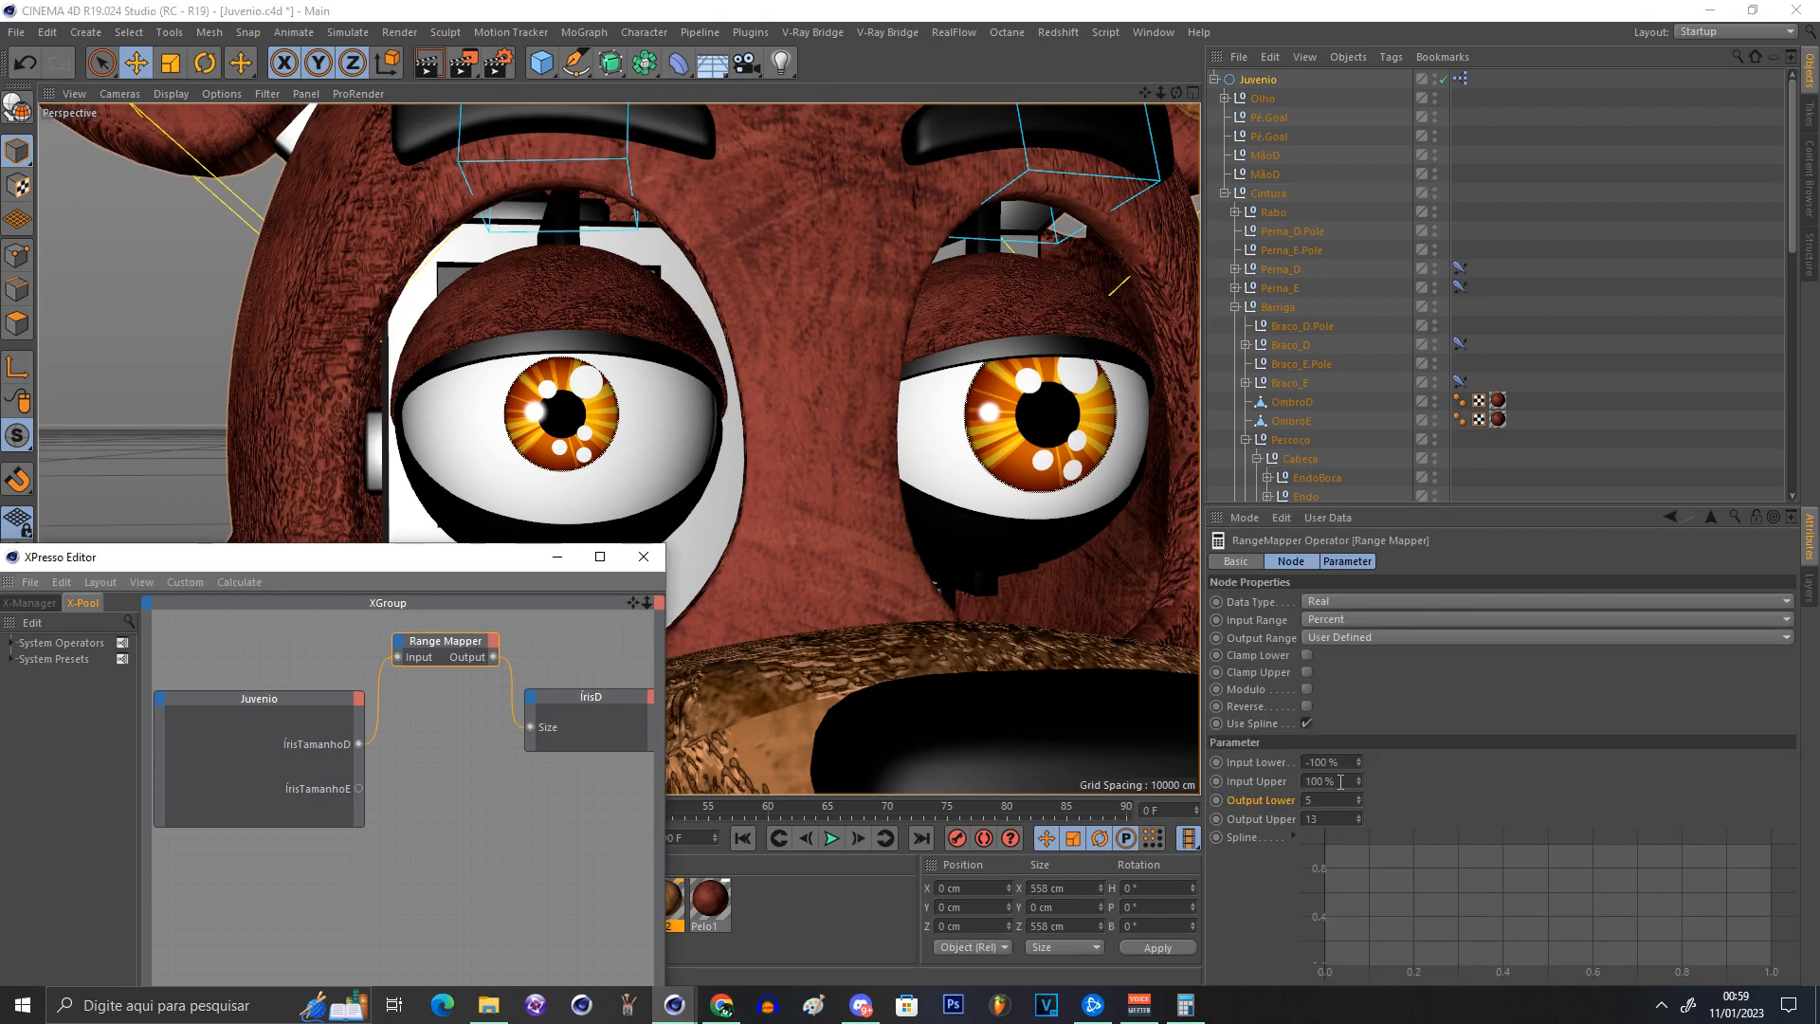
pyautogui.doubleClick(1308, 819)
pyautogui.write('21')
pyautogui.press('Return')
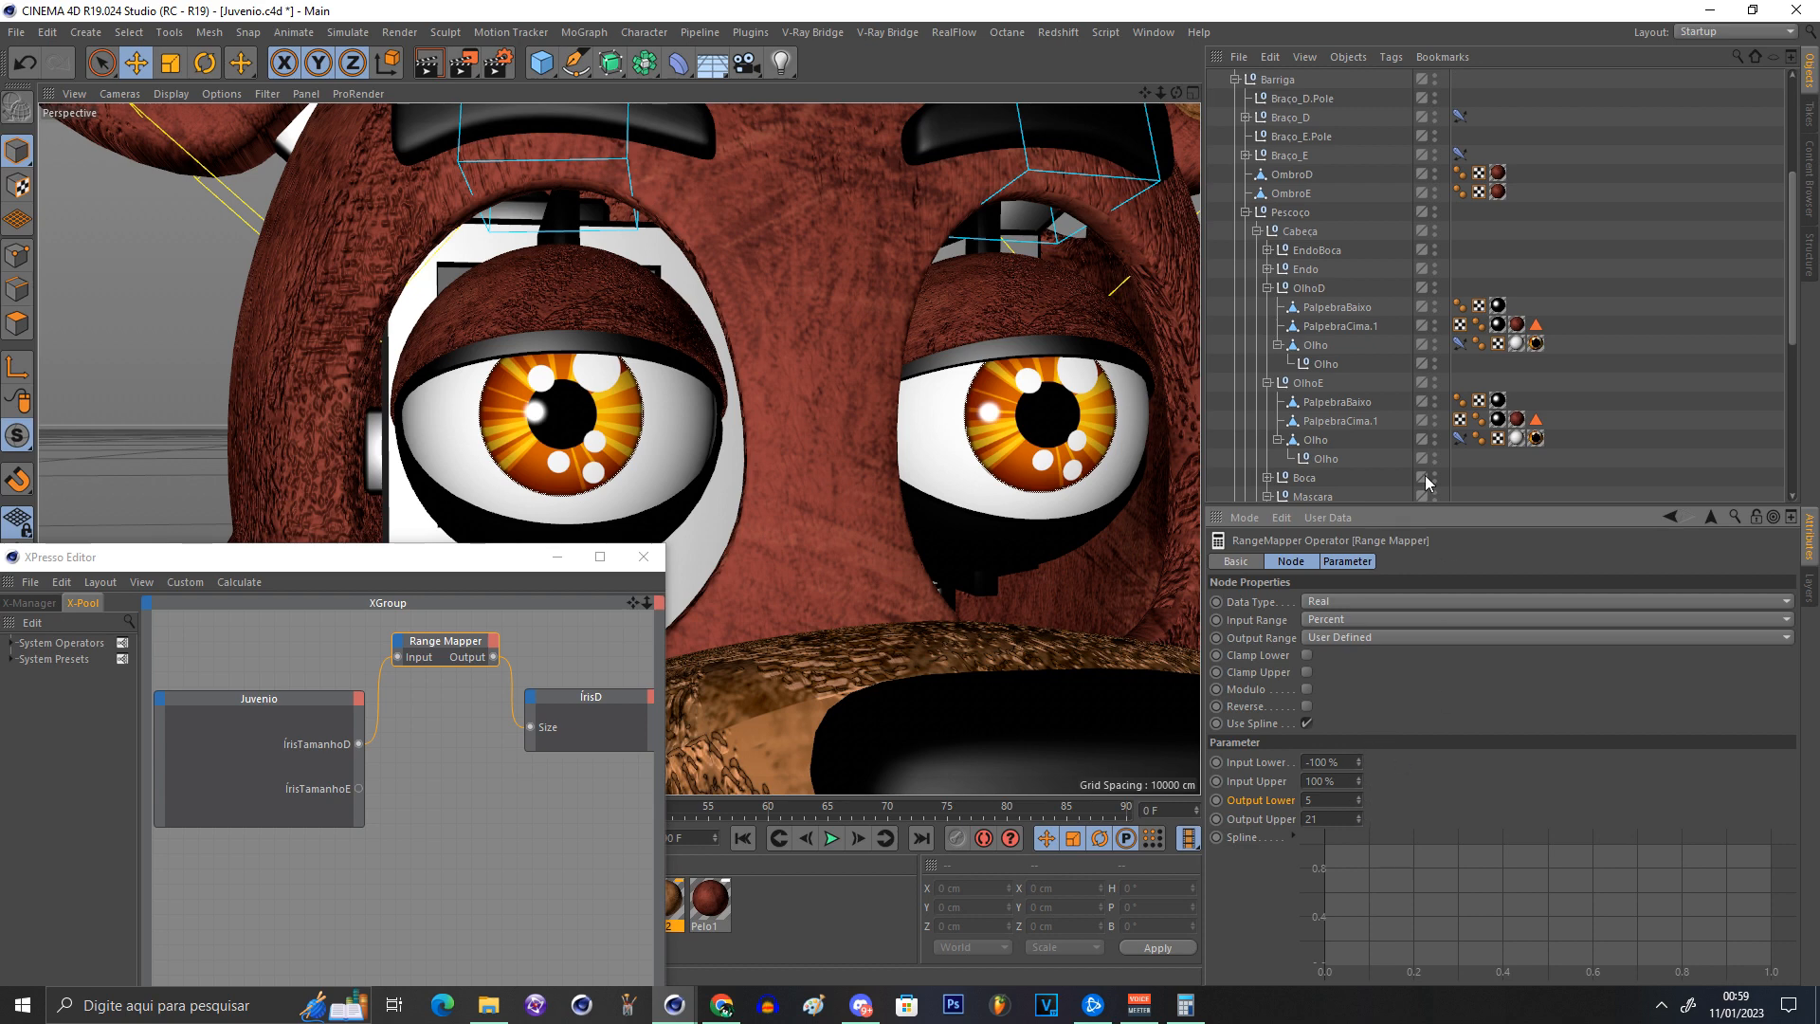
# Step: Compare the ÍrisD texture tag's size with Juvenio's ÍrisTamanhoD value and the Range Mapper's output limits
pyautogui.scroll(4, 1350, 156)
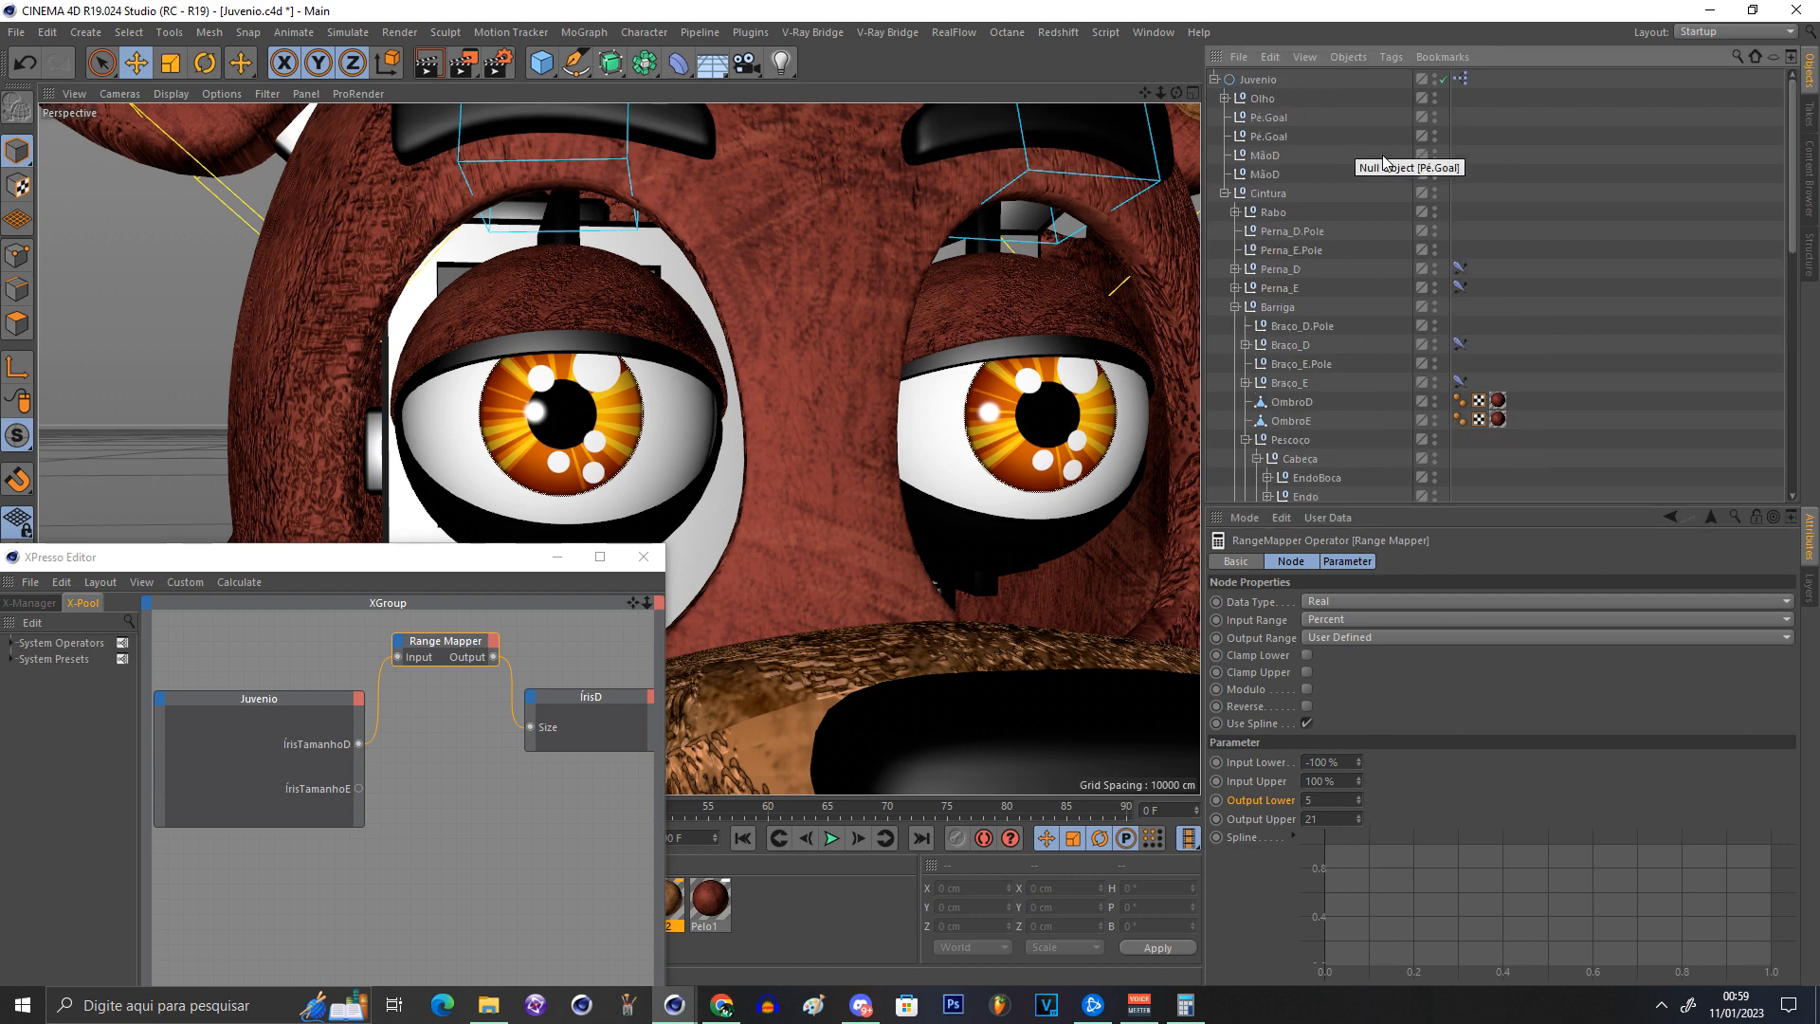
pyautogui.scroll(-4, 1504, 385)
pyautogui.click(1535, 344)
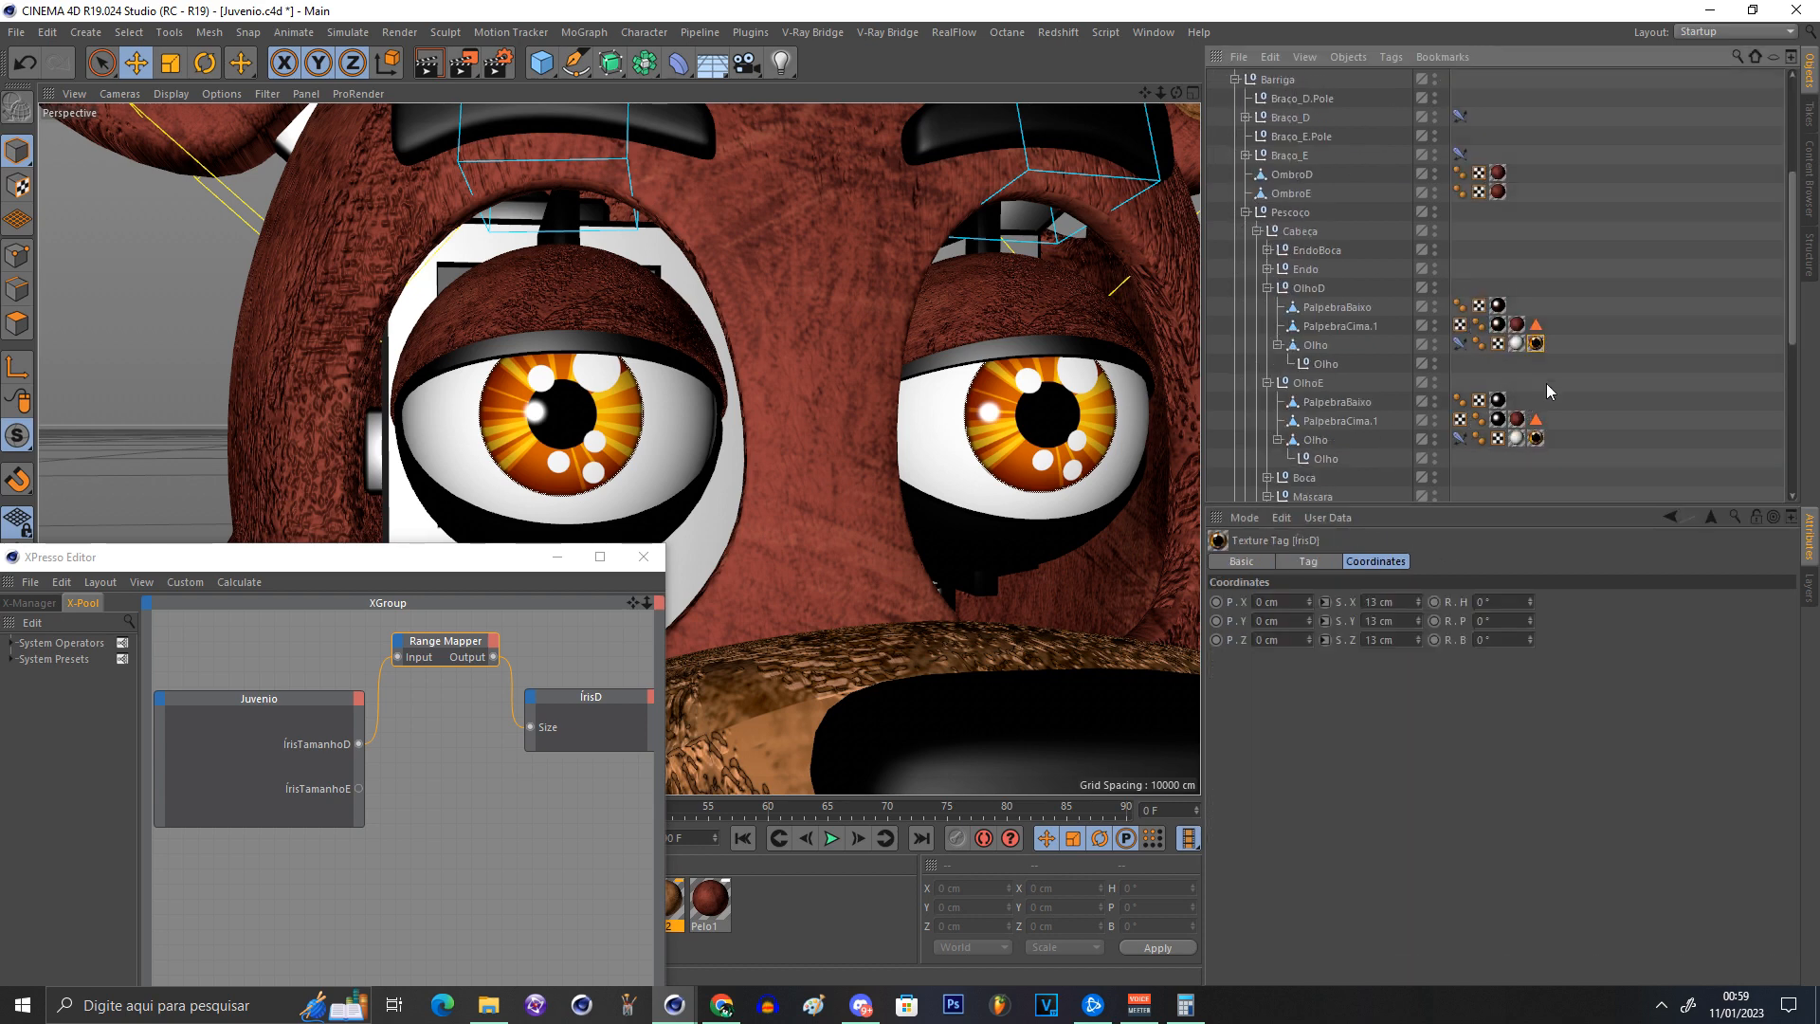
pyautogui.scroll(4, 1469, 452)
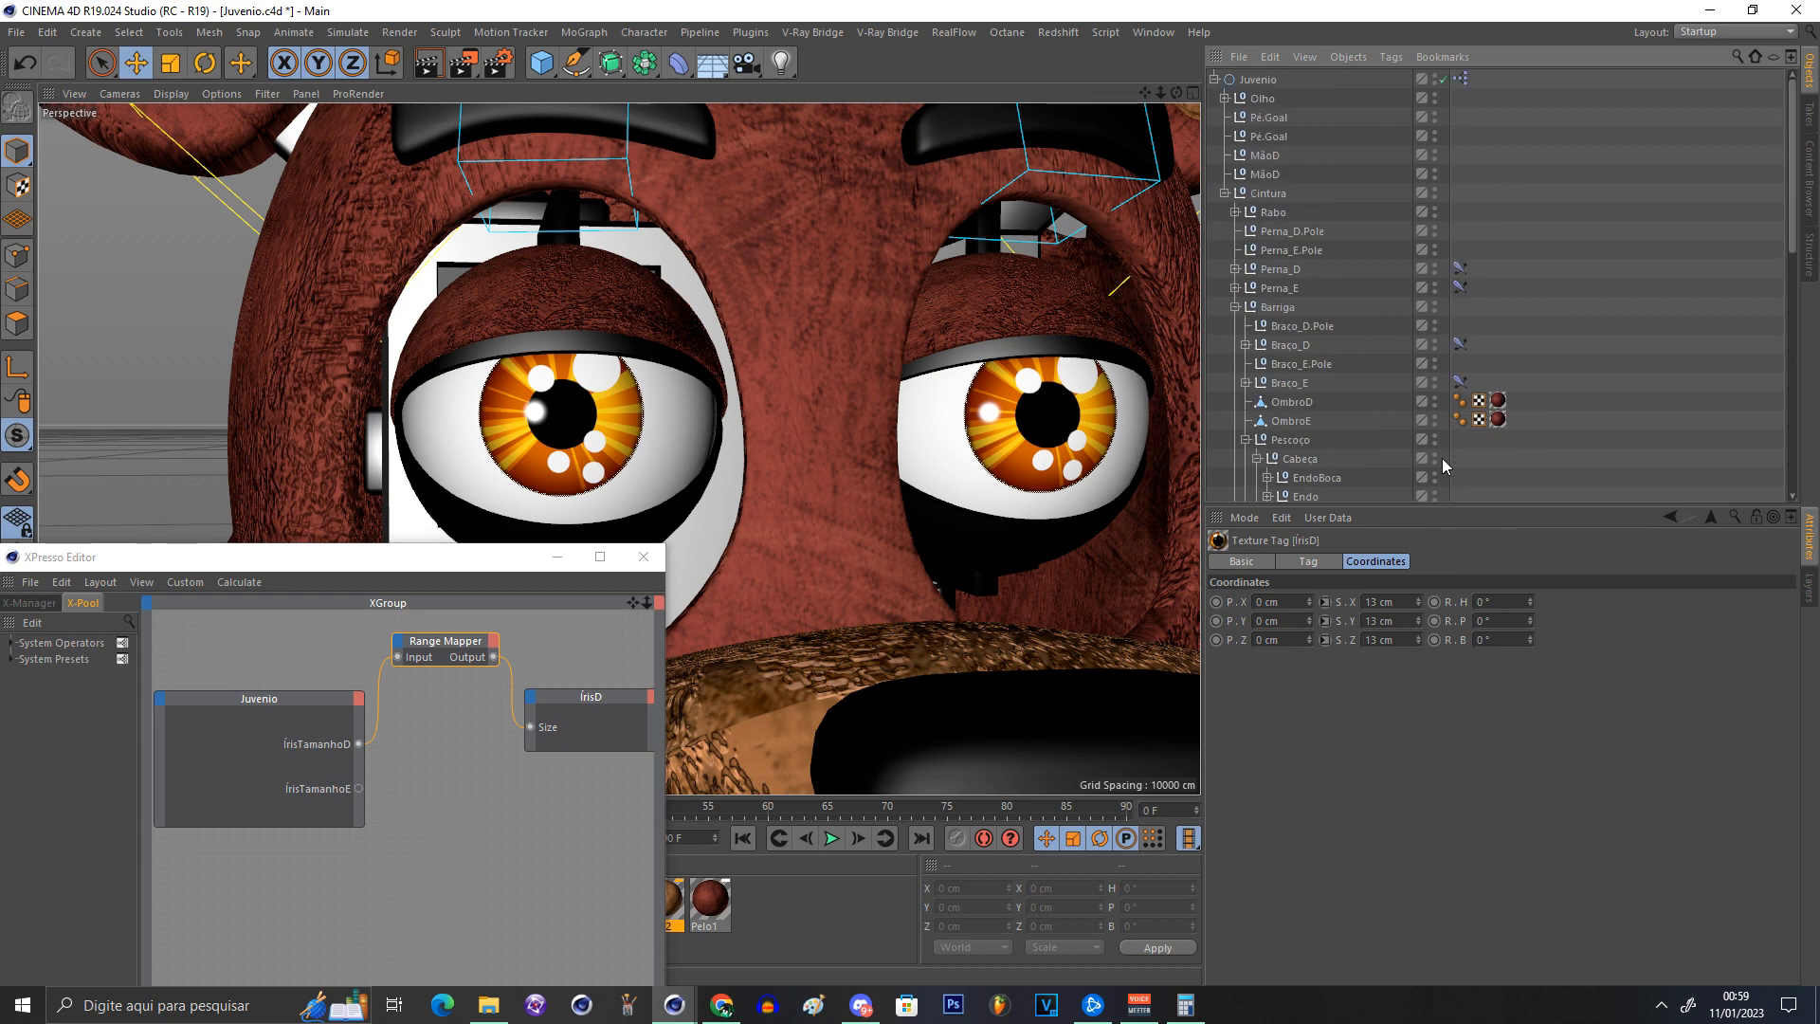
pyautogui.click(1304, 87)
pyautogui.click(1266, 83)
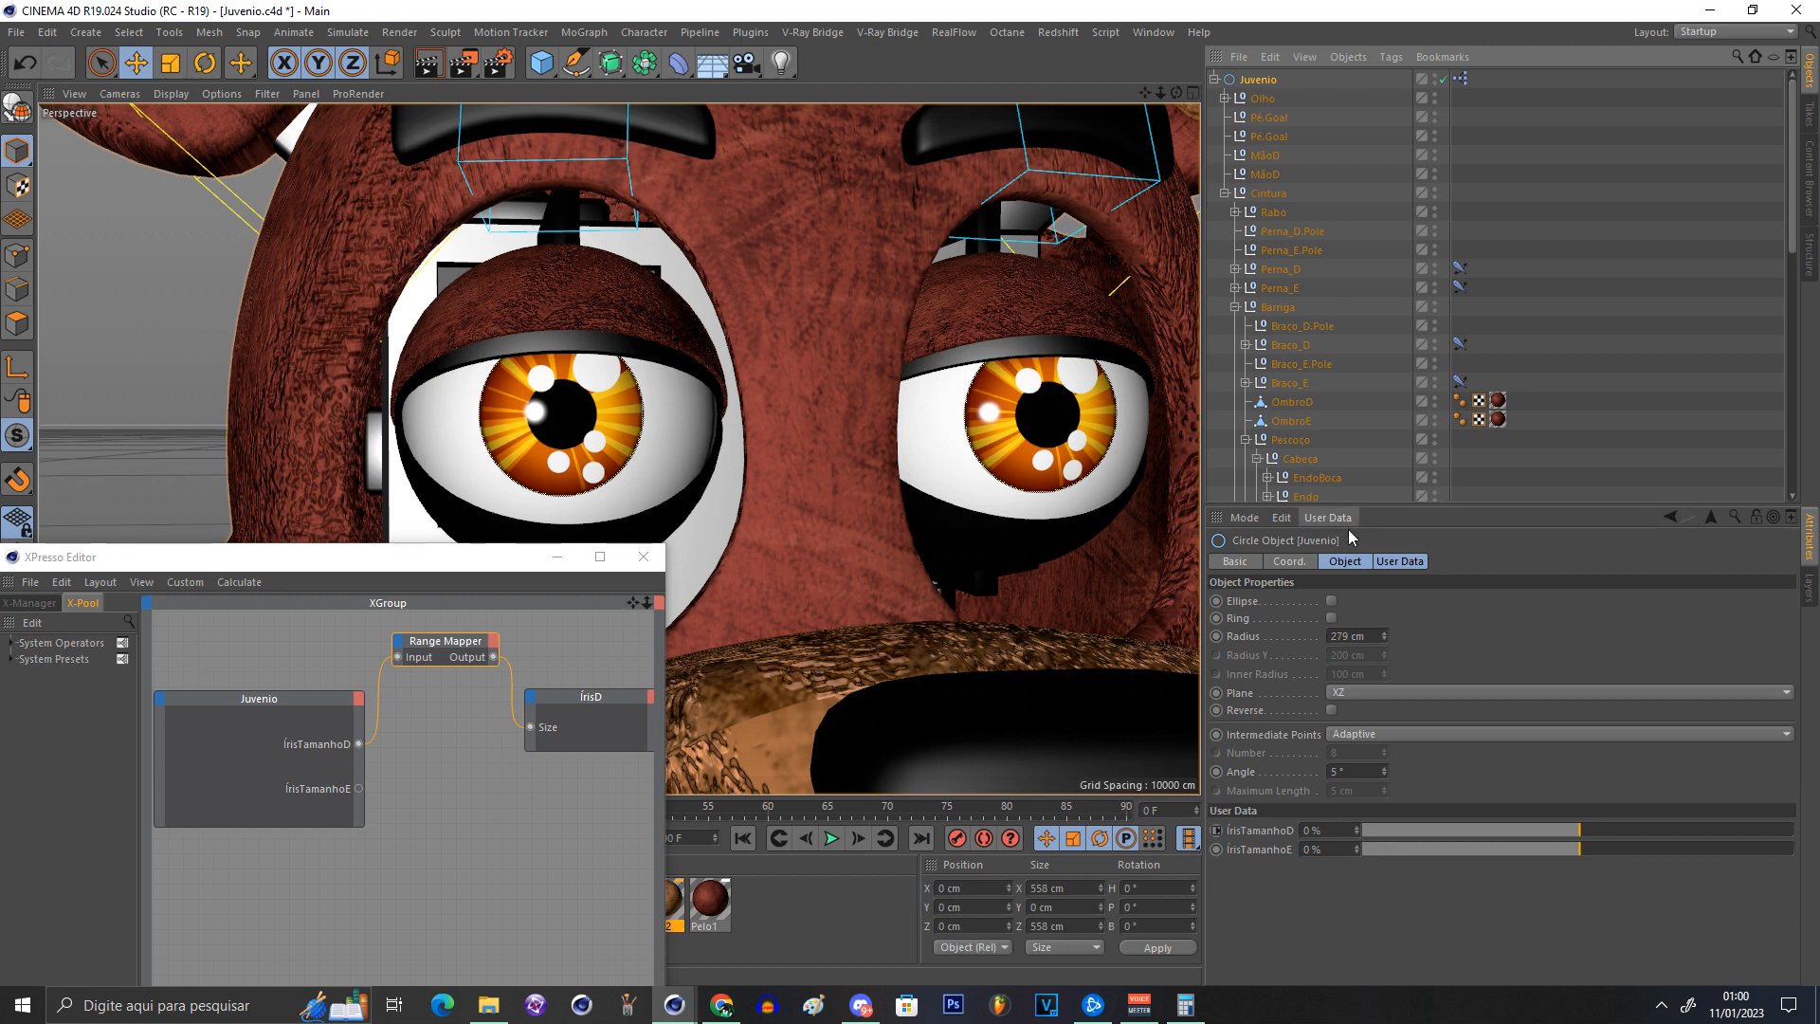
pyautogui.click(444, 640)
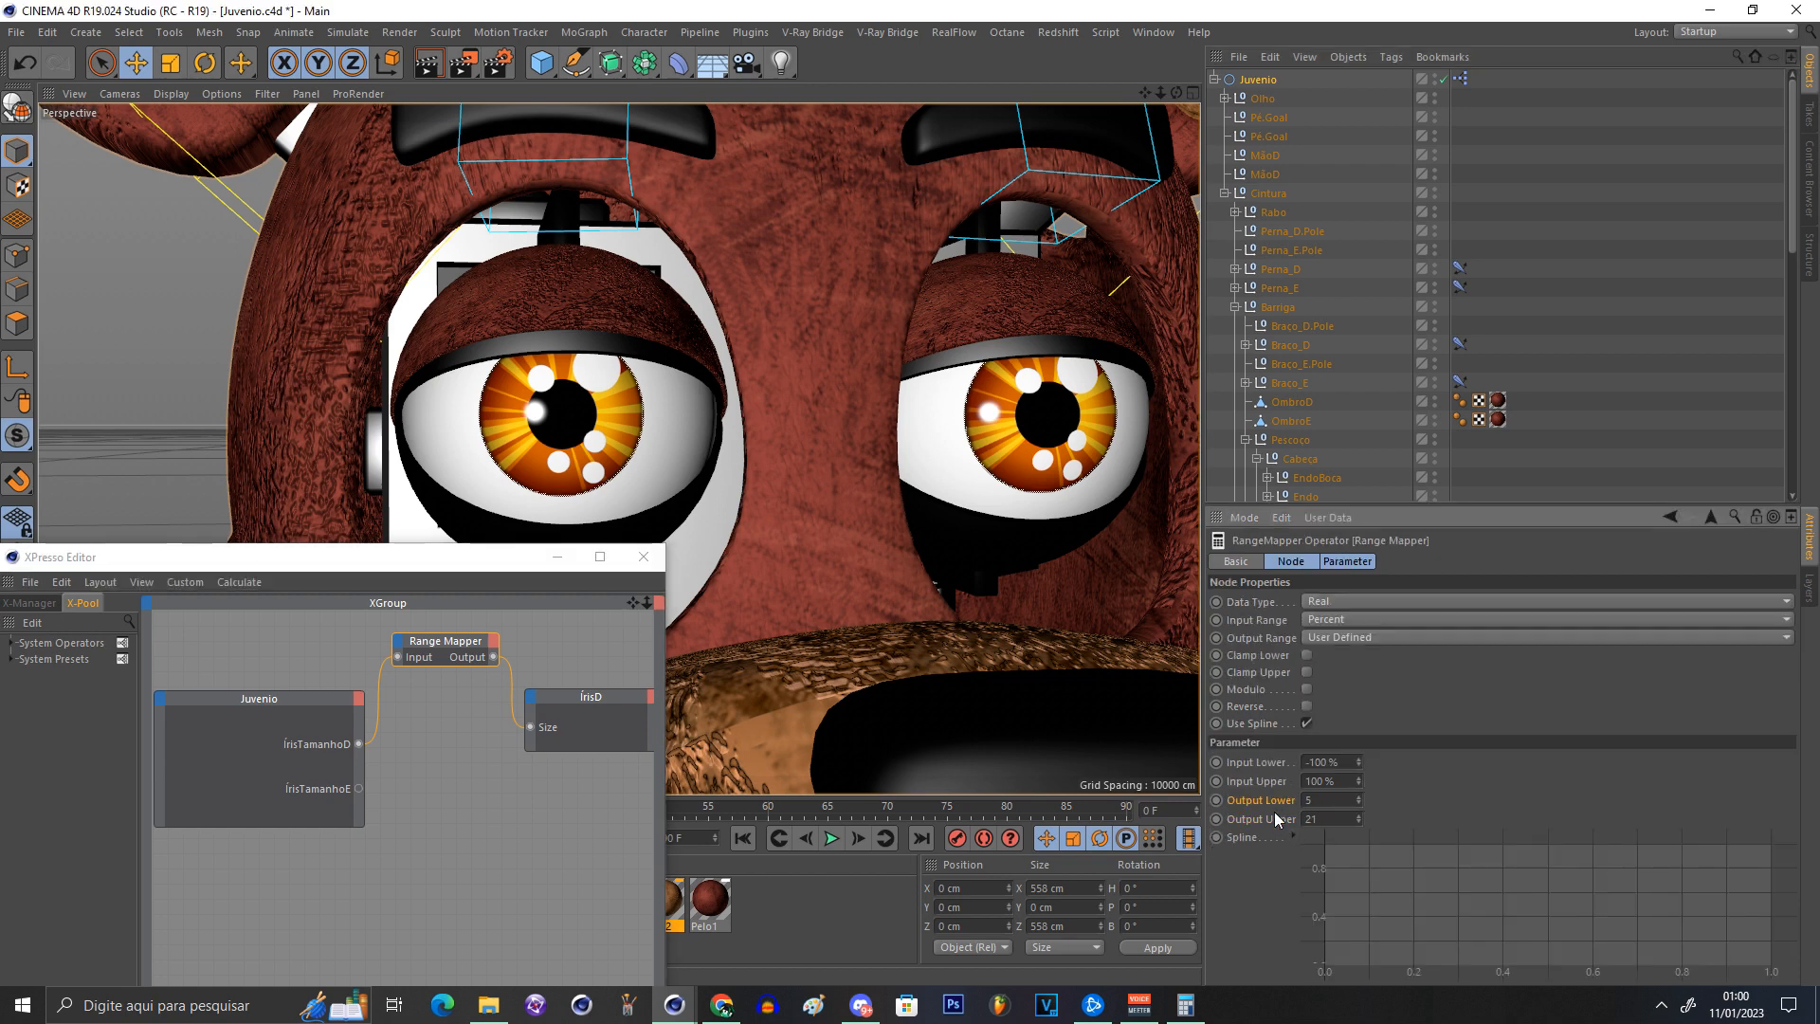
pyautogui.click(1257, 79)
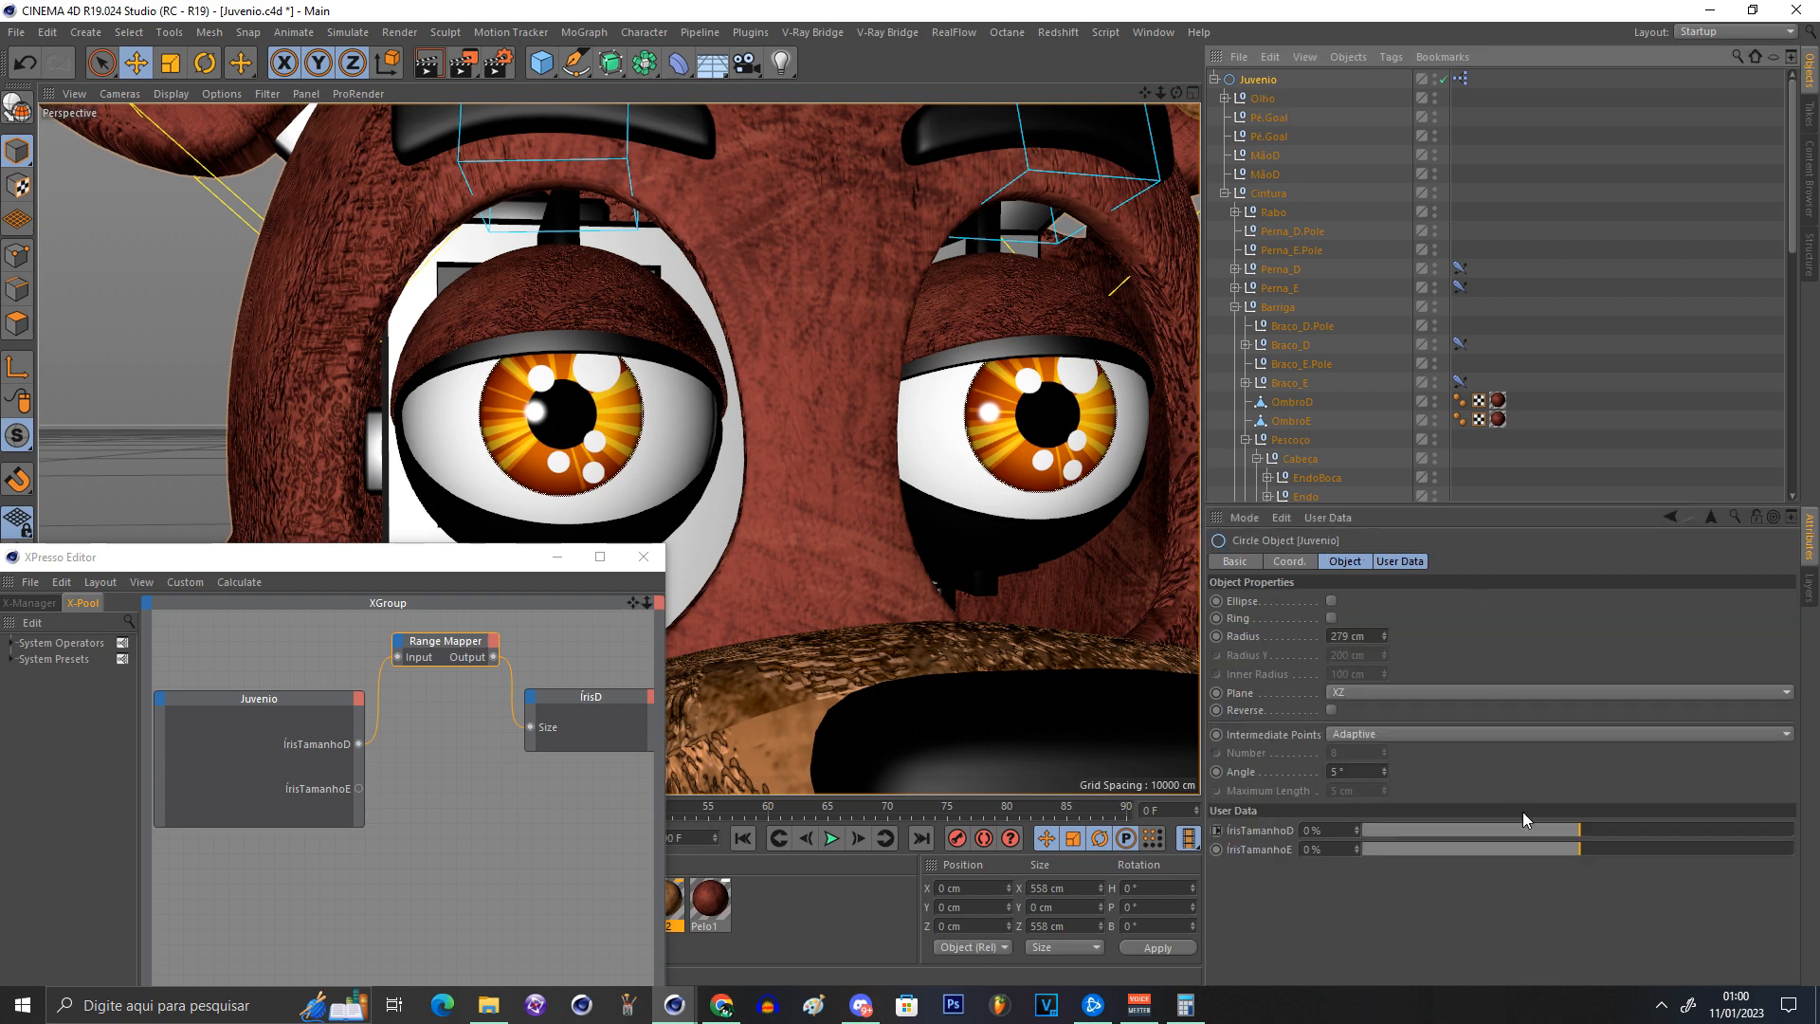
# Step: Test Juvenio's ÍrisTamanhoD at -100% and 100%, checking the ÍrisD texture tag's size at the upper limit
pyautogui.moveTo(1522, 829); pyautogui.dragTo(1236, 827)
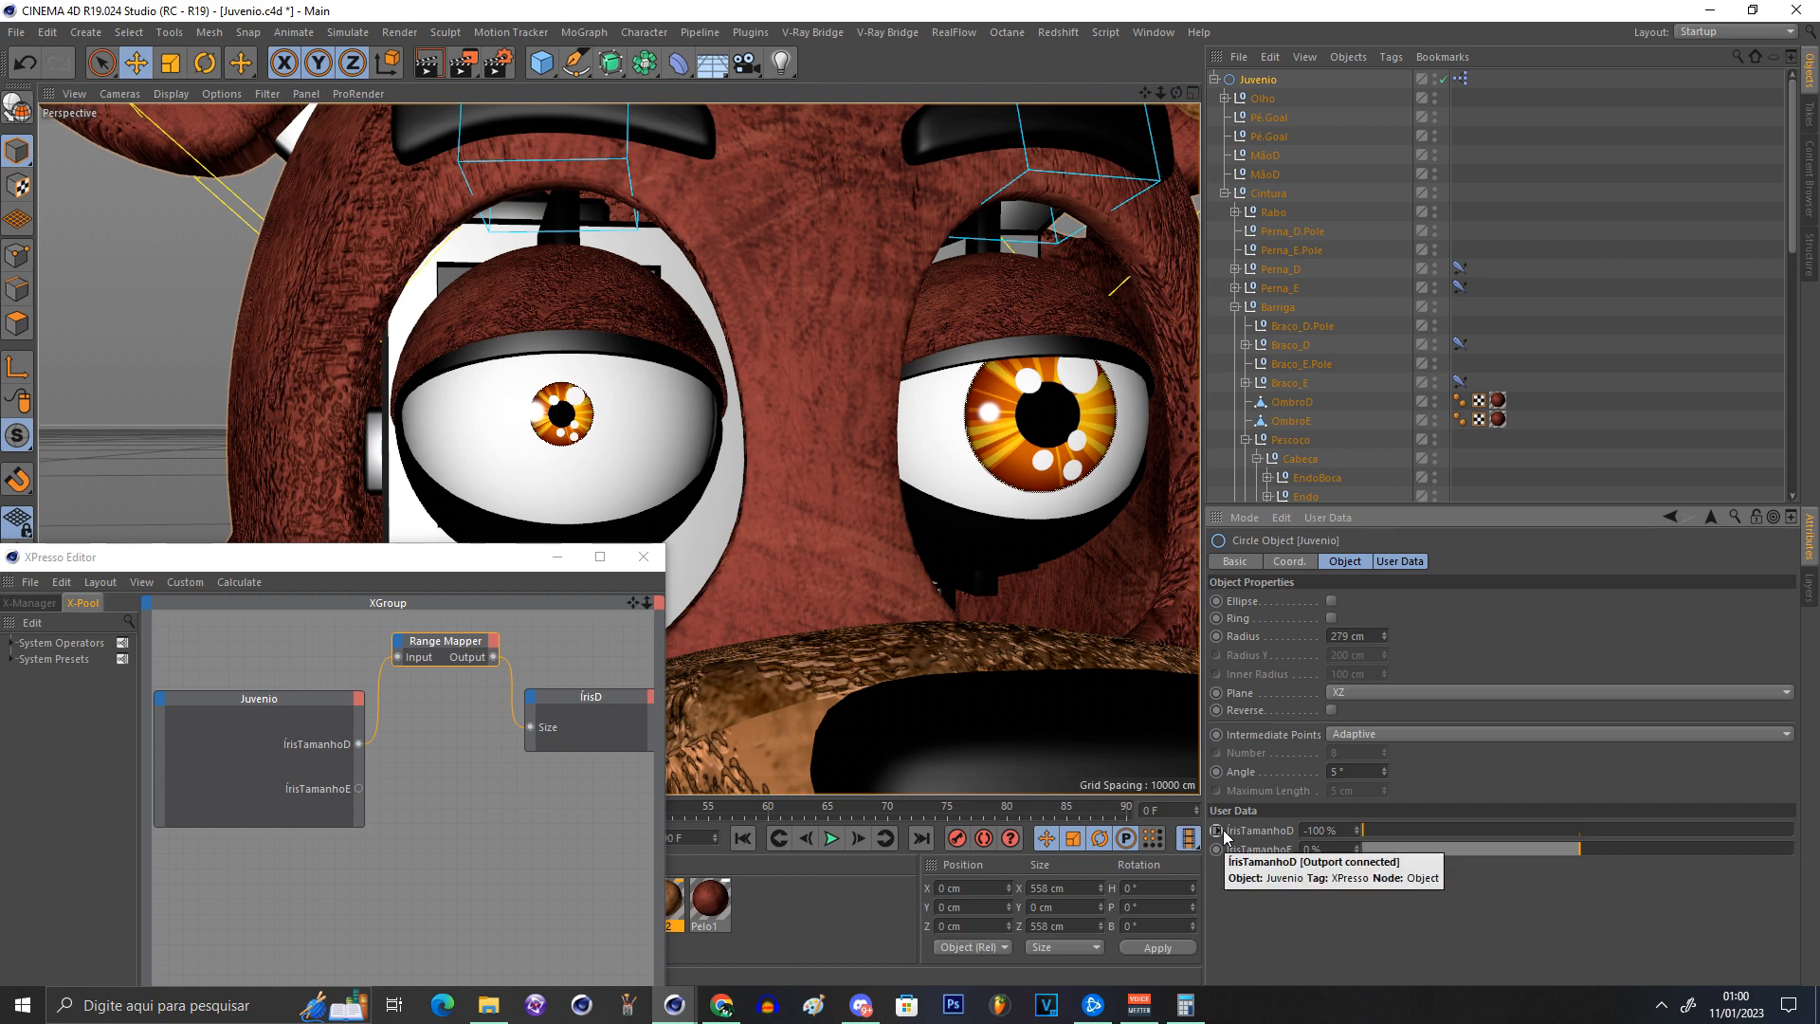
pyautogui.moveTo(1377, 829); pyautogui.dragTo(1815, 832)
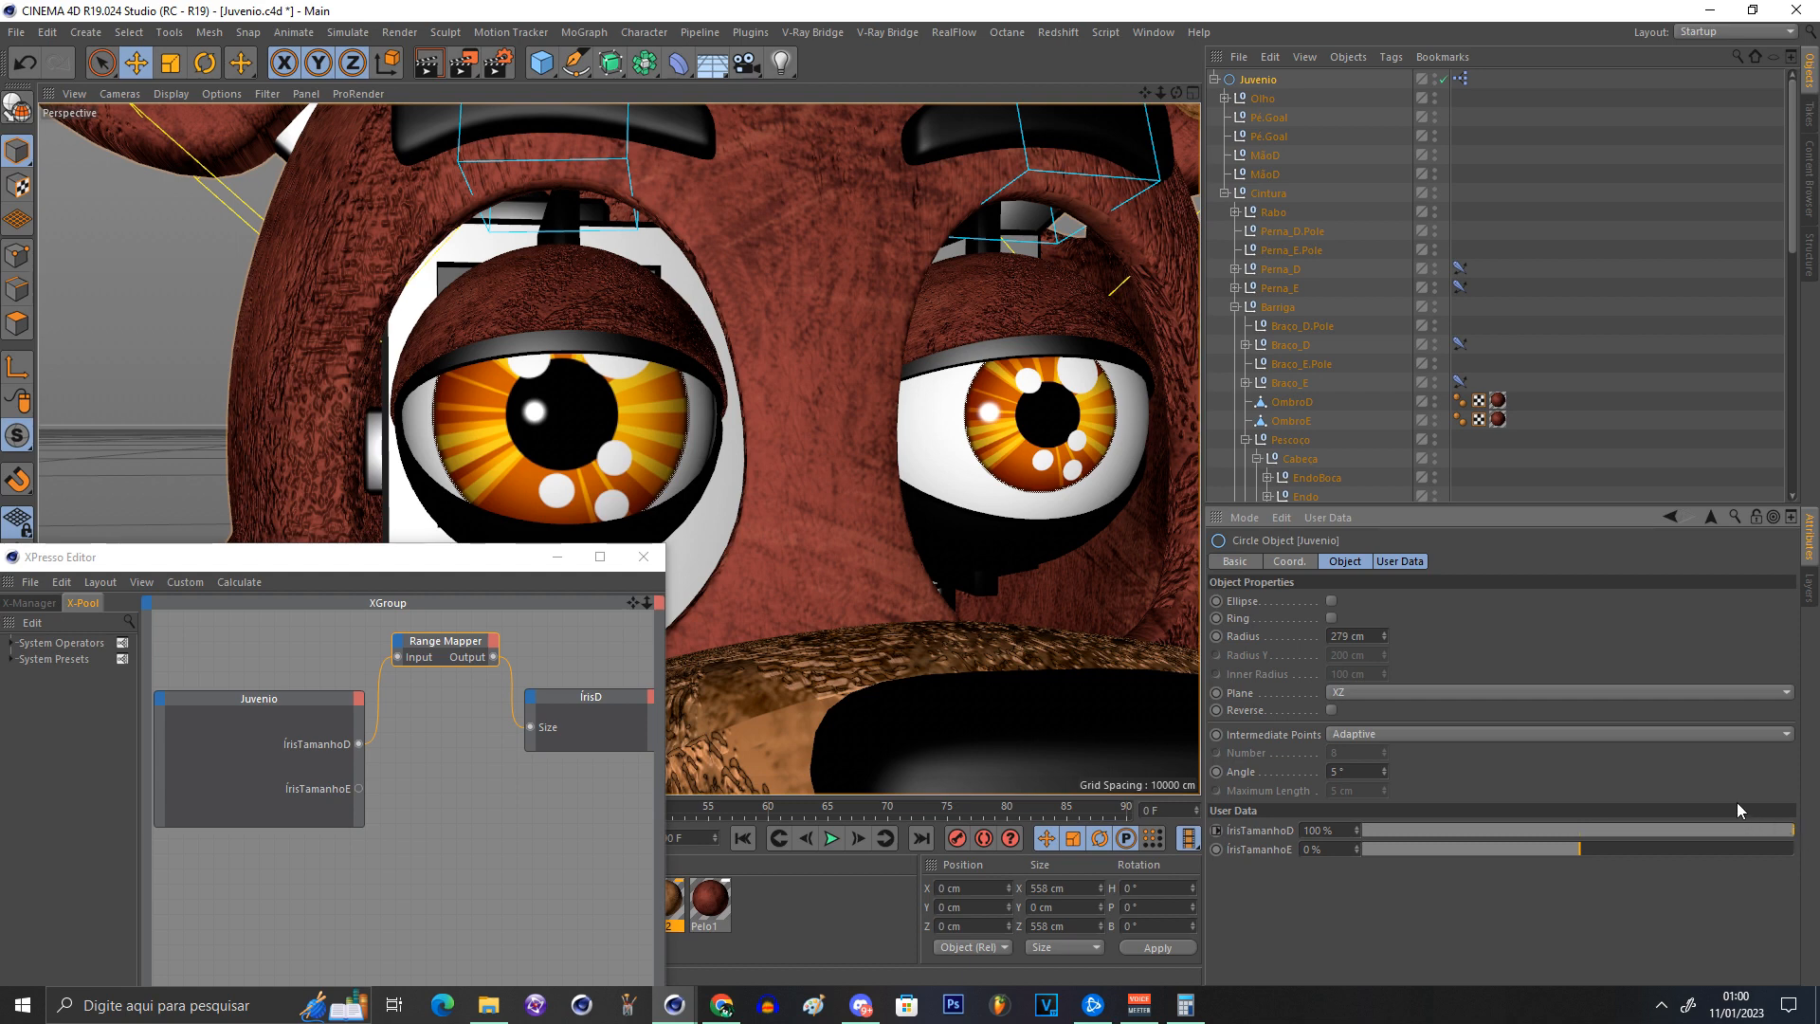
pyautogui.scroll(-4, 1562, 443)
pyautogui.click(1536, 343)
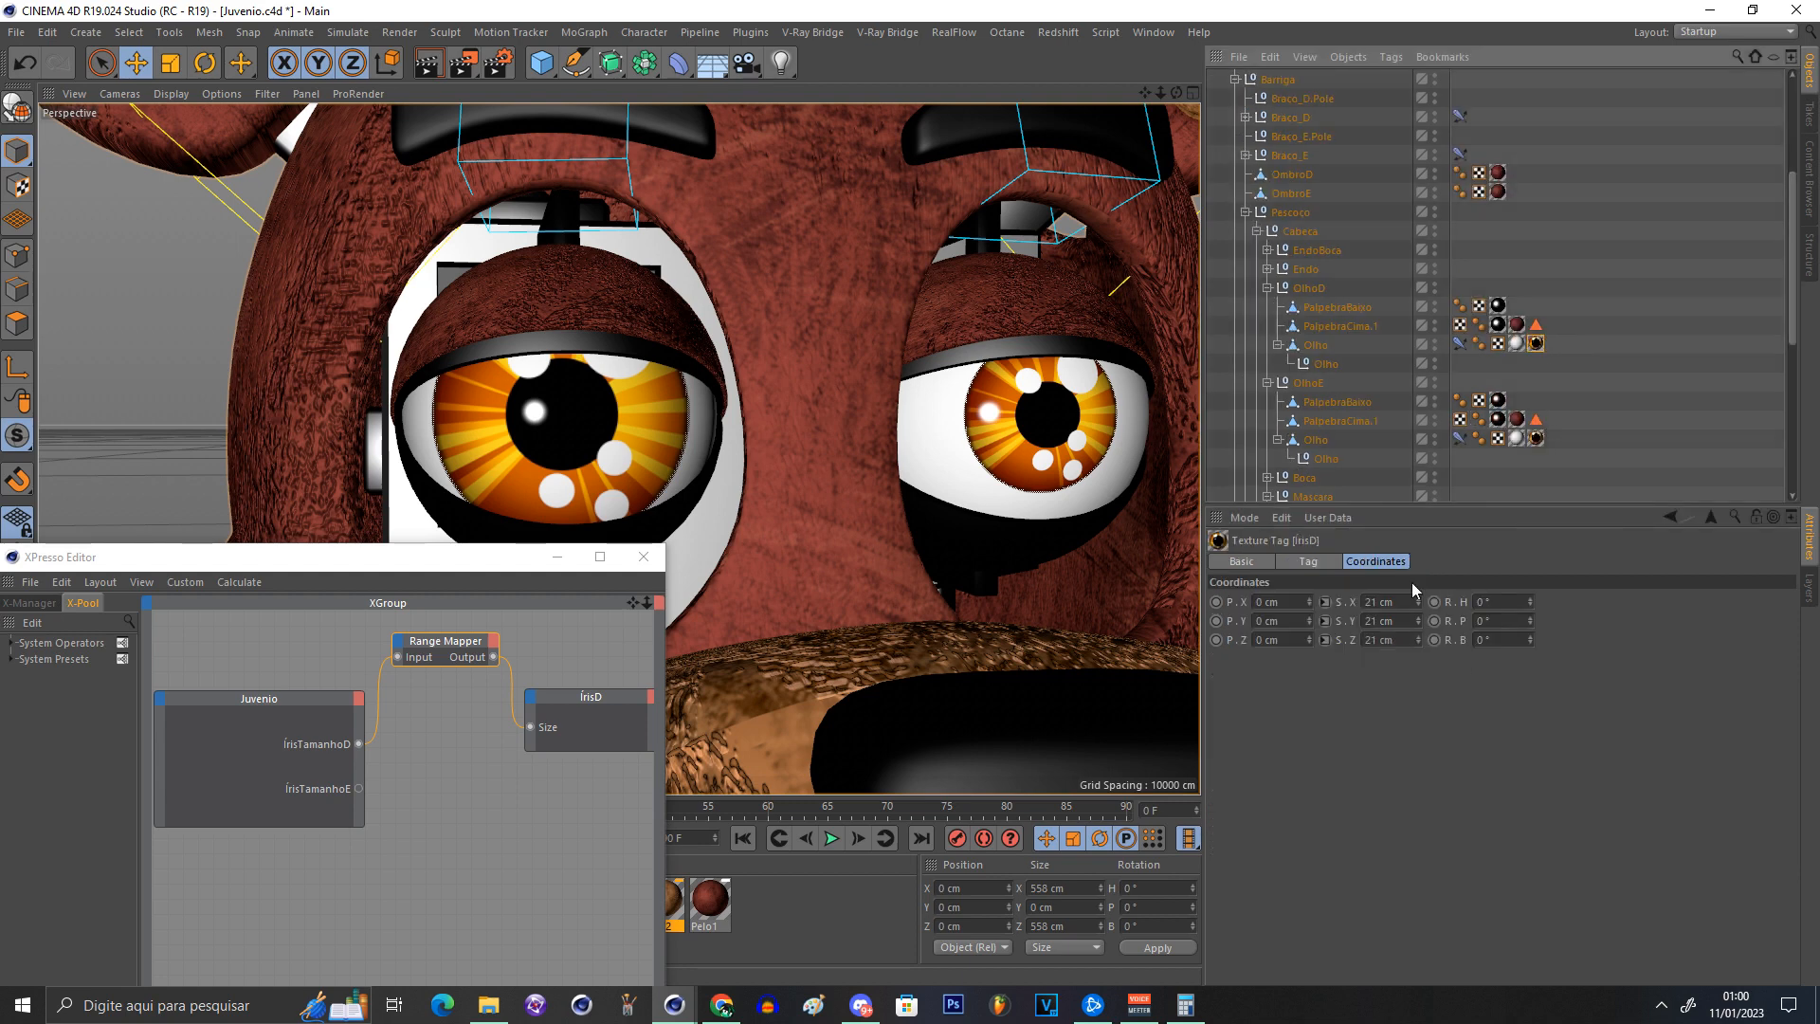
# Step: Select Juvenio and reset its ÍrisTamanhoD slider to the default value
pyautogui.scroll(4, 1384, 455)
pyautogui.click(1262, 61)
pyautogui.click(1256, 64)
pyautogui.click(1268, 97)
pyautogui.click(1267, 81)
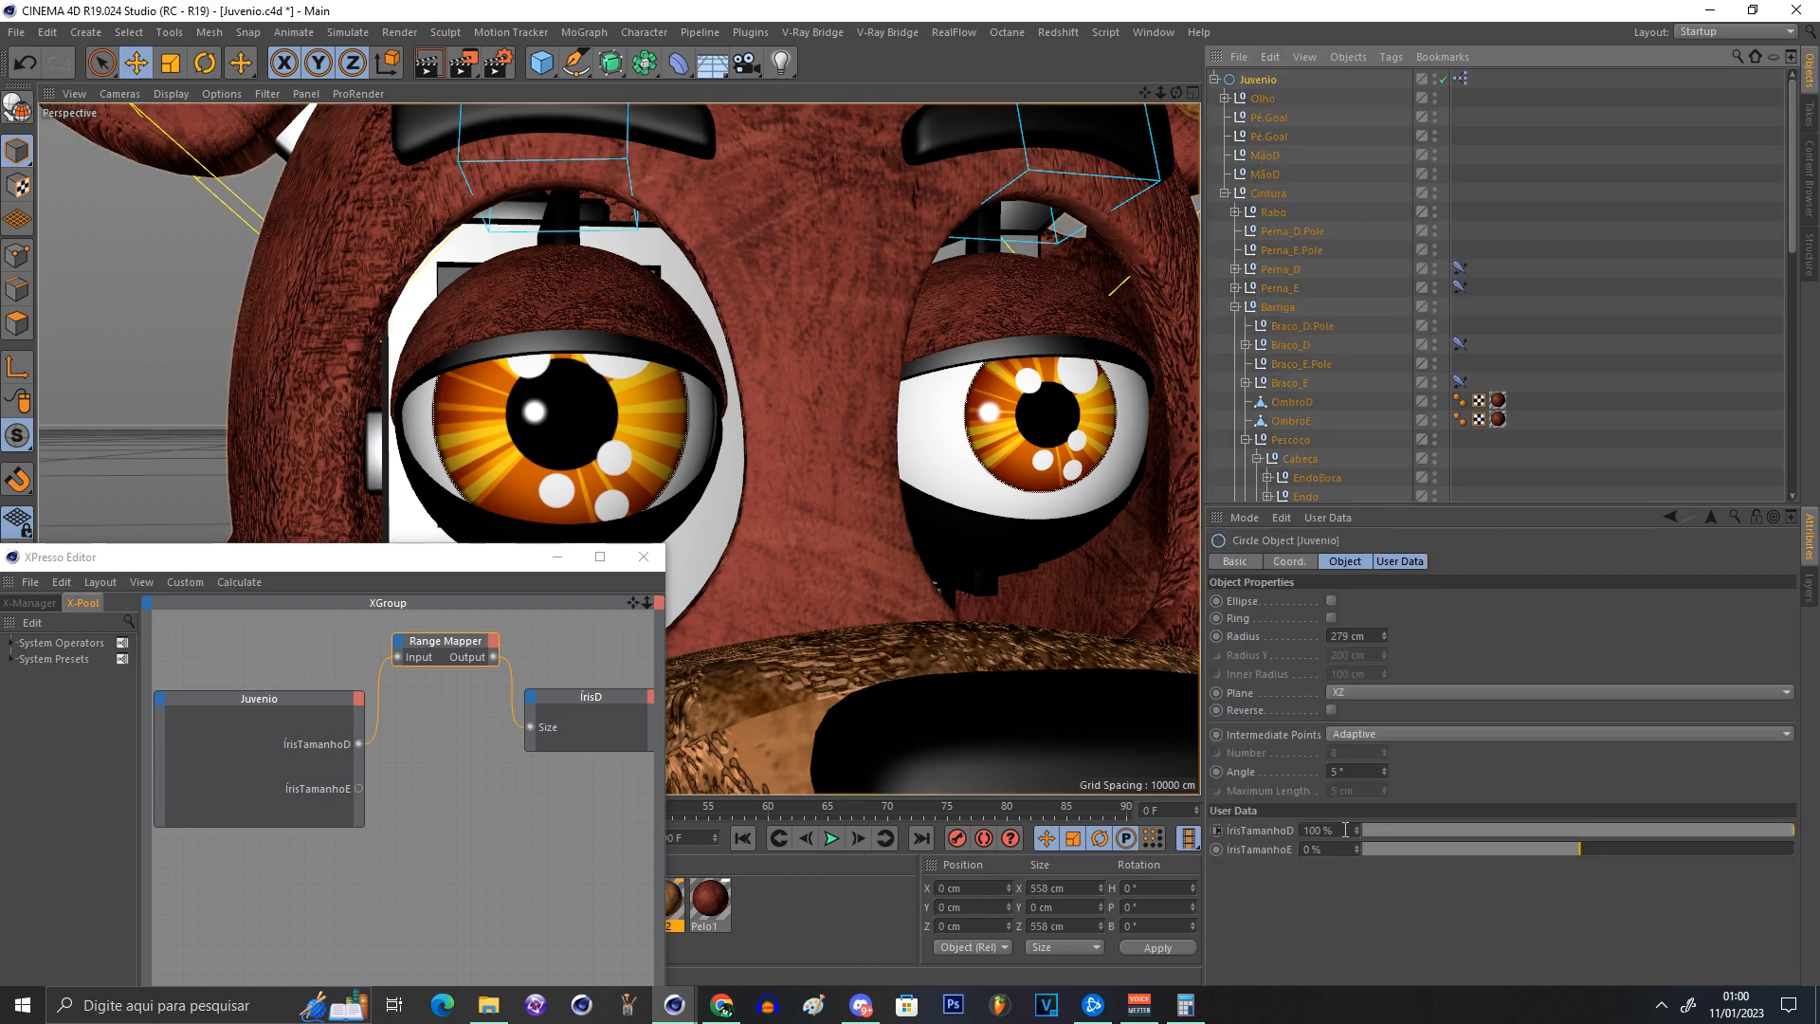
pyautogui.rightClick(1356, 830)
# Step: Check the ÍrisD texture tag's size at the default slider value and review the iris Range Mapper's limits
pyautogui.scroll(-4, 1496, 489)
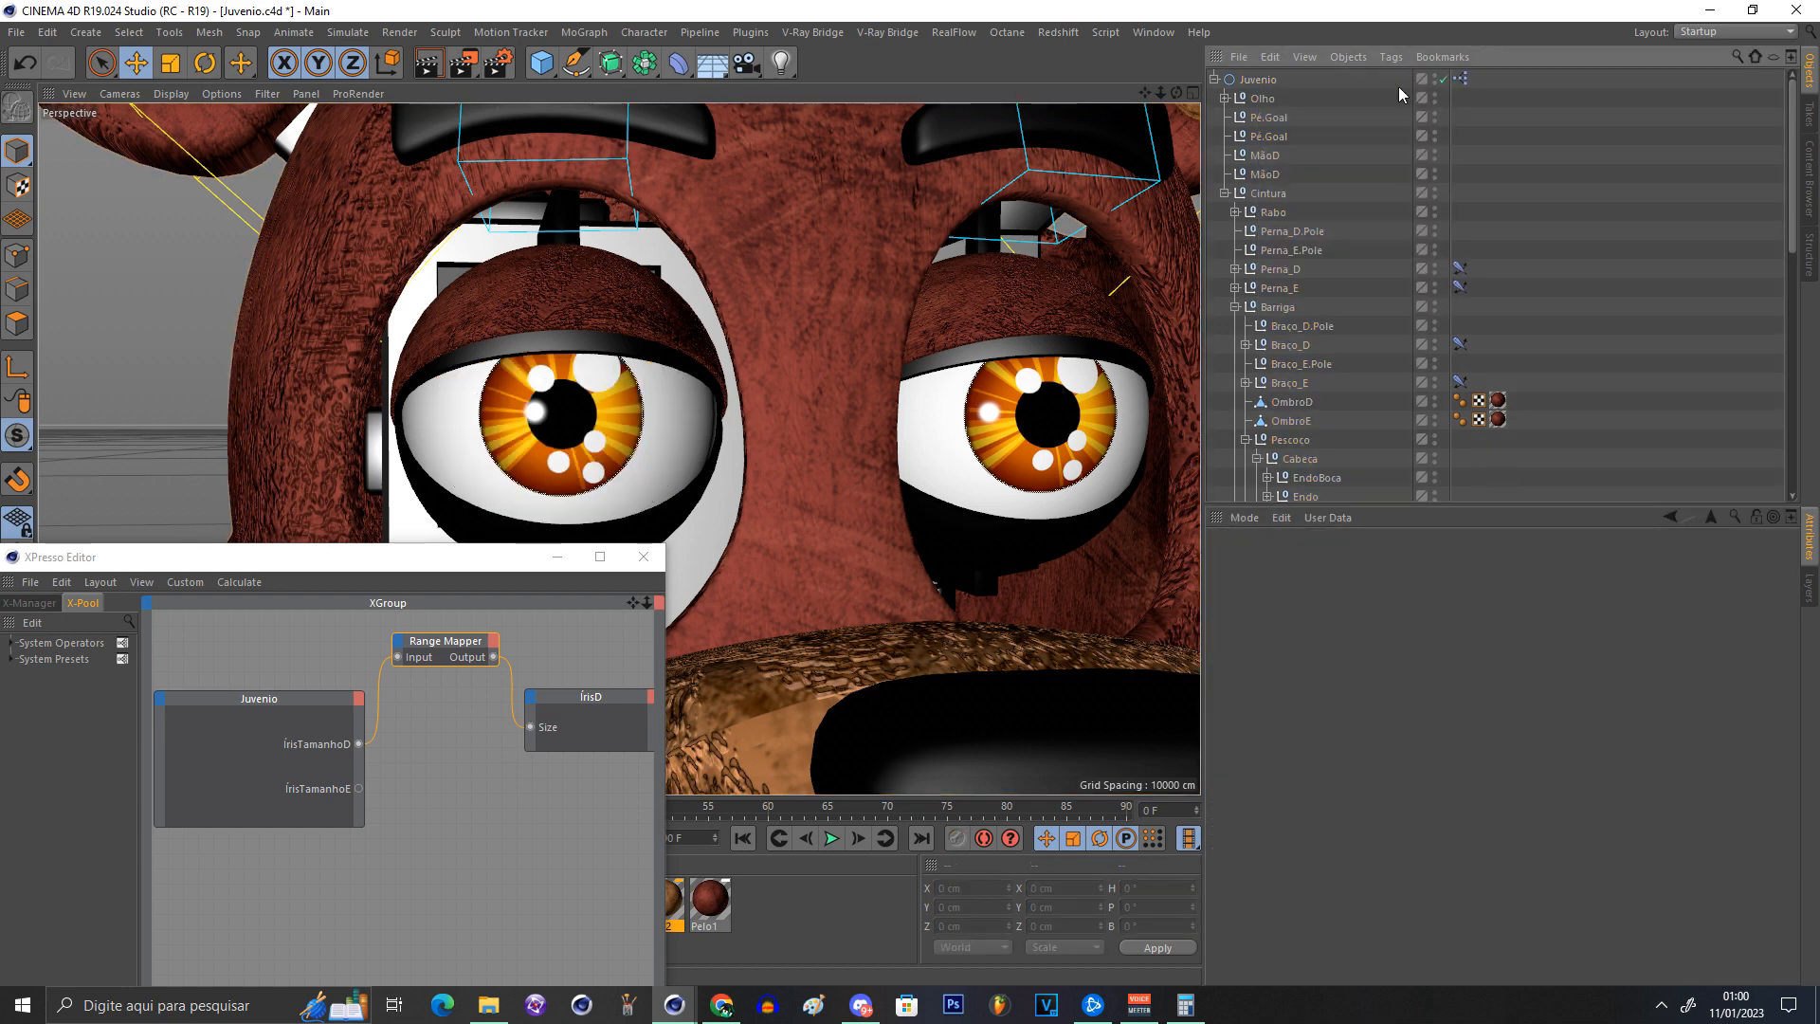
pyautogui.click(1536, 343)
pyautogui.click(1375, 561)
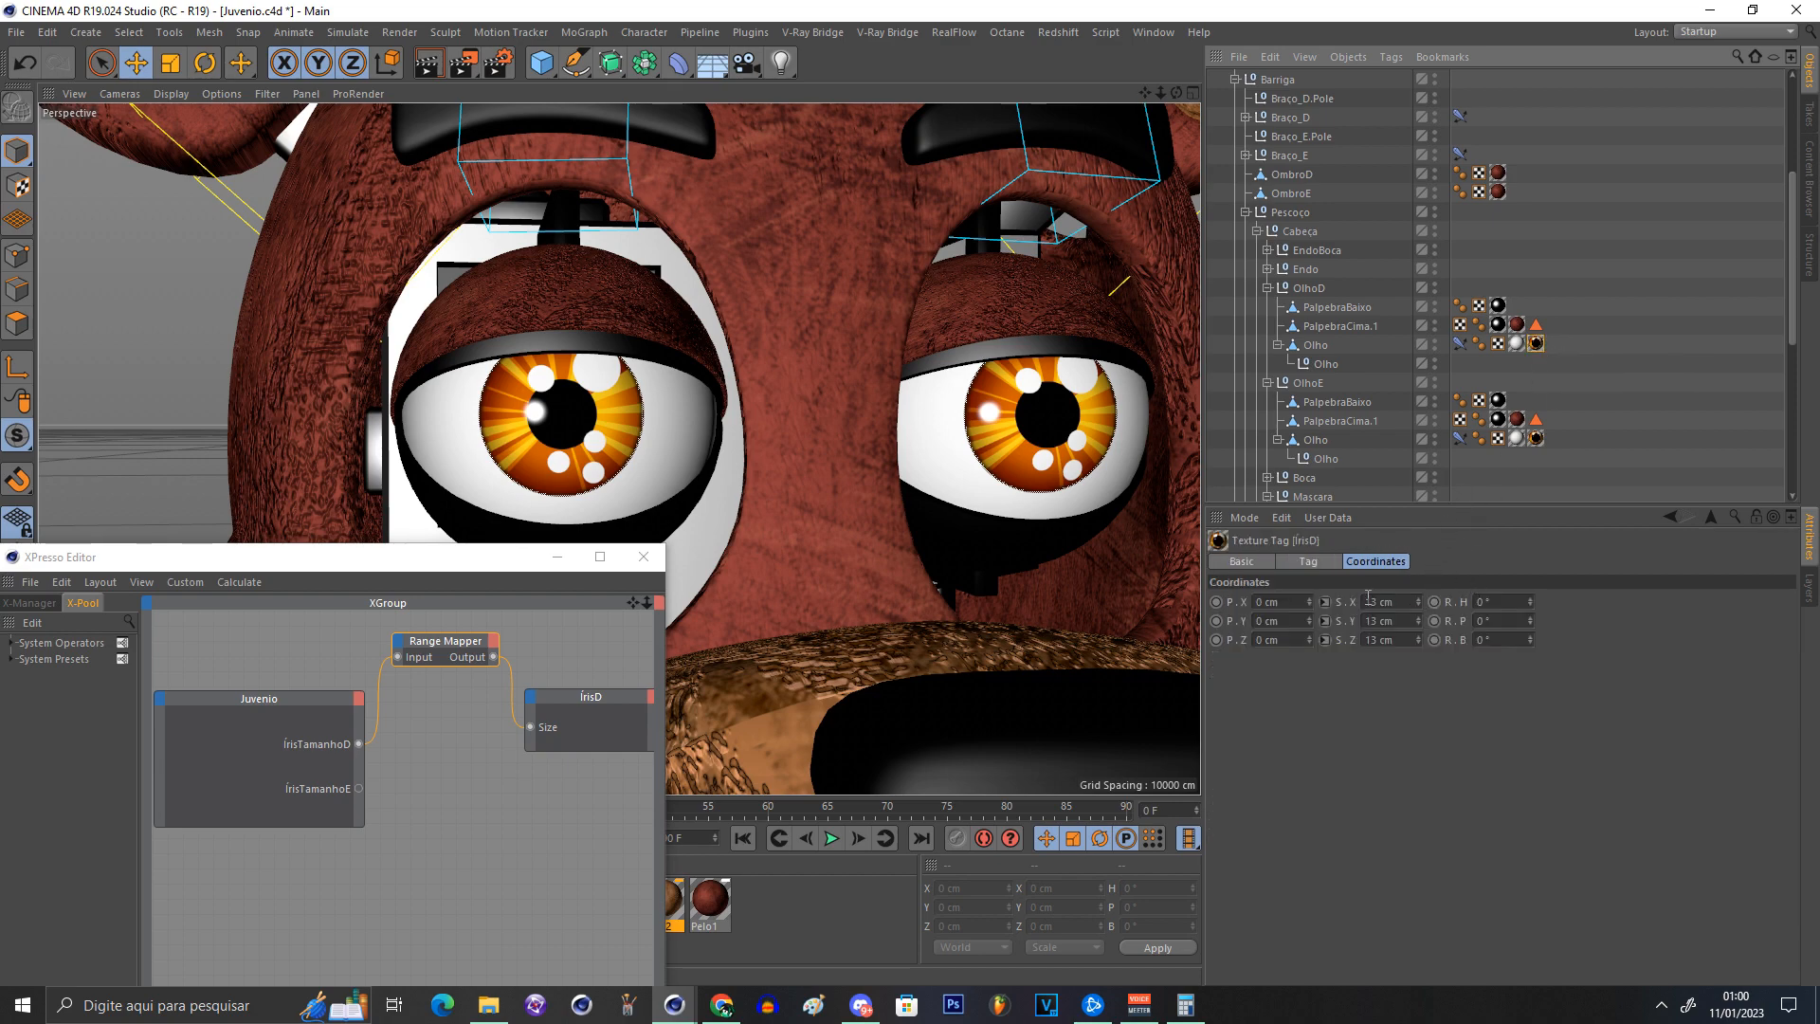
pyautogui.click(482, 650)
pyautogui.scroll(4, 1287, 88)
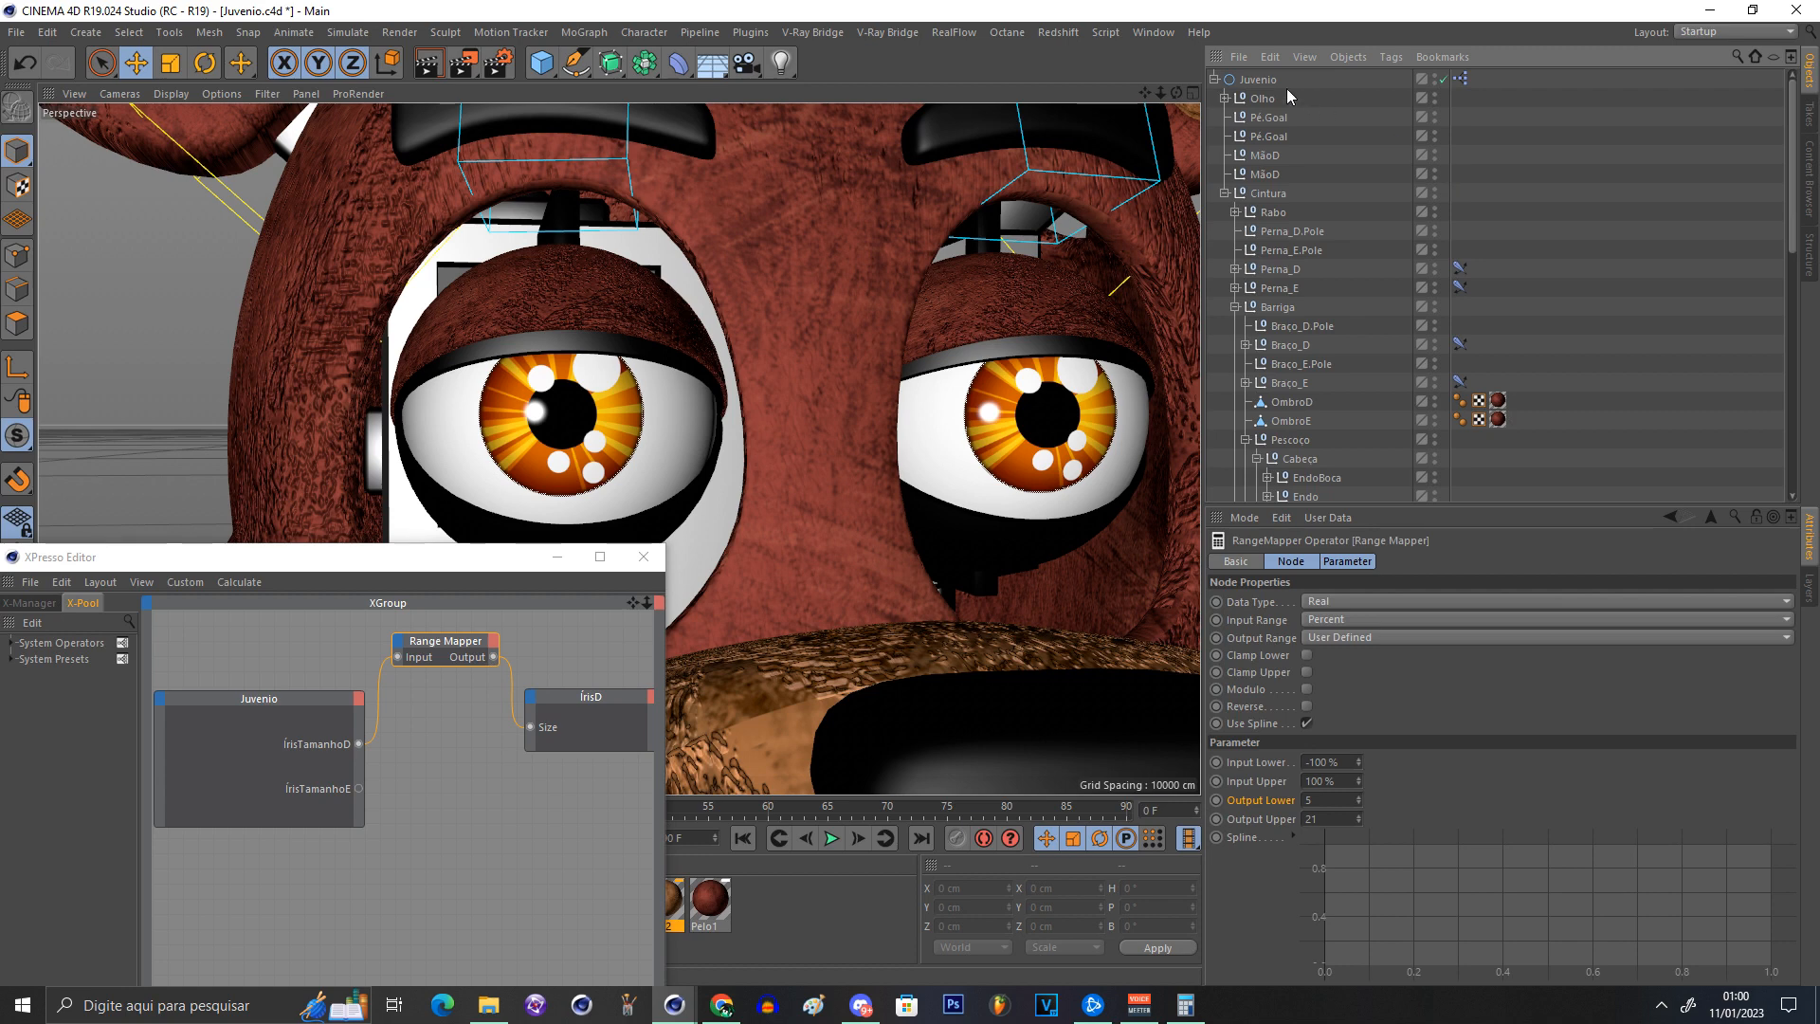
pyautogui.click(1275, 80)
pyautogui.click(490, 659)
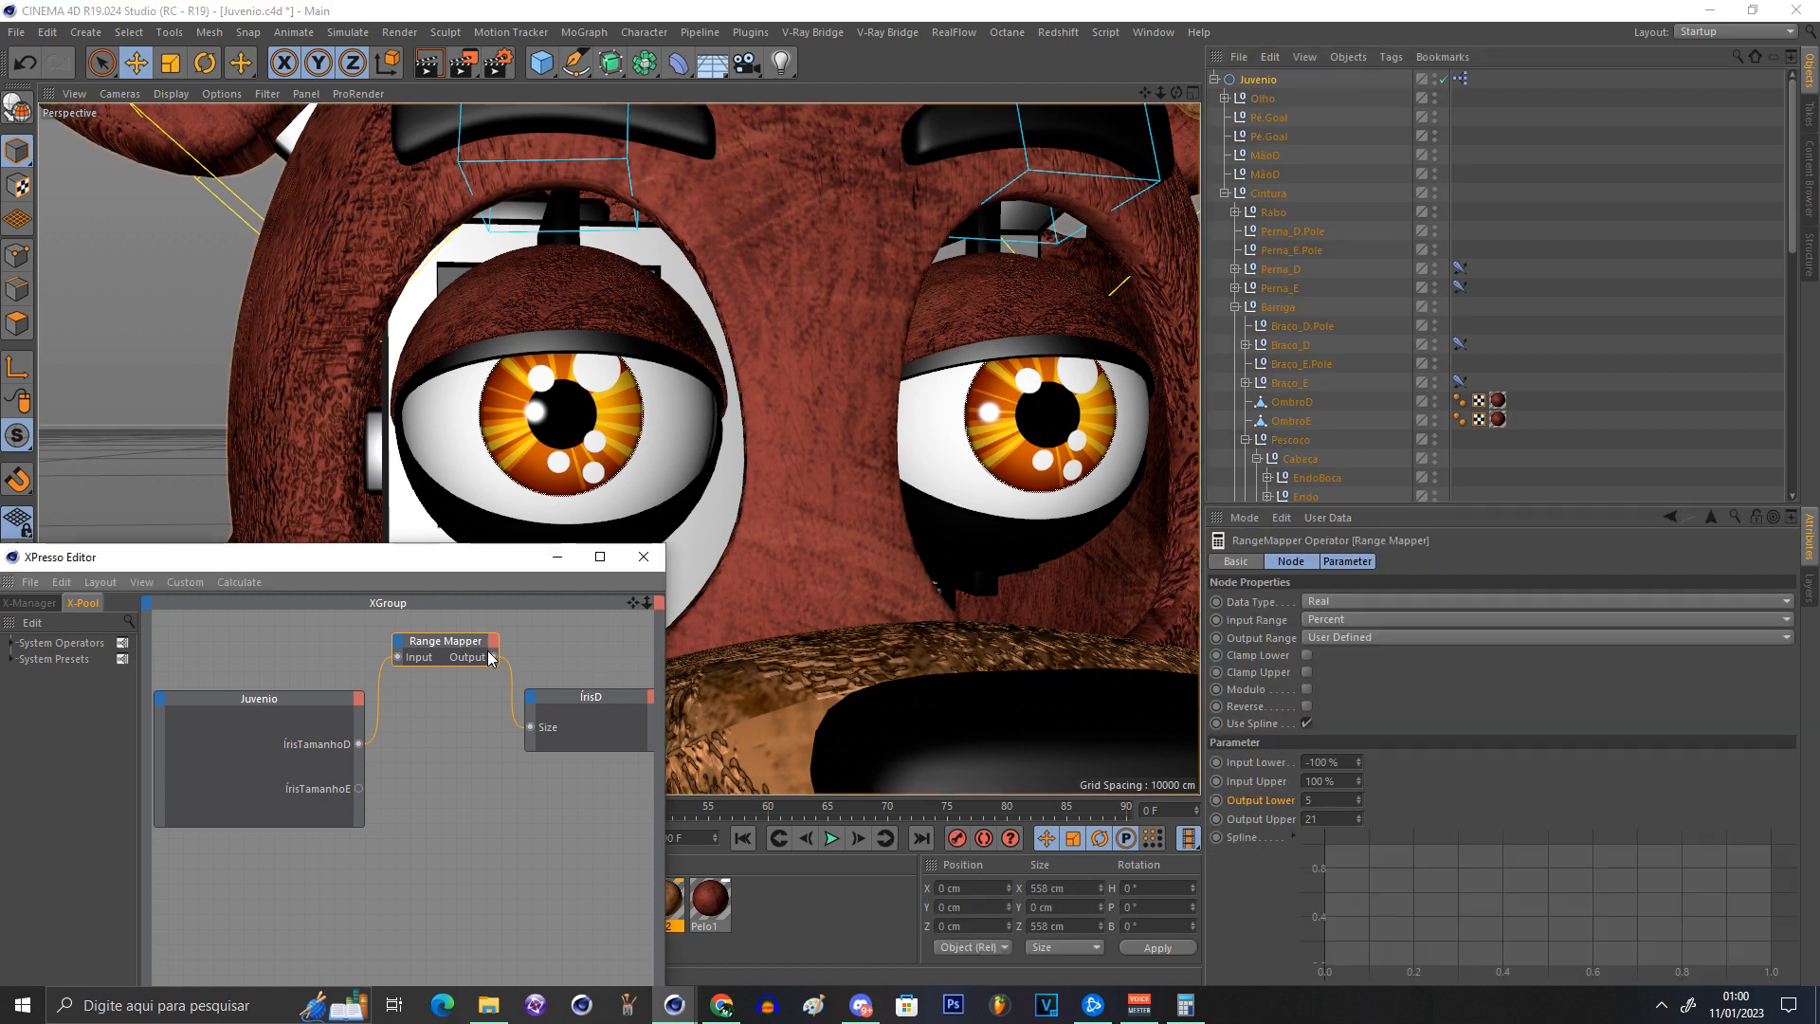
# Step: Test Juvenio's ÍrisTamanhoD at 100% once more and reset it to the default value
pyautogui.scroll(-5, 1500, 480)
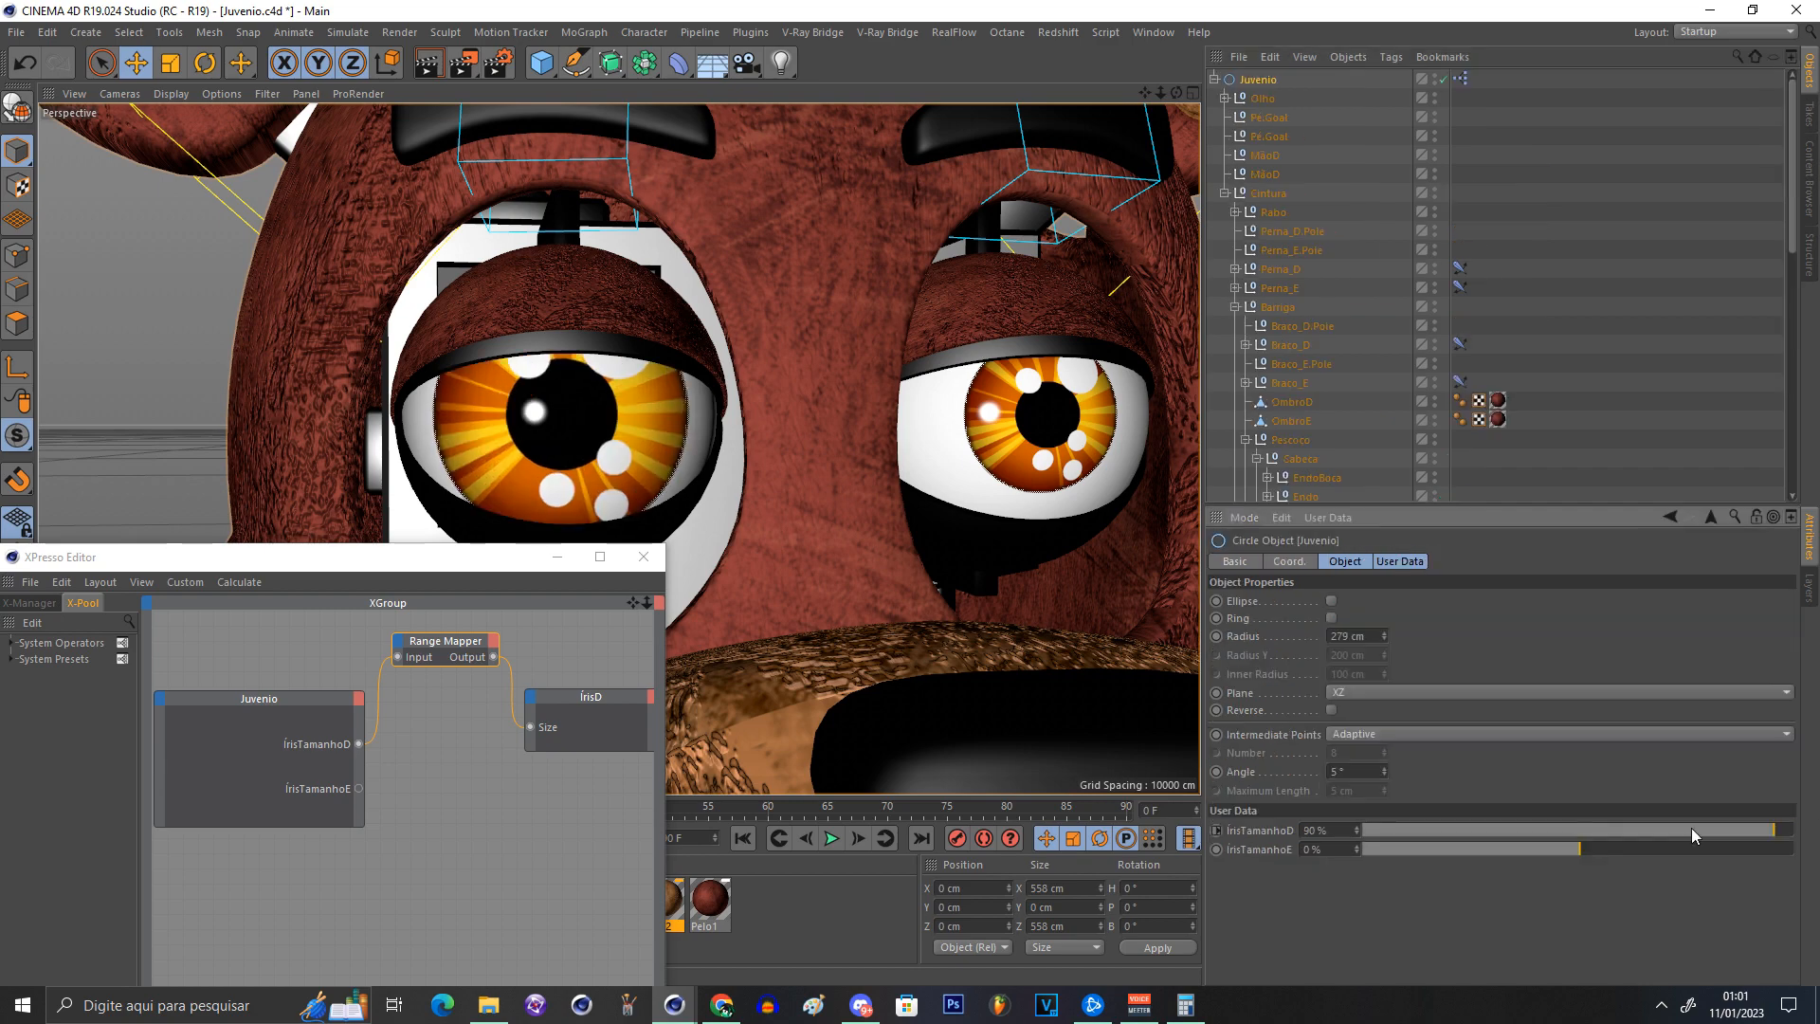
pyautogui.moveTo(1691, 830); pyautogui.dragTo(1817, 830)
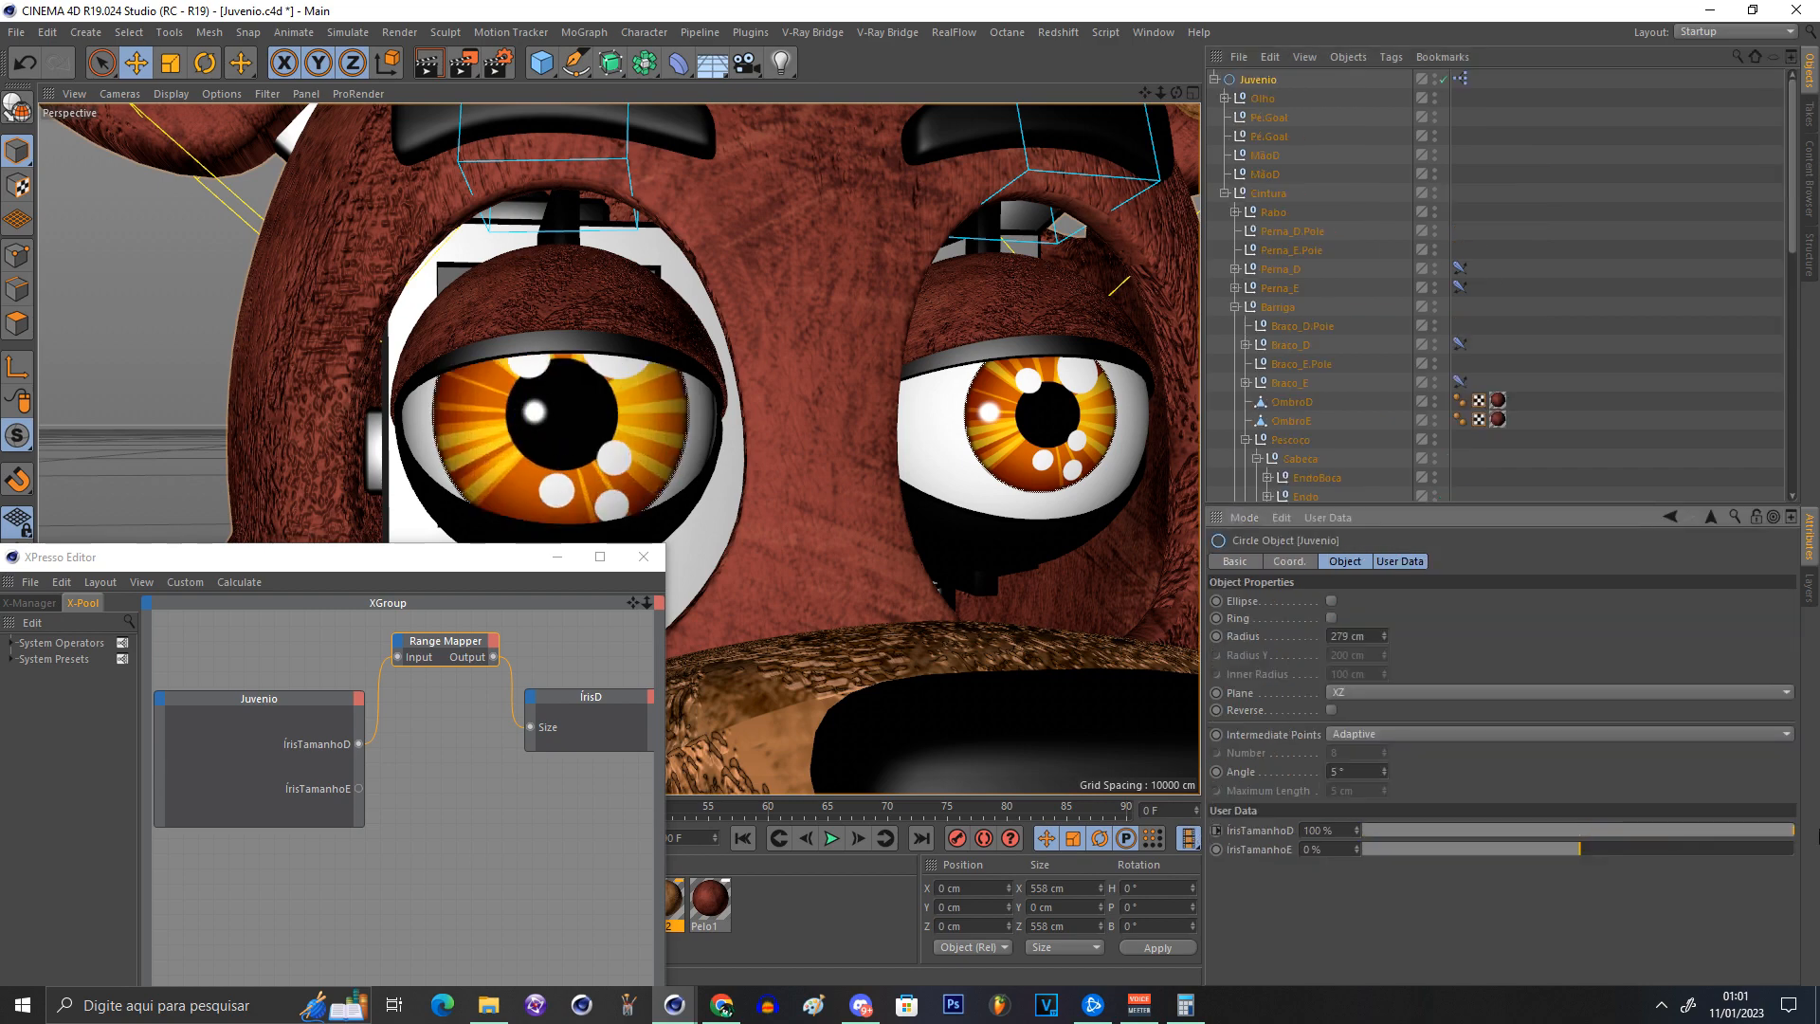
pyautogui.rightClick(1355, 829)
# Step: Duplicate the Range Mapper and ÍrisD nodes below the originals and open the copied ÍrisD node's properties
pyautogui.moveTo(632, 605); pyautogui.dragTo(592, 605)
pyautogui.moveTo(643, 781); pyautogui.dragTo(392, 770)
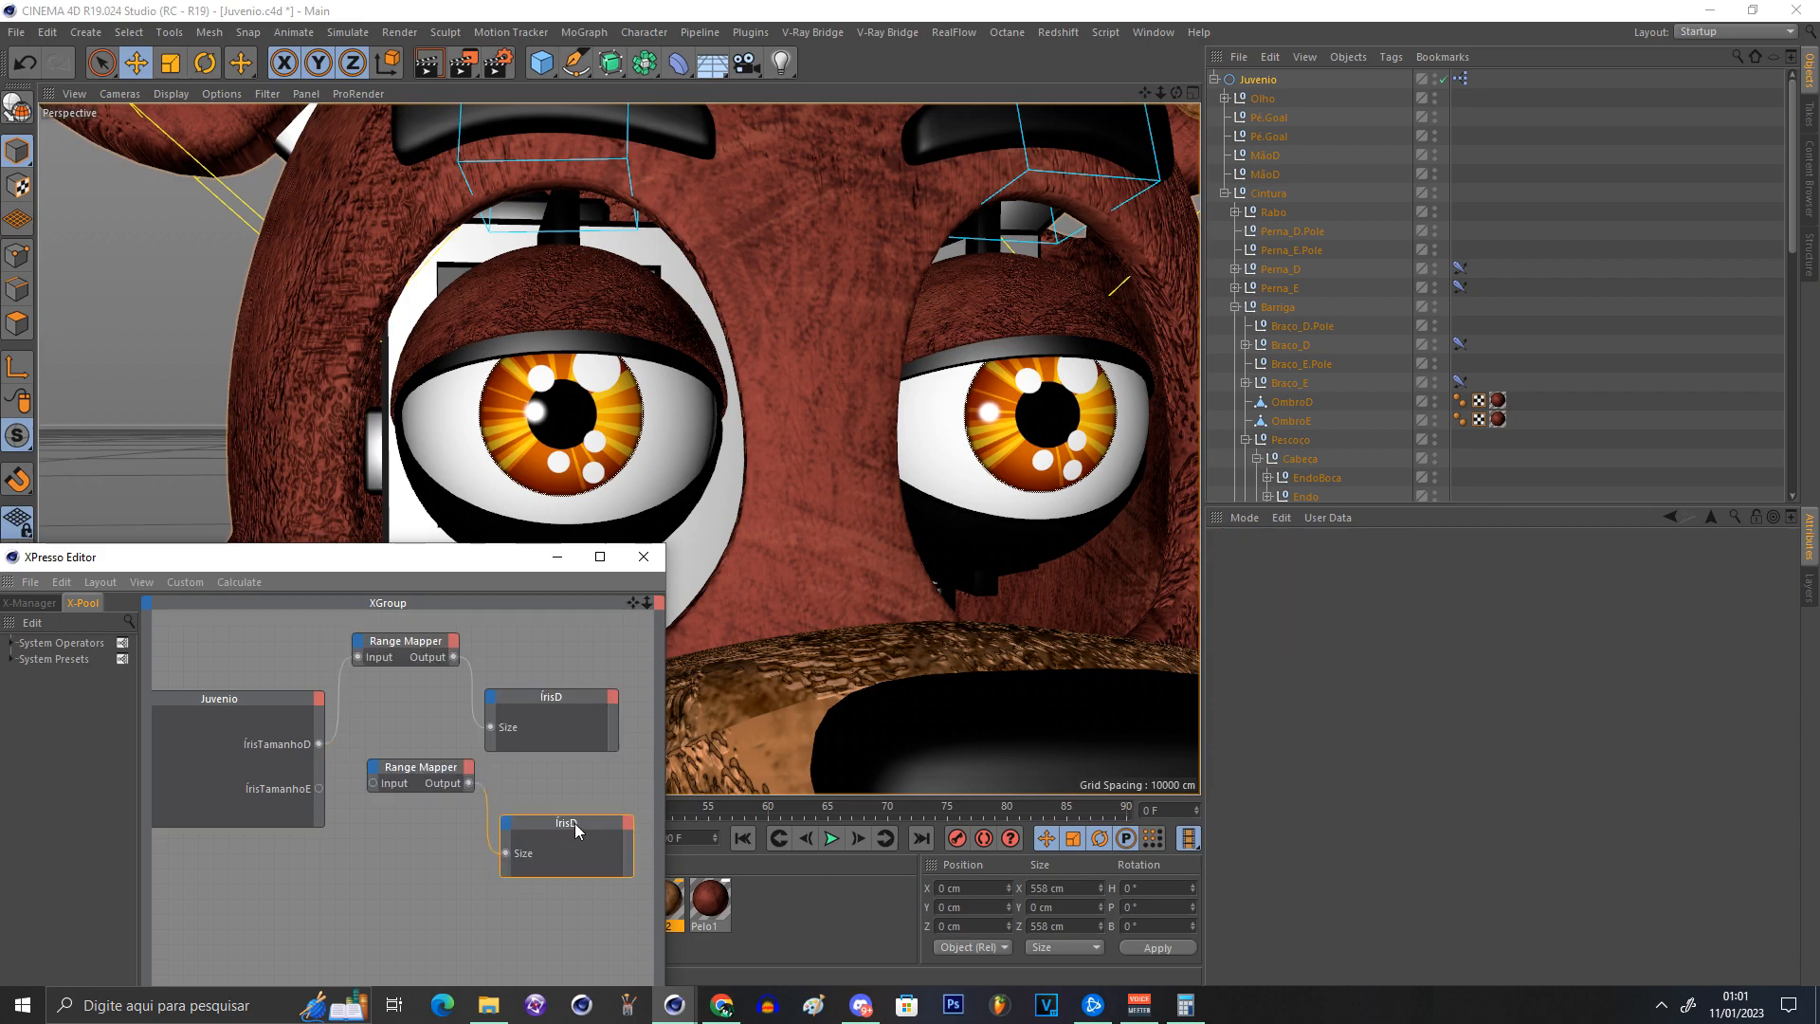
pyautogui.click(574, 822)
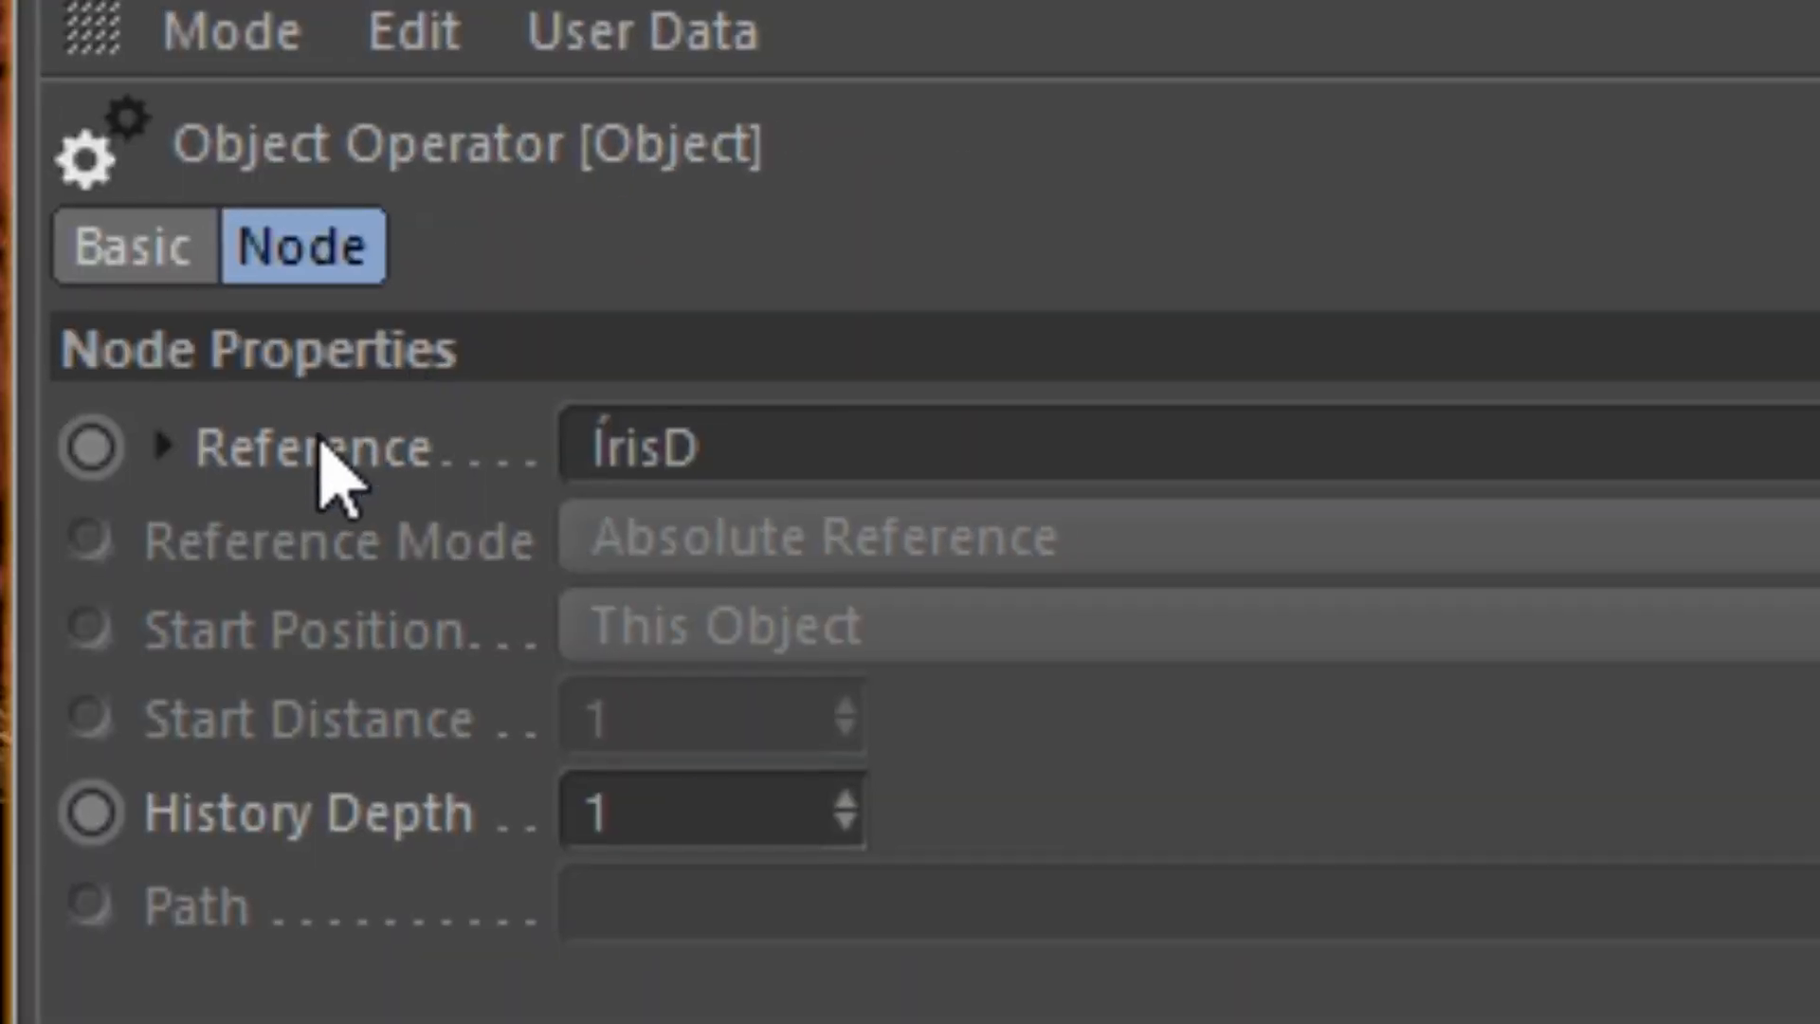
# Step: Reference the OlhoE iris texture tag ÍrisE in the copied node and connect Juvenio's ÍrisTamanhoE output to the second Range Mapper's input
pyautogui.click(327, 455)
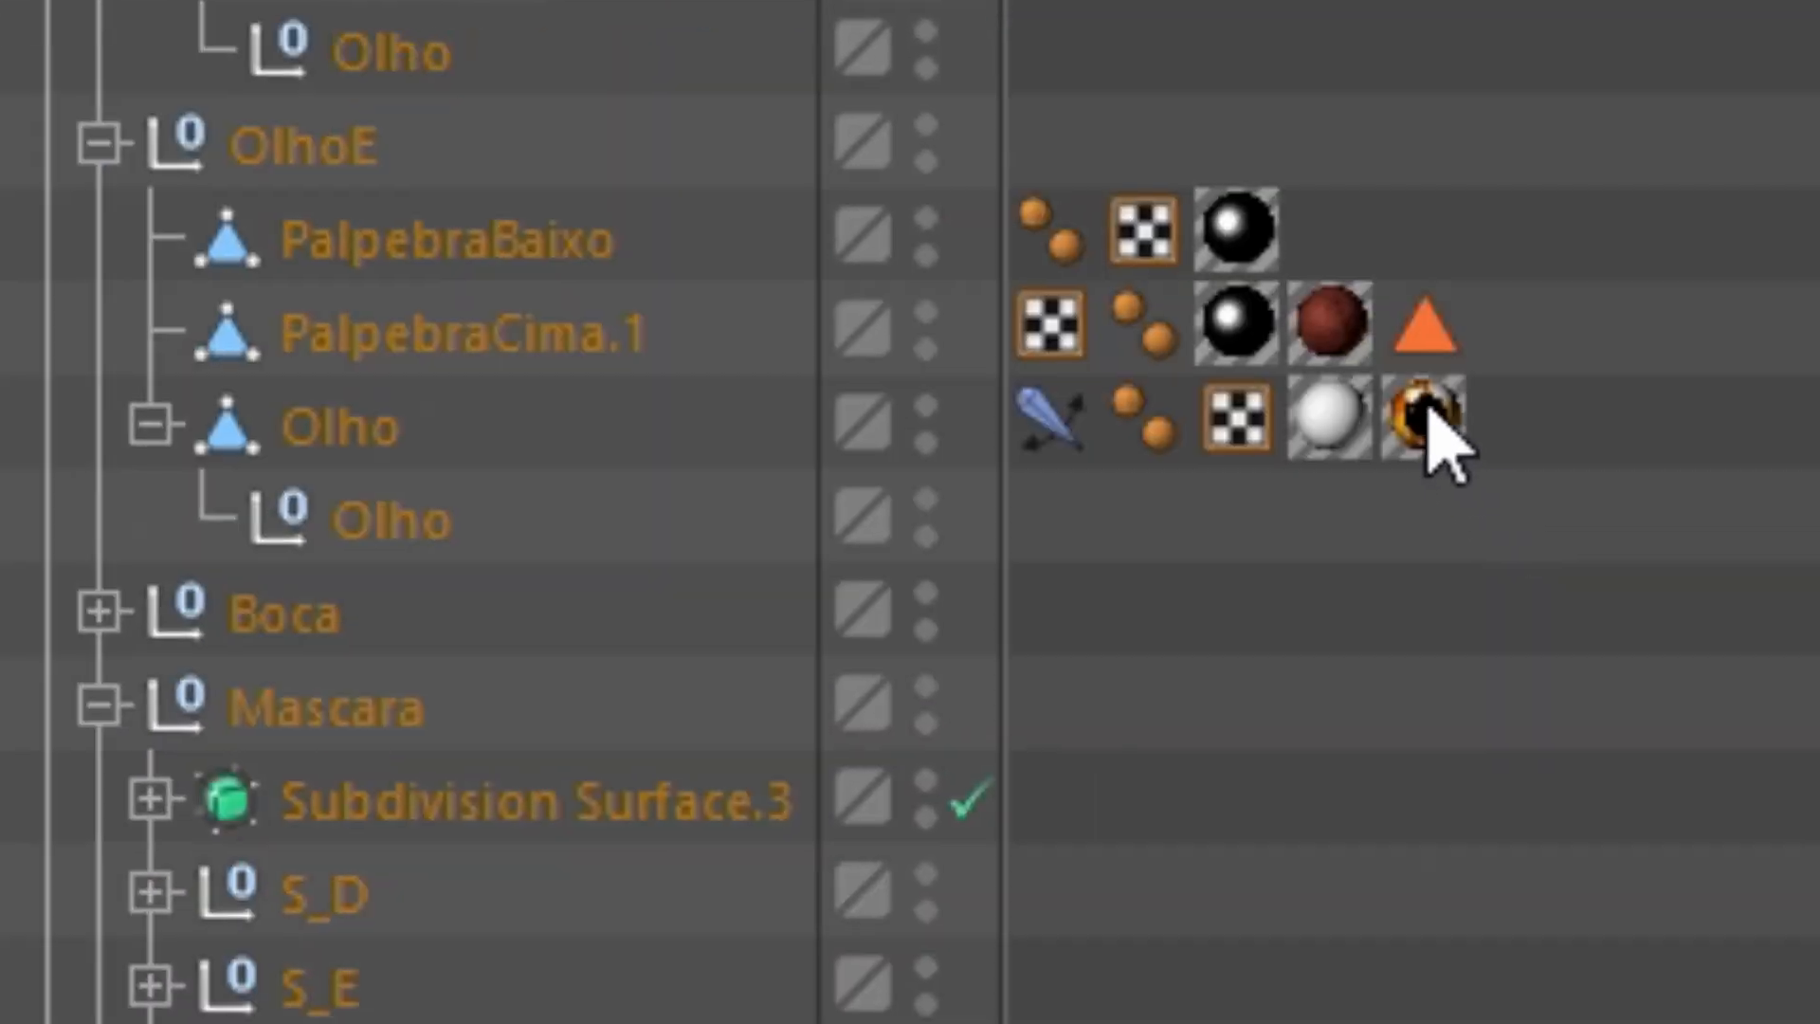
pyautogui.moveTo(1427, 410); pyautogui.dragTo(1116, 500)
pyautogui.moveTo(1047, 963); pyautogui.dragTo(1040, 650)
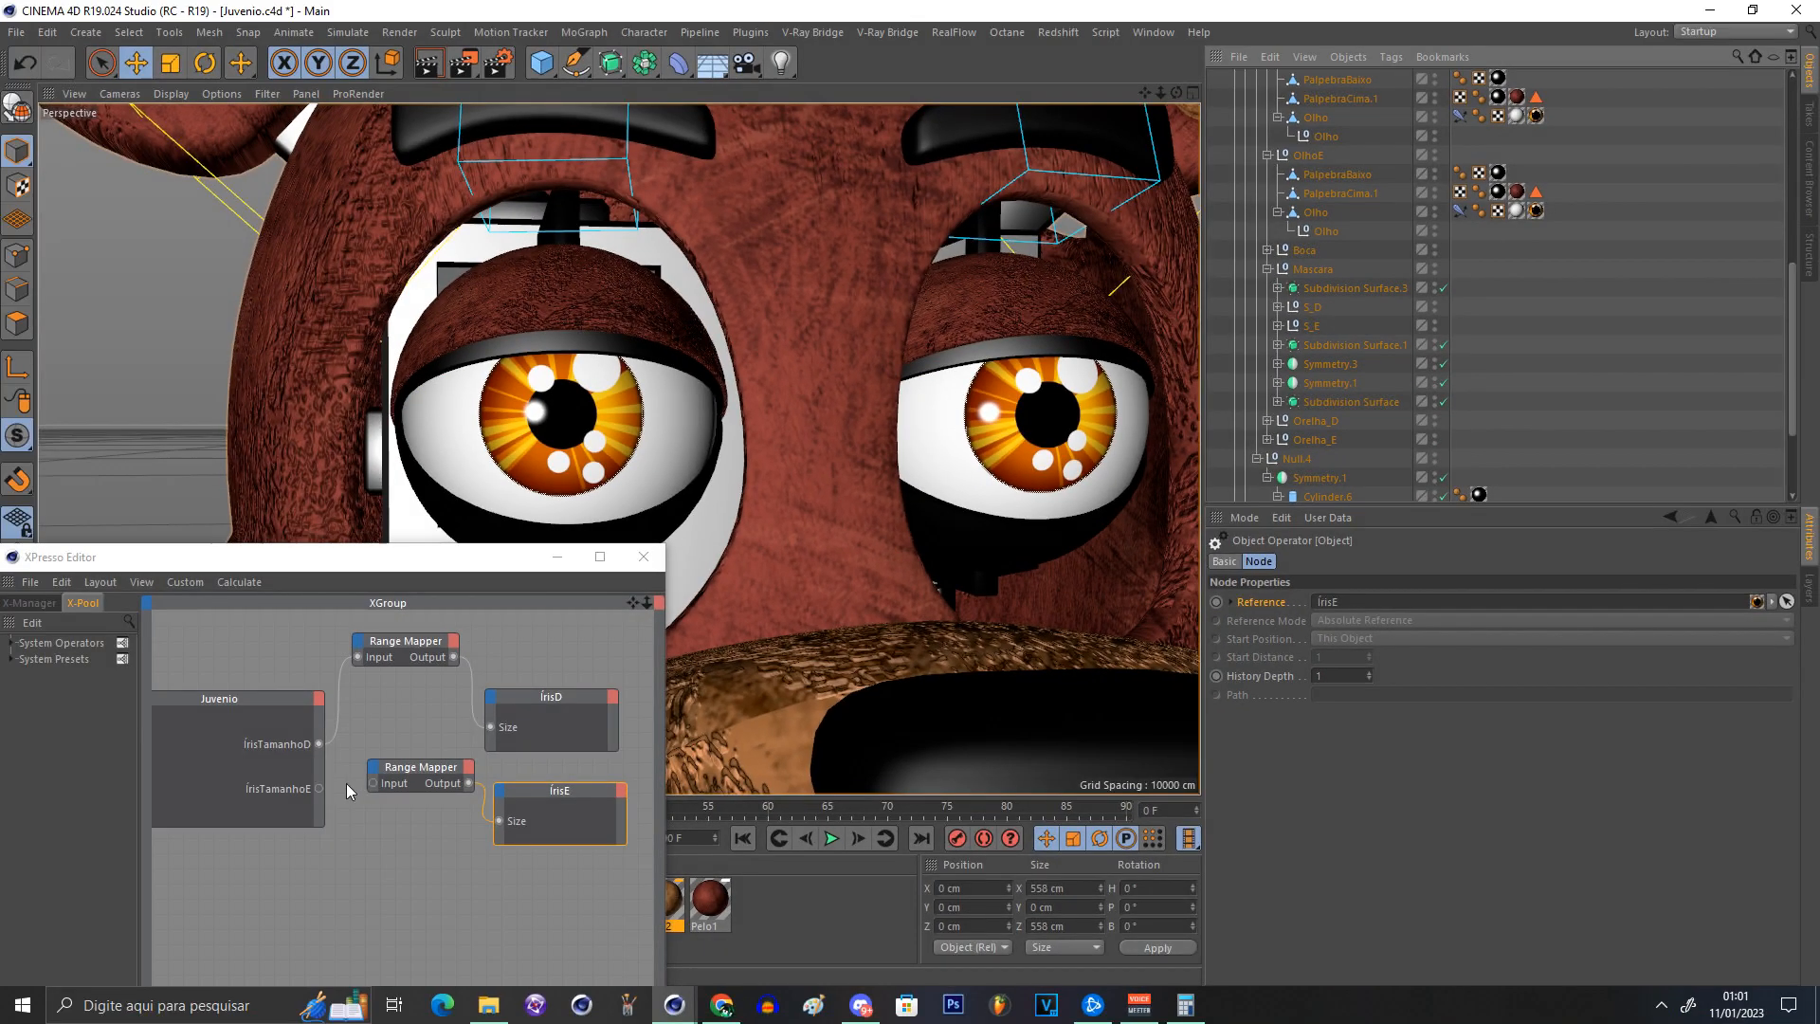
pyautogui.moveTo(318, 788); pyautogui.dragTo(372, 783)
# Step: Select Juvenio, test the ÍrisTamanhoD and ÍrisTamanhoE sliders at higher values, and reset both to 0%
pyautogui.scroll(8, 1308, 189)
pyautogui.click(1270, 80)
pyautogui.moveTo(1489, 830); pyautogui.dragTo(1795, 826)
pyautogui.moveTo(1636, 848); pyautogui.dragTo(1750, 849)
pyautogui.moveTo(1744, 830); pyautogui.dragTo(1794, 849)
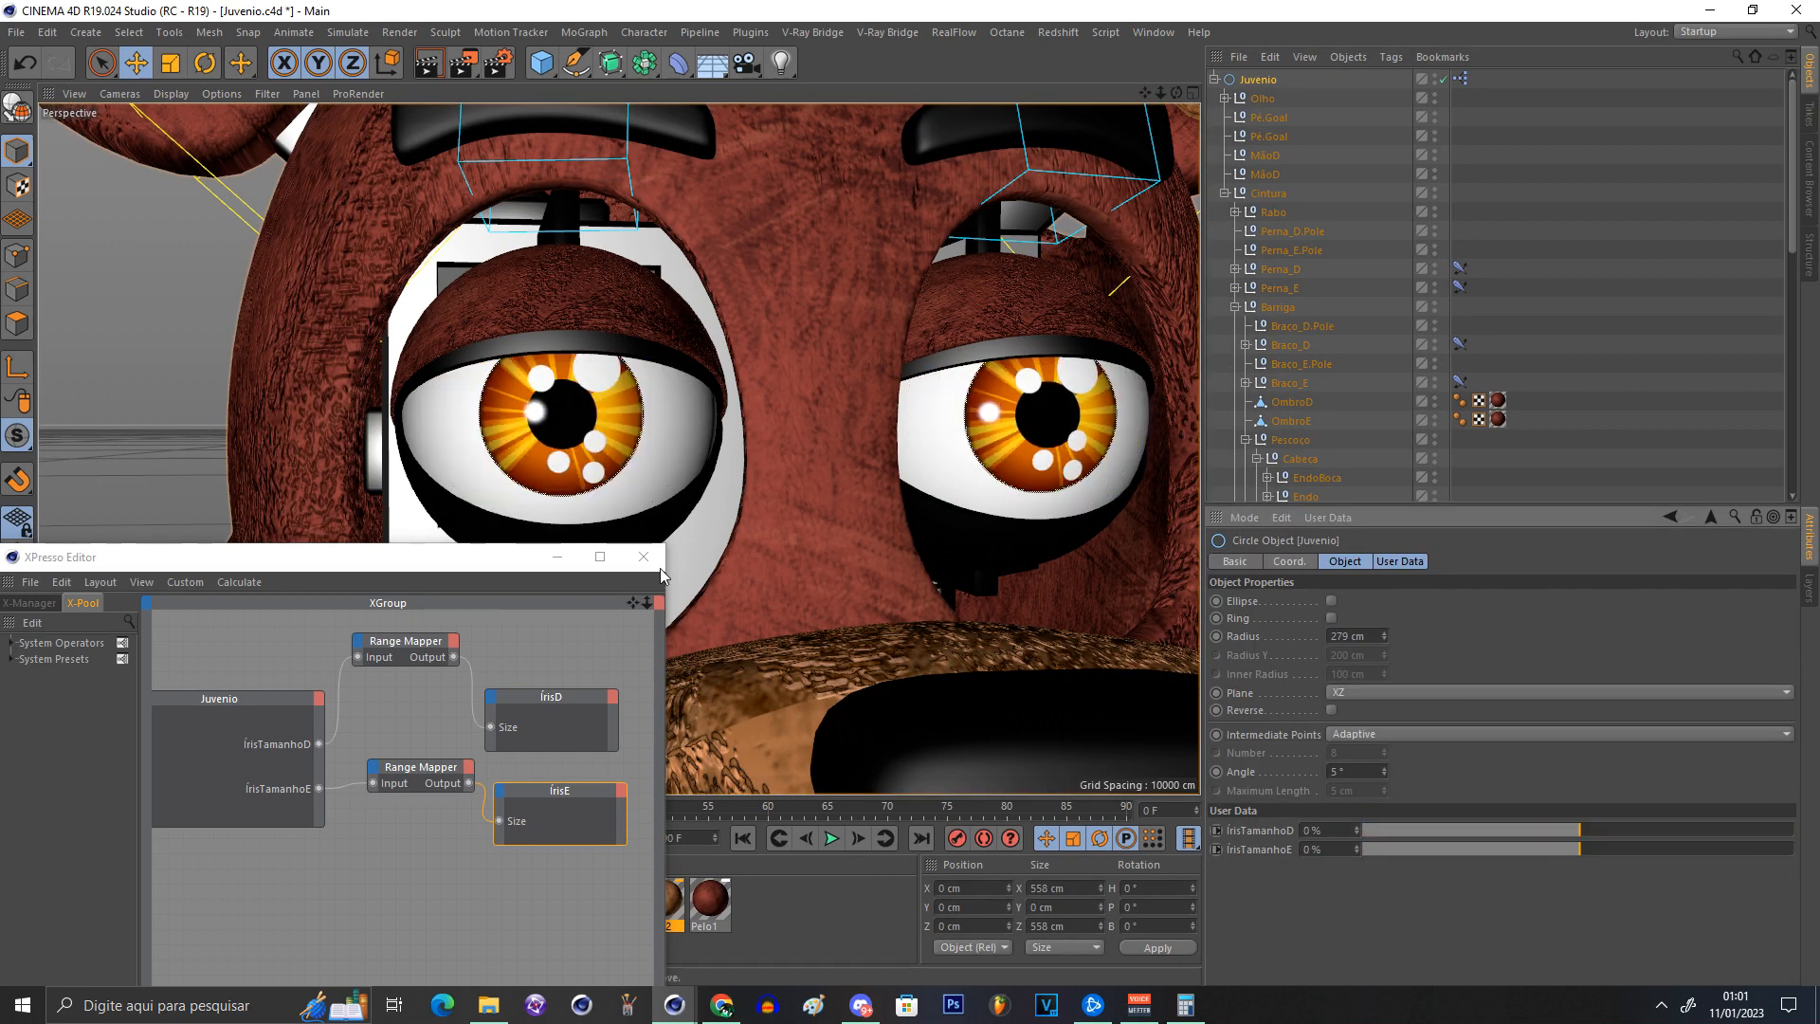
# Step: Enable the Luminance channel of the Pupila material and close its editor
pyautogui.moveTo(489, 559); pyautogui.dragTo(1352, 580)
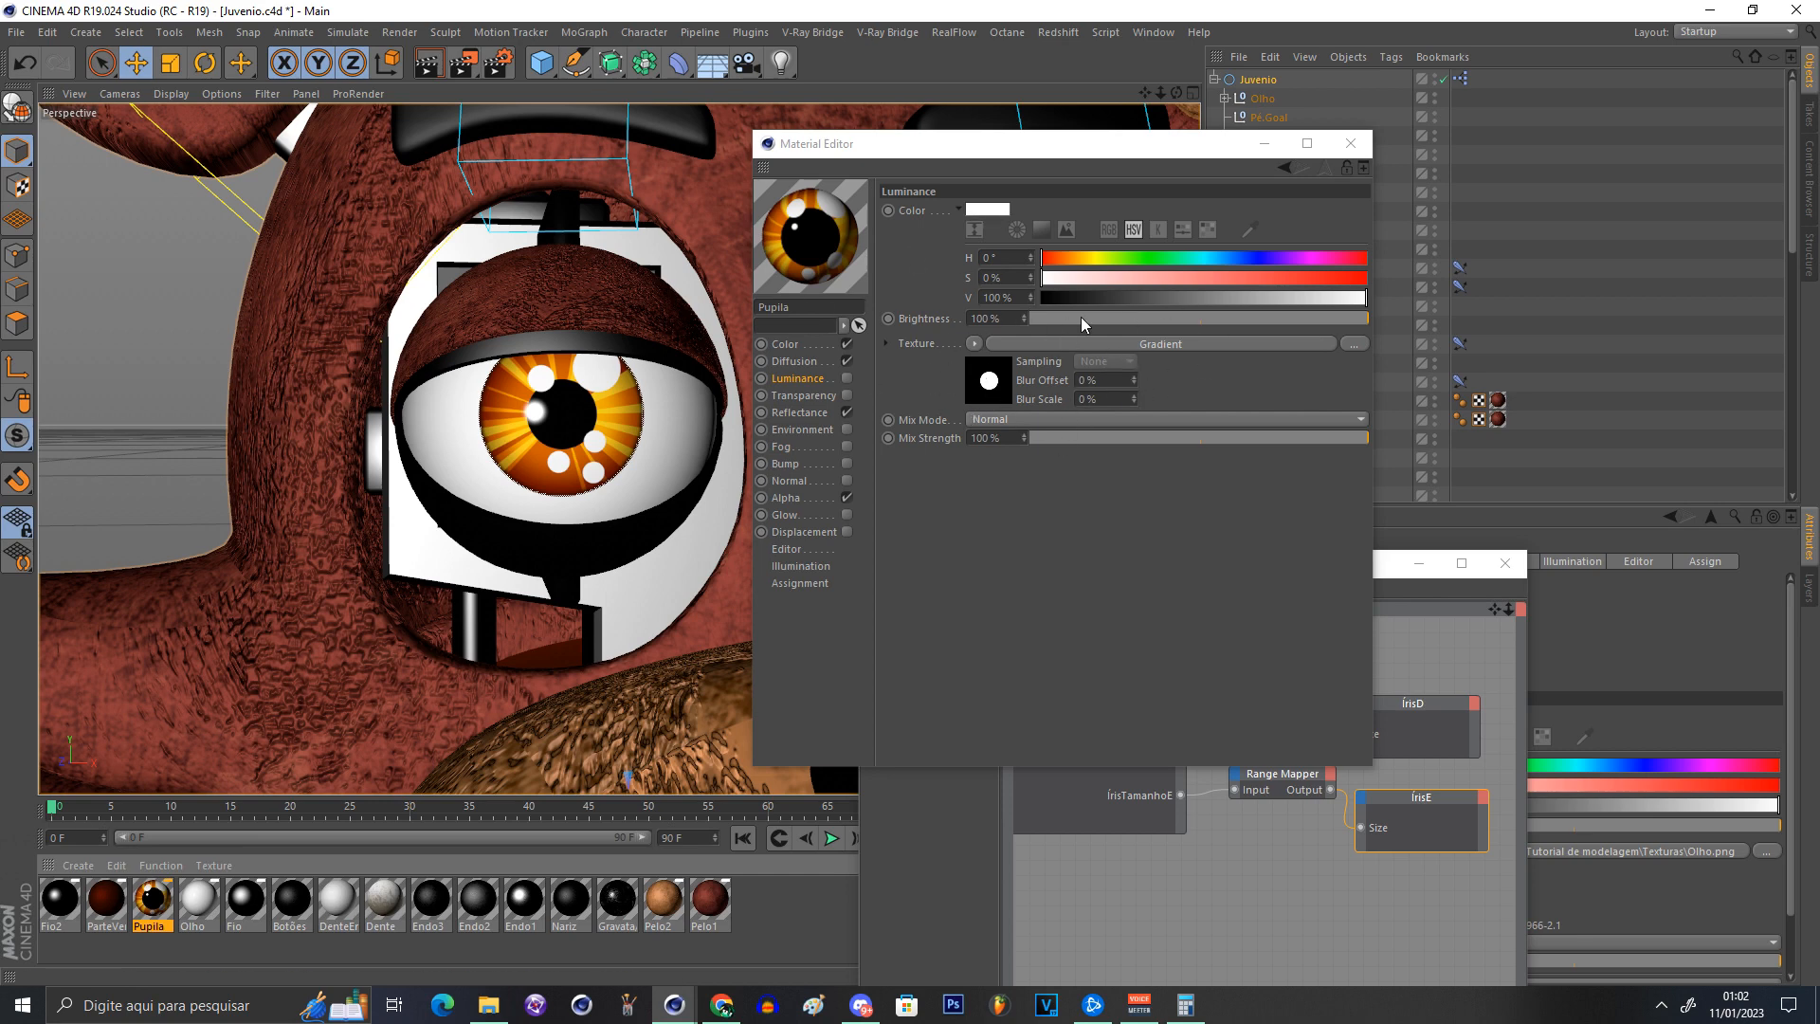
pyautogui.click(847, 377)
pyautogui.click(1327, 129)
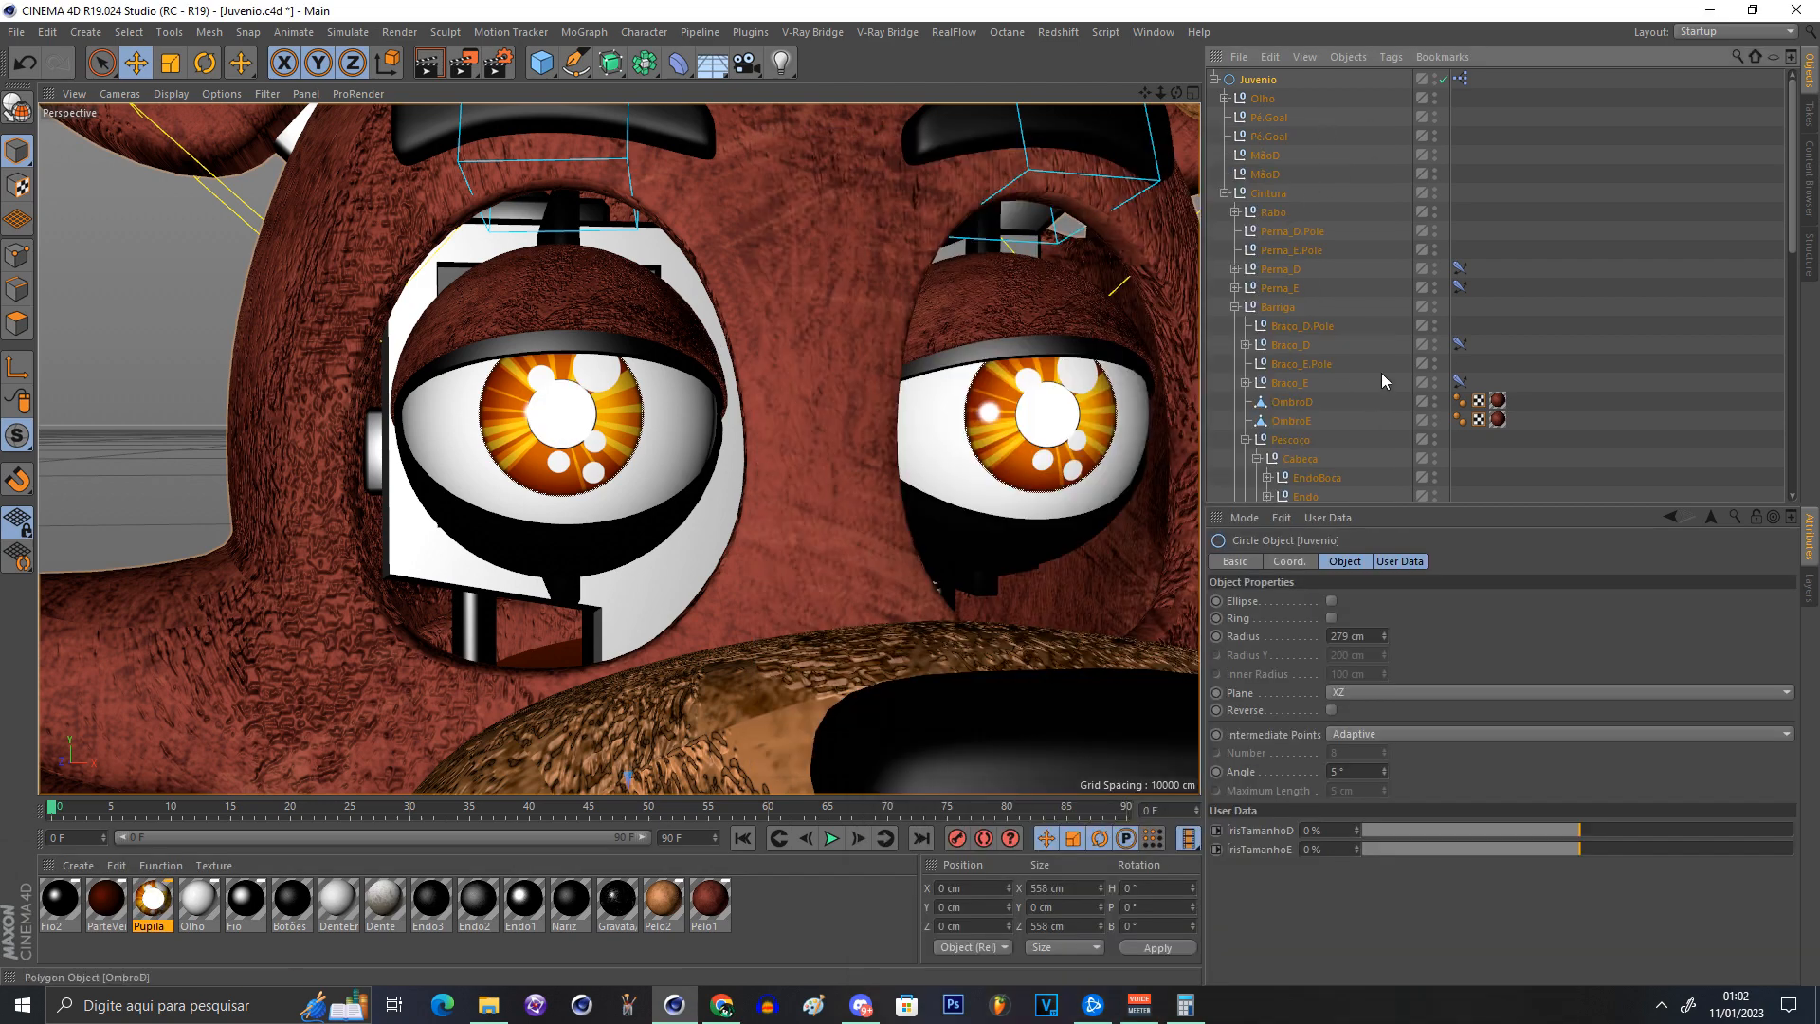
# Step: Add a group named TamanhoÍris to Juvenio's user data
pyautogui.click(1327, 517)
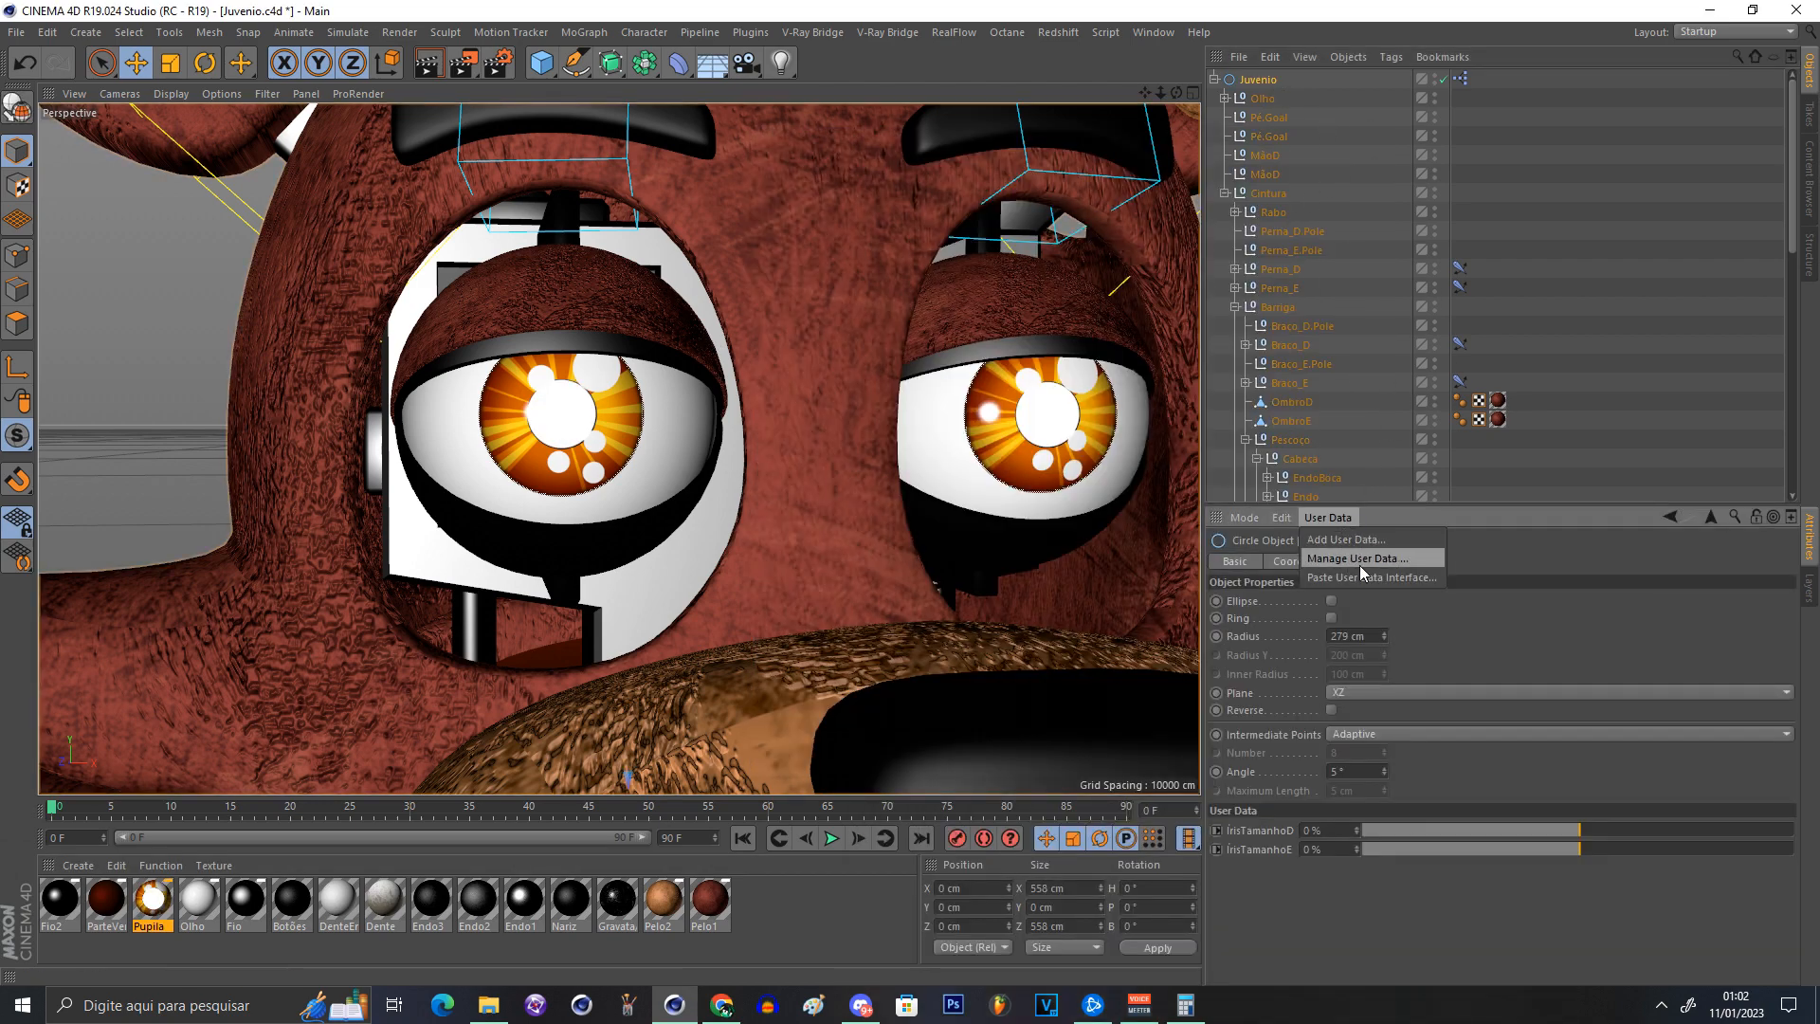
pyautogui.click(1363, 560)
pyautogui.moveTo(1095, 285)
pyautogui.mouseDown()
pyautogui.moveTo(1095, 265)
pyautogui.moveTo(1095, 289)
pyautogui.mouseUp()
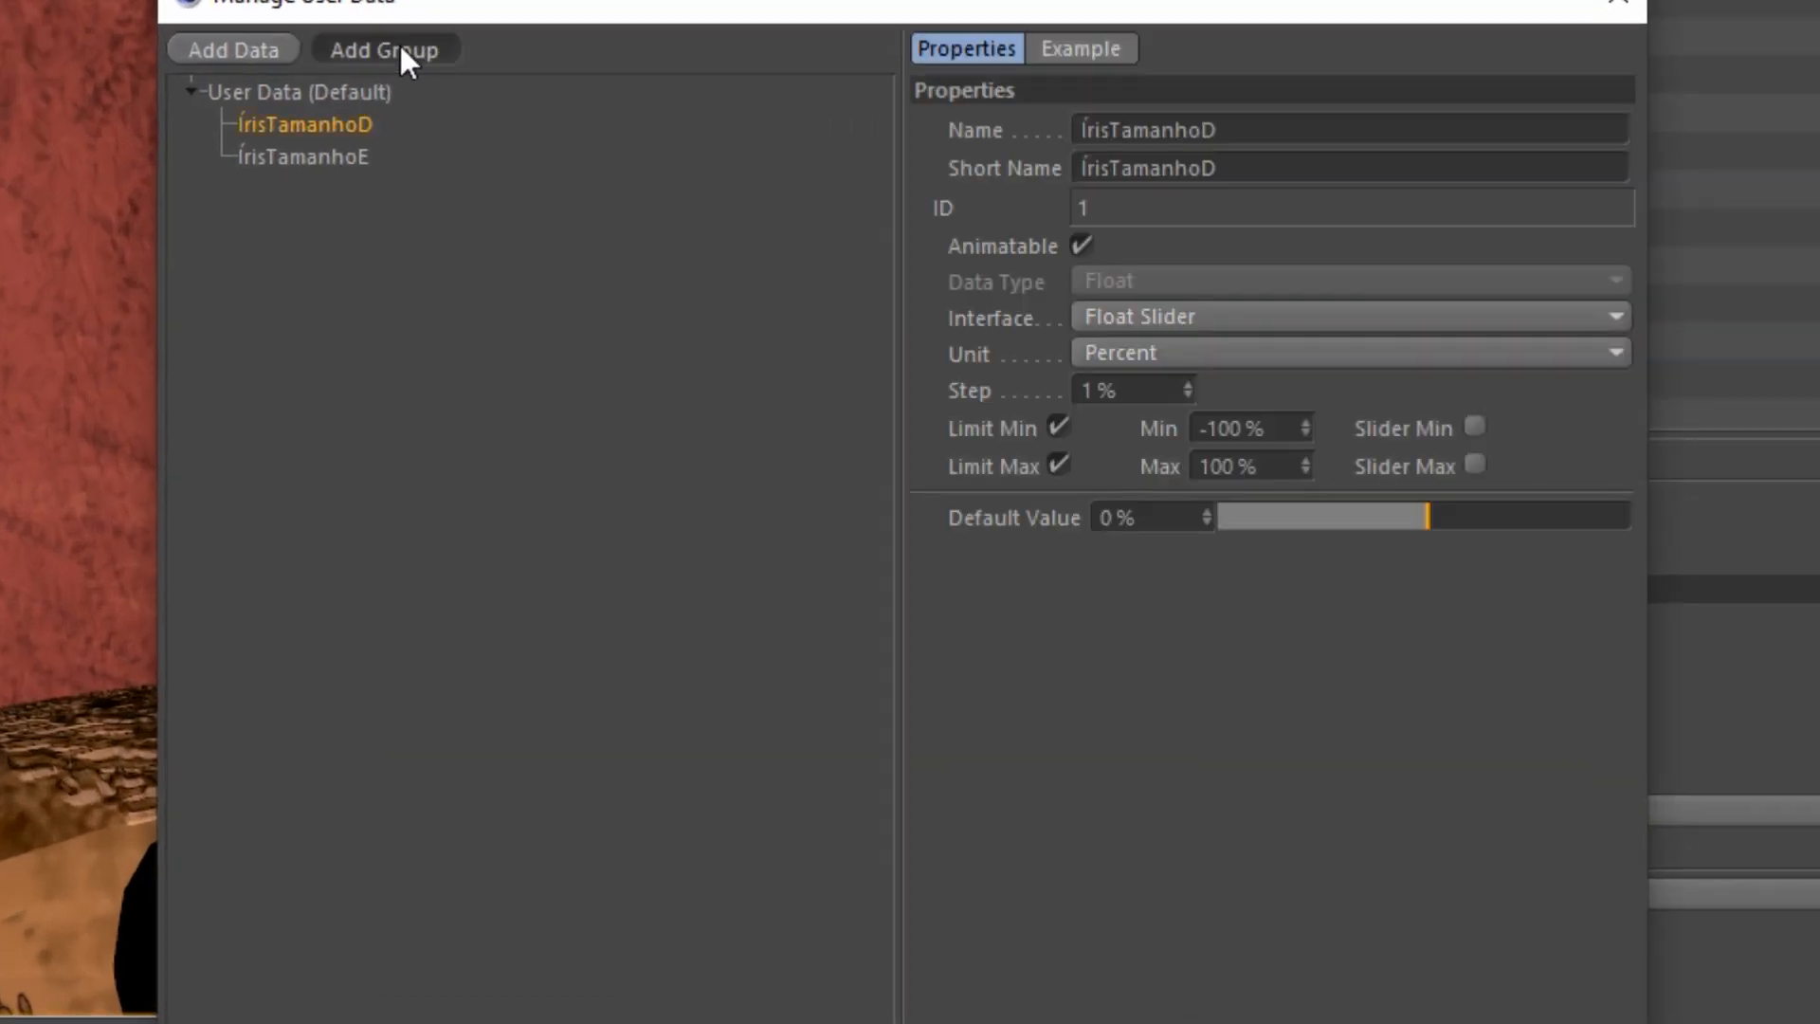
pyautogui.click(1109, 310)
pyautogui.doubleClick(1146, 96)
pyautogui.write('TamanhoÍris')
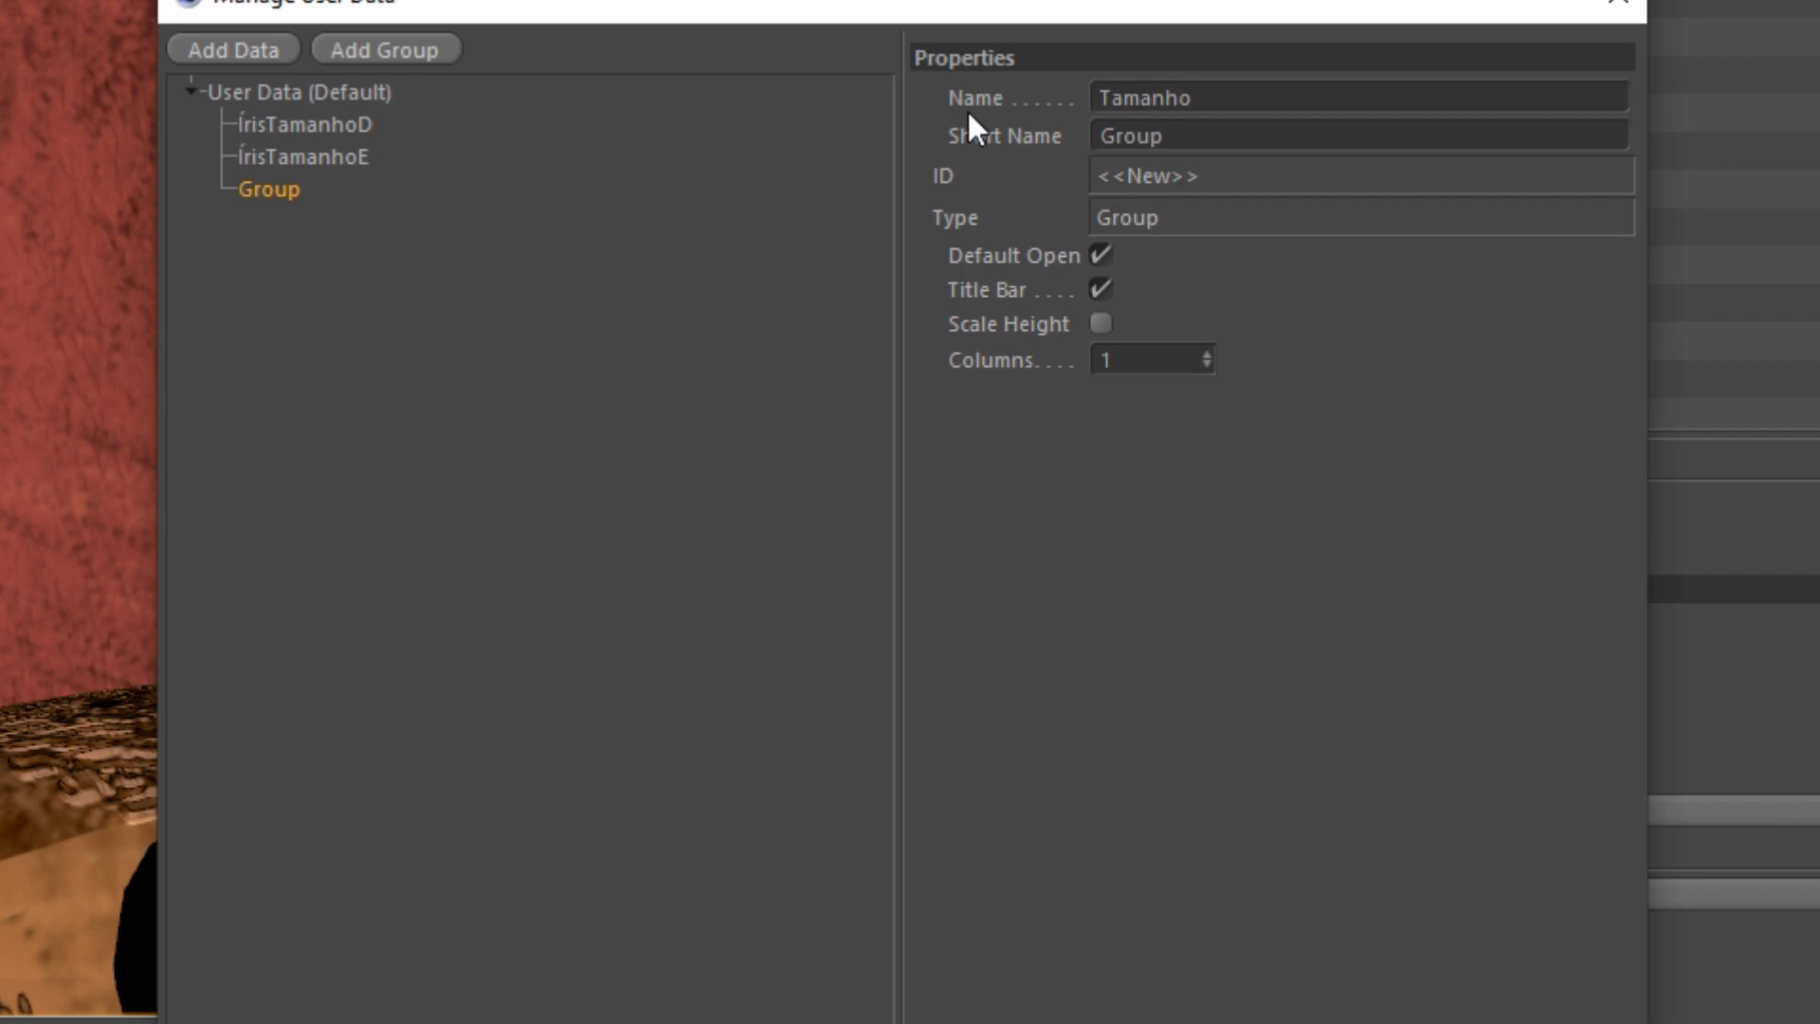
# Step: Move ÍrisTamanhoD and ÍrisTamanhoE into the TamanhoÍris group
pyautogui.click(303, 124)
pyautogui.keyDown('shift'); pyautogui.click(311, 141); pyautogui.keyUp('shift')
pyautogui.moveTo(311, 141); pyautogui.dragTo(247, 175)
pyautogui.click(237, 78)
# Step: Add two user data entries outside the group and make the first a Boolean named AtivarBrilhoD
pyautogui.click(217, 7)
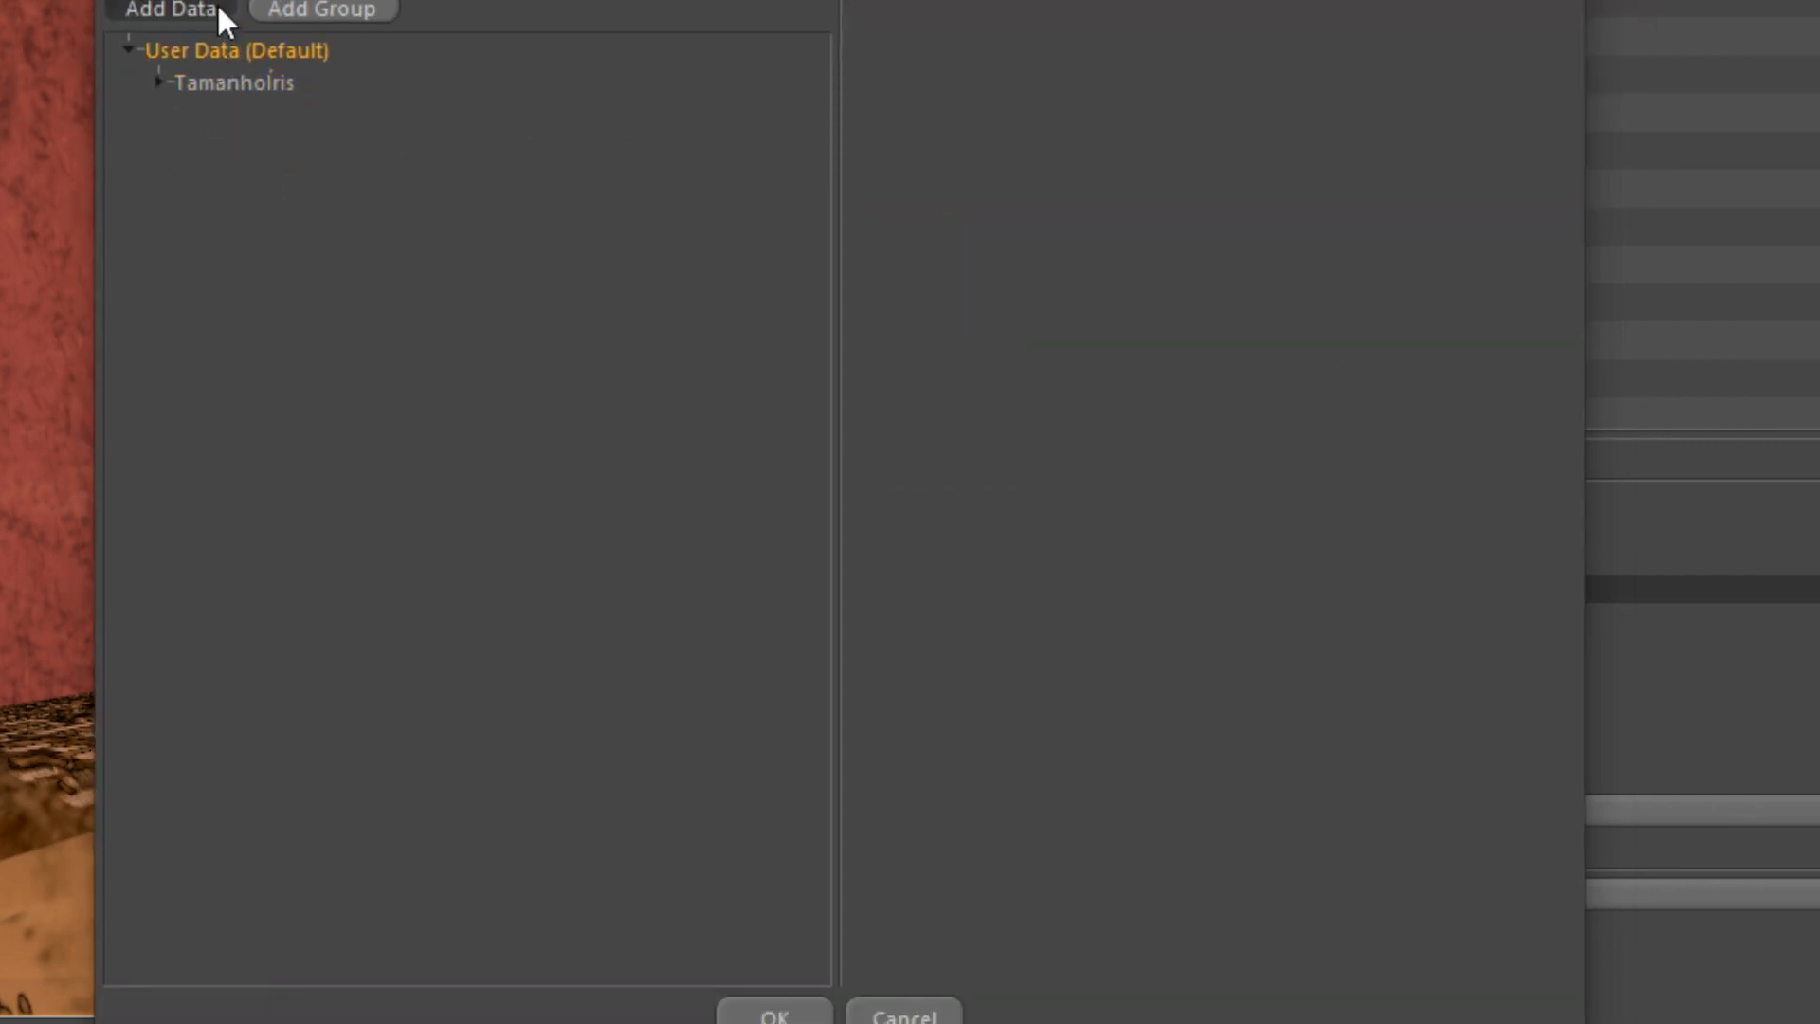
pyautogui.click(216, 5)
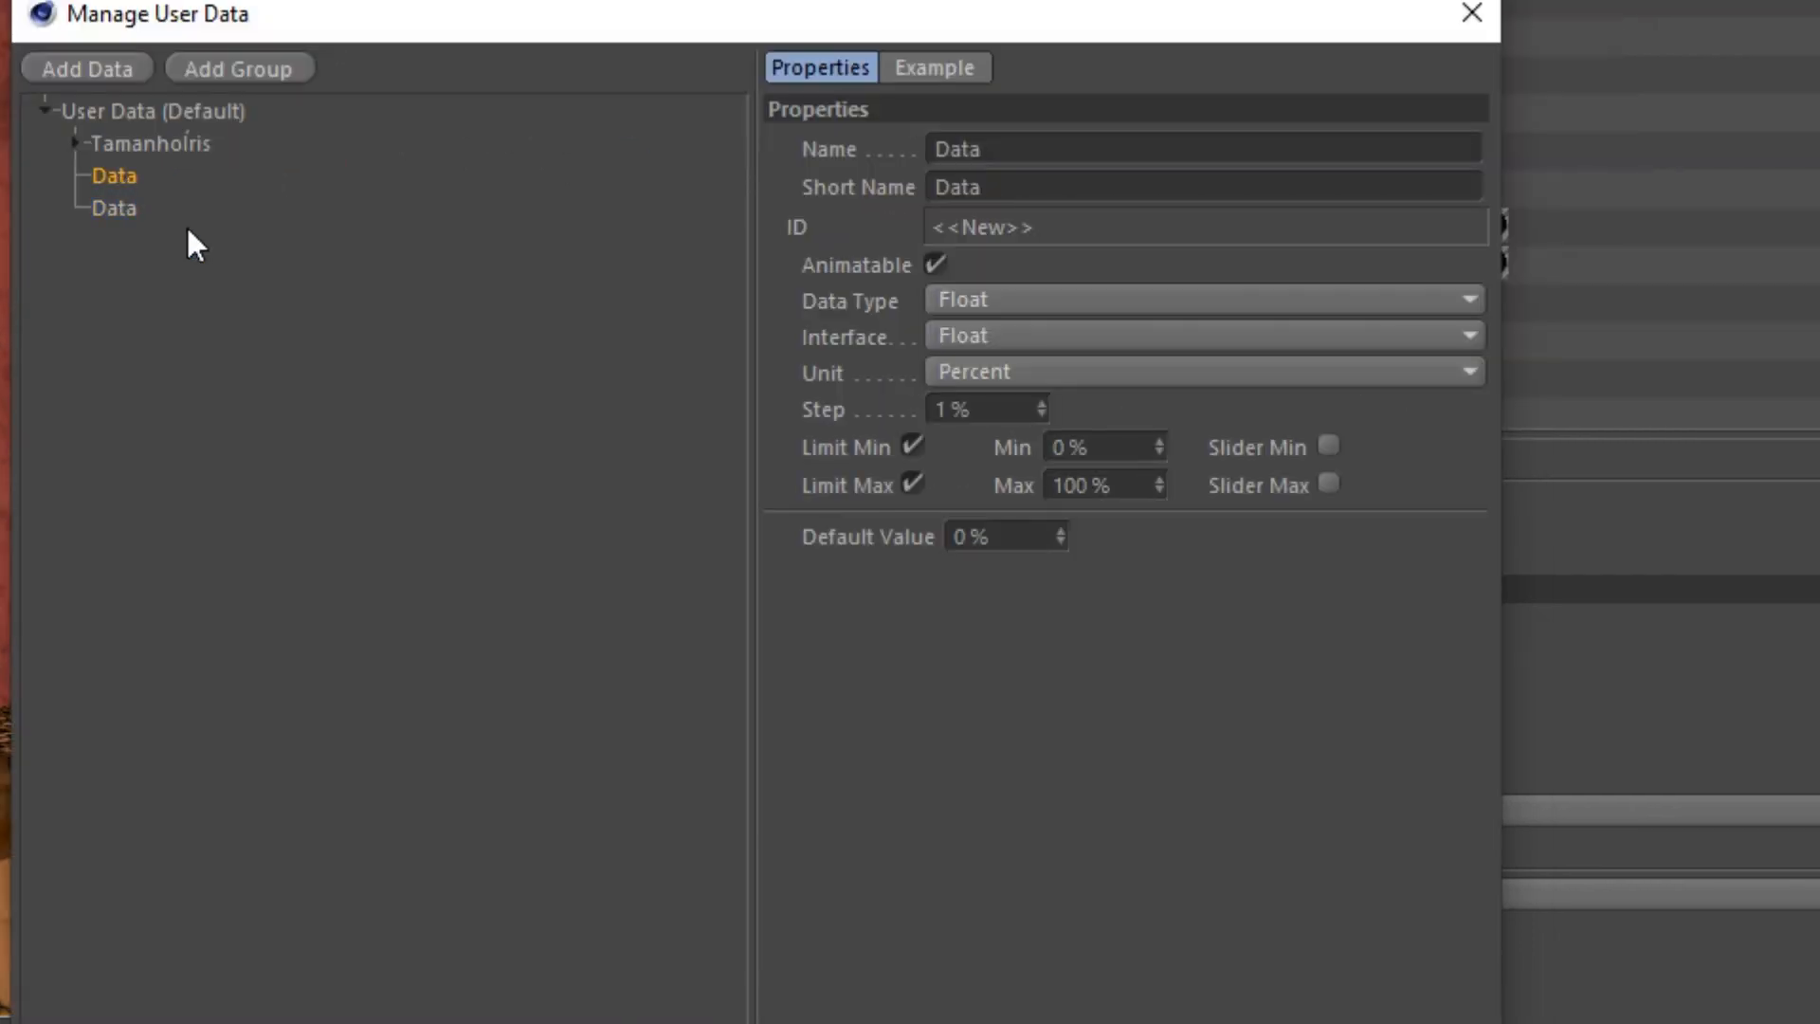
pyautogui.write('AtivarBrilho')
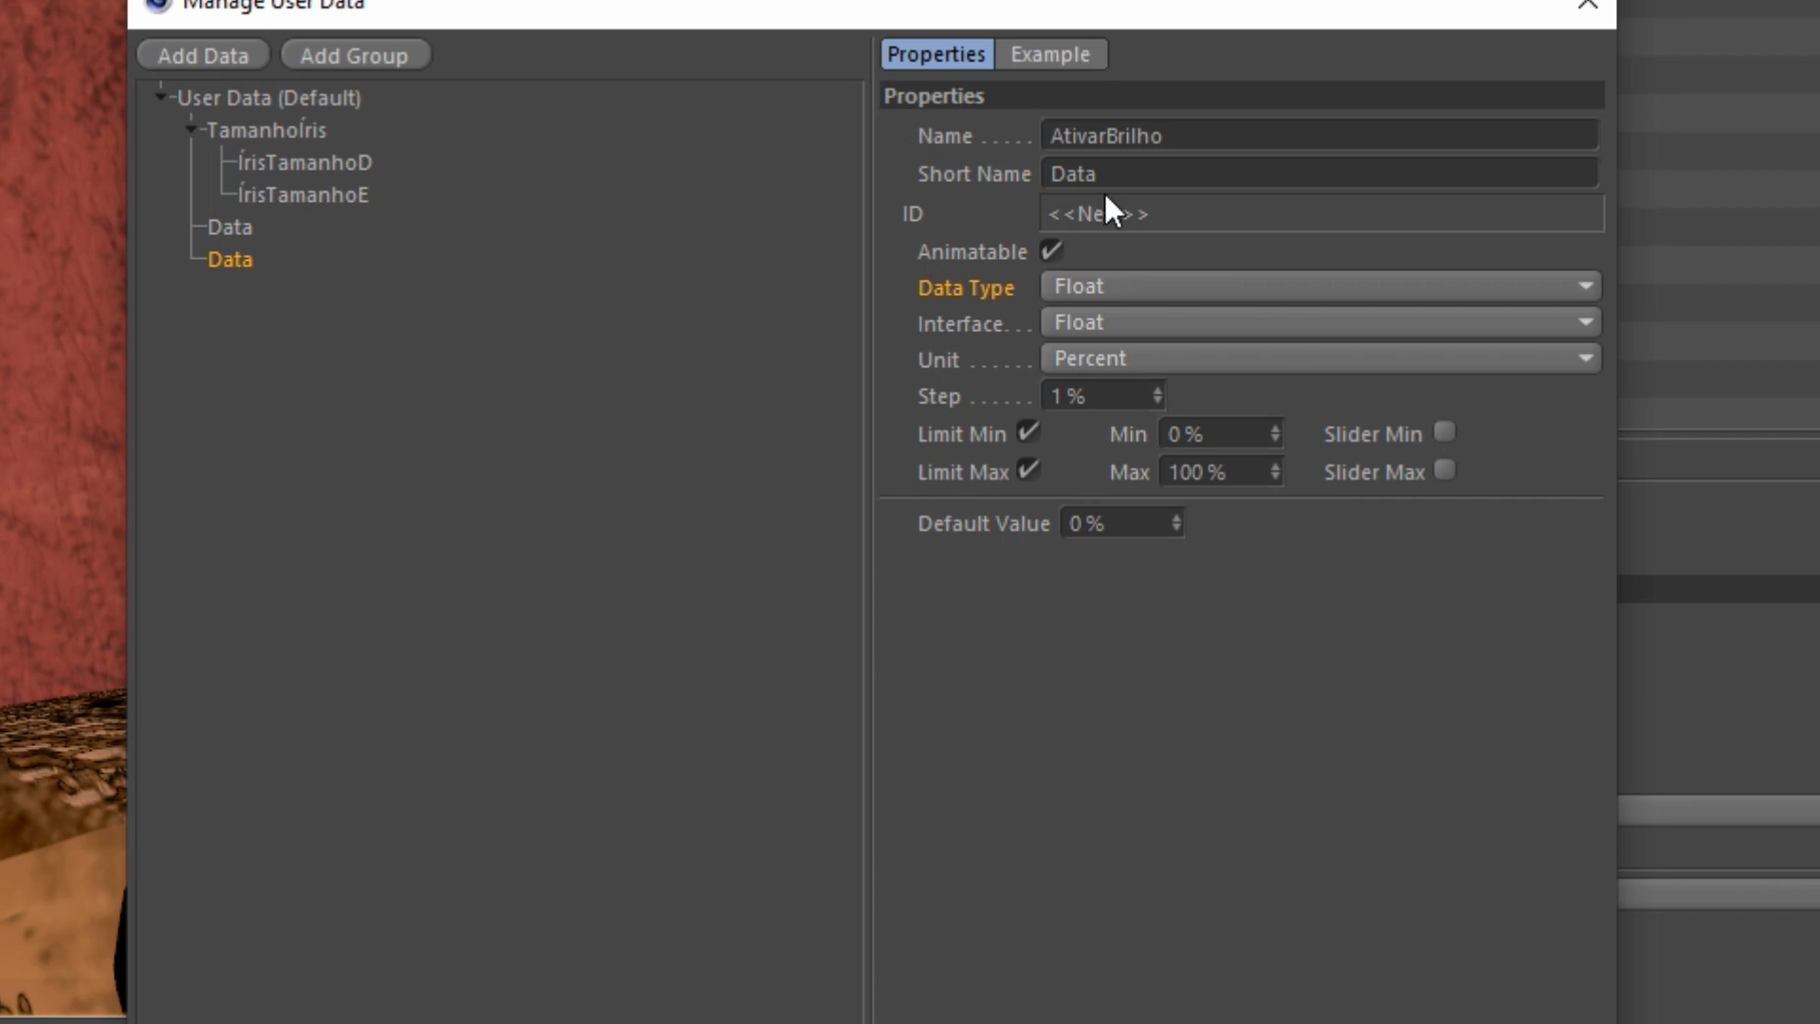
pyautogui.click(1048, 286)
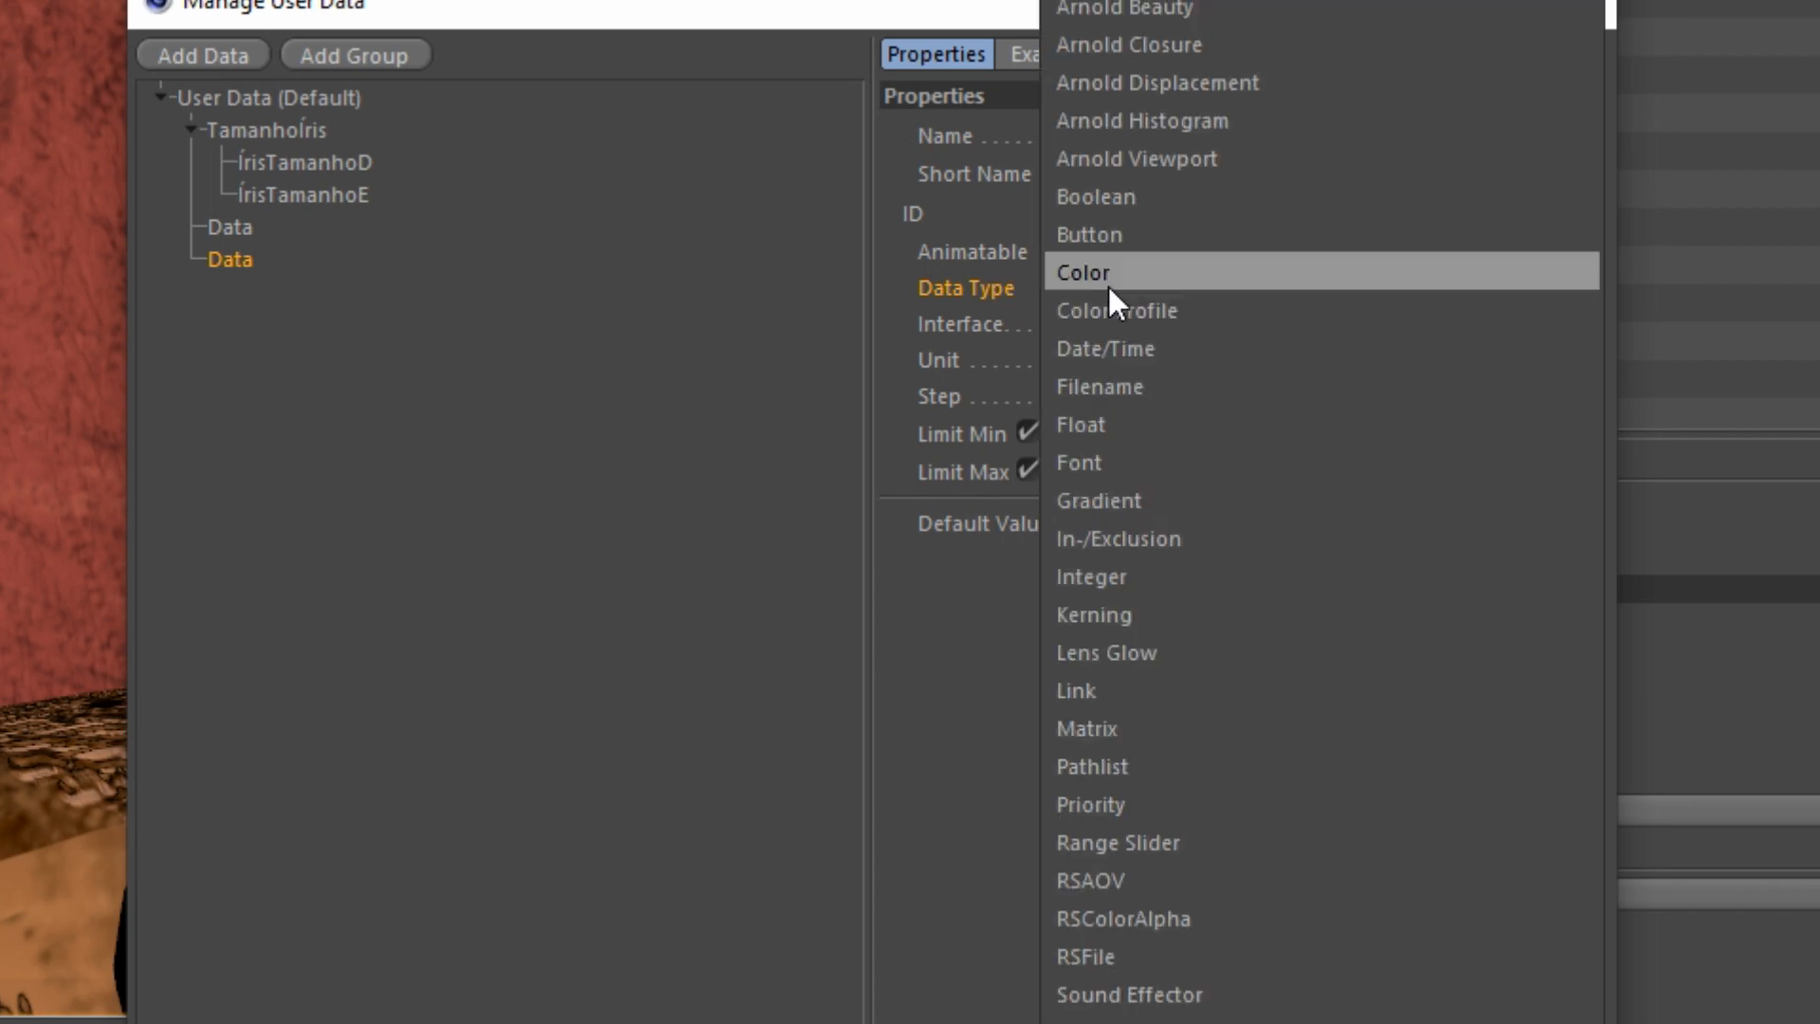
pyautogui.click(1131, 201)
pyautogui.moveTo(230, 259); pyautogui.dragTo(232, 218)
pyautogui.click(1202, 142)
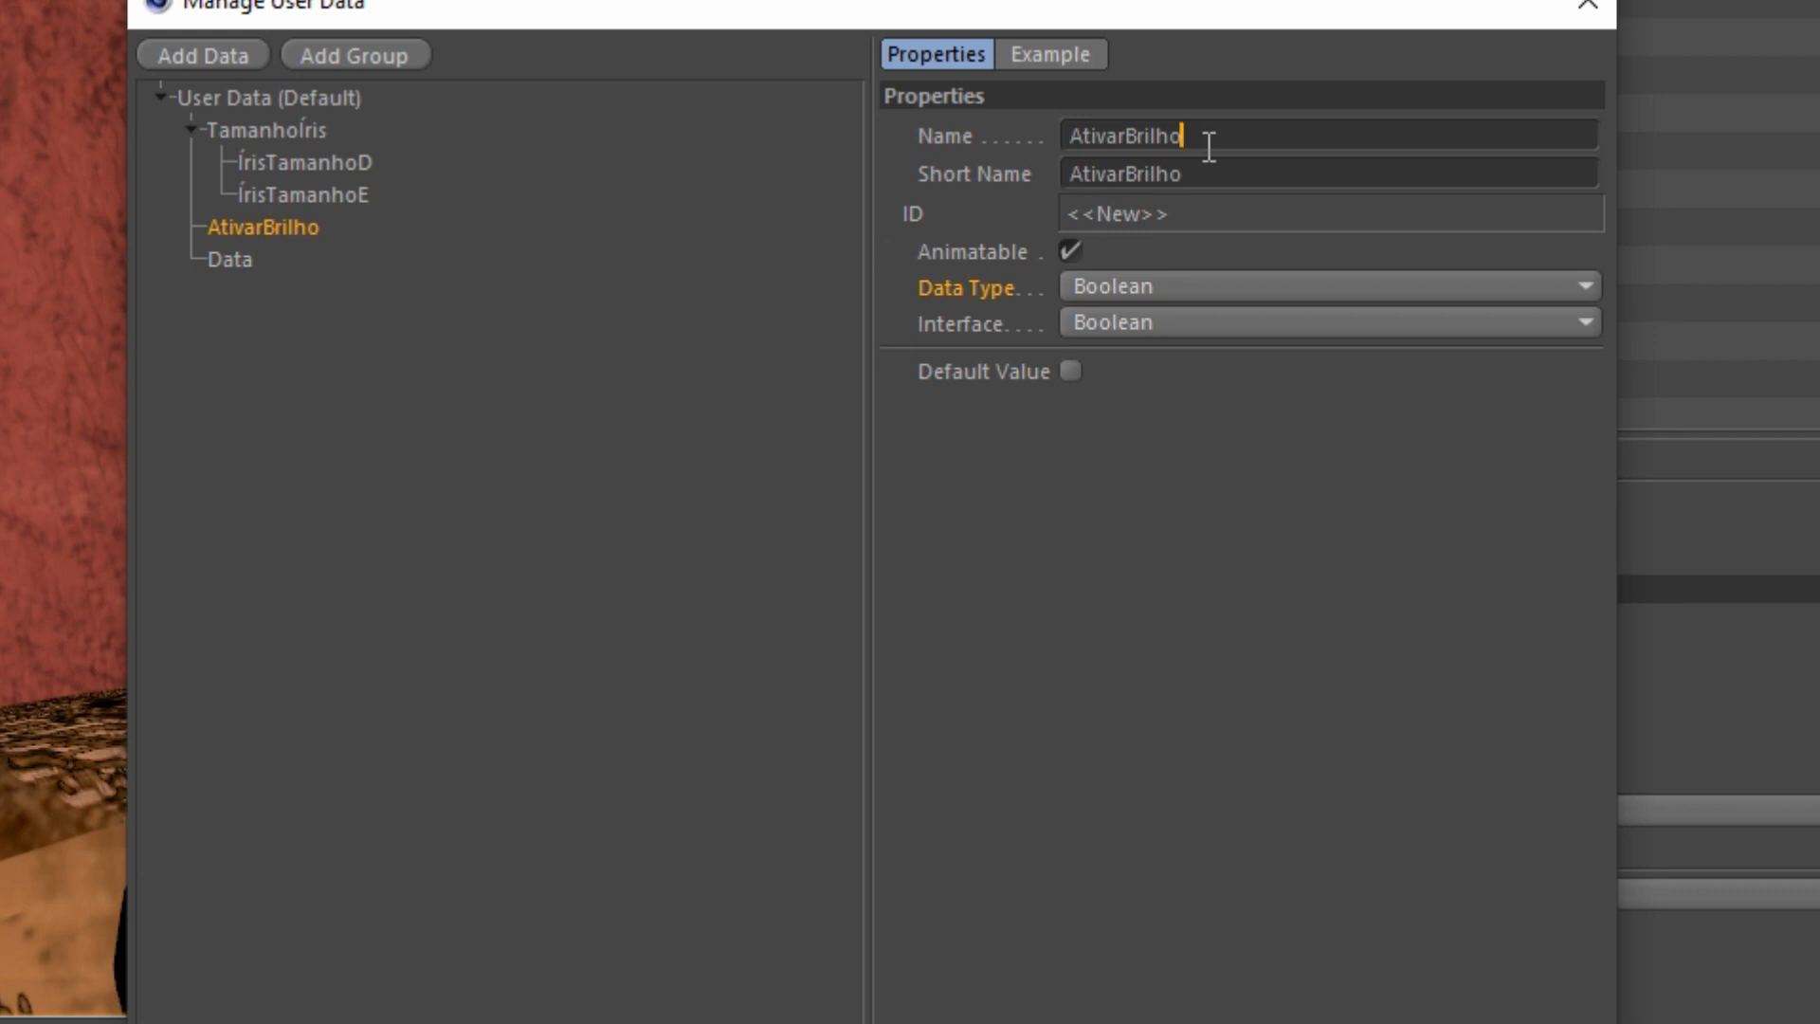
pyautogui.write('D')
# Step: Name the remaining new entry IntensidadeDoBrilhoD and set its interface to Float Slider
pyautogui.click(246, 262)
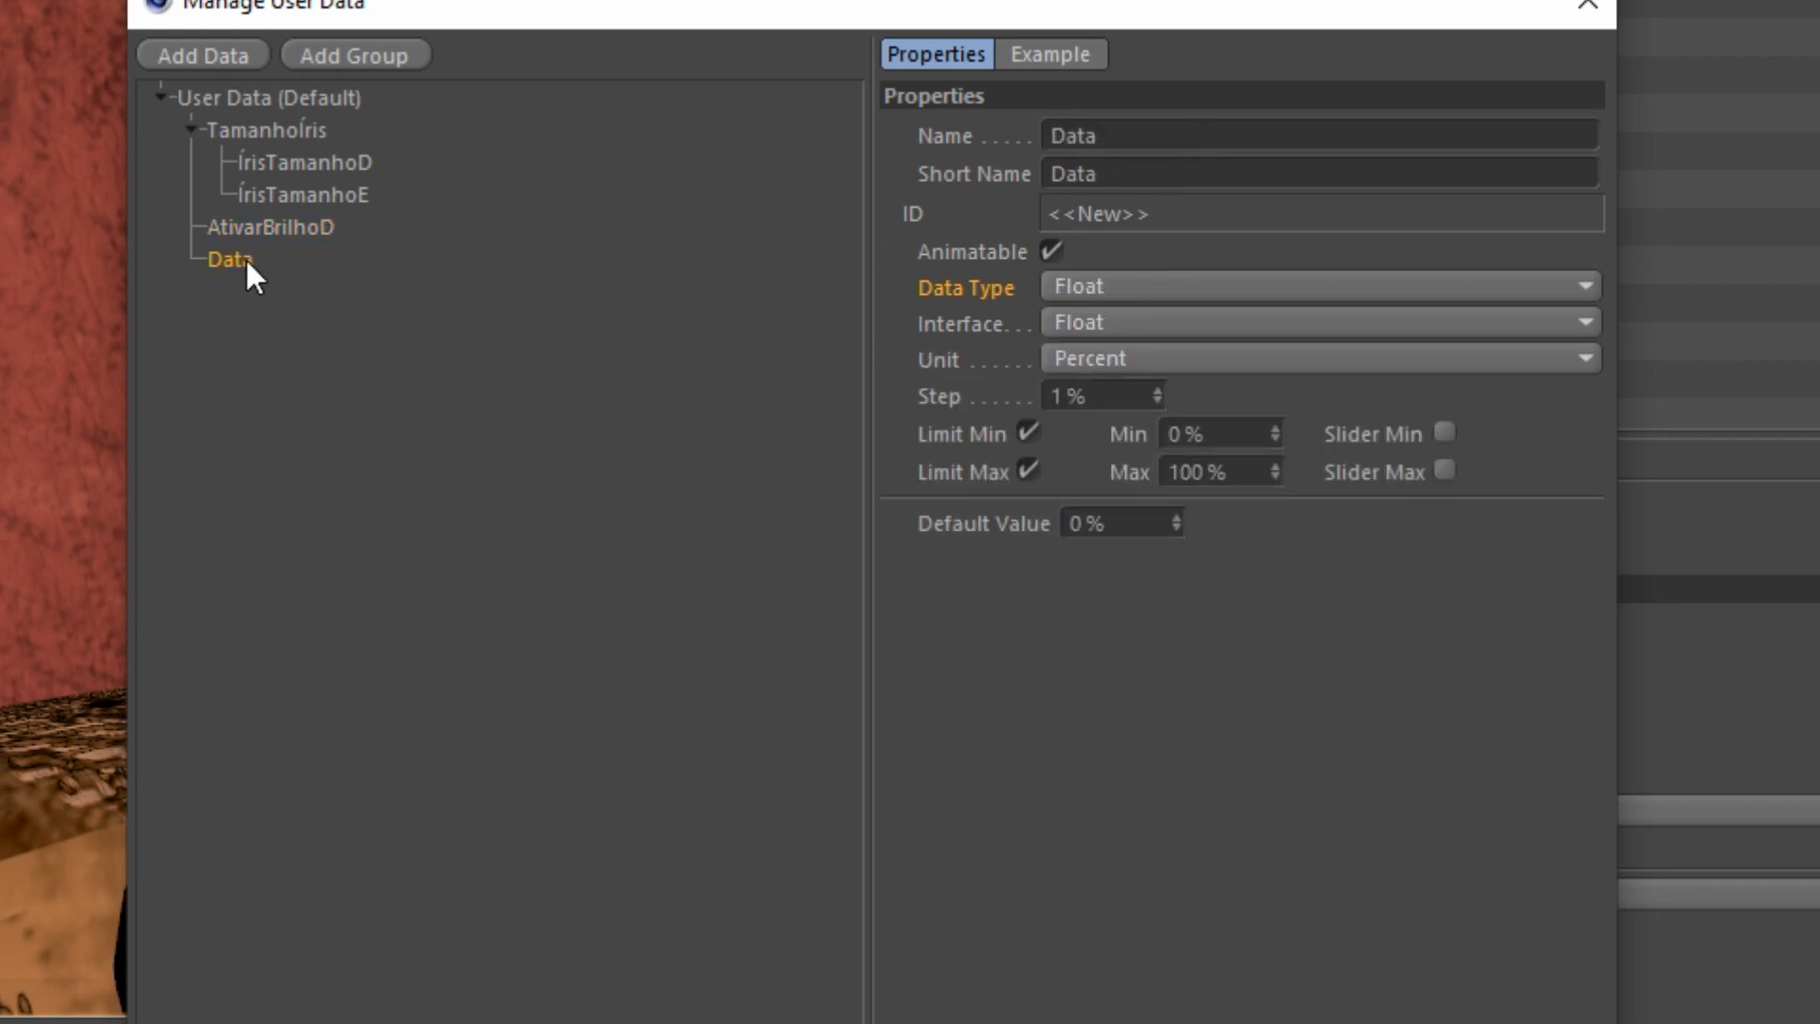
pyautogui.doubleClick(1090, 142)
pyautogui.press('BackSpace')
pyautogui.write('IntensidadeDoBrilhoD')
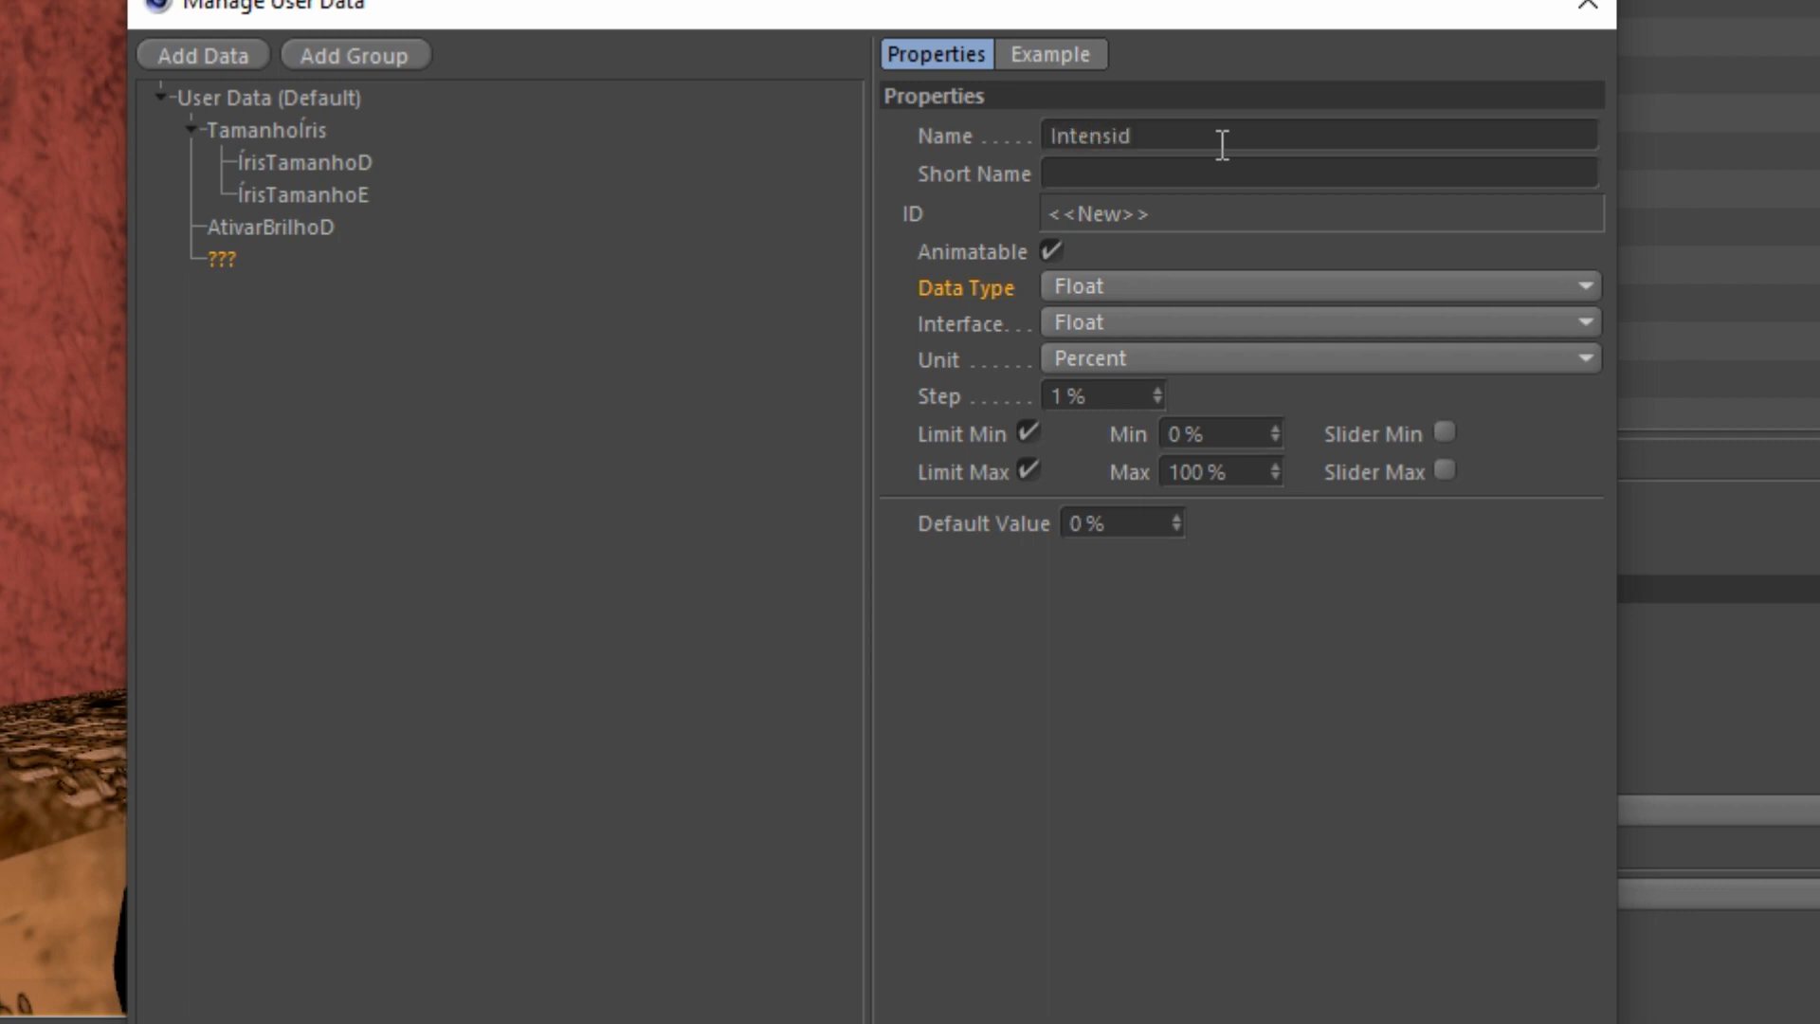
pyautogui.press('Return')
pyautogui.click(1173, 325)
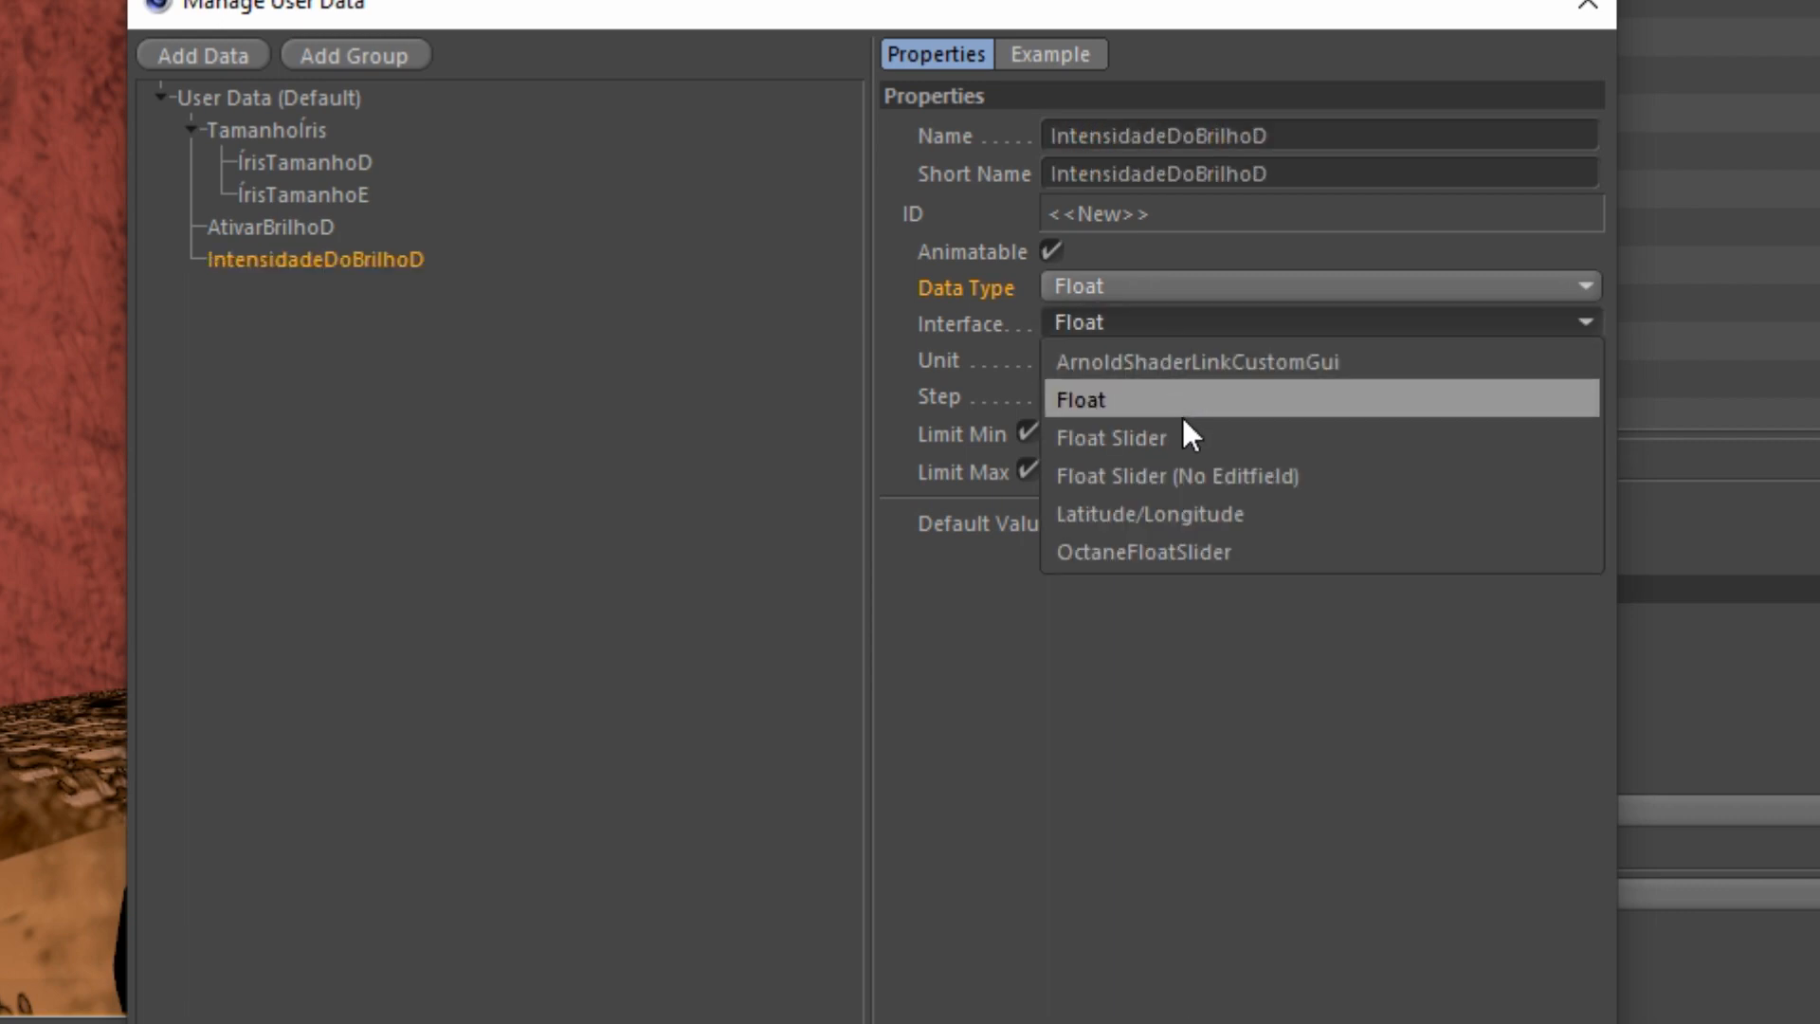
pyautogui.click(1191, 436)
# Step: Add a user data entry named EscurecerOlhosD with the Float Slider interface
pyautogui.click(245, 55)
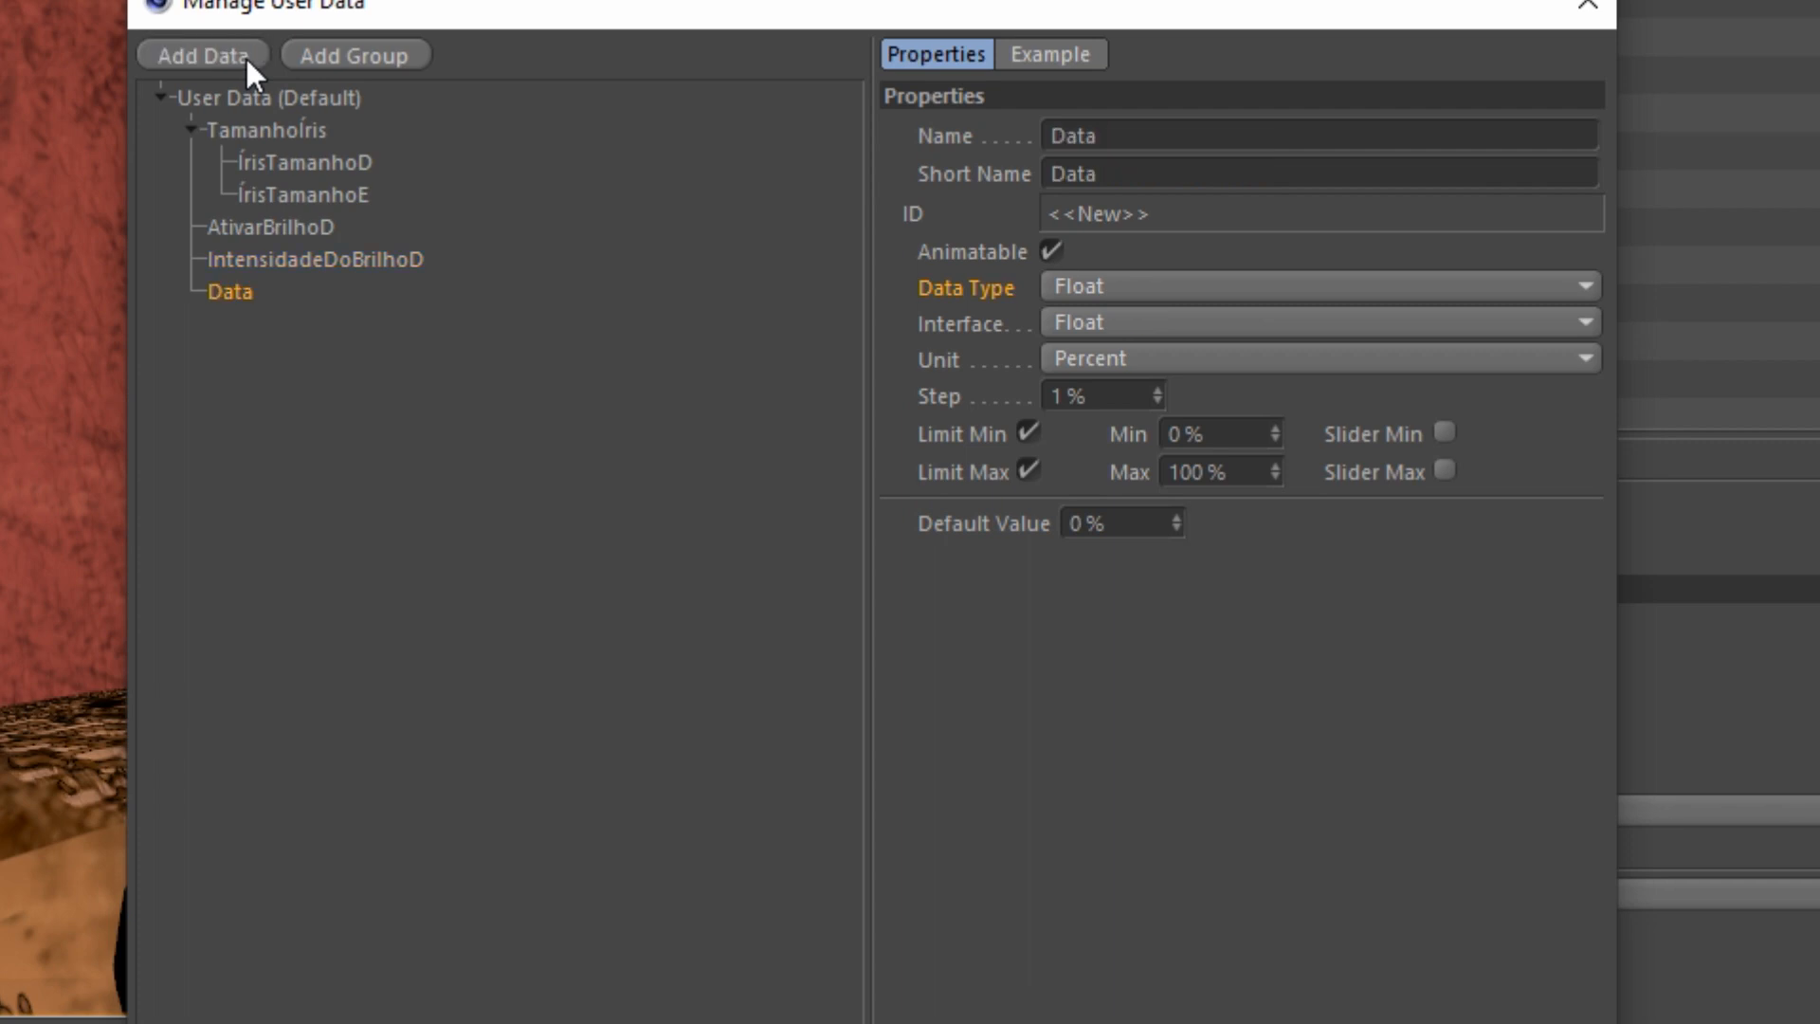
pyautogui.click(1140, 142)
pyautogui.write('EscurecerOlhosD')
pyautogui.press('Return')
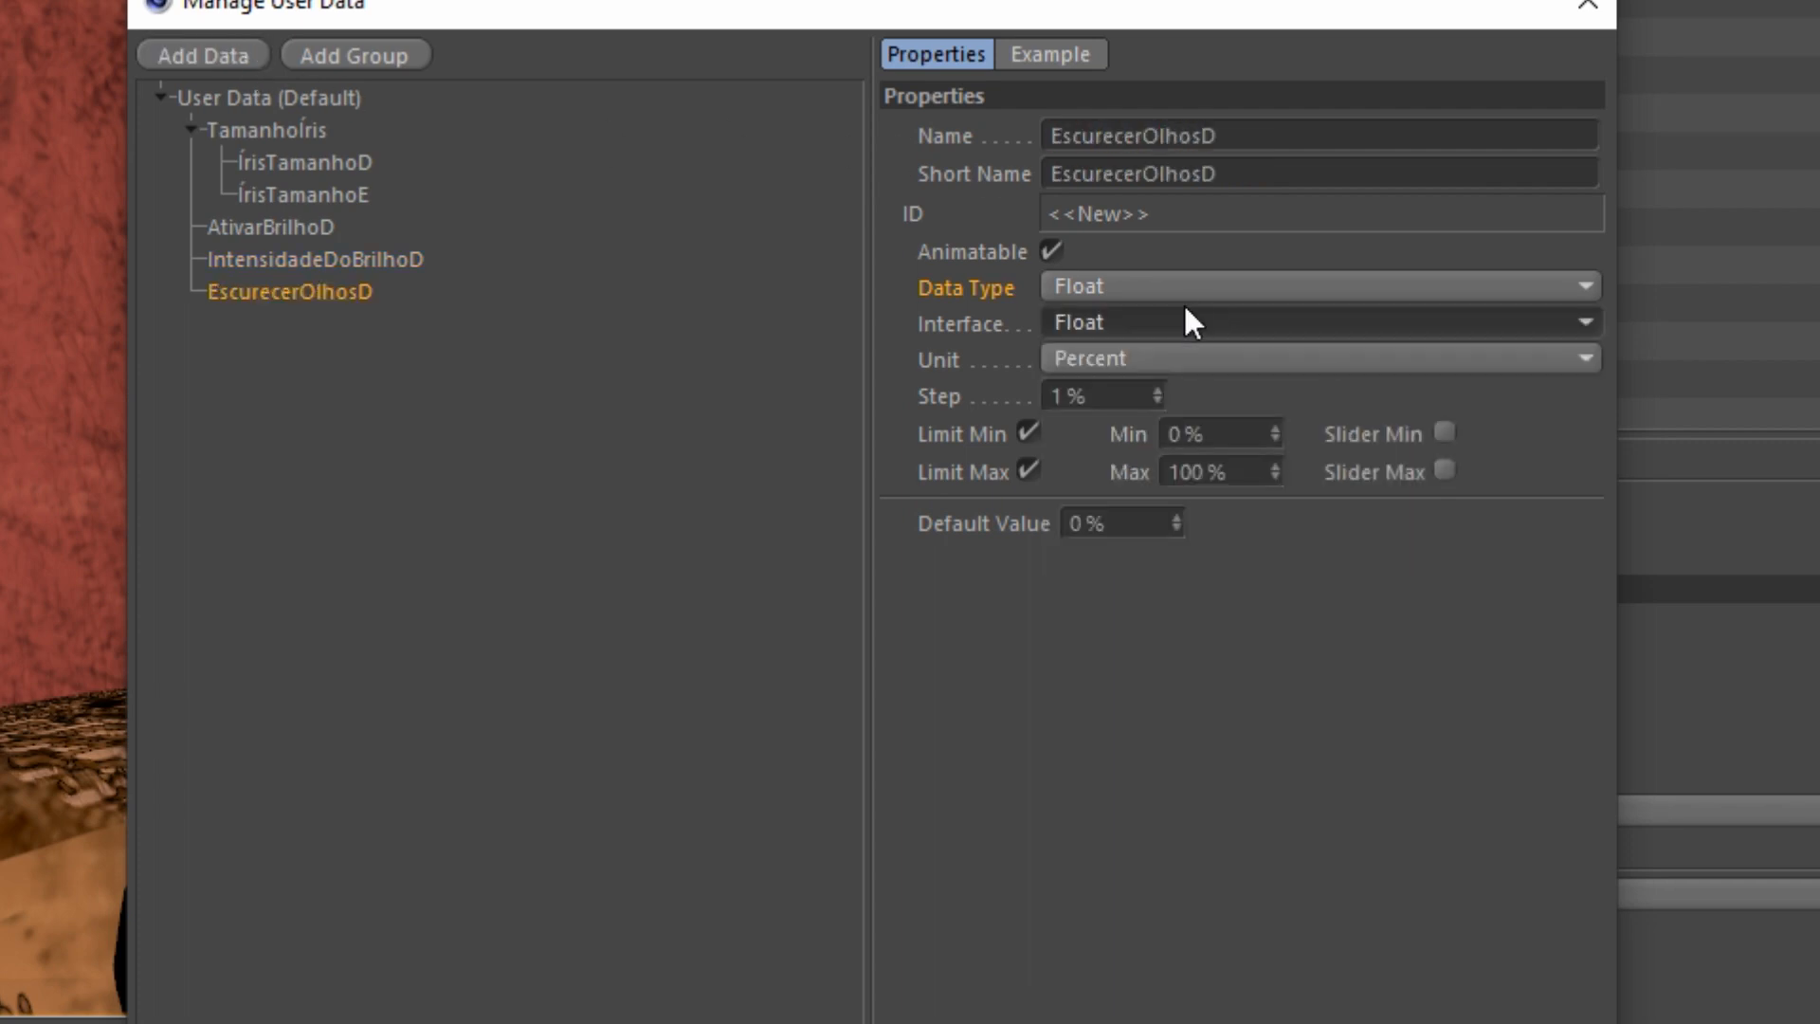
pyautogui.click(1175, 323)
pyautogui.click(1175, 437)
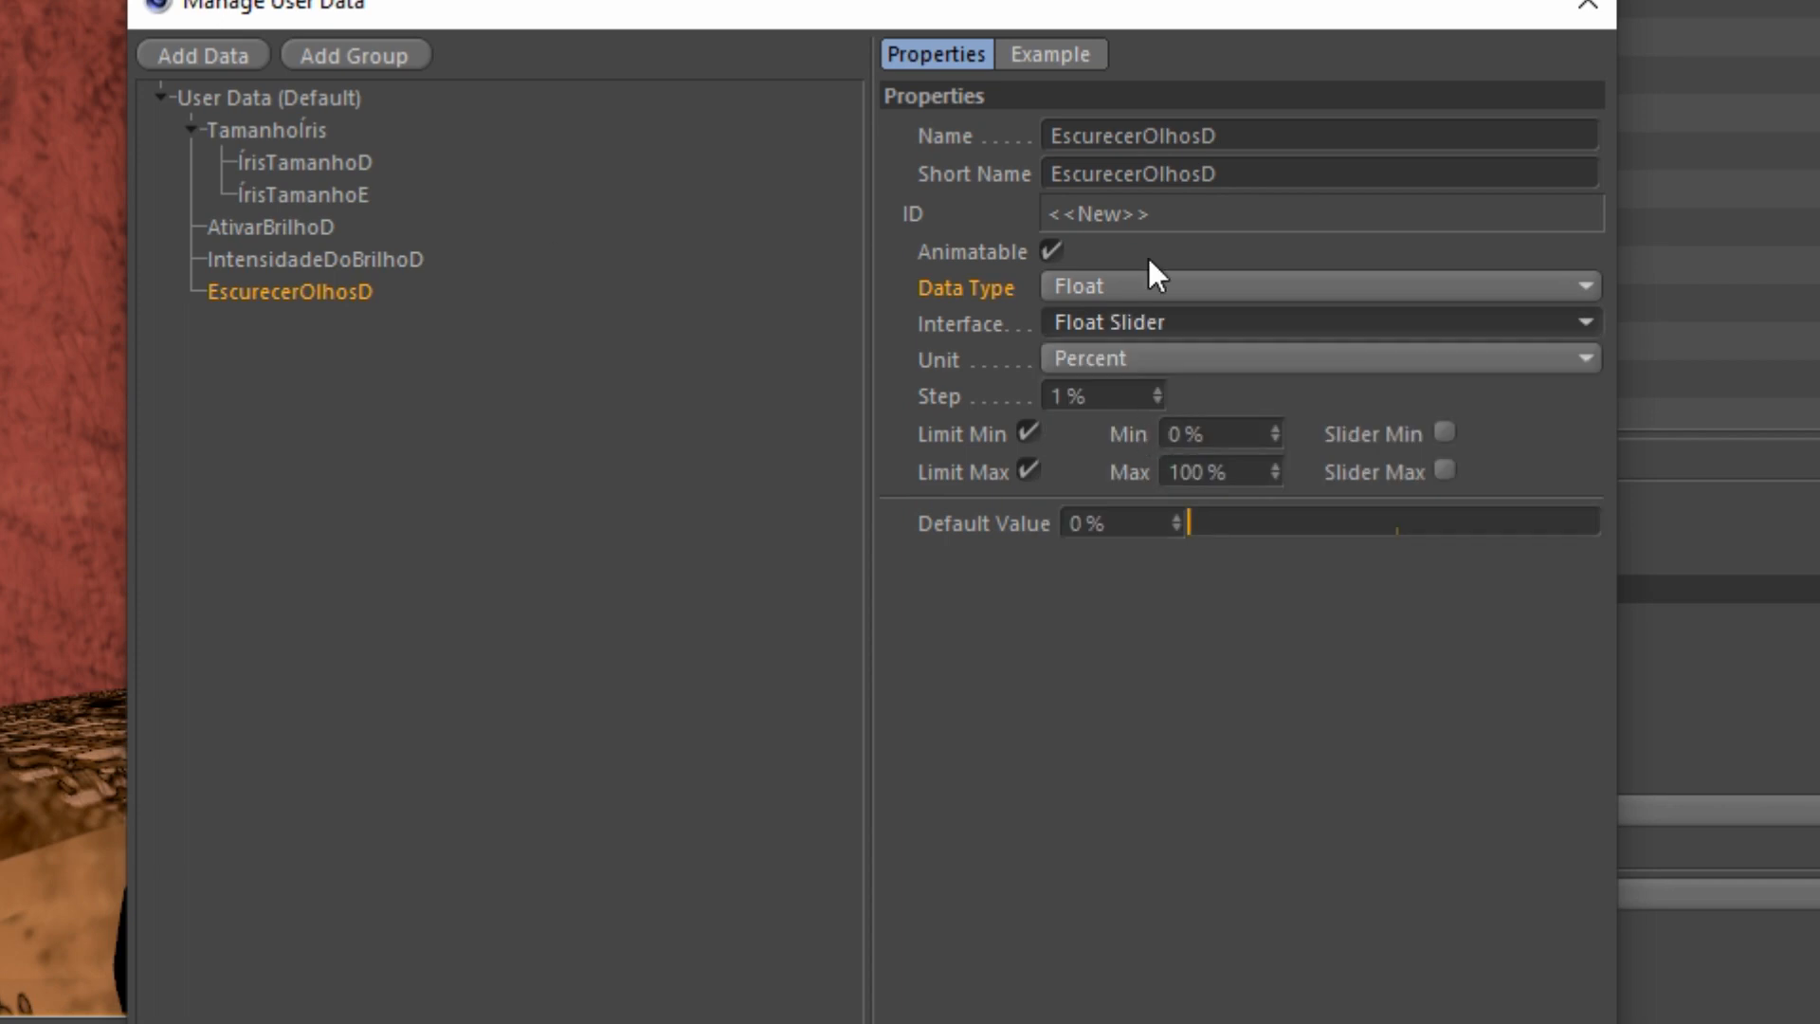
# Step: Review the properties of the AtivarBrilhoD, IntensidadeDoBrilhoD and EscurecerOlhosD entries
pyautogui.click(324, 260)
pyautogui.click(316, 290)
pyautogui.click(298, 227)
pyautogui.click(293, 289)
pyautogui.click(295, 257)
pyautogui.click(295, 288)
pyautogui.click(299, 261)
pyautogui.click(299, 286)
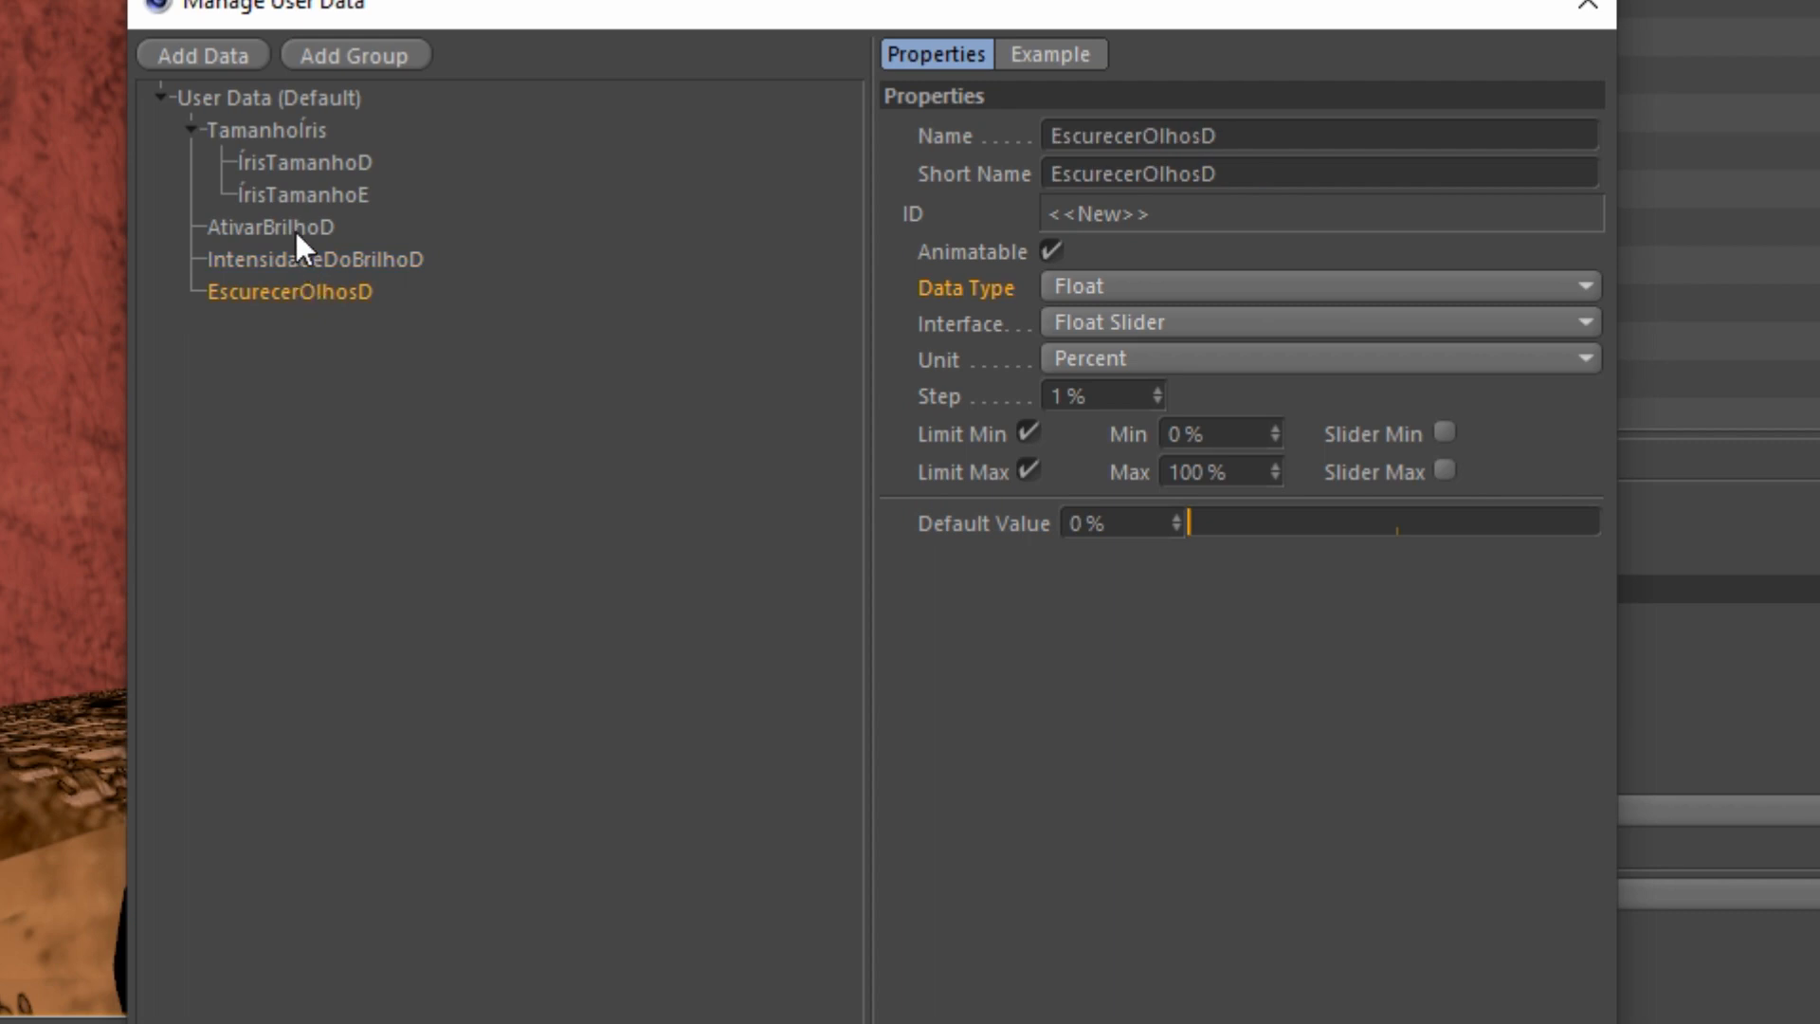
pyautogui.click(294, 228)
pyautogui.click(301, 260)
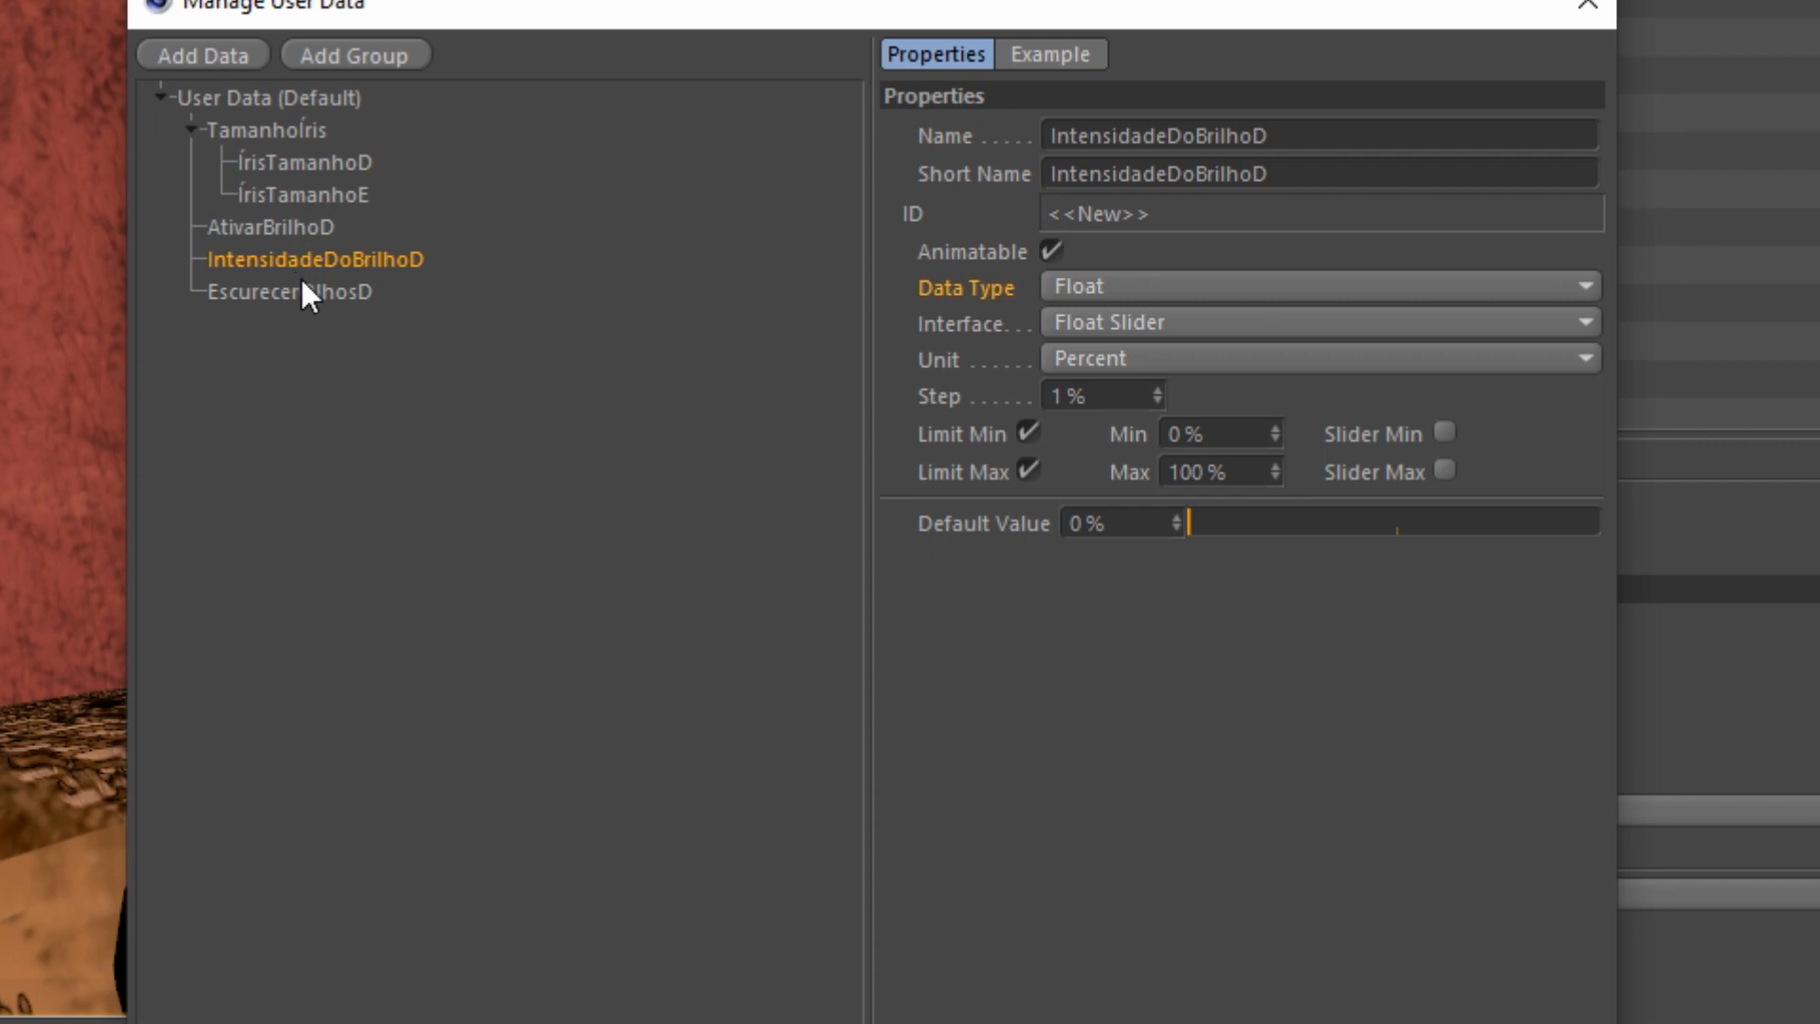
pyautogui.click(305, 291)
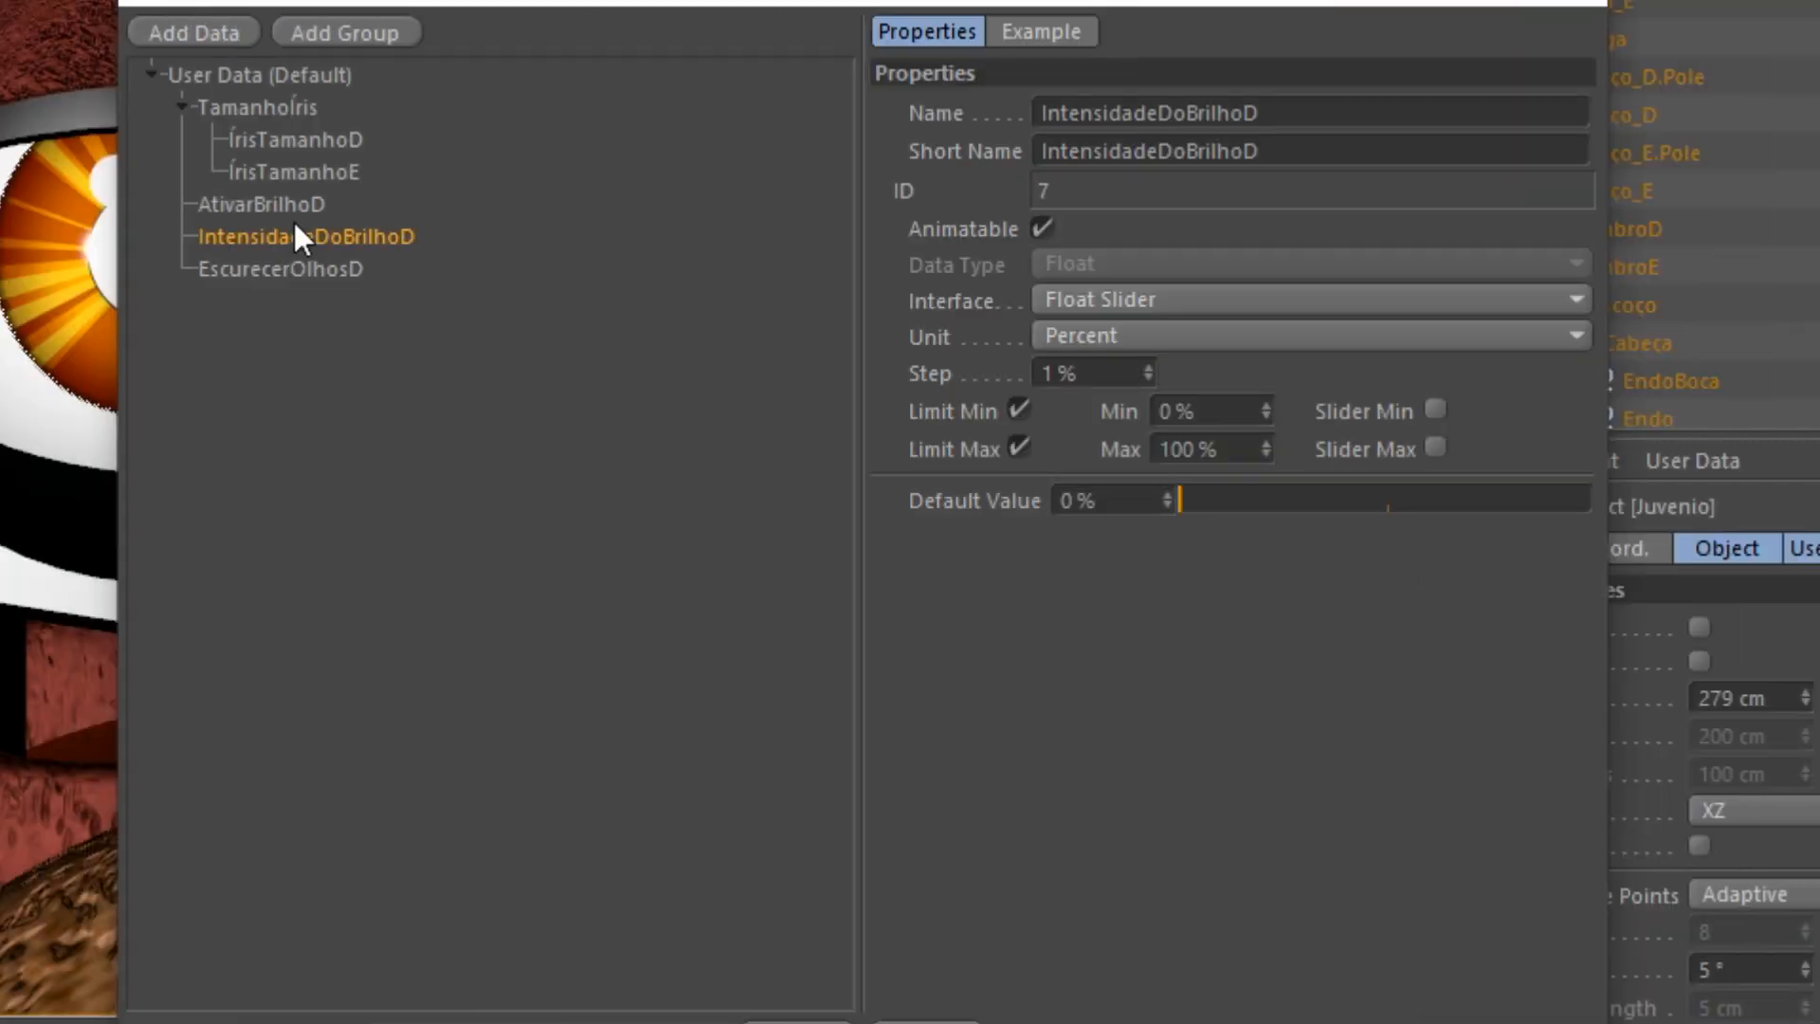
# Step: Duplicate the AtivarBrilhoD, IntensidadeDoBrilhoD and EscurecerOlhosD entries below the originals
pyautogui.click(270, 204)
pyautogui.keyDown('shift'); pyautogui.click(313, 268); pyautogui.keyUp('shift')
pyautogui.rightClick(314, 270)
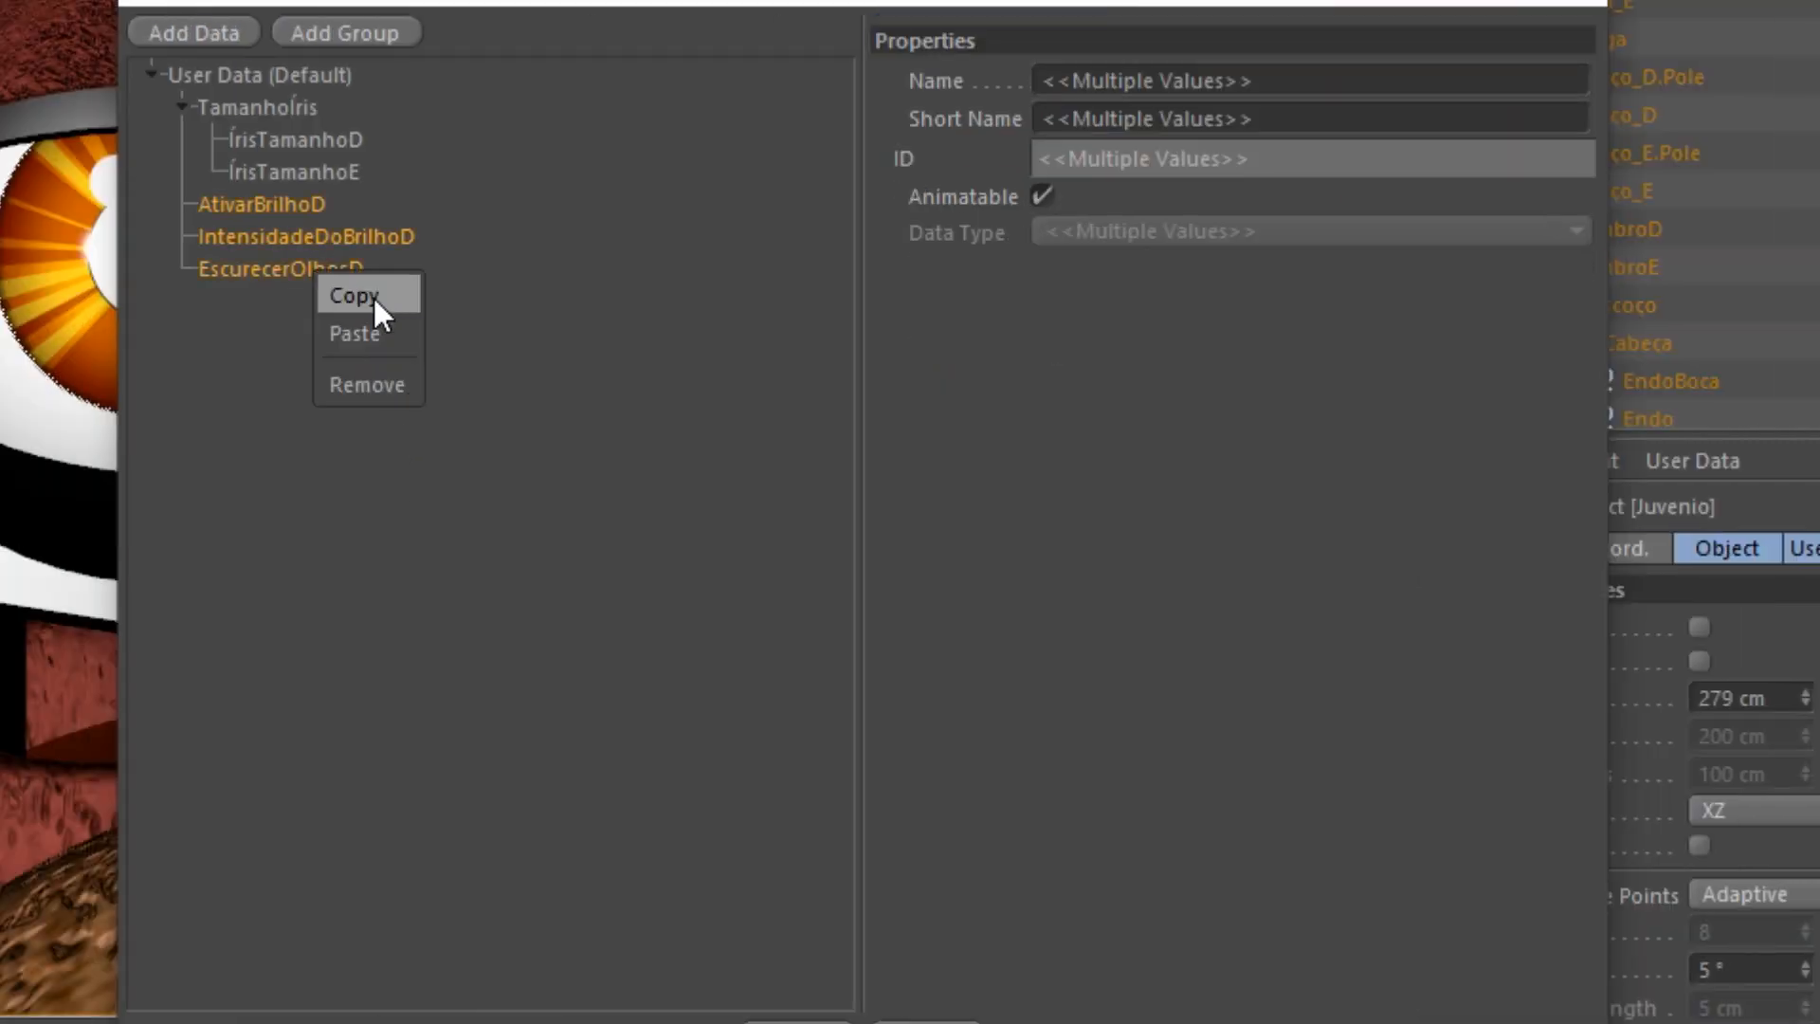
pyautogui.click(374, 333)
pyautogui.moveTo(321, 301); pyautogui.dragTo(316, 370)
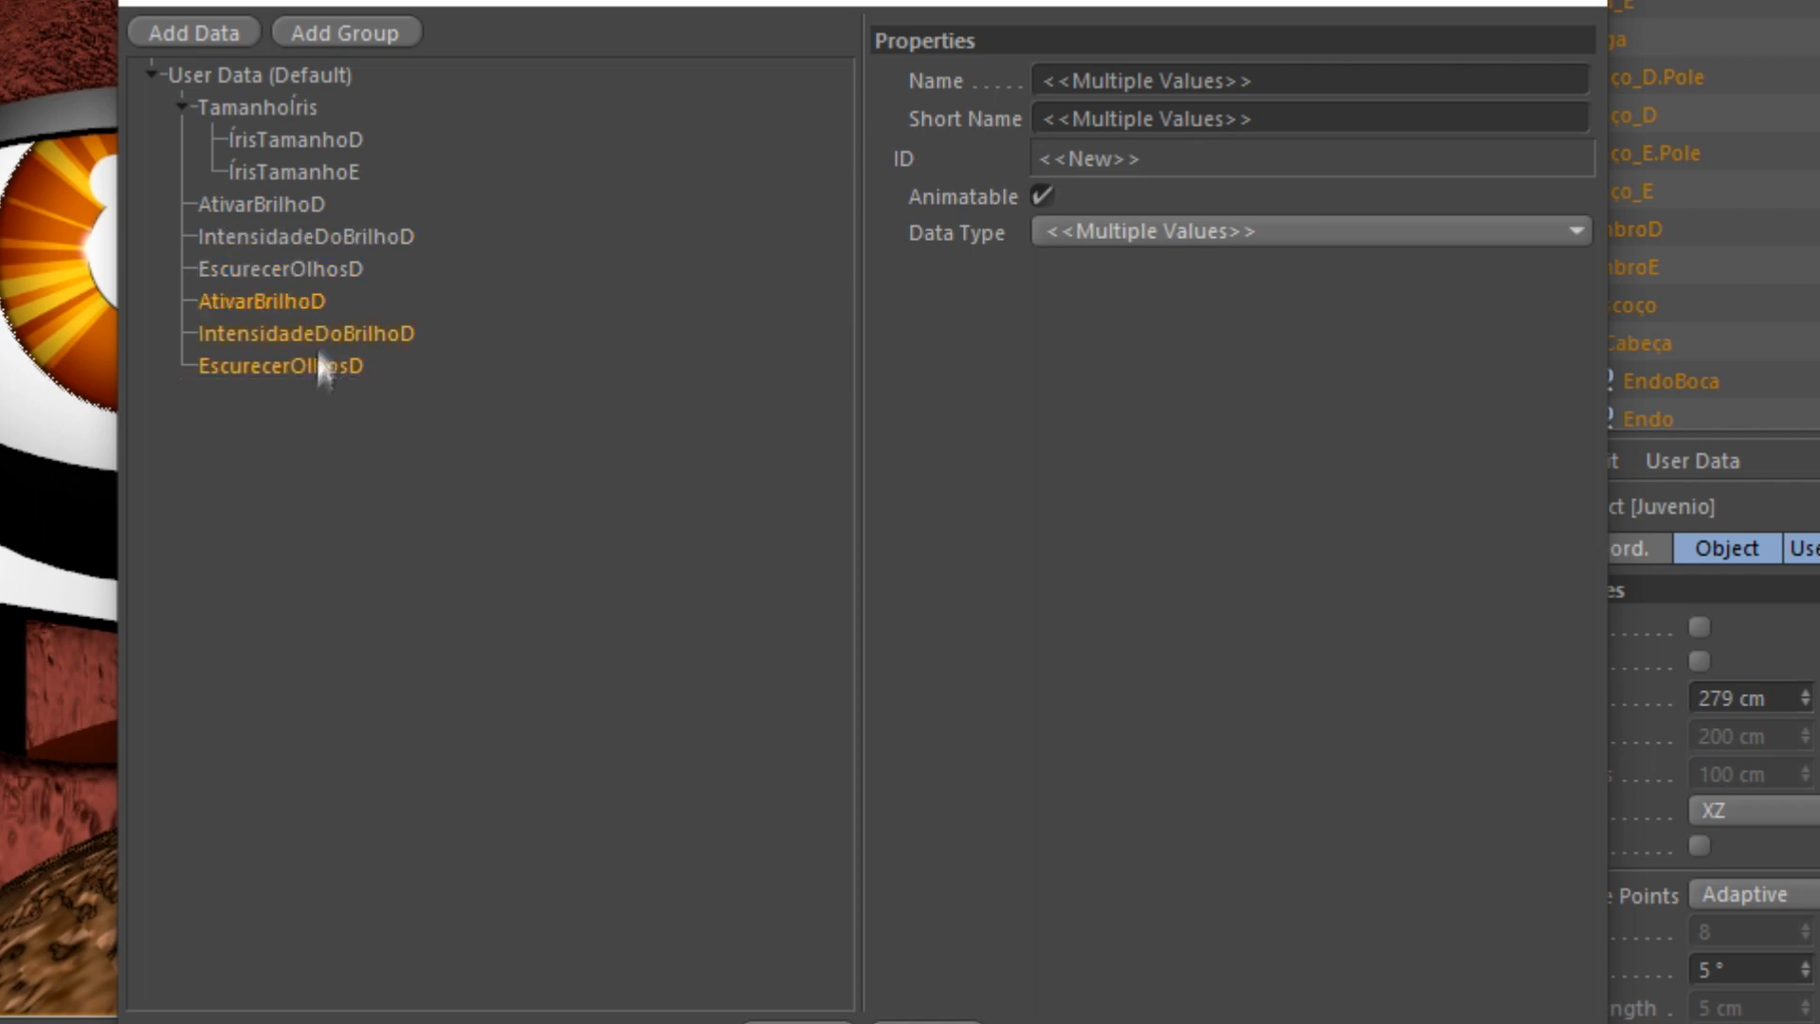
# Step: Rename the duplicates AtivarBrilhoE, IntensidadeDoBrilhoE and EscurecerOlhosE, and accept the user data changes
pyautogui.click(284, 301)
pyautogui.click(1274, 110)
pyautogui.press('BackSpace')
pyautogui.write('E')
pyautogui.click(379, 336)
pyautogui.click(1280, 112)
pyautogui.press('BackSpace')
pyautogui.write('E')
pyautogui.click(798, 1022)
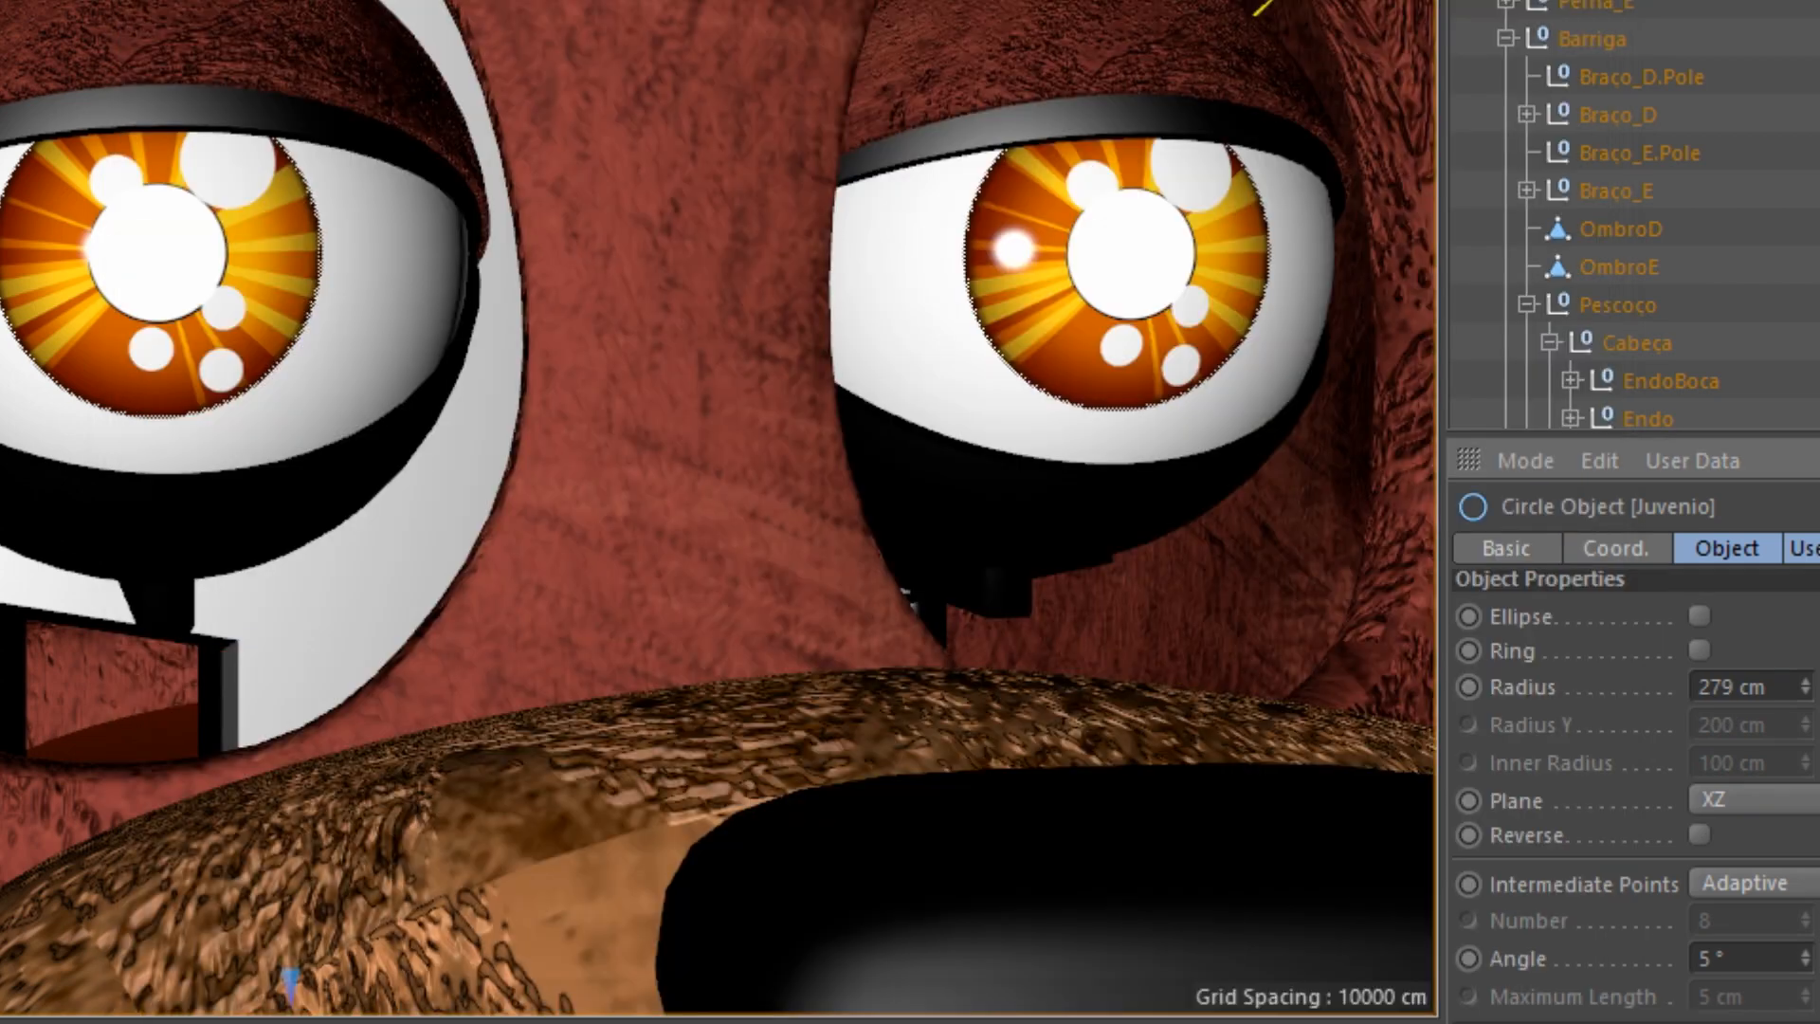
pyautogui.click(1261, 898)
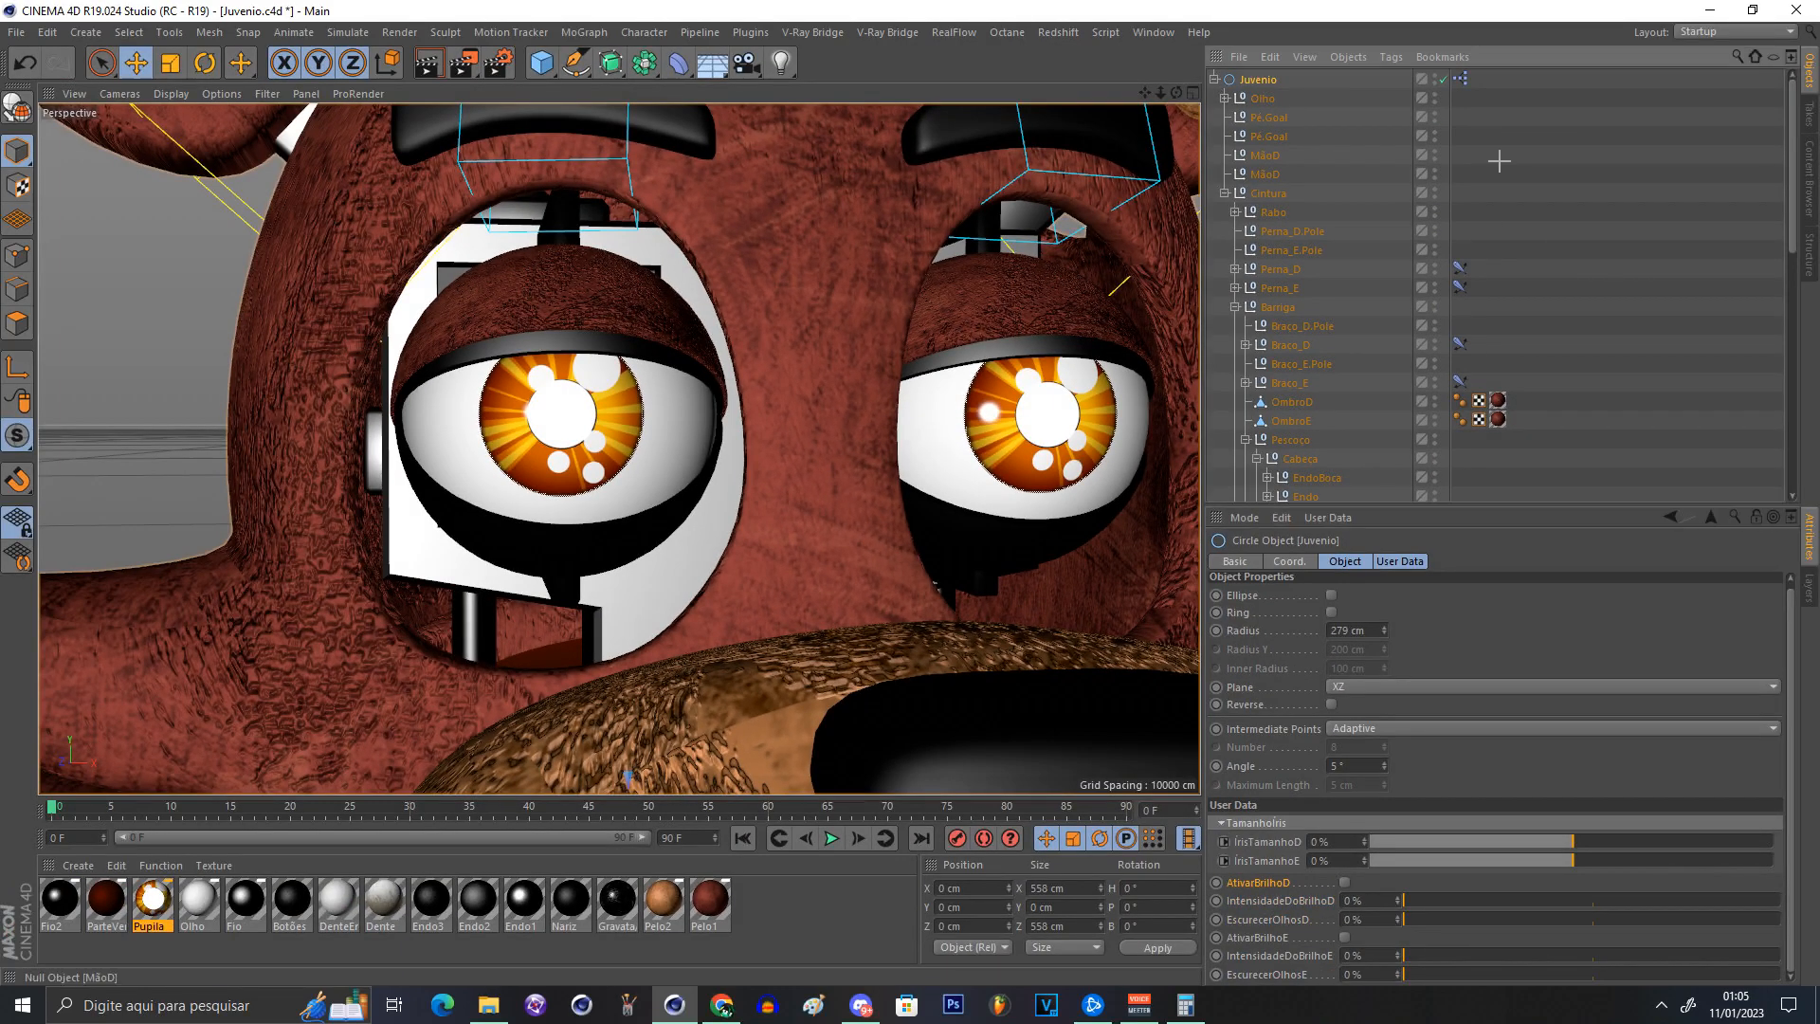
pyautogui.doubleClick(1460, 78)
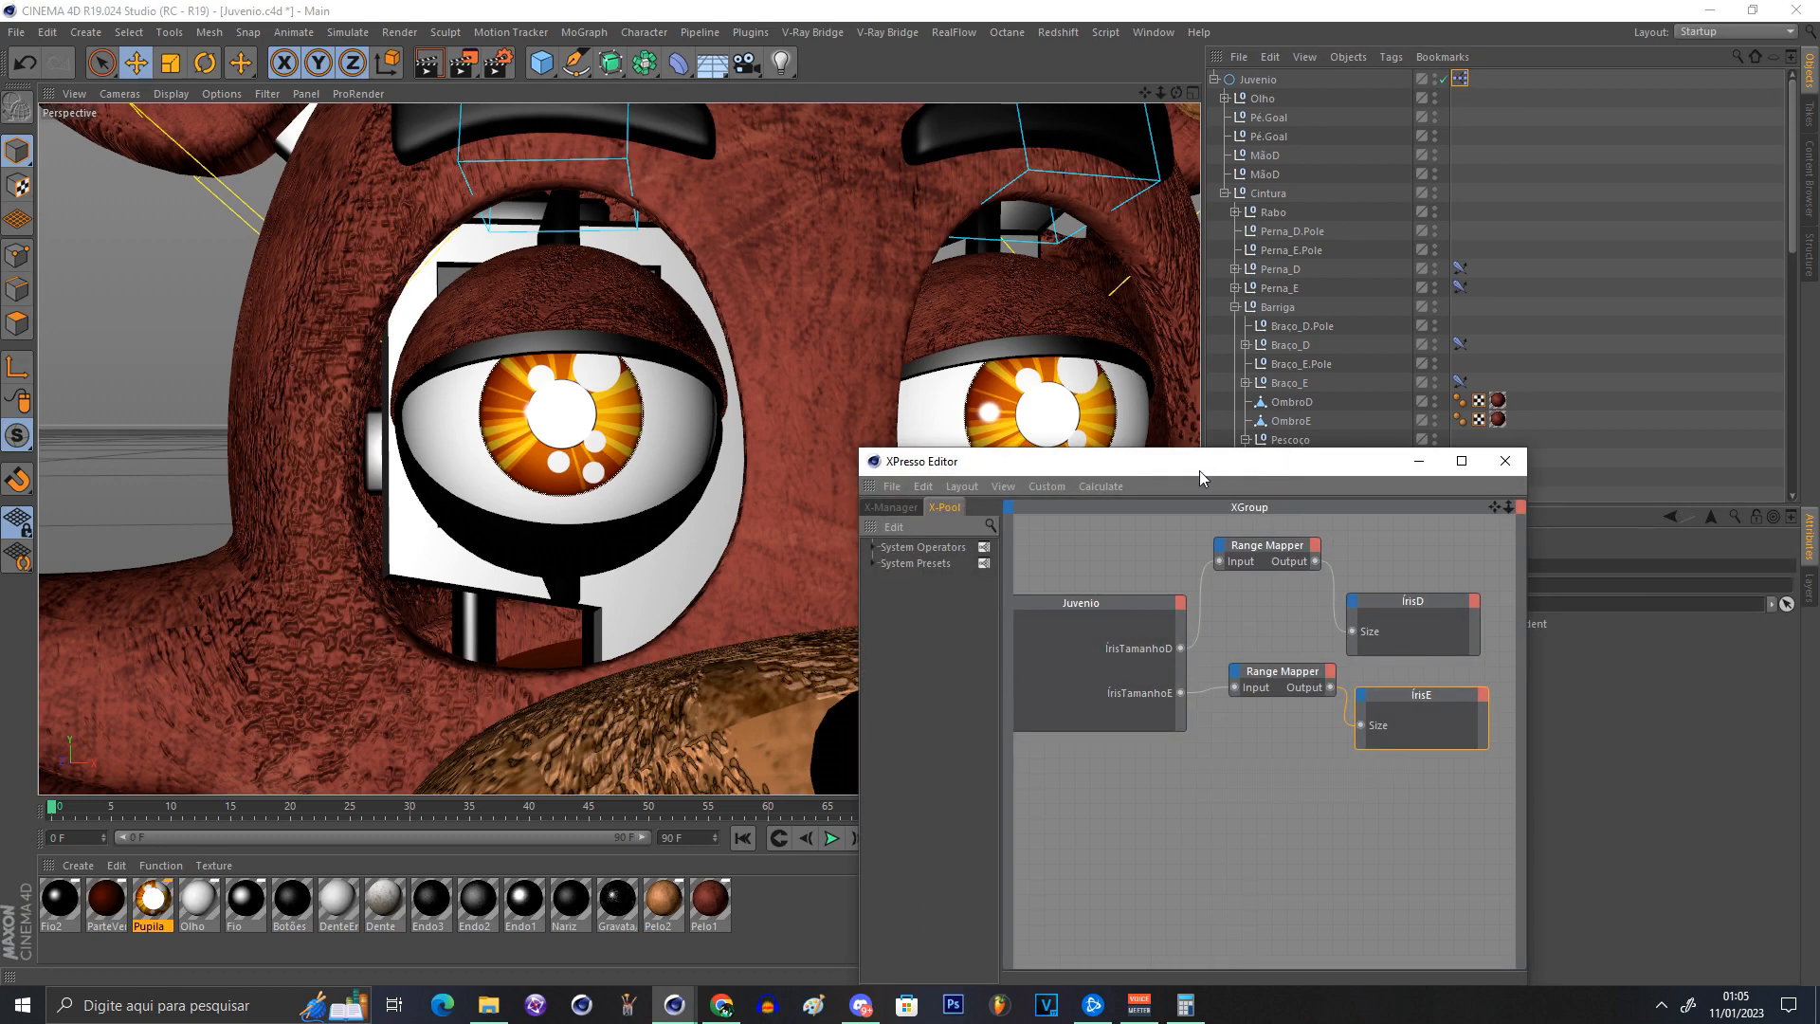
pyautogui.moveTo(1058, 447); pyautogui.dragTo(1058, 410)
pyautogui.click(1505, 425)
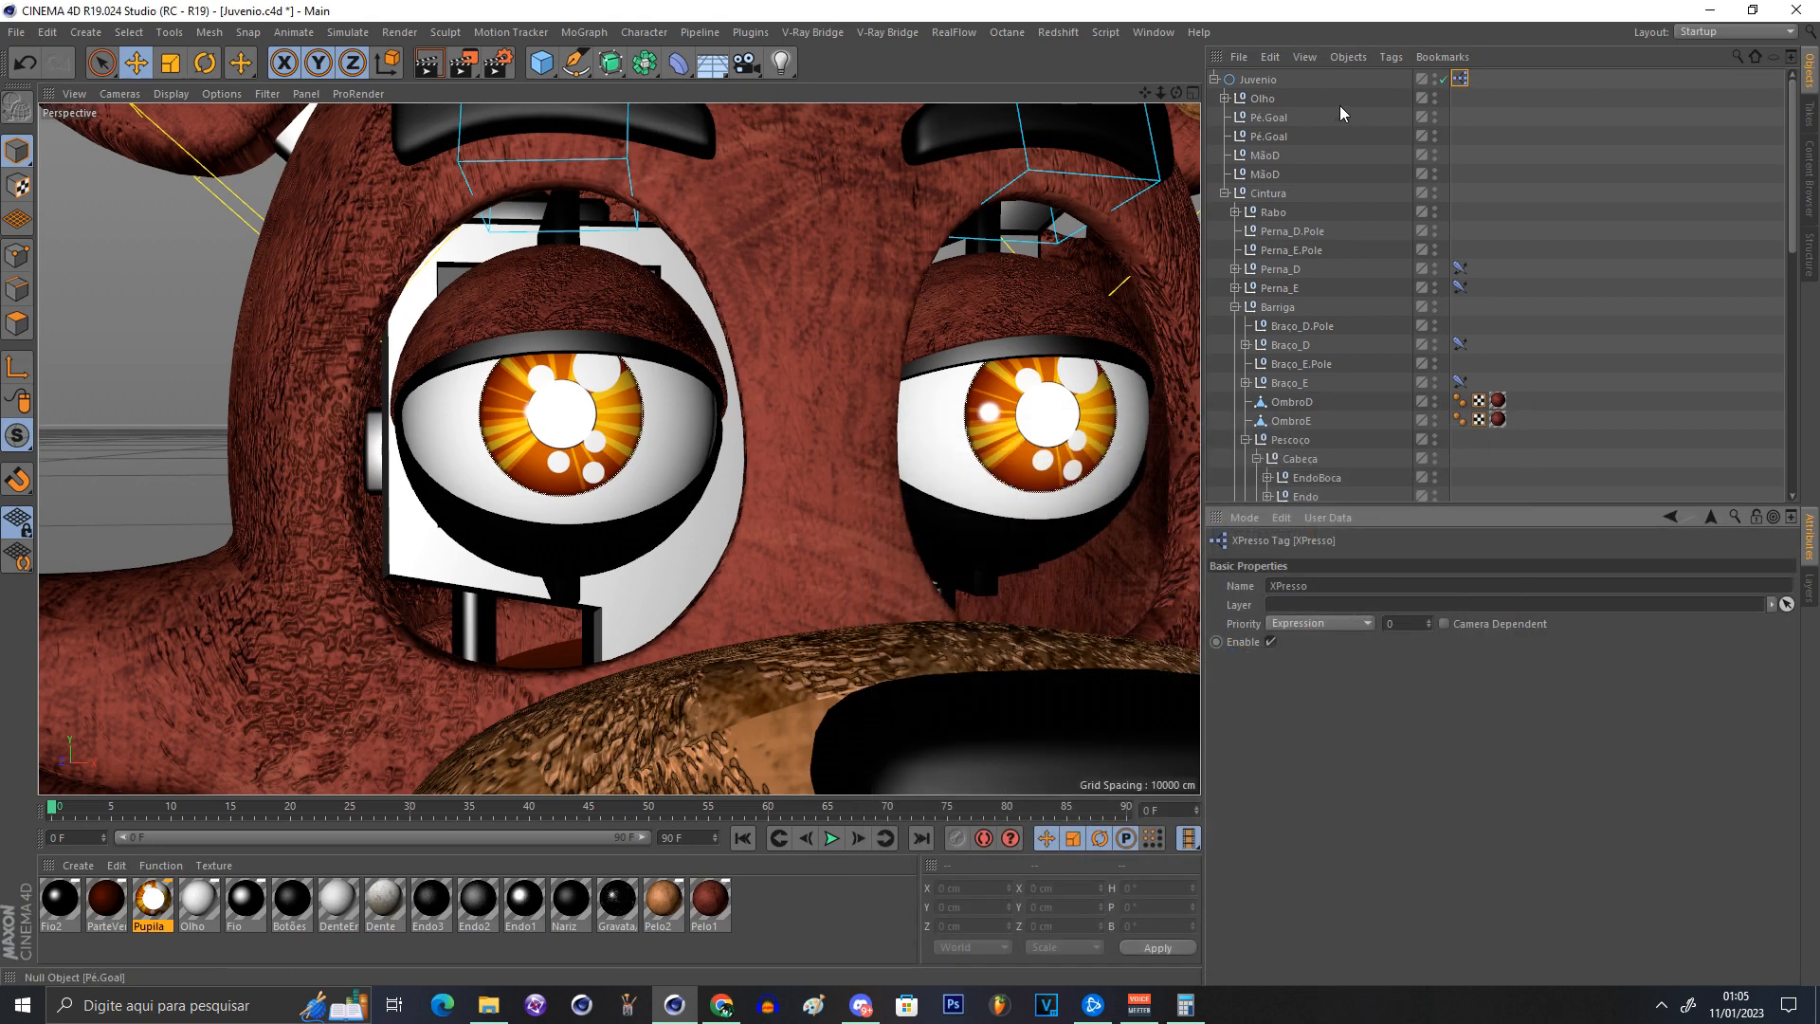
# Step: Add a second XPresso tag to Juvenio and move its editor window clear of the object list
pyautogui.rightClick(1267, 79)
pyautogui.moveTo(1311, 54)
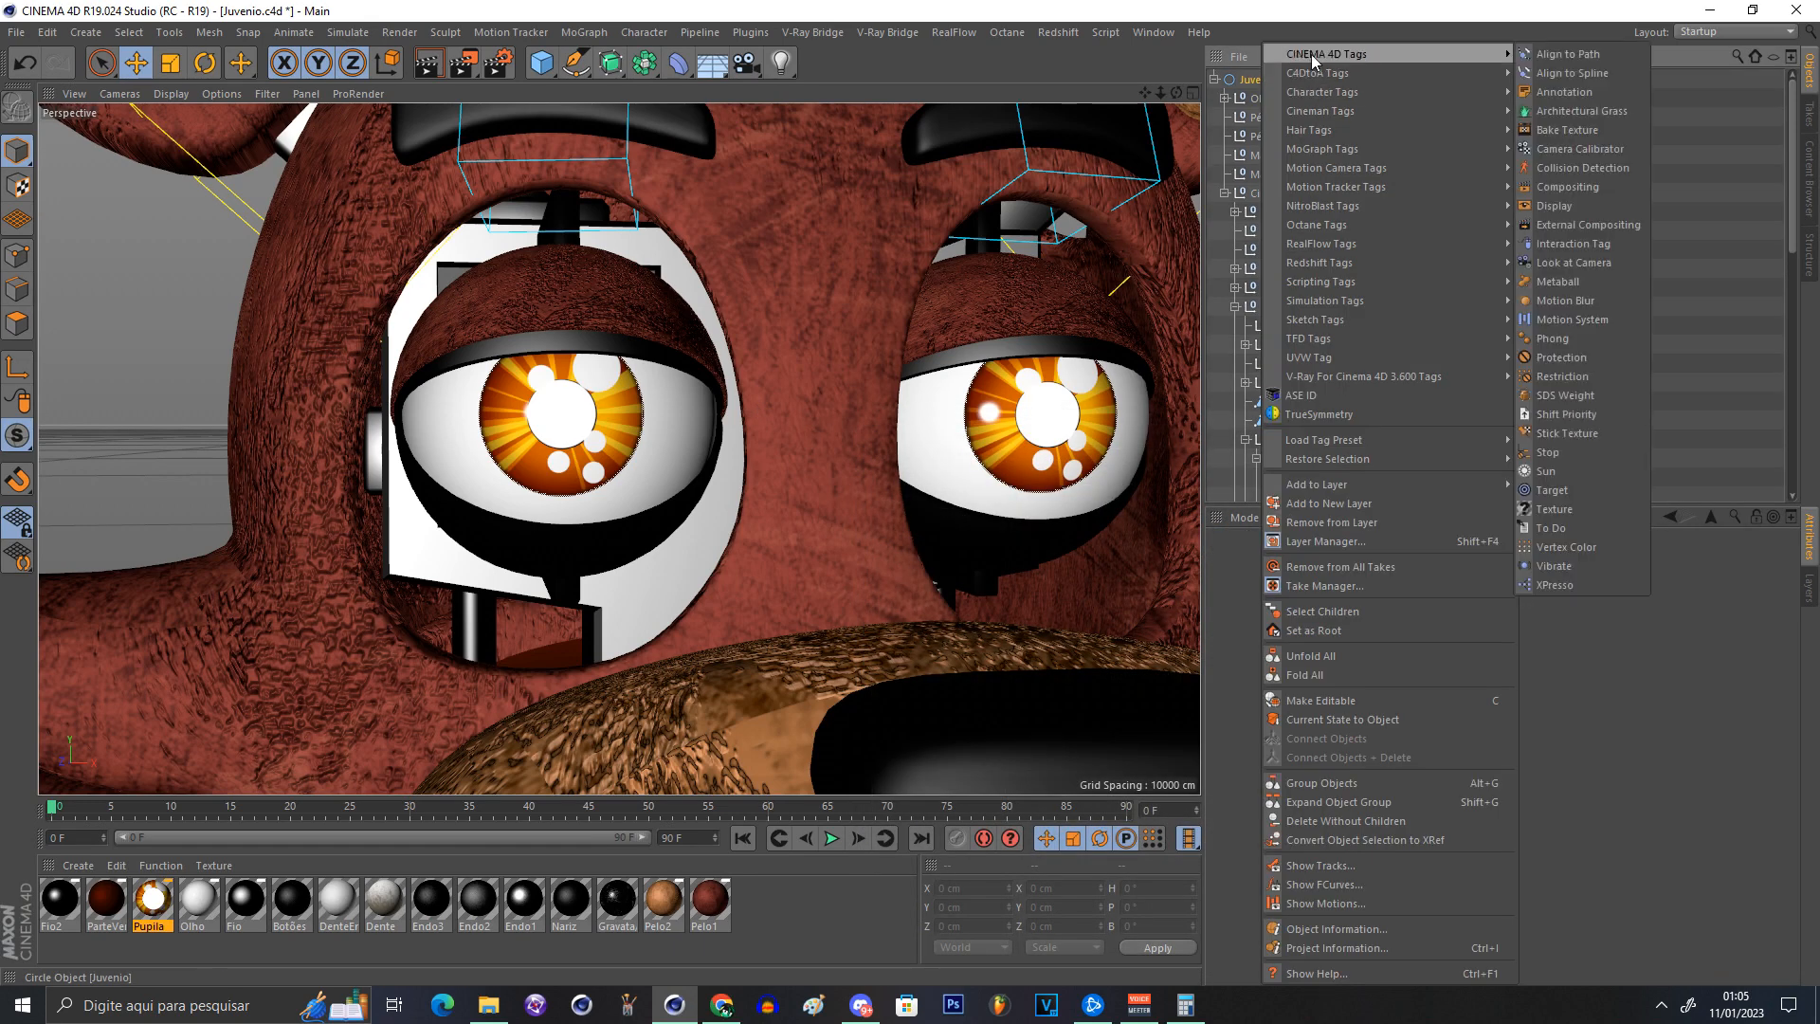
pyautogui.click(1562, 585)
pyautogui.moveTo(1295, 429); pyautogui.dragTo(750, 208)
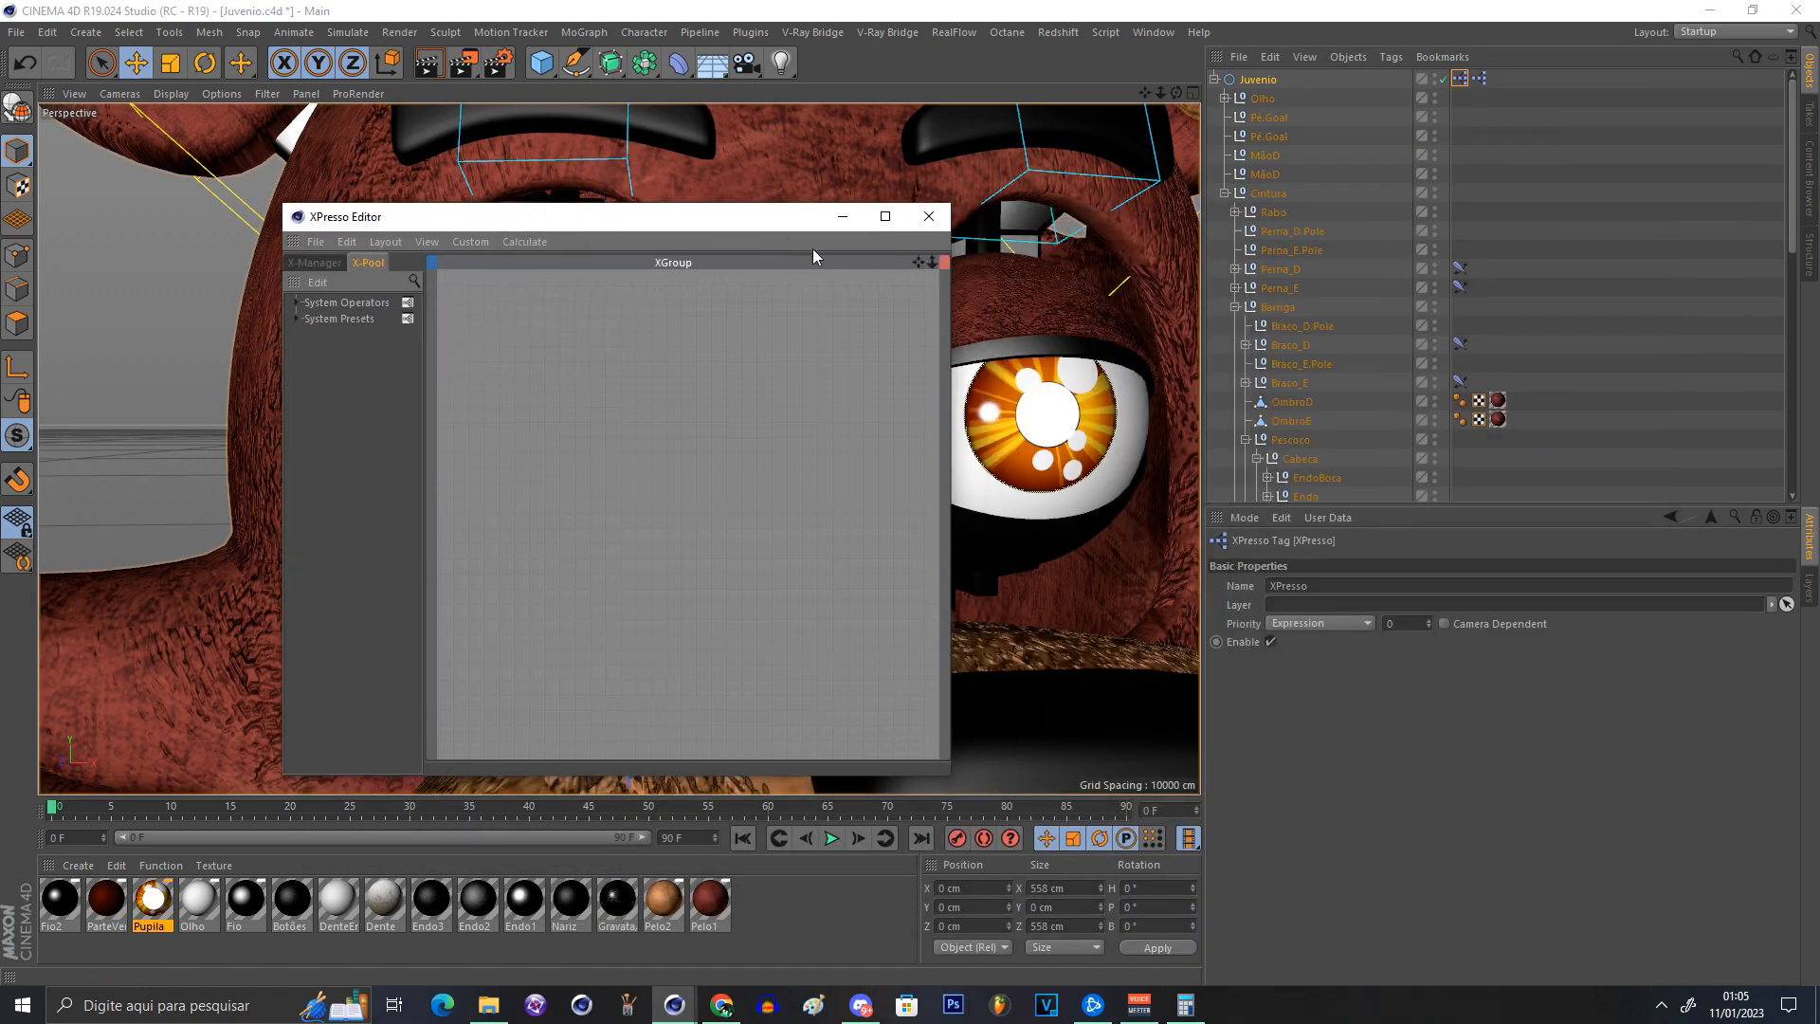
# Step: Add Juvenio as a node in the new XPresso graph and widen the node
pyautogui.moveTo(1257, 79); pyautogui.dragTo(1252, 83)
pyautogui.moveTo(595, 327); pyautogui.dragTo(531, 471)
pyautogui.click(558, 429)
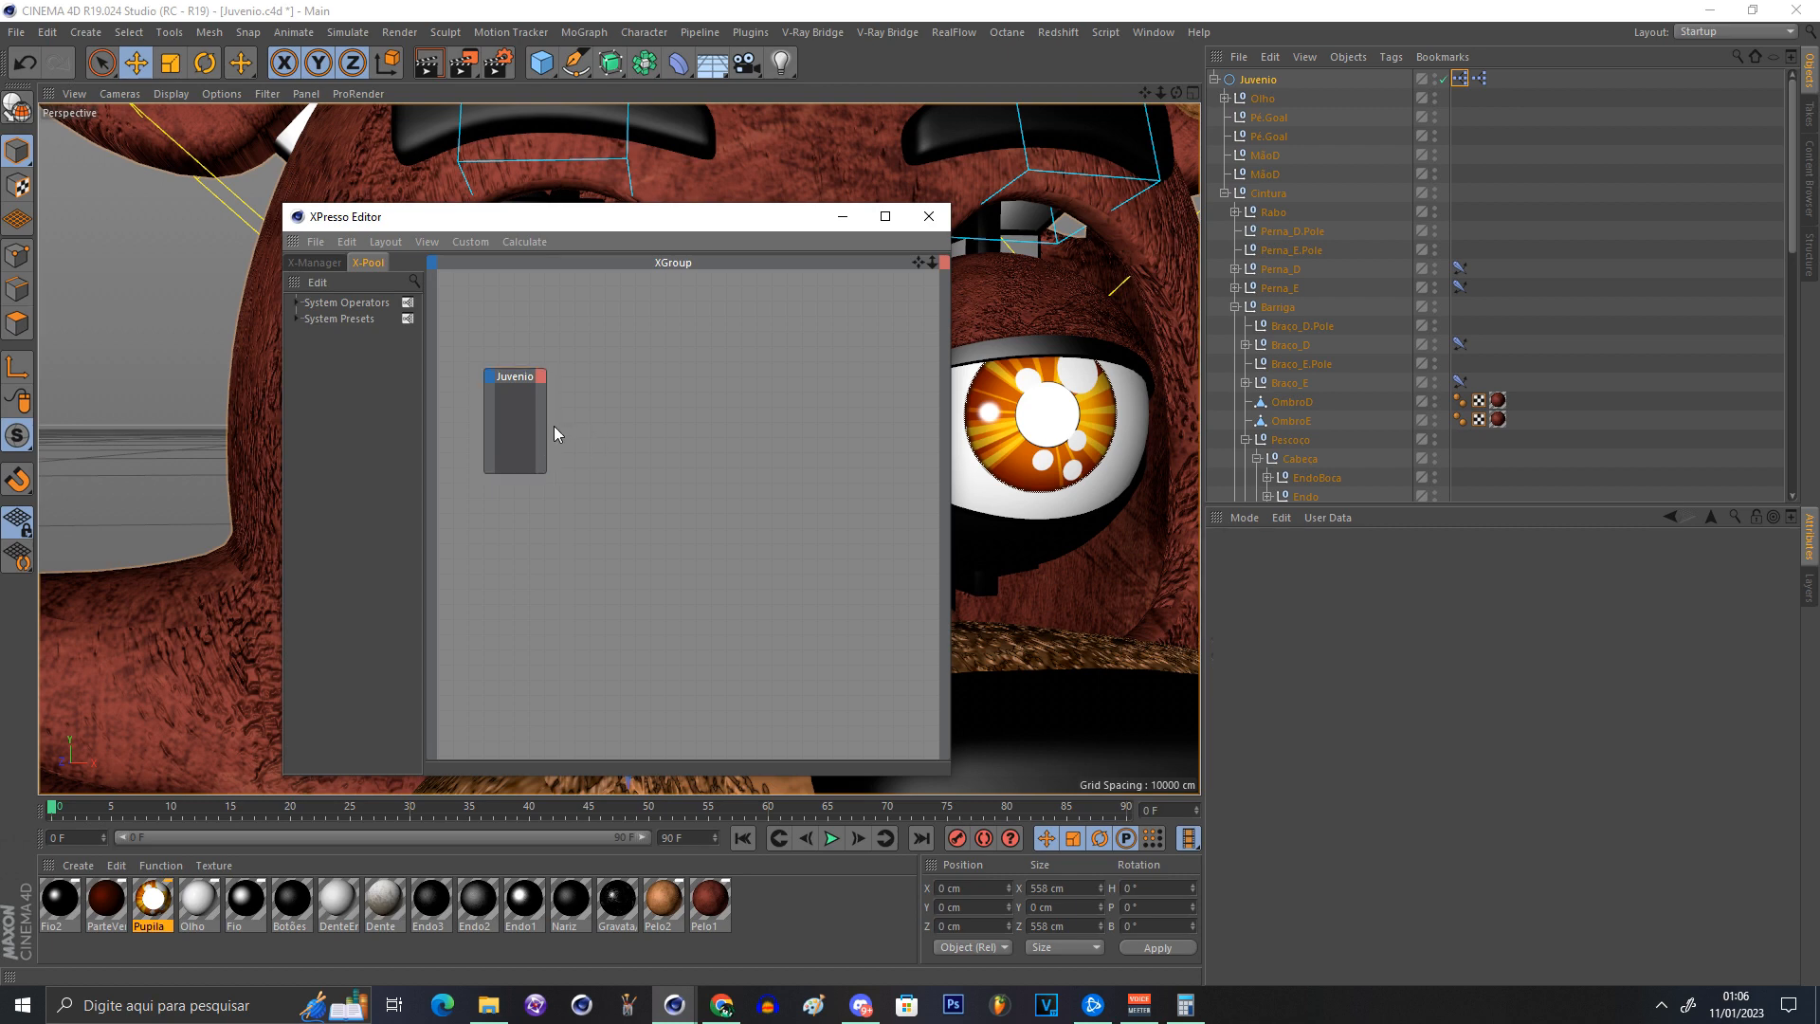
pyautogui.click(541, 376)
pyautogui.moveTo(697, 654)
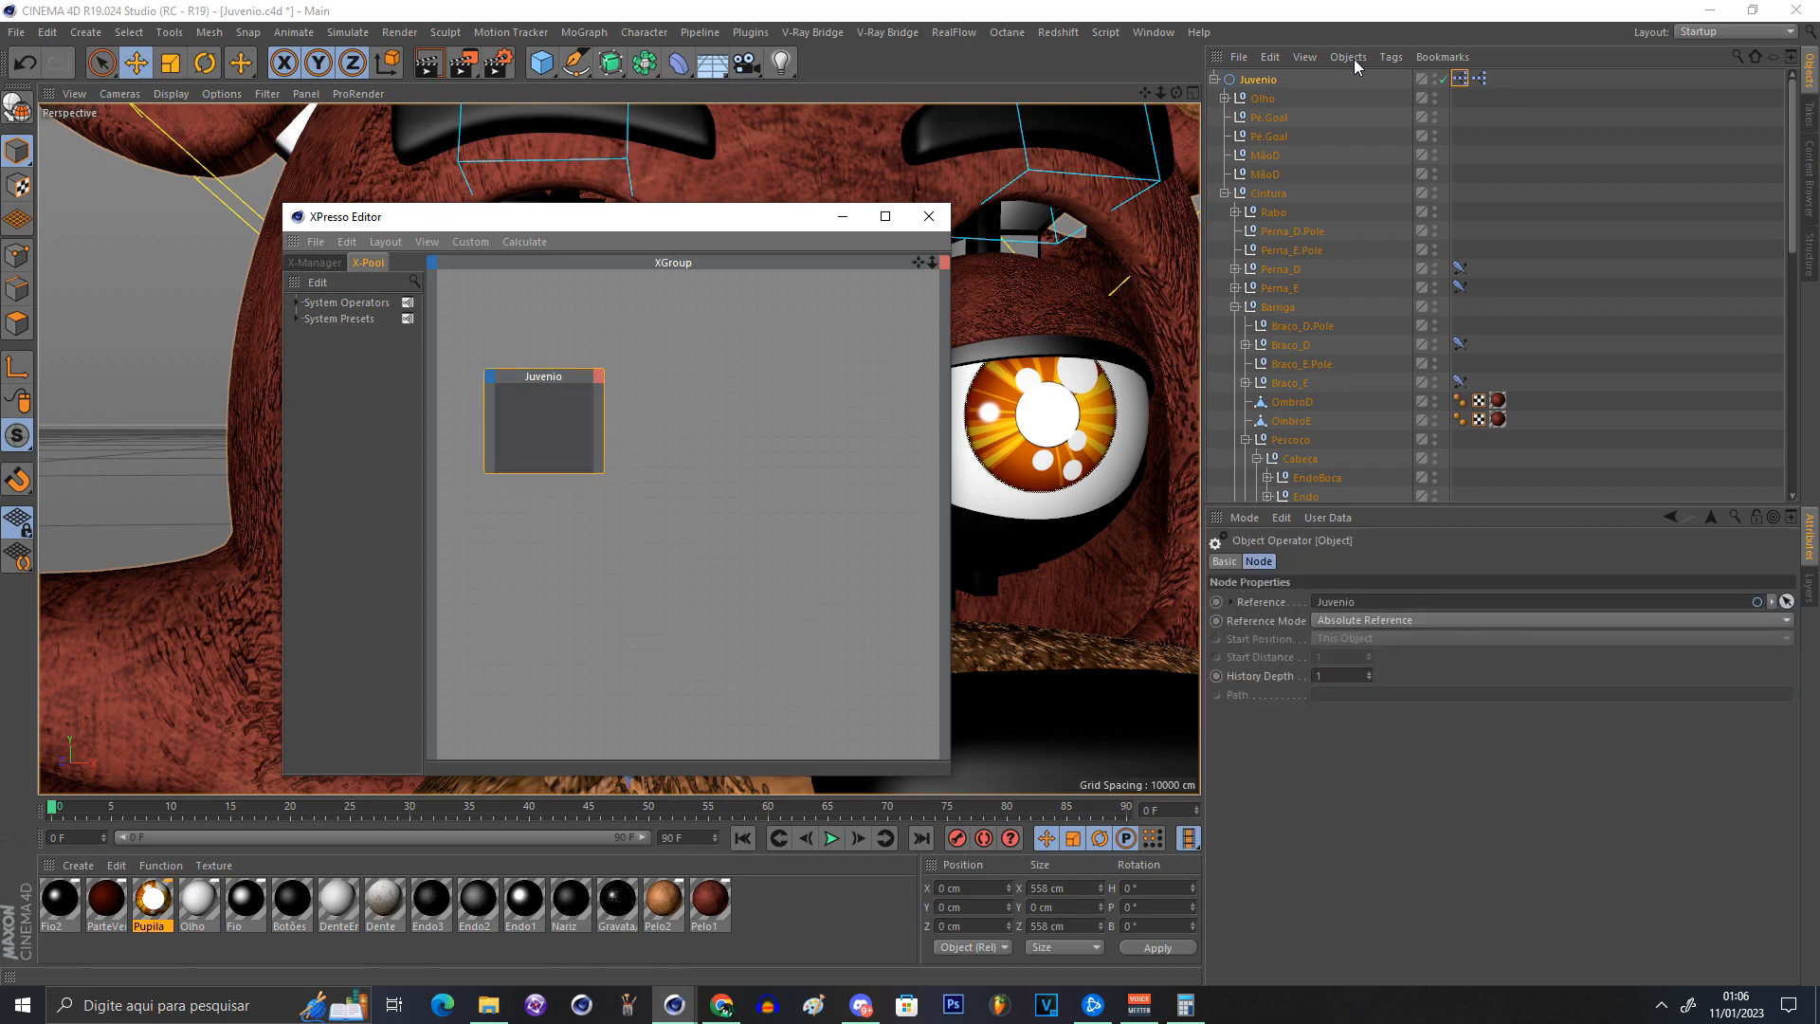
# Step: Add Juvenio's AtivarBrilho, IntensidadeDoBrilho and EscurecerOlhos user data for both the D and E eyes as output ports on its node
pyautogui.click(1263, 80)
pyautogui.scroll(-1, 1260, 976)
pyautogui.moveTo(1274, 887); pyautogui.dragTo(545, 418)
pyautogui.moveTo(1275, 920); pyautogui.dragTo(545, 417)
pyautogui.moveTo(1293, 955); pyautogui.dragTo(578, 476)
pyautogui.click(559, 356)
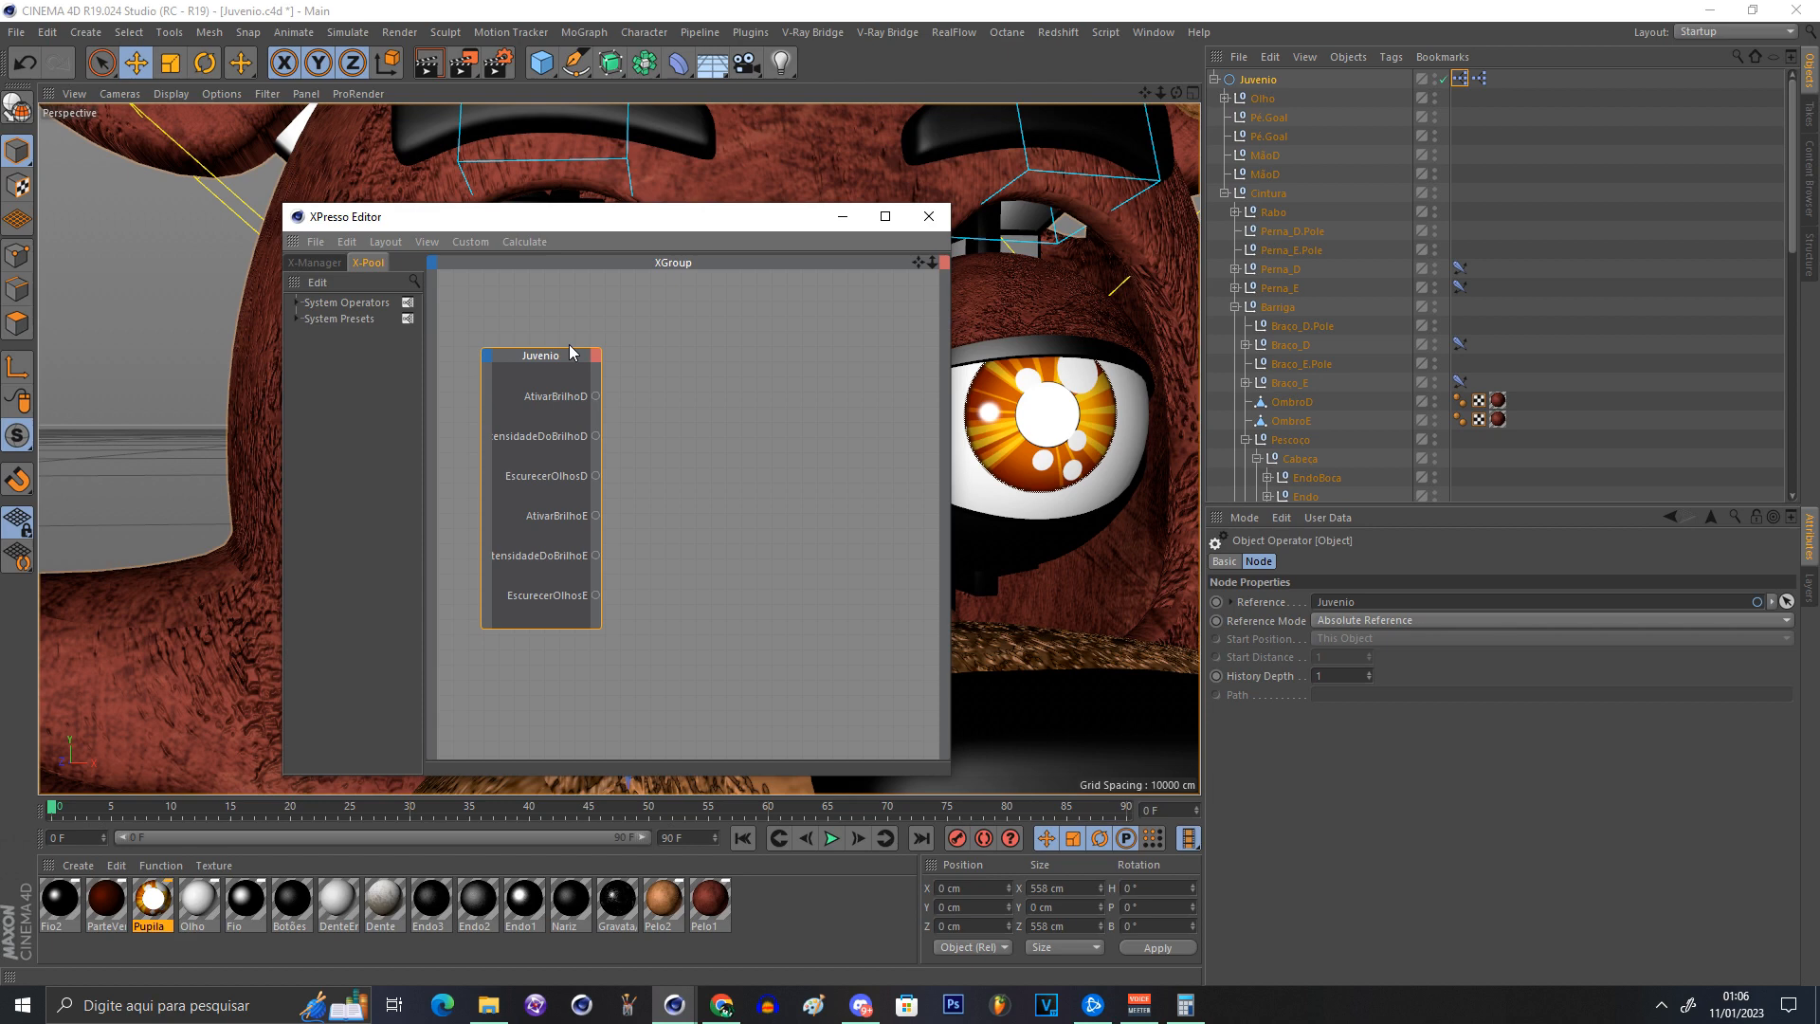
pyautogui.click(567, 463)
# Step: Duplicate the Pupila material and rename the two materials PupilaD and PupilaE
pyautogui.moveTo(616, 216)
pyautogui.mouseDown()
pyautogui.moveTo(523, 313)
pyautogui.moveTo(525, 287)
pyautogui.moveTo(614, 288)
pyautogui.moveTo(590, 240)
pyautogui.mouseUp()
pyautogui.moveTo(169, 889); pyautogui.dragTo(160, 893)
pyautogui.doubleClick(187, 892)
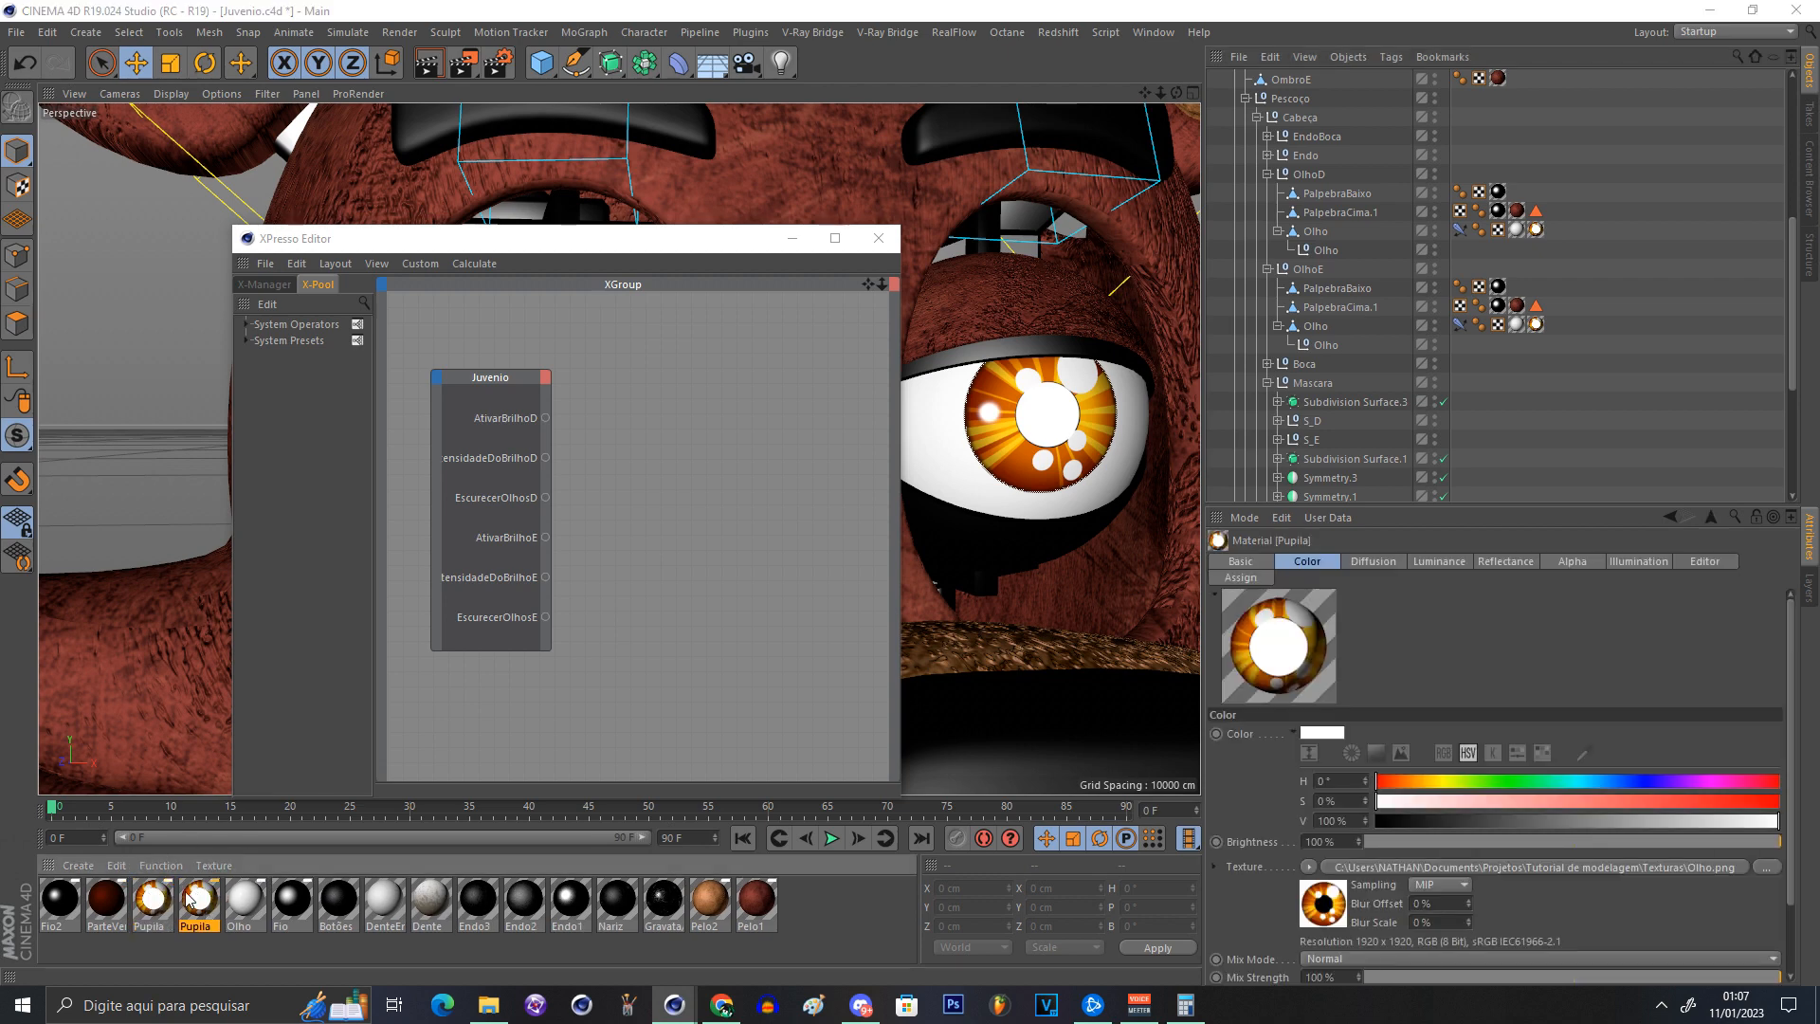
pyautogui.click(360, 293)
pyautogui.click(154, 899)
pyautogui.click(393, 287)
pyautogui.write('E')
# Step: Duplicate the Olho material and rename the two materials OlhoD and OlhoE
pyautogui.click(250, 904)
pyautogui.keyDown('ctrl'); pyautogui.moveTo(250, 905); pyautogui.dragTo(269, 897); pyautogui.keyUp('ctrl')
pyautogui.click(262, 898)
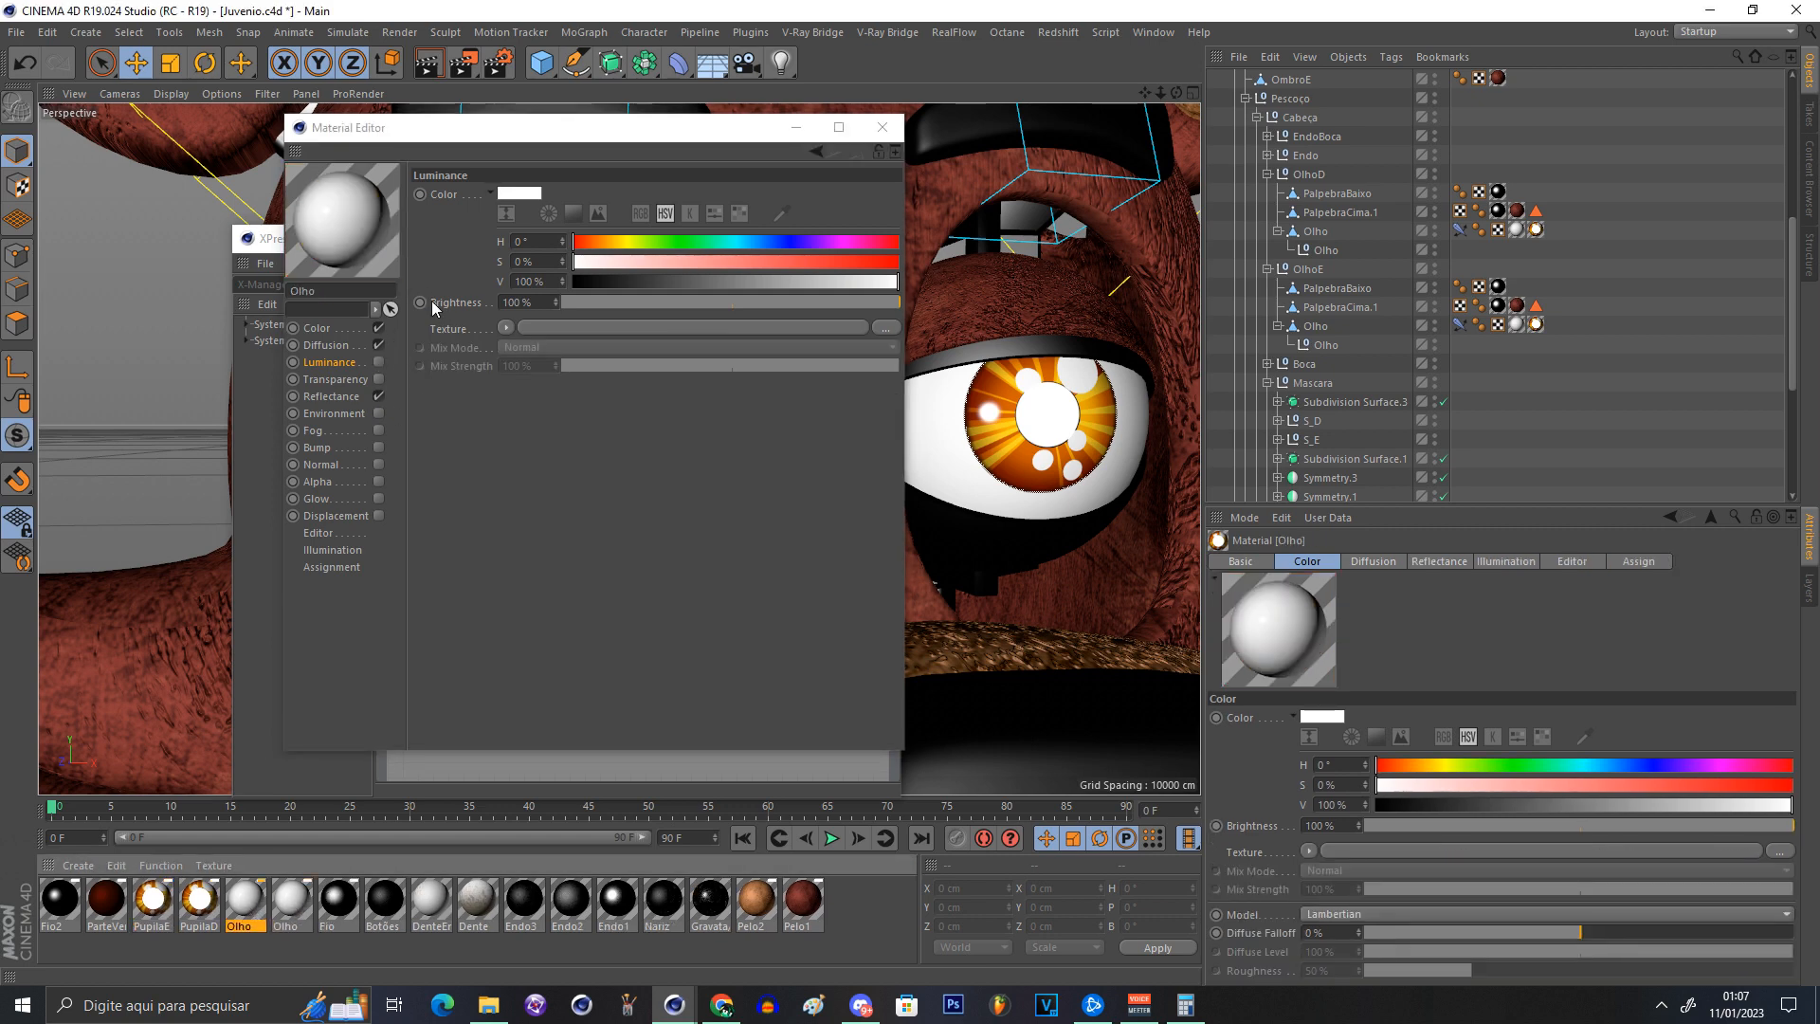
pyautogui.click(337, 290)
pyautogui.write('D')
pyautogui.click(300, 900)
pyautogui.click(326, 290)
pyautogui.write('E')
pyautogui.click(881, 127)
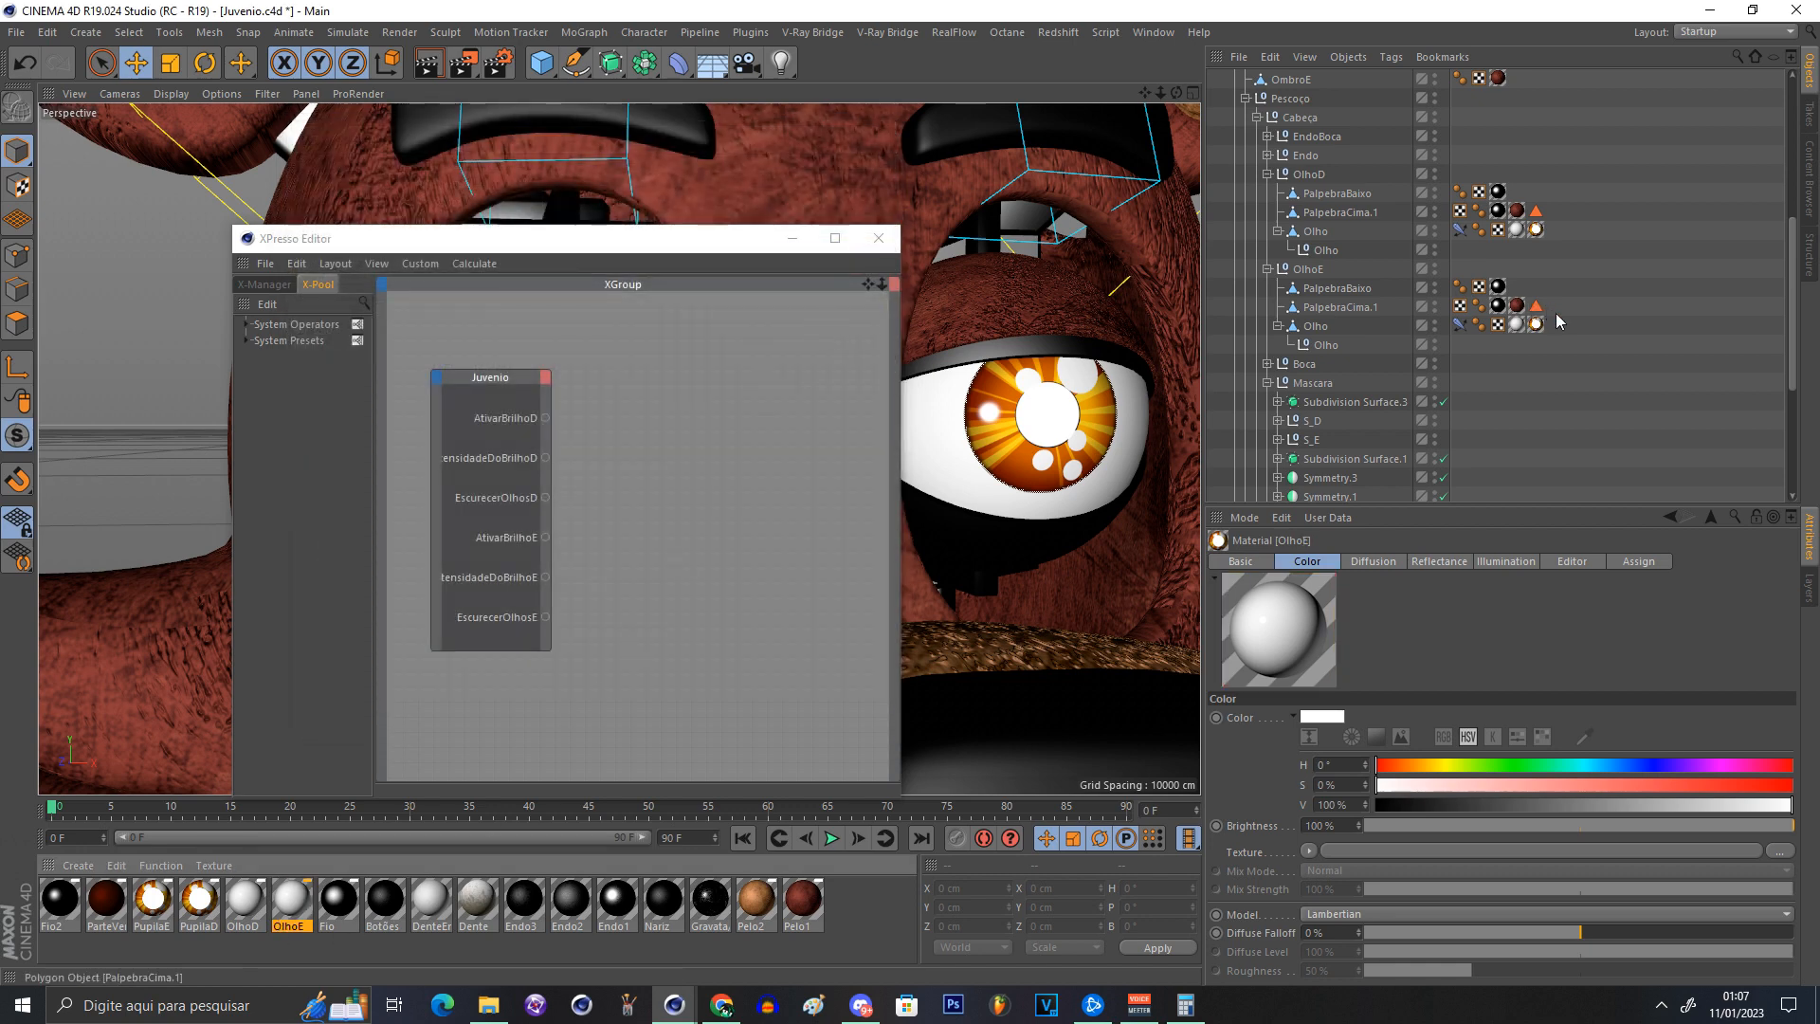
# Step: Assign the OlhoE and PupilaE materials to the Olho eyeball mesh inside the OlhoE group
pyautogui.click(1293, 325)
pyautogui.moveTo(289, 901); pyautogui.dragTo(1517, 324)
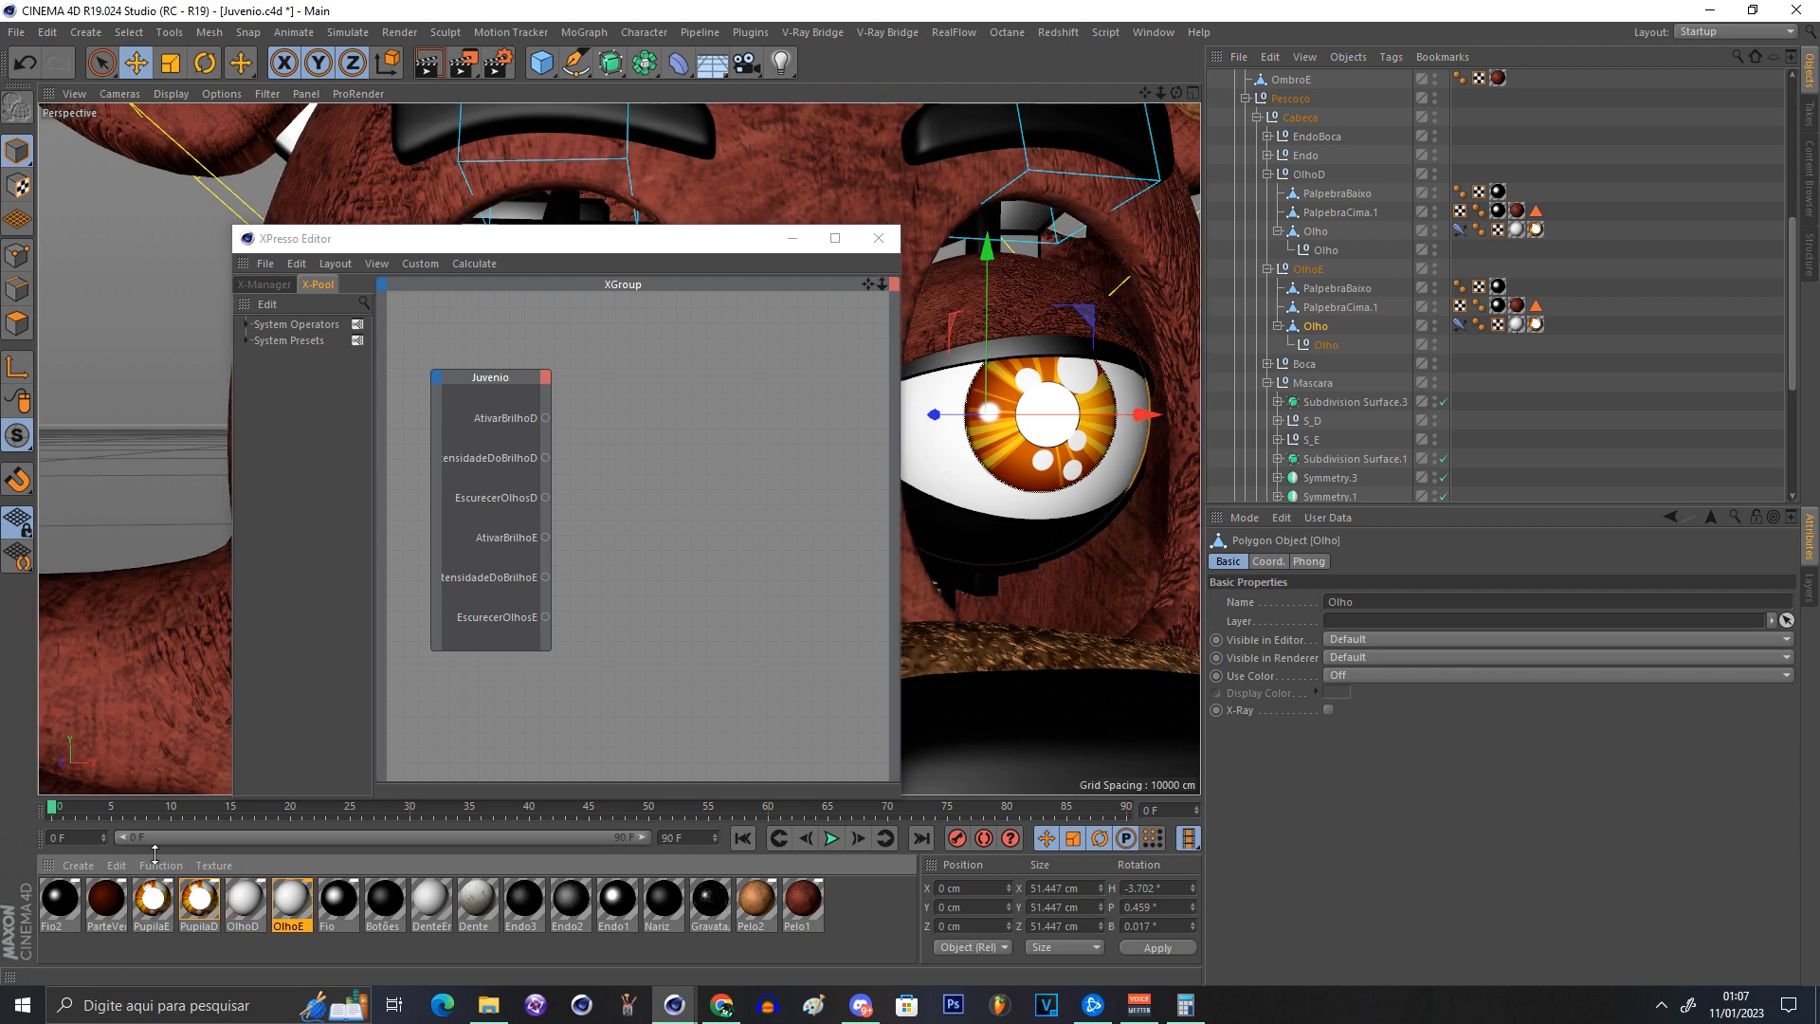
pyautogui.moveTo(154, 899); pyautogui.dragTo(1536, 324)
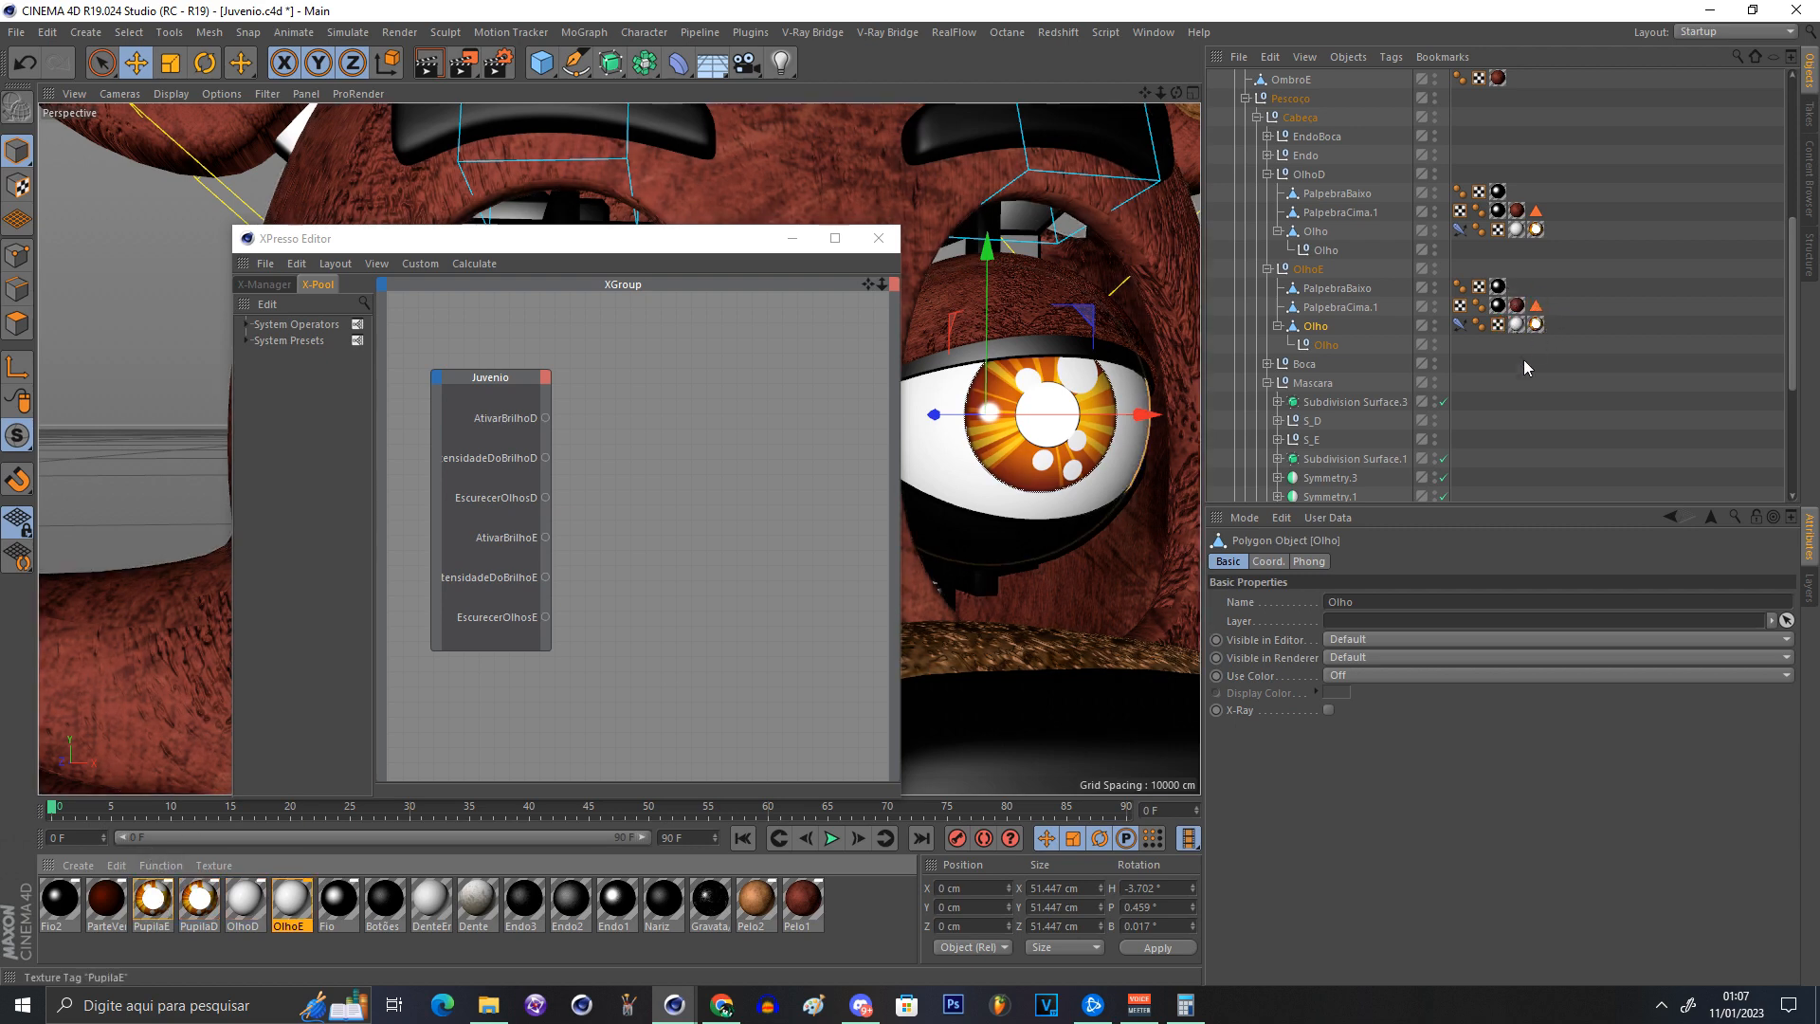
pyautogui.click(1537, 343)
# Step: Test Juvenio's ÍrisTamanhoD and ÍrisTamanhoE sliders and reset both to 0%
pyautogui.scroll(6, 1289, 99)
pyautogui.click(1259, 80)
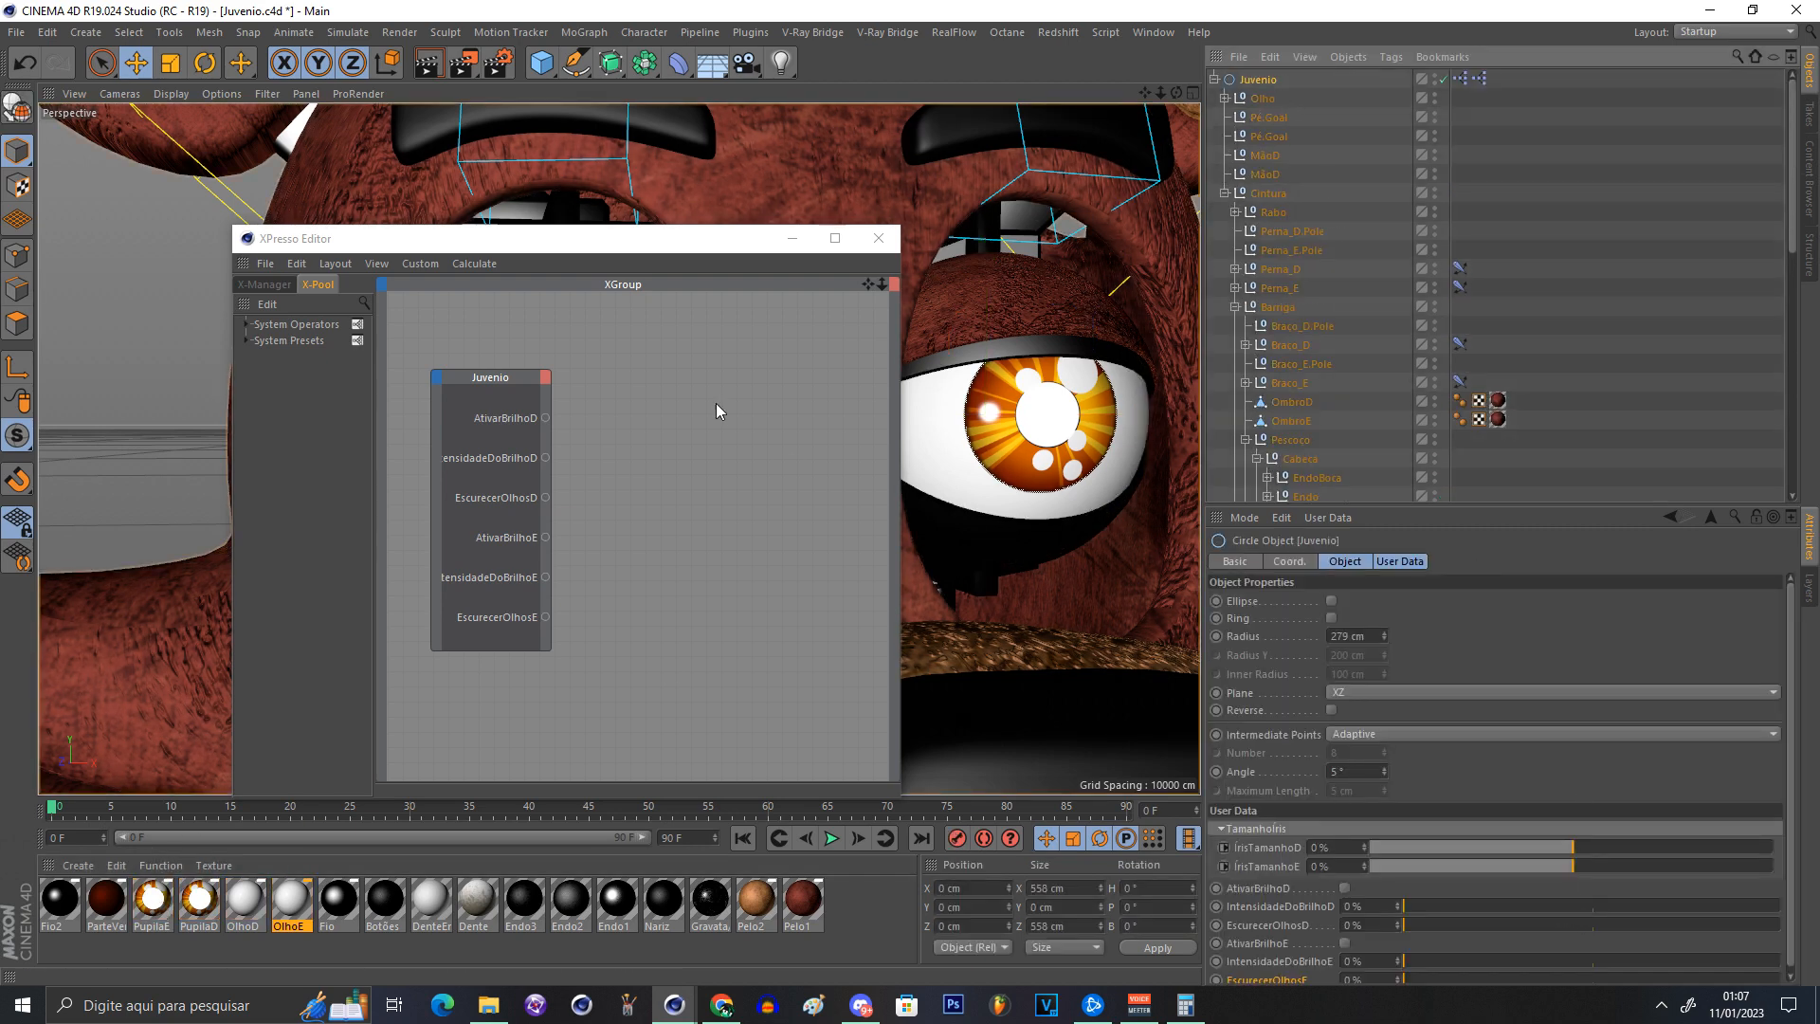
pyautogui.moveTo(638, 239); pyautogui.dragTo(244, 280)
pyautogui.moveTo(1521, 844)
pyautogui.mouseDown()
pyautogui.moveTo(1305, 828)
pyautogui.moveTo(1763, 848)
pyautogui.moveTo(1782, 867)
pyautogui.moveTo(1536, 867)
pyautogui.mouseUp()
pyautogui.moveTo(1353, 847); pyautogui.dragTo(1313, 865)
pyautogui.write('00')
pyautogui.press('Return')
# Step: Add the PupilaD material as a node beside the Juvenio node in the XPresso graph
pyautogui.moveTo(310, 286); pyautogui.dragTo(856, 224)
pyautogui.click(635, 358)
pyautogui.moveTo(635, 359); pyautogui.dragTo(642, 341)
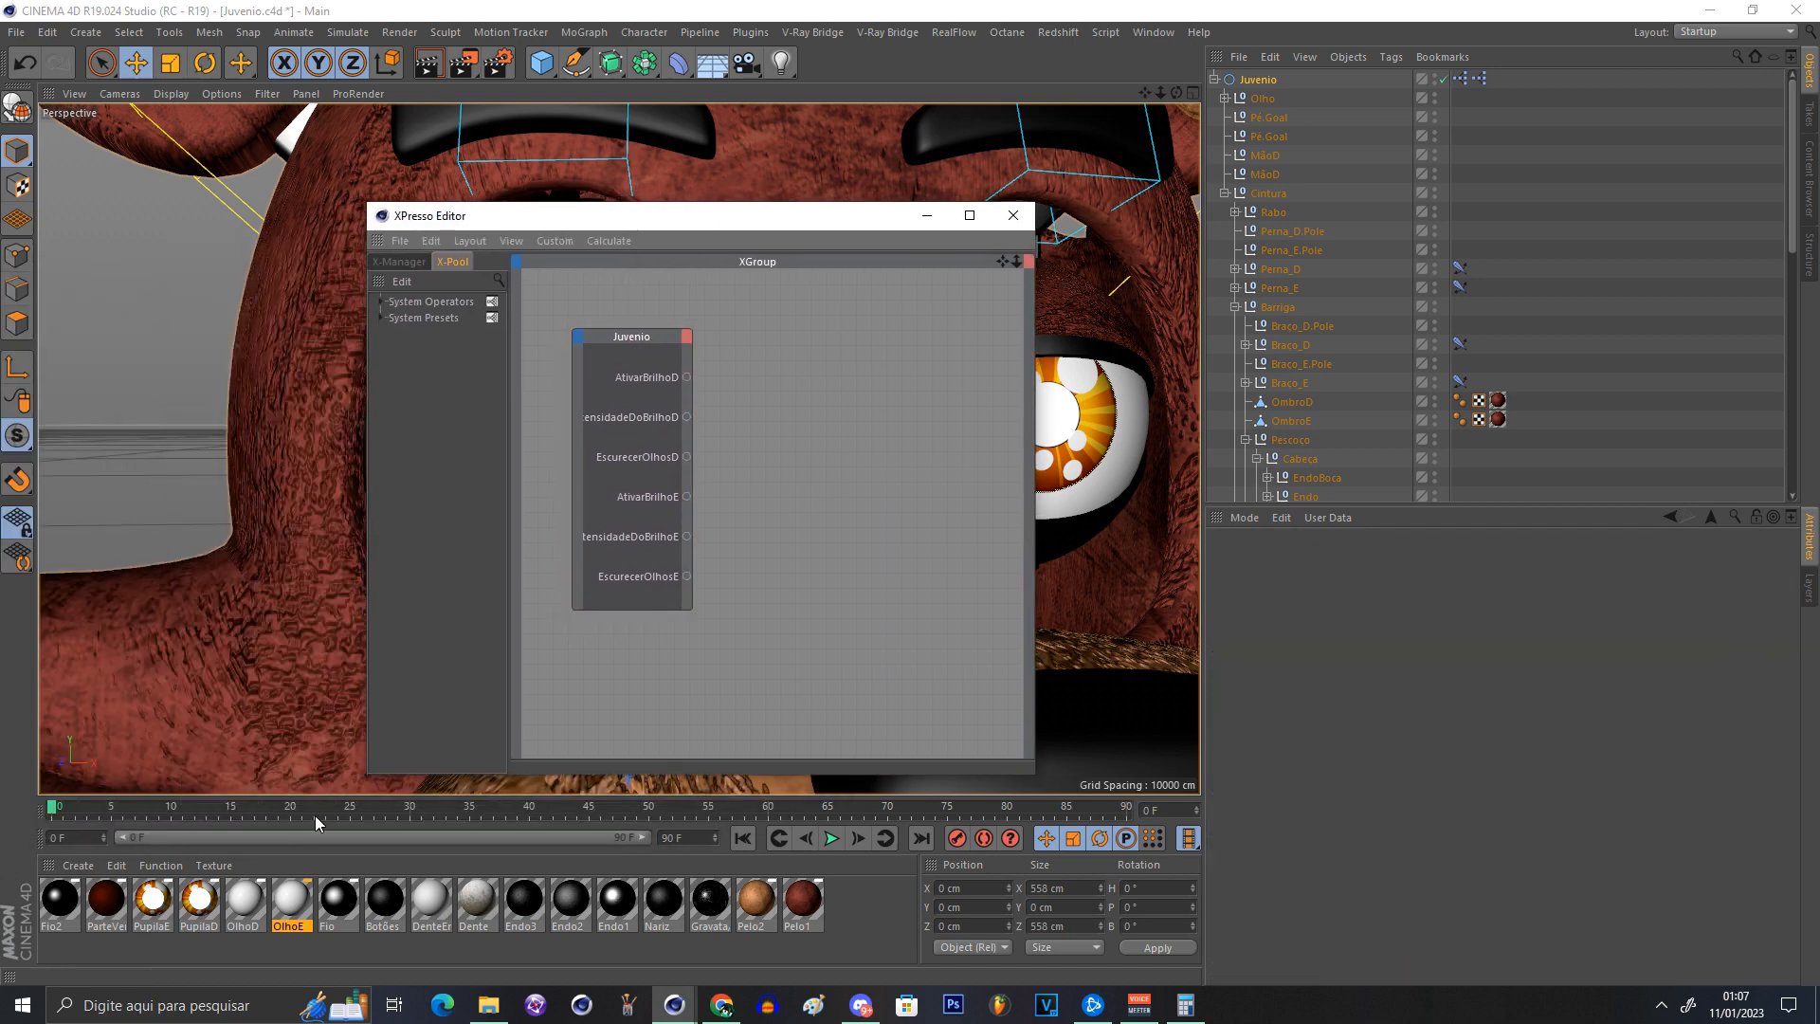
pyautogui.moveTo(197, 895); pyautogui.dragTo(864, 352)
pyautogui.moveTo(754, 223); pyautogui.dragTo(1154, 274)
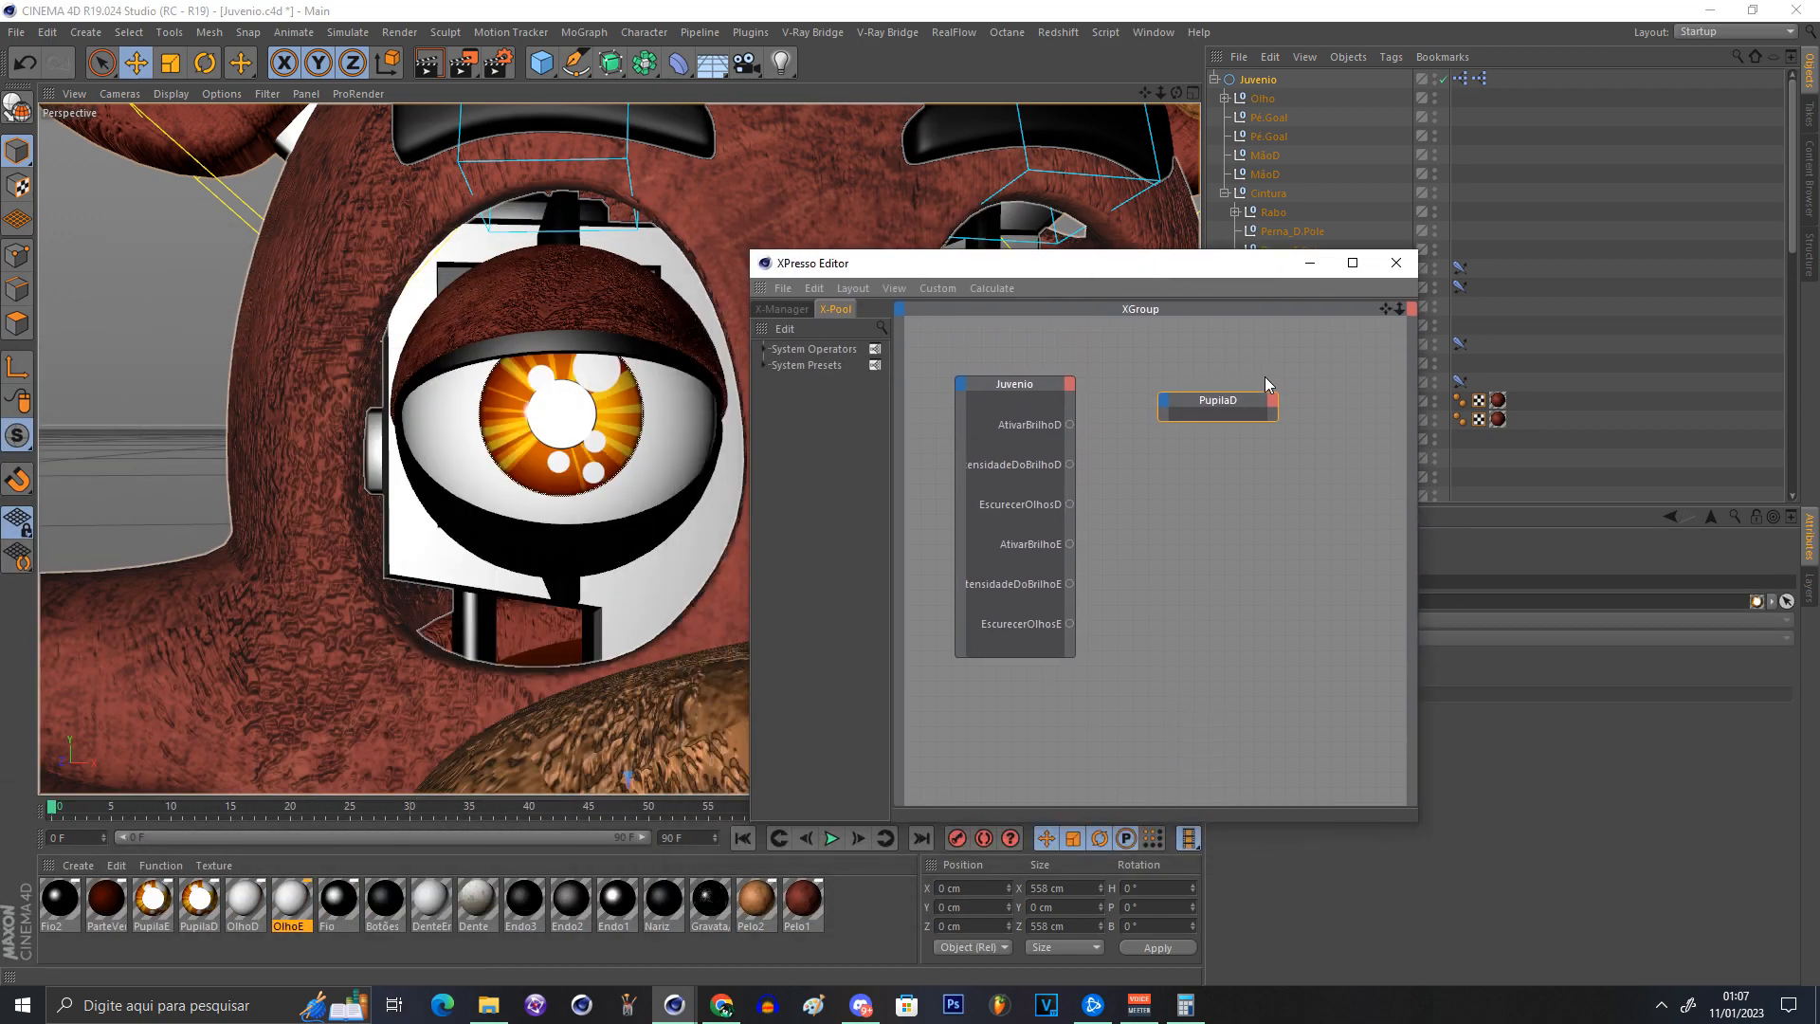
# Step: Add an Enable Luminance input to the PupilaD node and connect Juvenio's AtivarBrilhoD output to it
pyautogui.click(1165, 400)
pyautogui.moveTo(1200, 421)
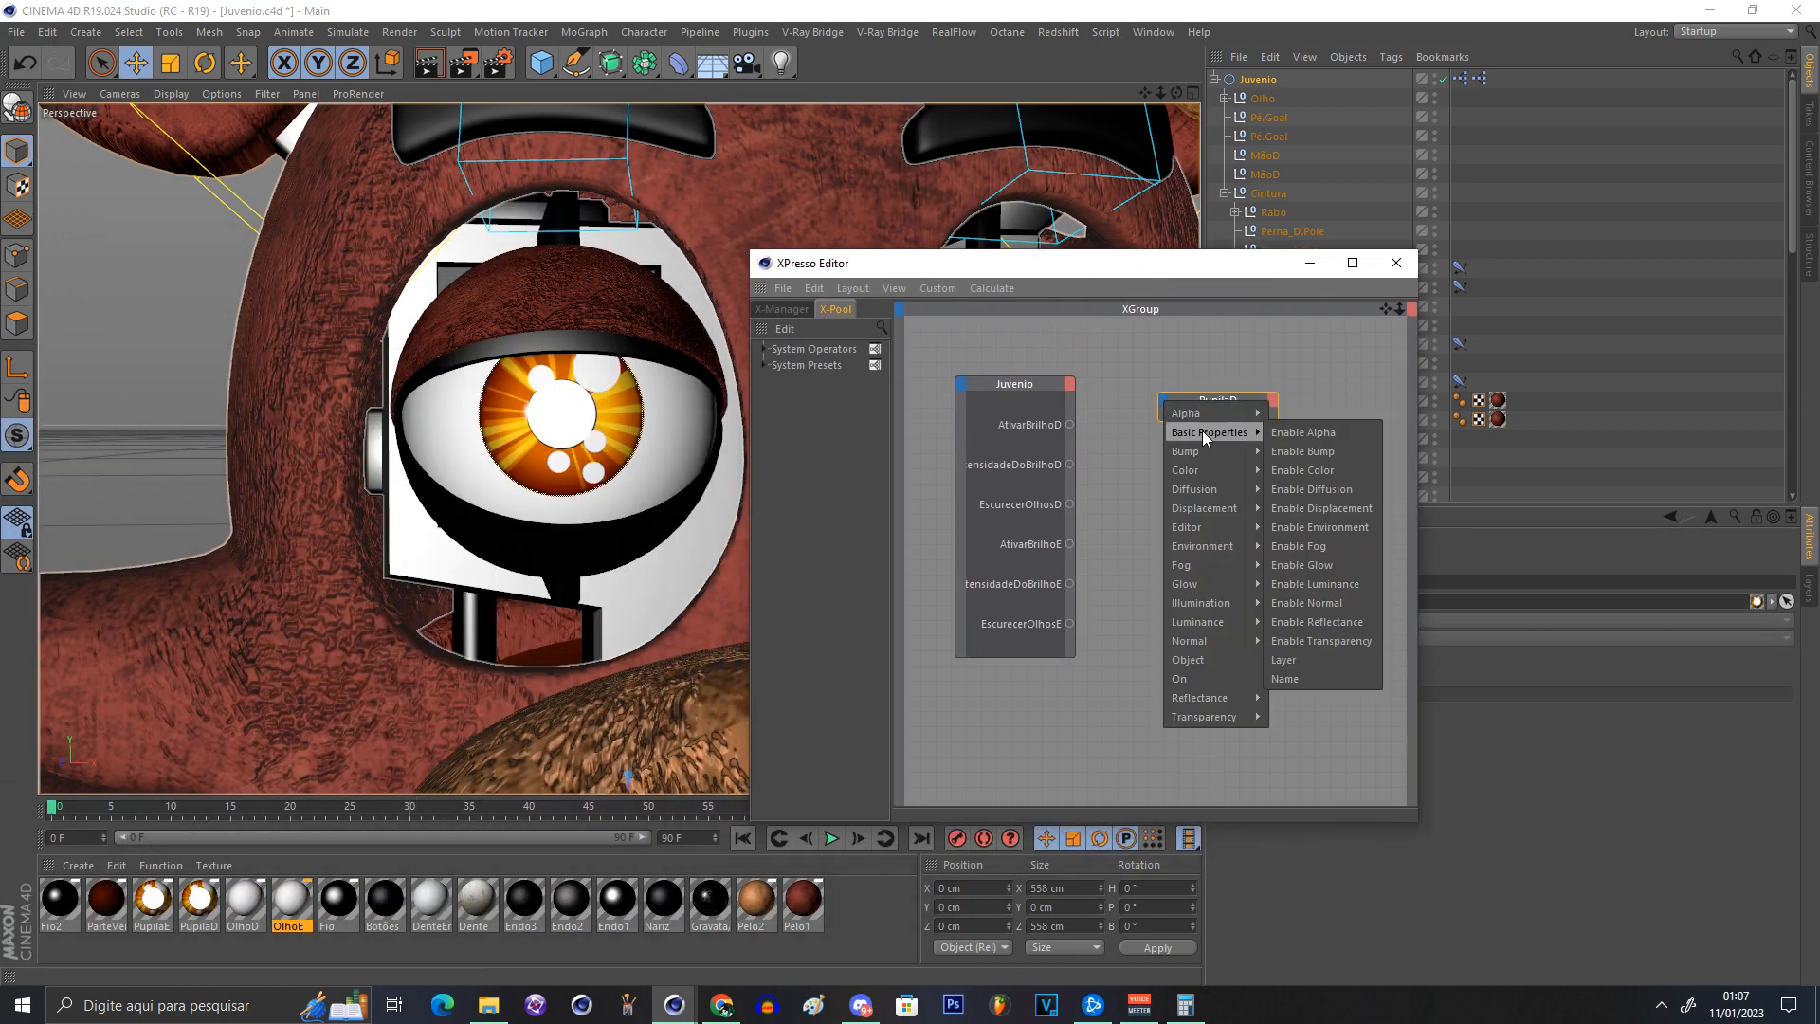
pyautogui.click(1356, 585)
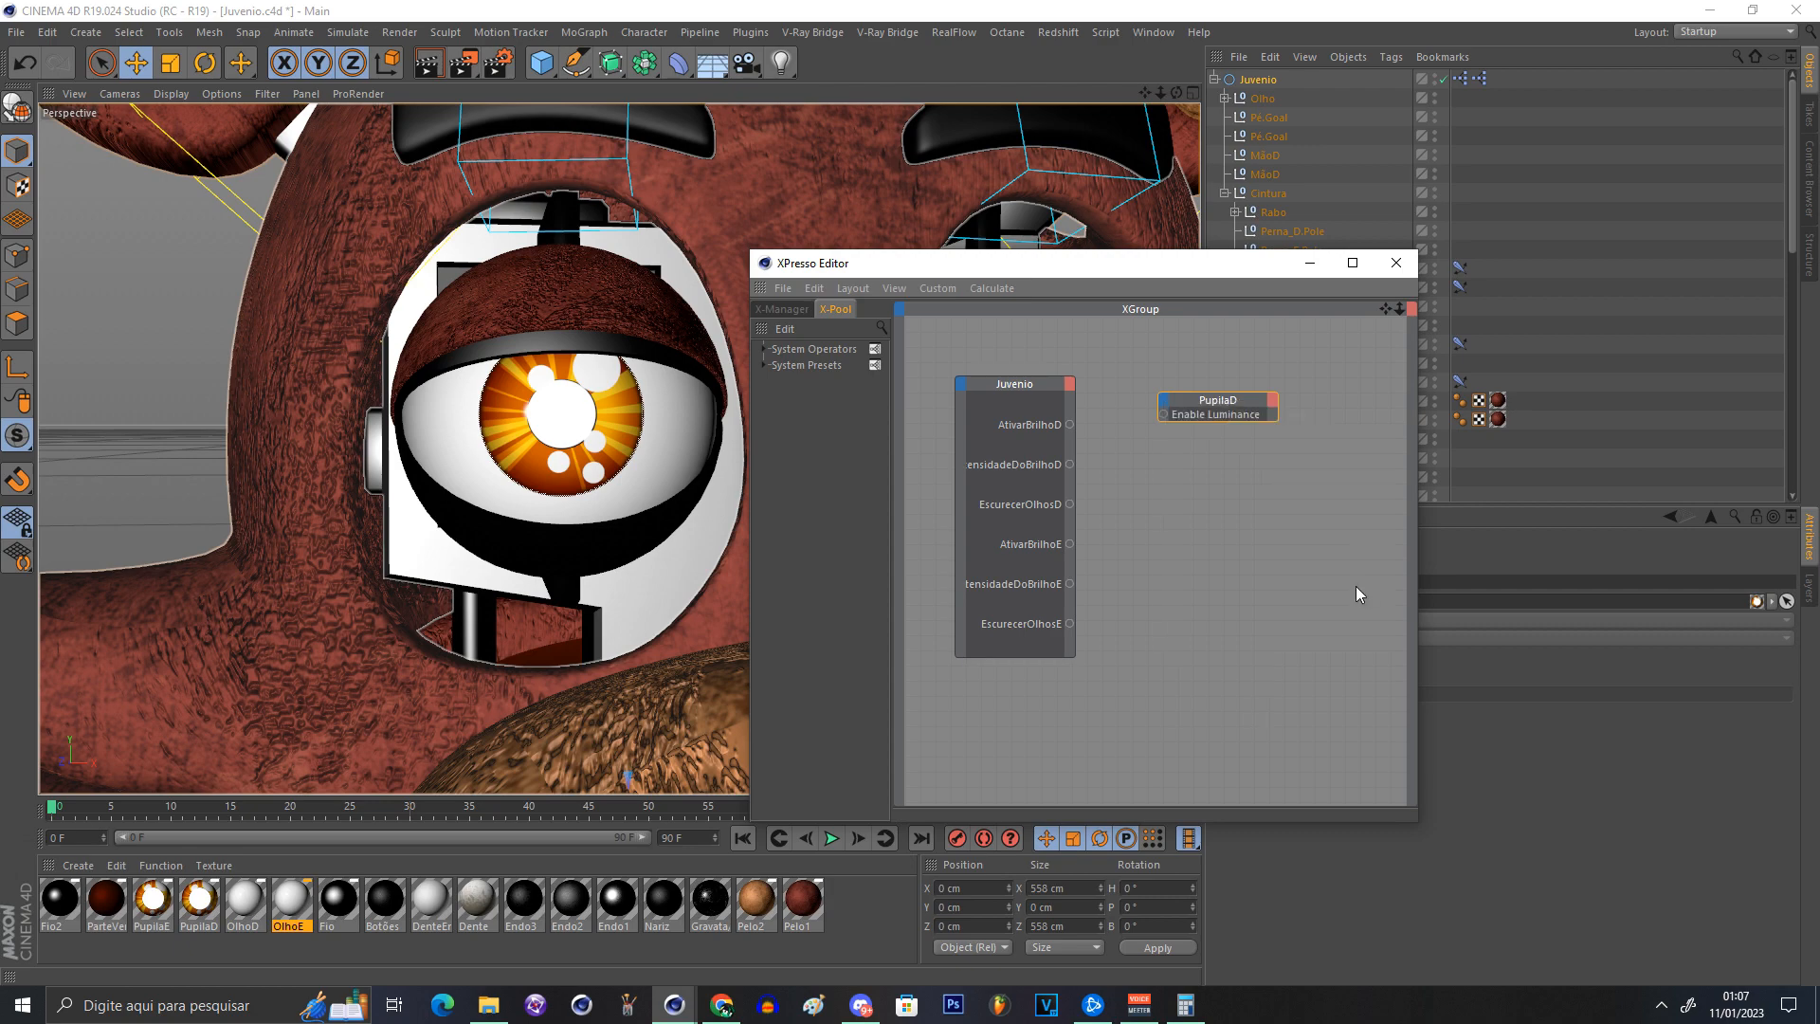
pyautogui.click(1174, 475)
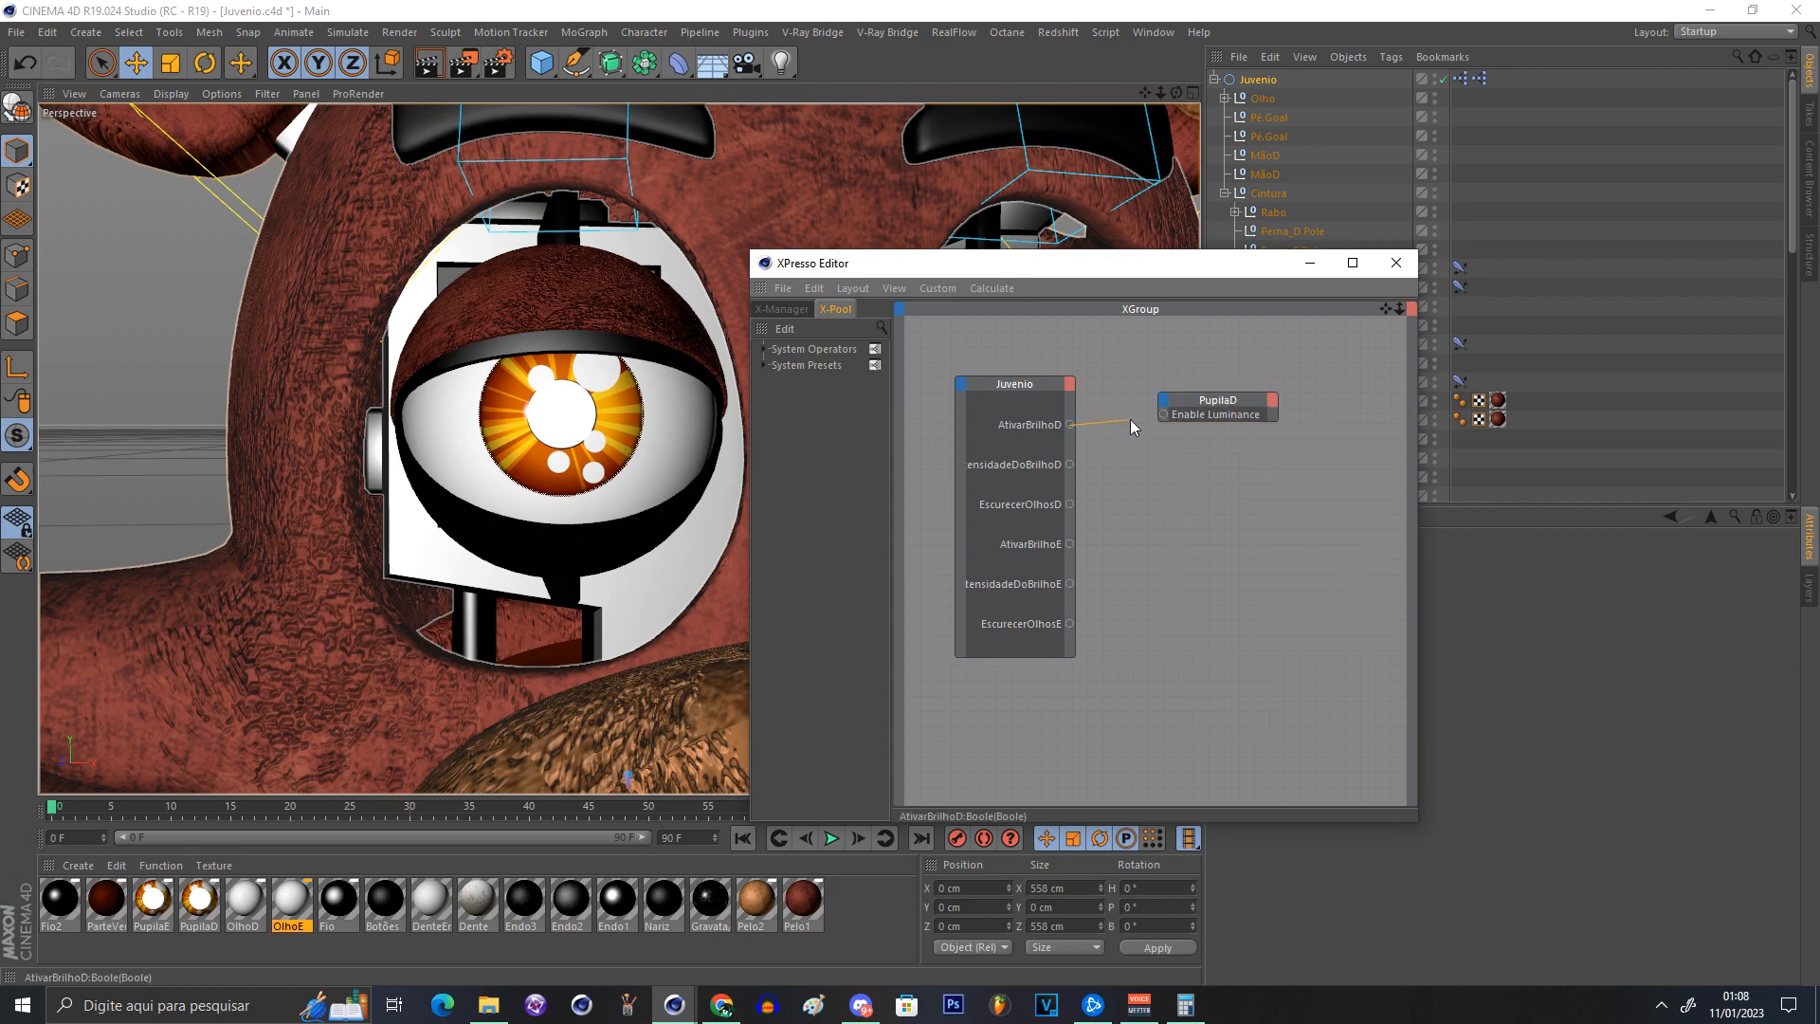
pyautogui.moveTo(1166, 414); pyautogui.dragTo(1165, 413)
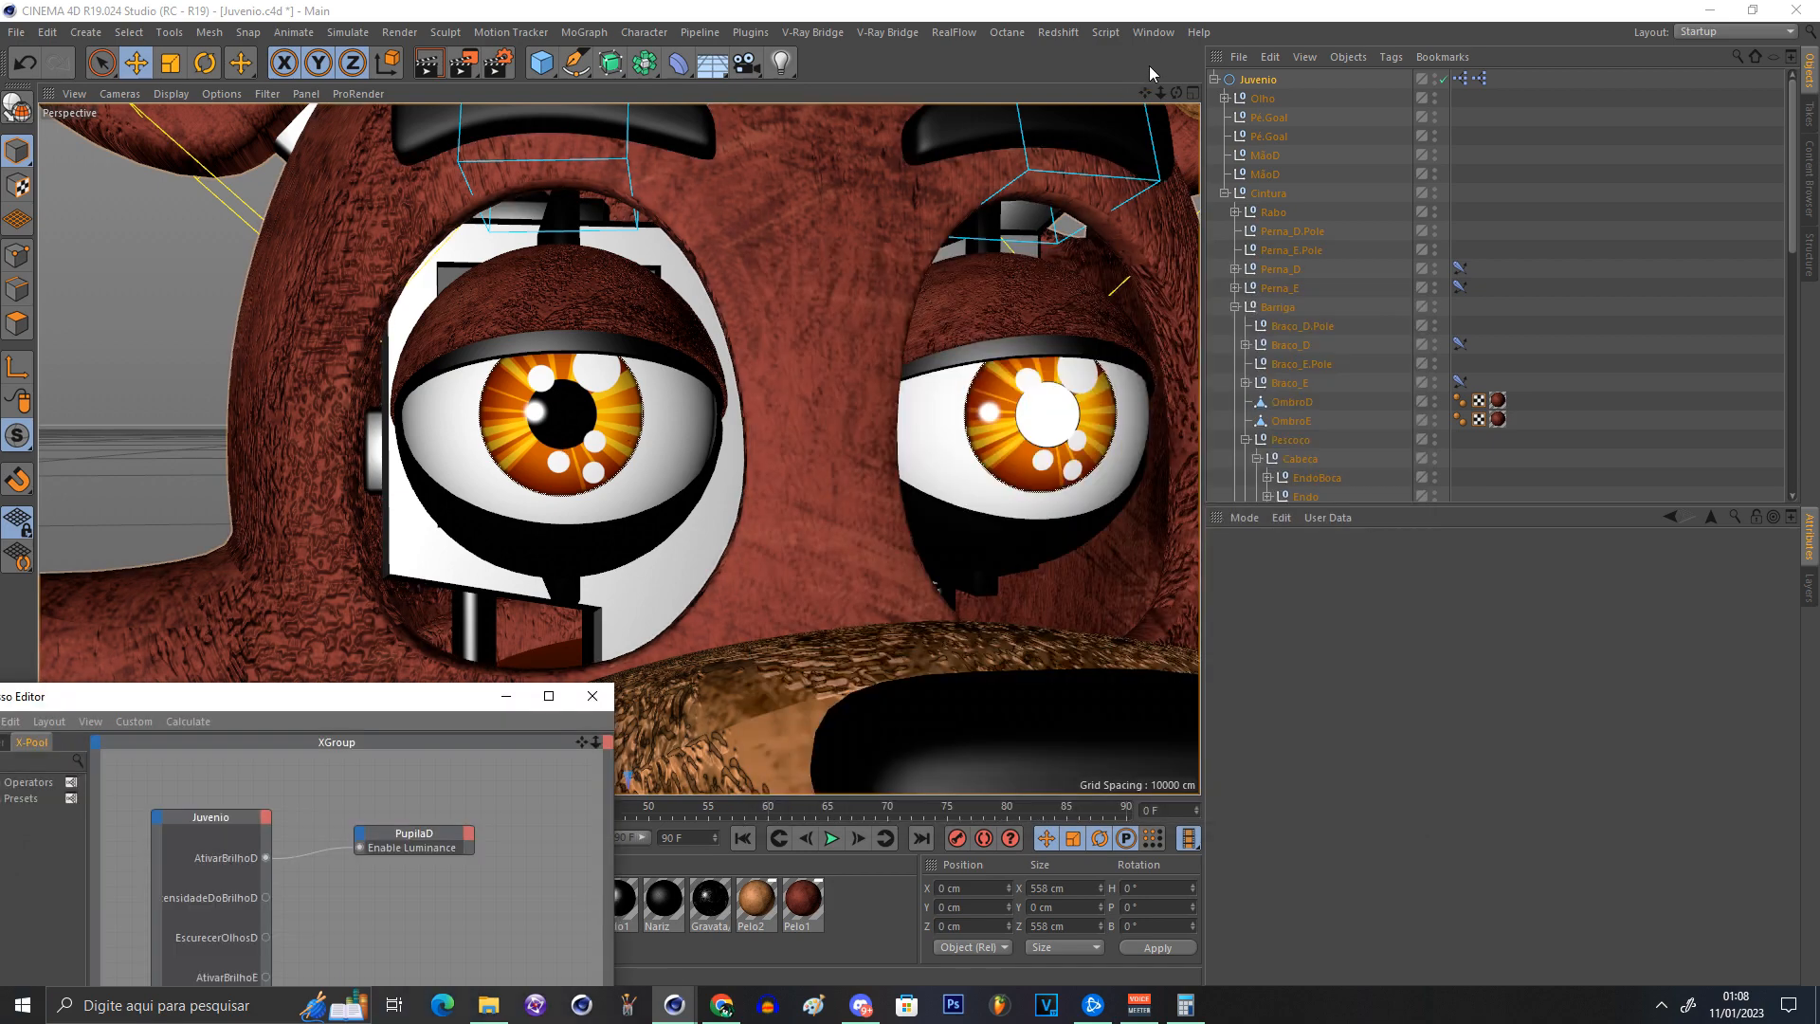
# Step: Toggle Juvenio's AtivarBrilhoD user data on and off to test the pupil glow
pyautogui.click(1242, 78)
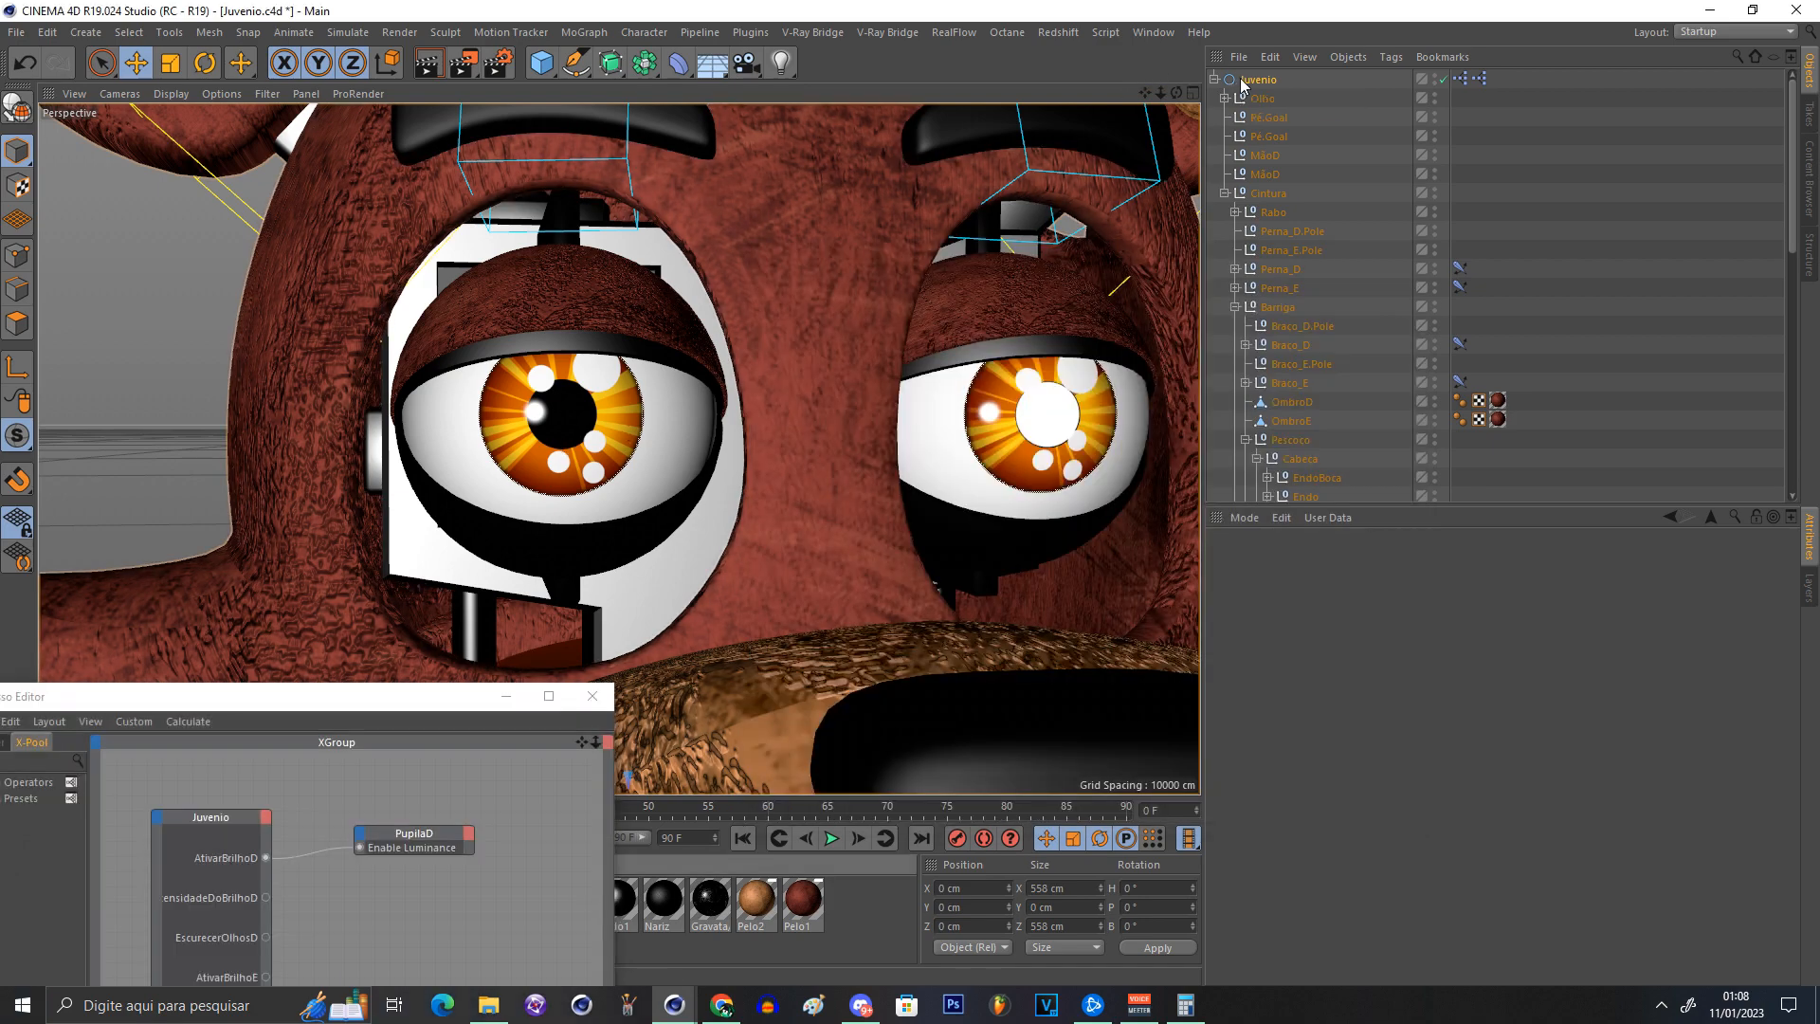
pyautogui.click(1271, 889)
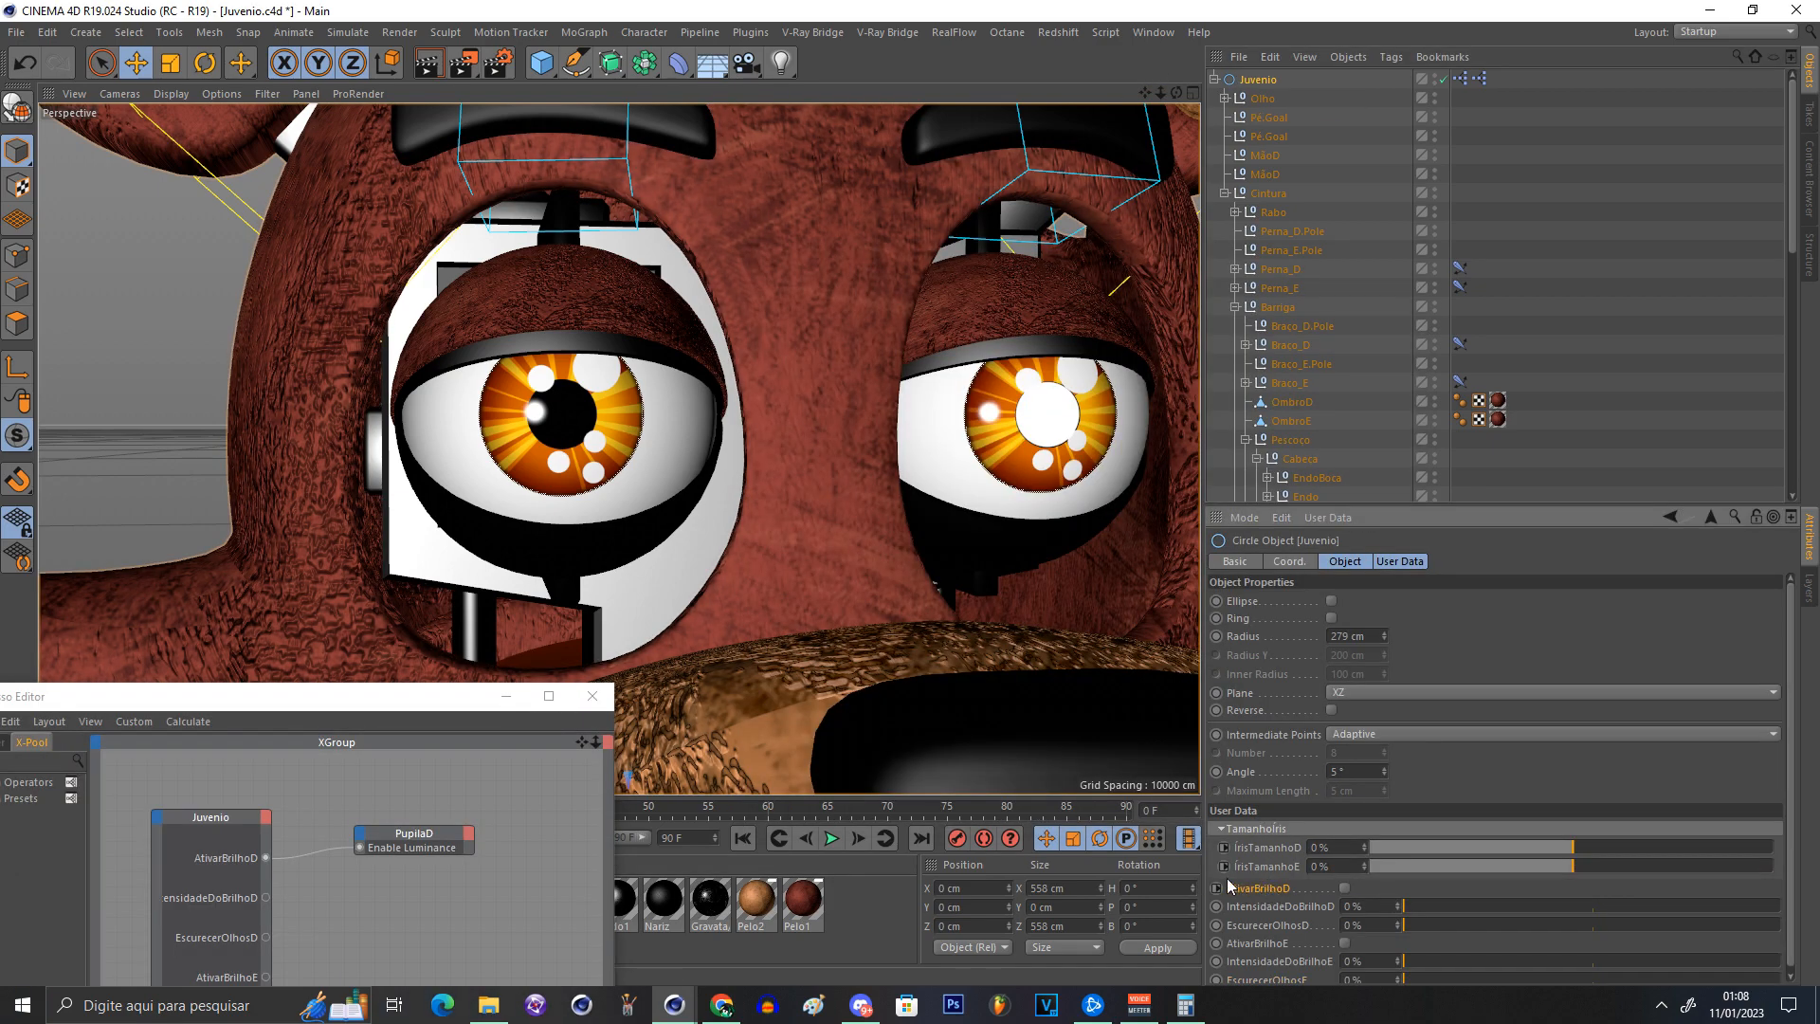
pyautogui.click(1345, 888)
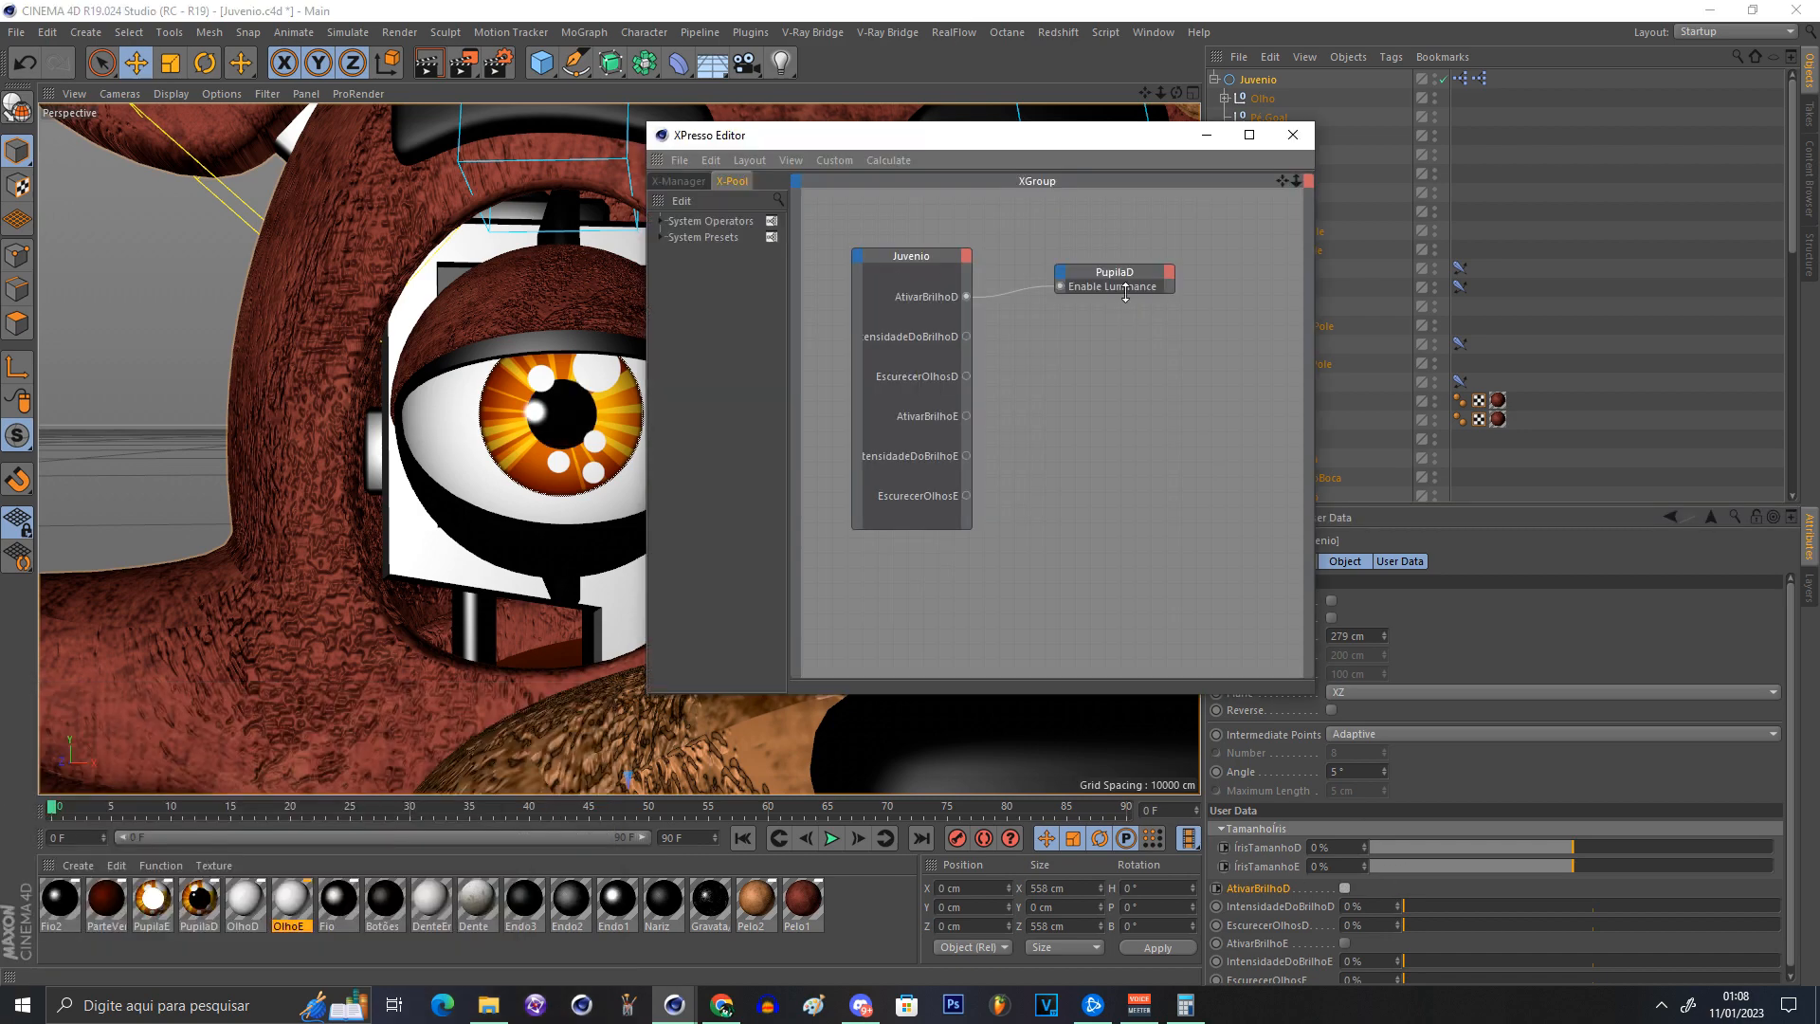
# Step: Enlarge the PupilaD node and add the Luminance channel's Mix Strength as an input port
pyautogui.moveTo(1126, 295); pyautogui.dragTo(1198, 231)
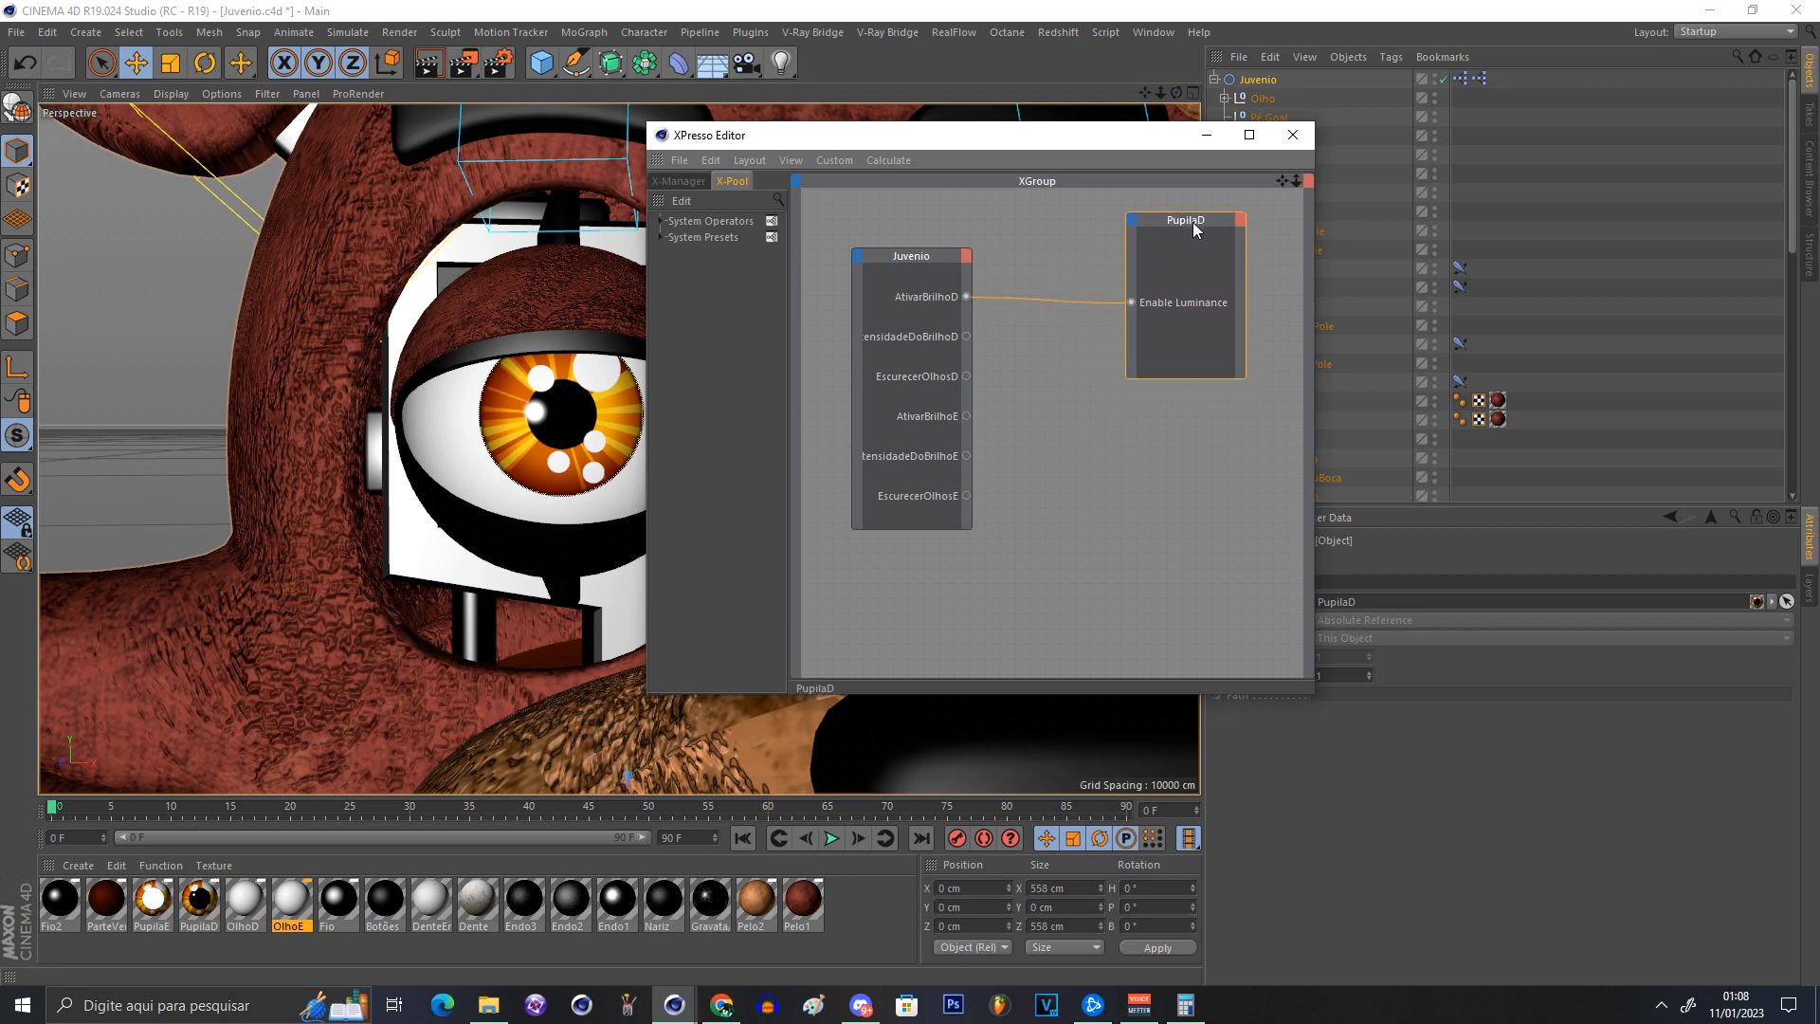
pyautogui.click(1138, 220)
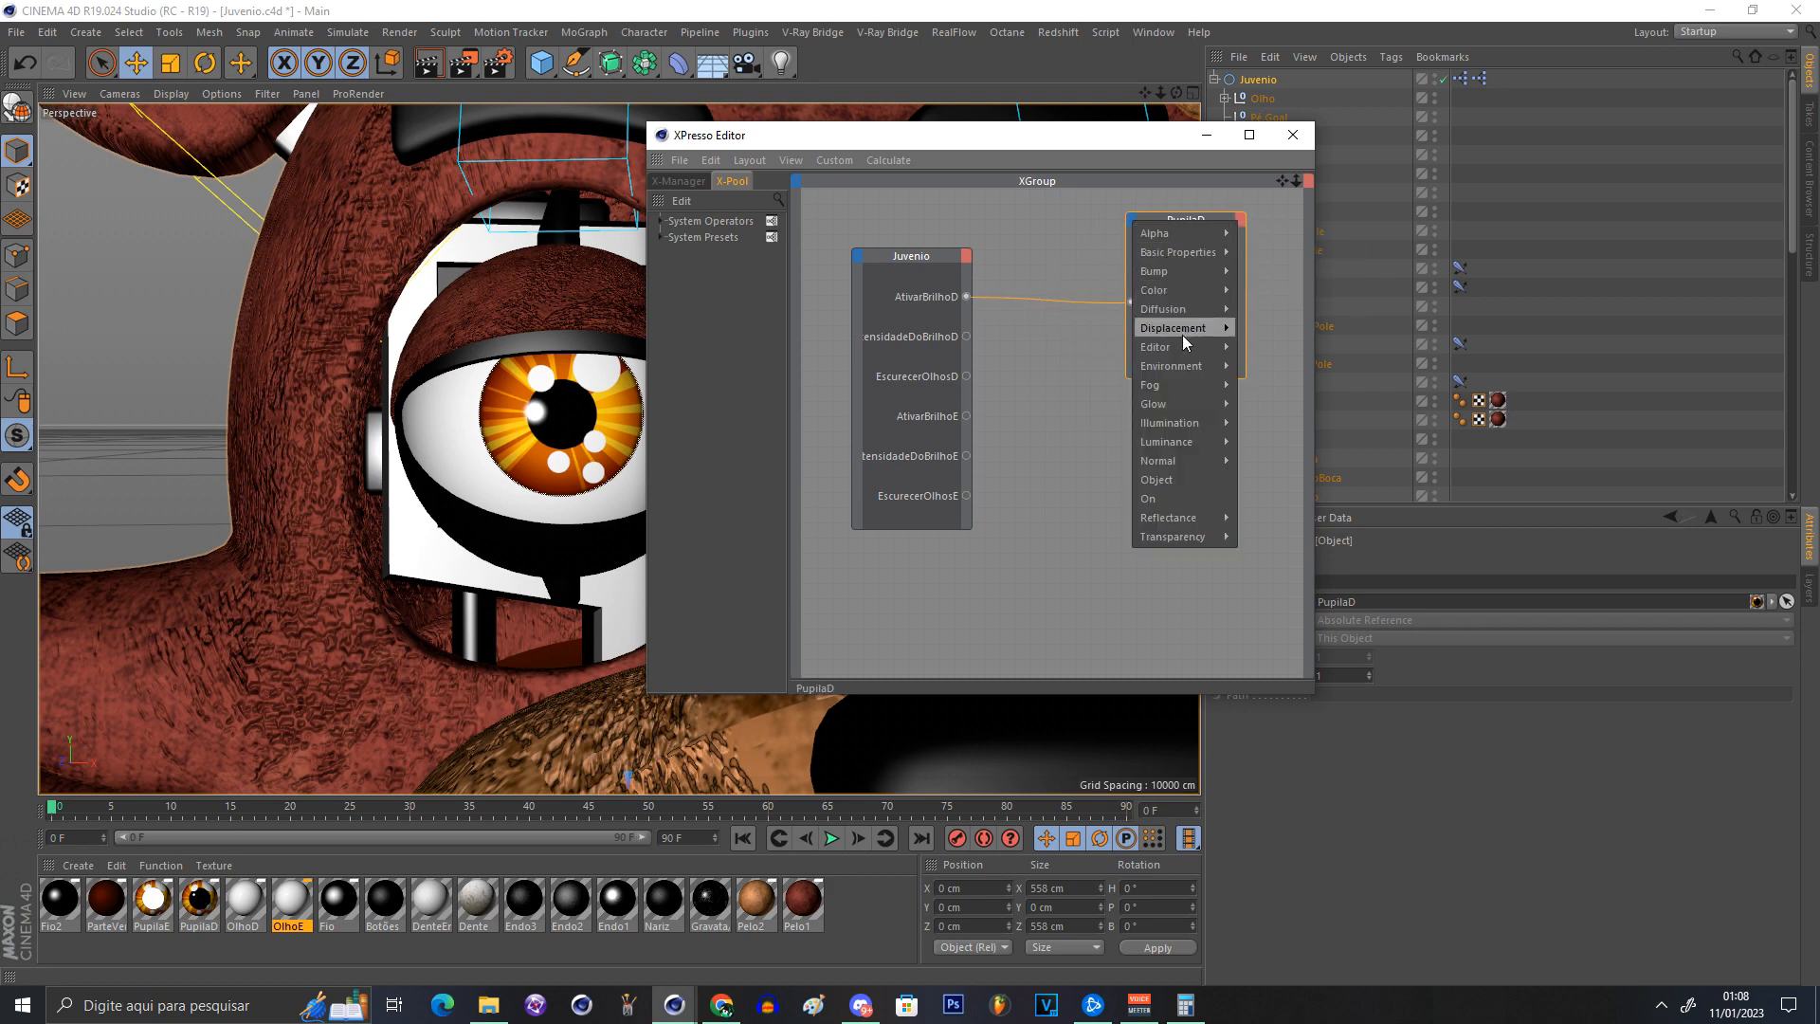
pyautogui.moveTo(1196, 438)
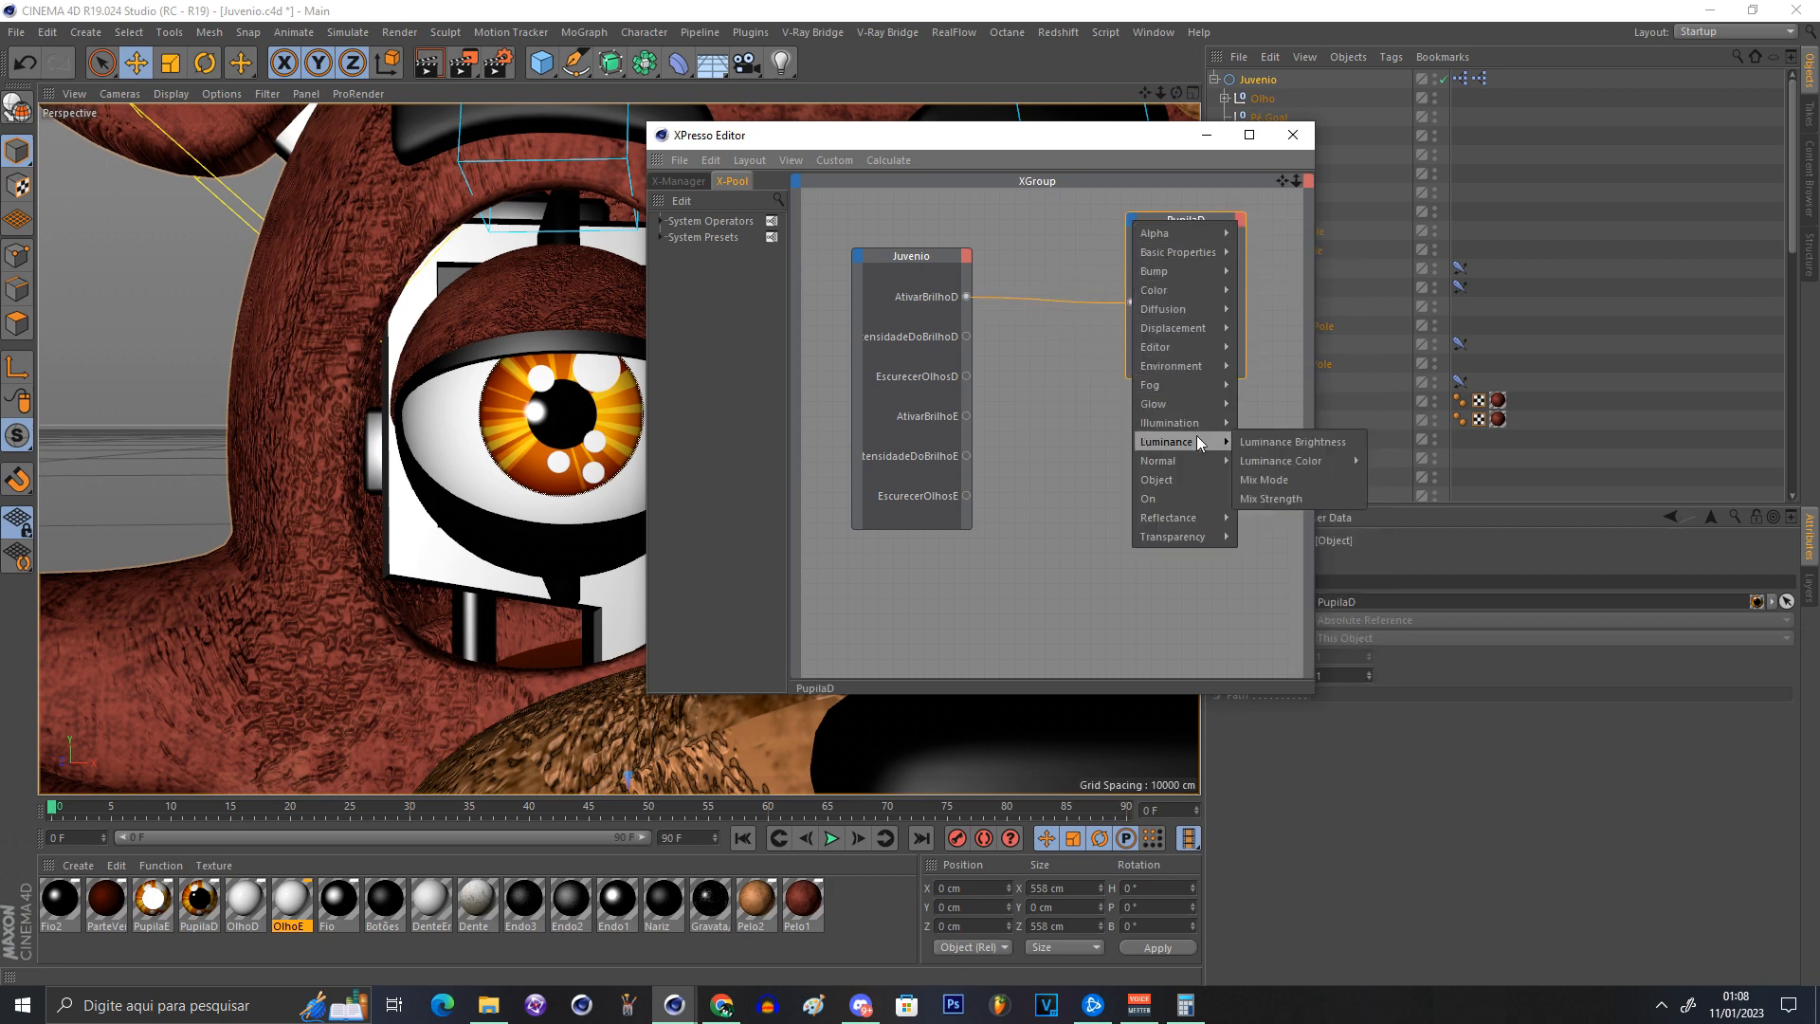
pyautogui.click(1300, 494)
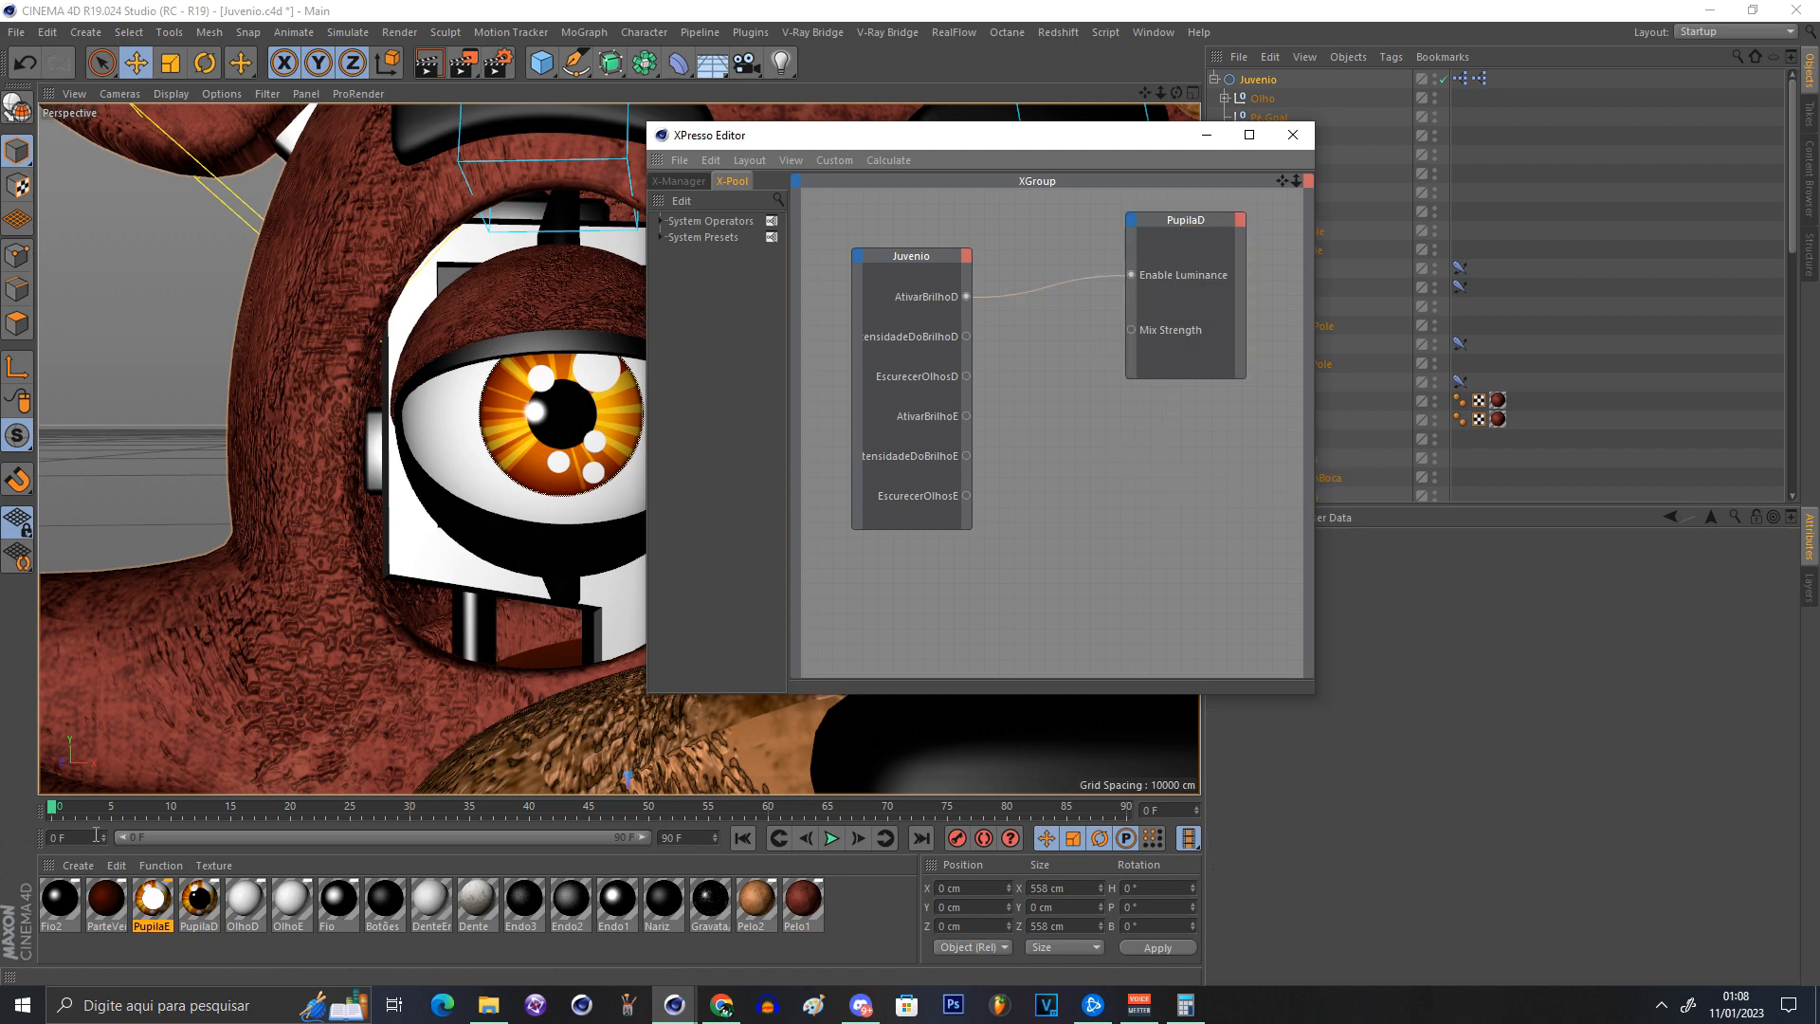
# Step: Set the Luminance brightness to 0% and mix strength to 100% on the PupilaE and PupilaD materials
pyautogui.doubleClick(151, 899)
pyautogui.moveTo(634, 419); pyautogui.dragTo(482, 442)
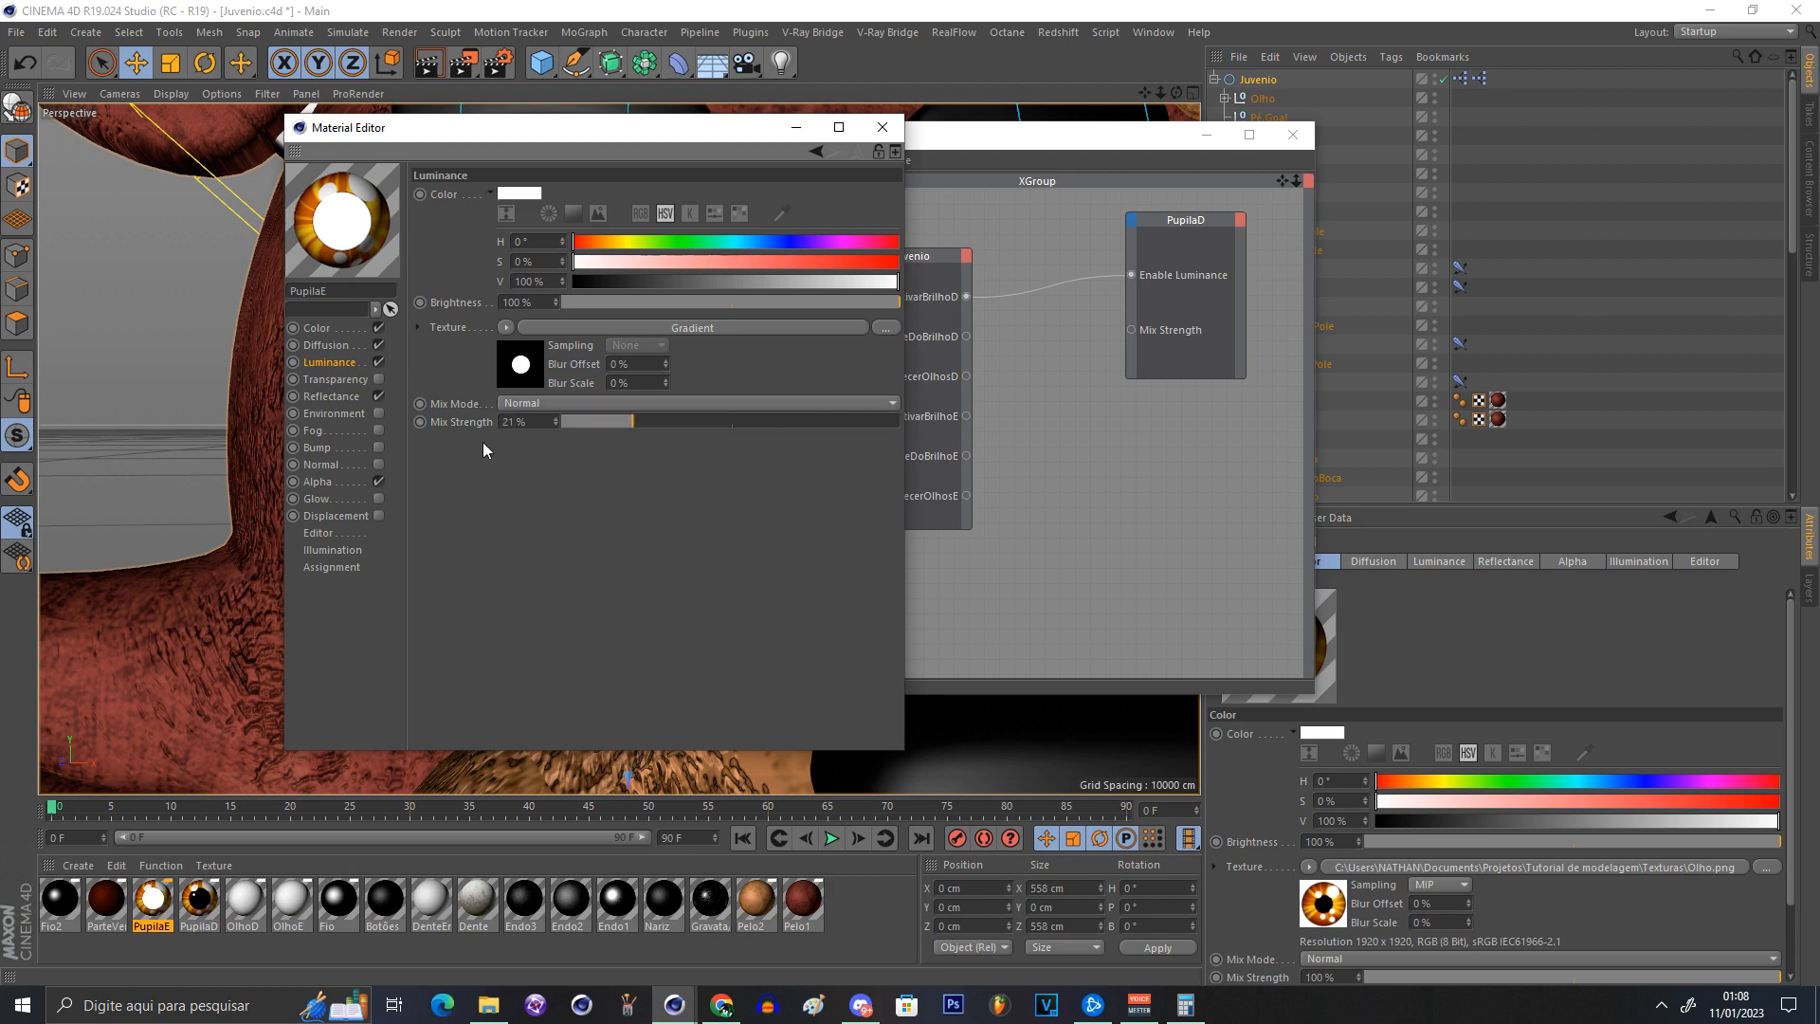
pyautogui.moveTo(827, 431); pyautogui.dragTo(903, 422)
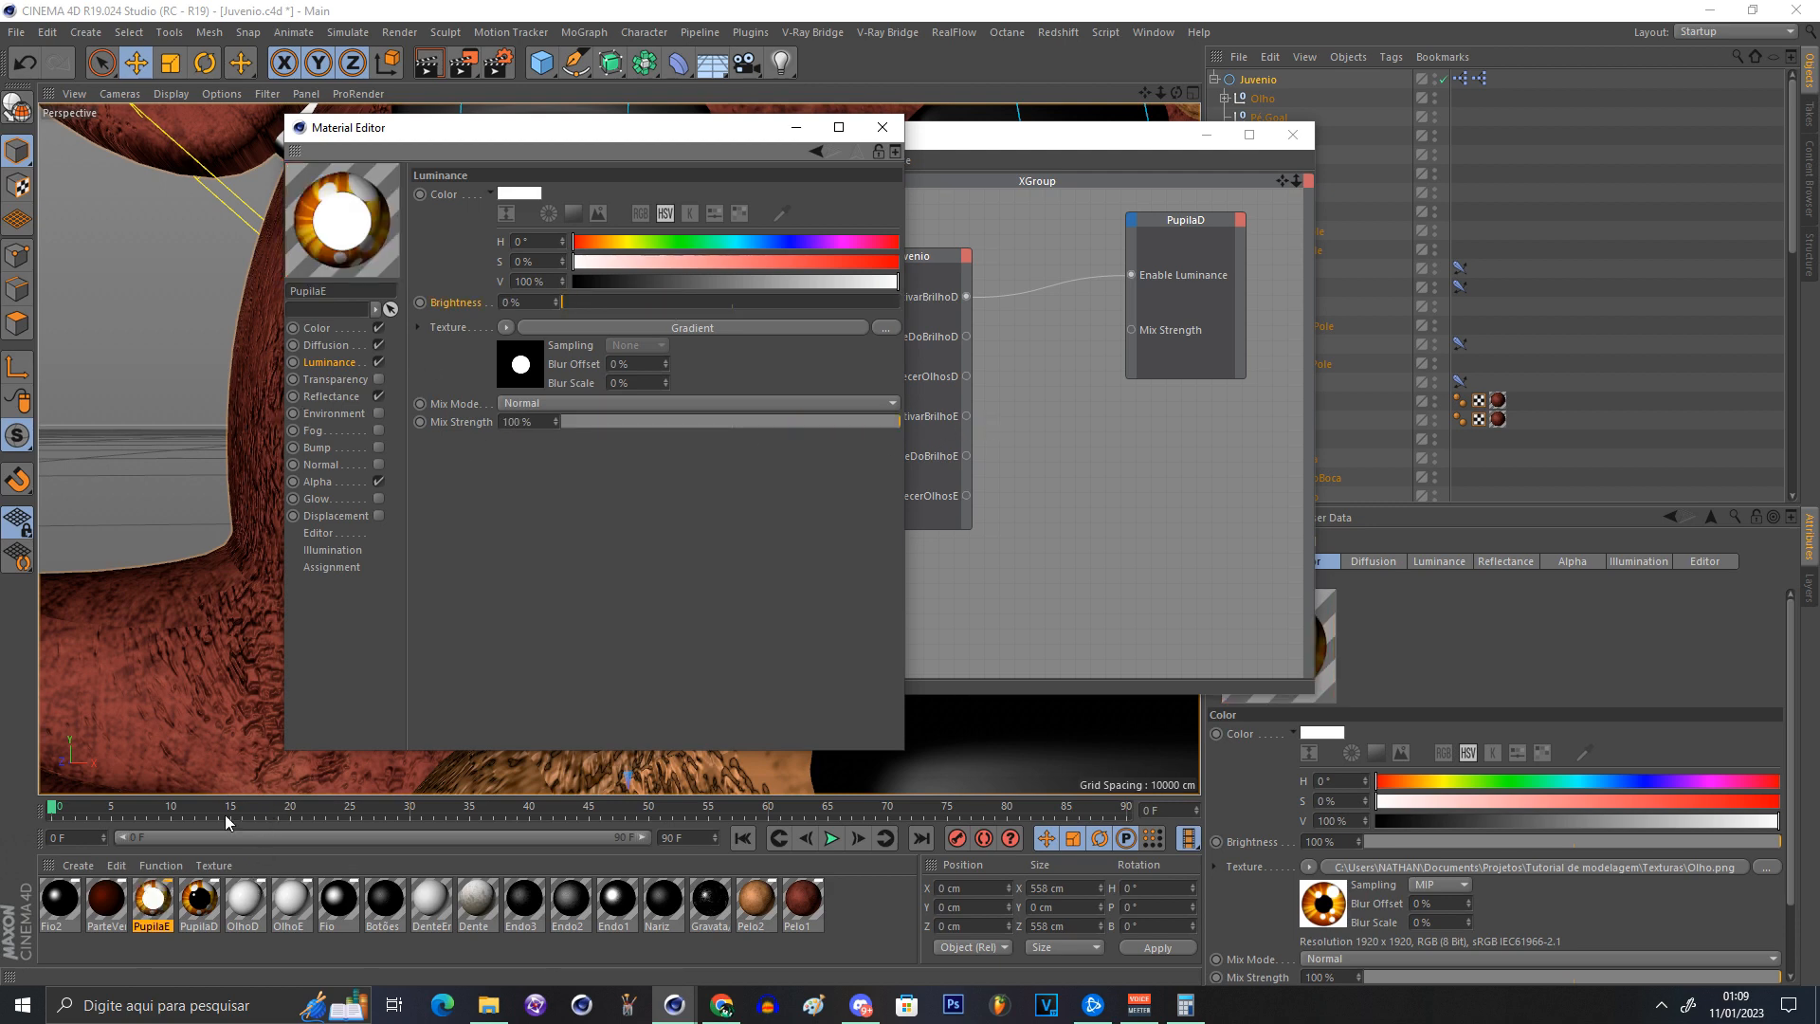
pyautogui.click(198, 899)
pyautogui.moveTo(633, 300); pyautogui.dragTo(555, 299)
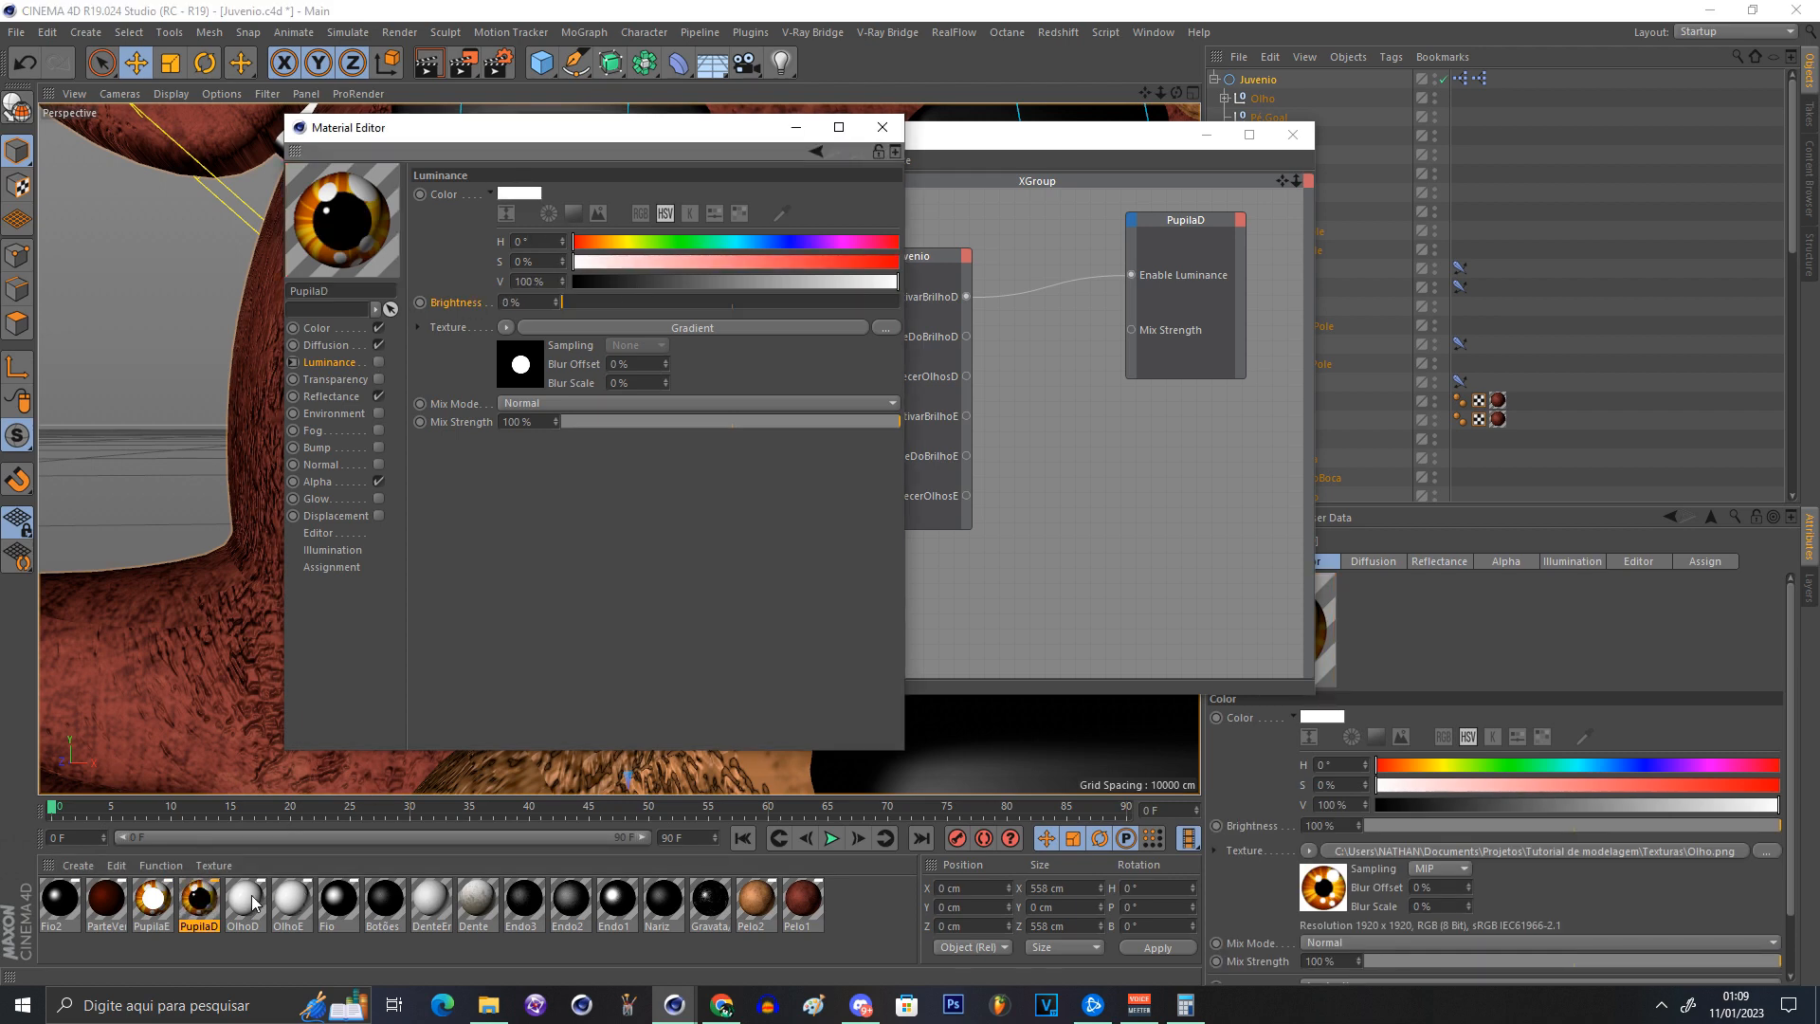
# Step: Widen the Juvenio node and connect its IntensidadeDoBrilhoD output to PupilaD's Mix Strength input
pyautogui.click(881, 127)
pyautogui.click(1071, 328)
pyautogui.moveTo(856, 341); pyautogui.dragTo(797, 350)
pyautogui.moveTo(966, 337); pyautogui.dragTo(1131, 330)
# Step: Test the D eye's glow with AtivarBrilhoD on and IntensidadeDoBrilhoD at 100%, then switch it off and return the intensity to 0%
pyautogui.moveTo(867, 136); pyautogui.dragTo(357, 624)
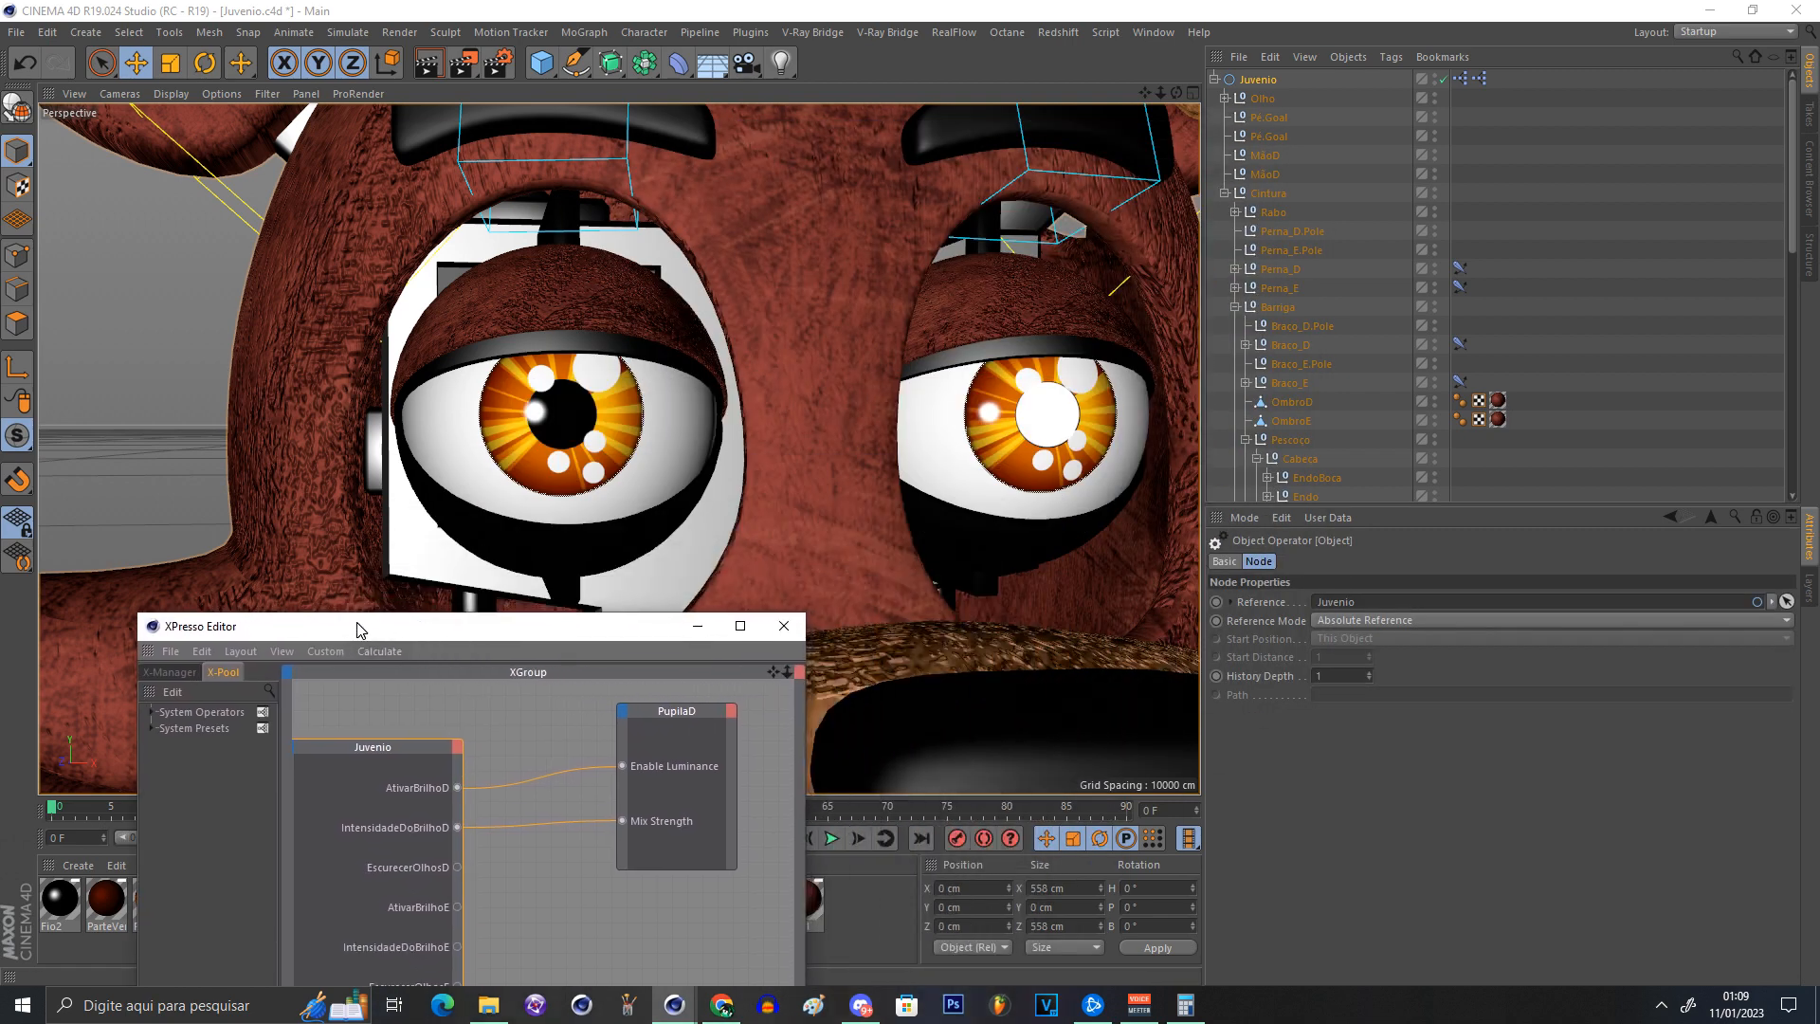
pyautogui.click(1257, 80)
pyautogui.click(1345, 888)
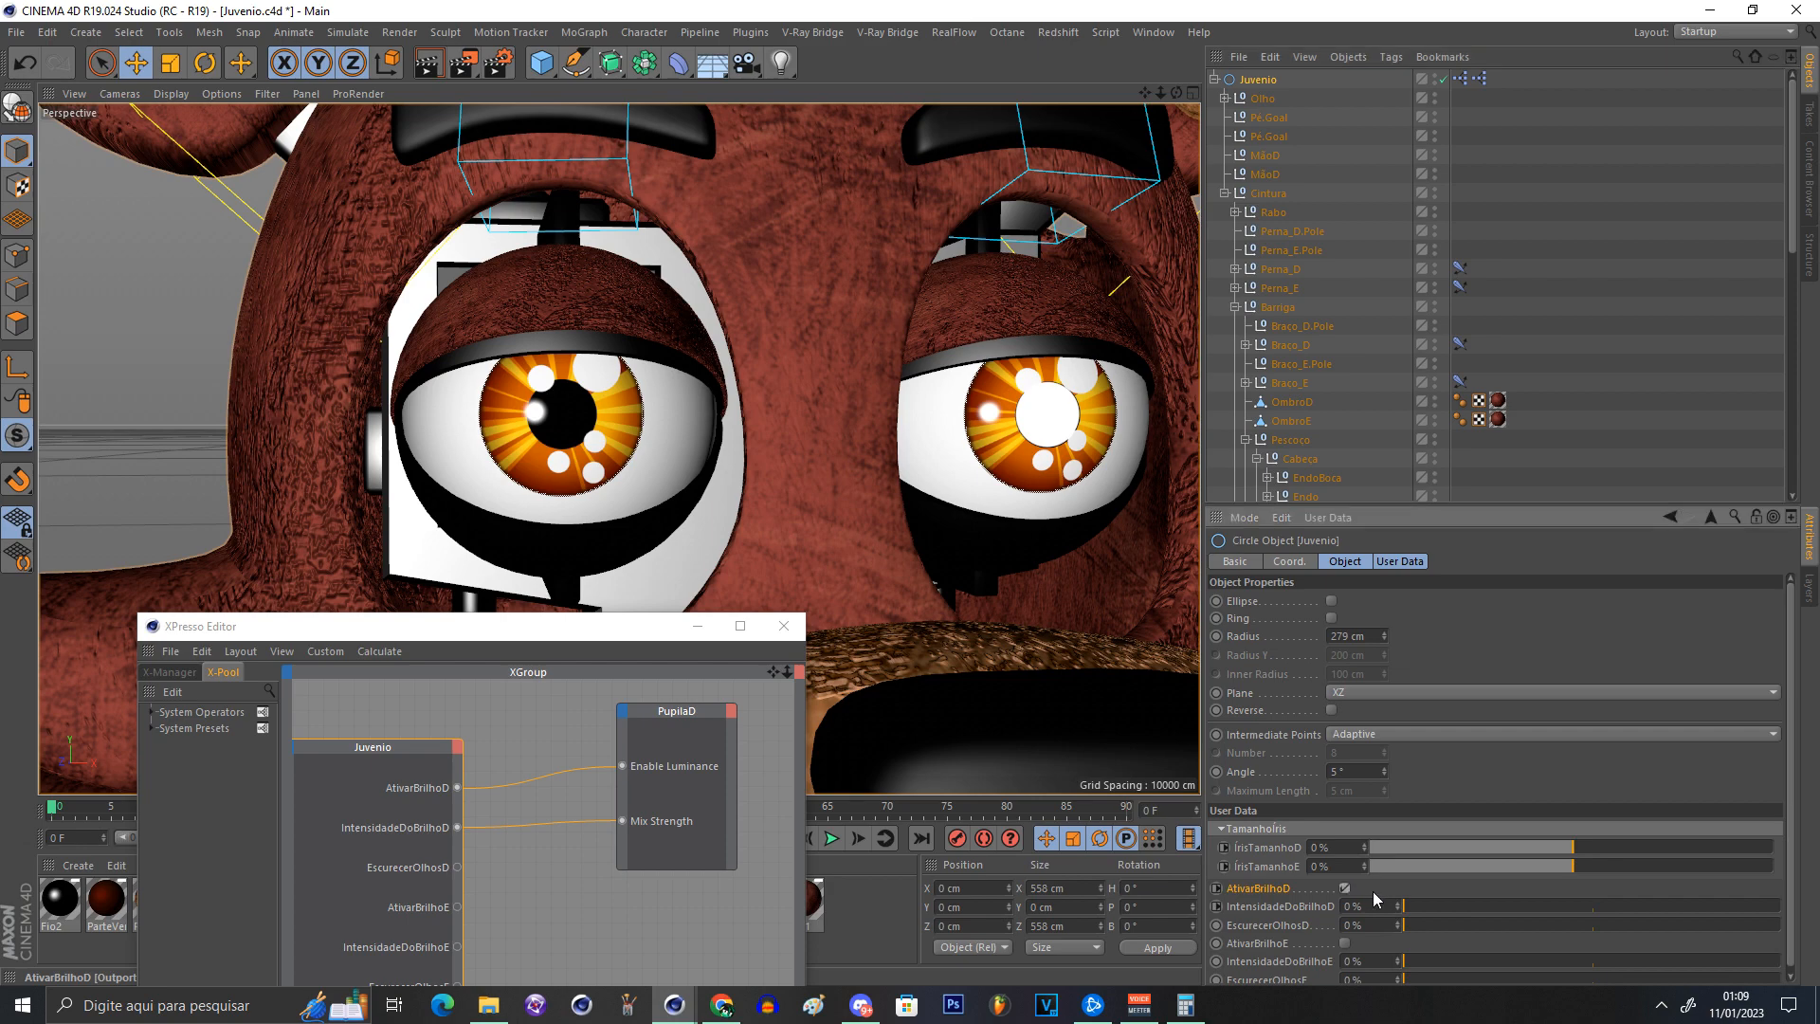
pyautogui.moveTo(1422, 905); pyautogui.dragTo(1792, 870)
pyautogui.click(1345, 887)
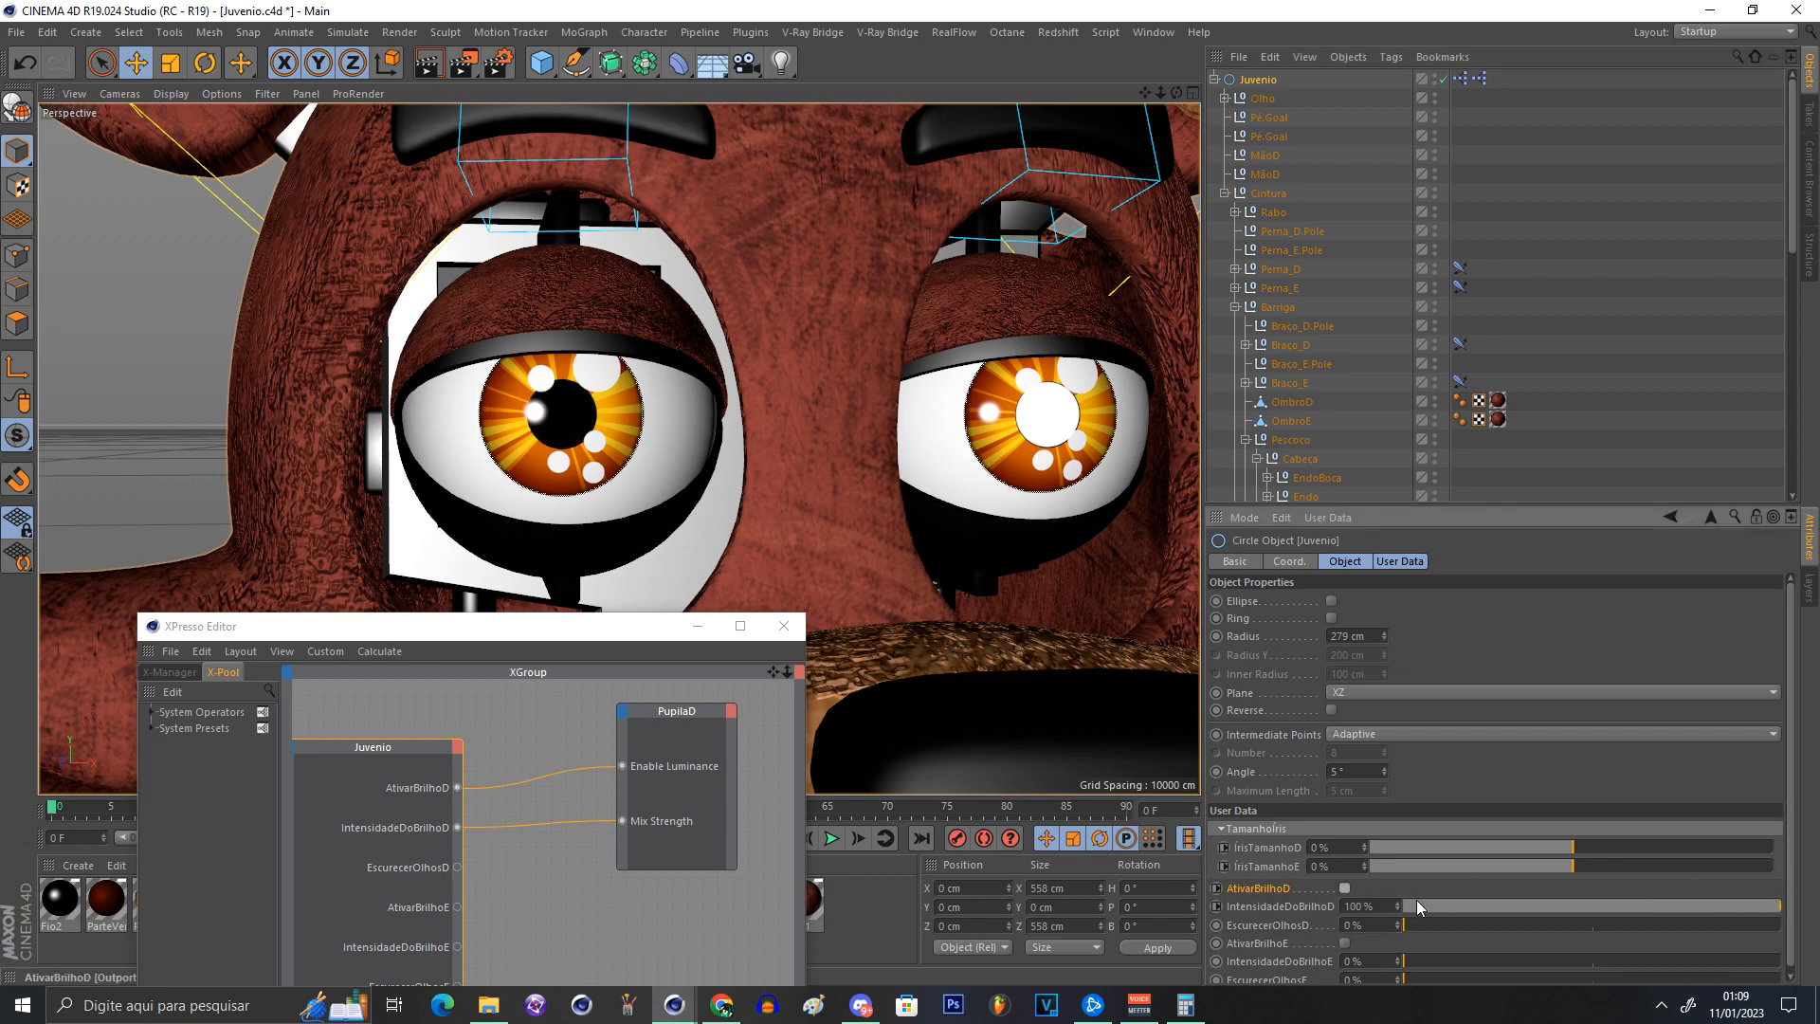
pyautogui.moveTo(1470, 905); pyautogui.dragTo(1345, 905)
# Step: Set the default value of Juvenio's IntensidadeDoBrilhoE user data to 100%
pyautogui.click(1328, 517)
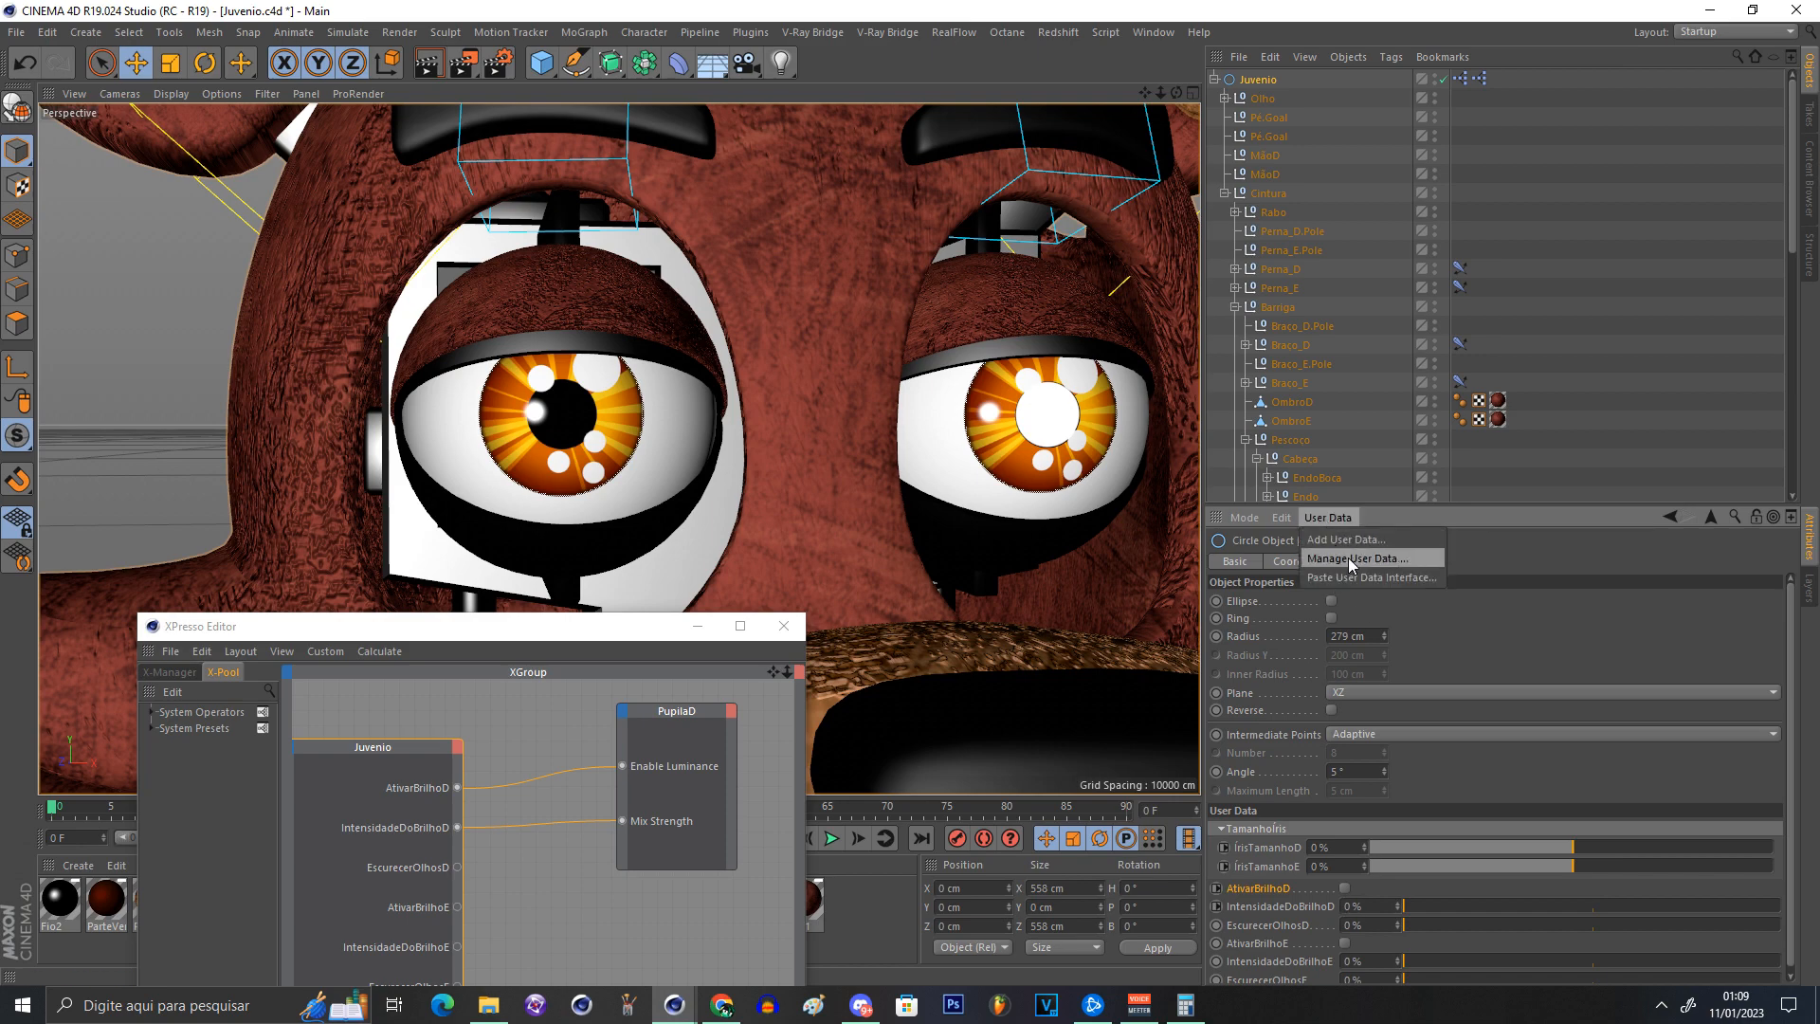
pyautogui.click(1348, 557)
pyautogui.write('100')
pyautogui.press('Return')
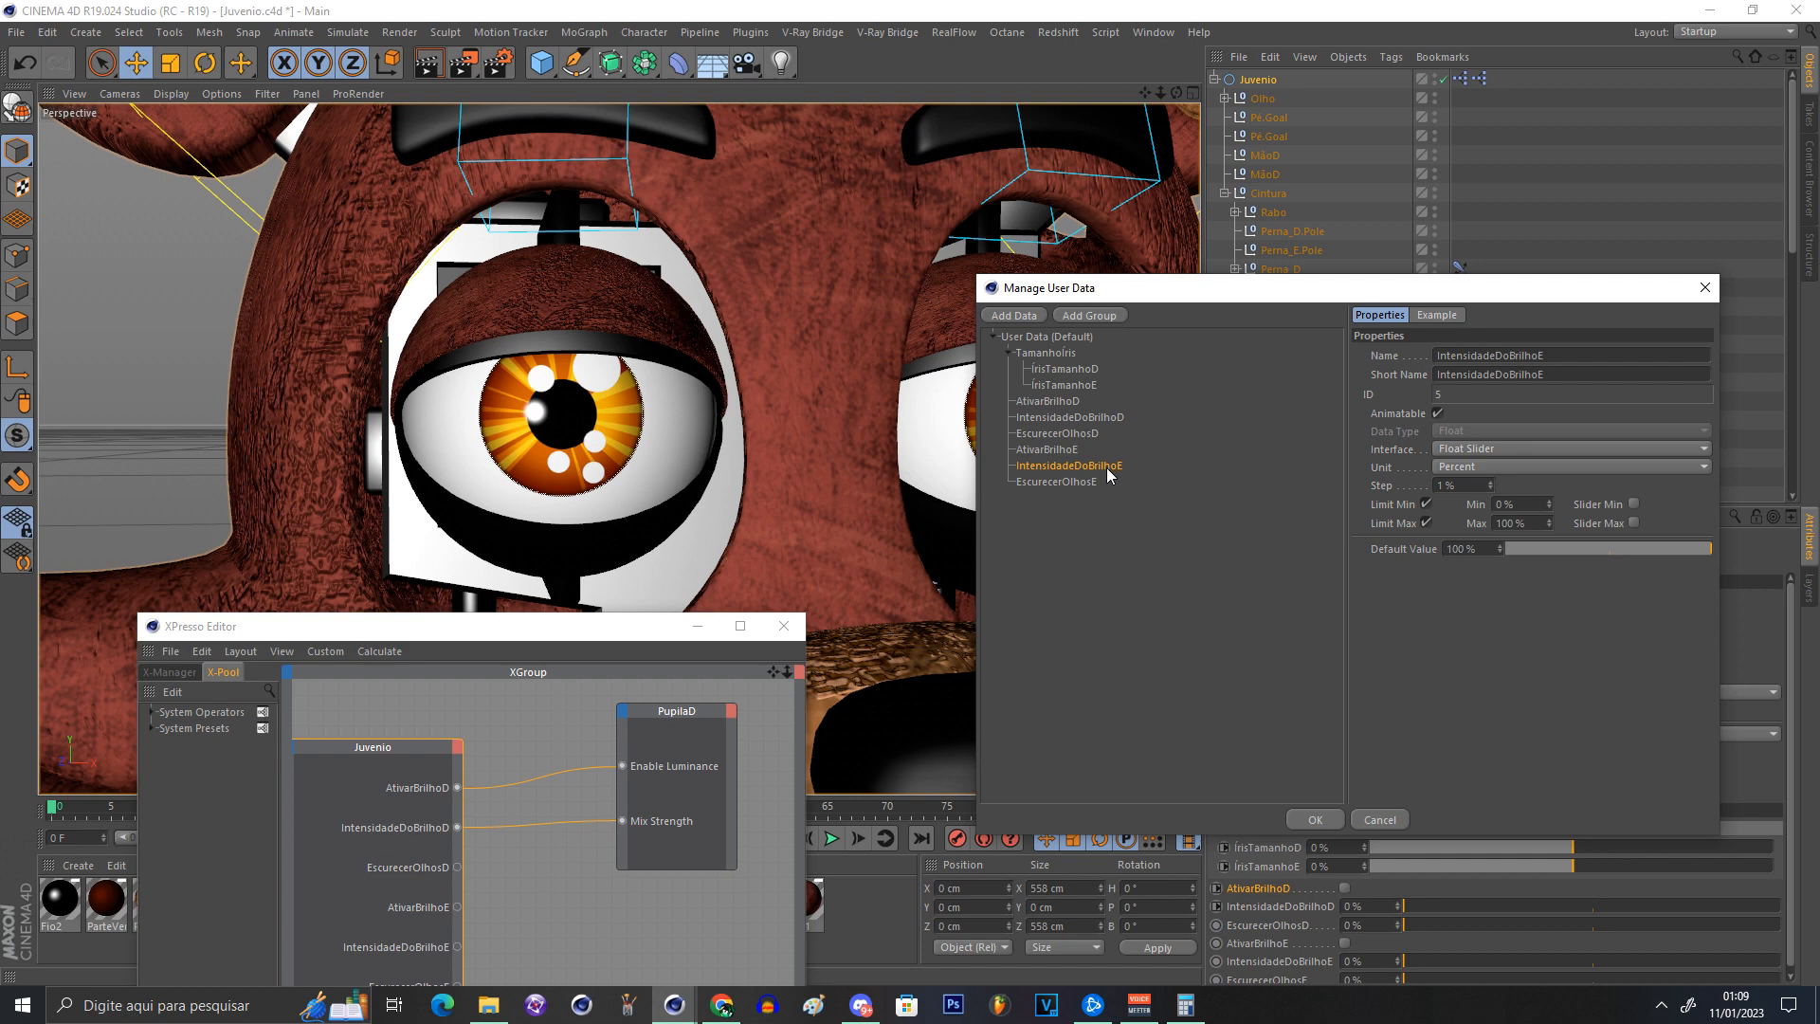
pyautogui.click(1315, 819)
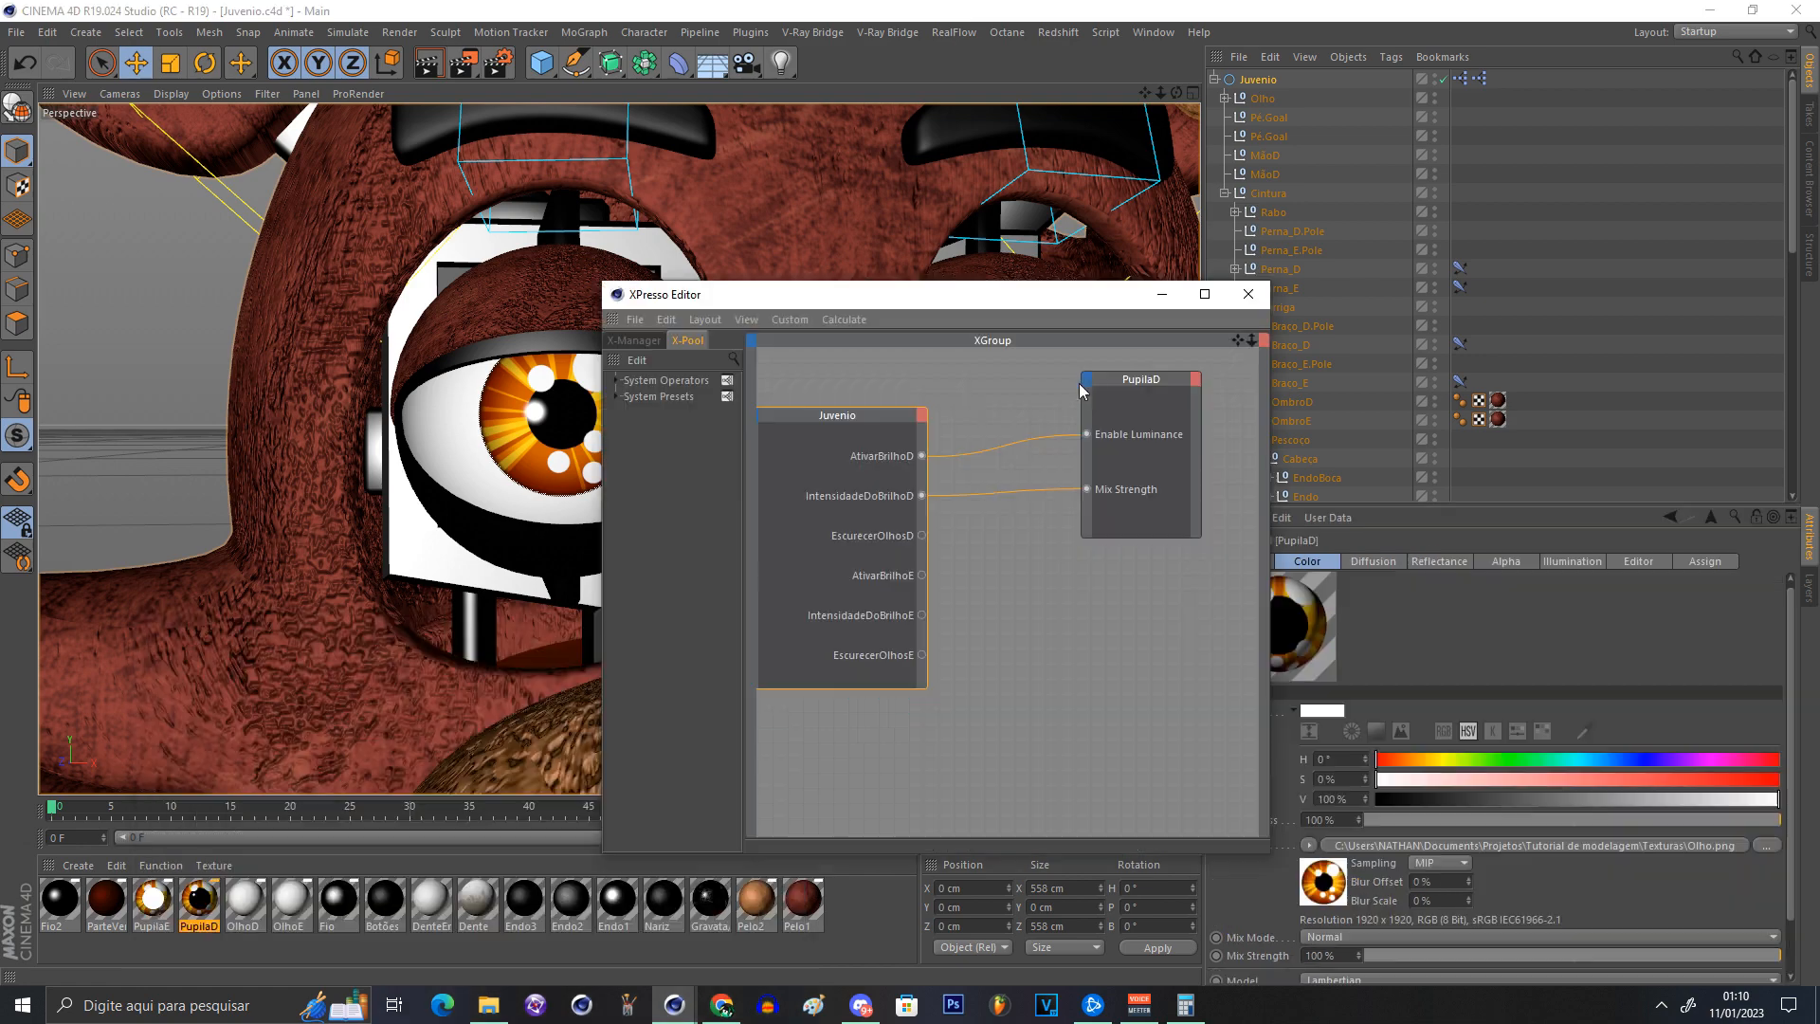
# Step: Add the Color channel's Mix Strength as another input port on the PupilaD node
pyautogui.click(1086, 382)
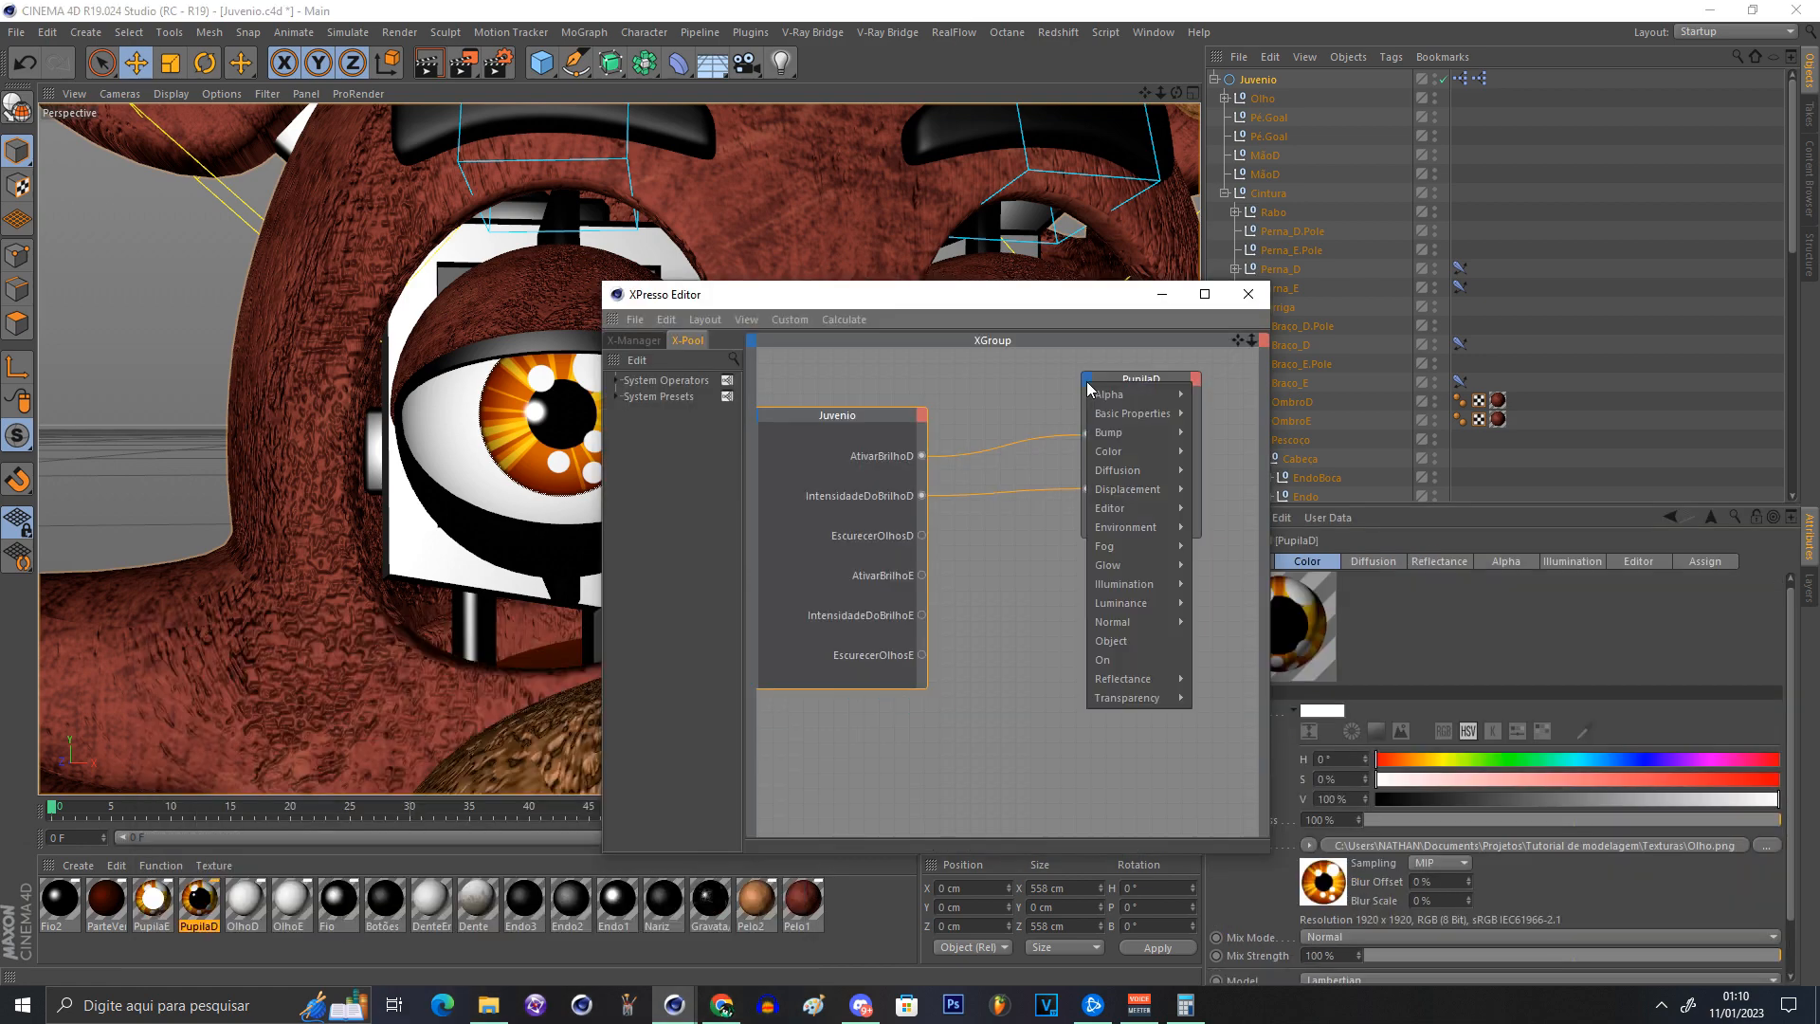
pyautogui.moveTo(1143, 454)
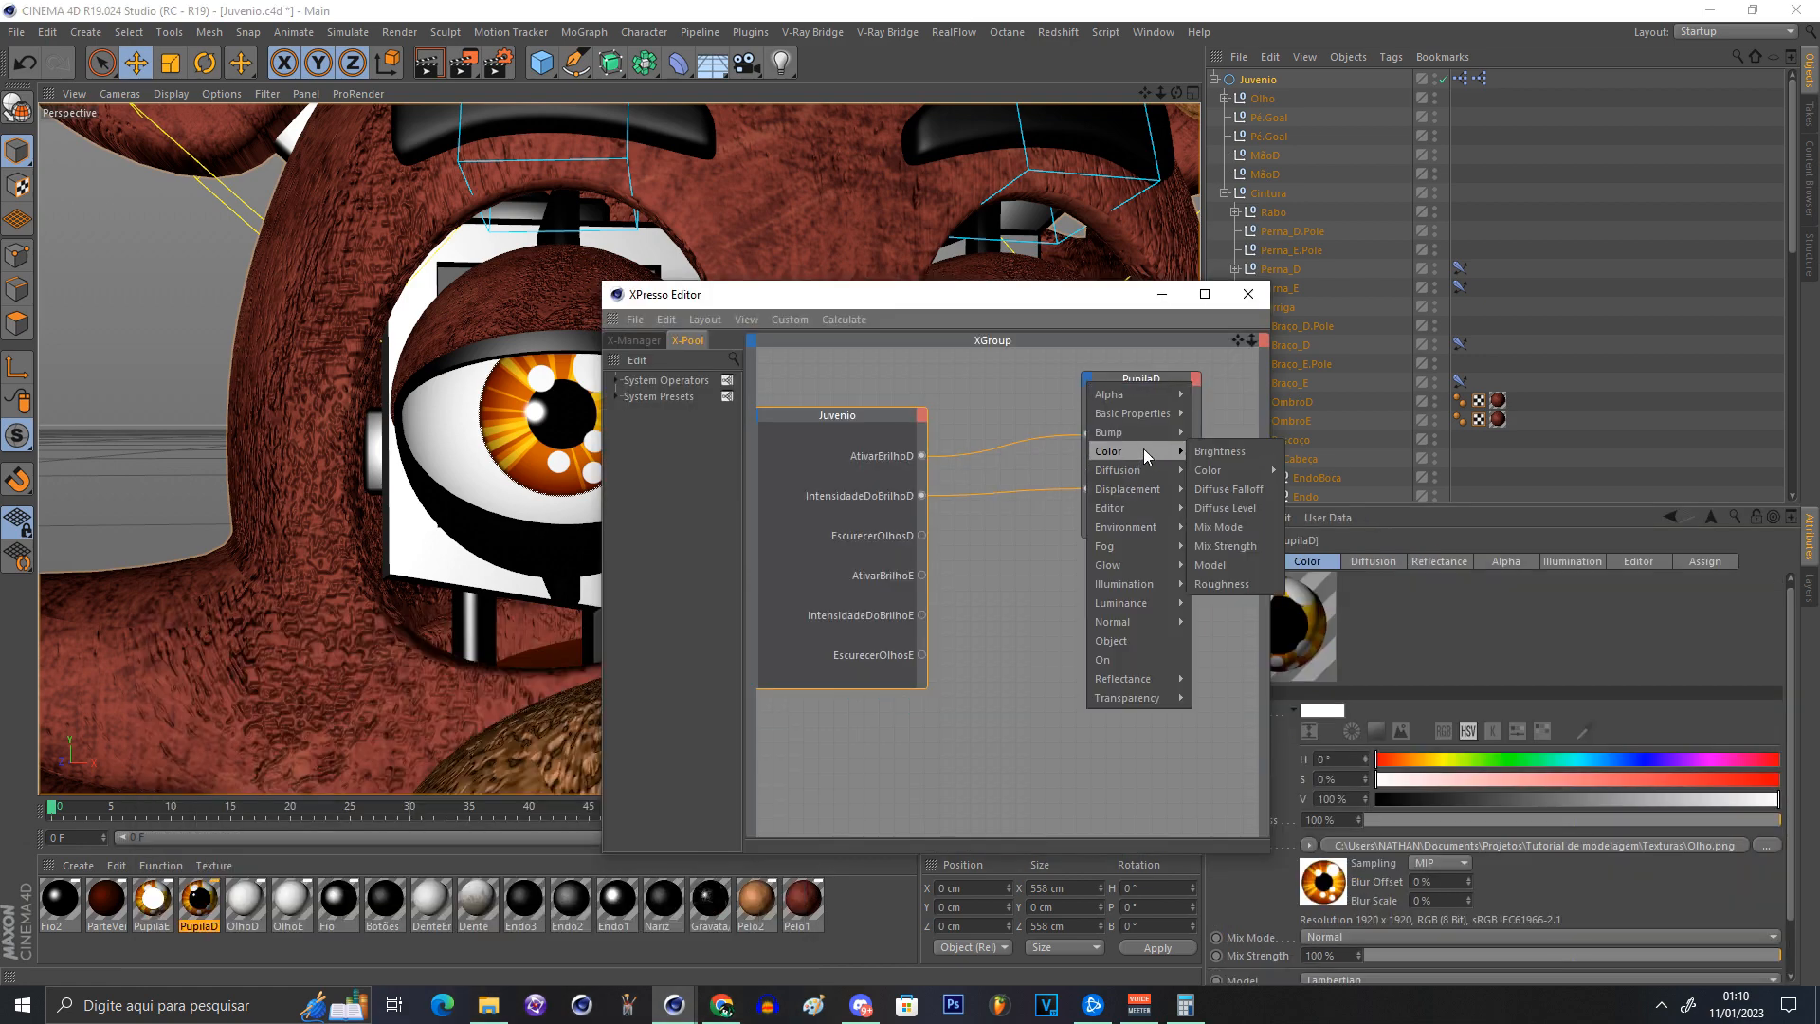
pyautogui.click(1234, 546)
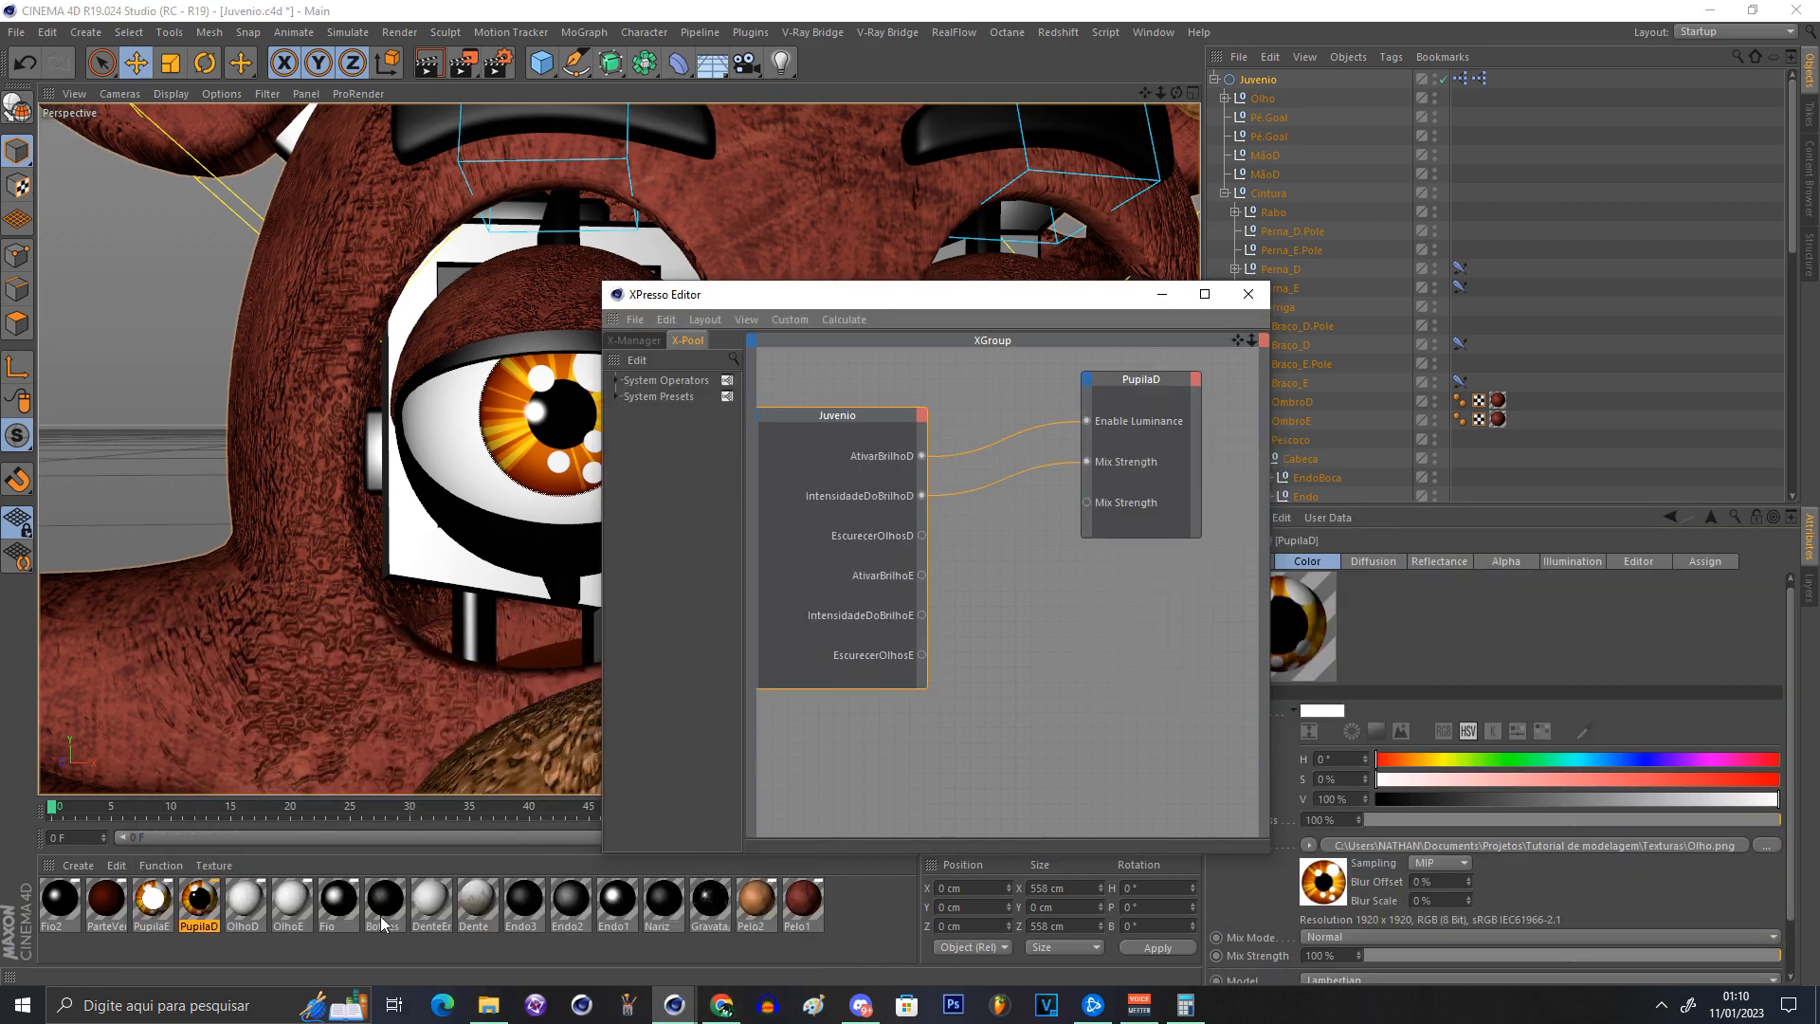
# Step: Try lowering the Color channel brightness of the PupilaD material to 0% and darkening OlhoD and OlhoE the same way
pyautogui.doubleClick(201, 903)
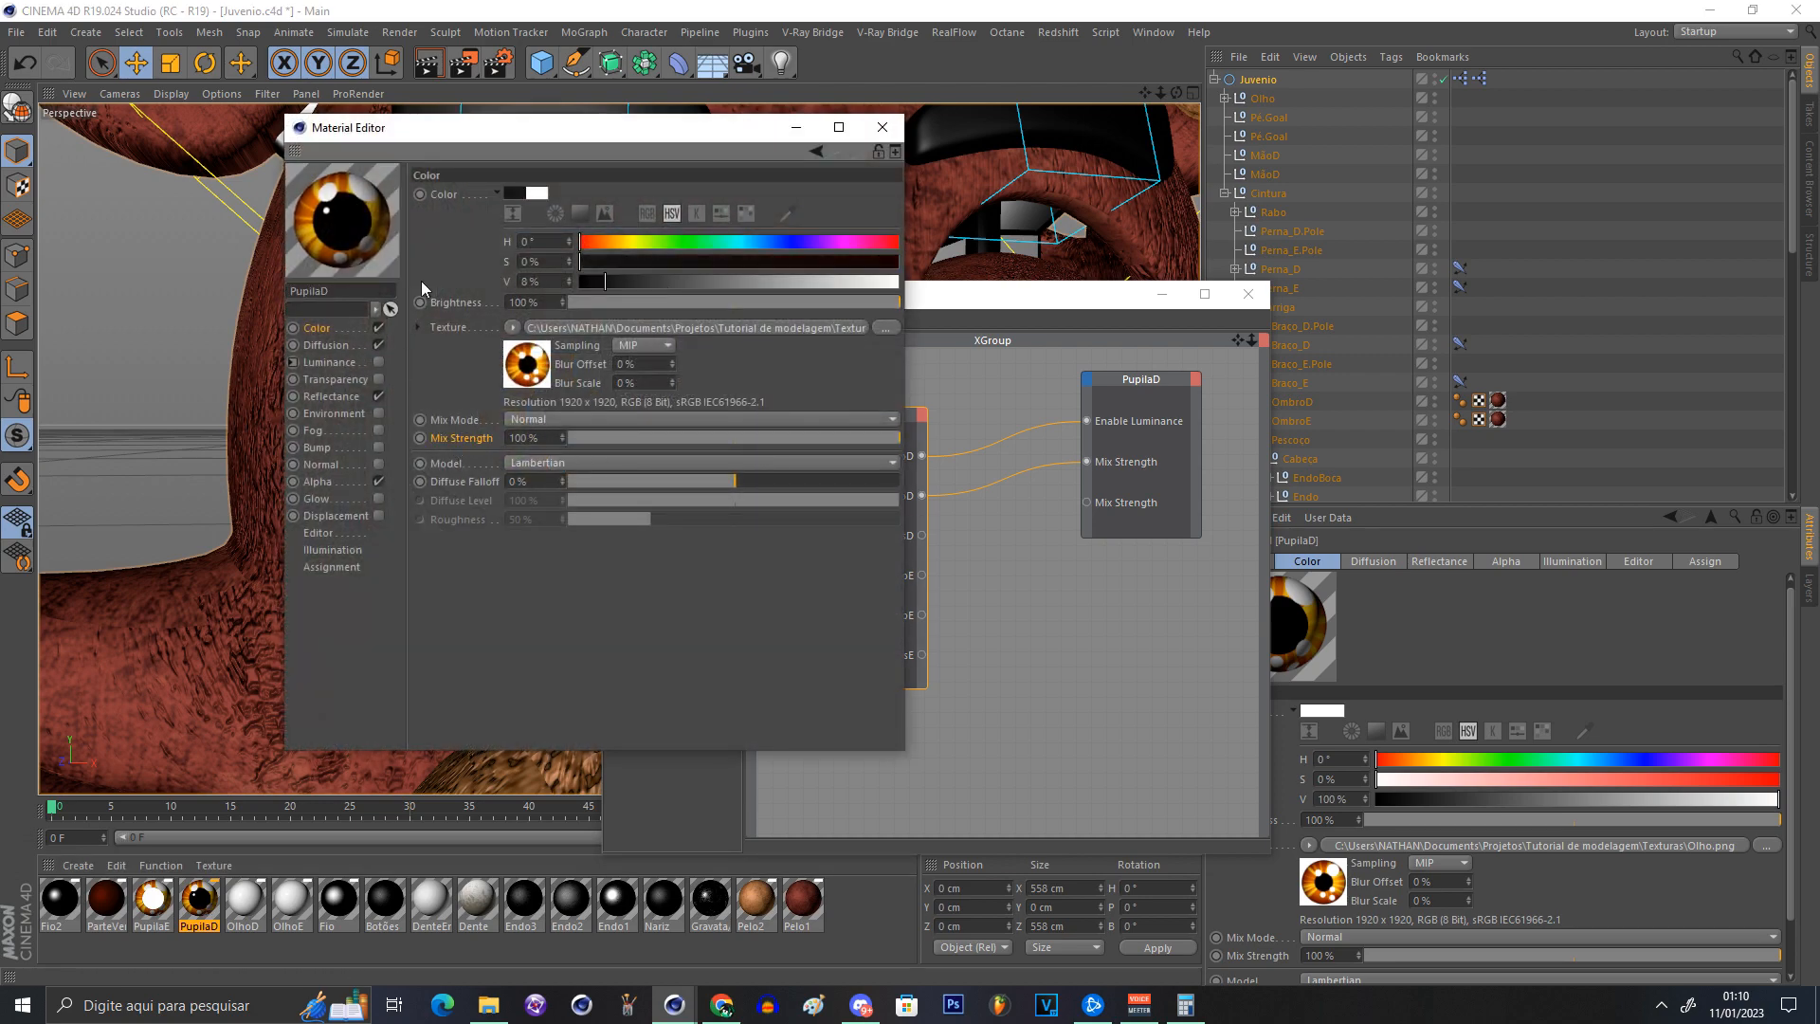
pyautogui.moveTo(891, 301); pyautogui.dragTo(263, 377)
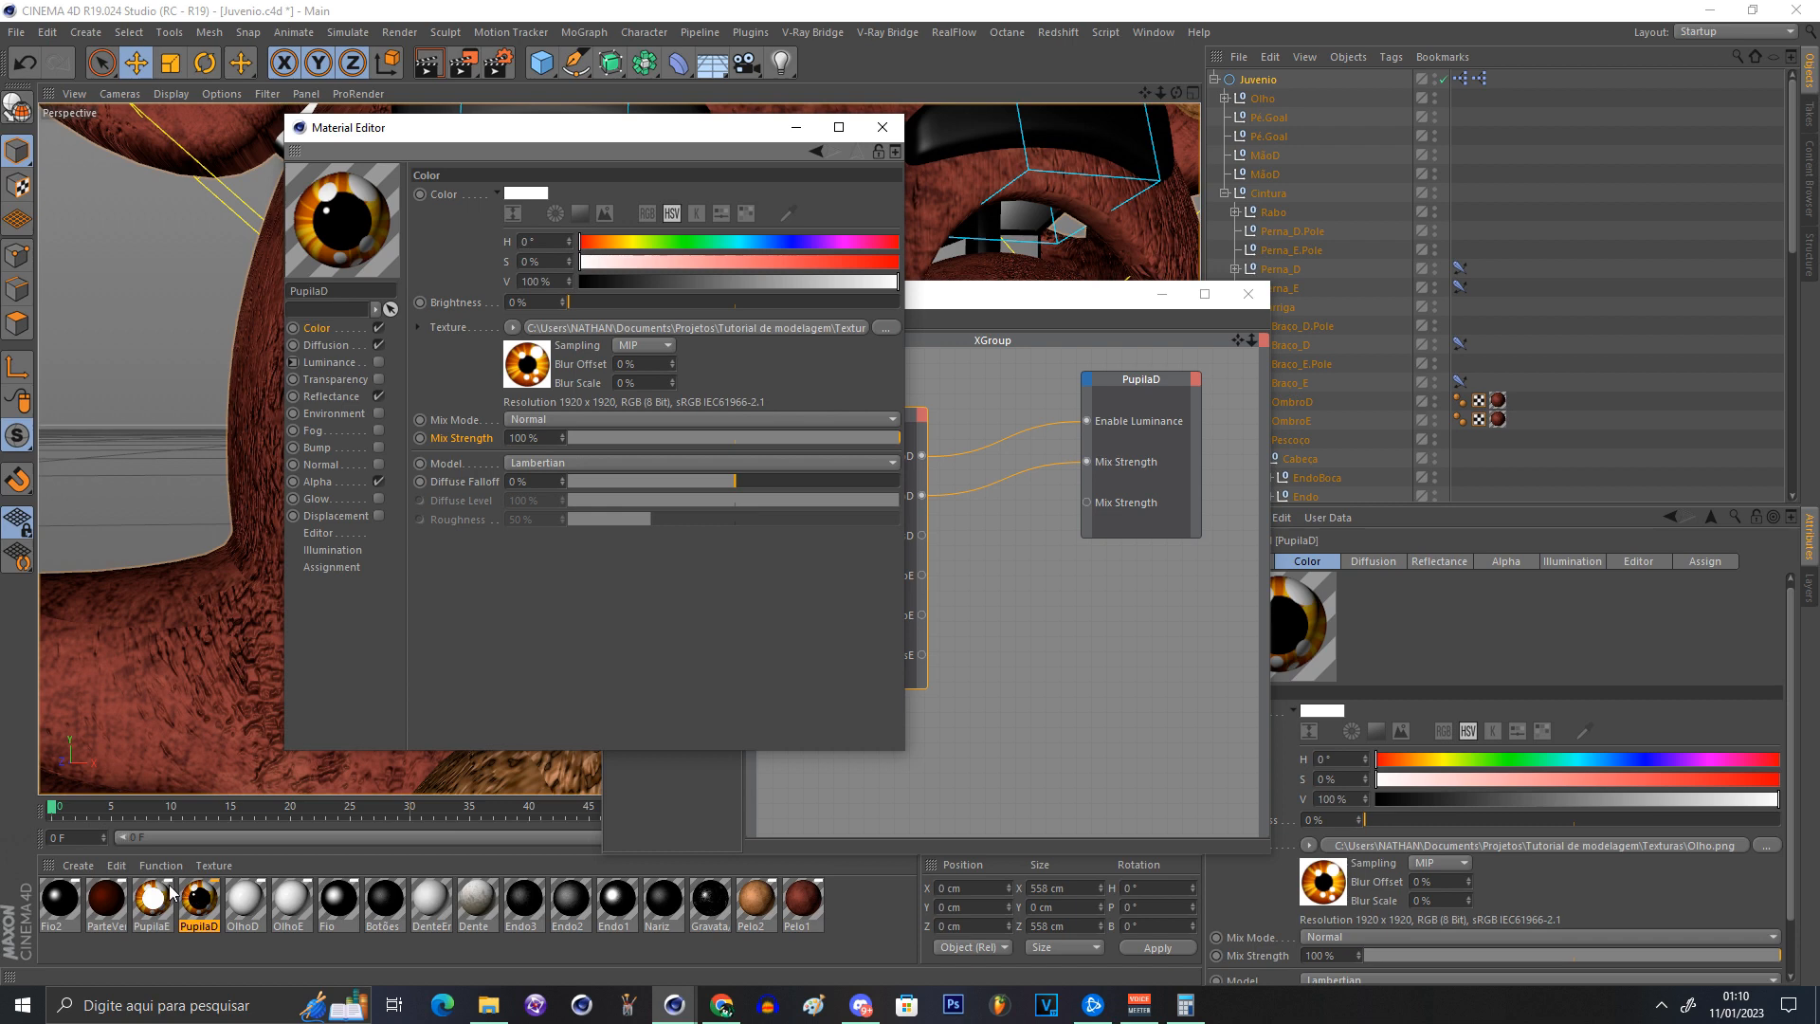
pyautogui.click(245, 901)
pyautogui.moveTo(702, 302); pyautogui.dragTo(414, 362)
pyautogui.click(291, 901)
pyautogui.moveTo(725, 302); pyautogui.dragTo(492, 325)
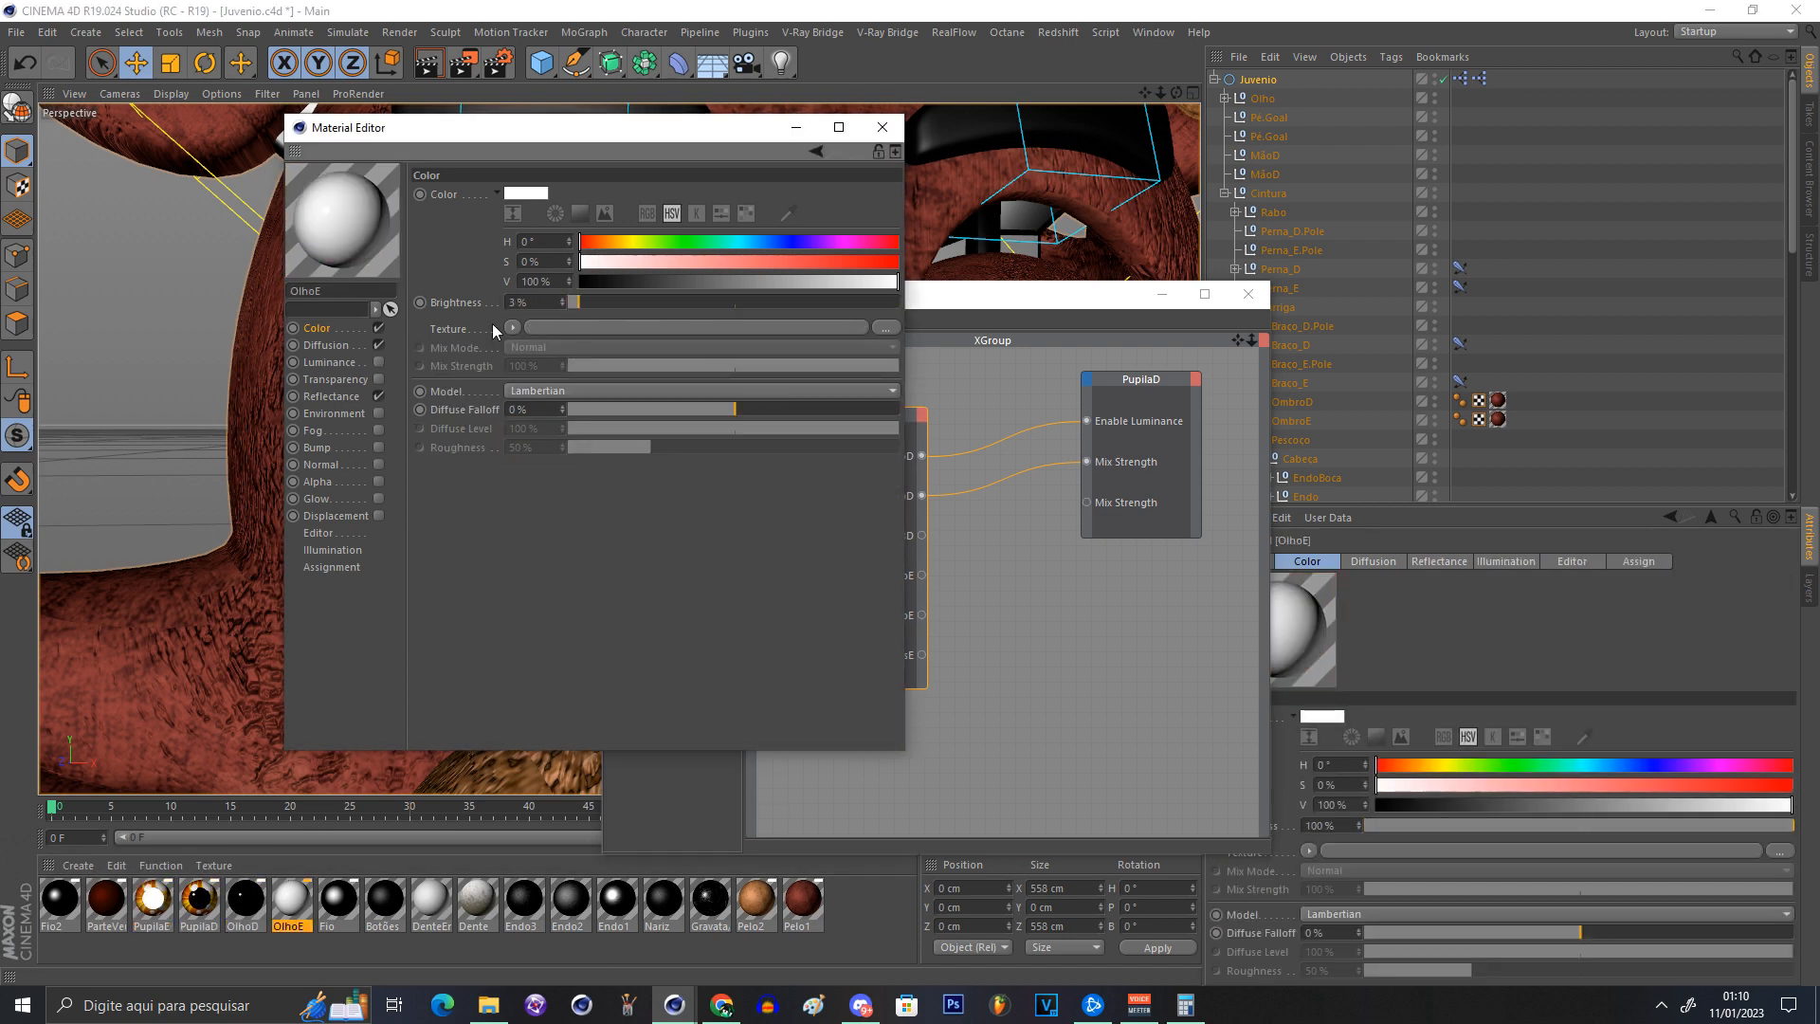
# Step: Try lowering the OlhoD material's Color brightness again and undo the change
pyautogui.click(154, 900)
pyautogui.click(249, 905)
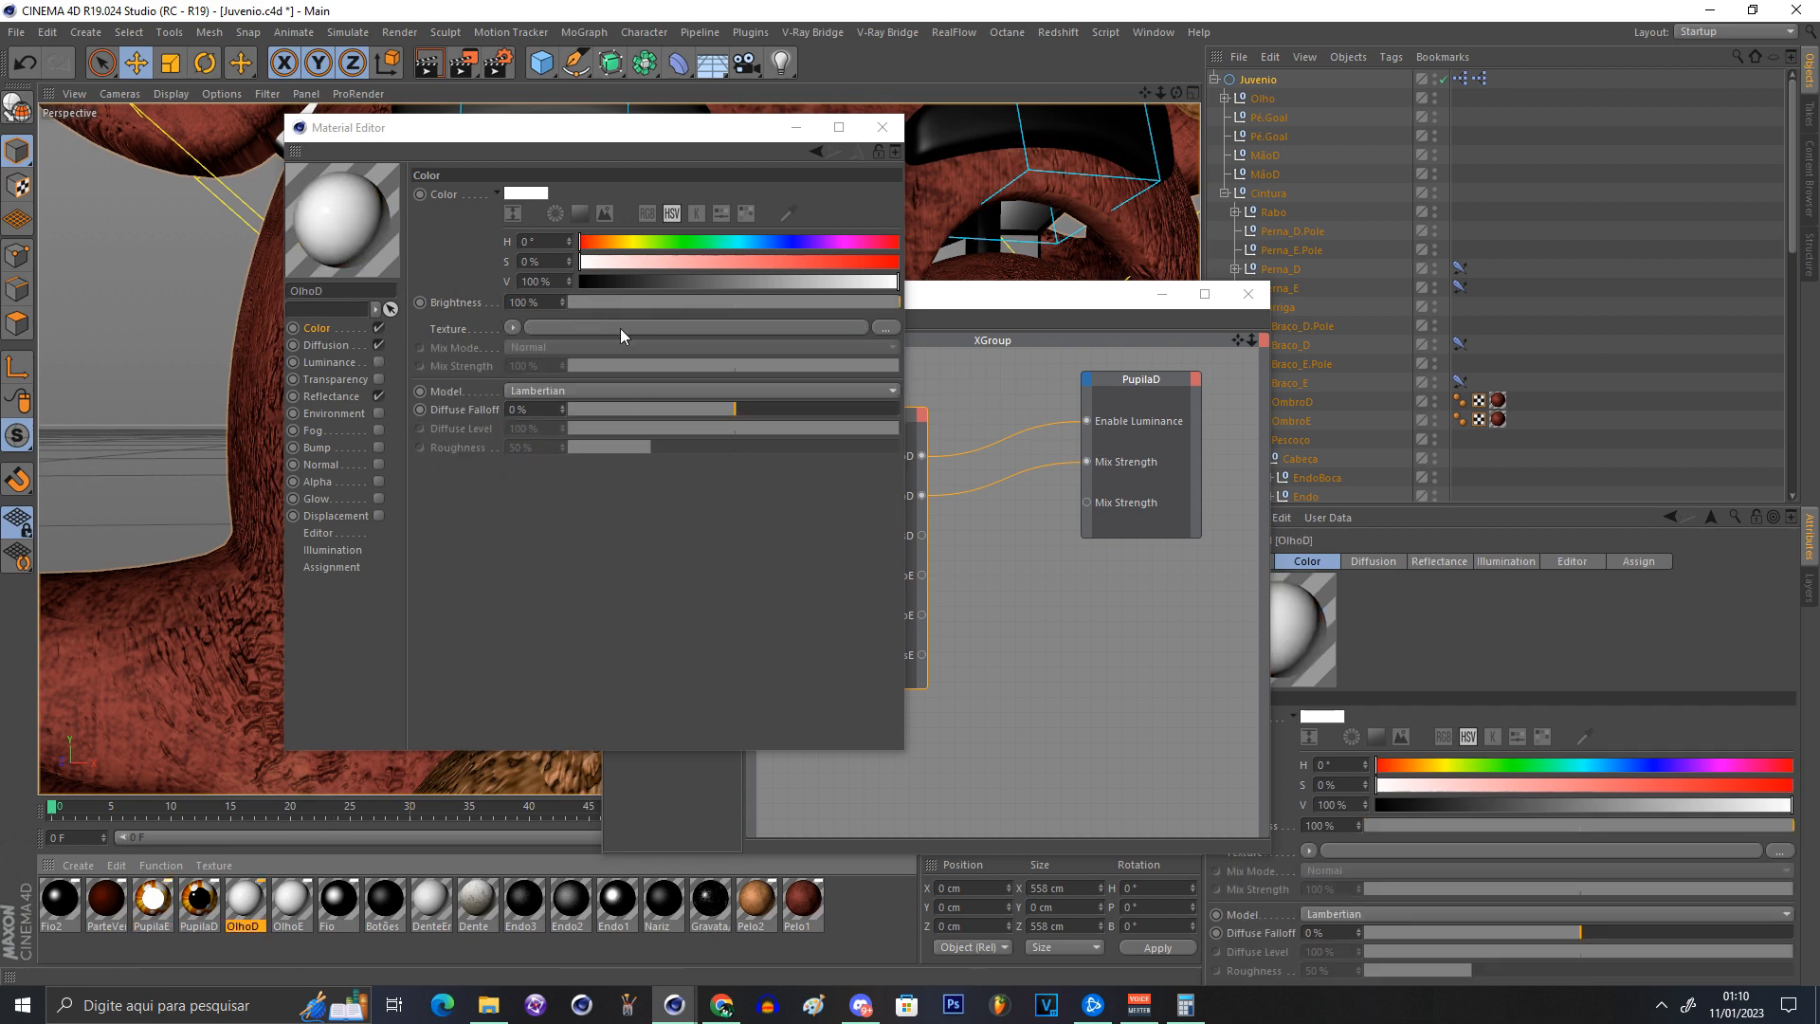
pyautogui.moveTo(645, 301); pyautogui.dragTo(443, 332)
pyautogui.hotkey('ctrl', 'z')
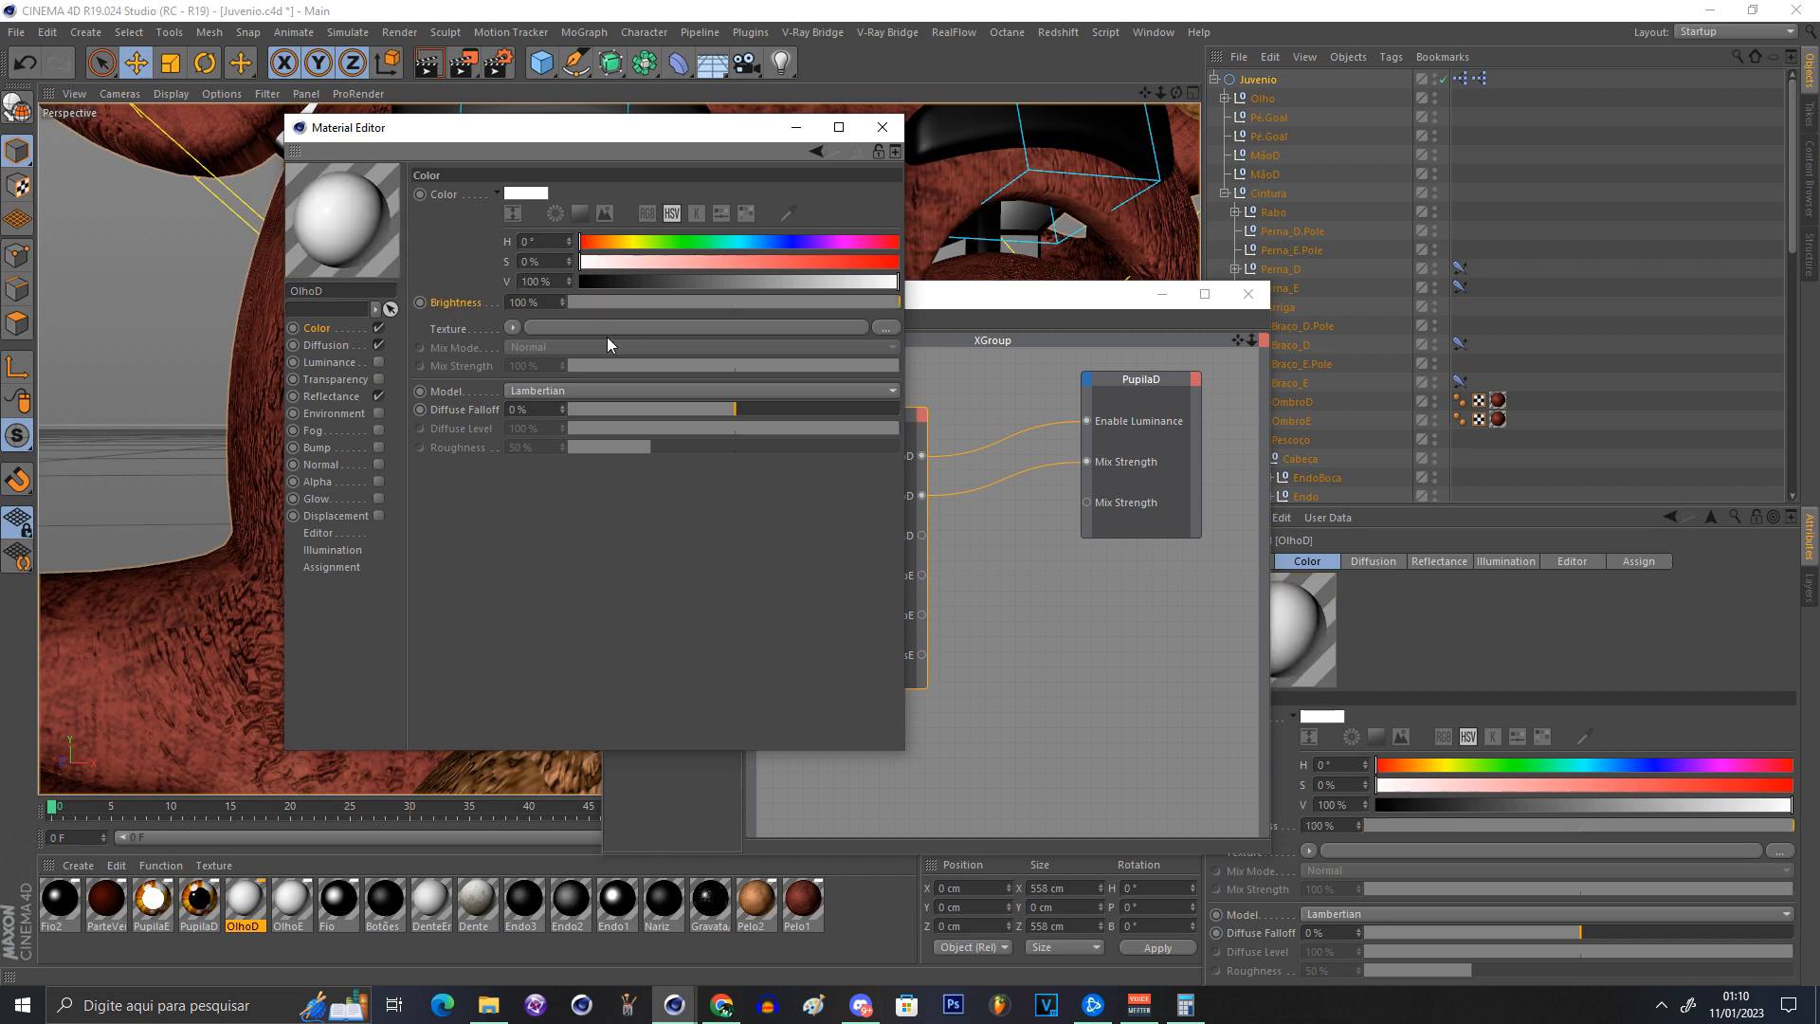
# Step: Connect Juvenio's EscurecerOlhosD output directly to the second Mix Strength input of PupilaD and test its slider
pyautogui.click(881, 127)
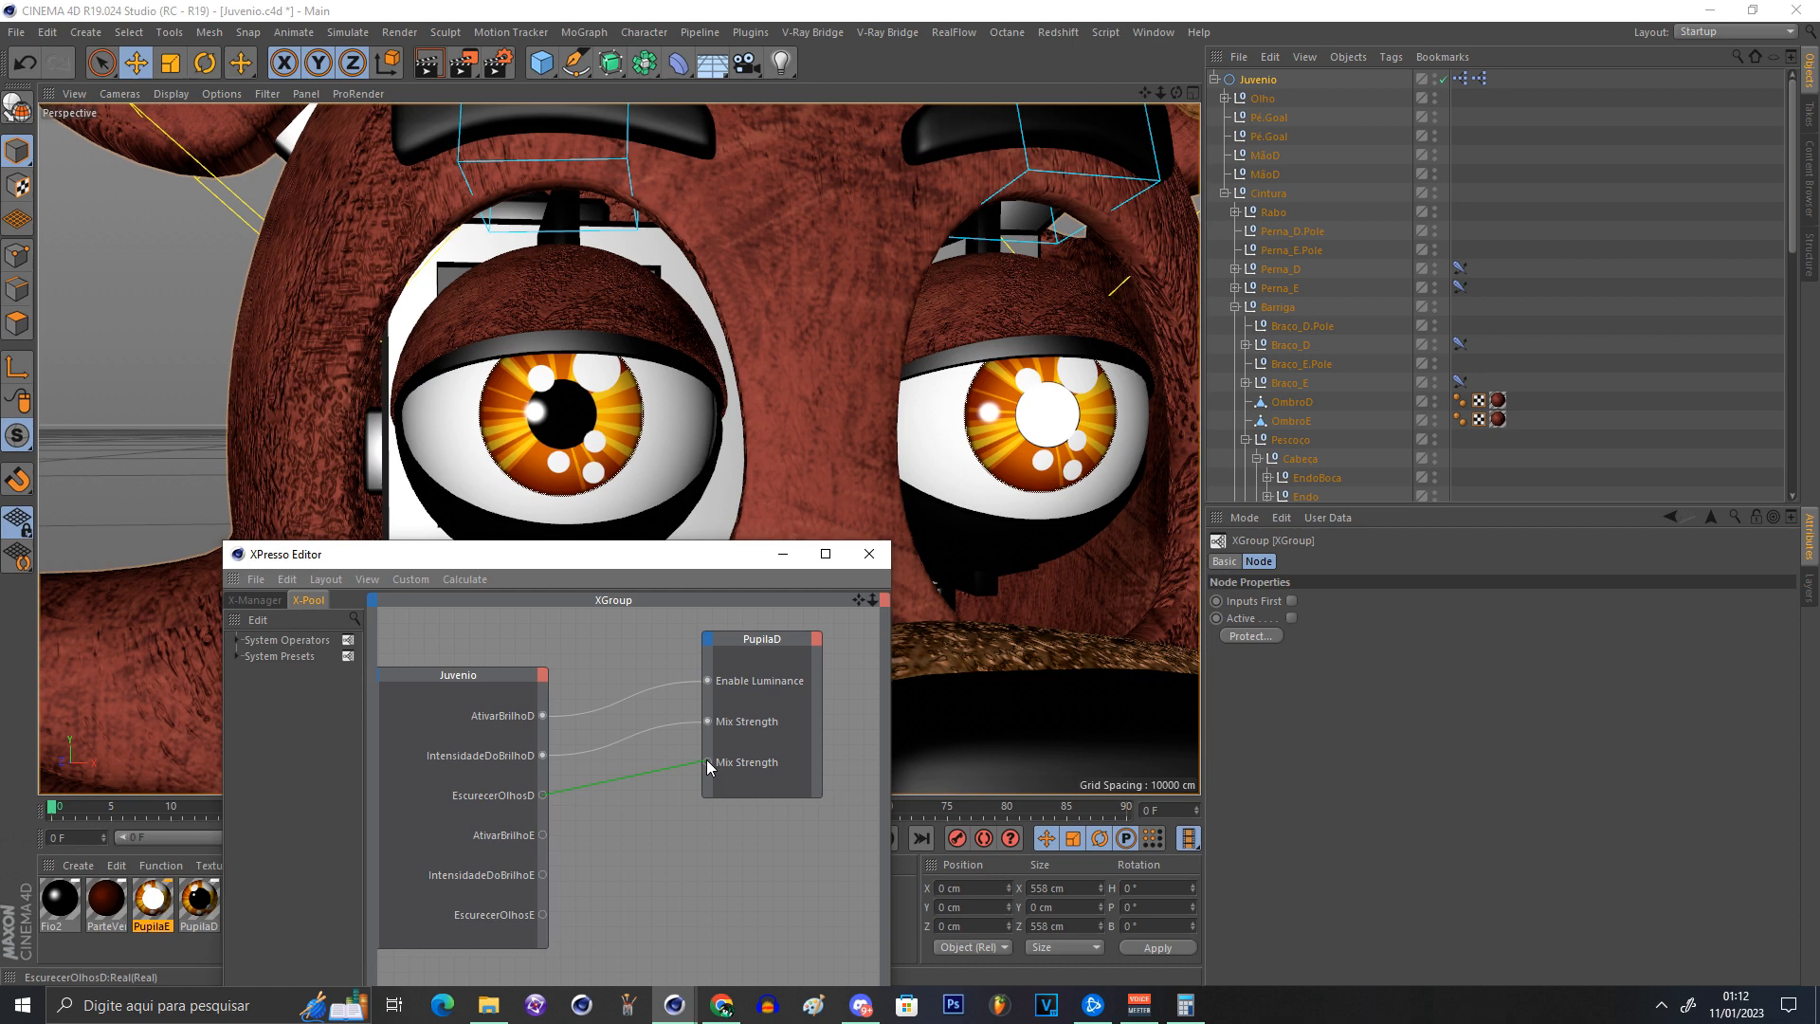
pyautogui.moveTo(707, 766); pyautogui.dragTo(707, 762)
pyautogui.click(1275, 80)
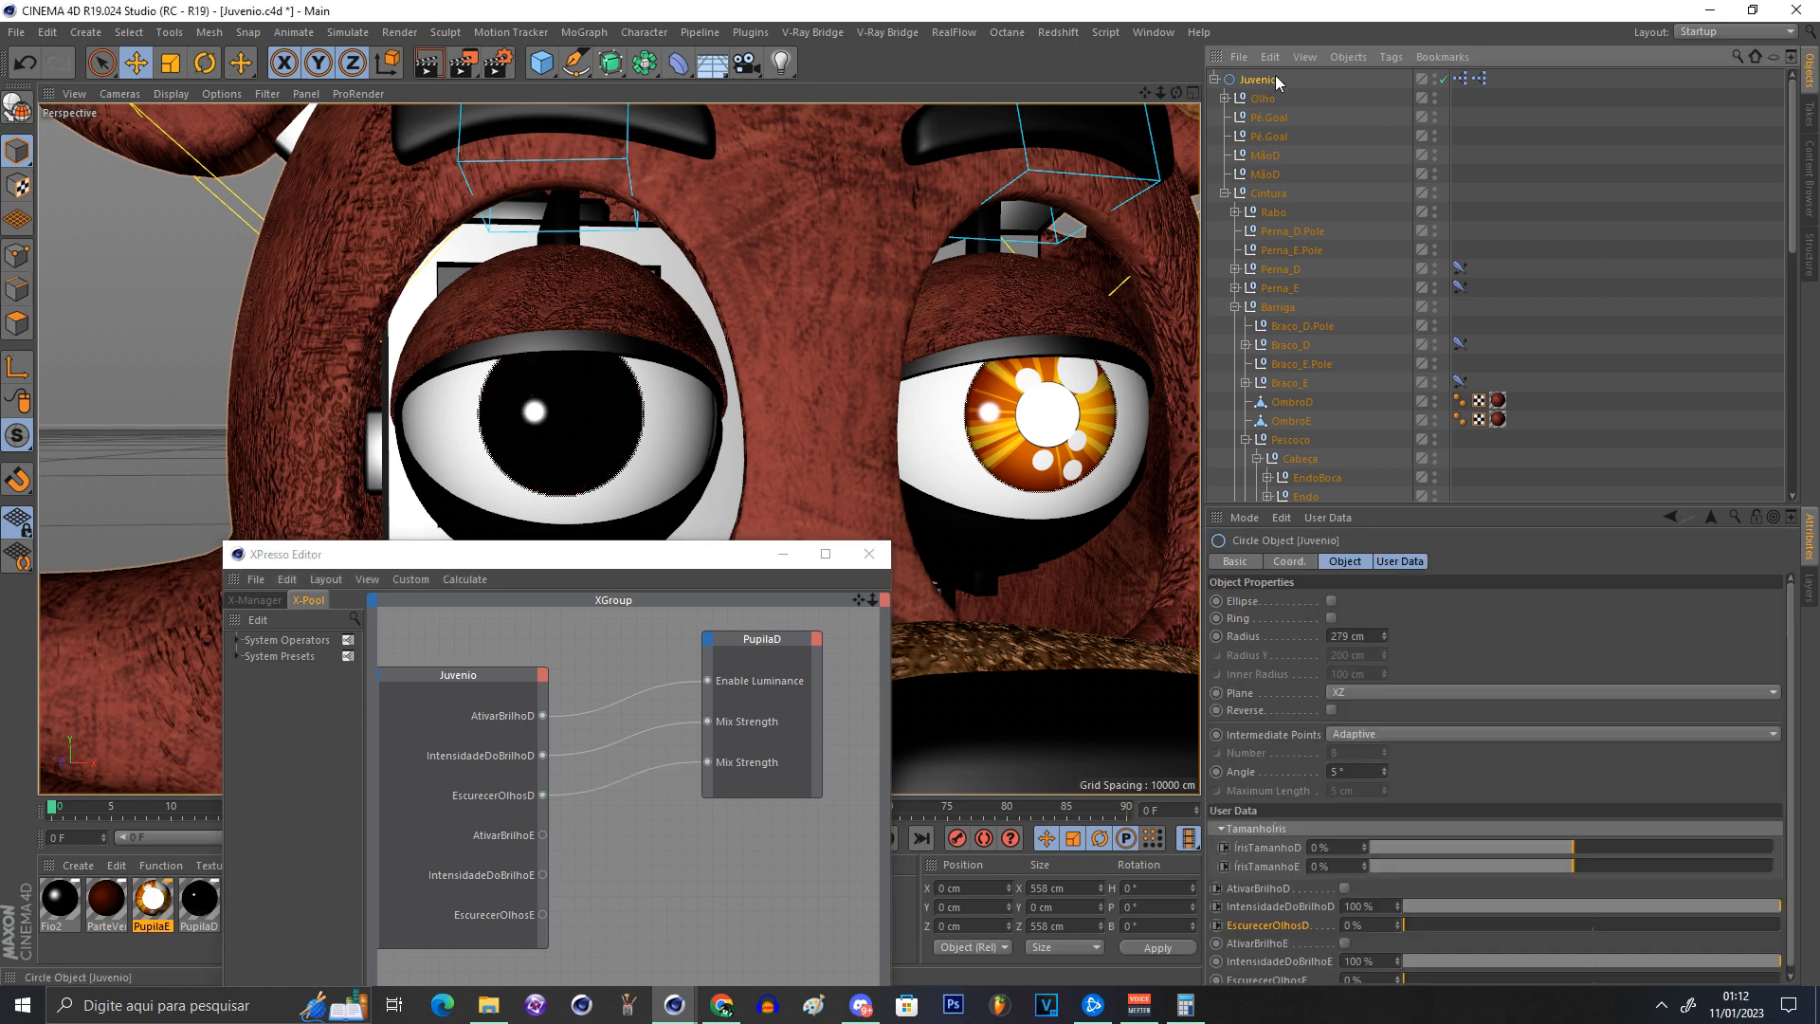
pyautogui.moveTo(1407, 924); pyautogui.dragTo(1309, 927)
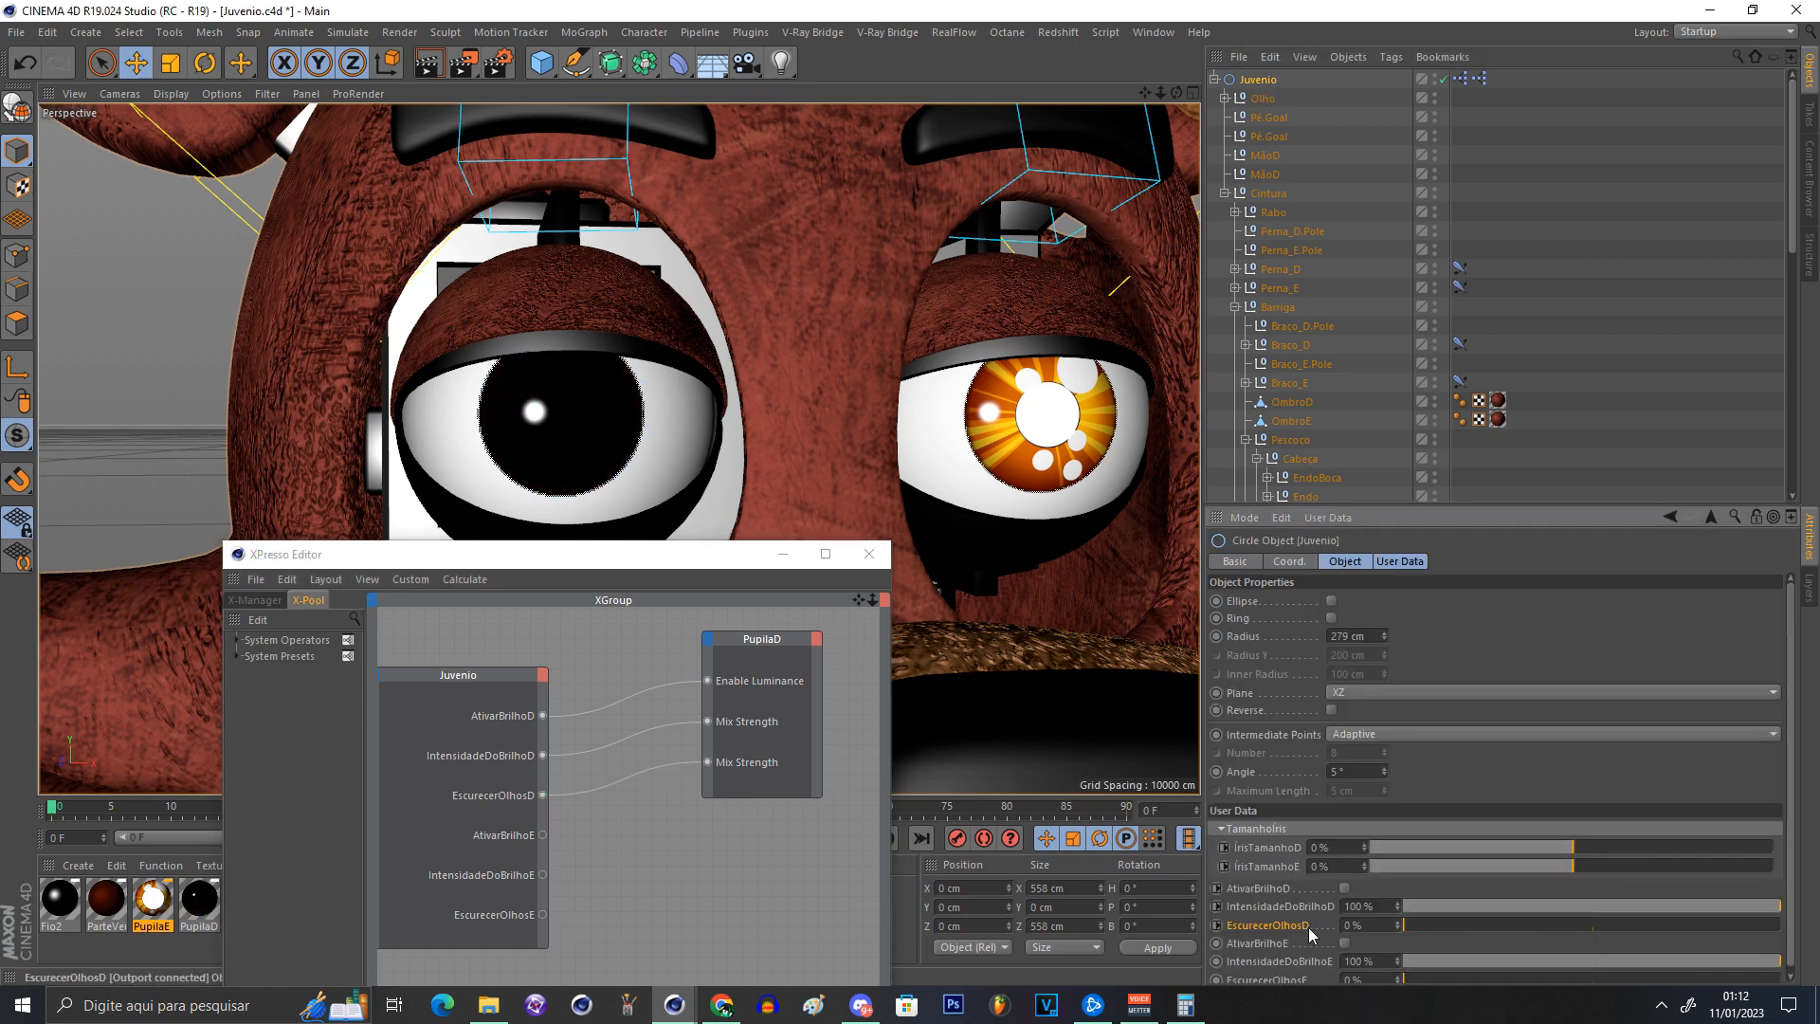
pyautogui.moveTo(1413, 925); pyautogui.dragTo(751, 793)
# Step: Add a Range Mapper node to the XPresso graph
pyautogui.rightClick(616, 635)
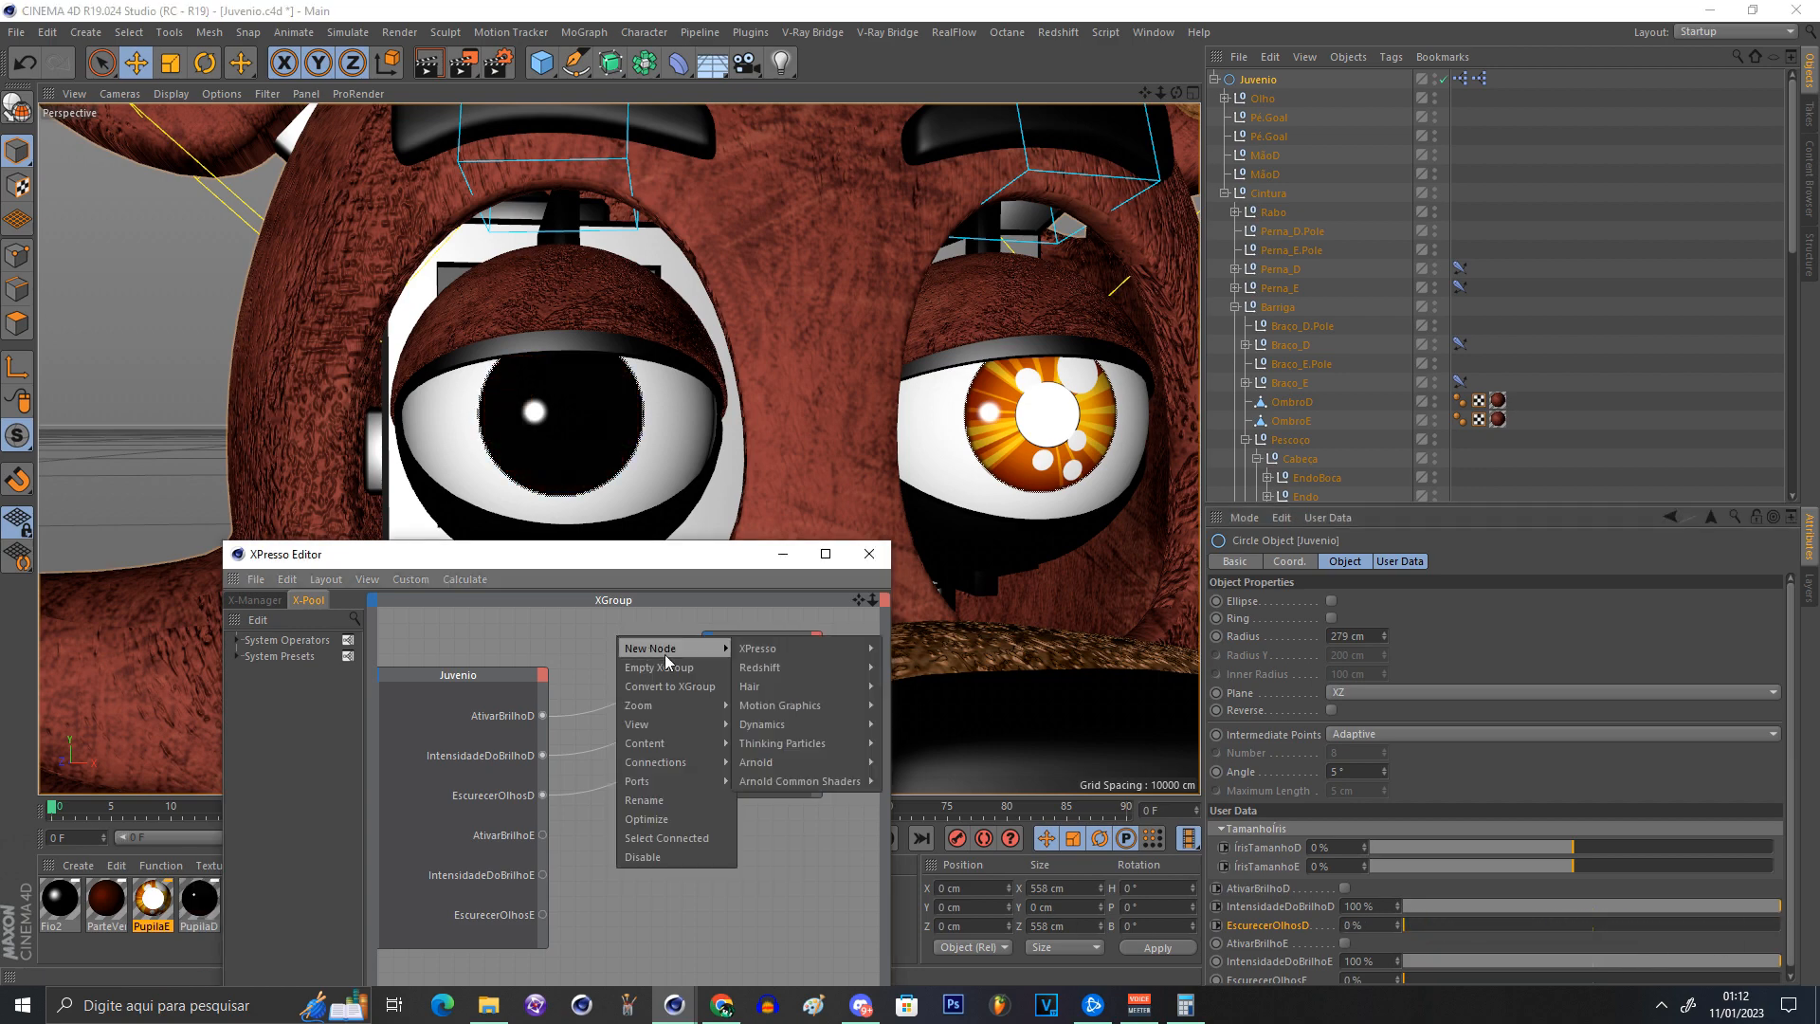
pyautogui.click(663, 654)
pyautogui.rightClick(652, 644)
pyautogui.moveTo(890, 656)
pyautogui.moveTo(963, 690)
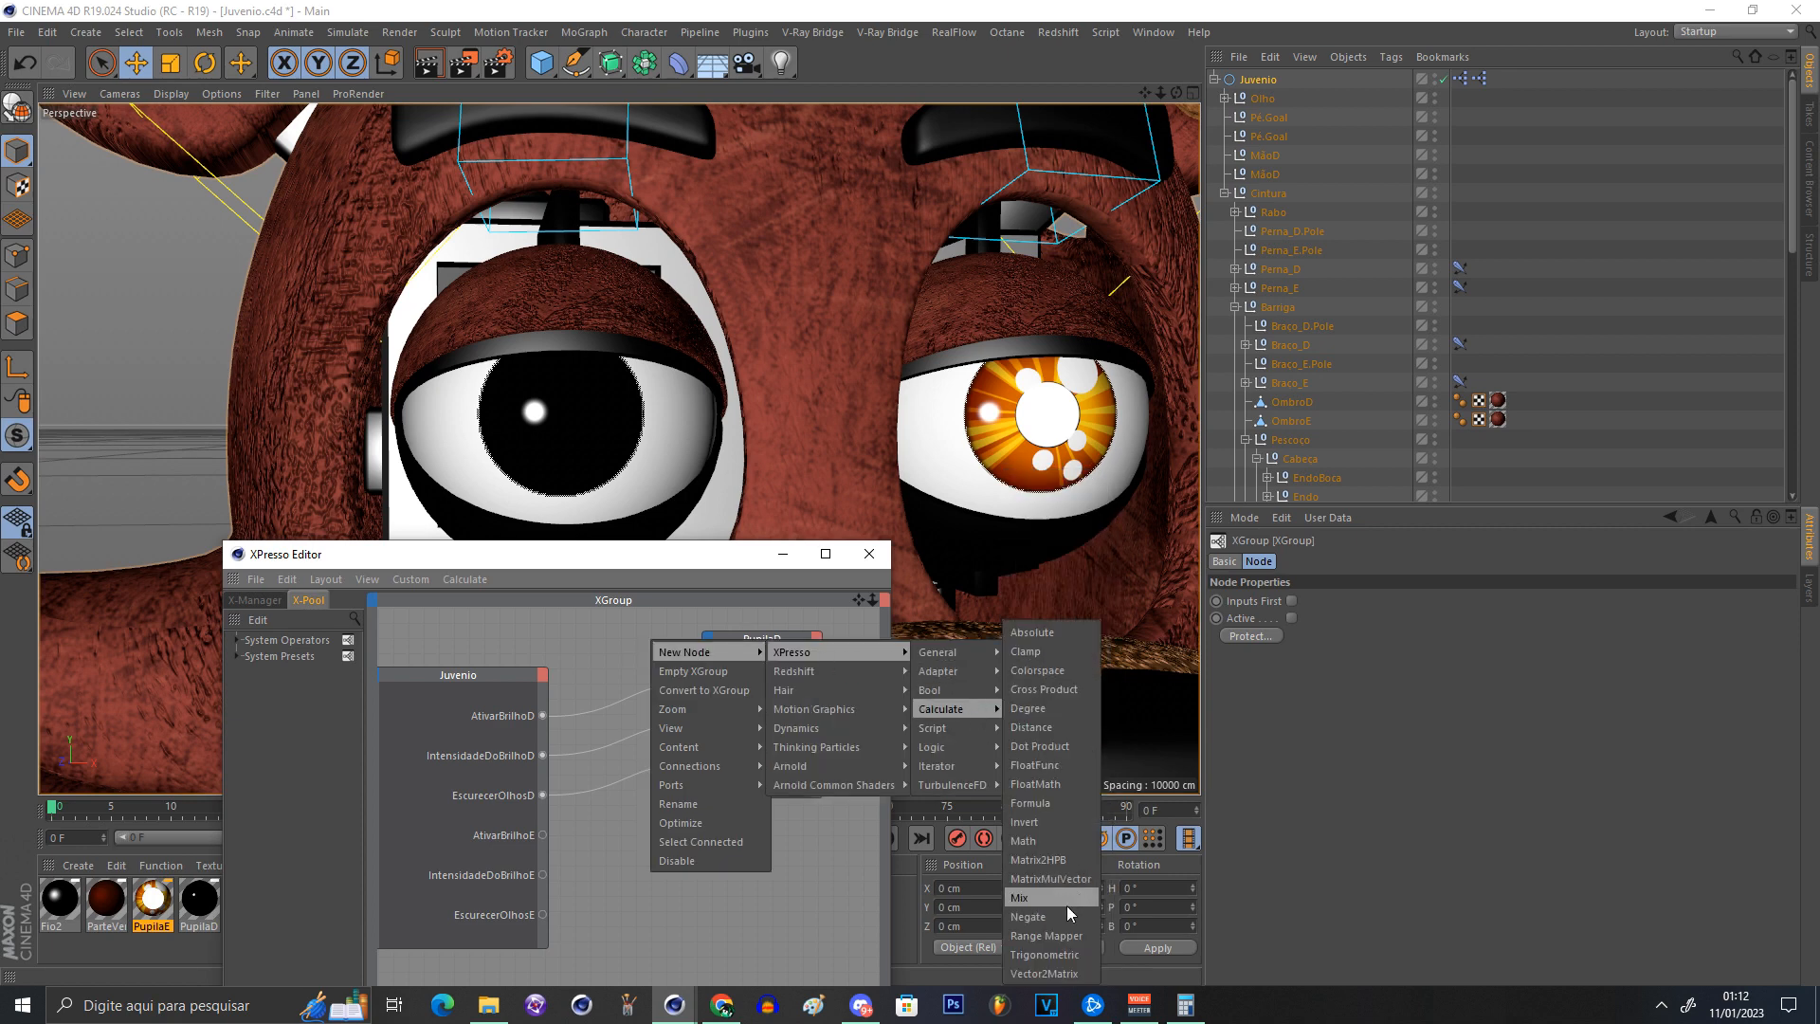
pyautogui.click(1046, 935)
# Step: Route EscurecerOlhosD through the Range Mapper into PupilaD's second Mix Strength input, enable Reverse on the mapper and test the slider
pyautogui.moveTo(586, 647); pyautogui.dragTo(563, 691)
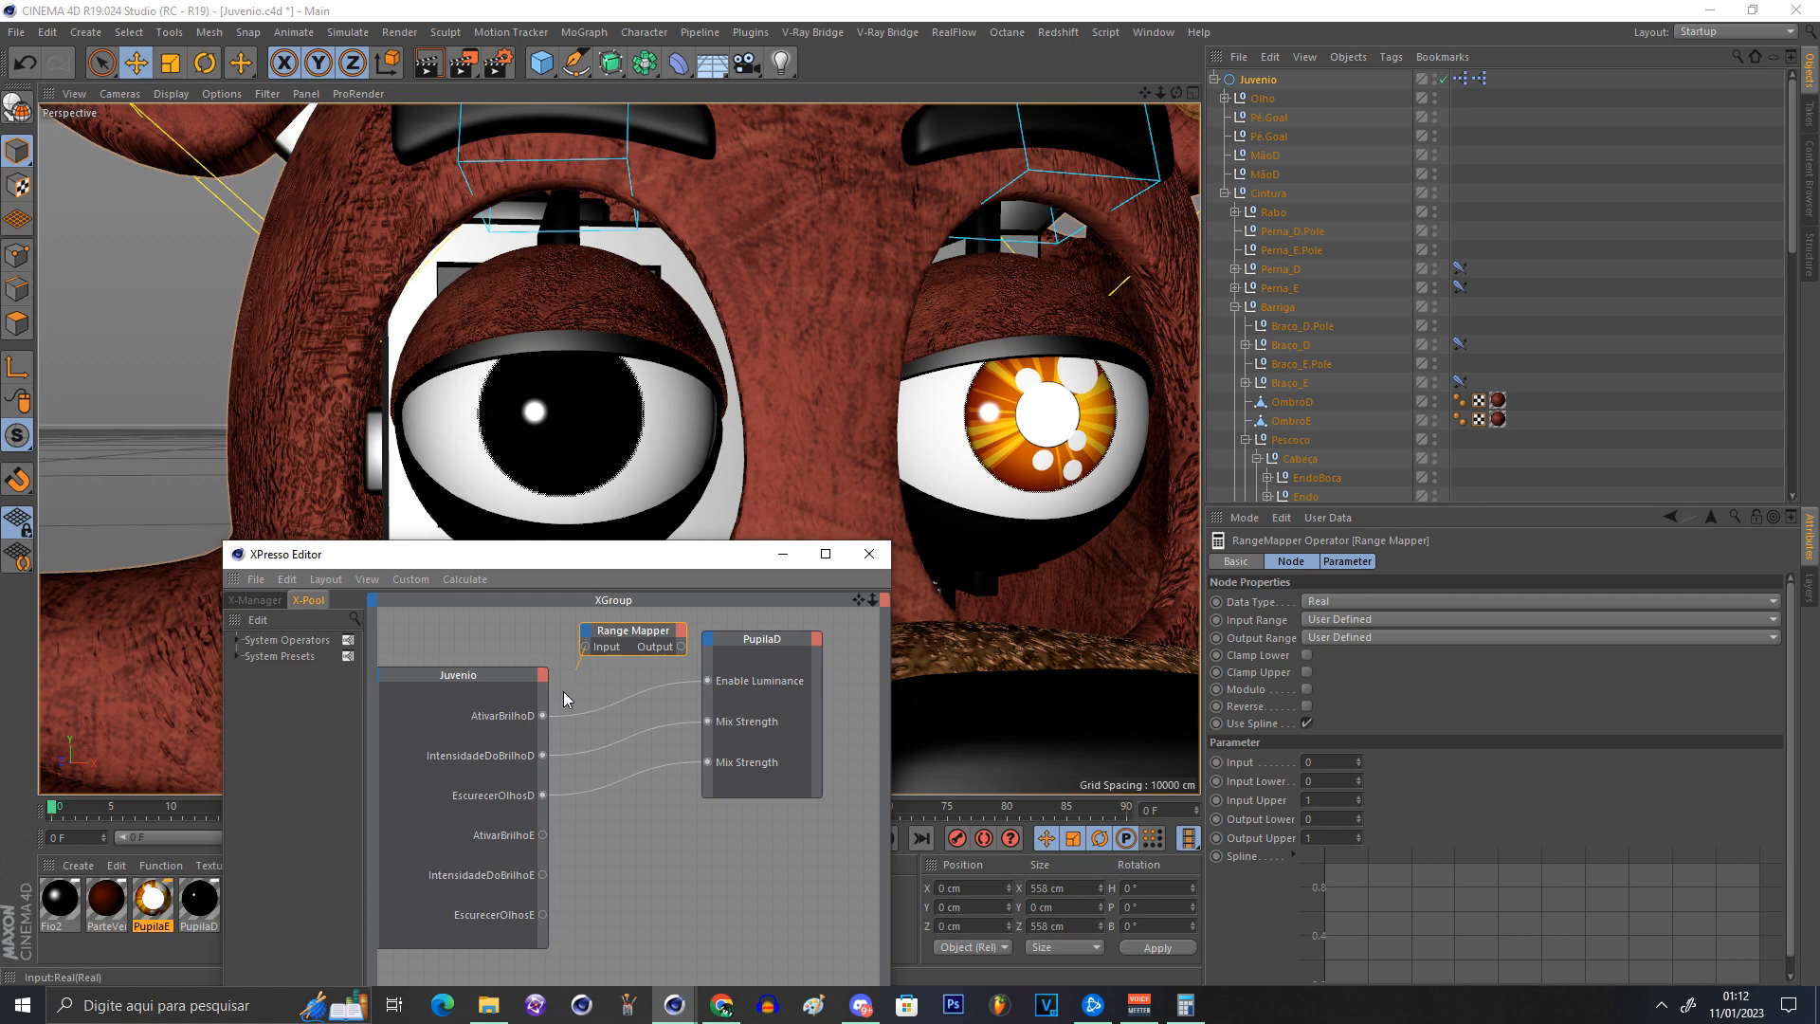
pyautogui.moveTo(543, 791); pyautogui.dragTo(542, 796)
pyautogui.moveTo(680, 646); pyautogui.dragTo(696, 765)
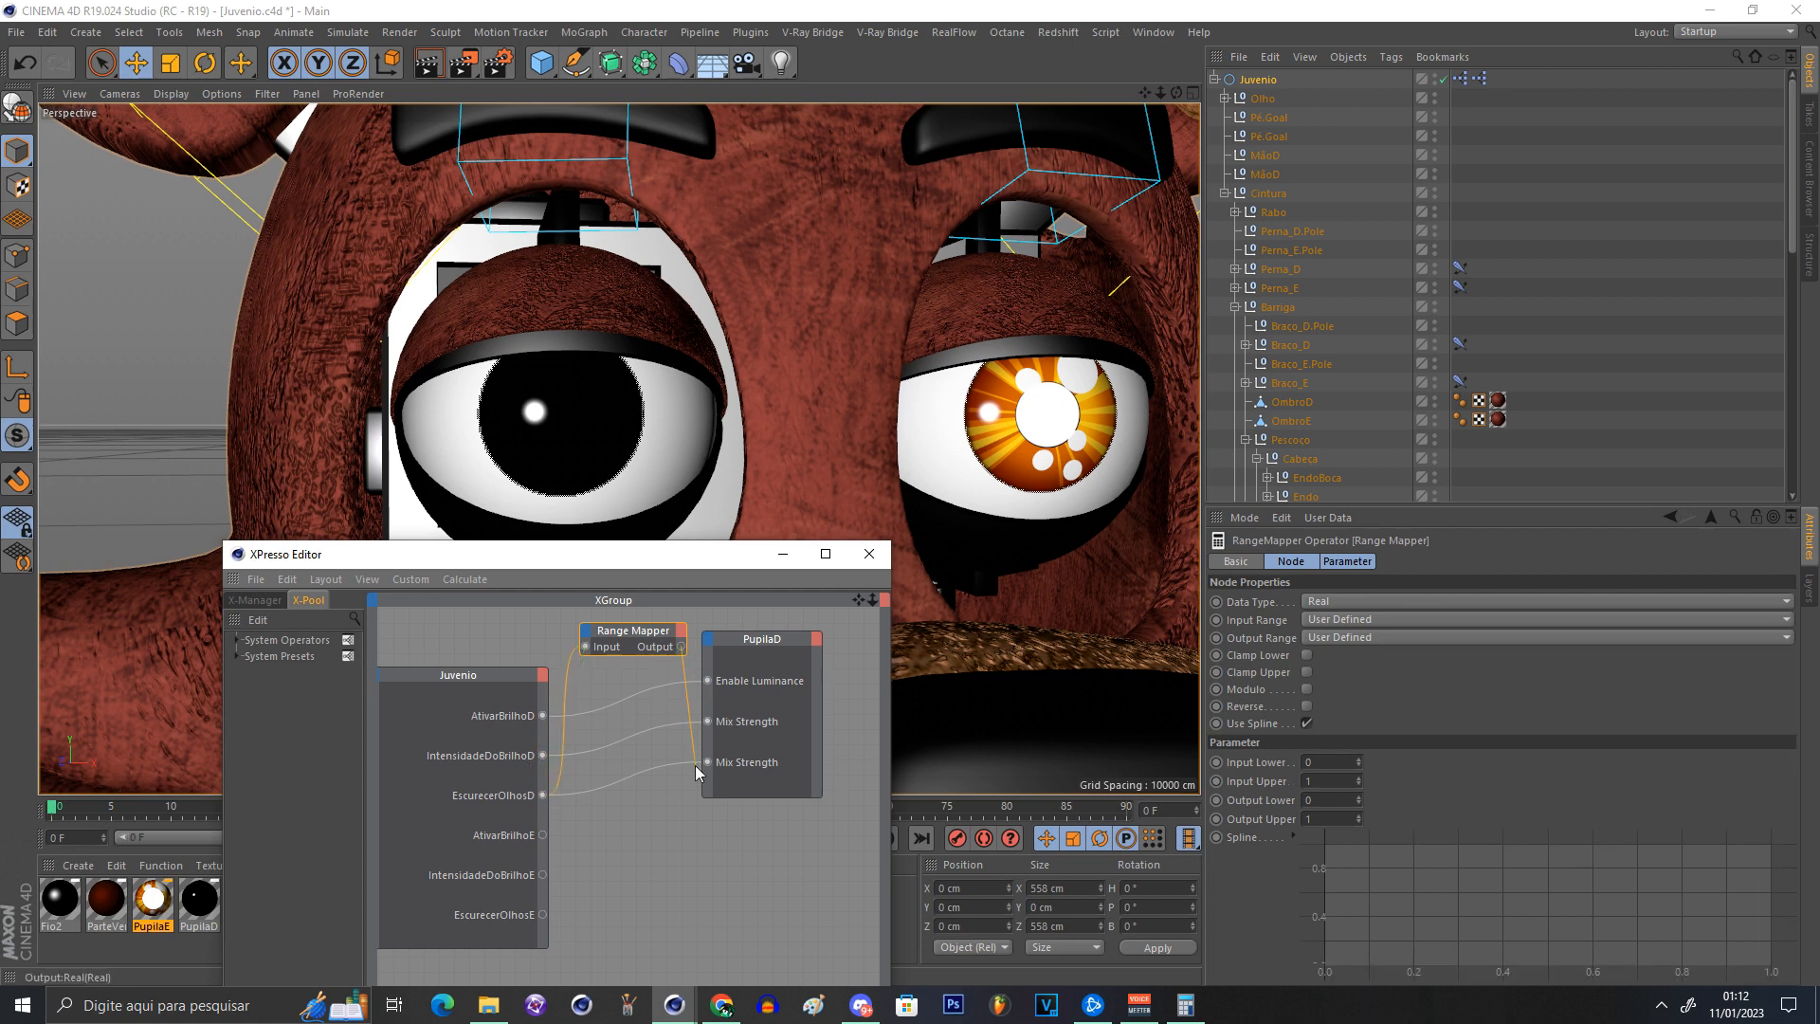
pyautogui.moveTo(633, 631); pyautogui.dragTo(631, 769)
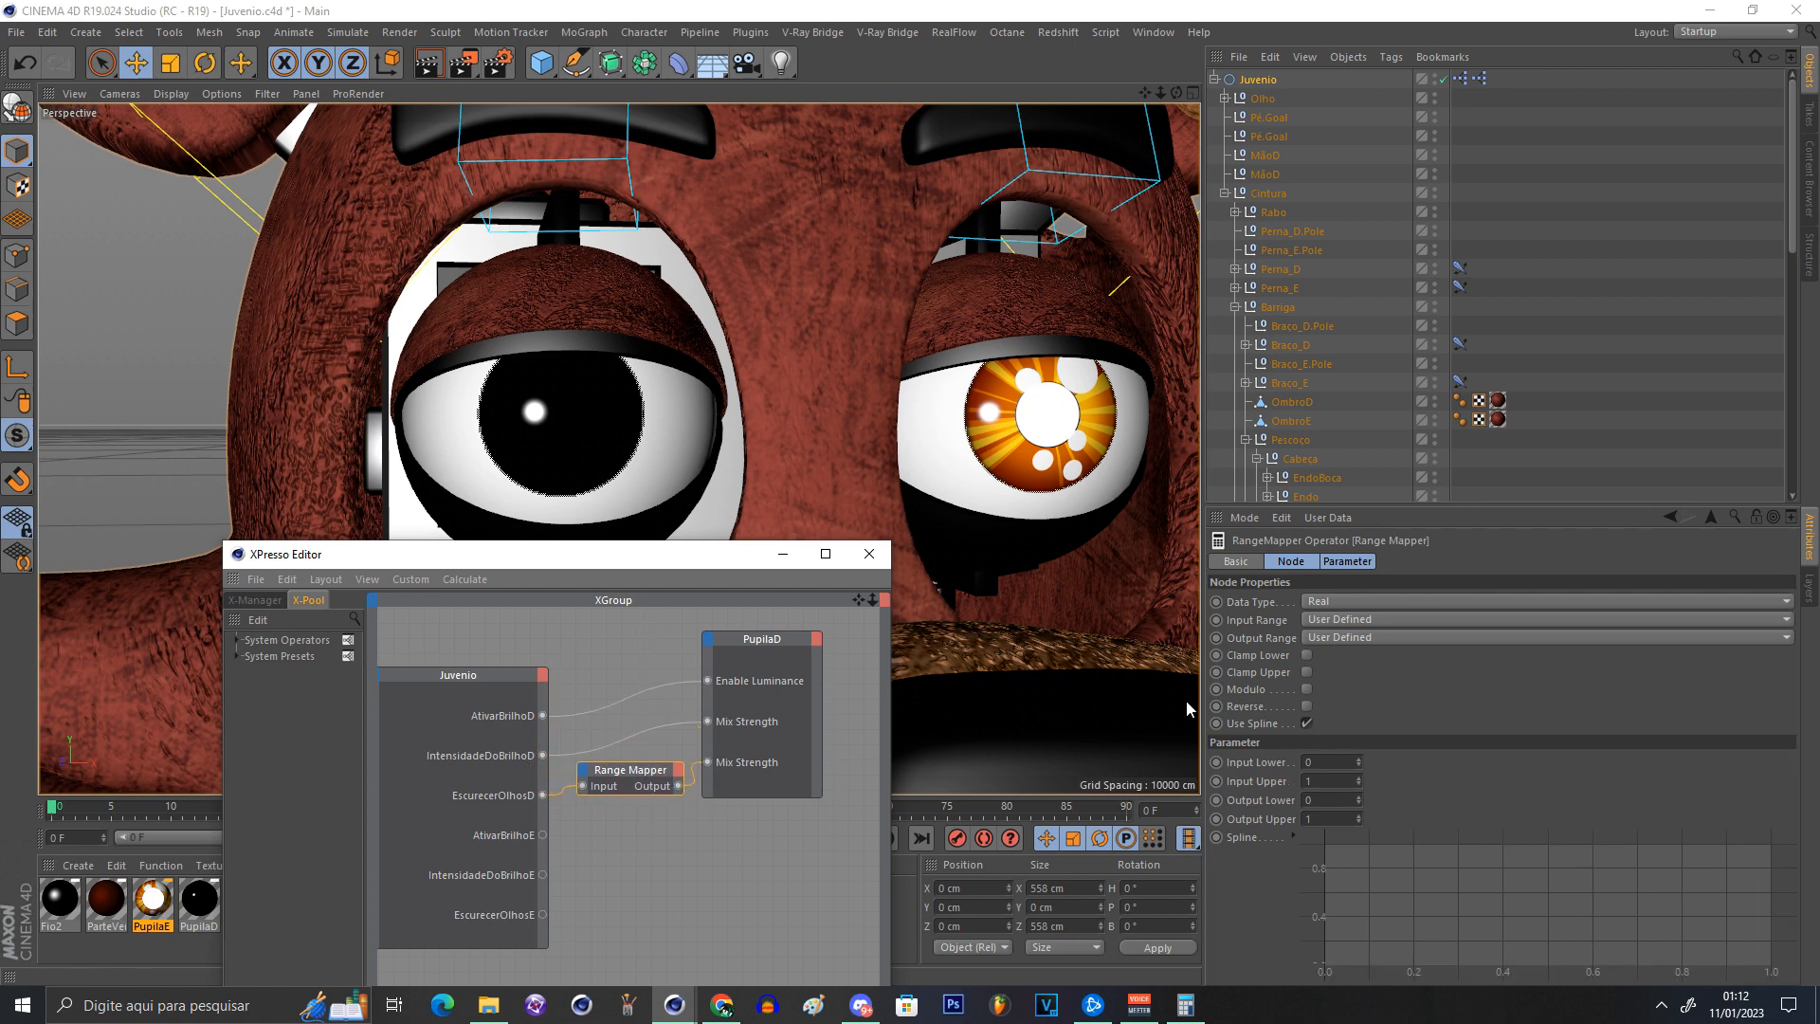
pyautogui.click(1306, 705)
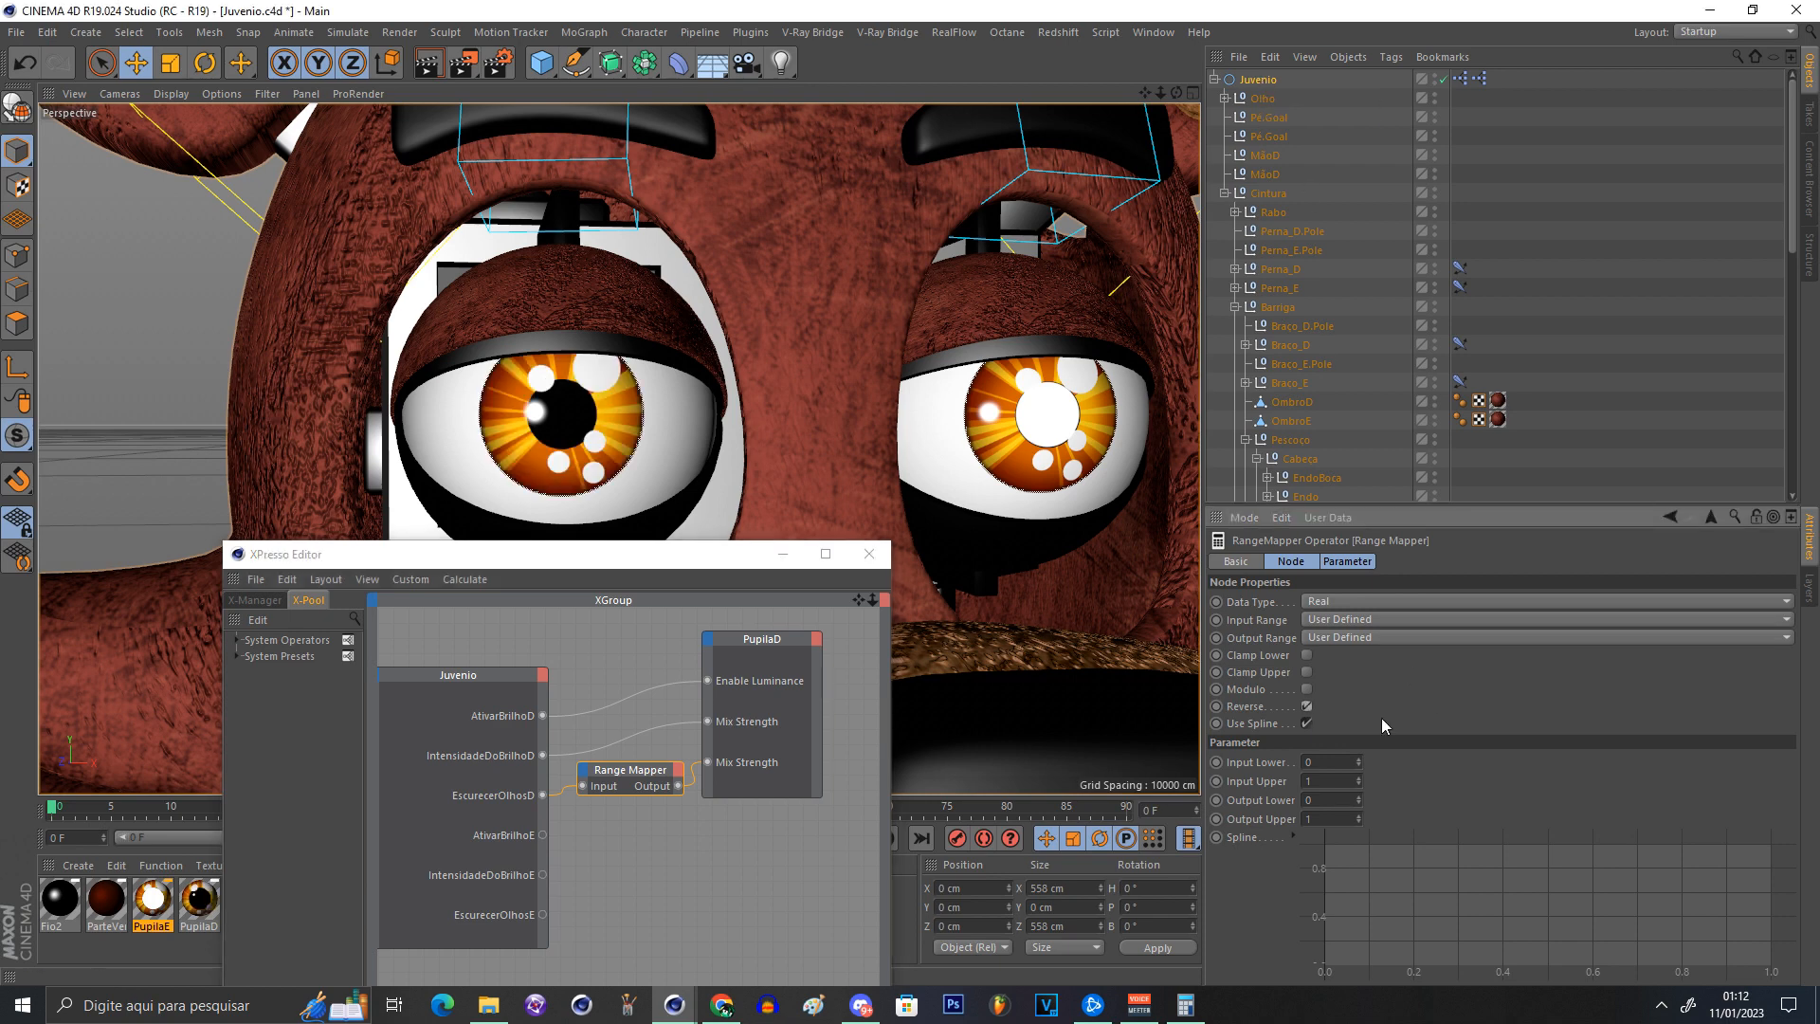
pyautogui.click(1259, 80)
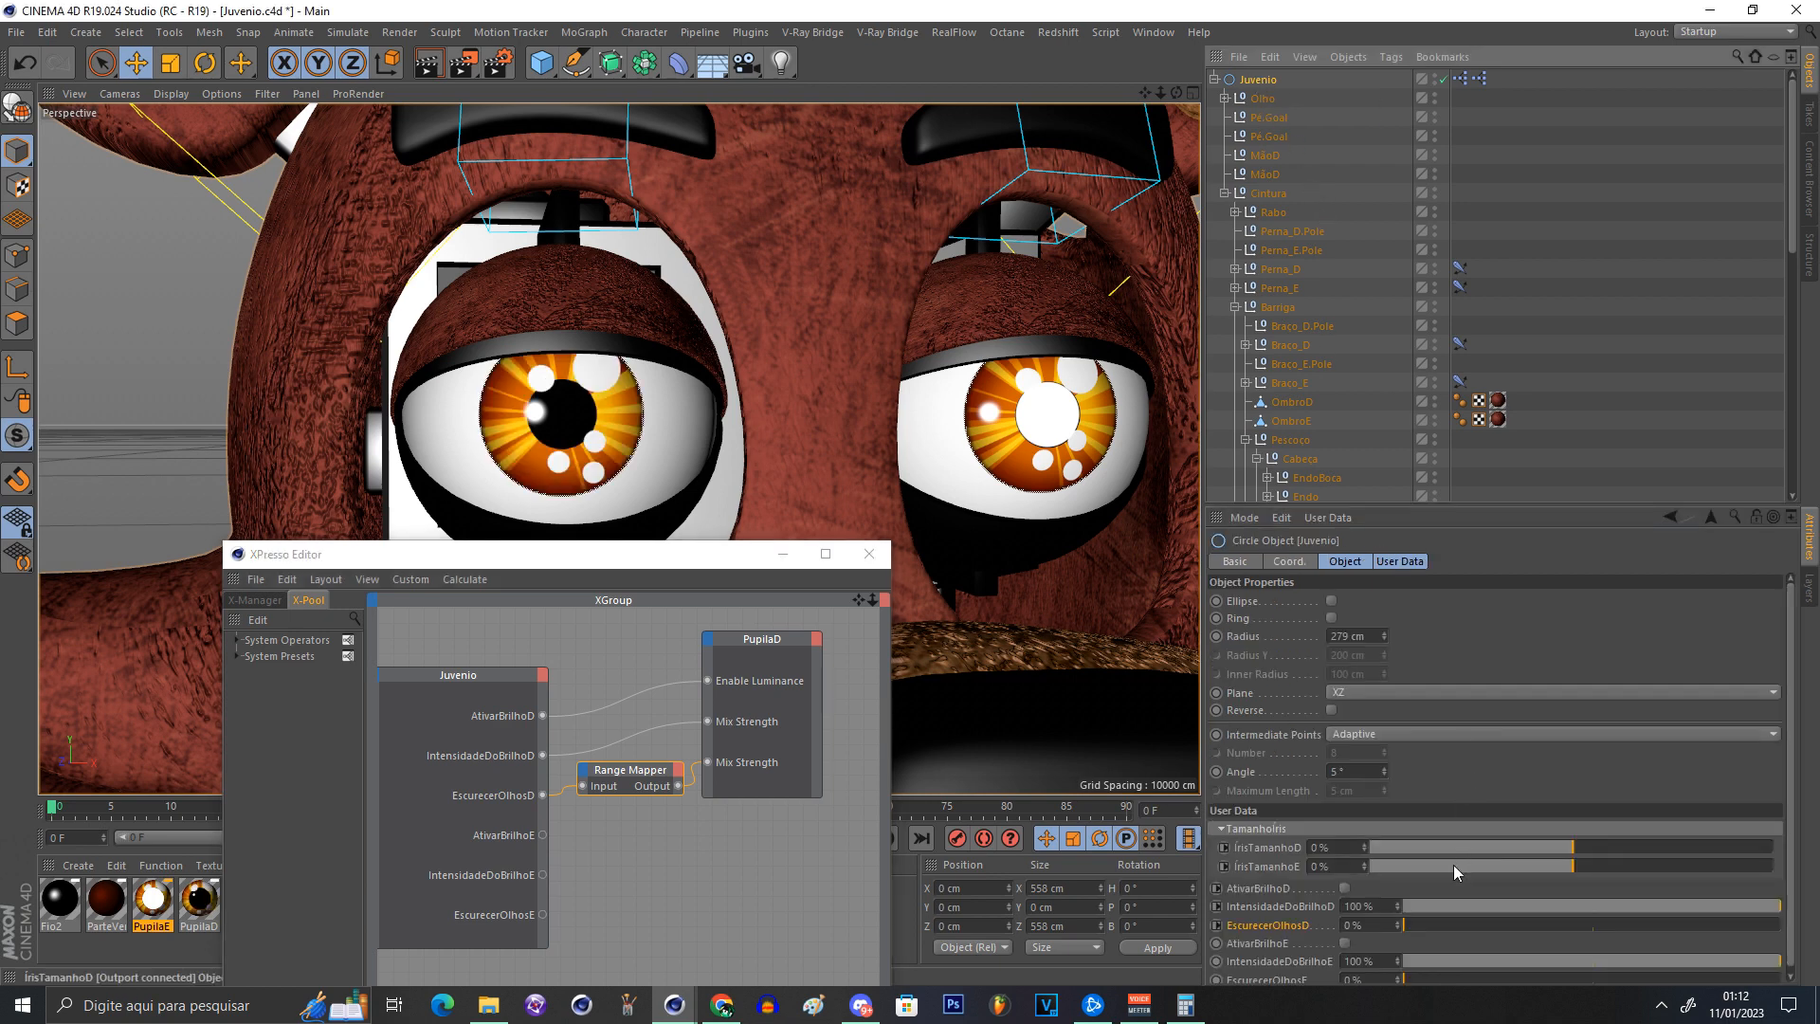
pyautogui.moveTo(1419, 925); pyautogui.dragTo(1310, 914)
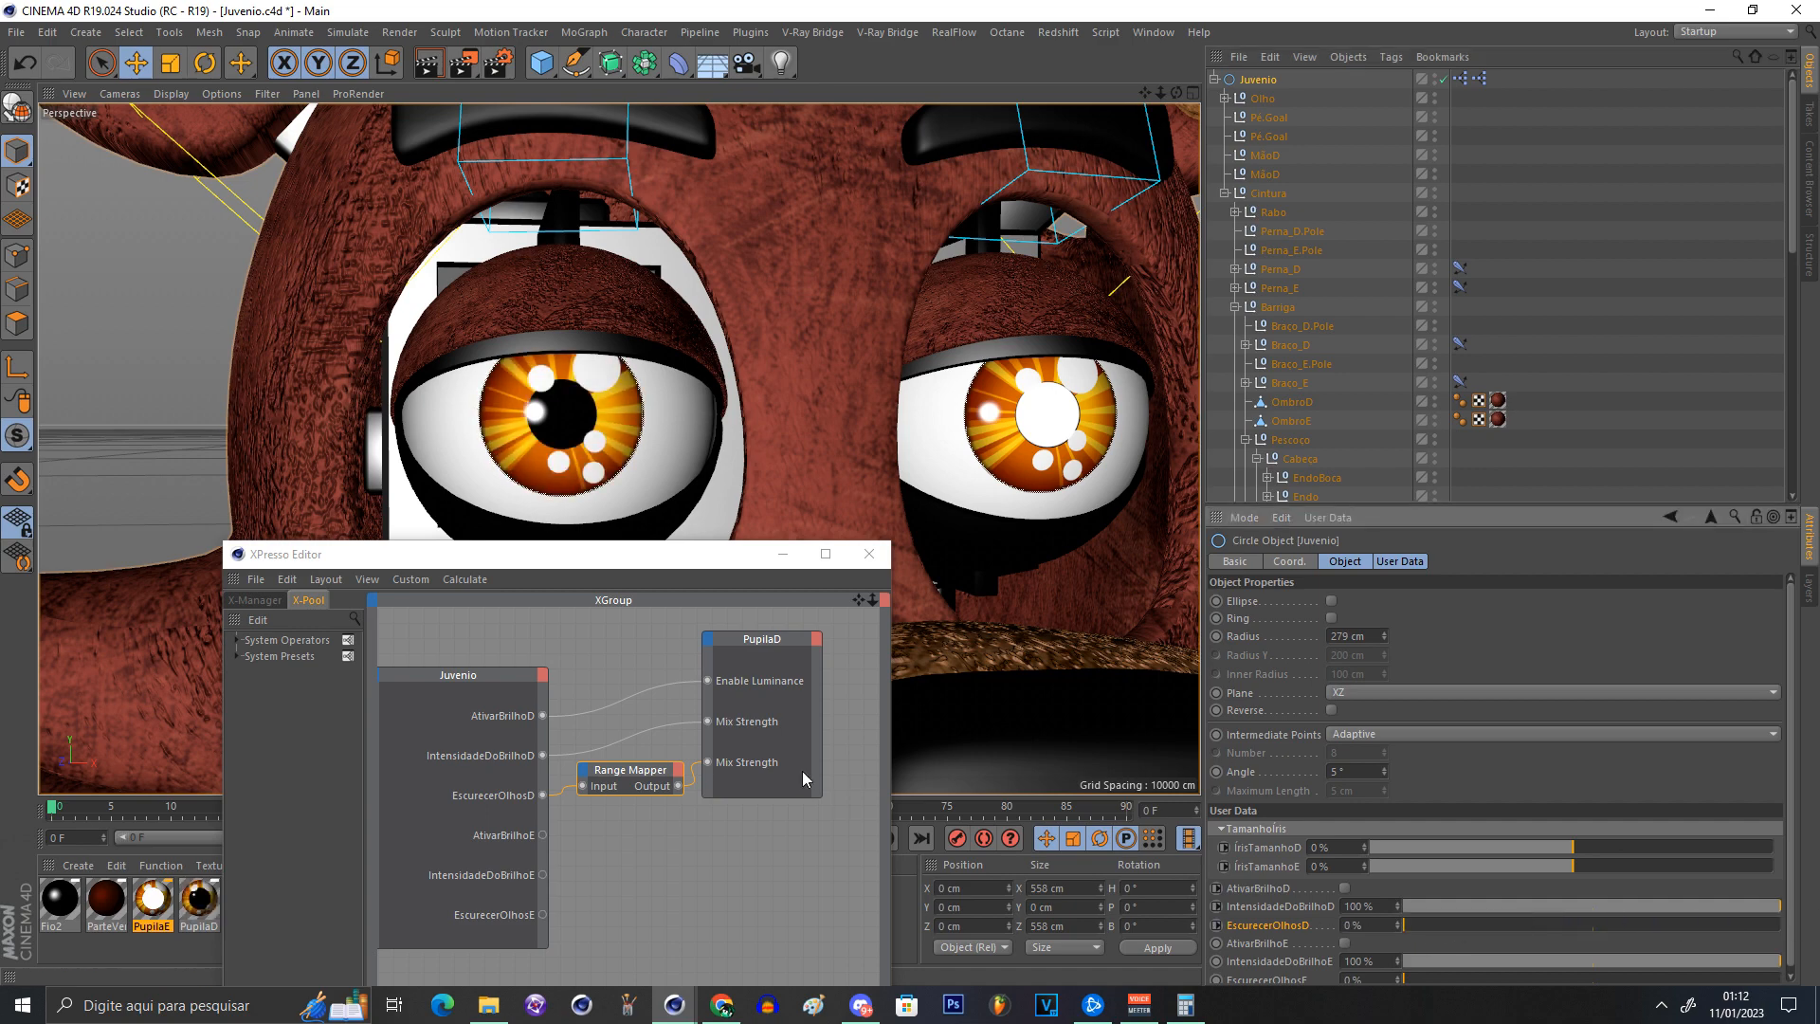
# Step: Add the OlhoD material to the graph below PupilaD with its Color Brightness as an input port
pyautogui.moveTo(544, 557); pyautogui.dragTo(890, 400)
pyautogui.moveTo(252, 902); pyautogui.dragTo(1075, 671)
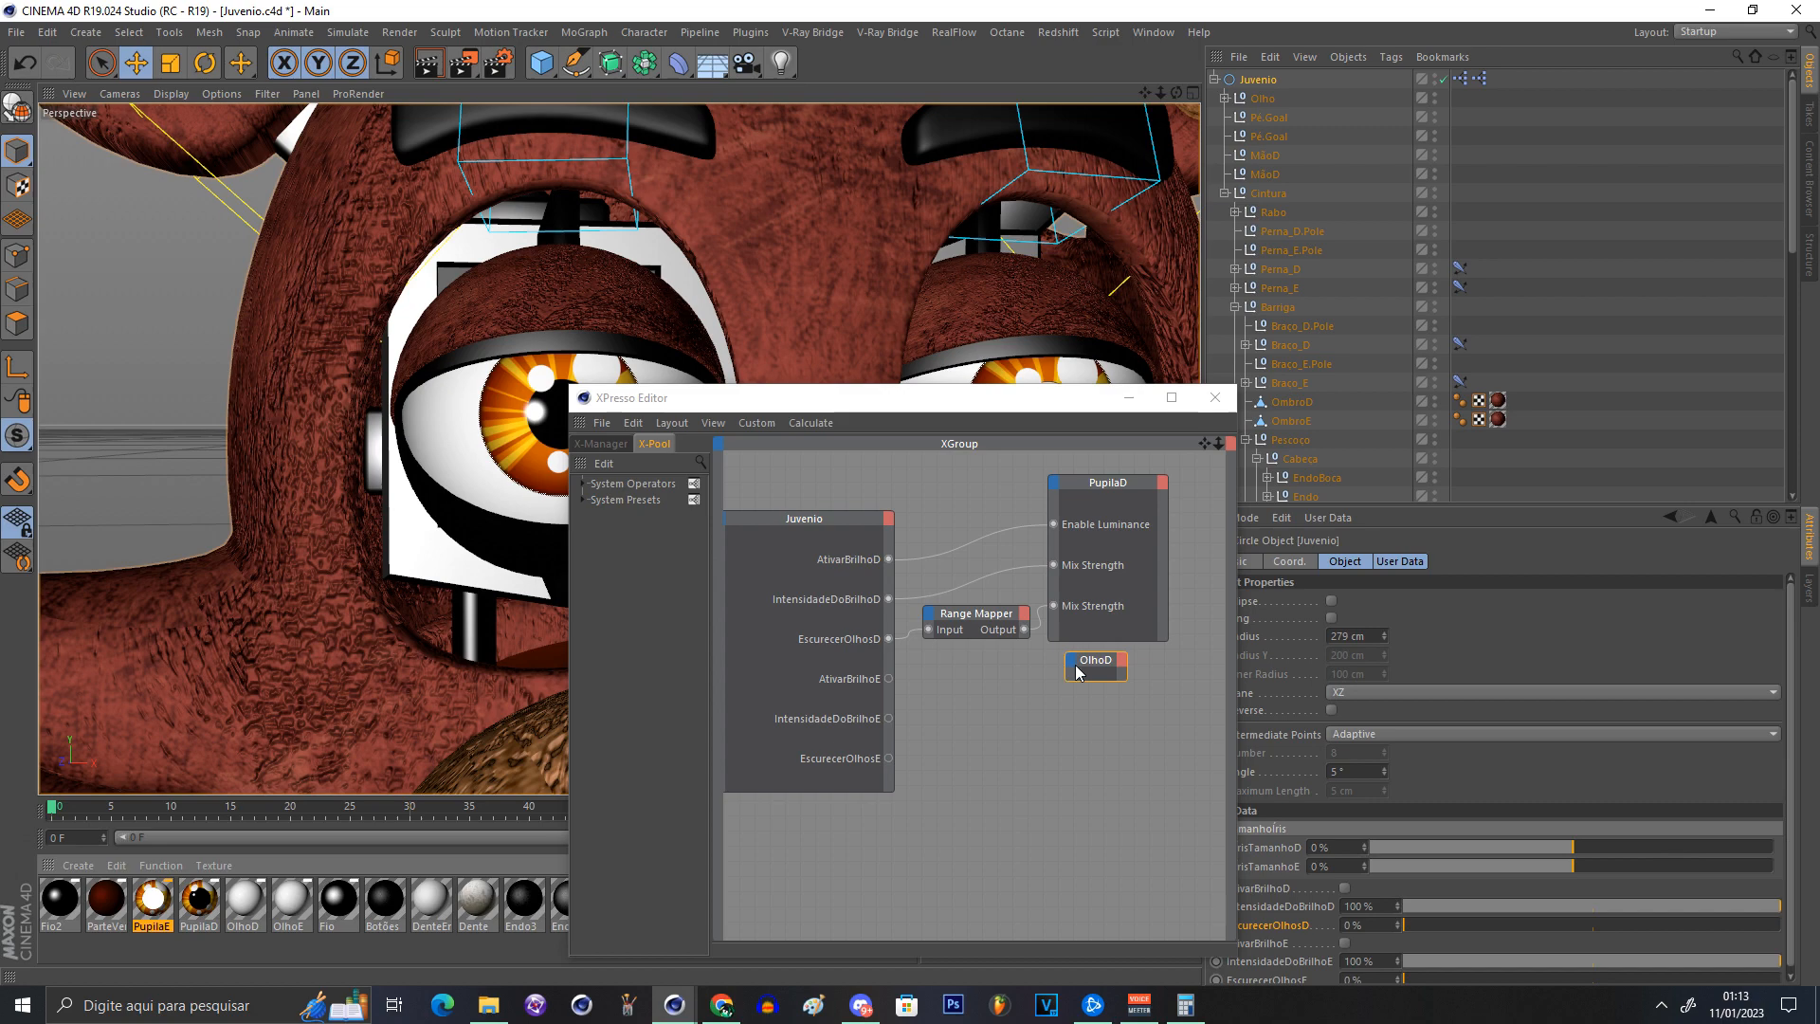
pyautogui.click(1121, 660)
pyautogui.moveTo(1124, 724)
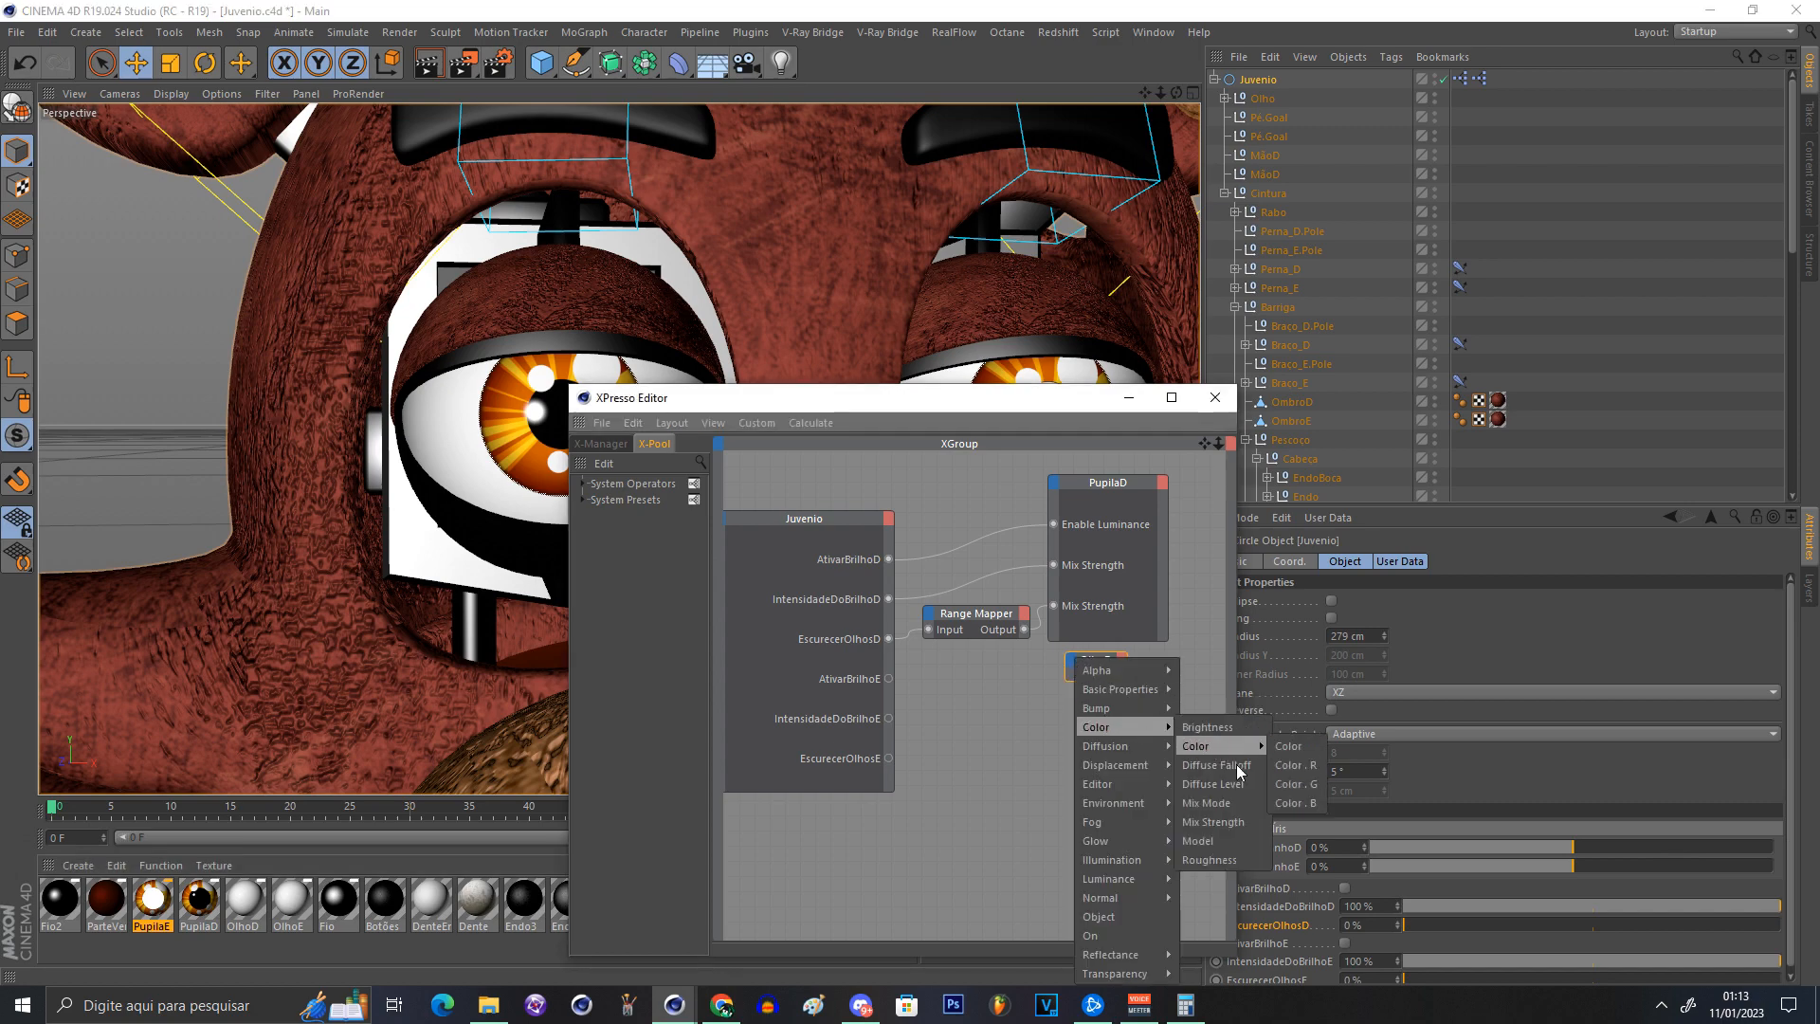
pyautogui.click(1218, 728)
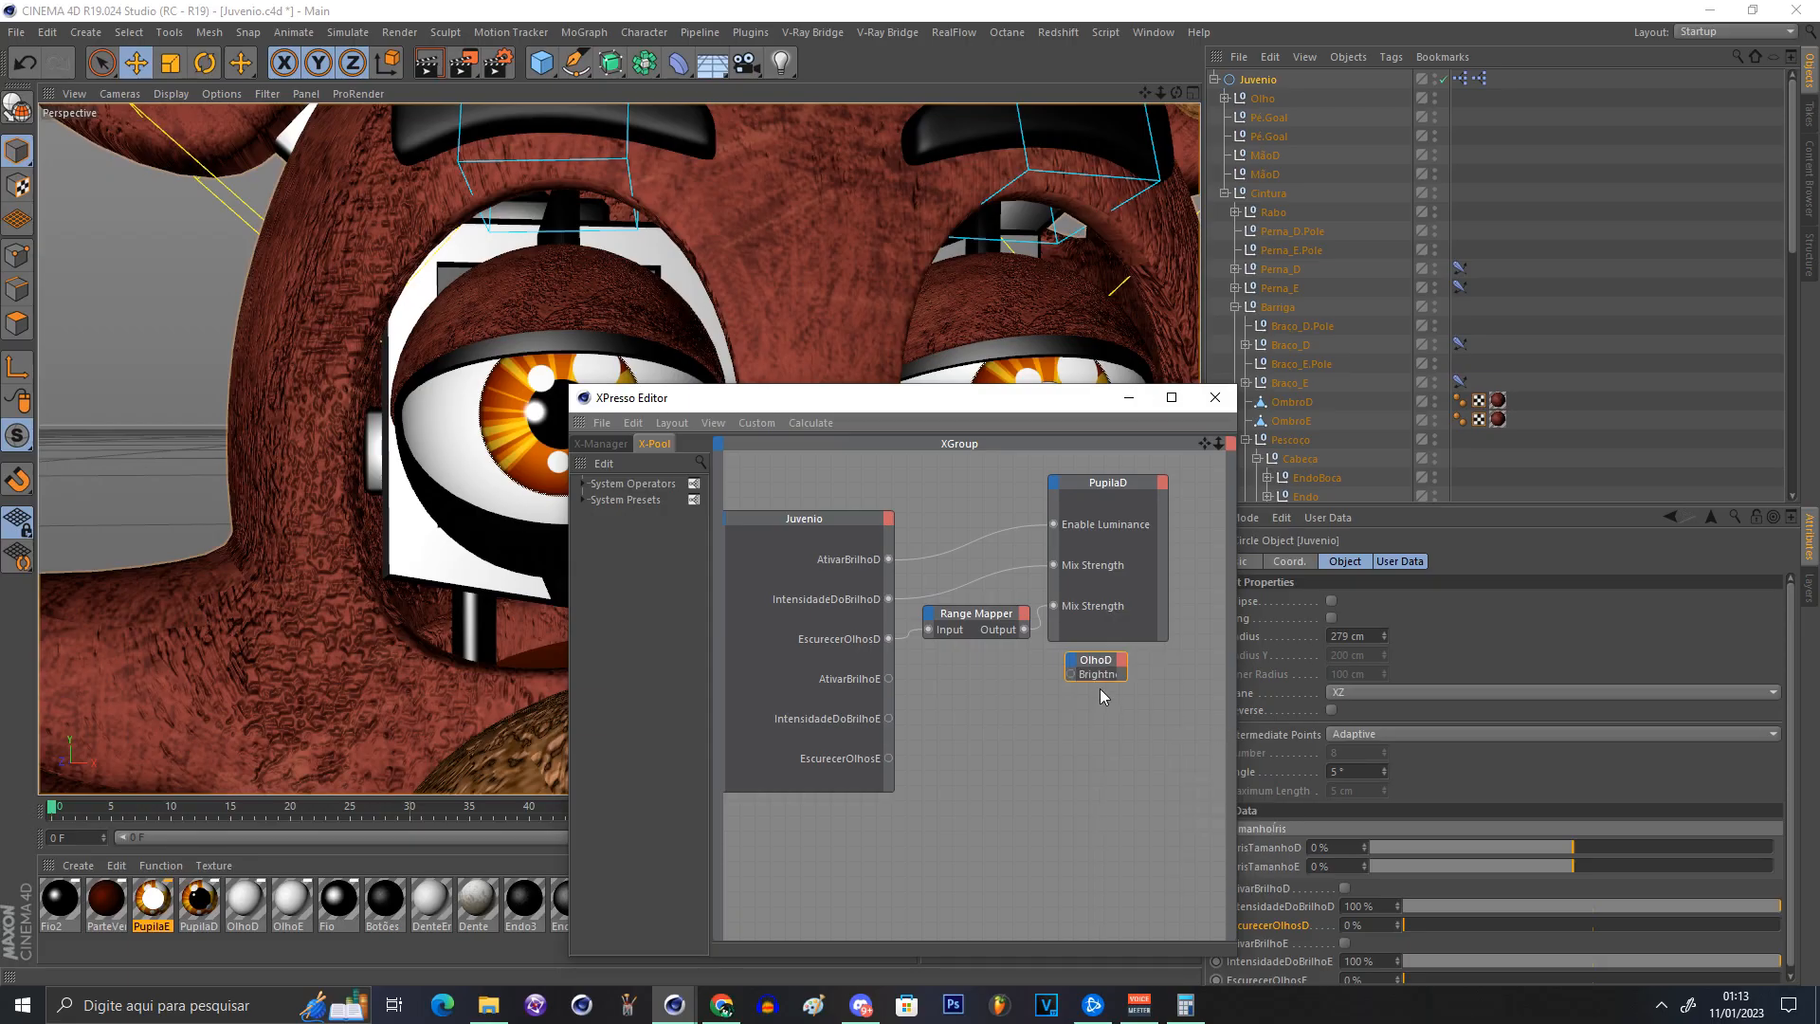
pyautogui.click(1130, 674)
# Step: Connect the Range Mapper output to OlhoD's Brightness input and test the EscurecerOlhosD slider
pyautogui.moveTo(1026, 630); pyautogui.dragTo(1071, 673)
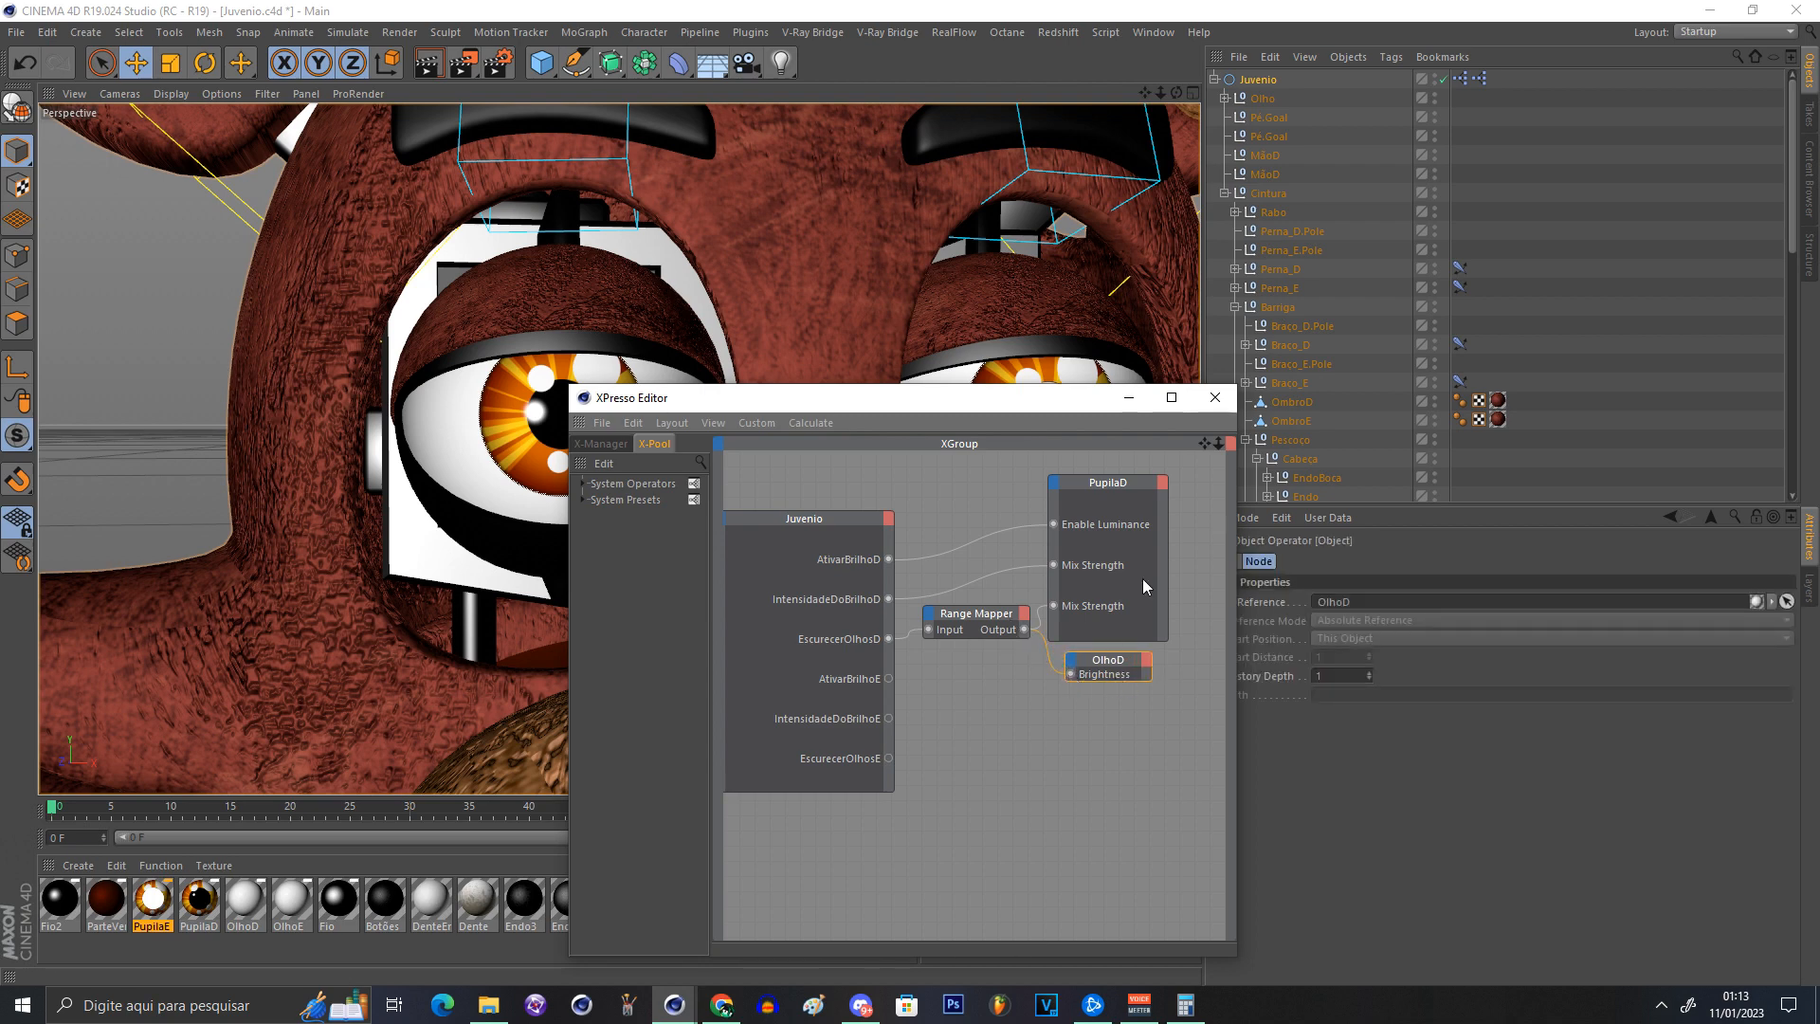
pyautogui.moveTo(1135, 671); pyautogui.dragTo(1126, 672)
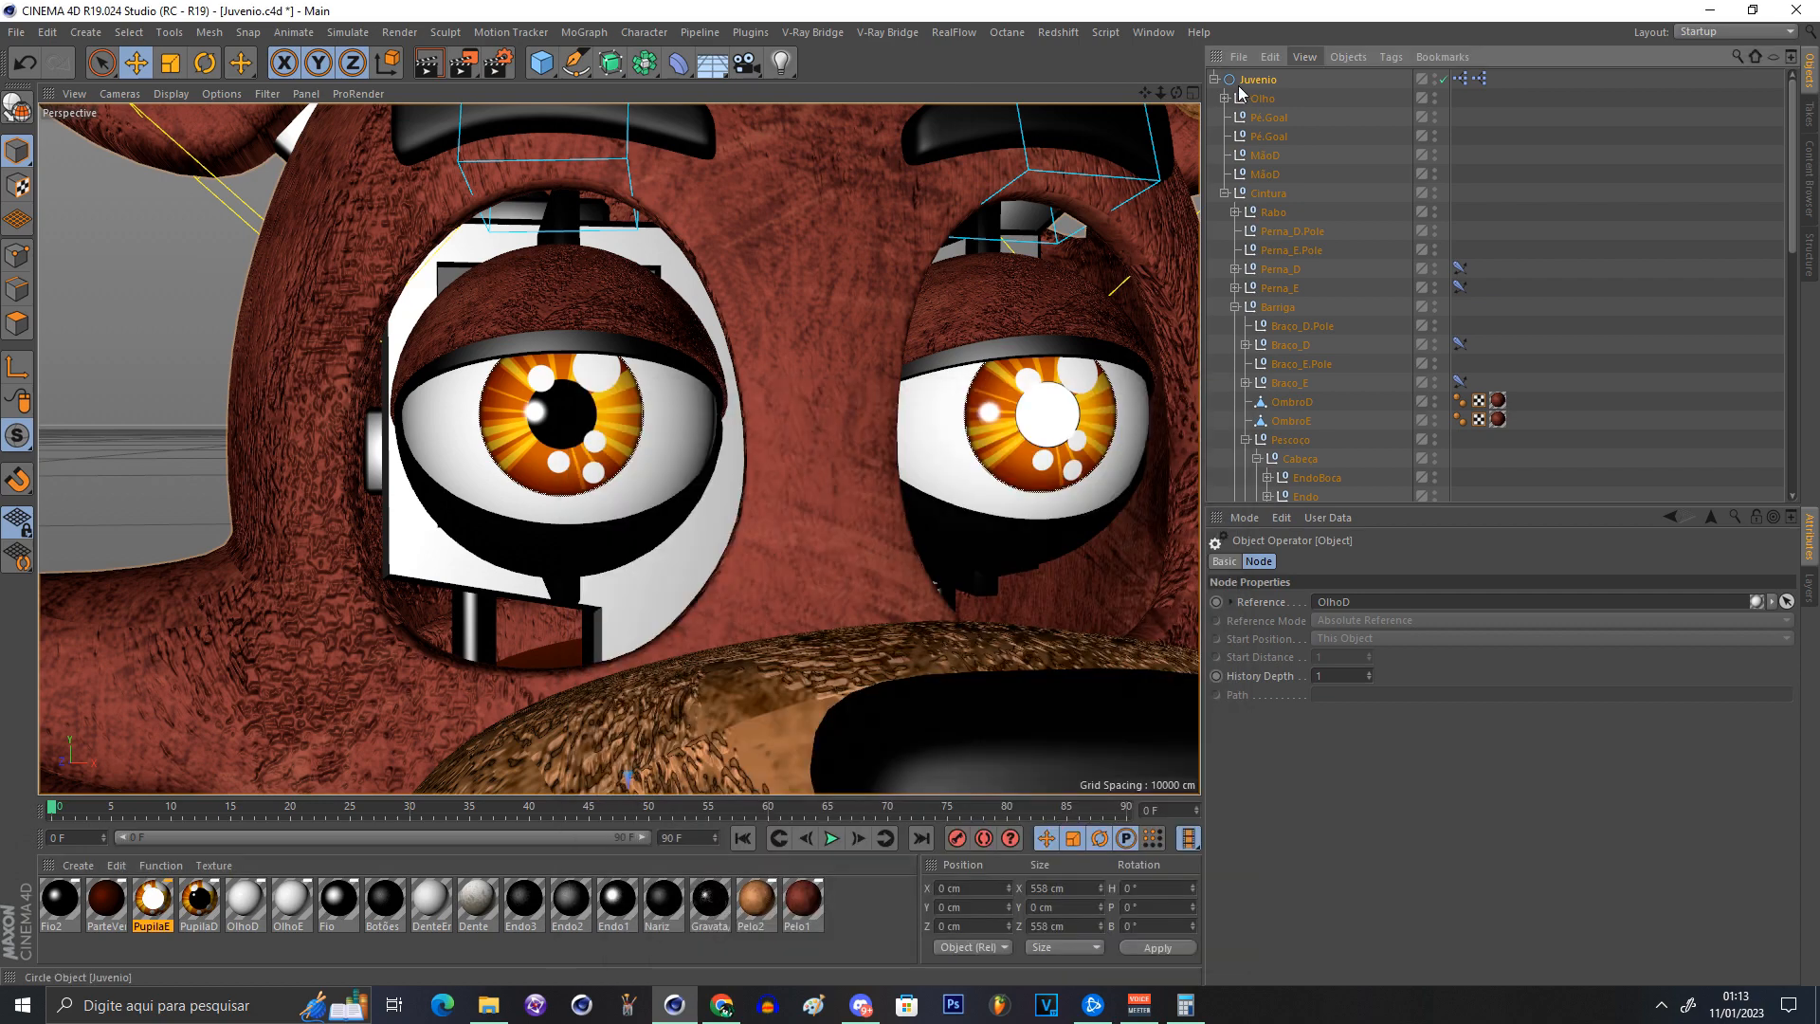
pyautogui.click(1214, 397)
pyautogui.moveTo(1419, 920); pyautogui.dragTo(1346, 929)
# Step: Duplicate the PupilaD, OlhoD and Range Mapper nodes and connect AtivarBrilhoE, IntensidadeDoBrilhoE and EscurecerOlhosE to the copies
pyautogui.click(1479, 78)
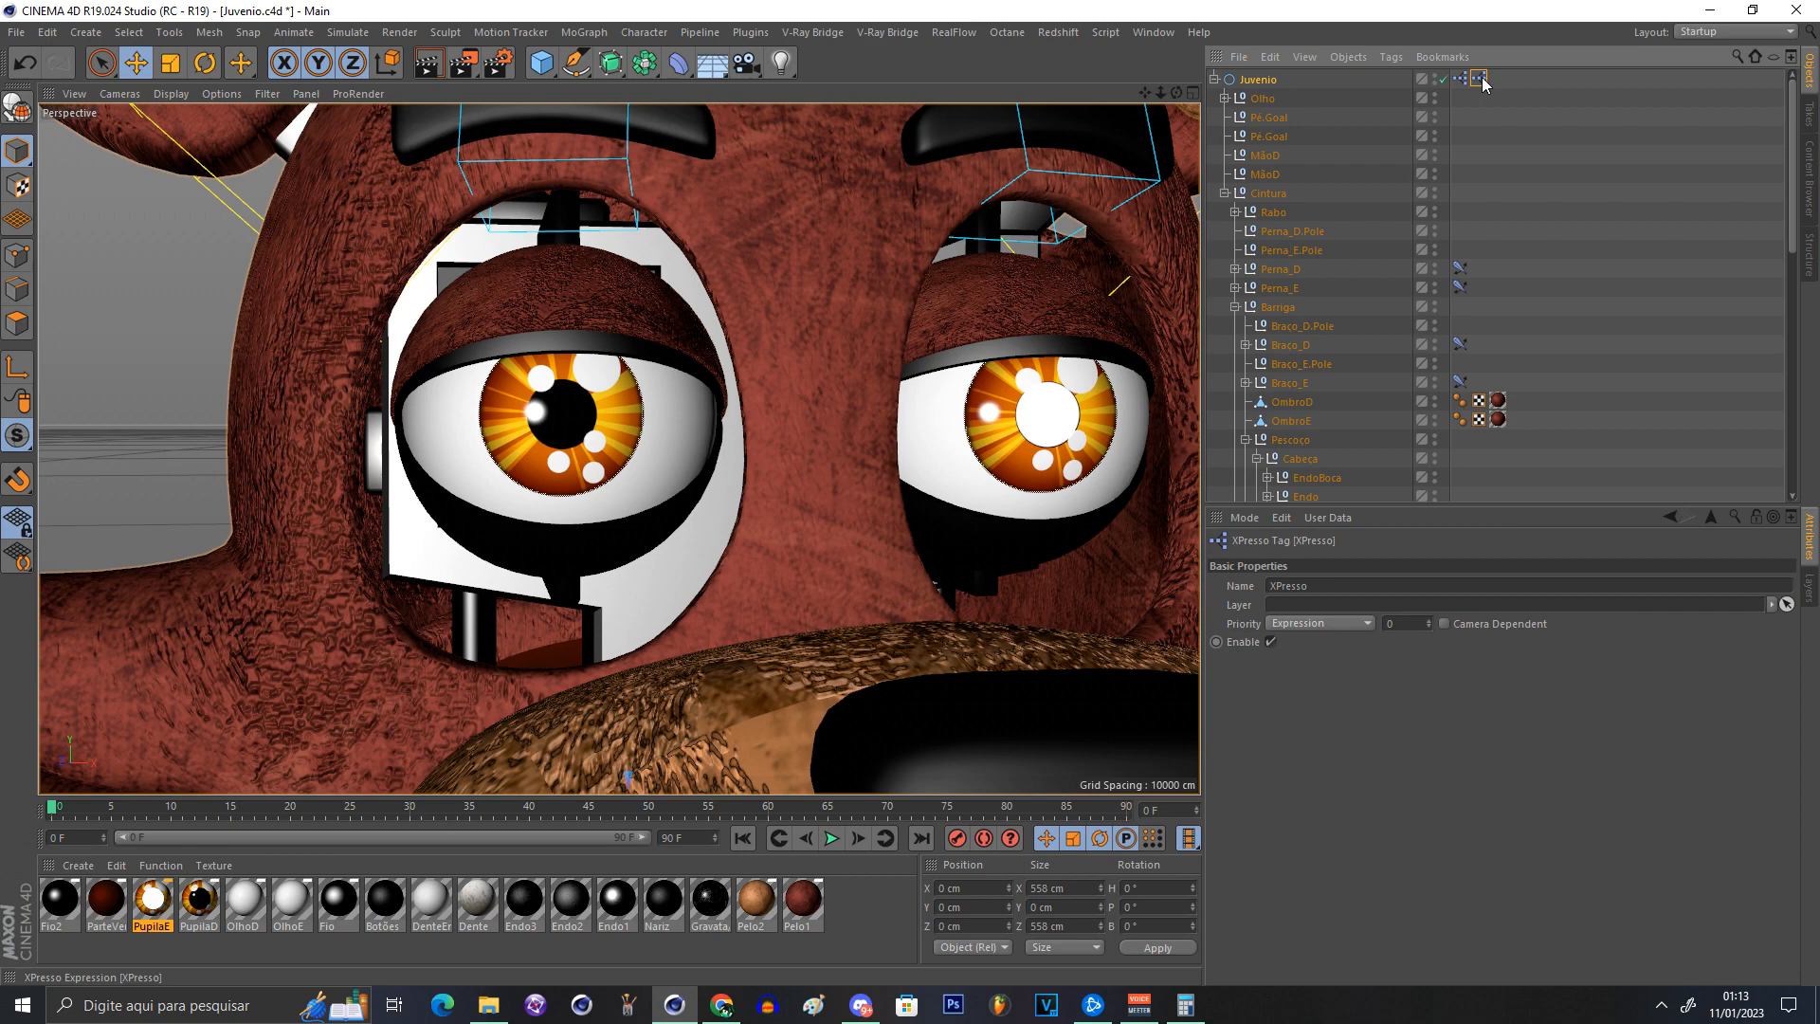
pyautogui.doubleClick(1481, 79)
pyautogui.moveTo(1180, 716); pyautogui.dragTo(938, 460)
pyautogui.moveTo(1101, 481); pyautogui.dragTo(1118, 709)
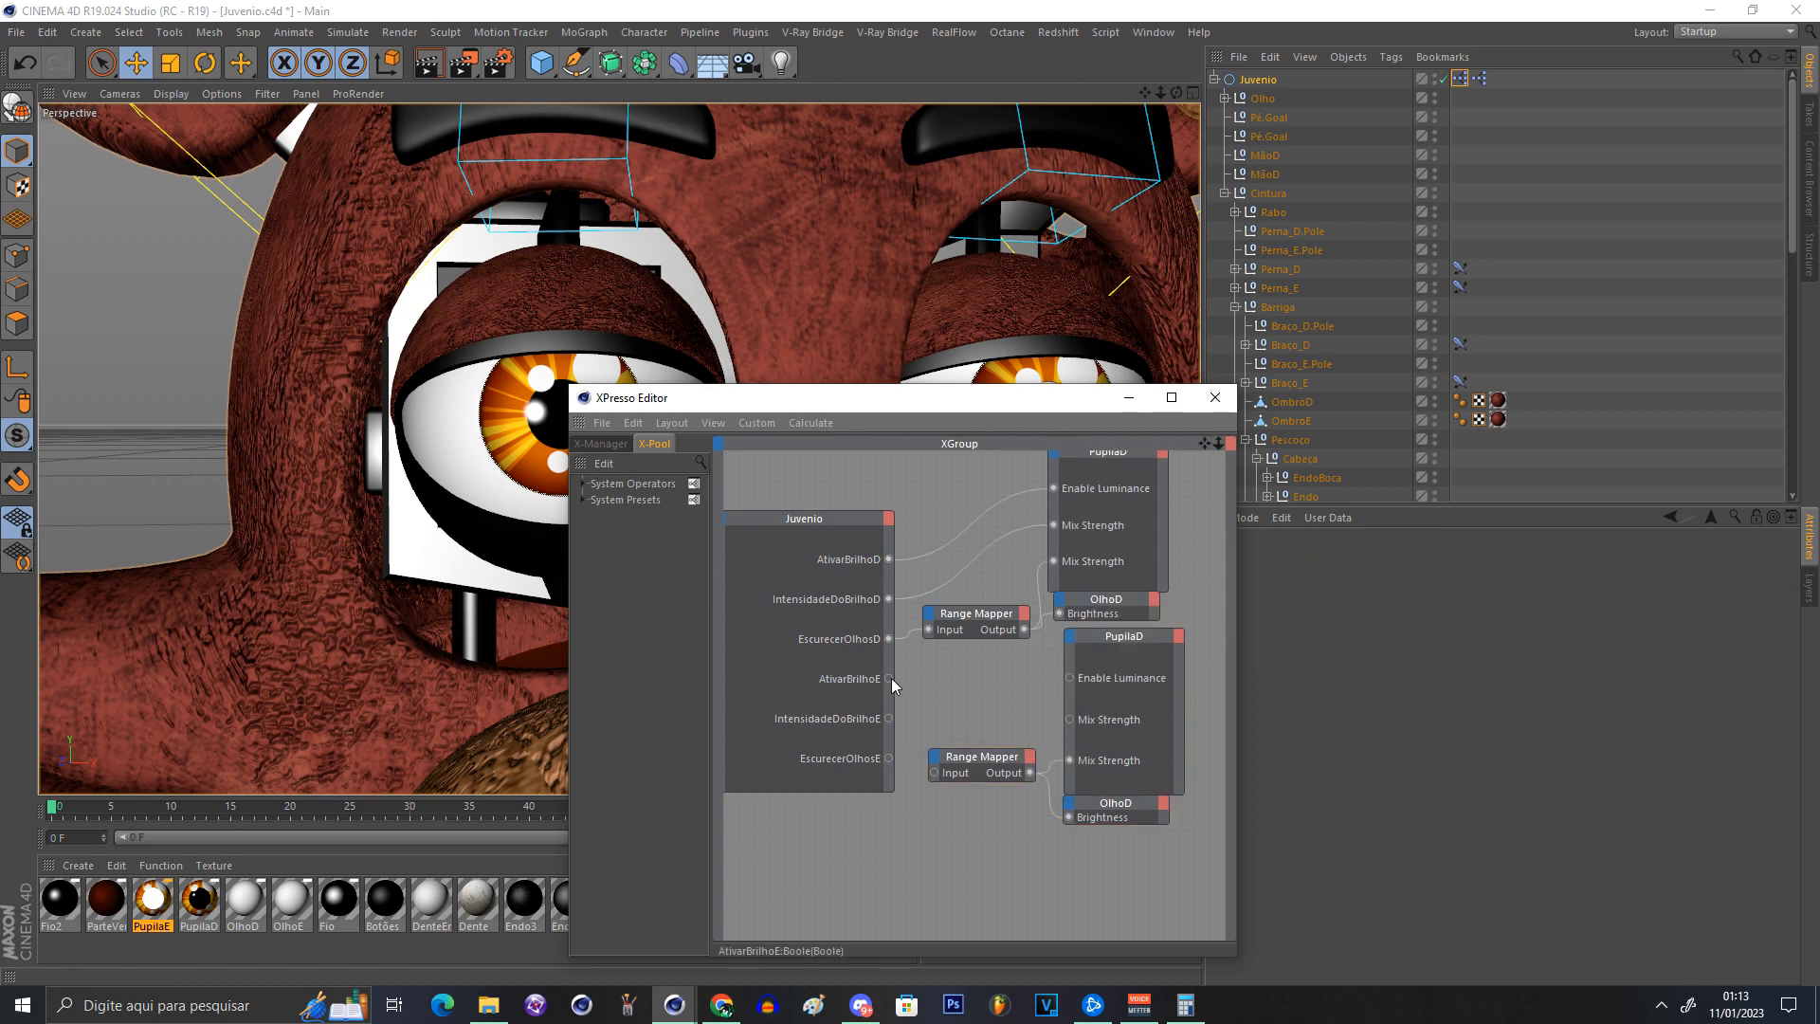
pyautogui.moveTo(888, 679); pyautogui.dragTo(888, 719)
pyautogui.moveTo(888, 759); pyautogui.dragTo(935, 773)
# Step: Set the references of the two copied material nodes to PupilaE and OlhoE
pyautogui.click(1088, 645)
pyautogui.click(1097, 805)
pyautogui.moveTo(187, 903); pyautogui.dragTo(1320, 606)
pyautogui.moveTo(302, 905); pyautogui.dragTo(1327, 603)
pyautogui.click(1214, 493)
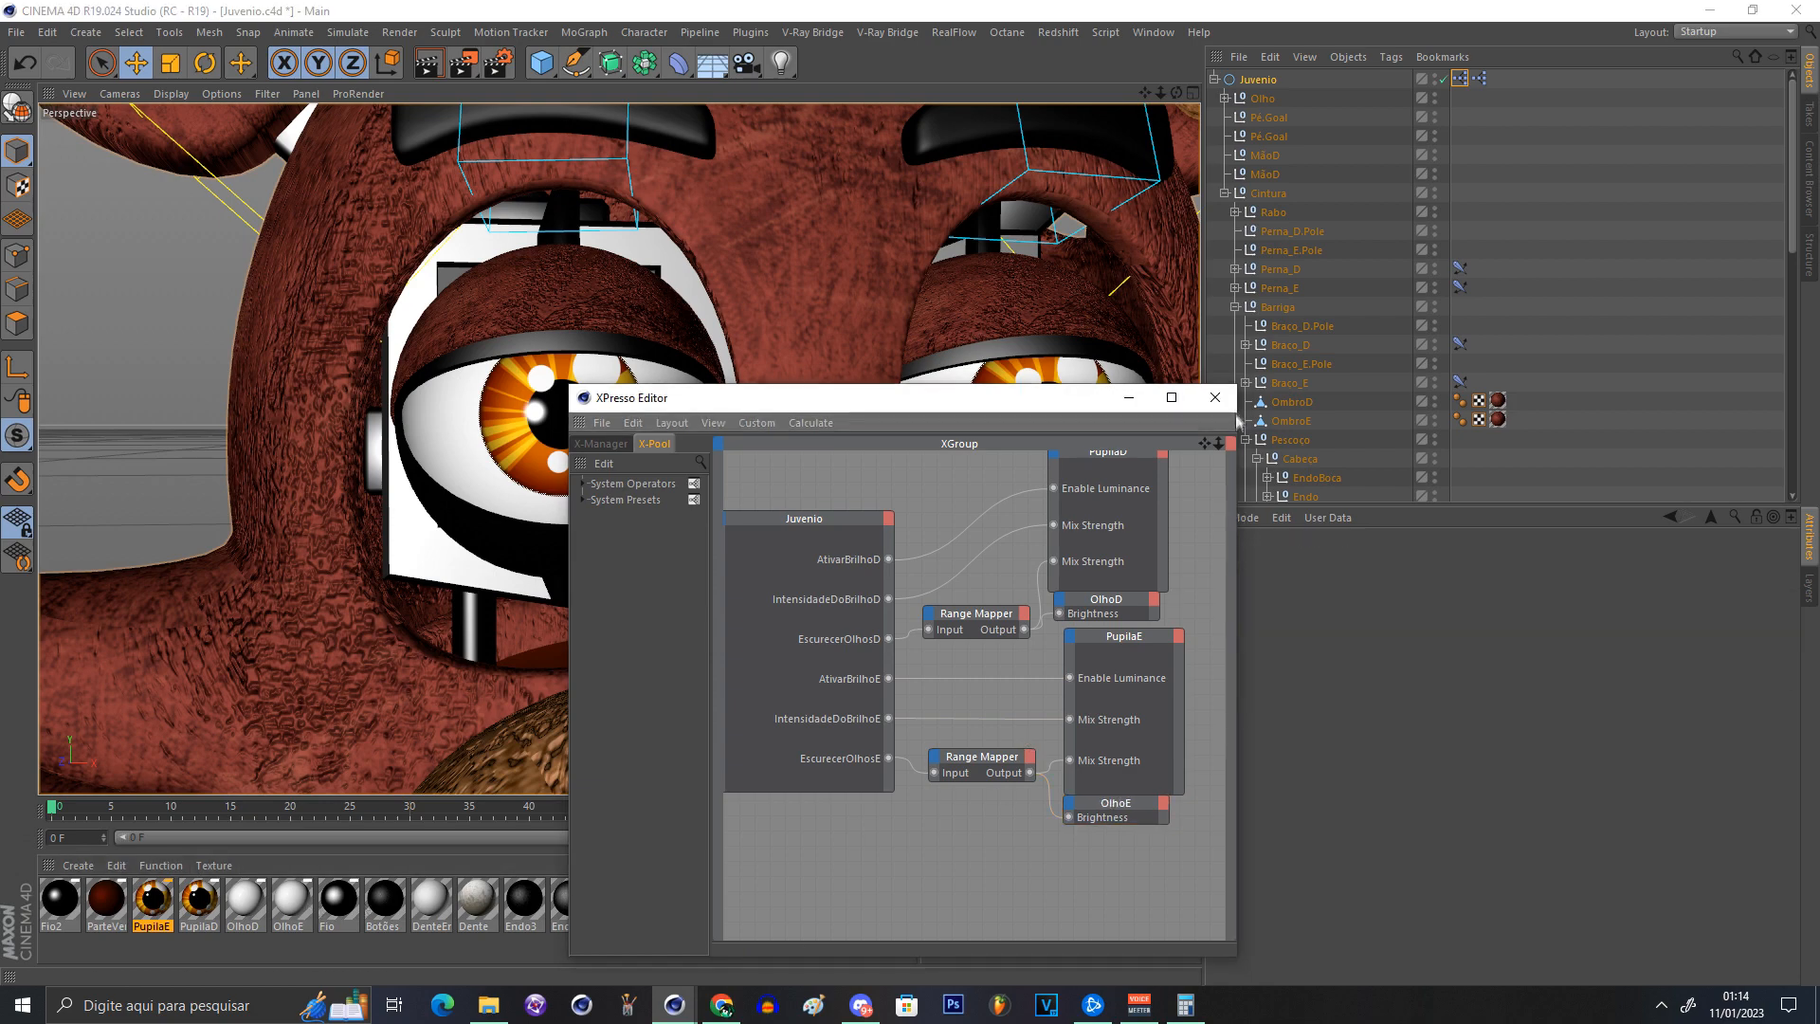
# Step: Test Juvenio's EscurecerOlhosD slider in the viewport and return it to 0%
pyautogui.click(1214, 397)
pyautogui.click(1259, 79)
pyautogui.moveTo(1442, 924); pyautogui.dragTo(1294, 924)
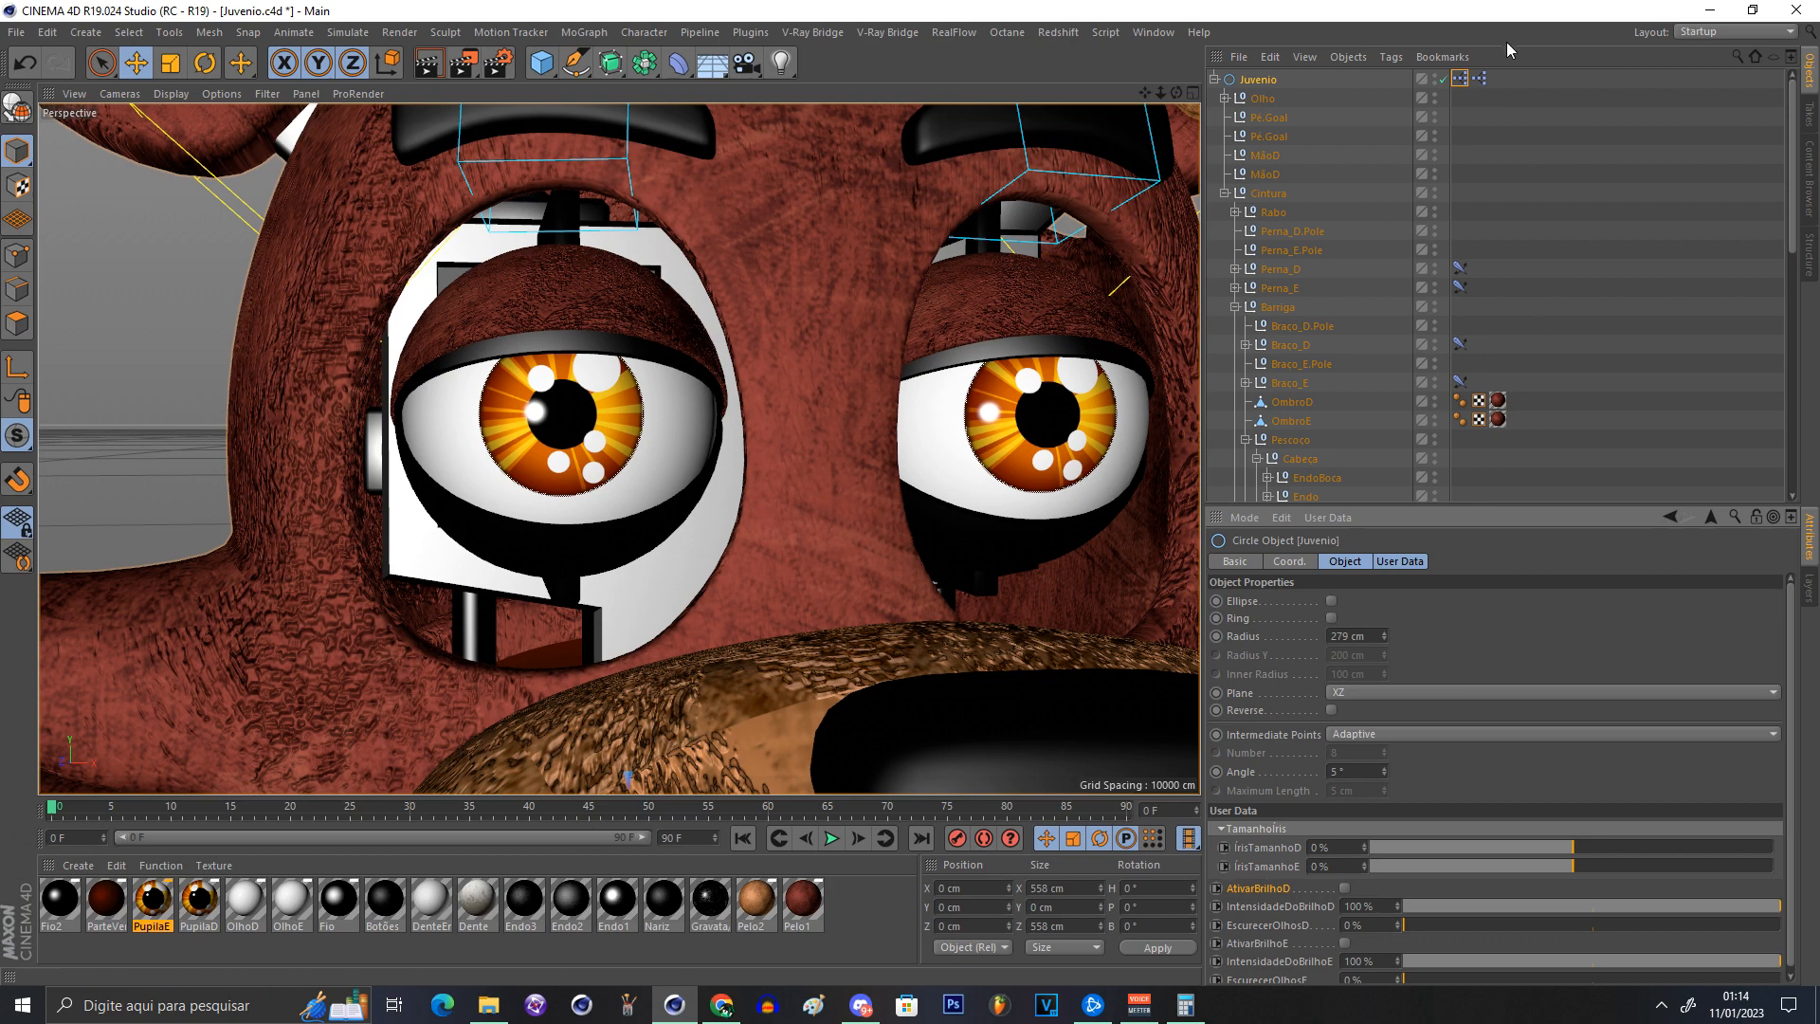
# Step: Examine the Basic Properties ports available for the PupilaE node in Juvenio's XPresso graph
pyautogui.doubleClick(1460, 79)
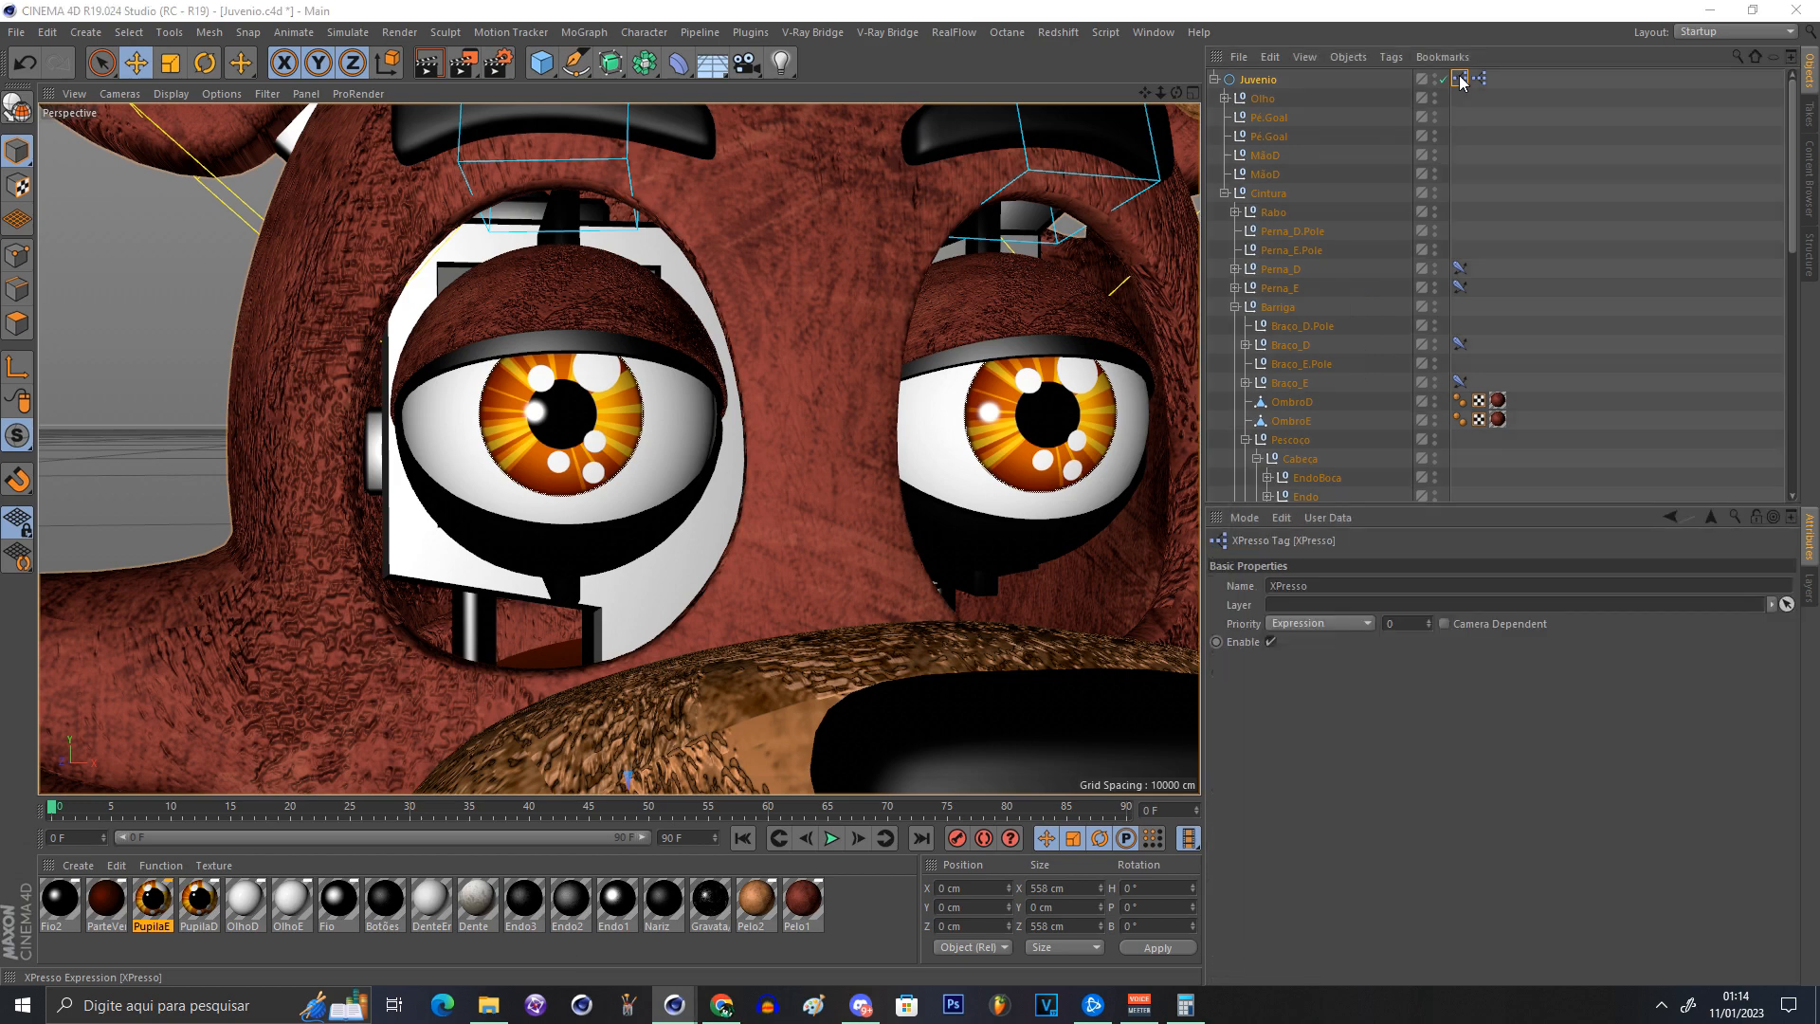
pyautogui.click(1070, 635)
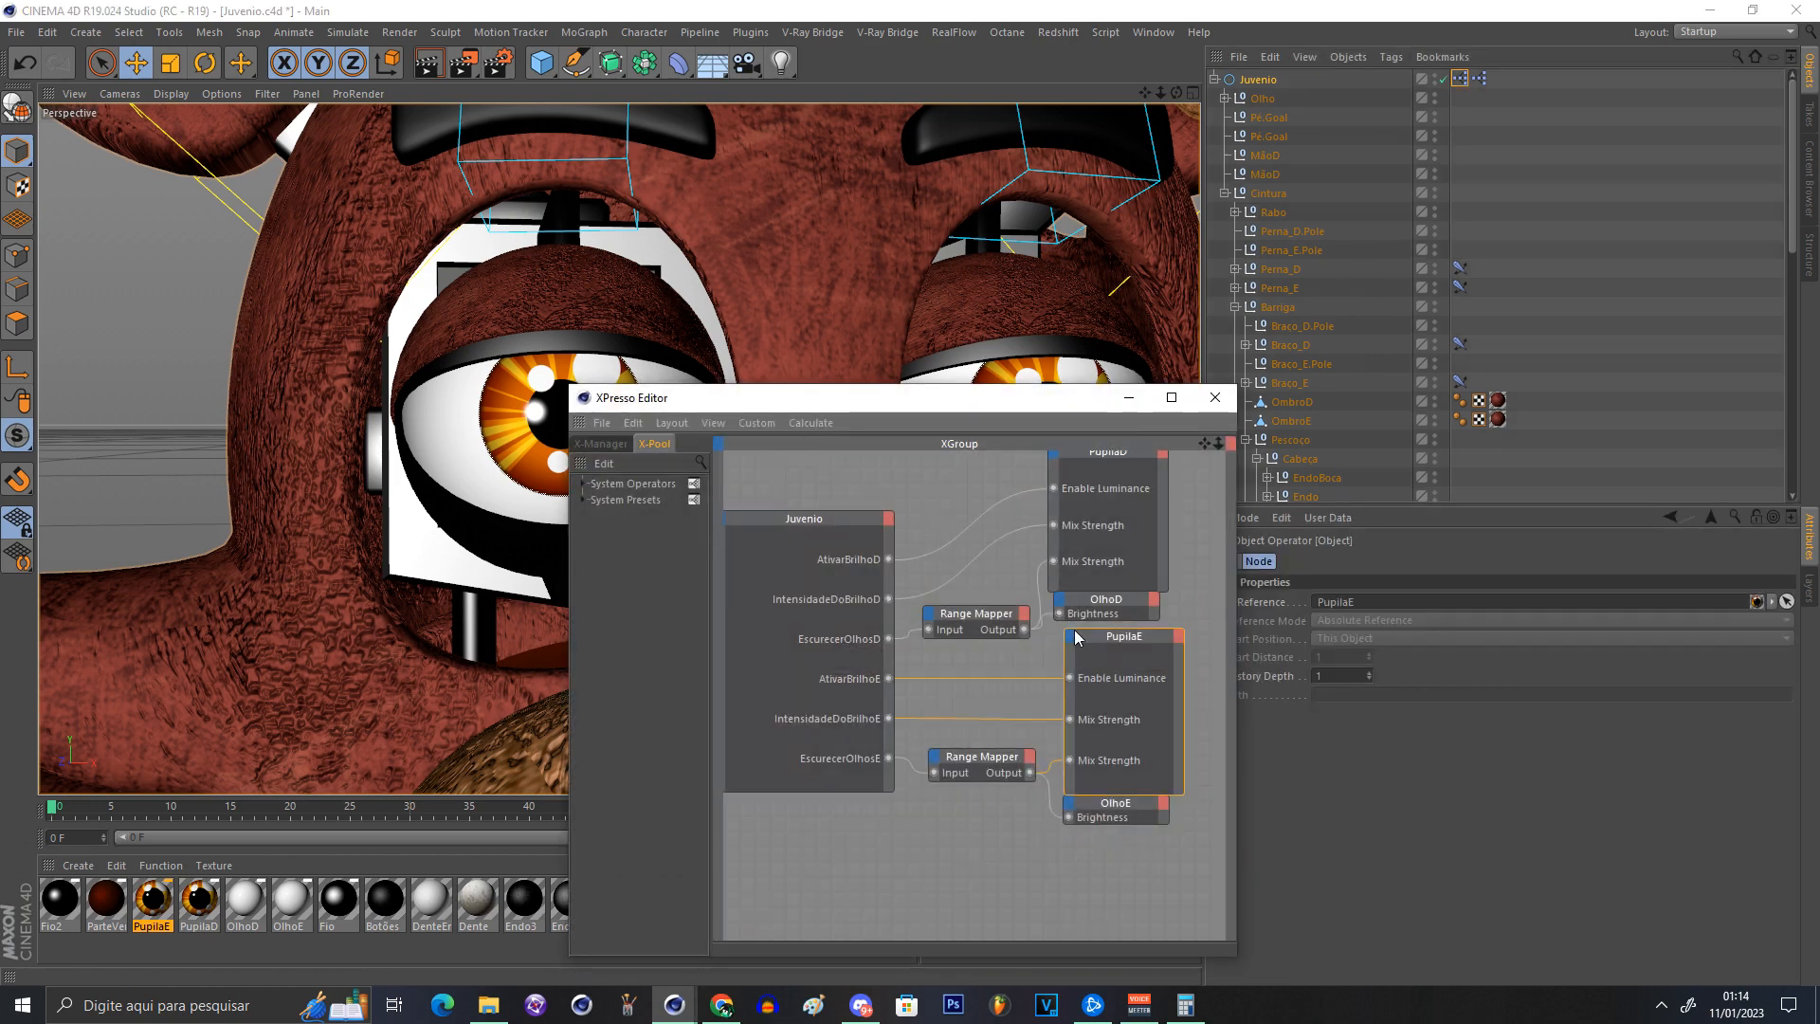
pyautogui.click(1075, 636)
pyautogui.moveTo(1129, 661)
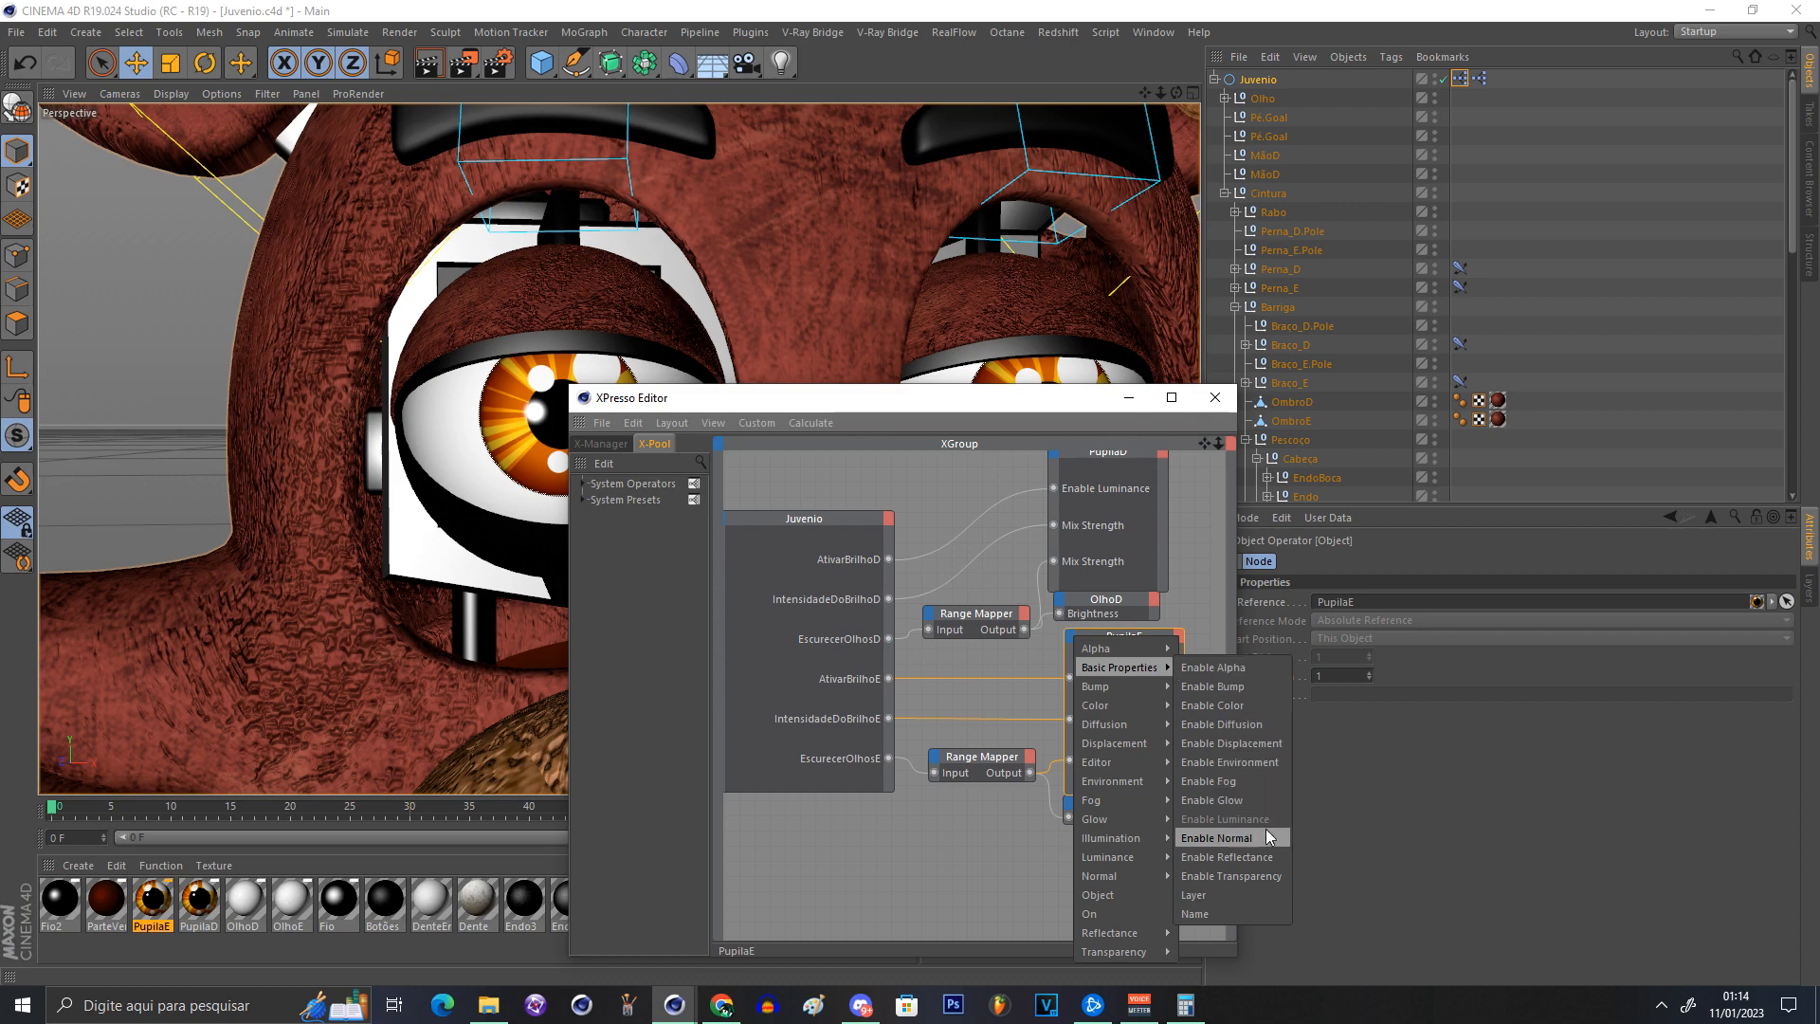
pyautogui.click(1219, 405)
# Step: Test darkening both glowing eyes with EscurecerOlhosD at 87% and EscurecerOlhosE raised, and check PupilaE's Color channel
pyautogui.click(1337, 136)
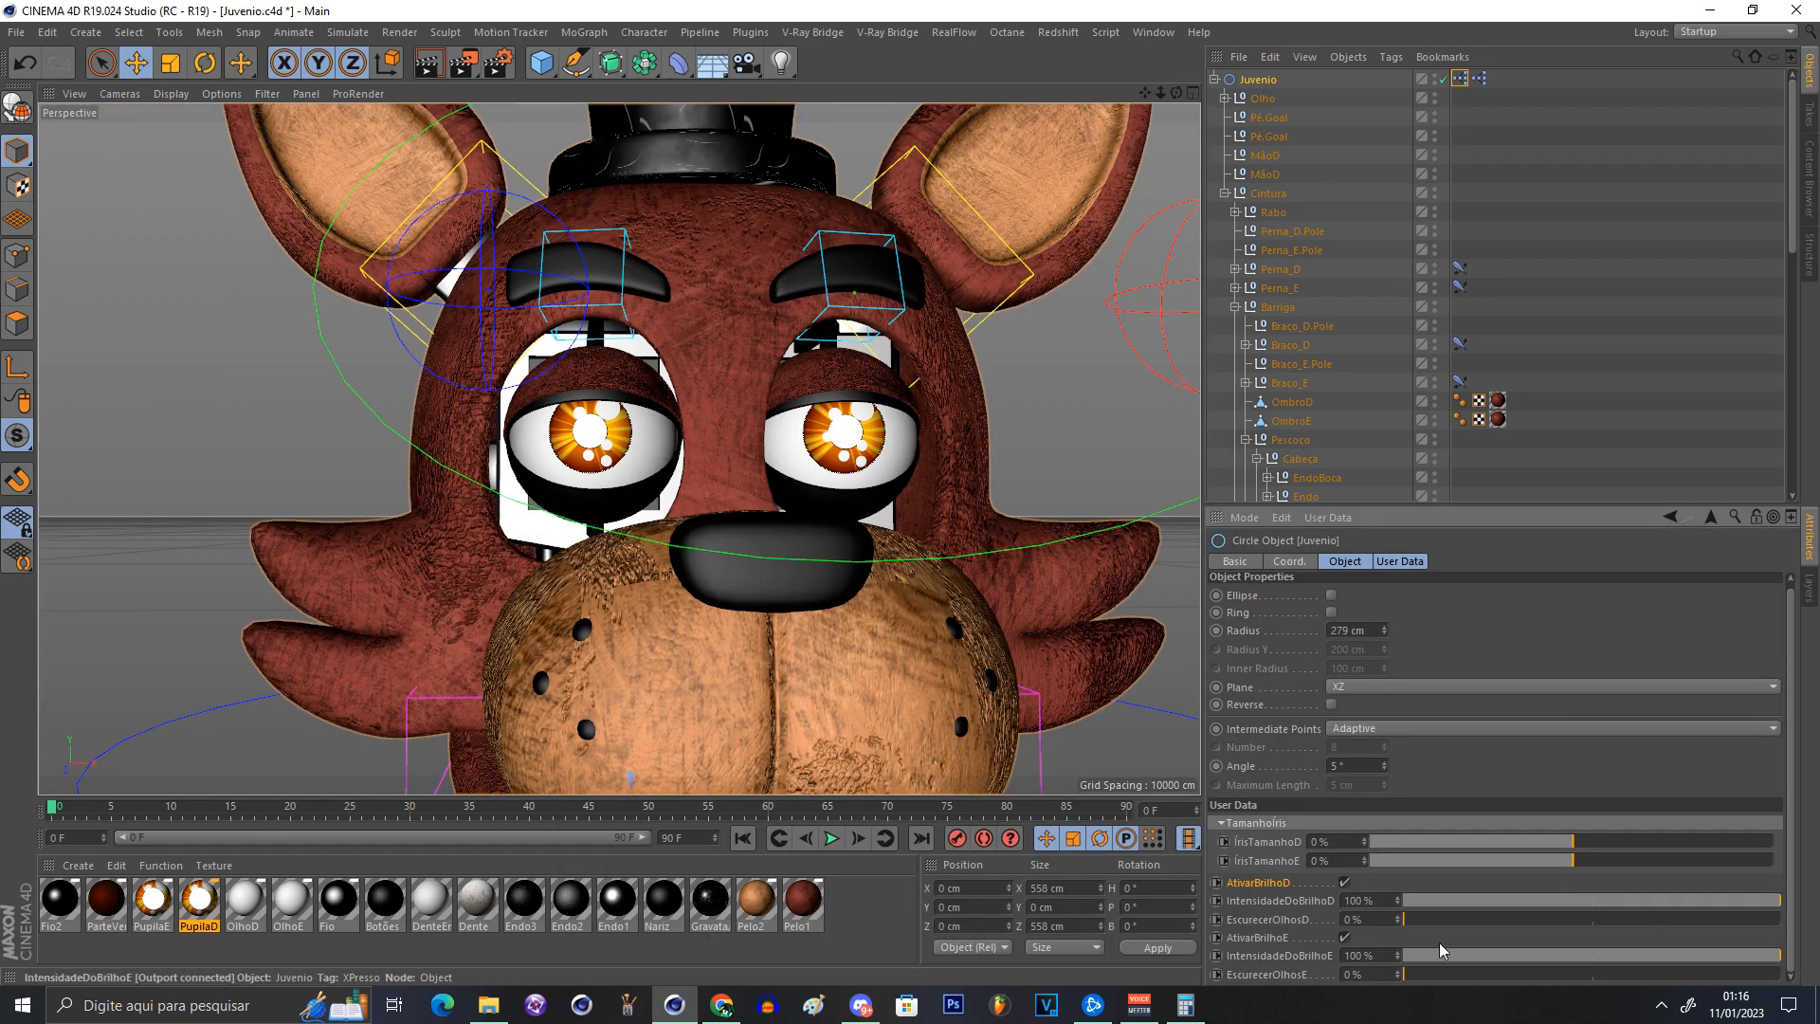
pyautogui.moveTo(1443, 920); pyautogui.dragTo(1733, 919)
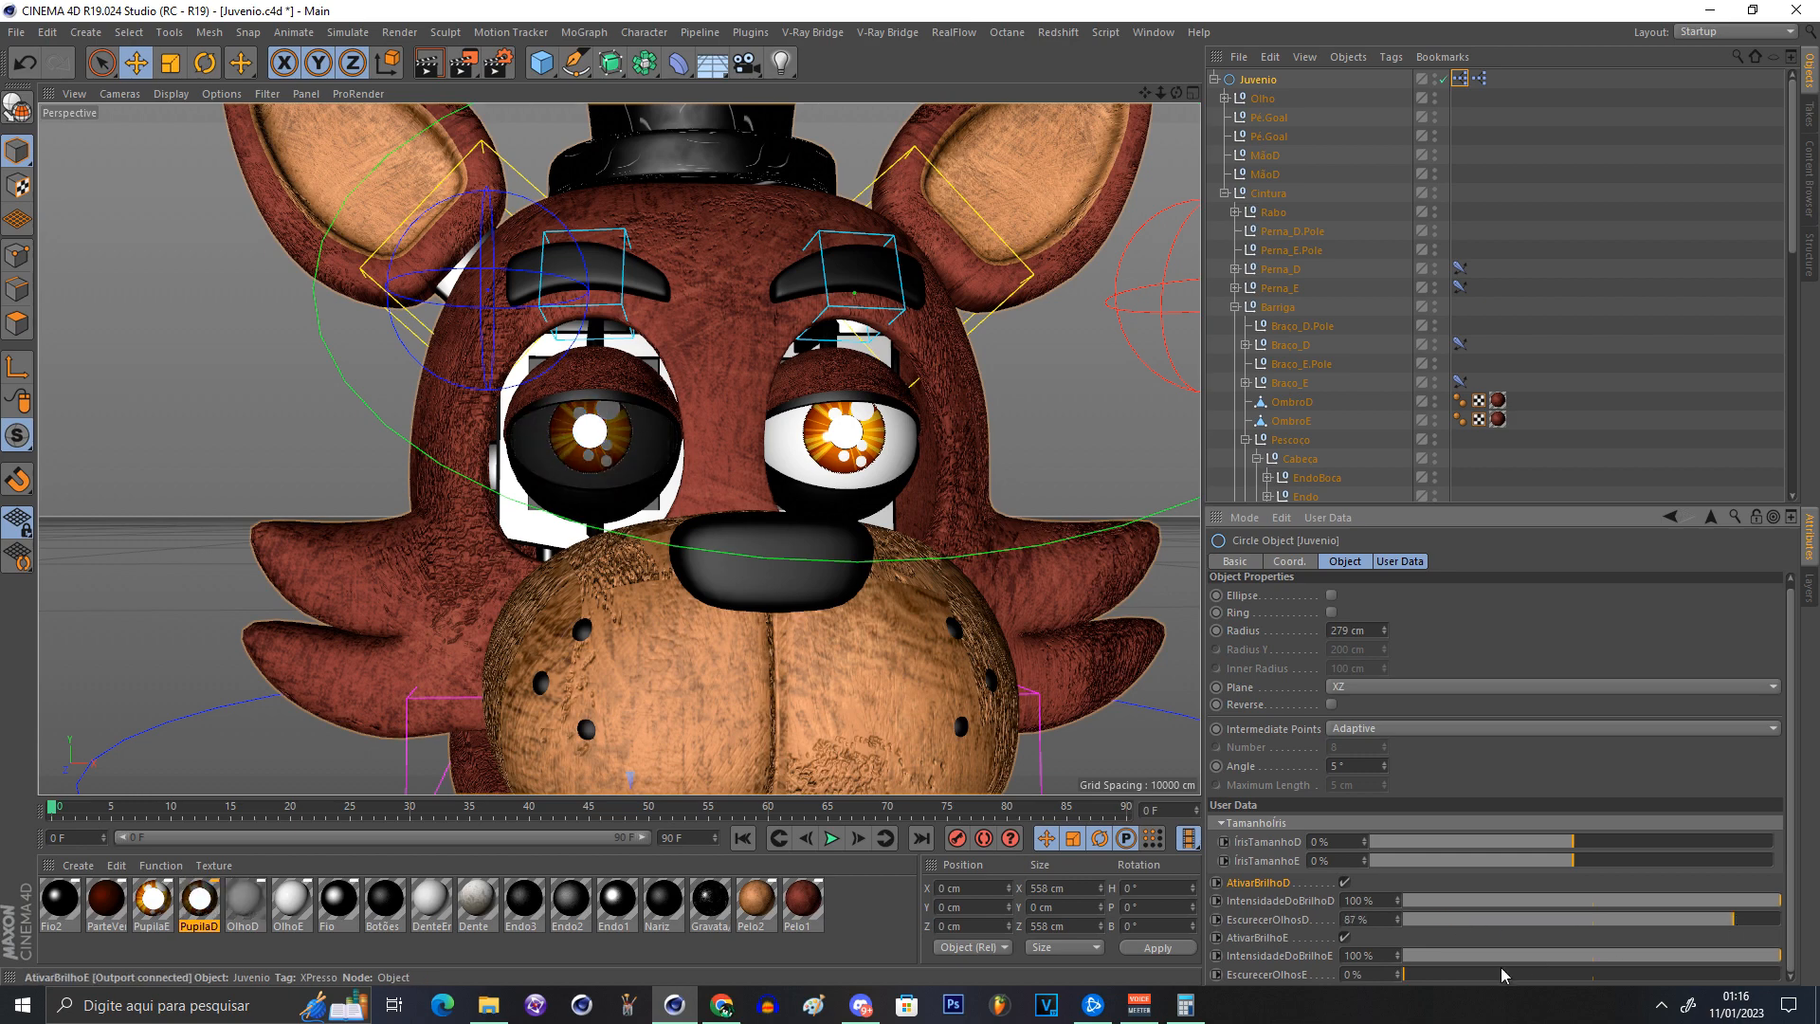
pyautogui.moveTo(1404, 974); pyautogui.dragTo(1768, 974)
pyautogui.doubleClick(152, 898)
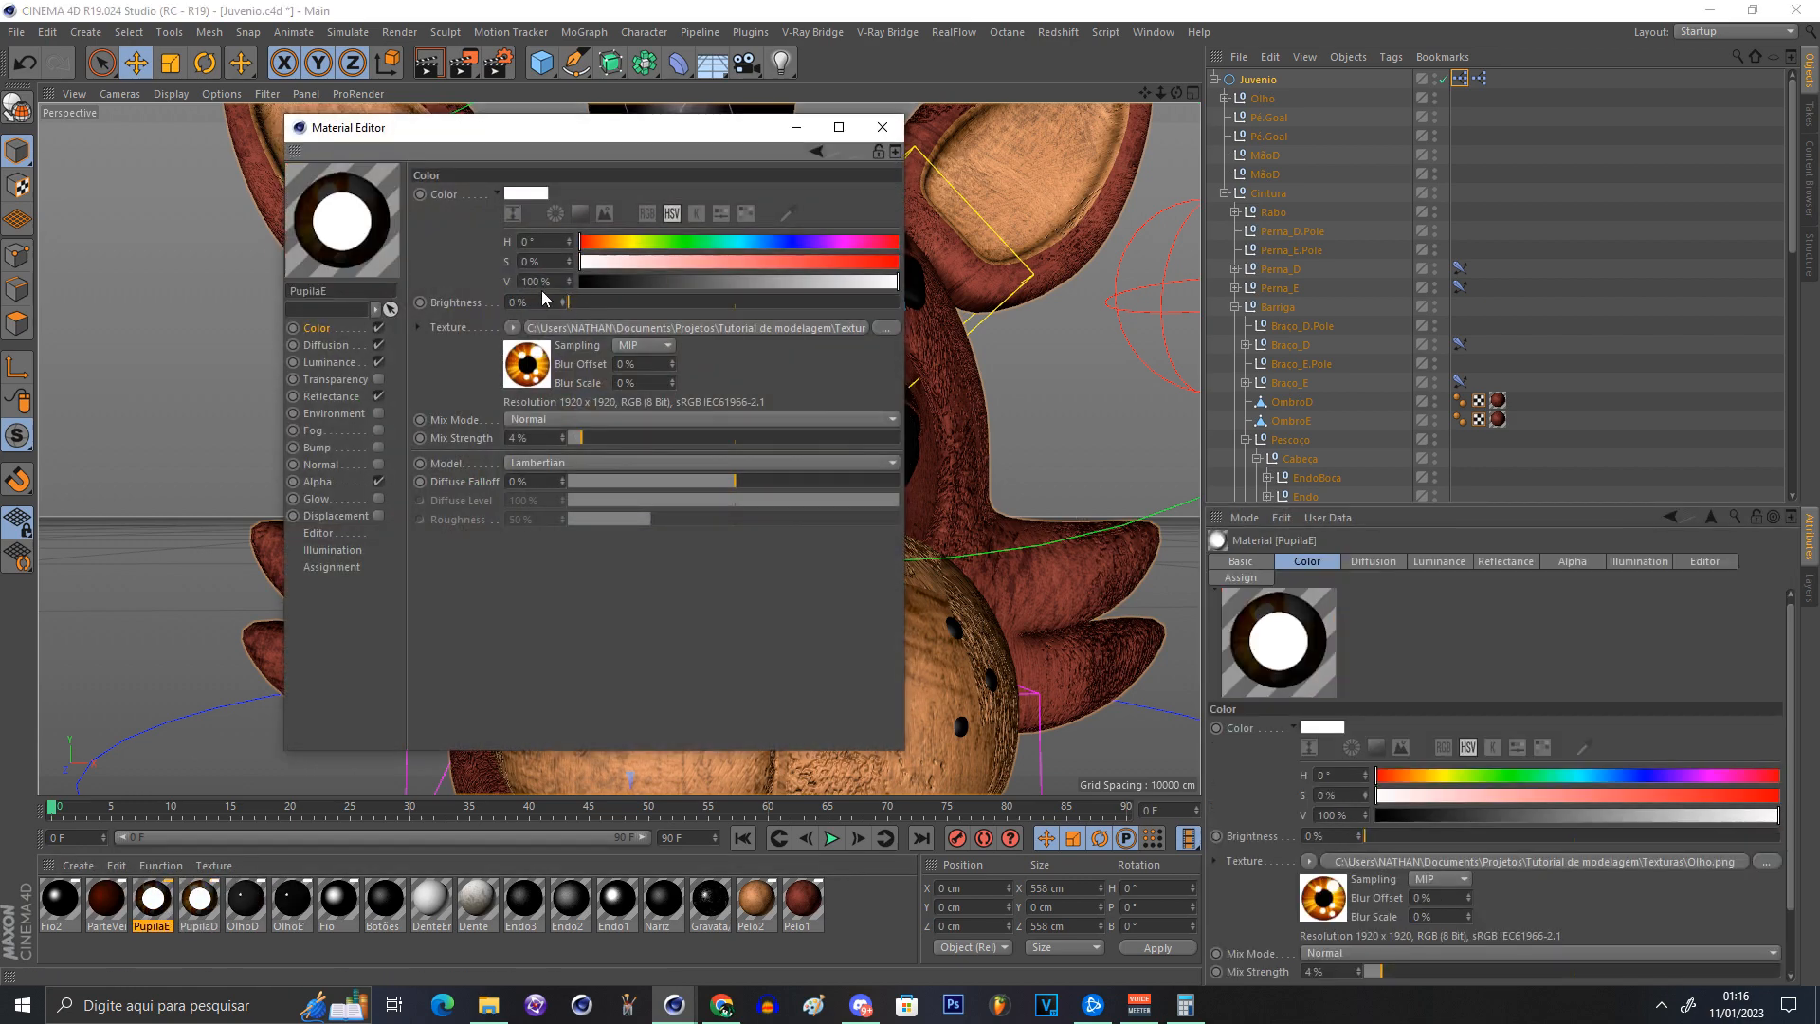
pyautogui.click(882, 127)
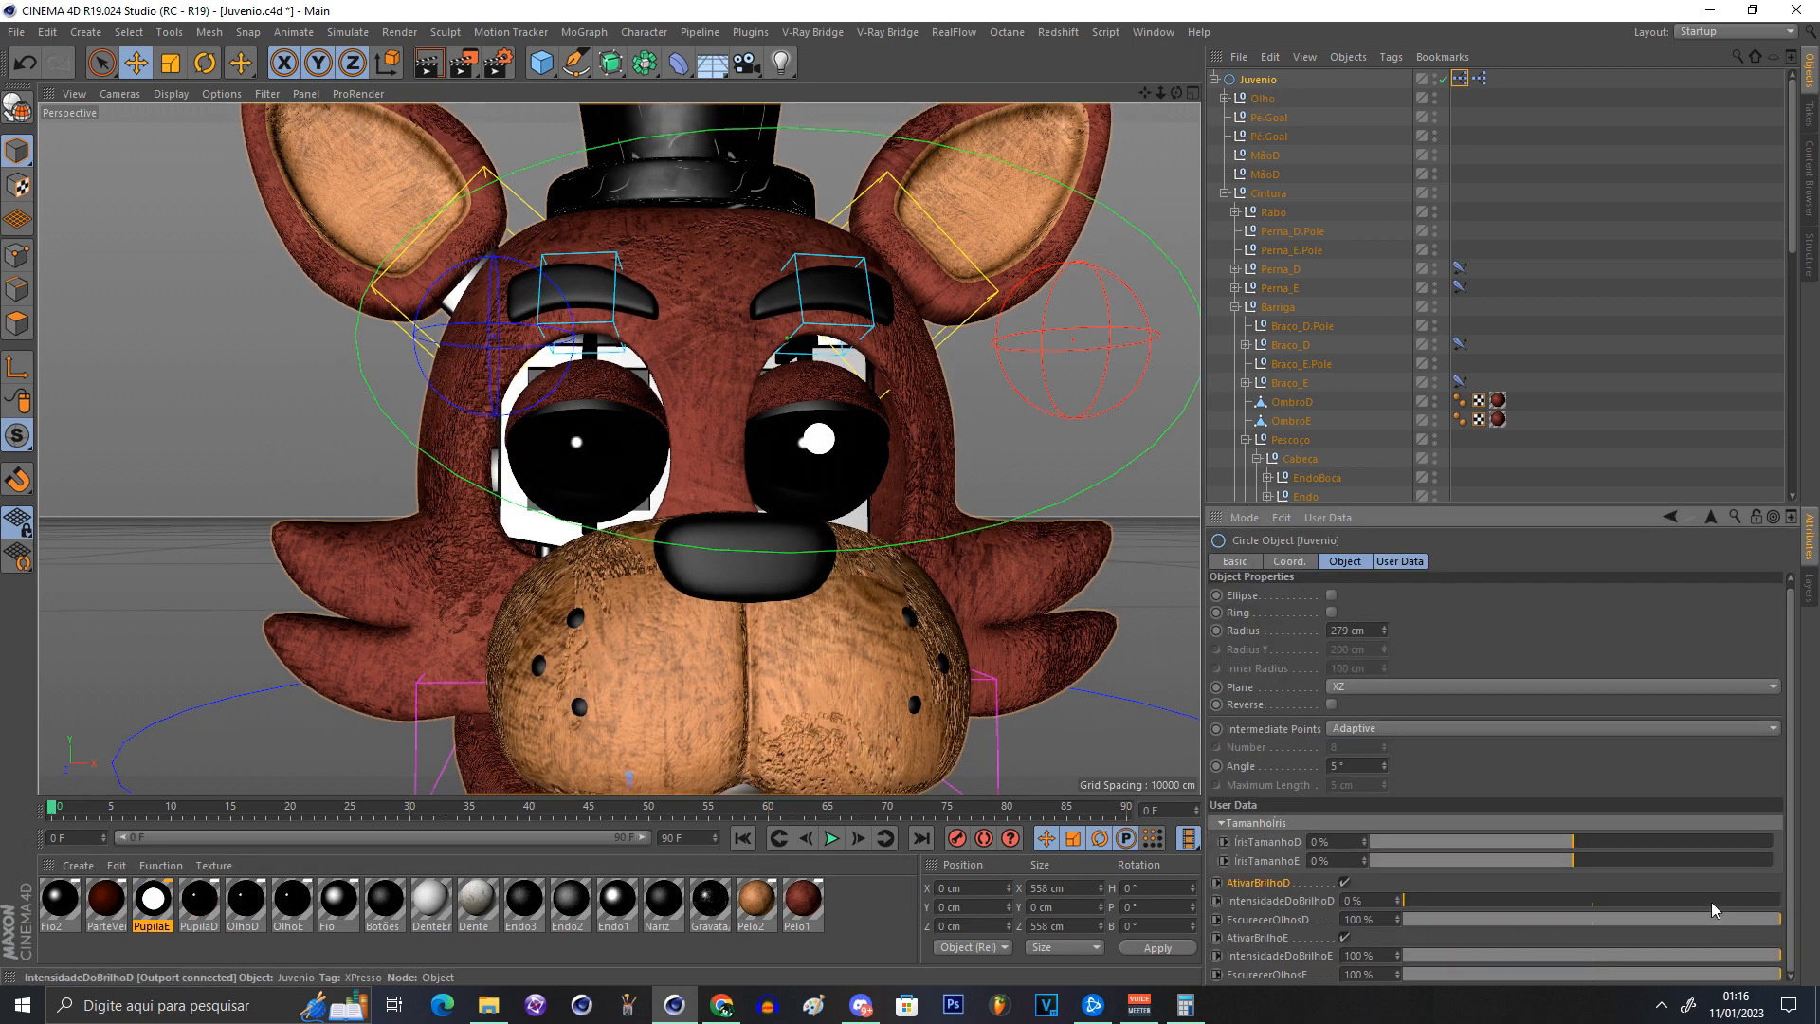
# Step: Test the IntensidadeDoBrilhoD slider at 100% and the iris size sliders, and deselect Juvenio
pyautogui.moveTo(1711, 901); pyautogui.dragTo(1780, 902)
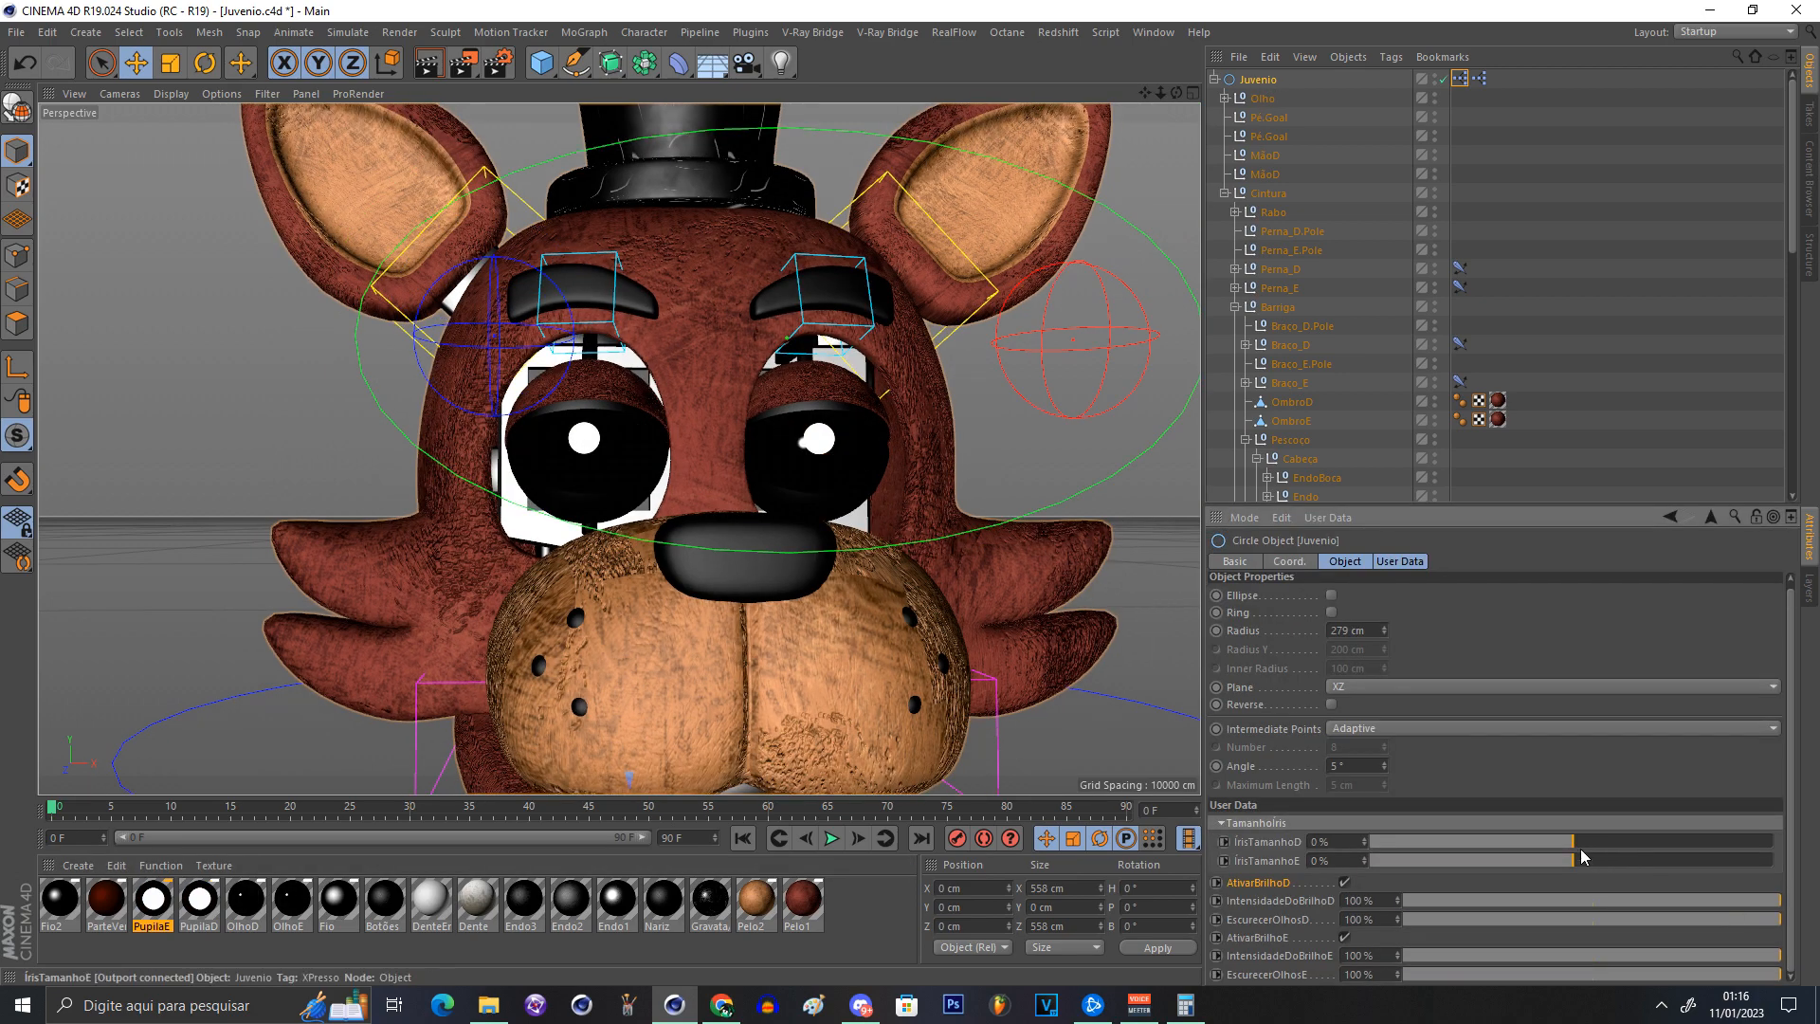
pyautogui.moveTo(1516, 841); pyautogui.dragTo(1408, 864)
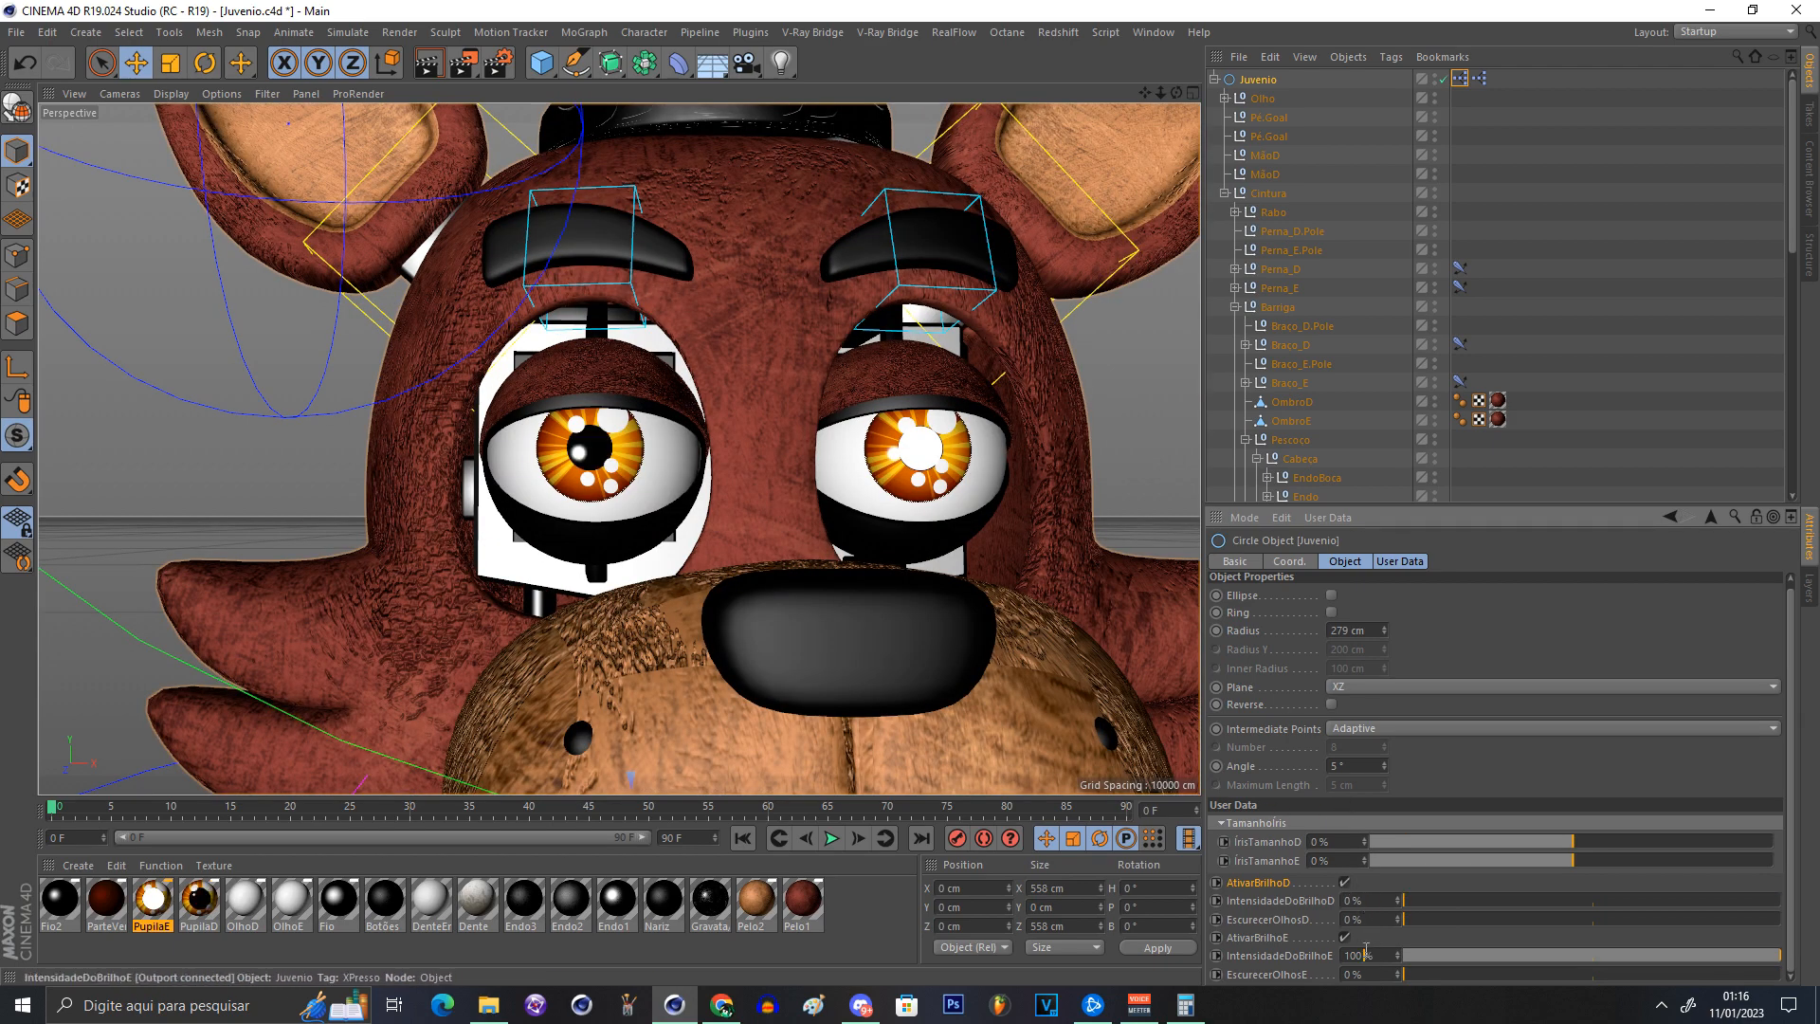
pyautogui.click(1606, 180)
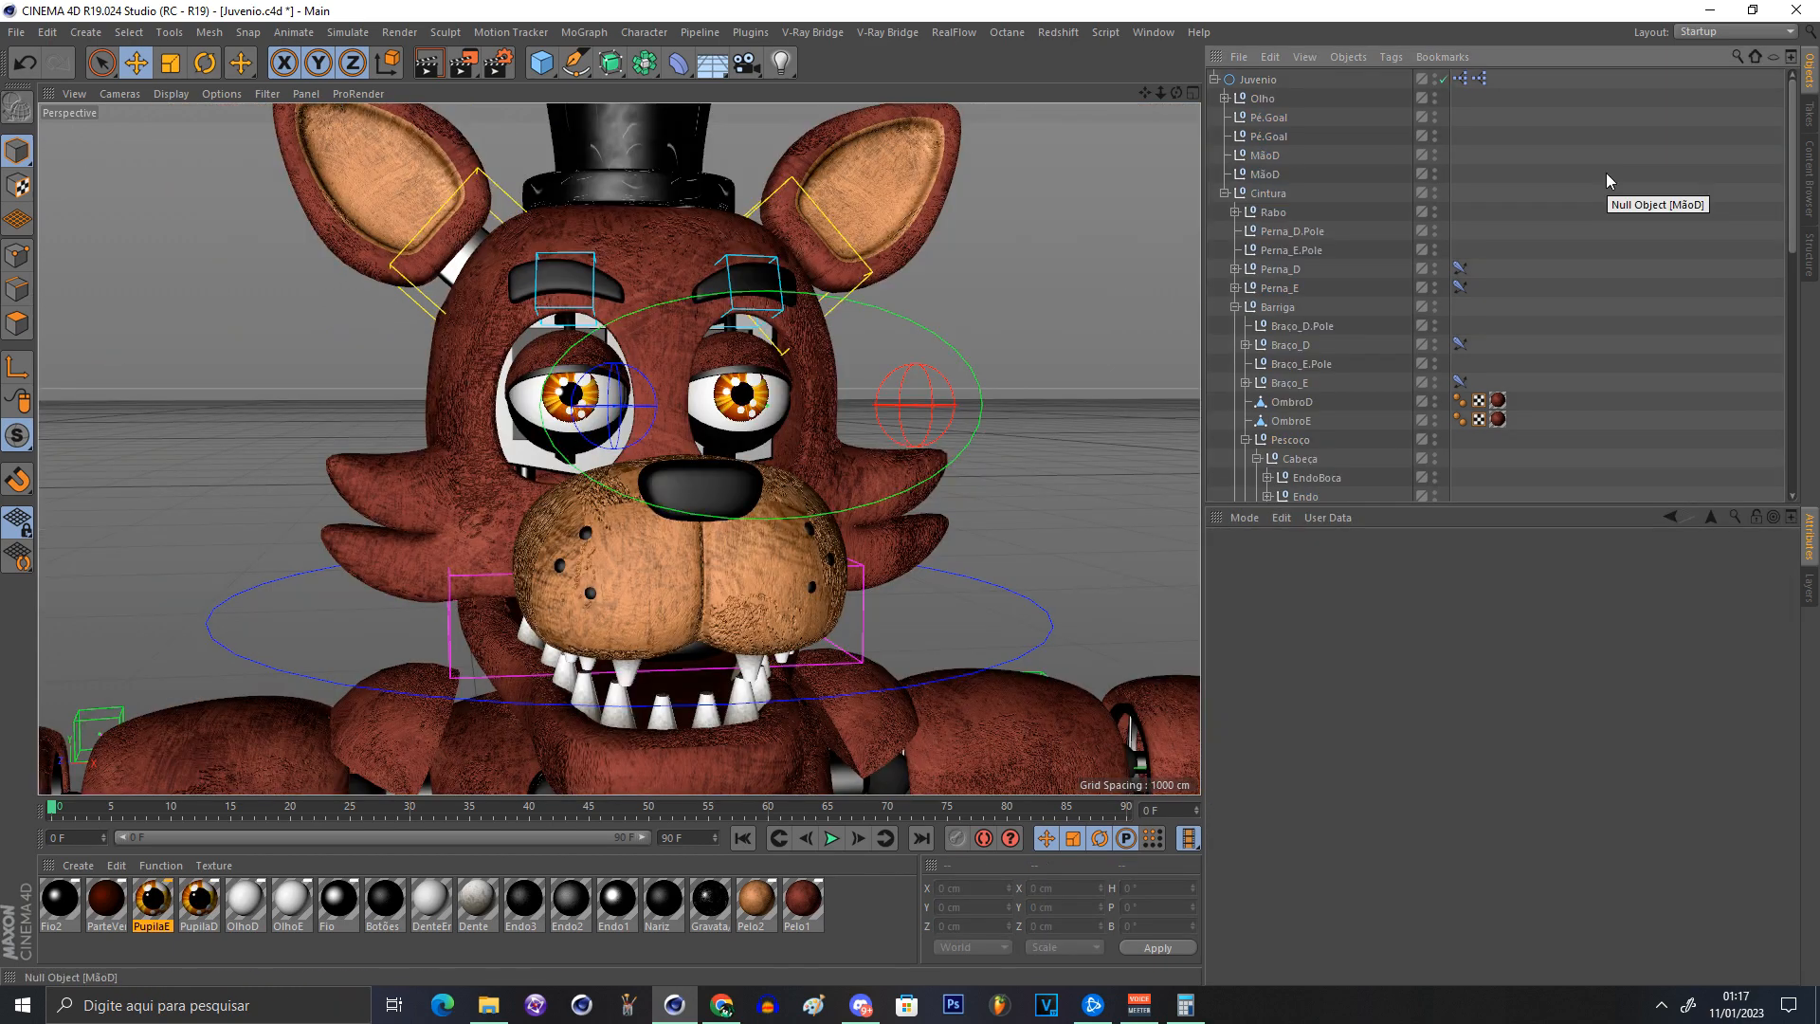